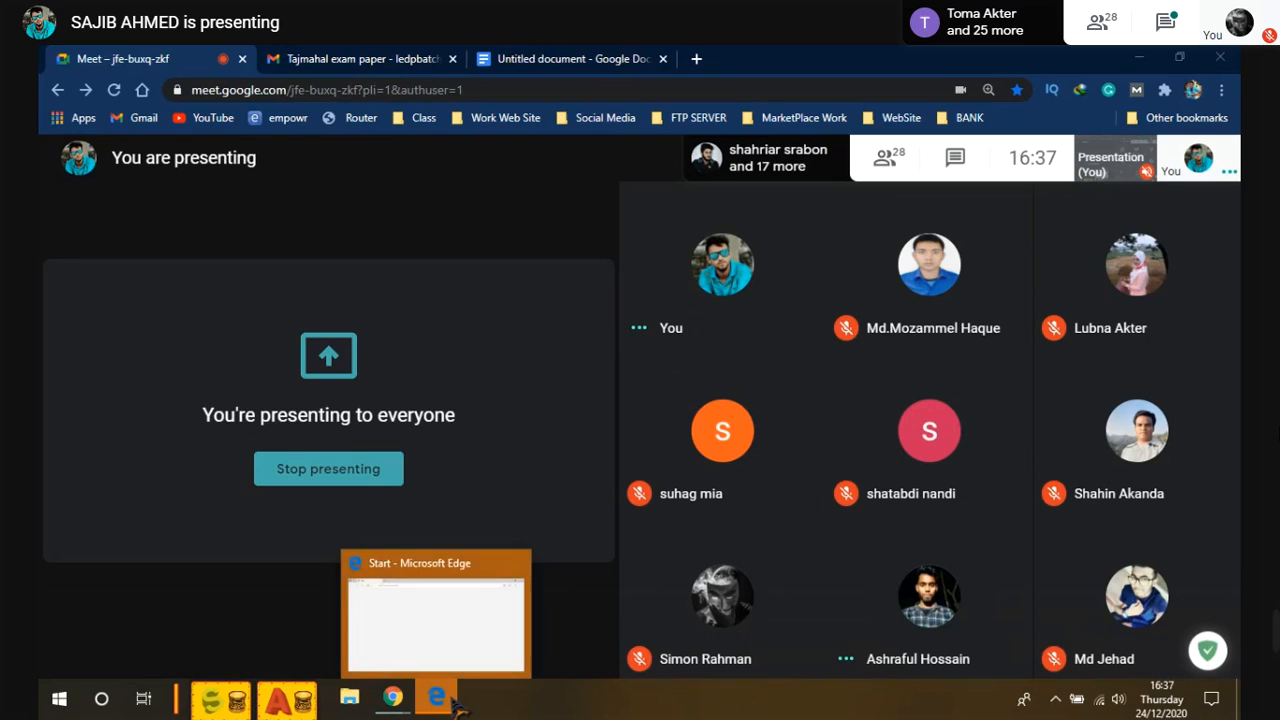
- Switch to Microsoft Edge and open facebook.com
left_click(423, 607)
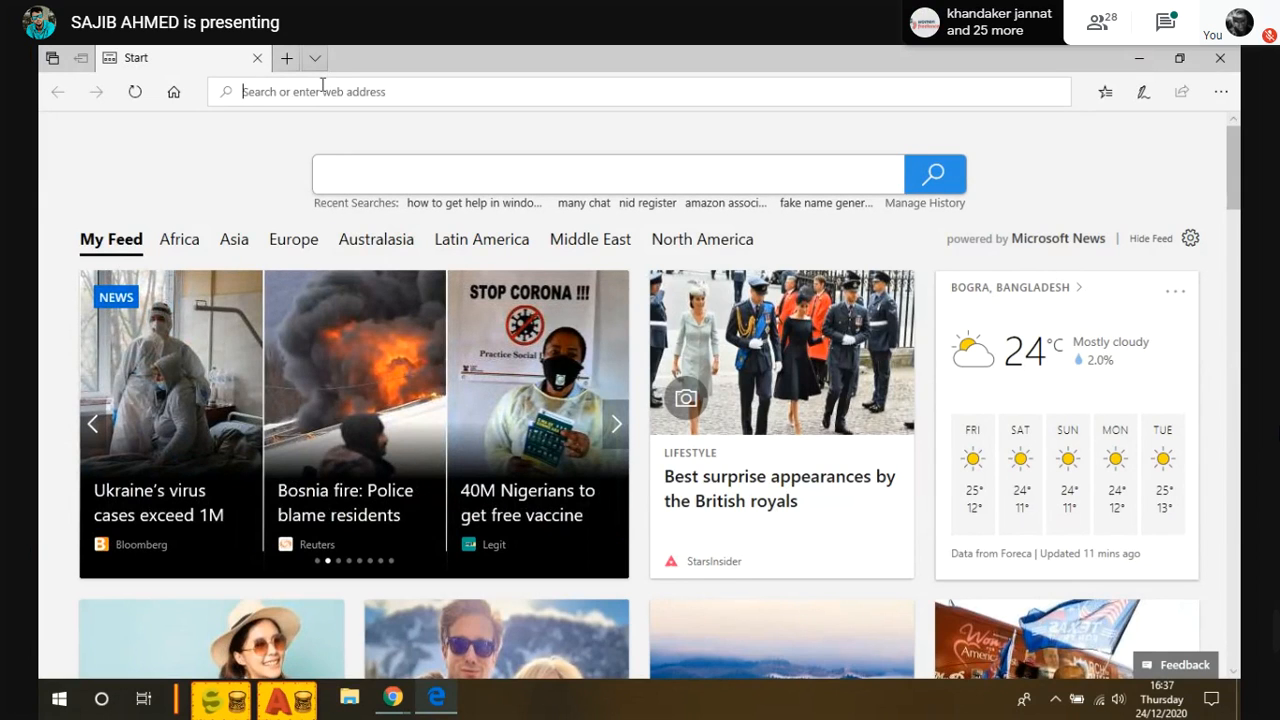
type("fa")
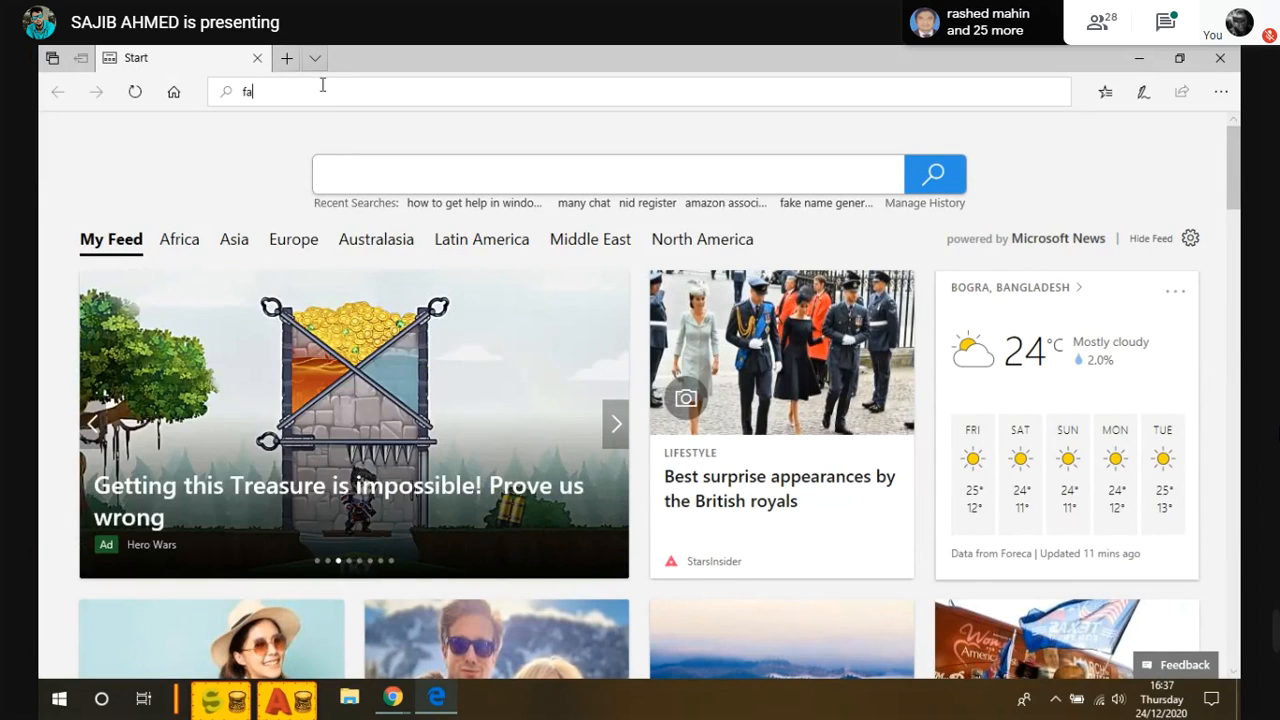
type("cebook")
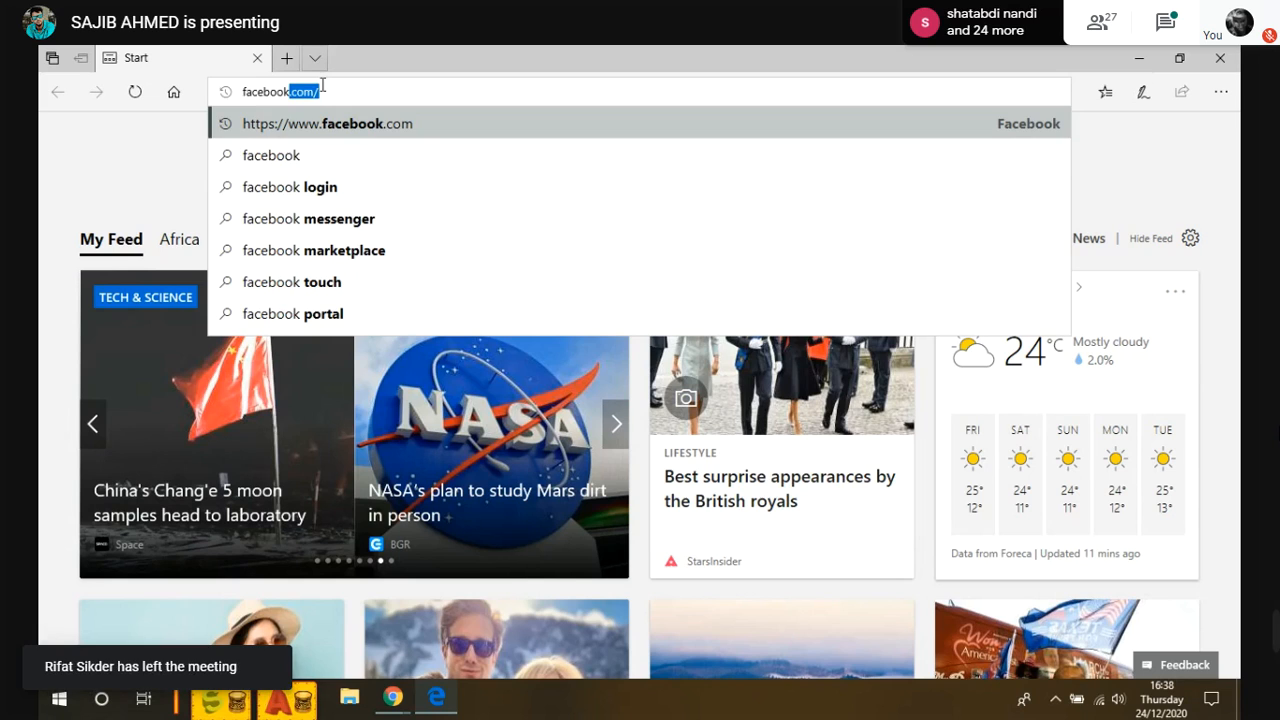
key("Return")
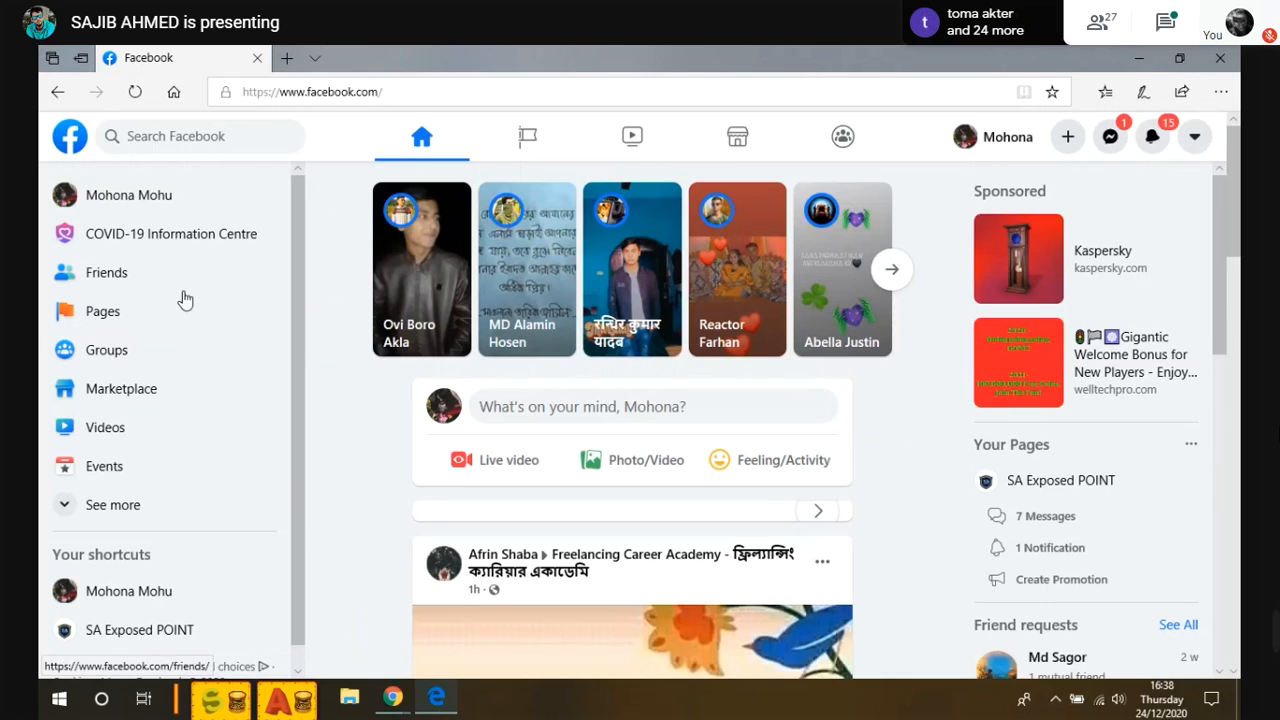
- Open the list of Pages managed by the account
left_click(104, 314)
scroll(178, 357, "down", 1)
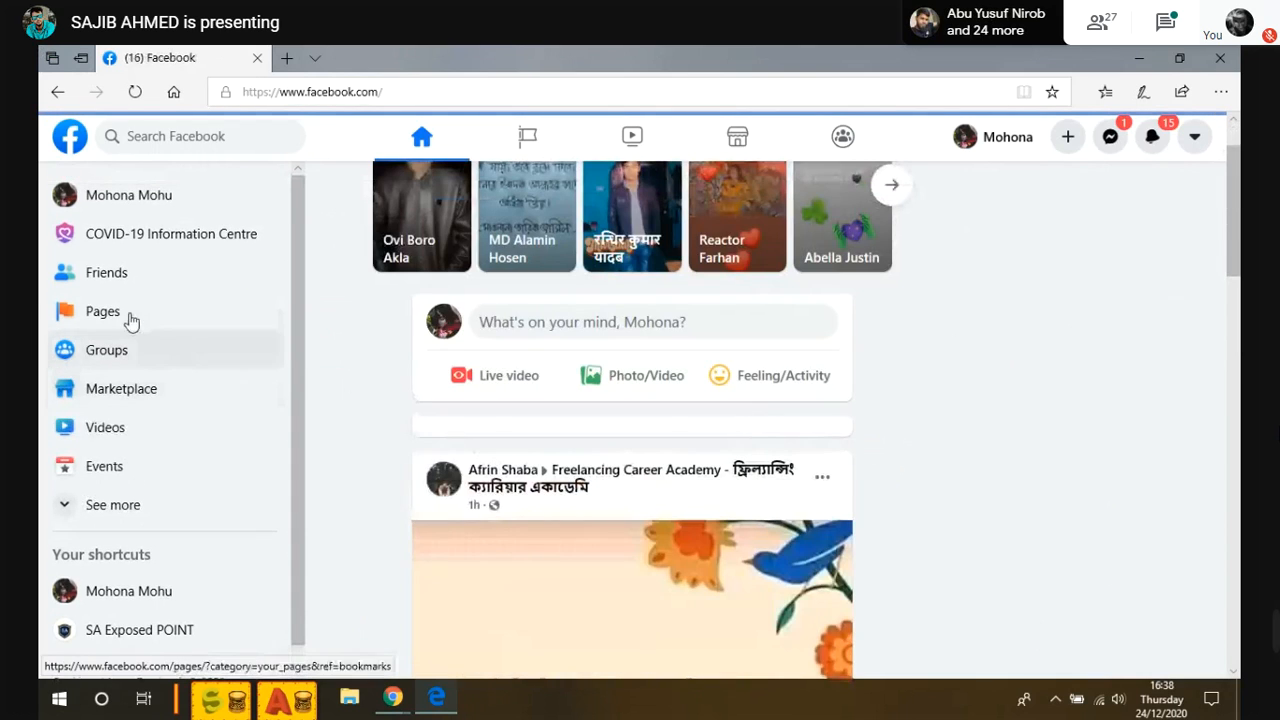
left_click(118, 316)
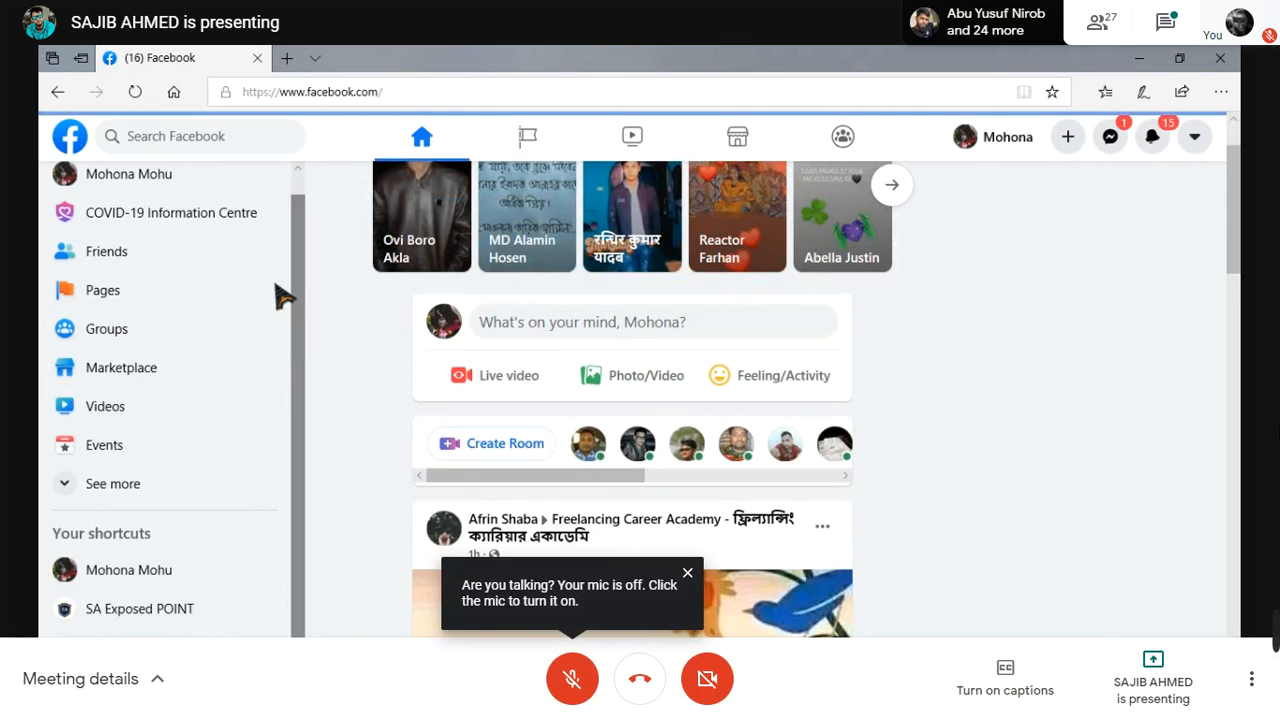
left_click(116, 316)
left_click(116, 316)
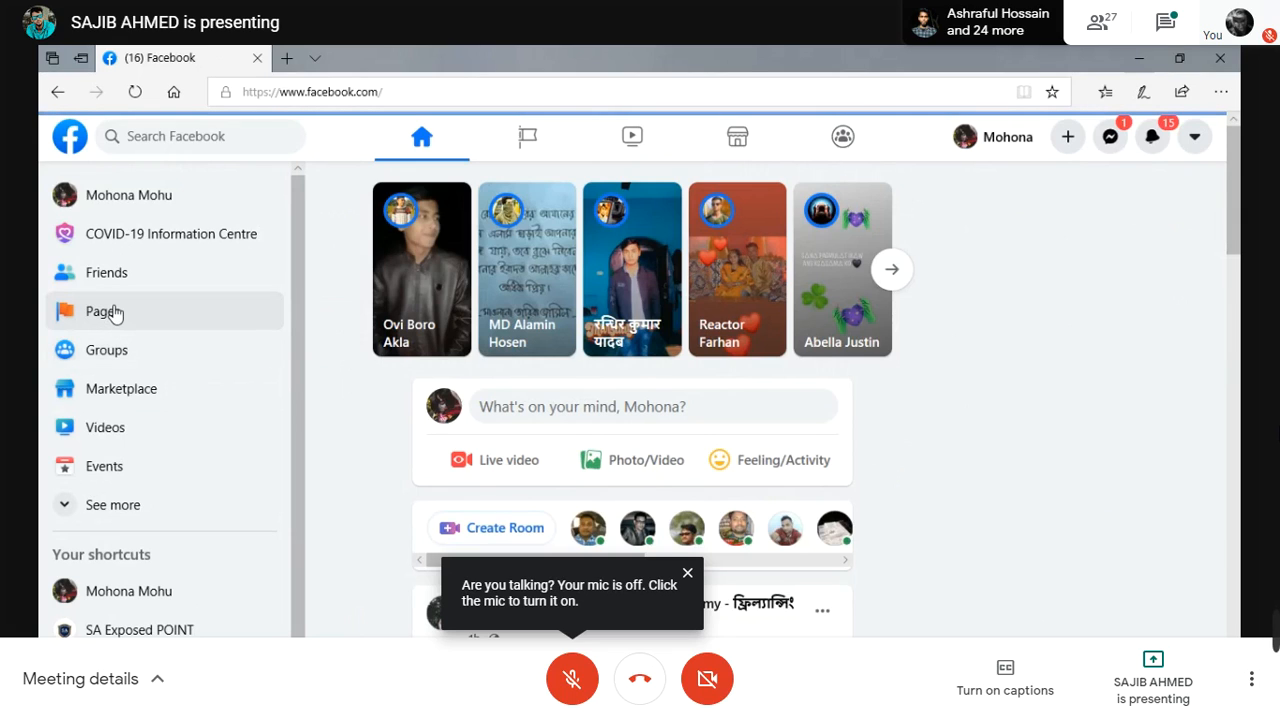
- Switch to Chrome, load Facebook from the Social Media bookmarks in the document tab, and open the account menu
mouse_move(392, 703)
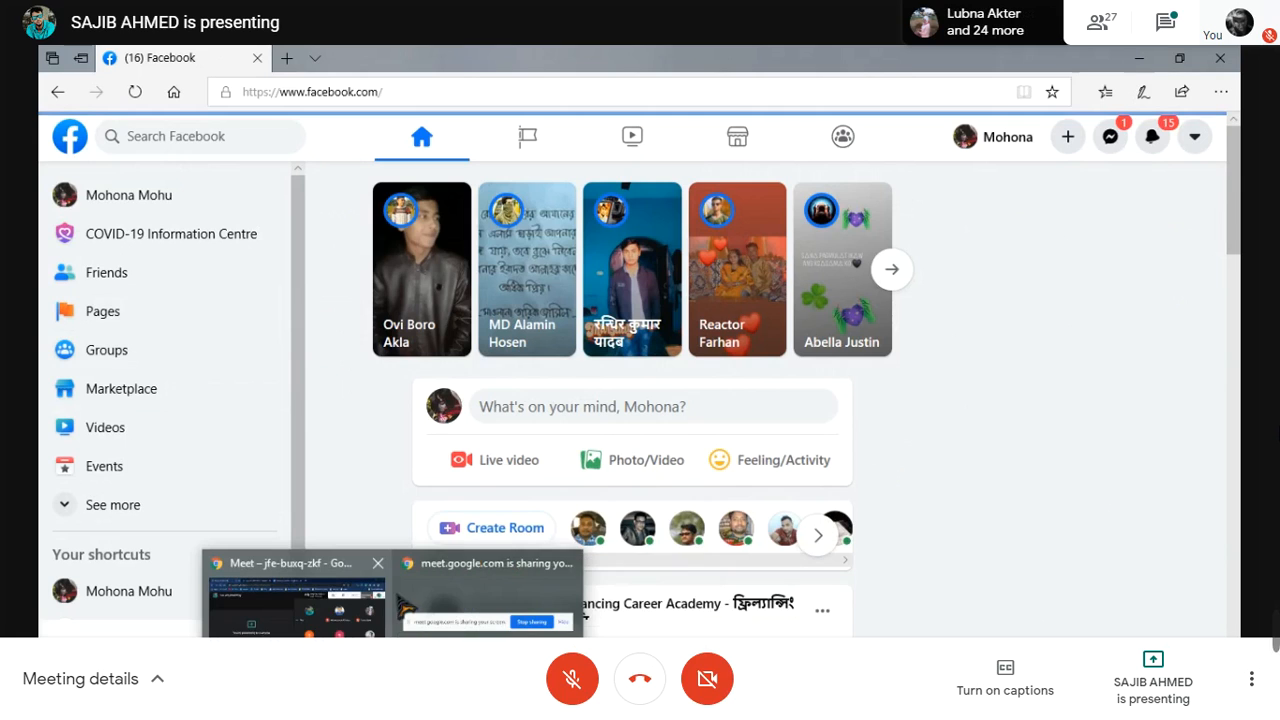
left_click(293, 600)
left_click(572, 59)
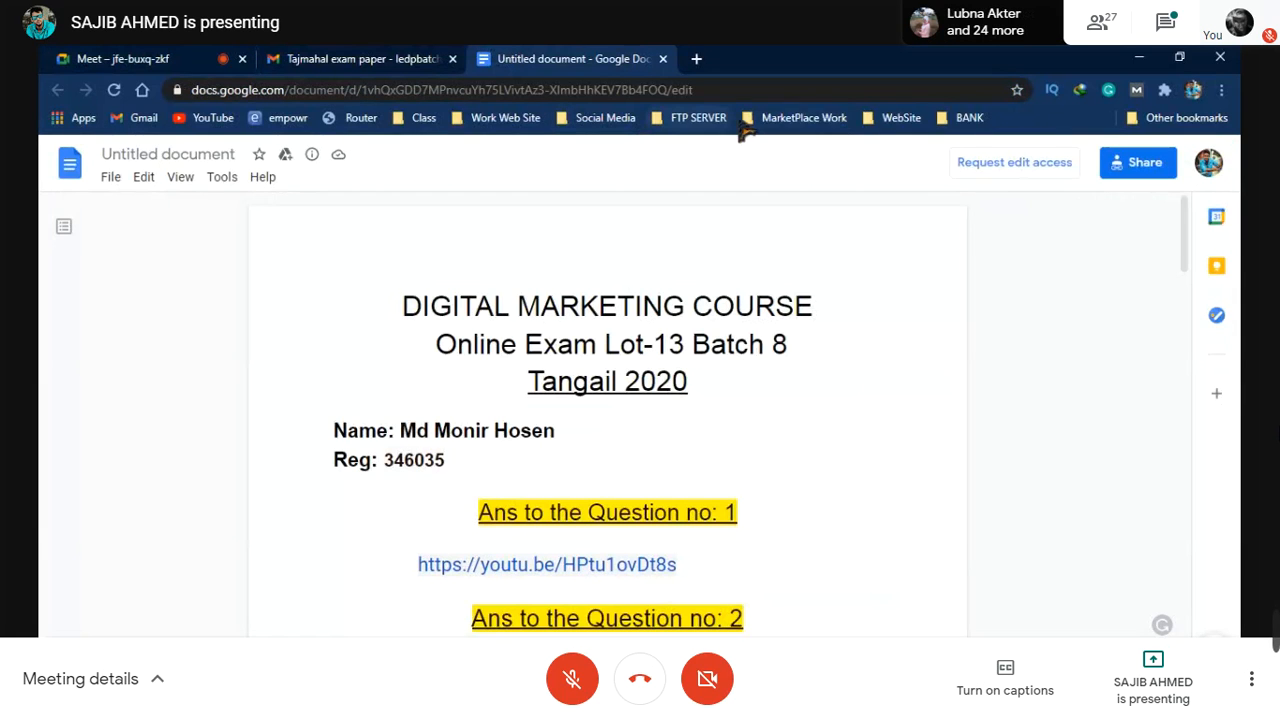
left_click(605, 117)
left_click(602, 166)
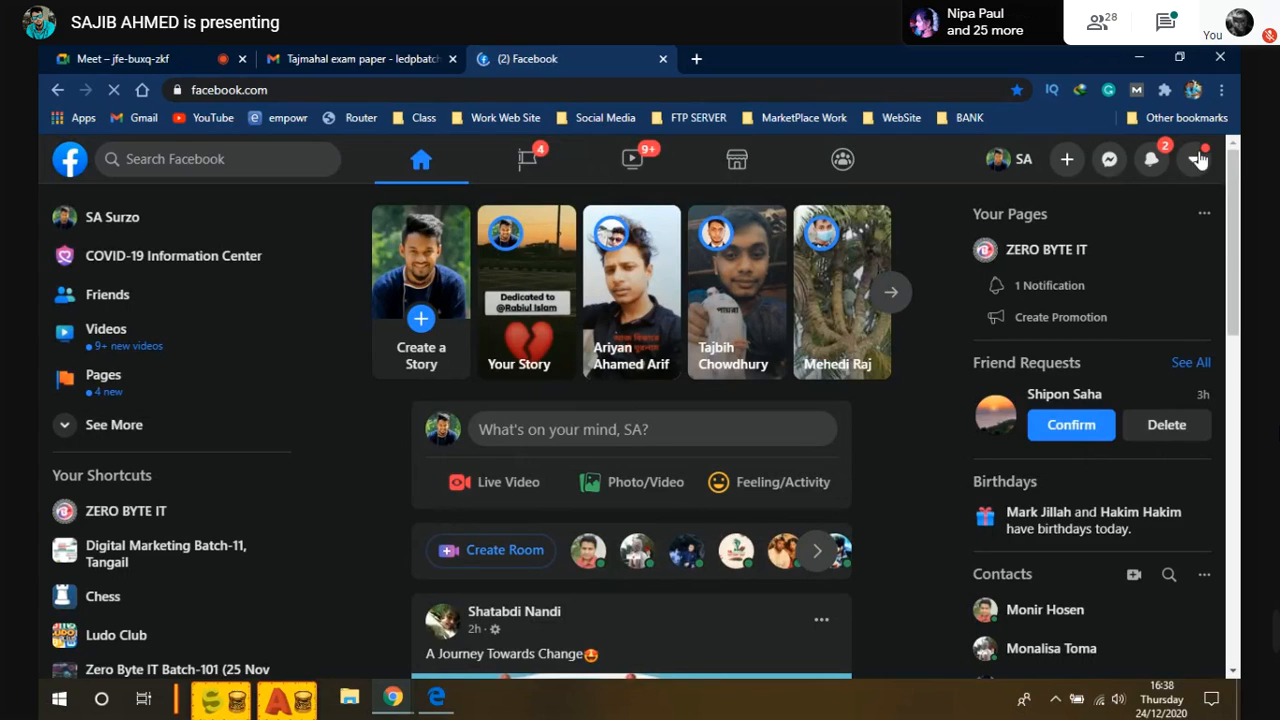
left_click(1199, 160)
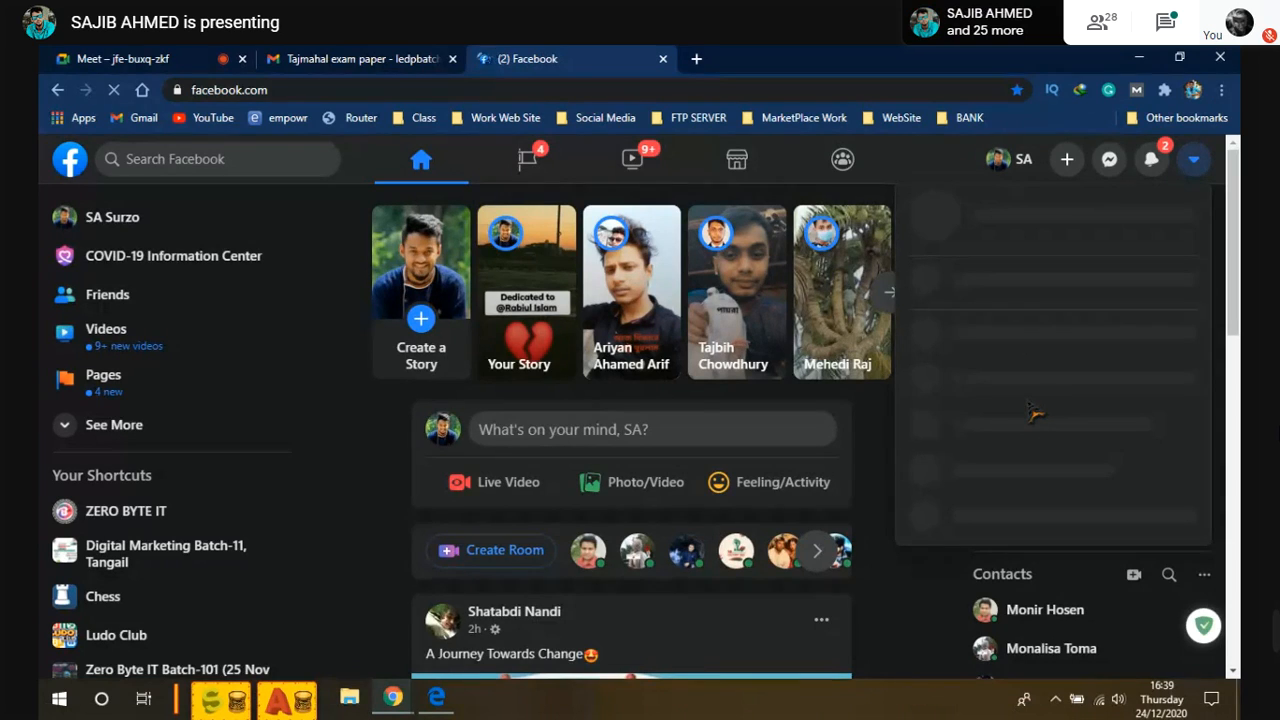
scroll(1035, 413, "down", 2)
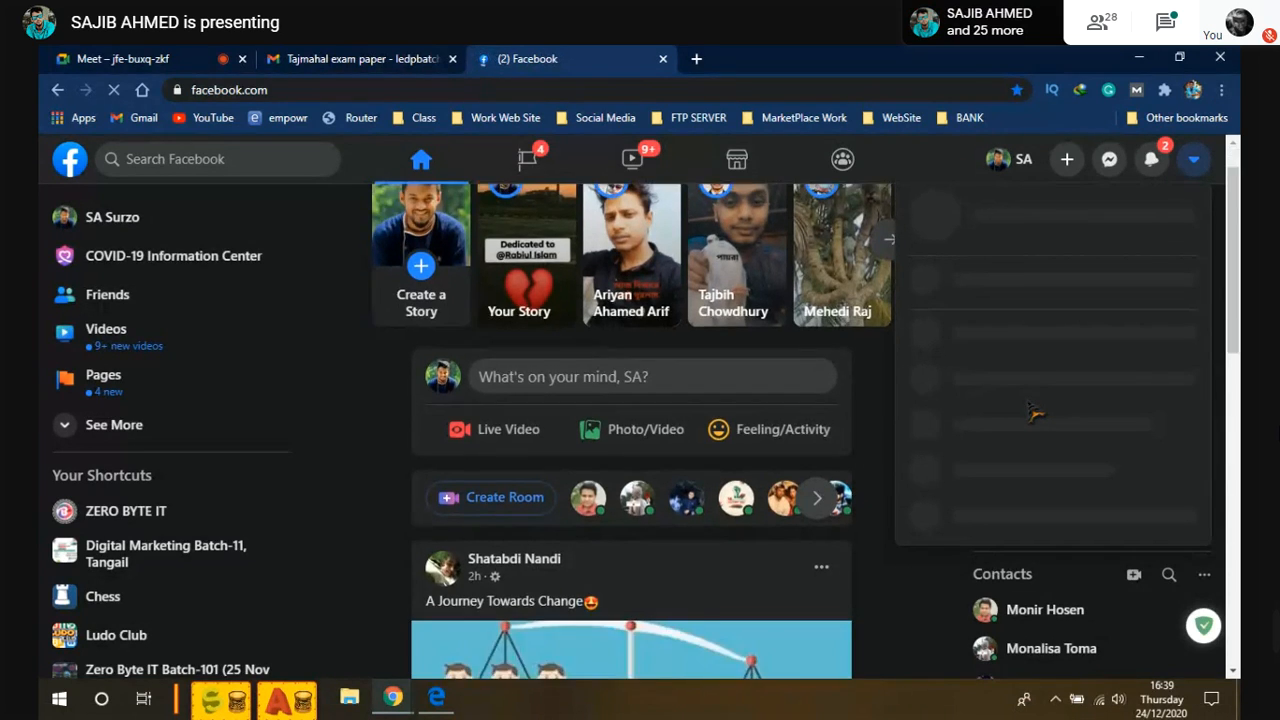
scroll(1035, 413, "down", 2)
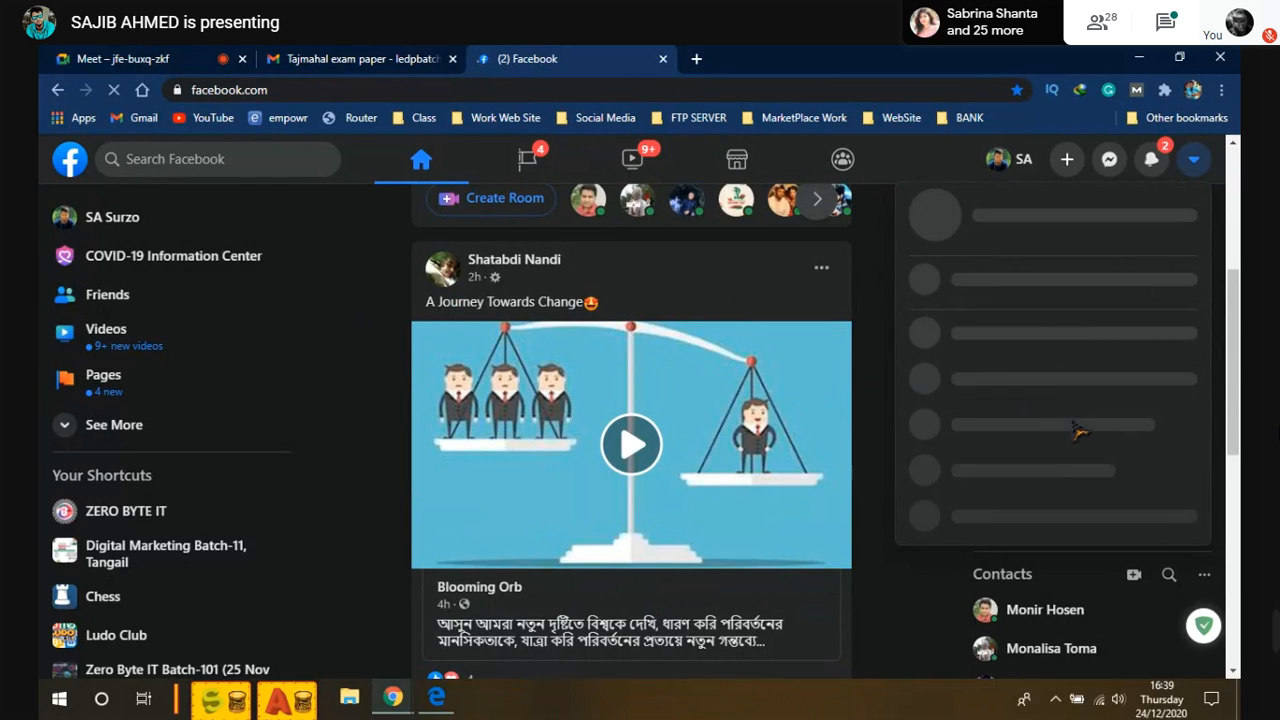
- Switch back to Microsoft Edge and open the SA Exposed POINT page
left_click(437, 699)
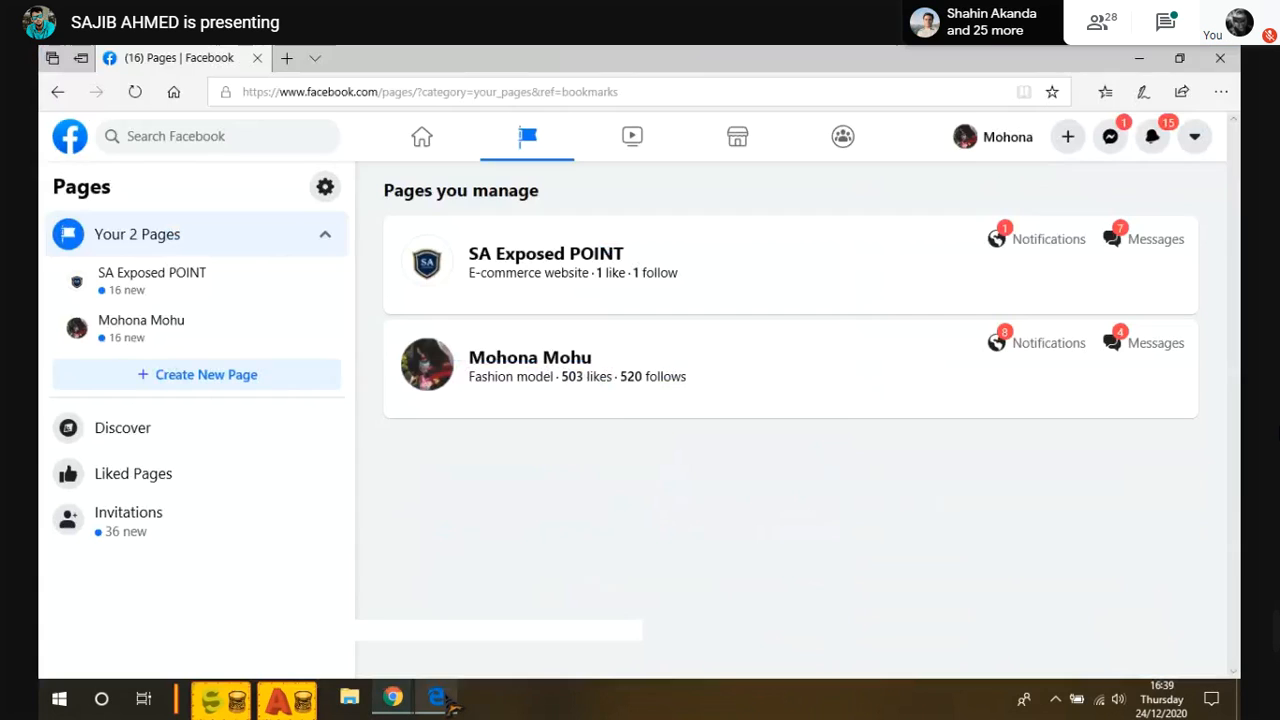
left_click(167, 282)
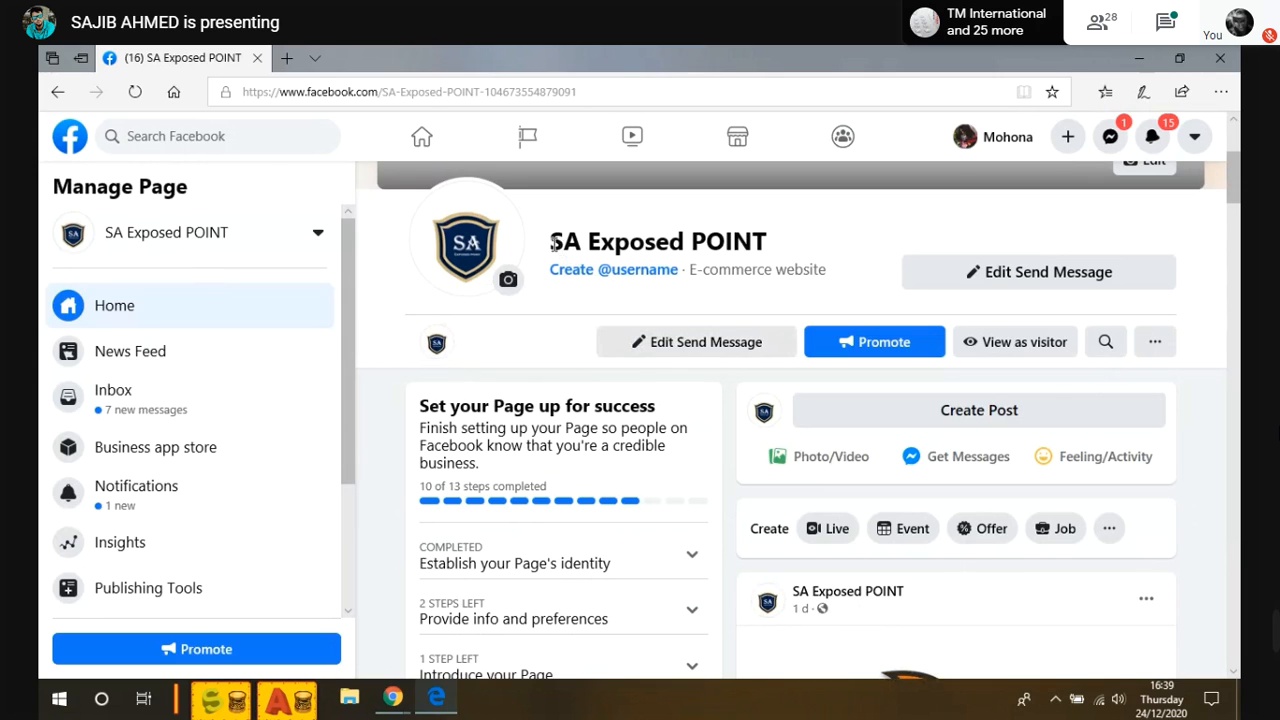
- Examine the full page name in the SA Exposed POINT page header
left_click_drag(552, 243, 768, 250)
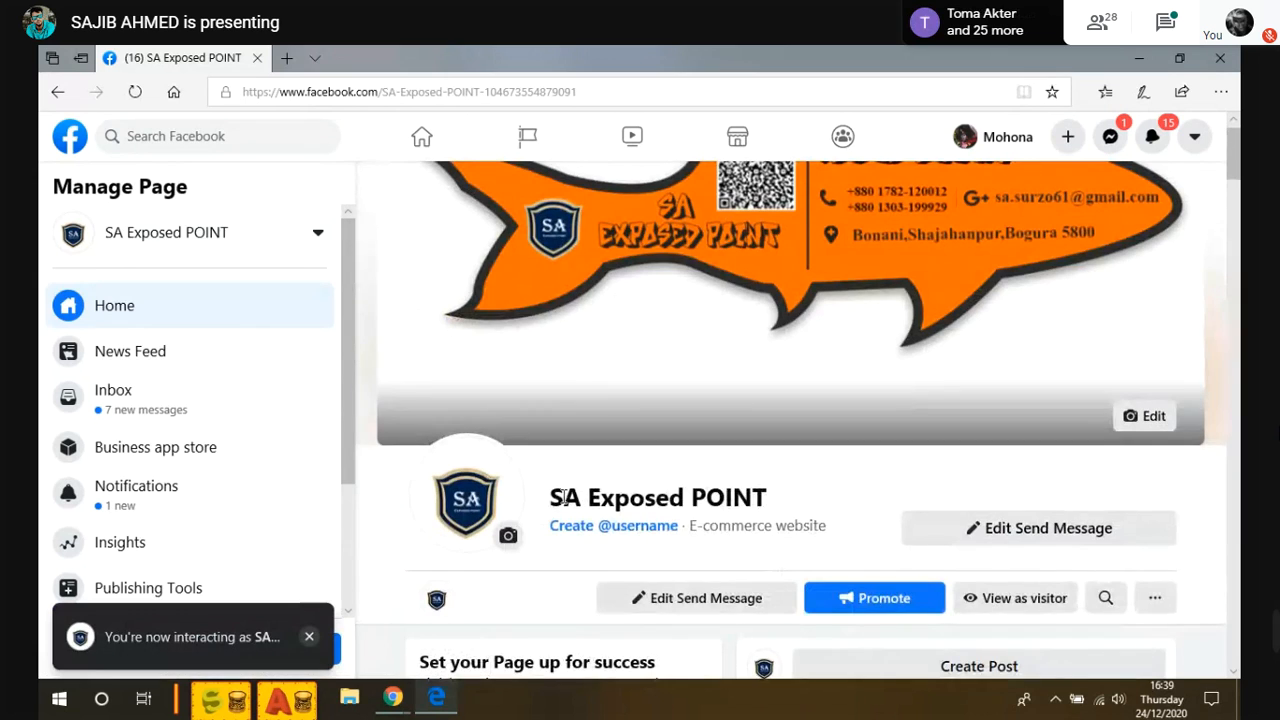
left_click_drag(566, 497, 800, 515)
left_click(594, 509)
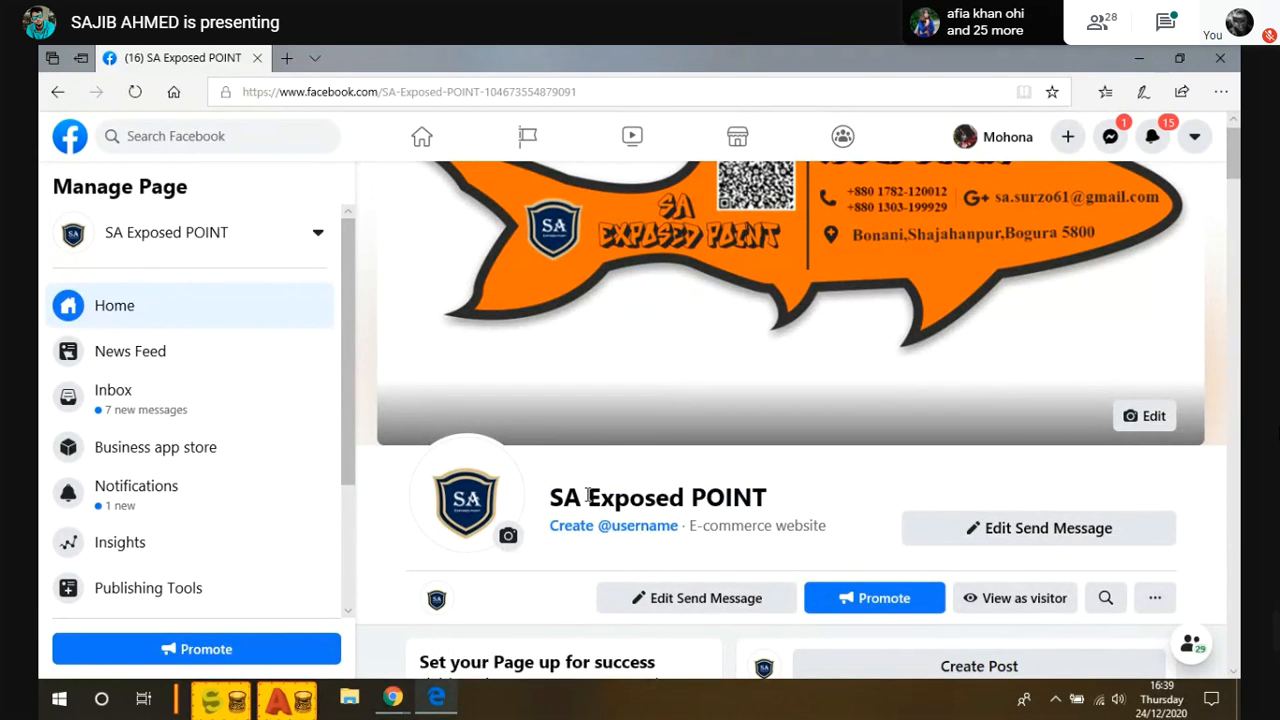
scroll(692, 510, "down", 2)
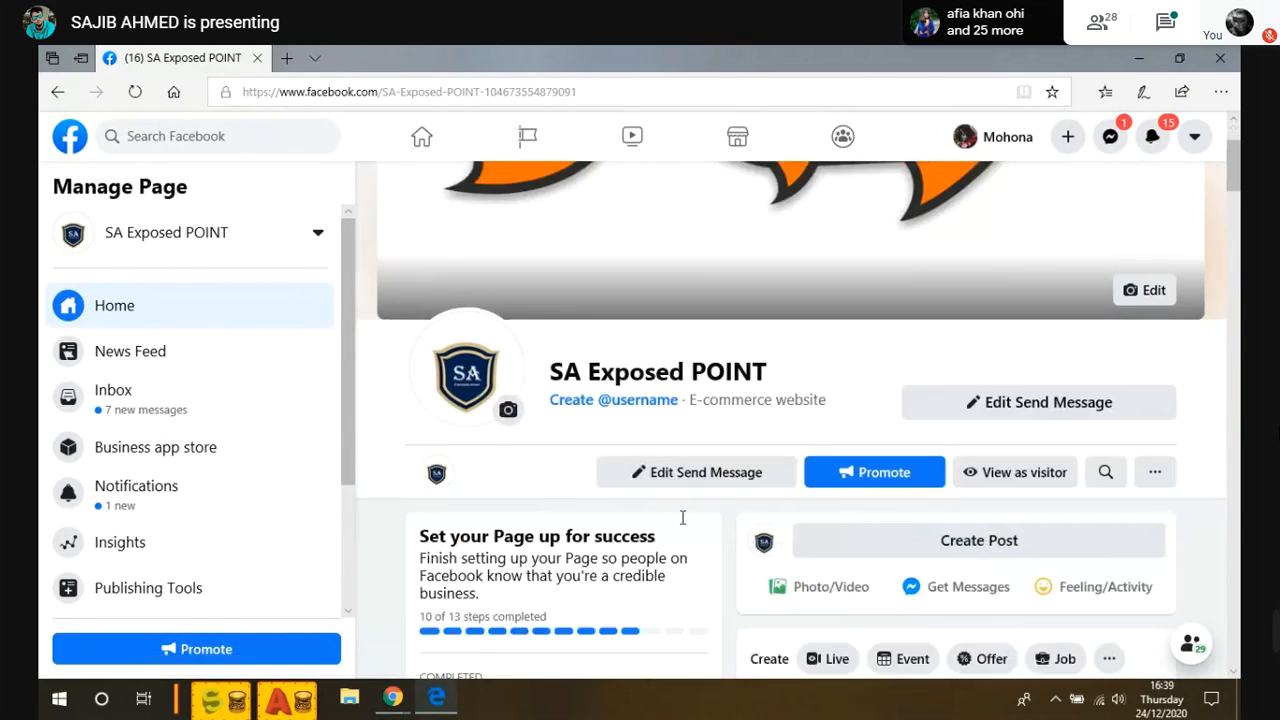
mouse_move(550, 327)
left_mouse_down()
mouse_move(786, 334)
mouse_move(548, 342)
left_mouse_up()
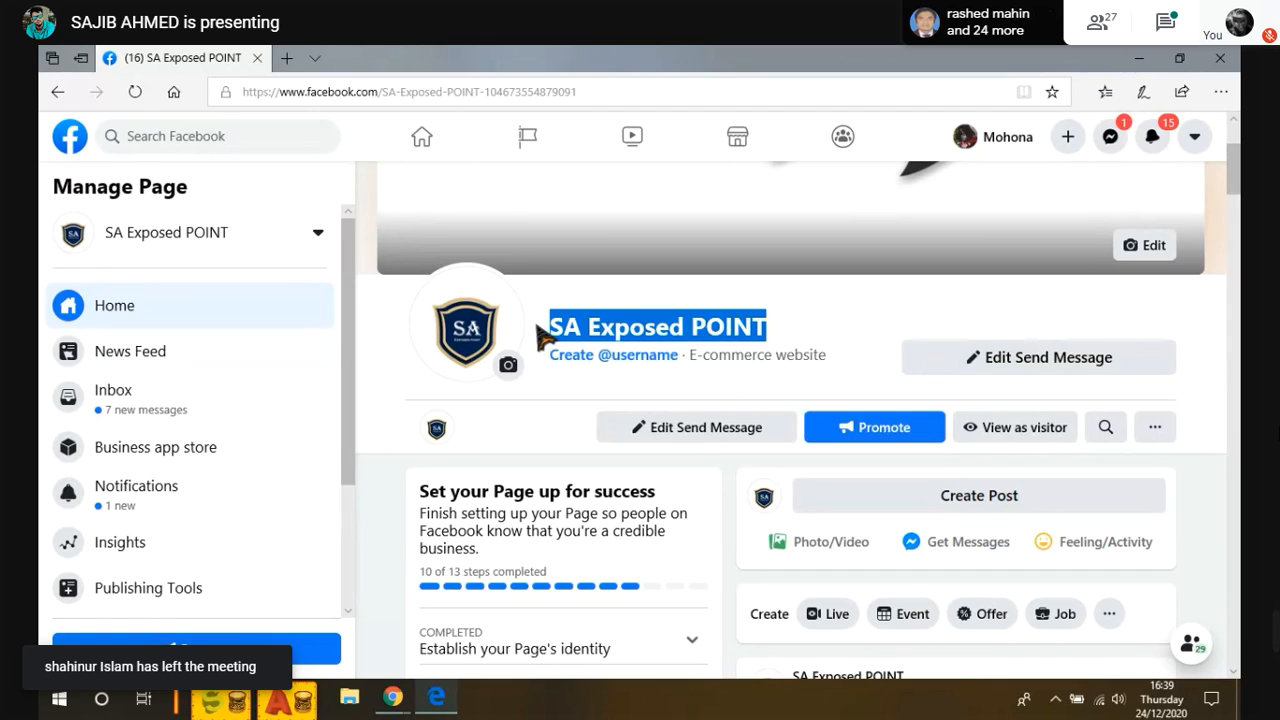
left_click(780, 340)
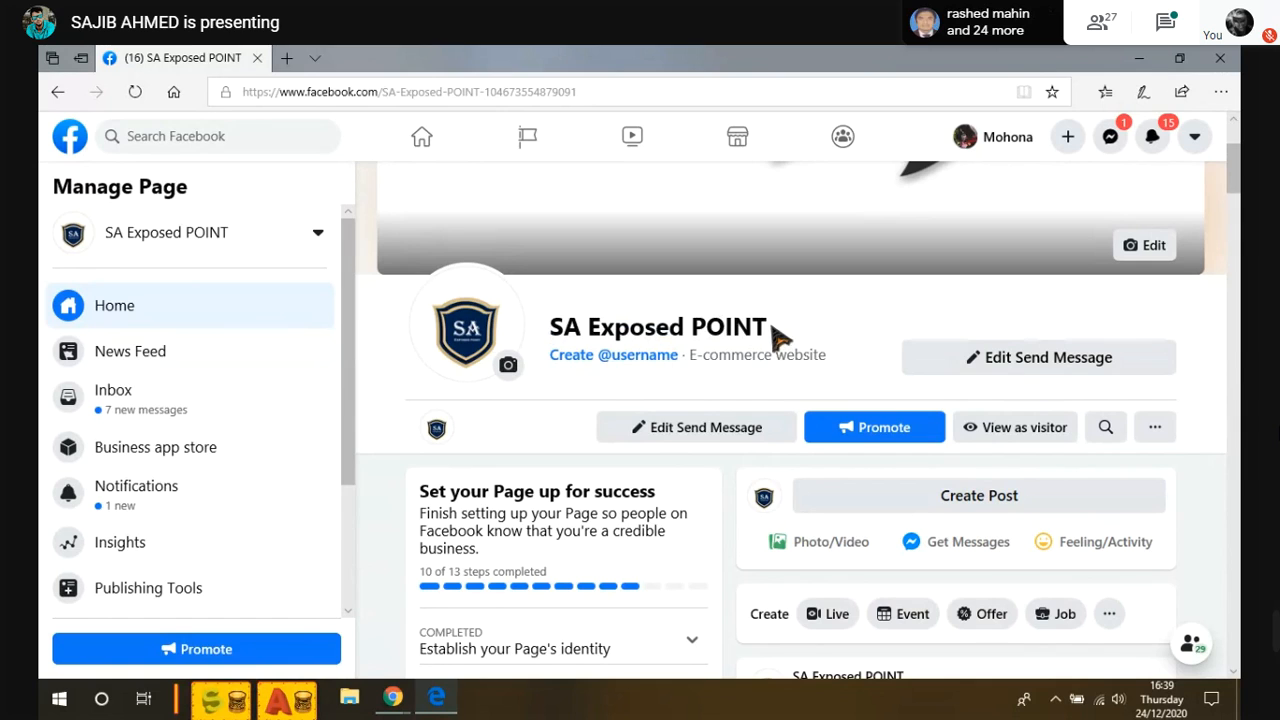
left_click_drag(553, 327, 775, 336)
left_click(775, 335)
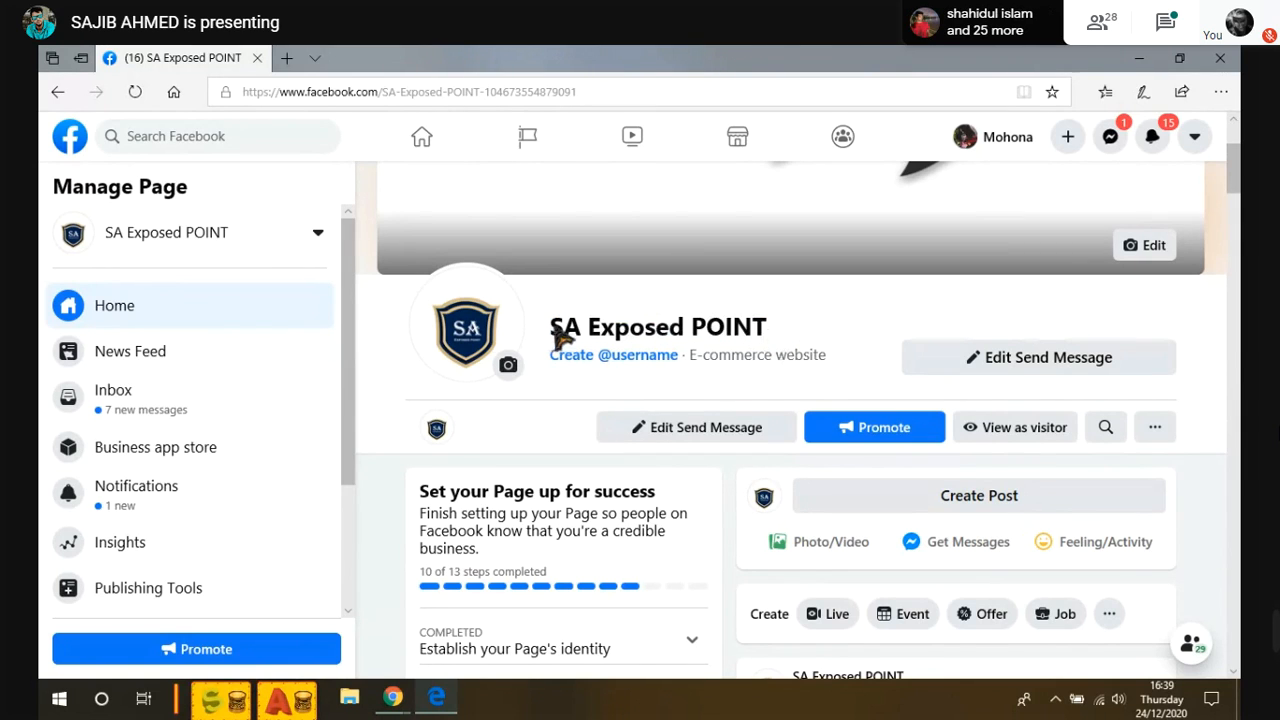
left_click_drag(552, 328, 776, 336)
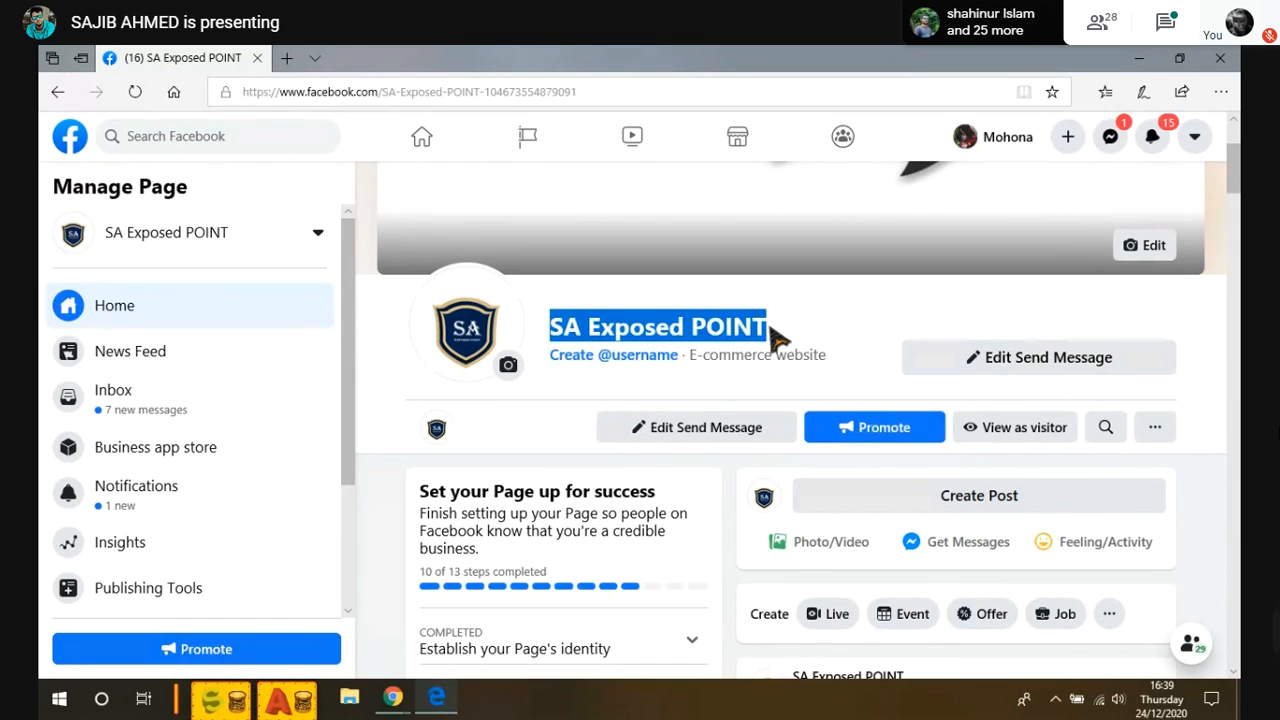
left_click(776, 336)
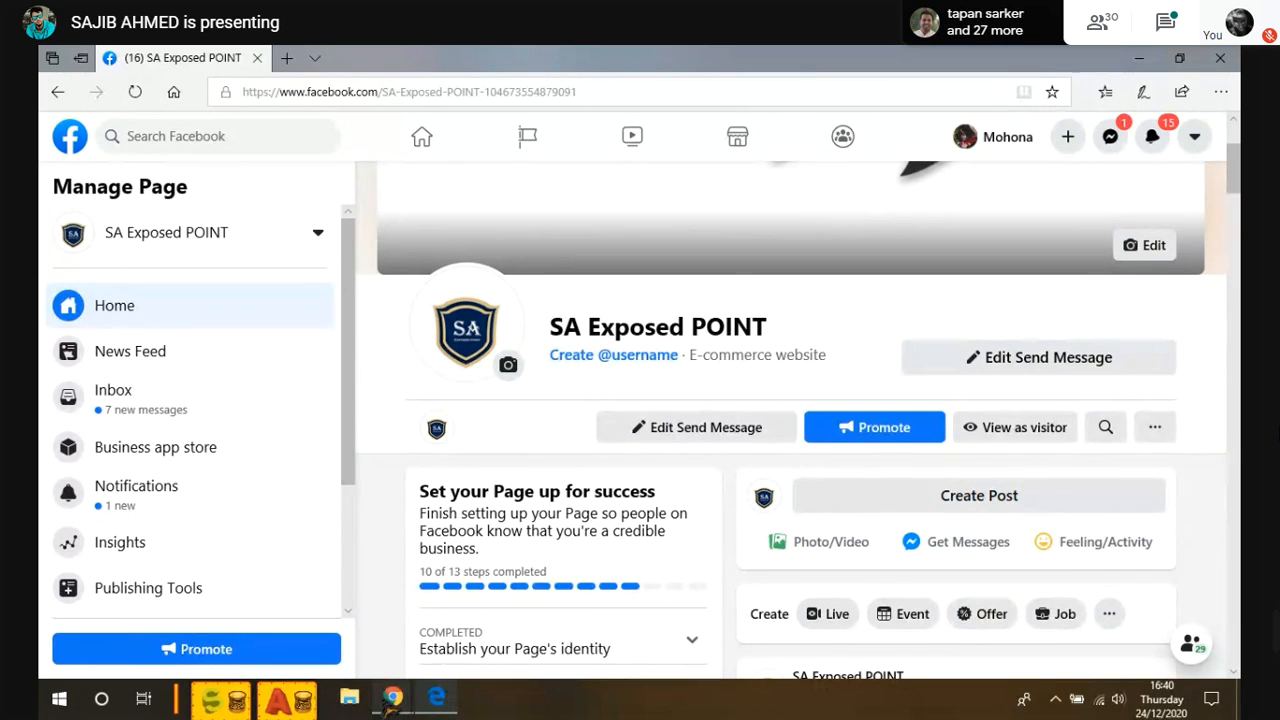
- Close the Facebook tab in Chrome and return to the SA Exposed POINT page in Microsoft Edge
mouse_move(390, 698)
left_click(358, 647)
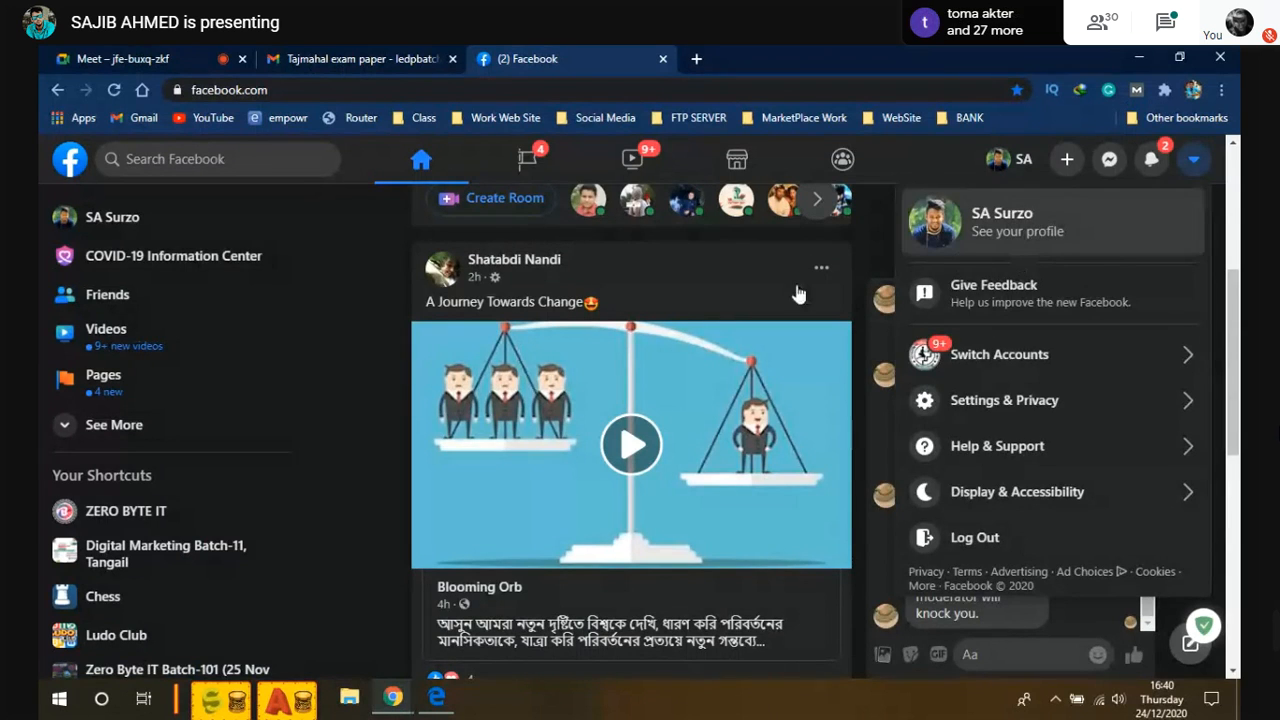
left_click(93, 59)
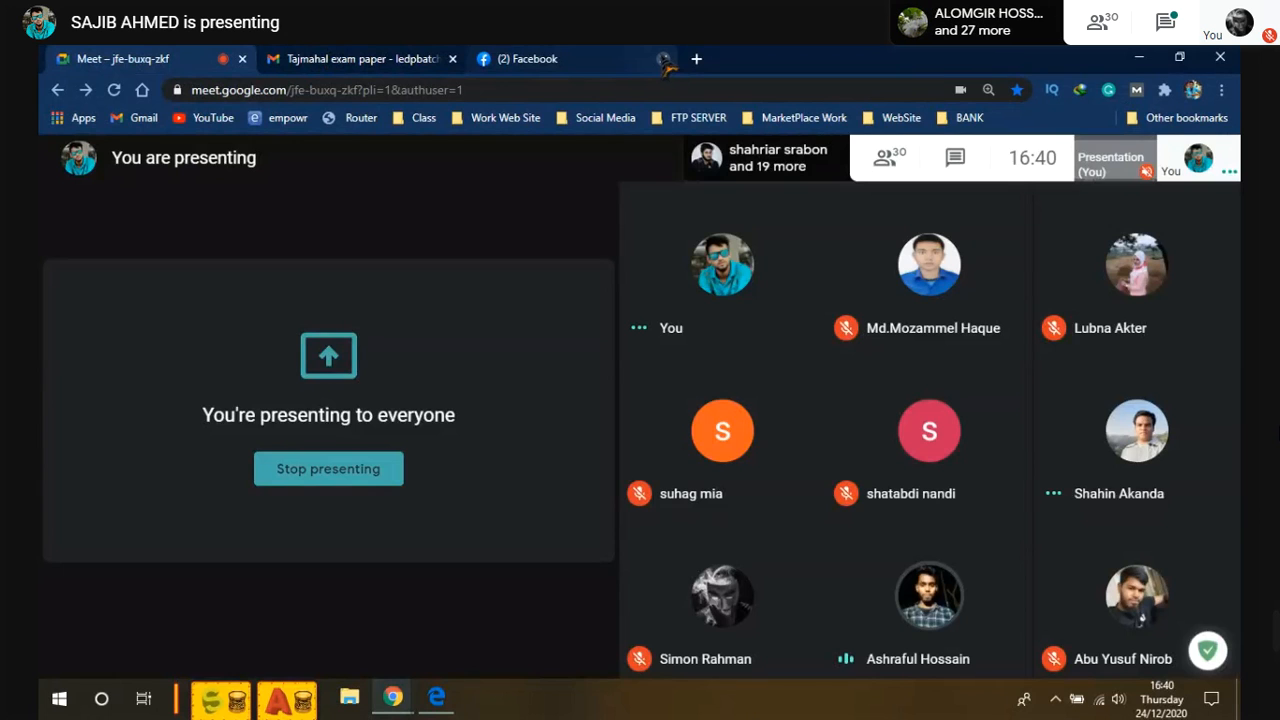
left_click(664, 60)
left_click(437, 698)
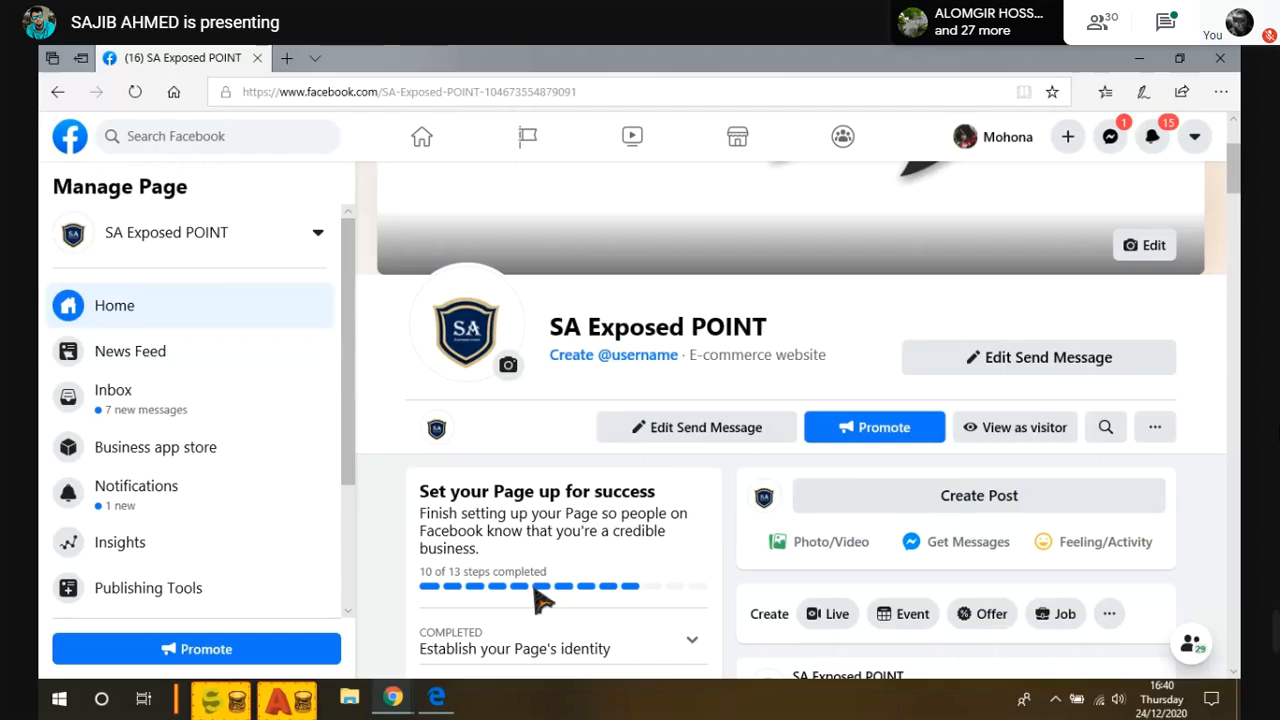
- Examine the individual words "Exposed" and "POINT" in the page name, along with the cover image and header
left_click_drag(552, 326, 805, 325)
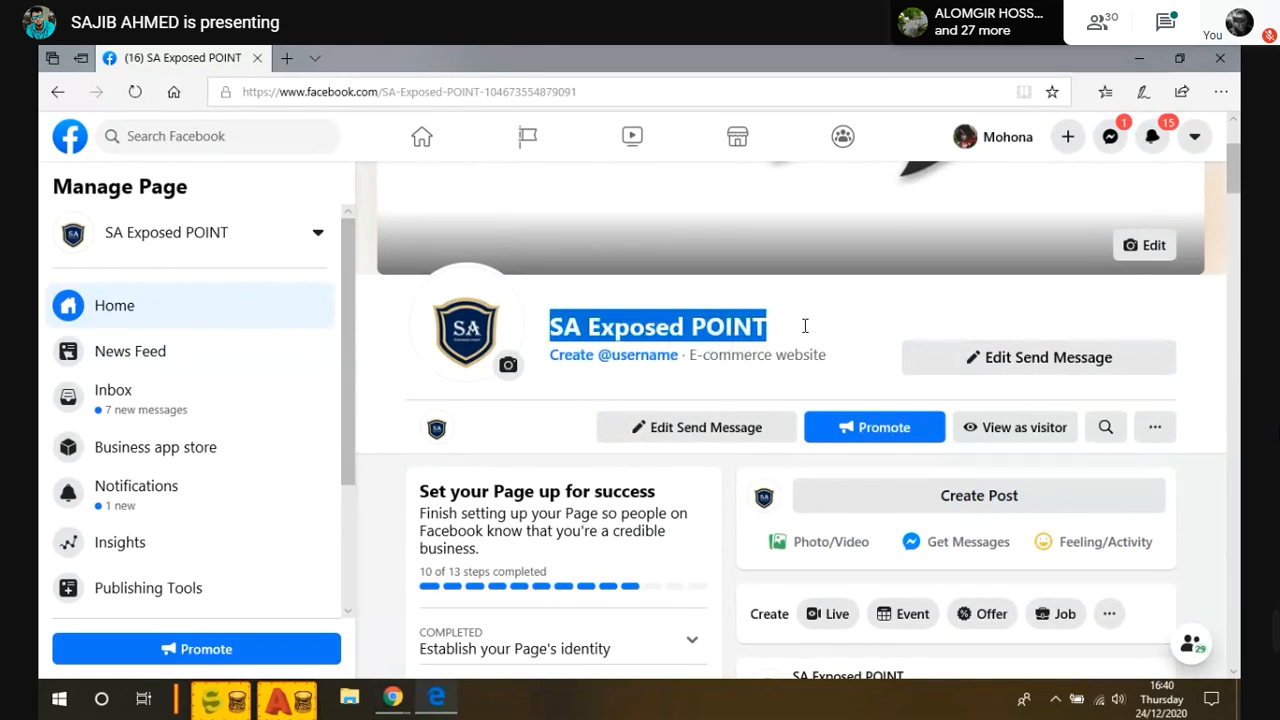
left_click(577, 314)
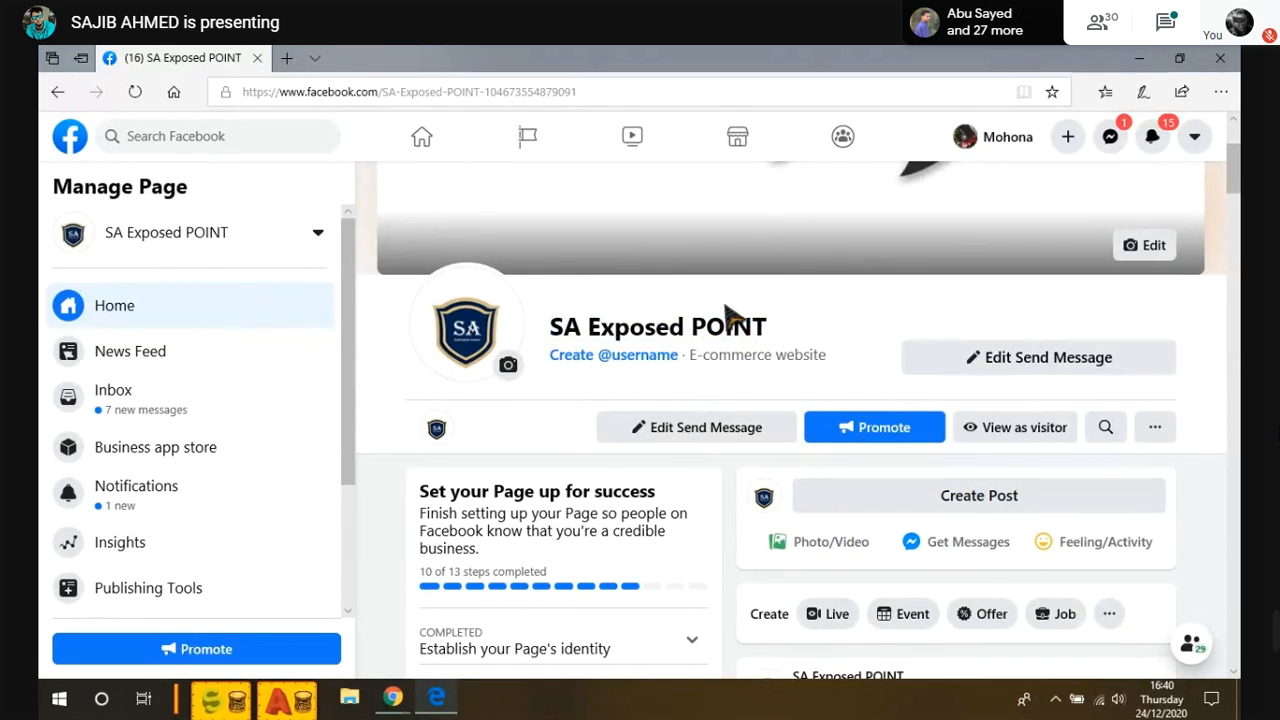
scroll(897, 408, "up", 2)
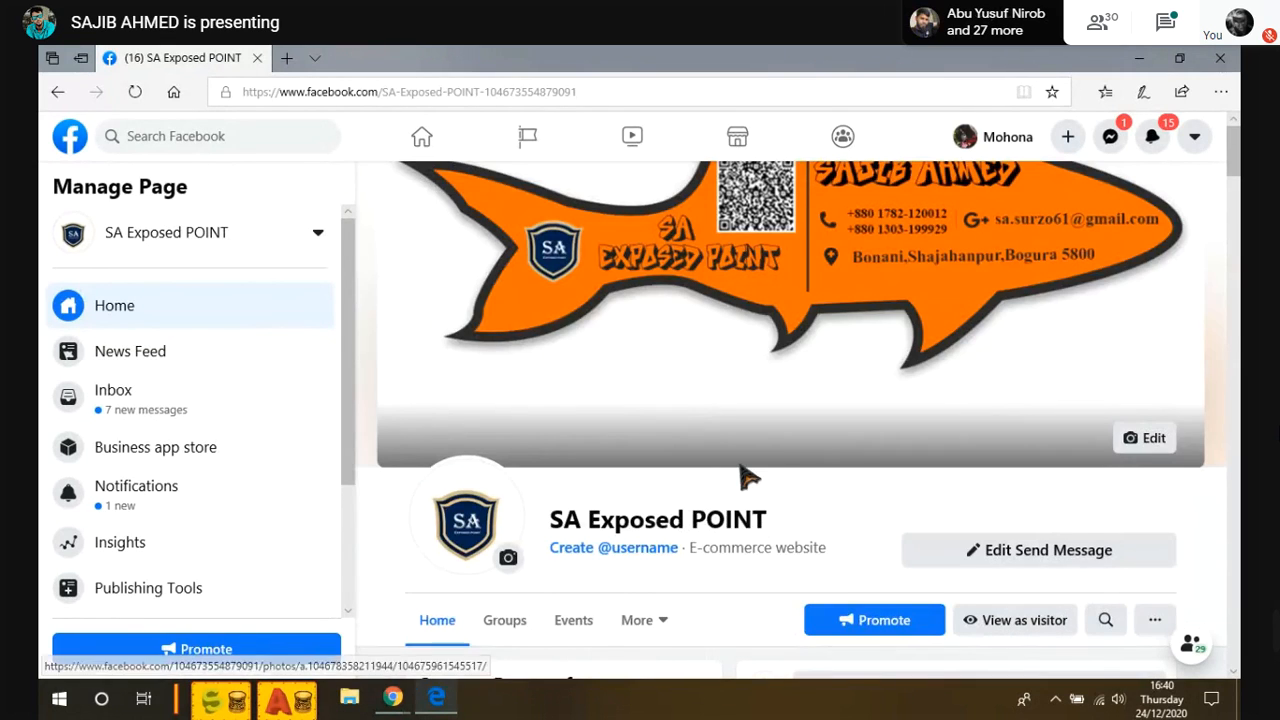
left_click_drag(551, 521, 675, 497)
left_click(590, 520)
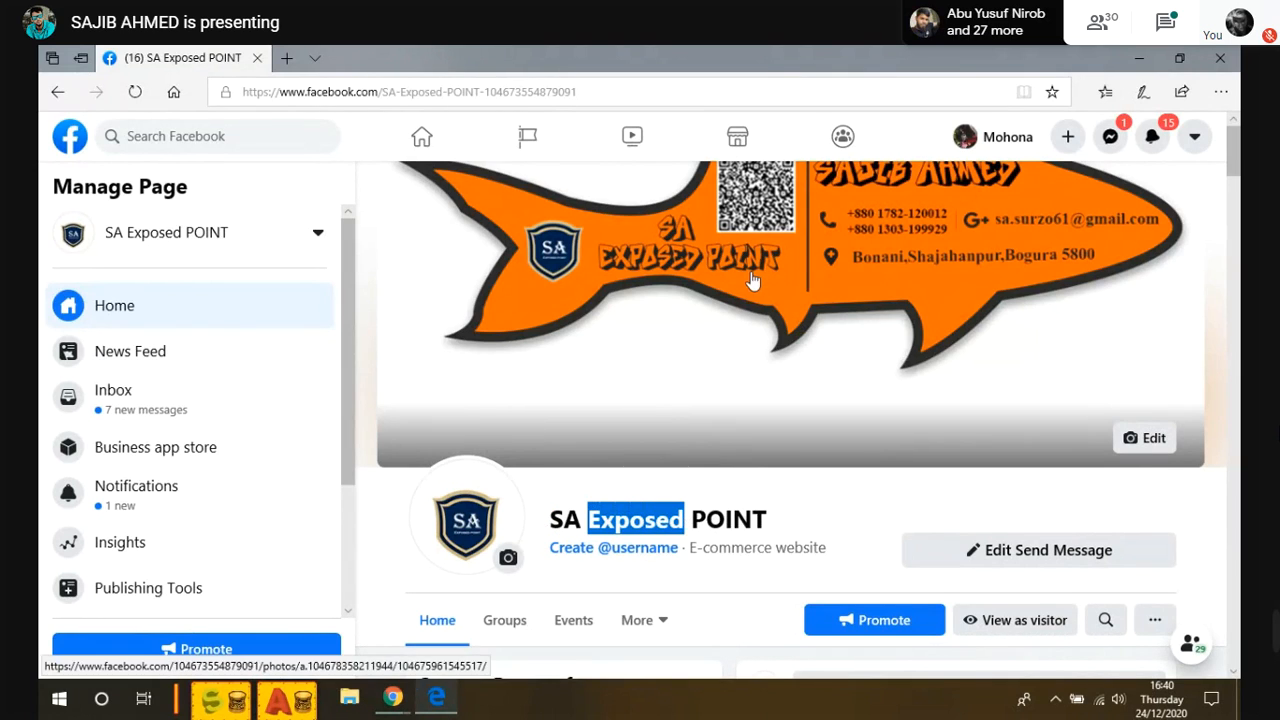
double_click(720, 518)
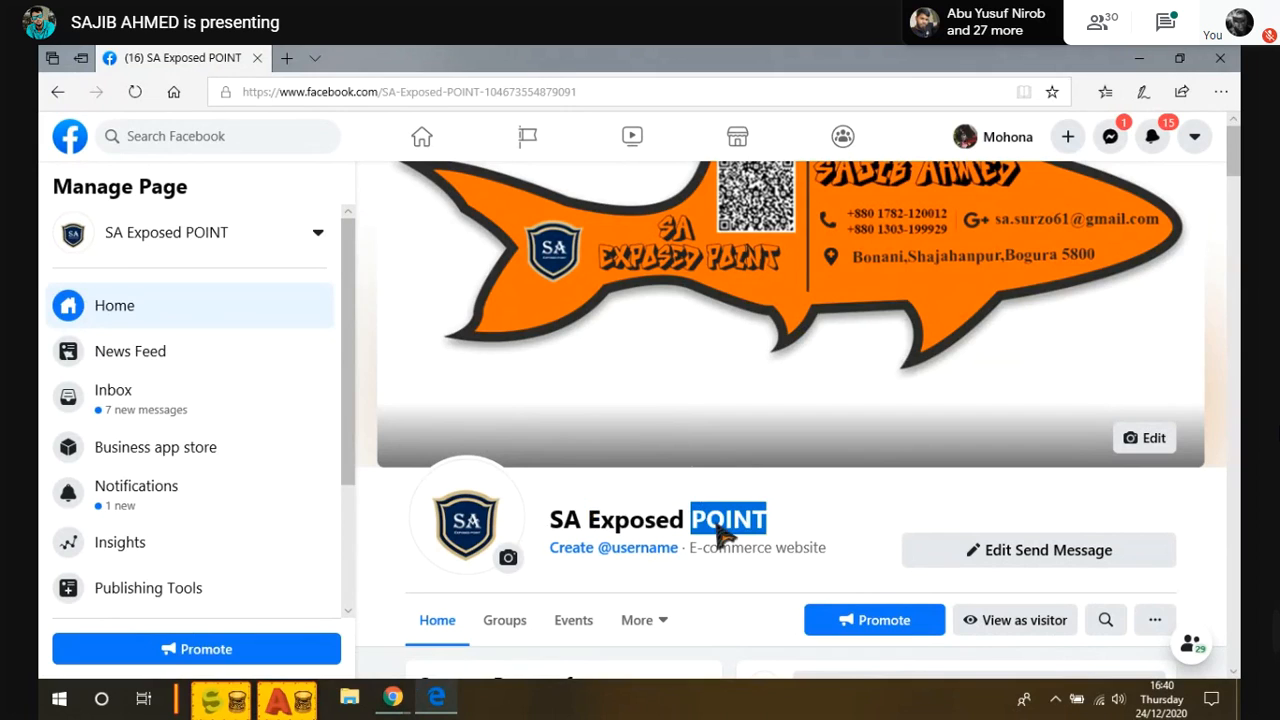
scroll(780, 528, "down", 2)
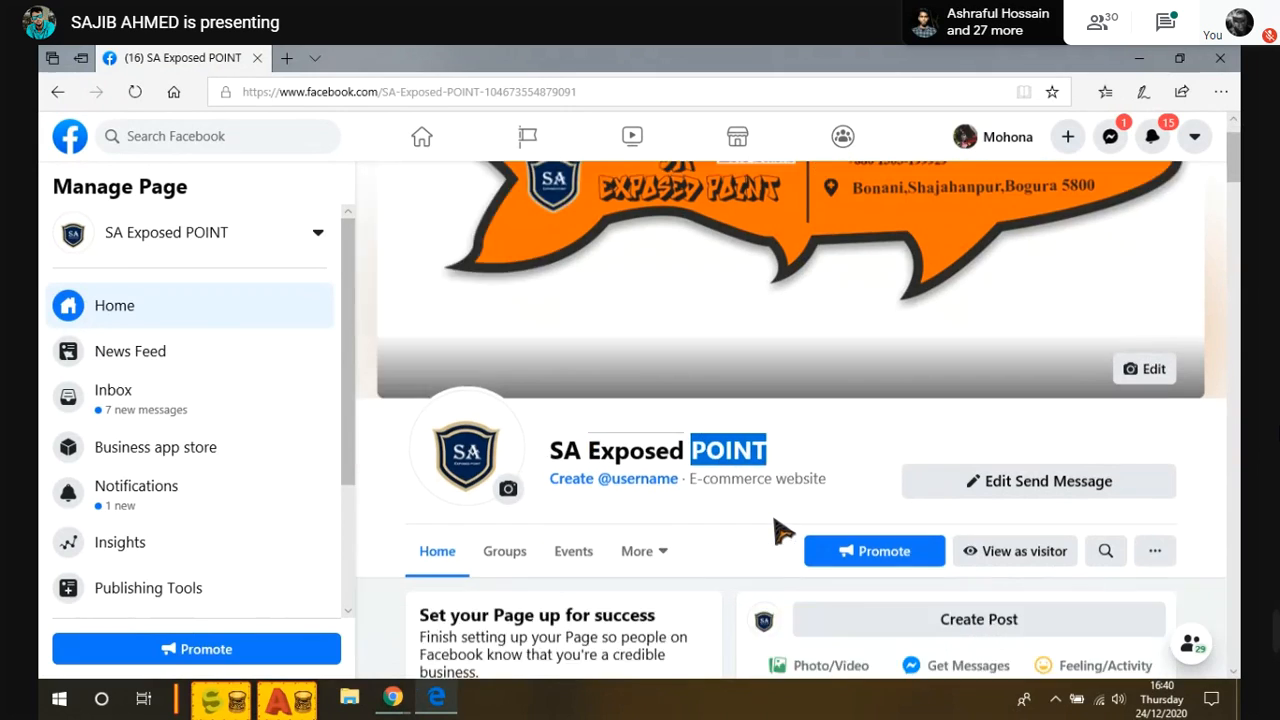
left_click(798, 355)
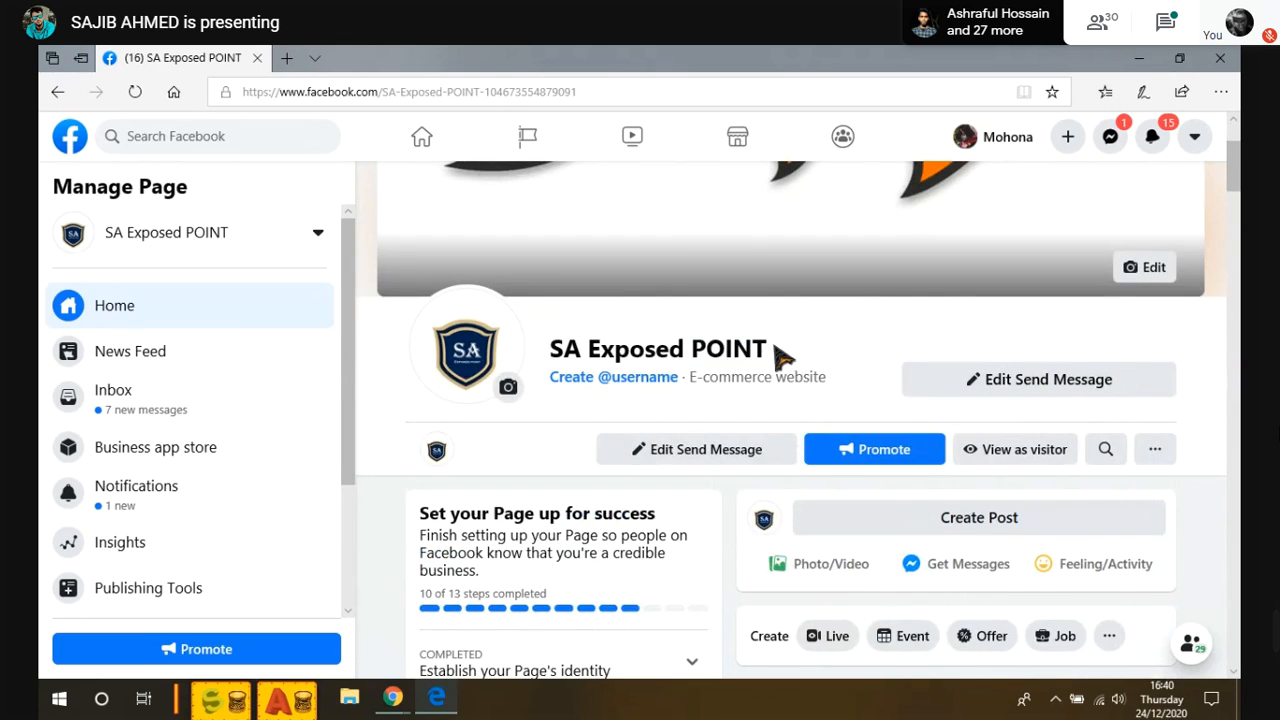
left_click_drag(778, 358, 688, 349)
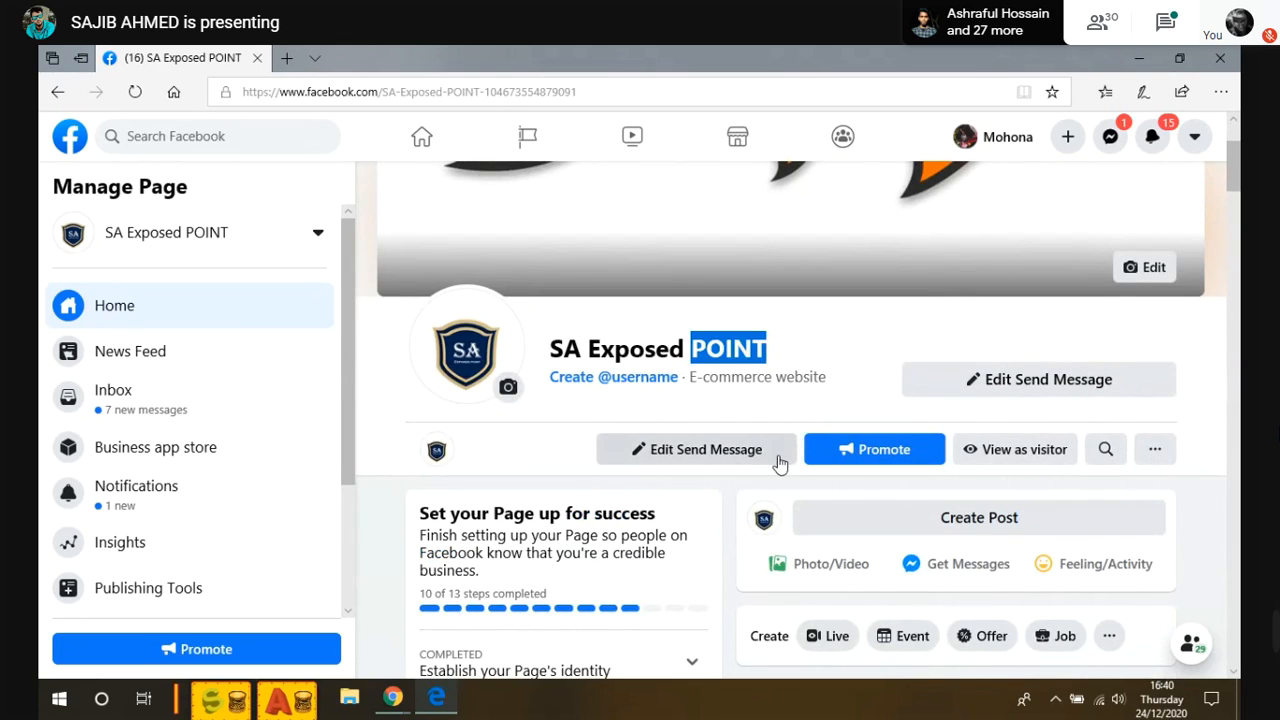
scroll(777, 463, "down", 1)
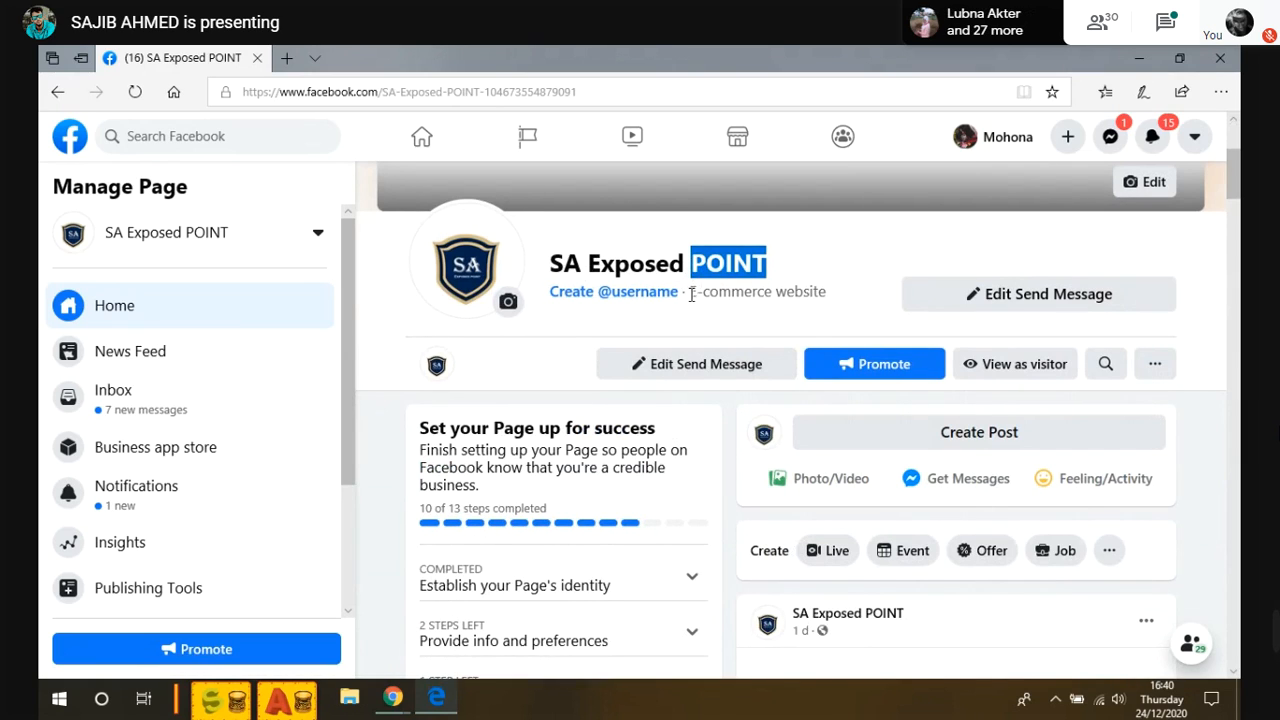
- Examine the word "E-commerce" in the category label under the SA Exposed POINT page name
left_click_drag(690, 291, 777, 298)
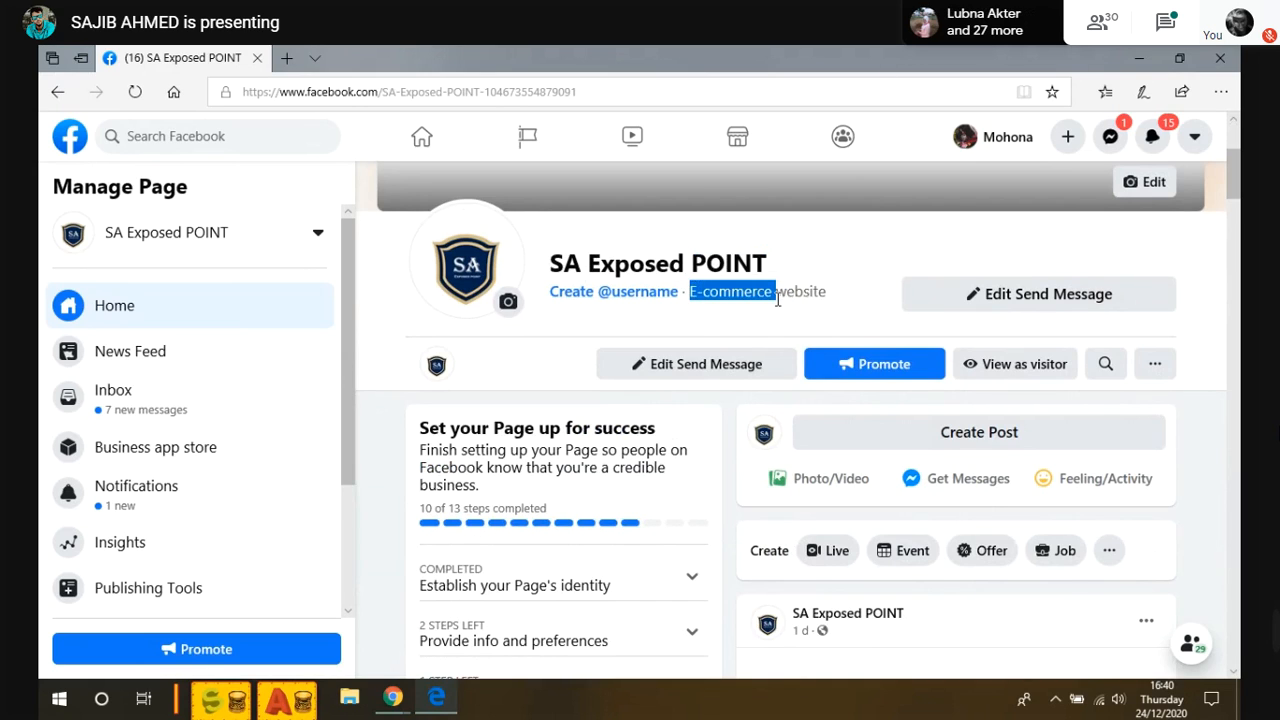
left_click(777, 299)
left_click_drag(769, 295, 687, 295)
left_click(714, 294)
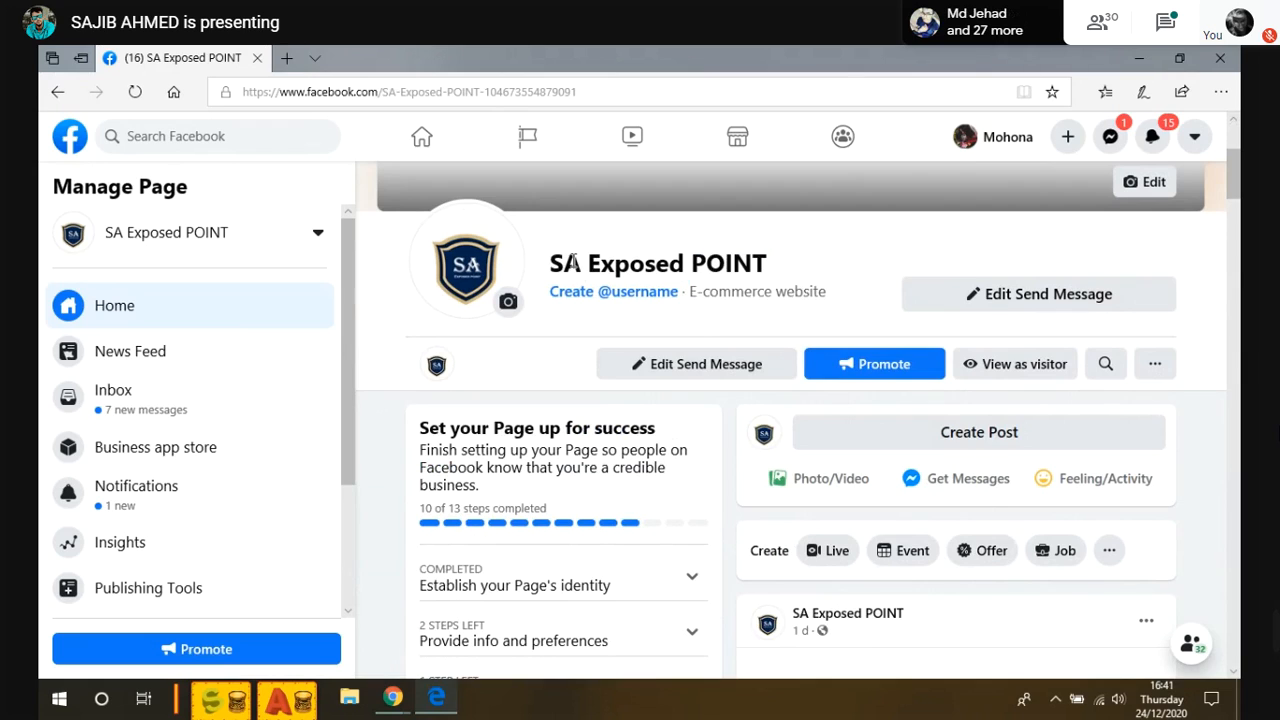
- Examine the words of the page name, "SA" and "Exposed POINT", and the page's web address
left_click_drag(551, 263, 583, 265)
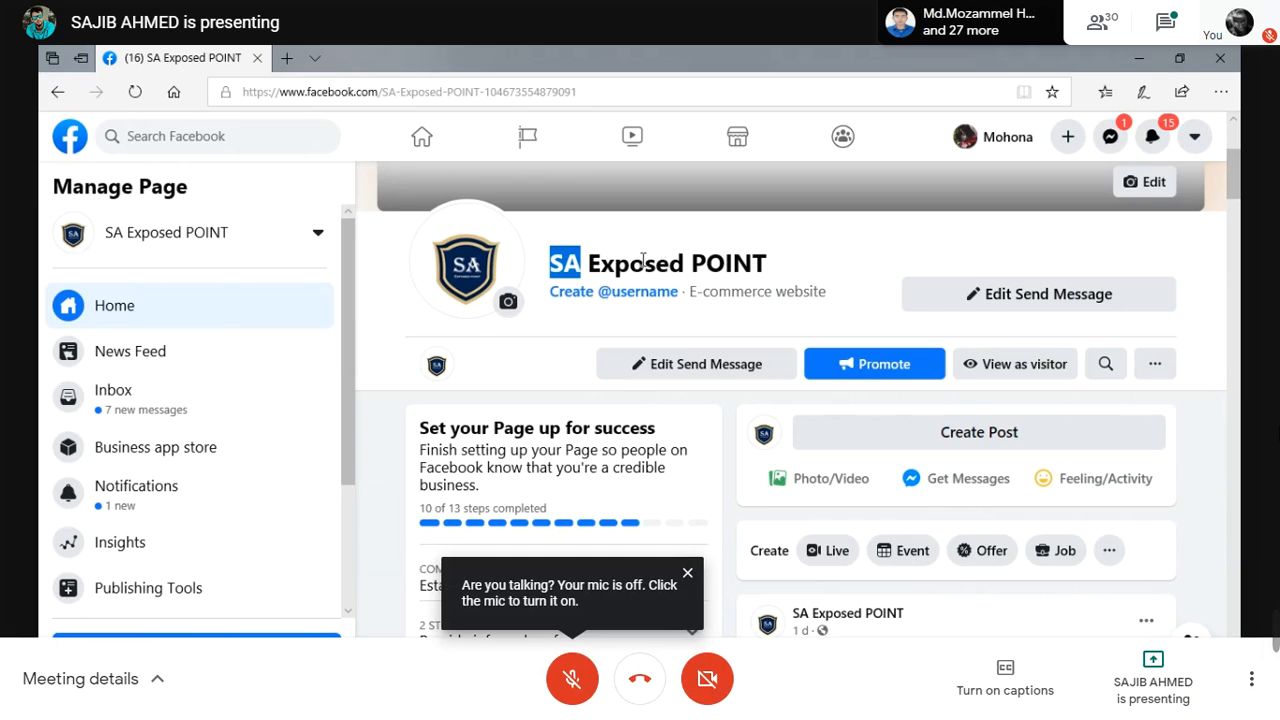
left_click_drag(588, 263, 764, 267)
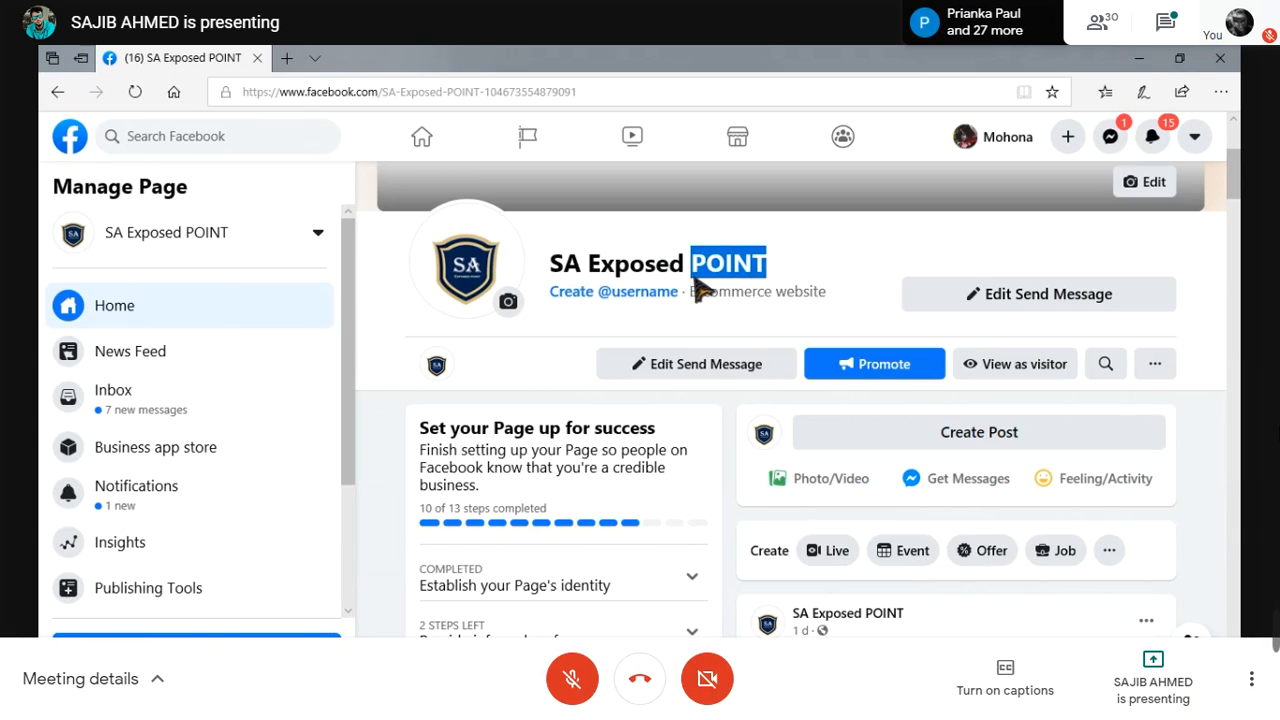
left_click(621, 92)
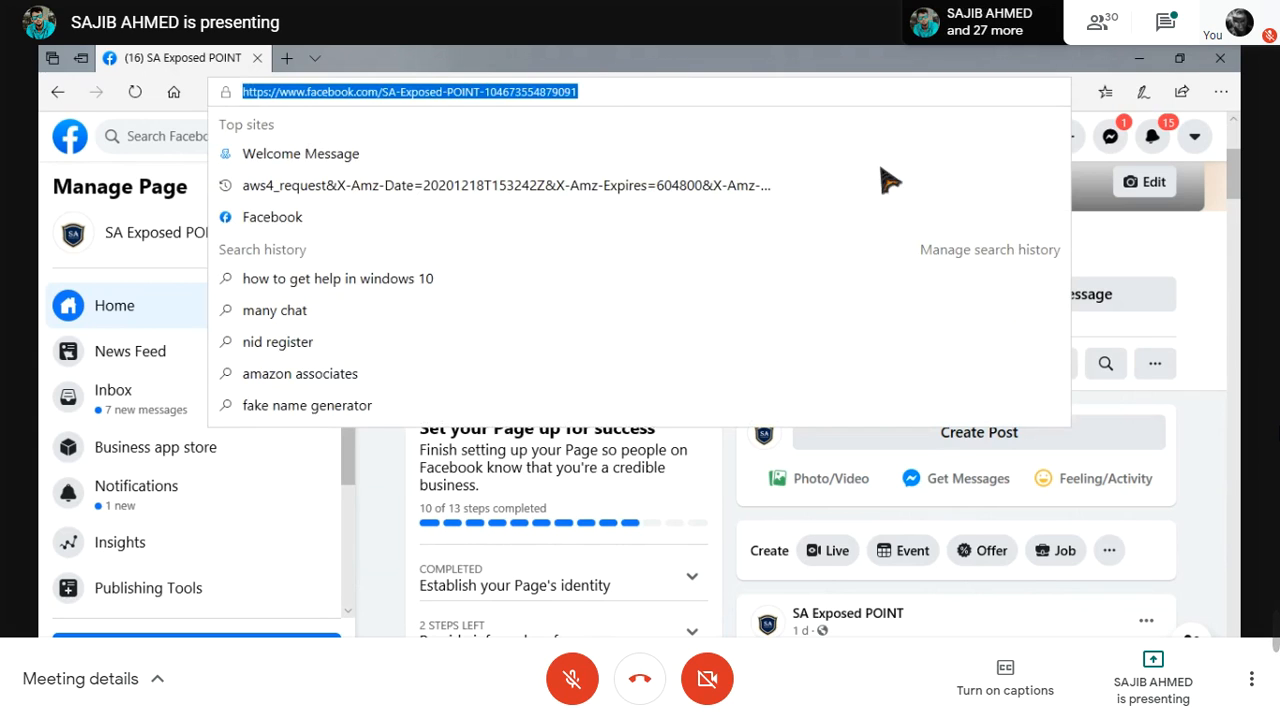
left_click(1205, 290)
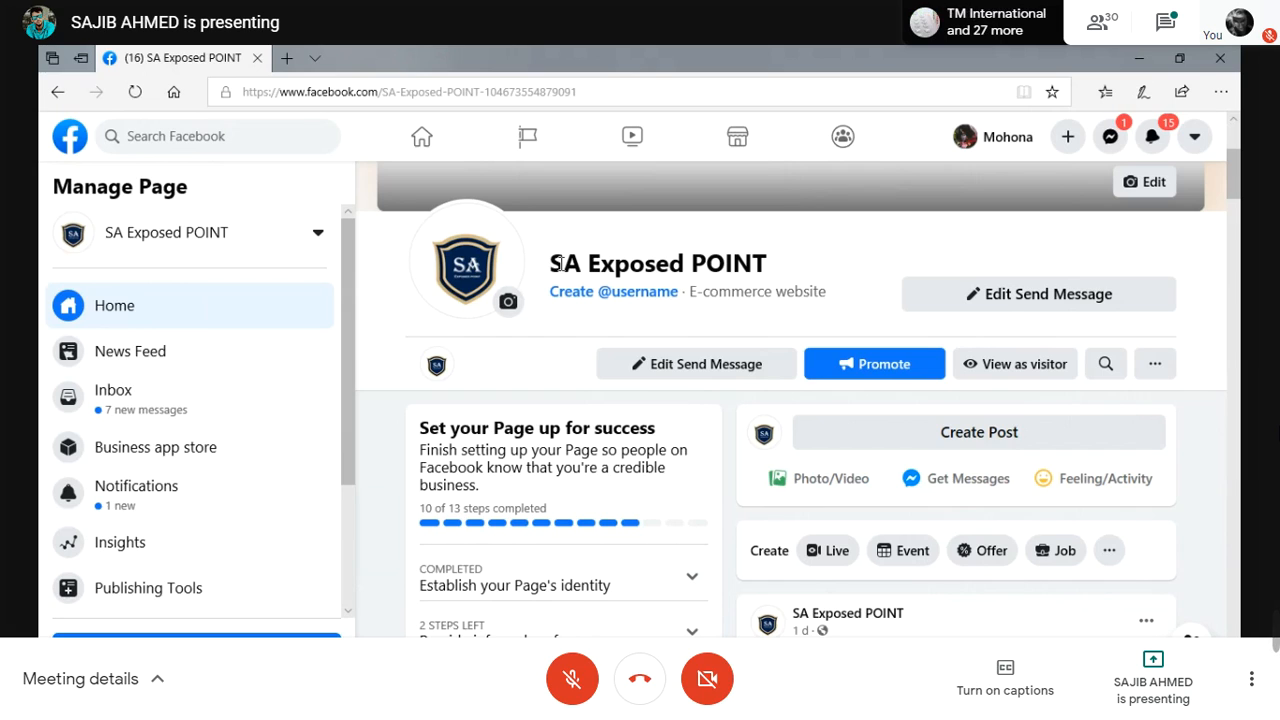
- Examine the full page name in the header again, along with its last word, "POINT"
left_click_drag(550, 263, 772, 266)
left_click(776, 270)
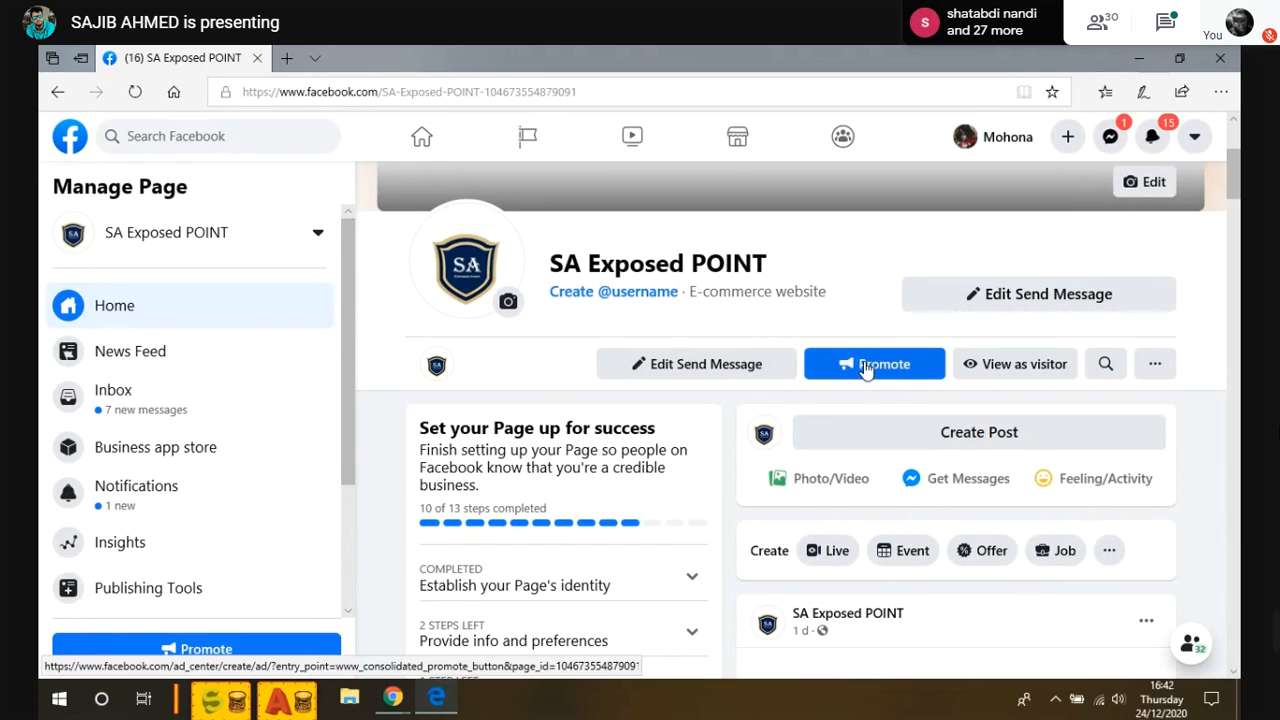
left_click_drag(549, 263, 774, 255)
left_click(760, 263)
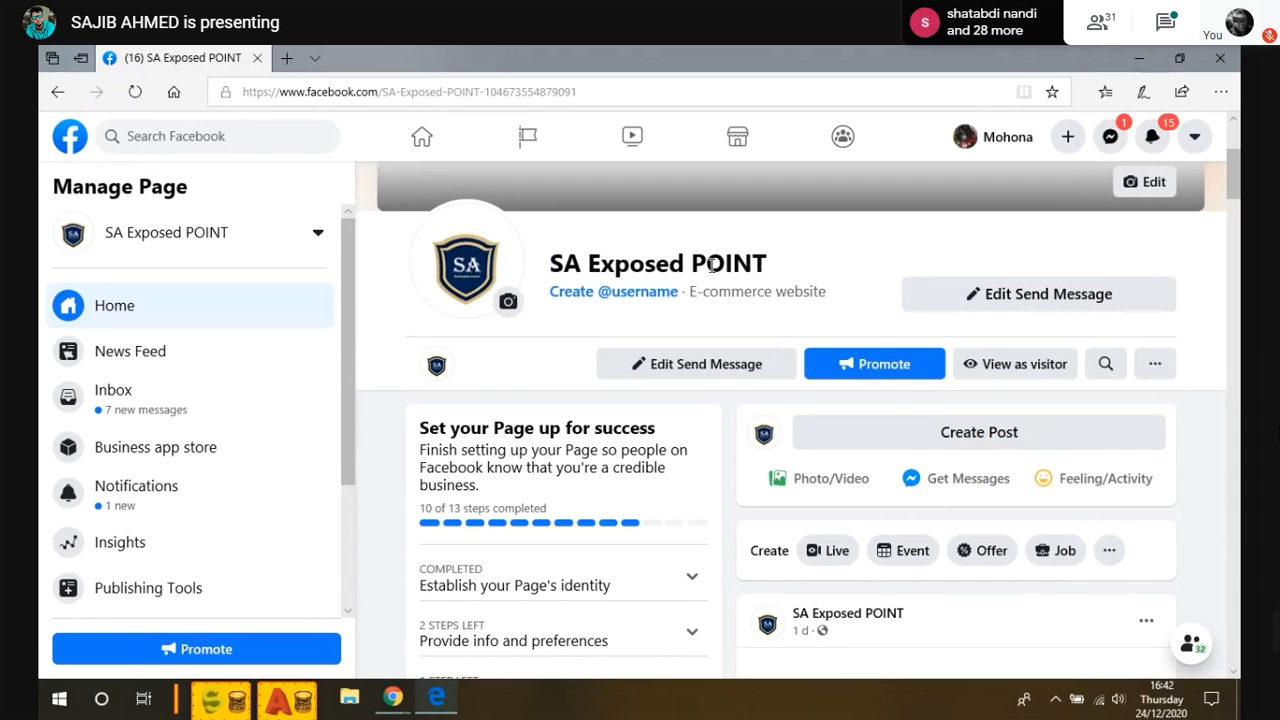
double_click(712, 263)
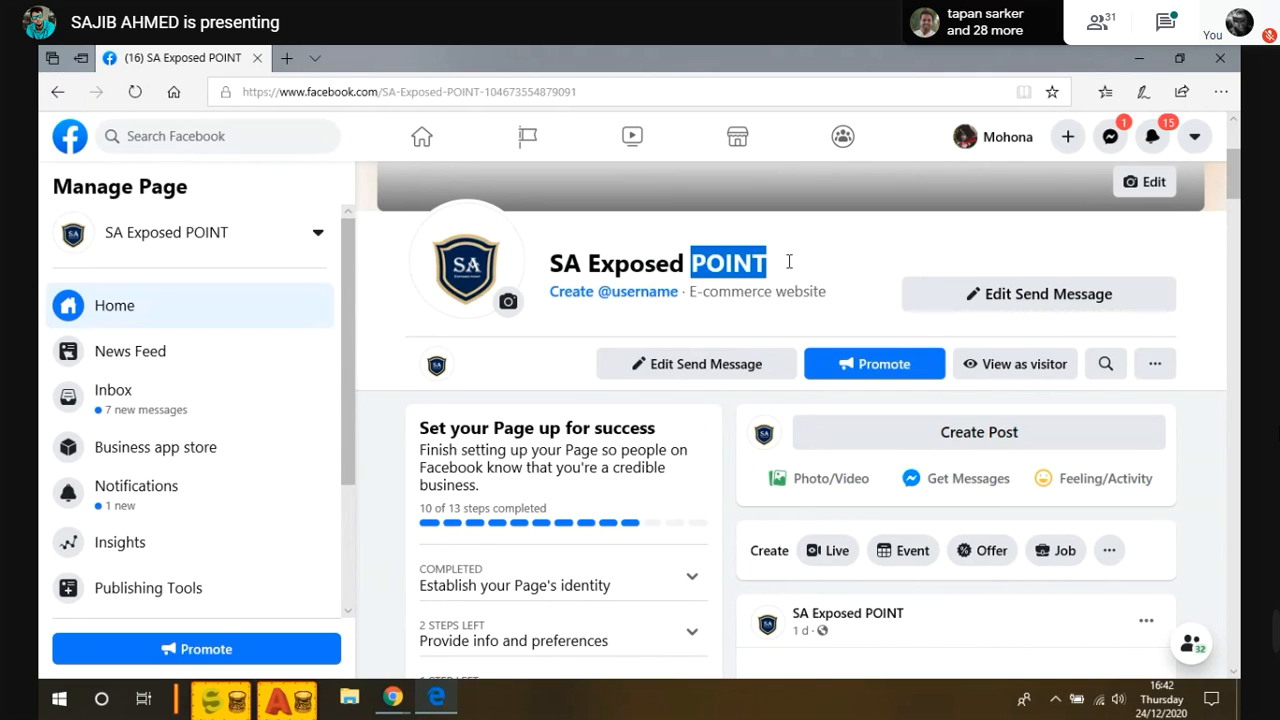
left_click(789, 262)
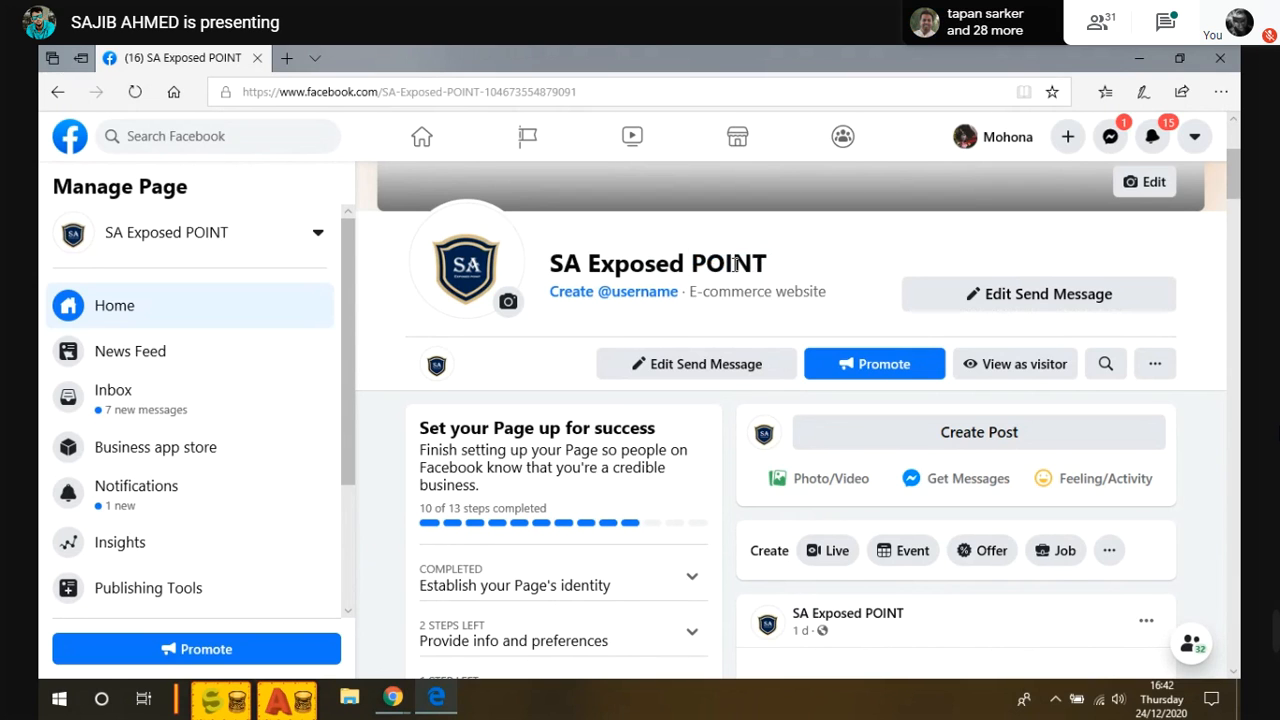
- Examine the page's cover image together with the page name beneath it
scroll(641, 330, "up", 3)
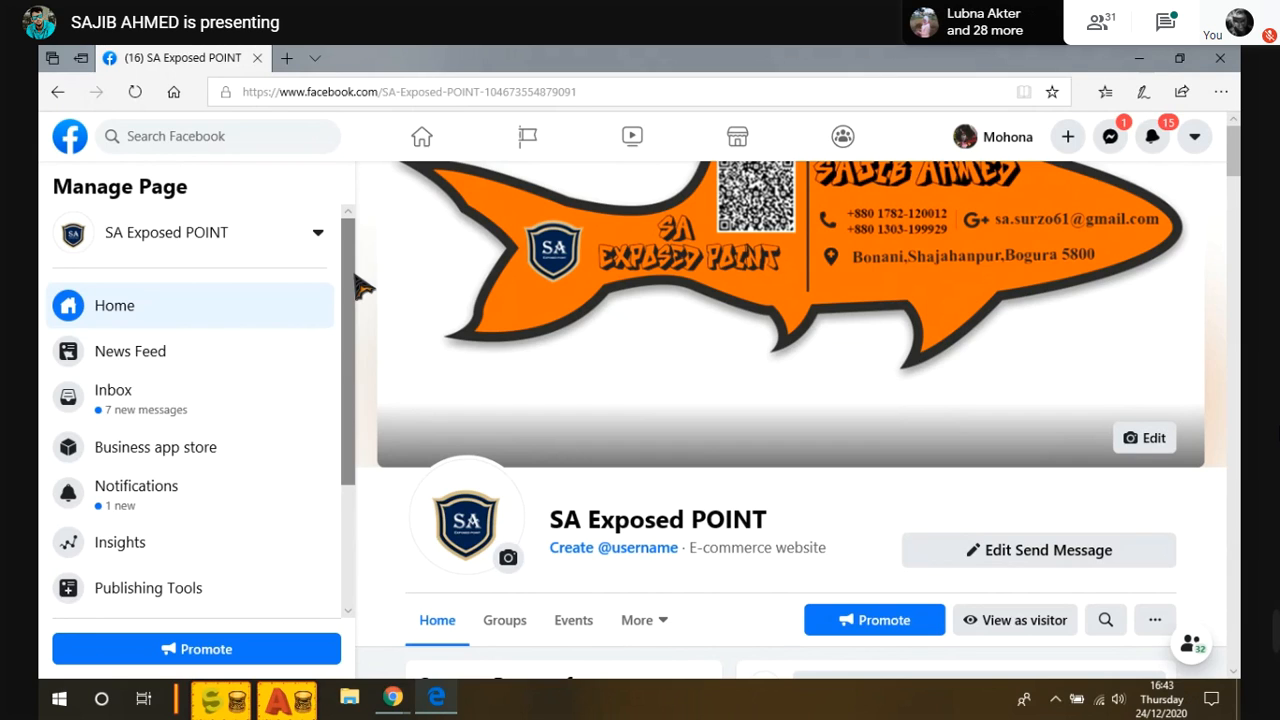
left_click_drag(549, 519, 808, 531)
left_click(806, 525)
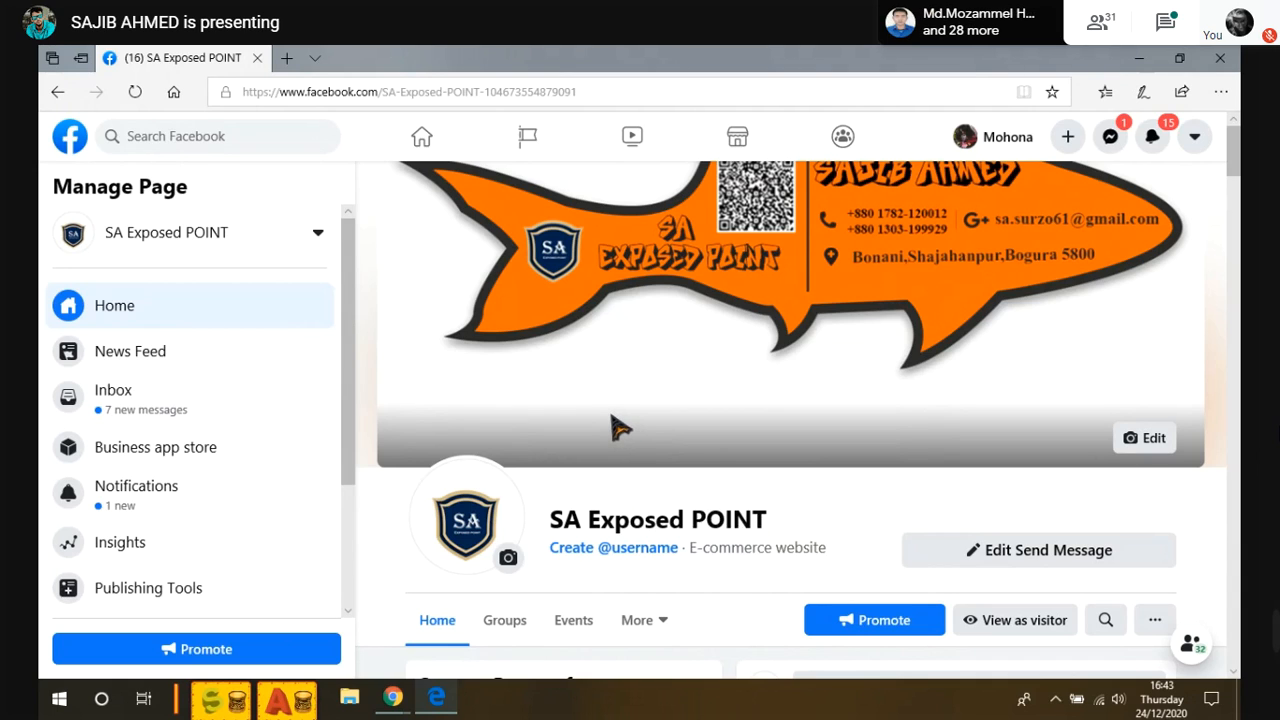
scroll(400, 451, "down", 3)
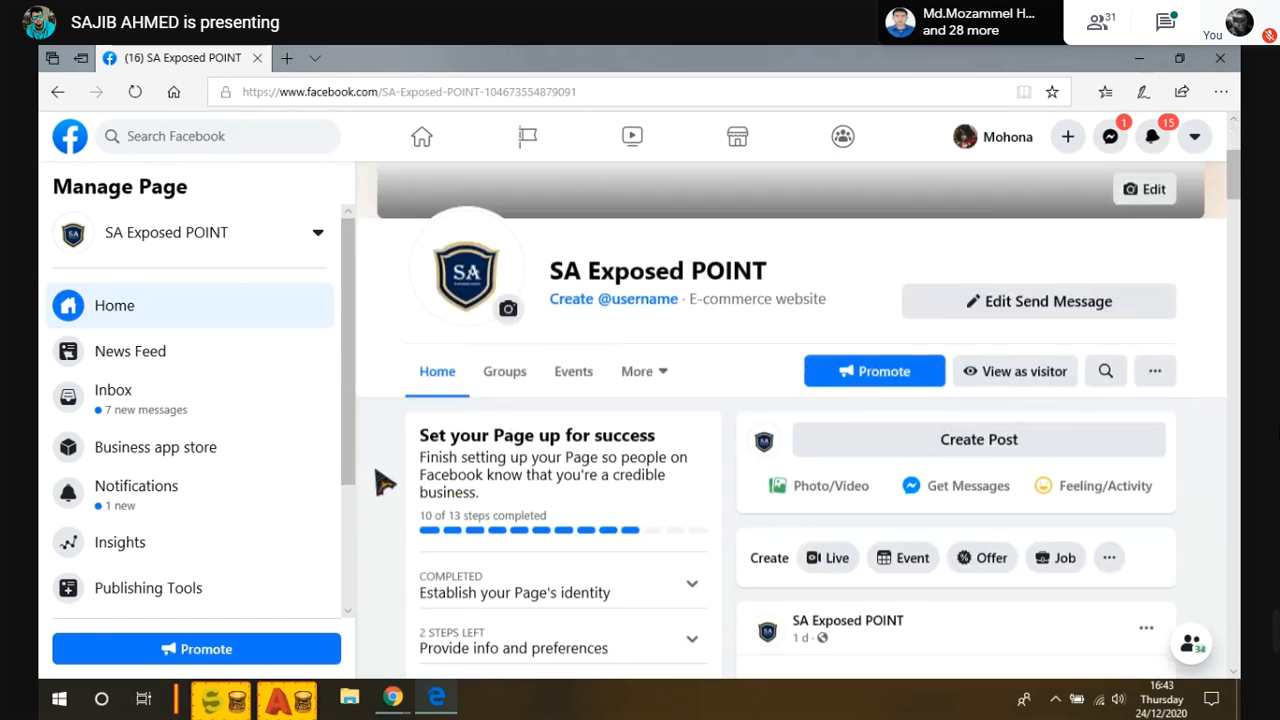
- Examine the page name above the page setup section, including the individual letters of "POINT"
left_click_drag(550, 262, 770, 267)
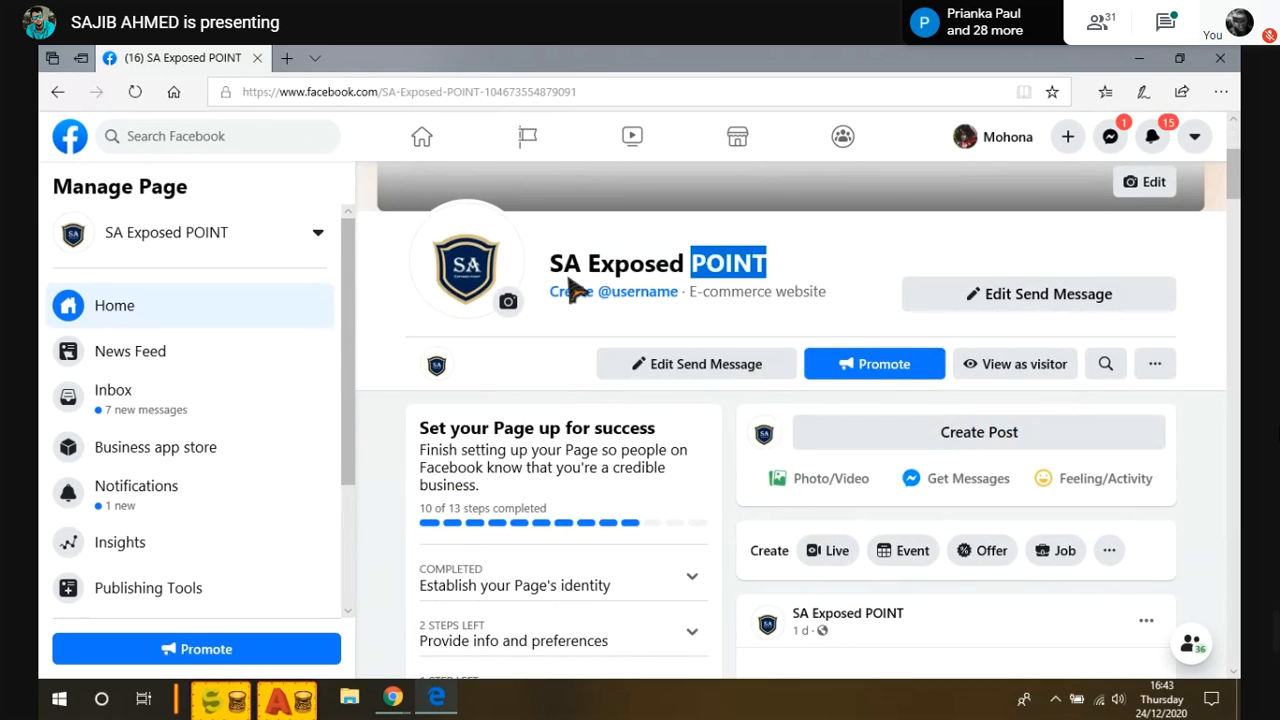
mouse_move(551, 263)
left_mouse_down()
mouse_move(757, 264)
mouse_move(792, 279)
mouse_move(549, 281)
left_mouse_up()
left_click(785, 286)
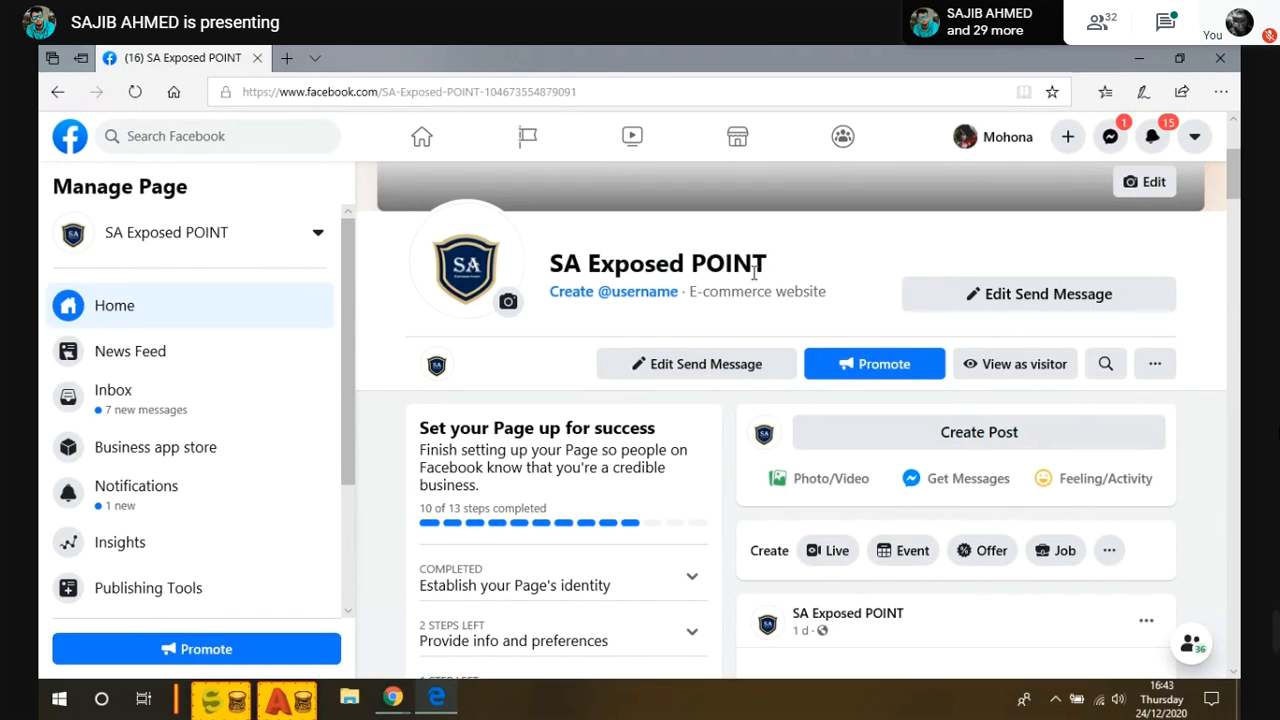
left_click_drag(734, 264, 724, 263)
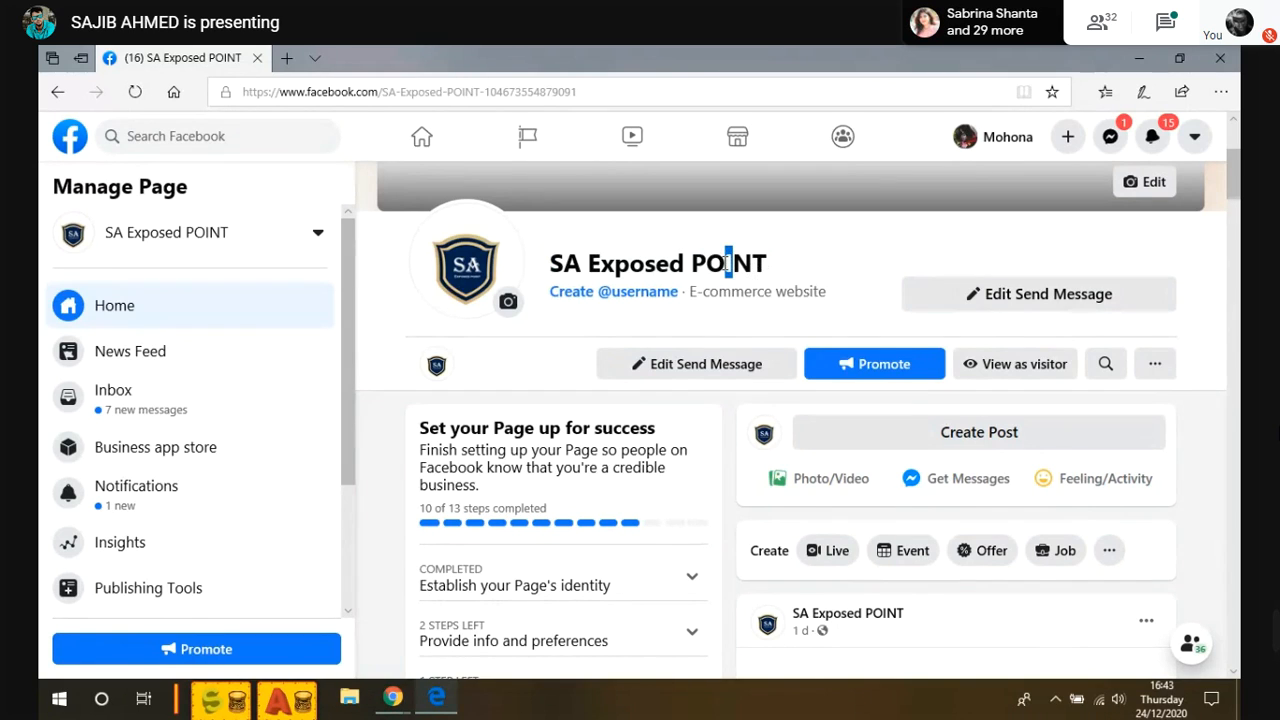
left_click(752, 263)
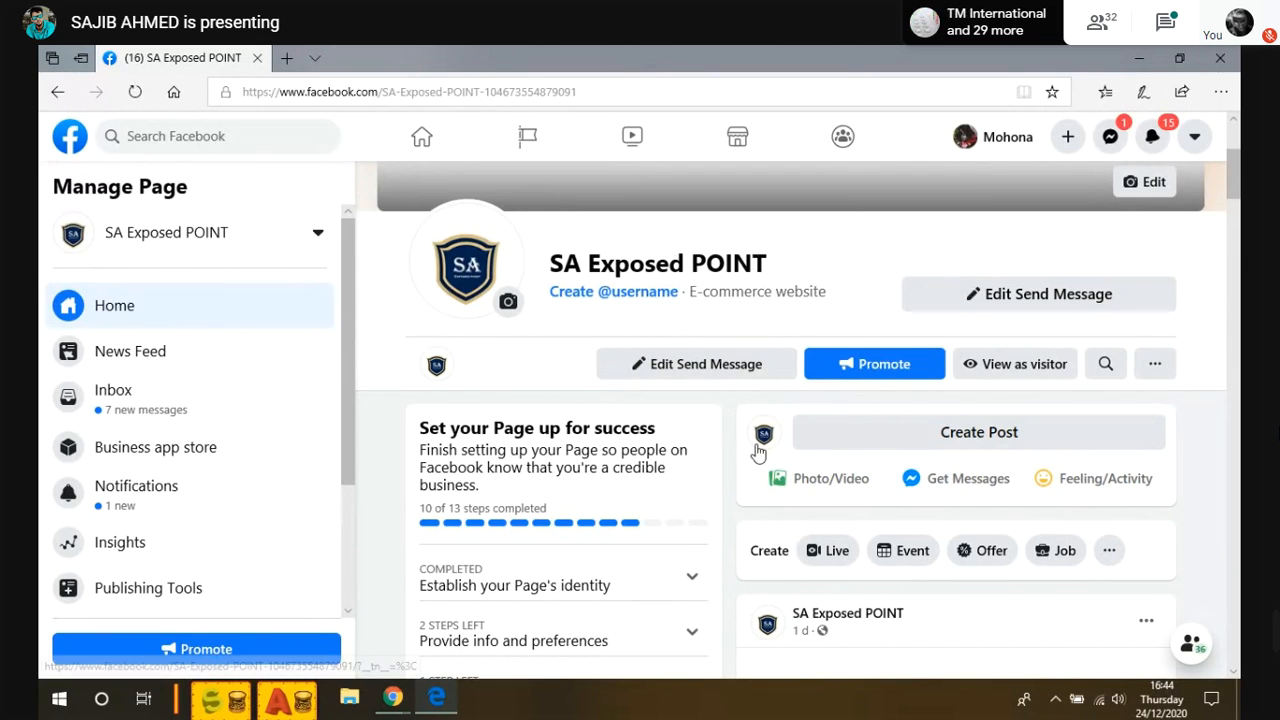
- Examine the page's posts with their reach and boost options, along with the setup, invitation and Insights sections
scroll(758, 452, "down", 3)
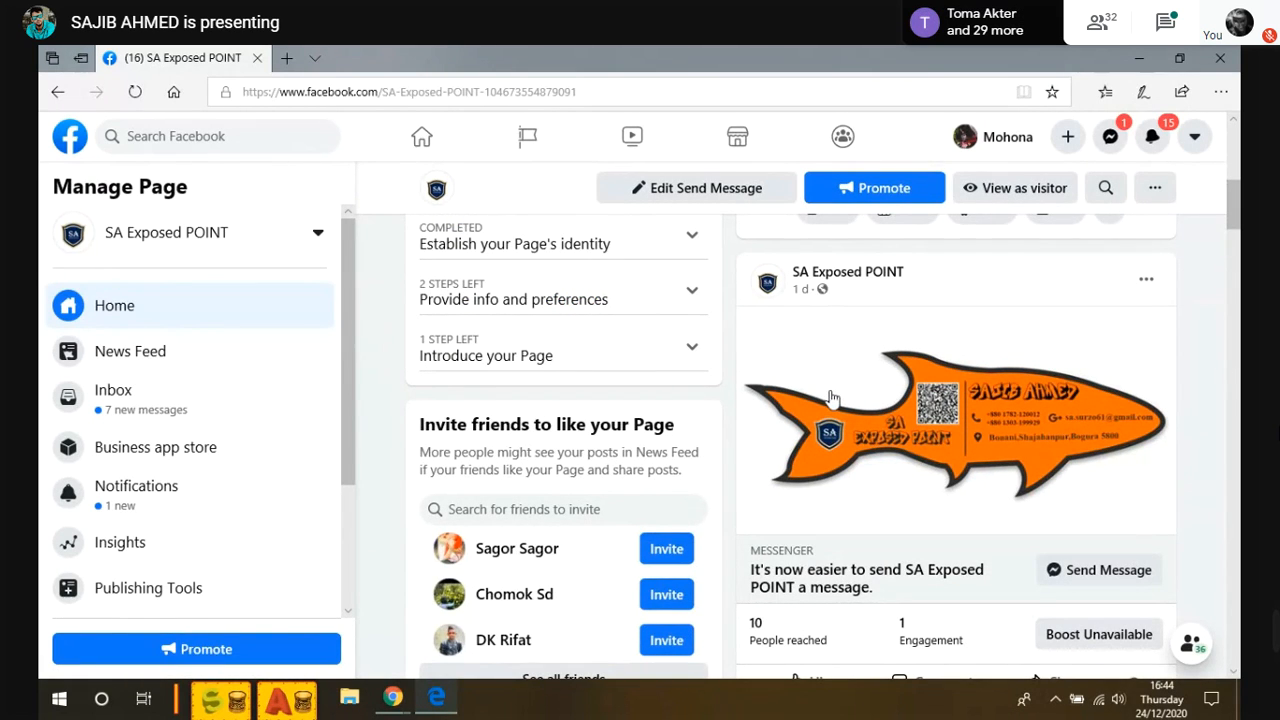
scroll(826, 393, "up", 5)
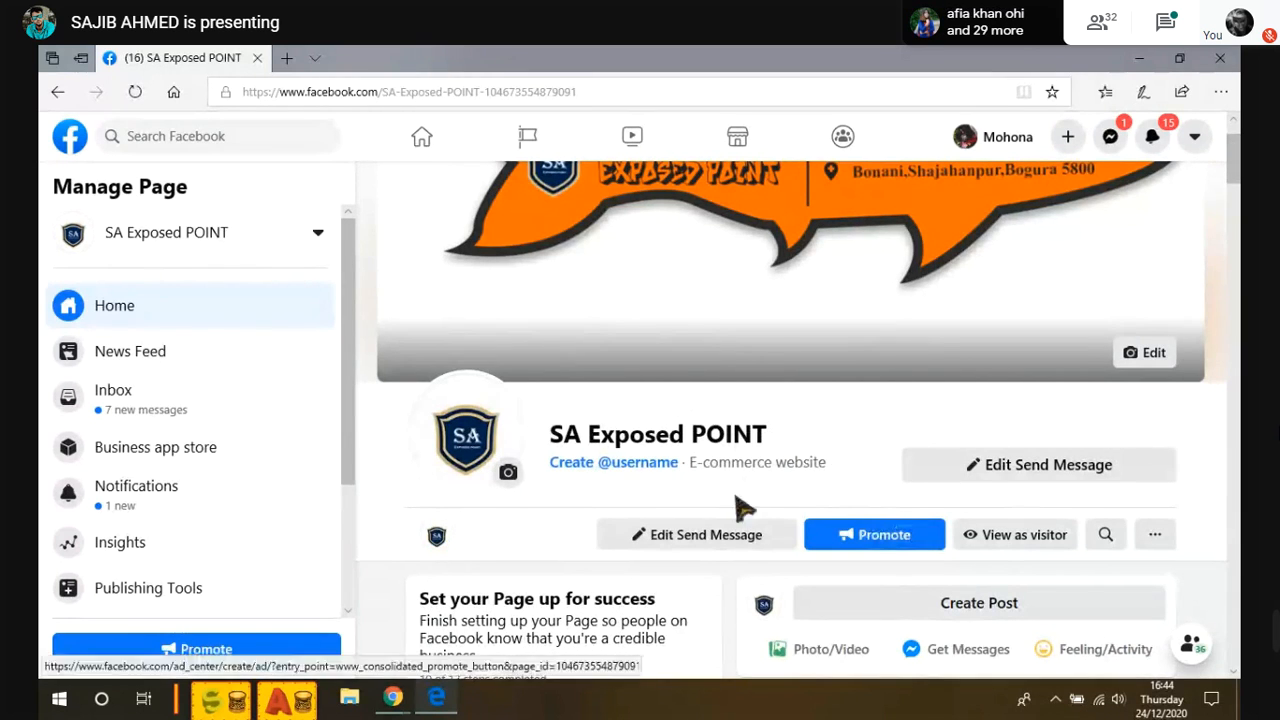
scroll(1066, 612, "down", 4)
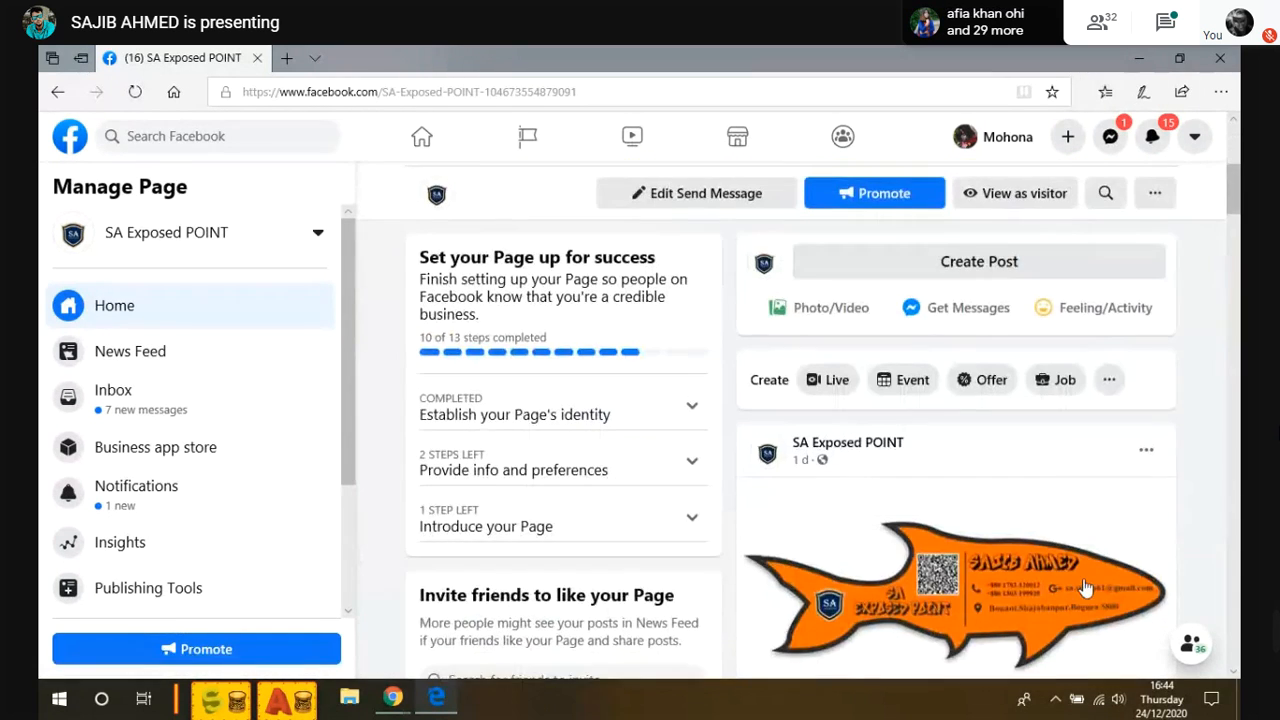
scroll(1068, 580, "up", 4)
scroll(997, 566, "down", 3)
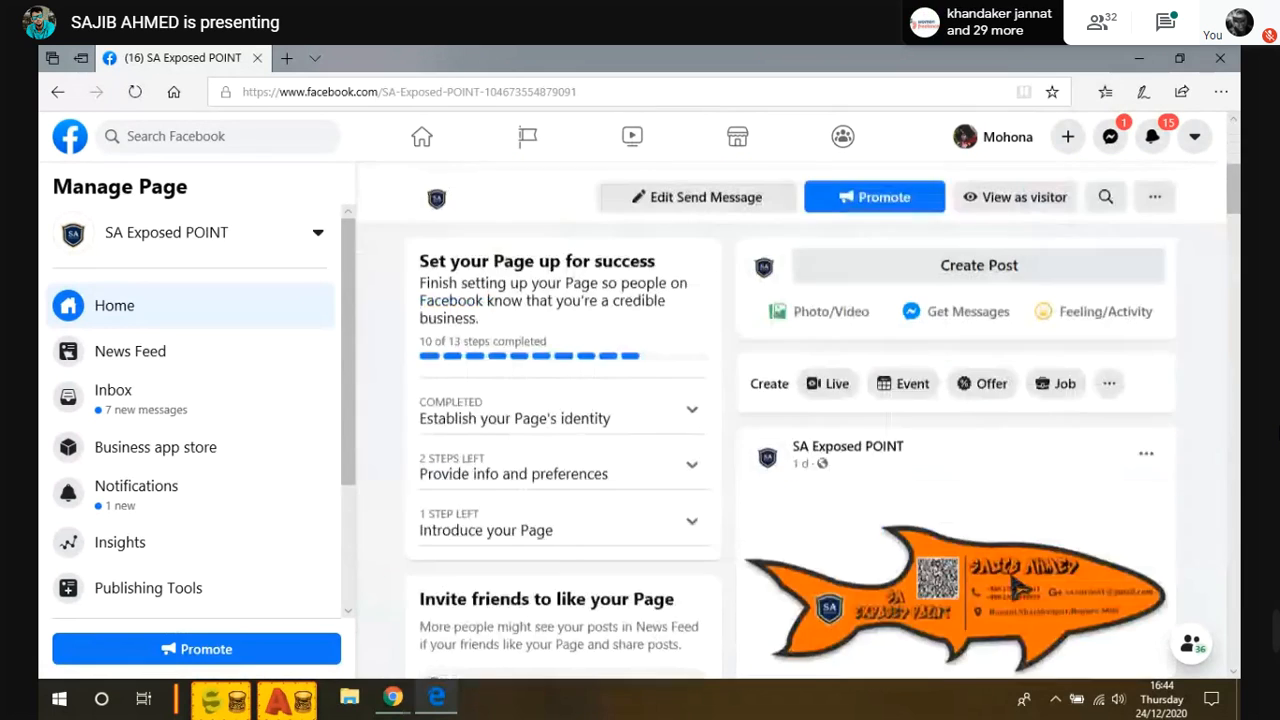
scroll(940, 530, "down", 3)
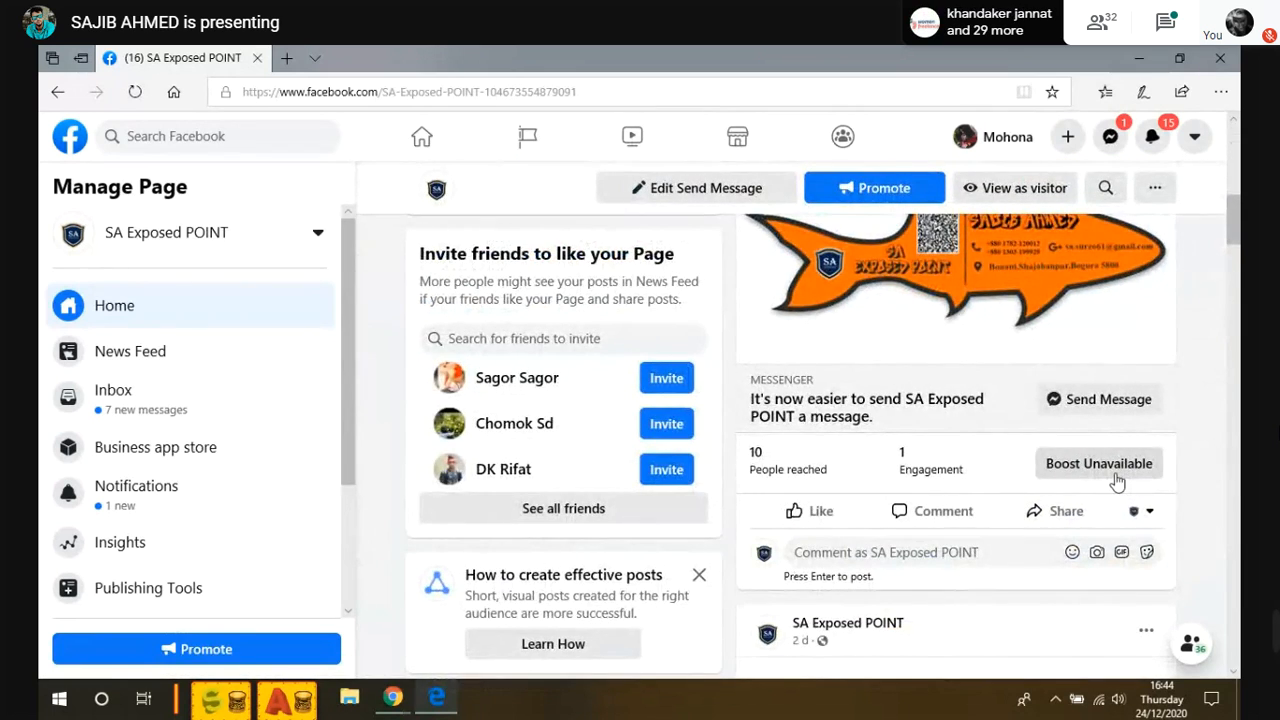
scroll(1100, 410, "down", 3)
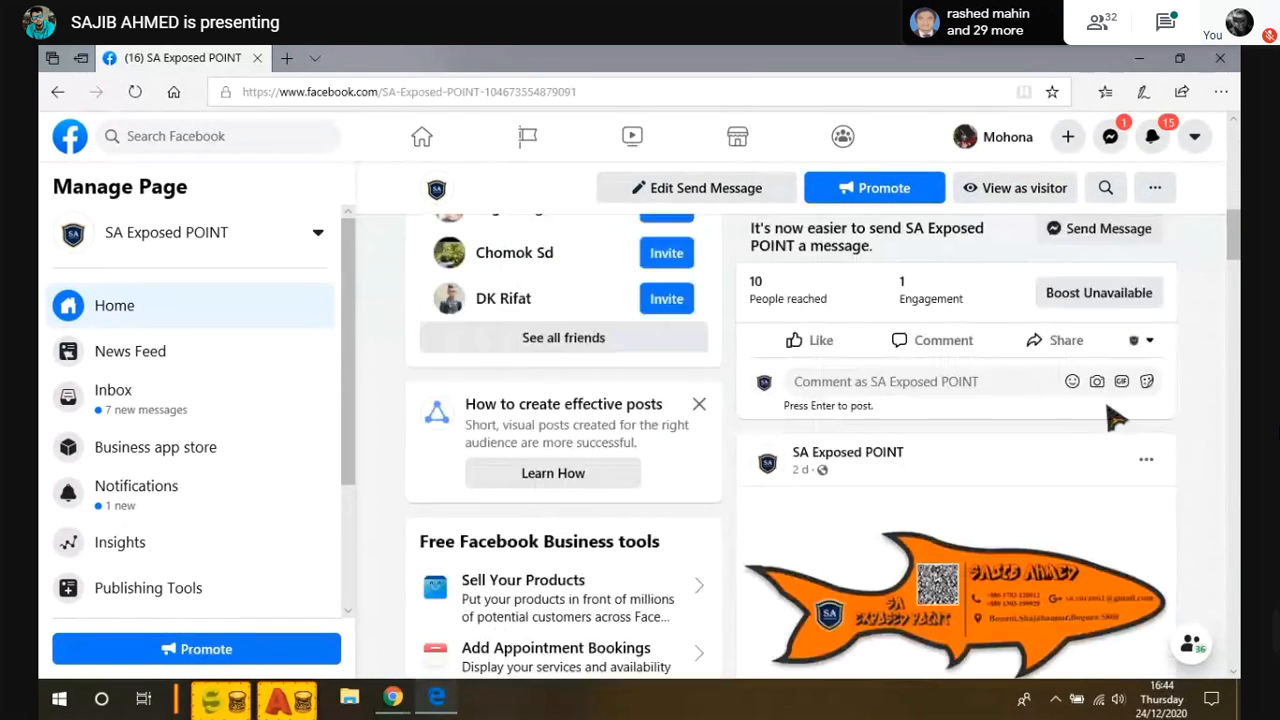
scroll(1128, 416, "down", 5)
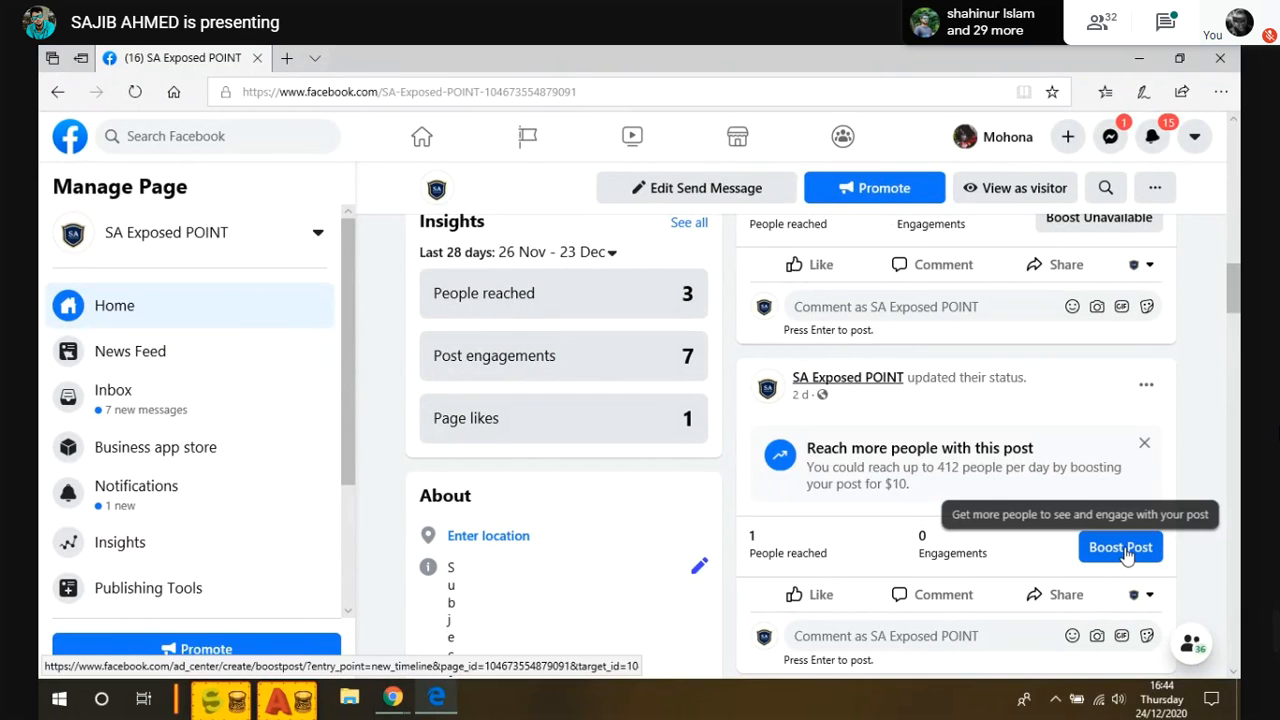
scroll(1110, 547, "up", 1)
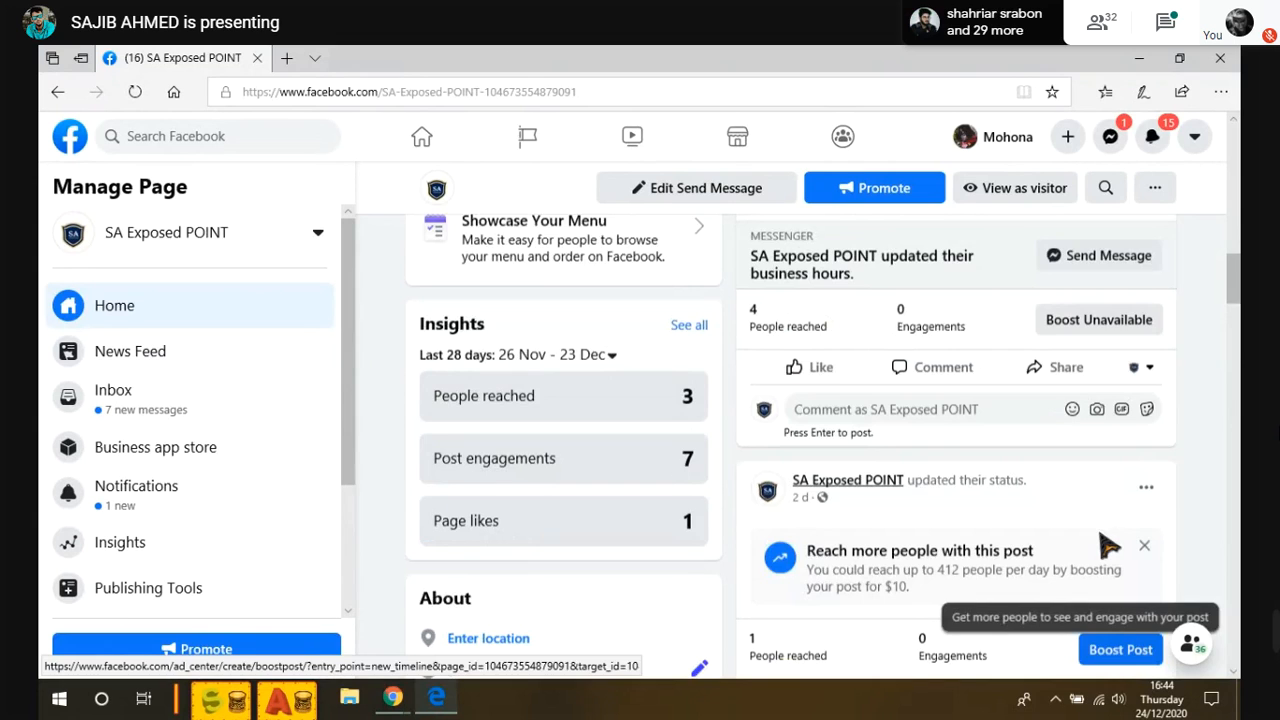
scroll(1110, 547, "up", 5)
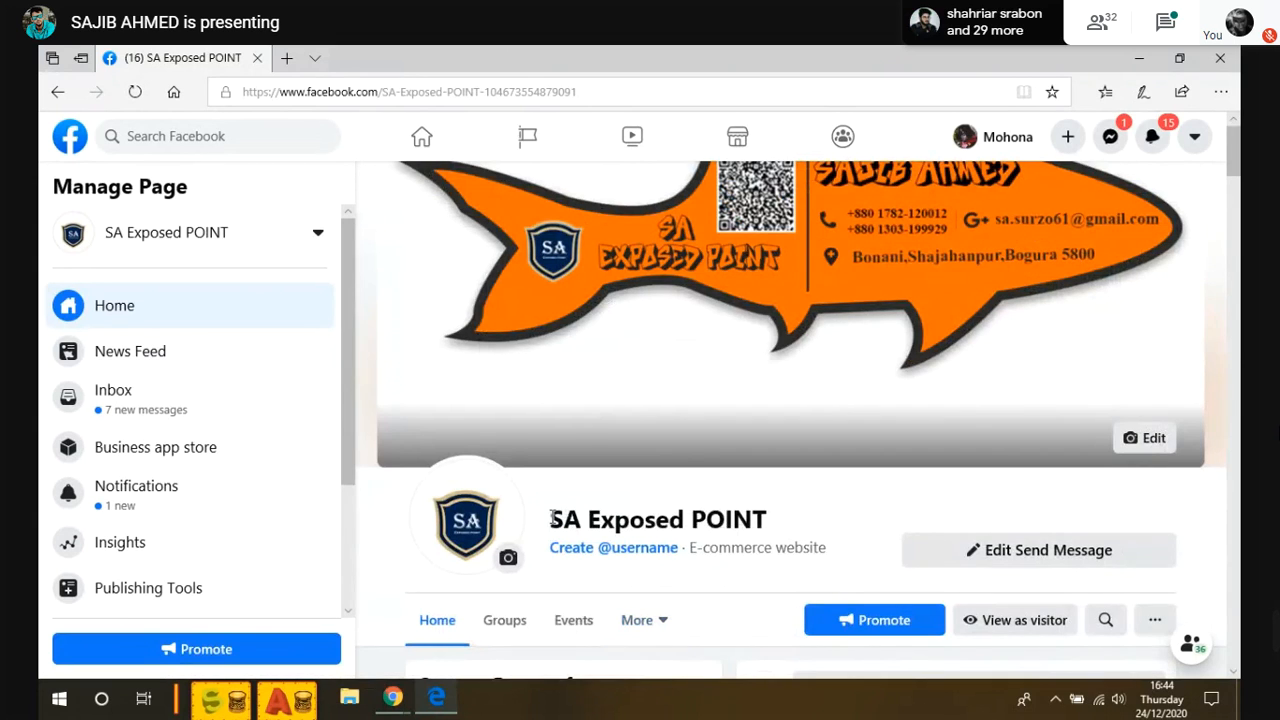
- Examine the full SA Exposed POINT name below the cover image once more
left_click_drag(550, 519, 768, 521)
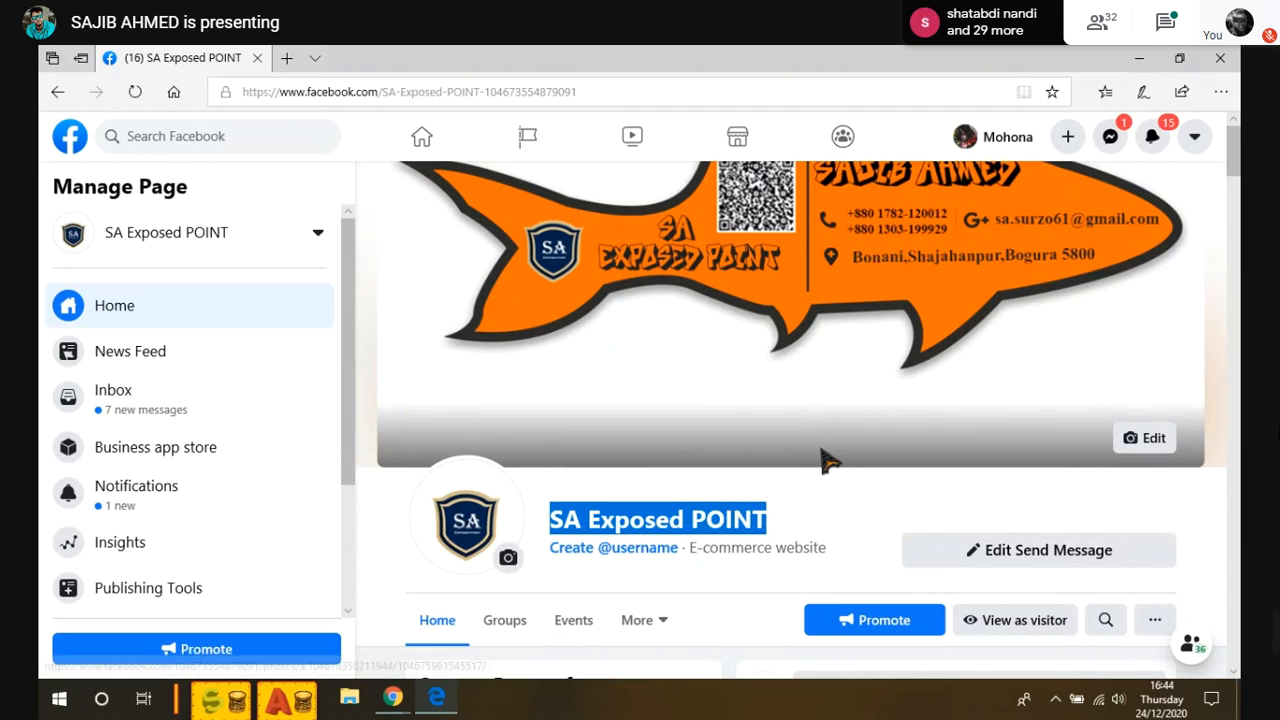
left_click(778, 520)
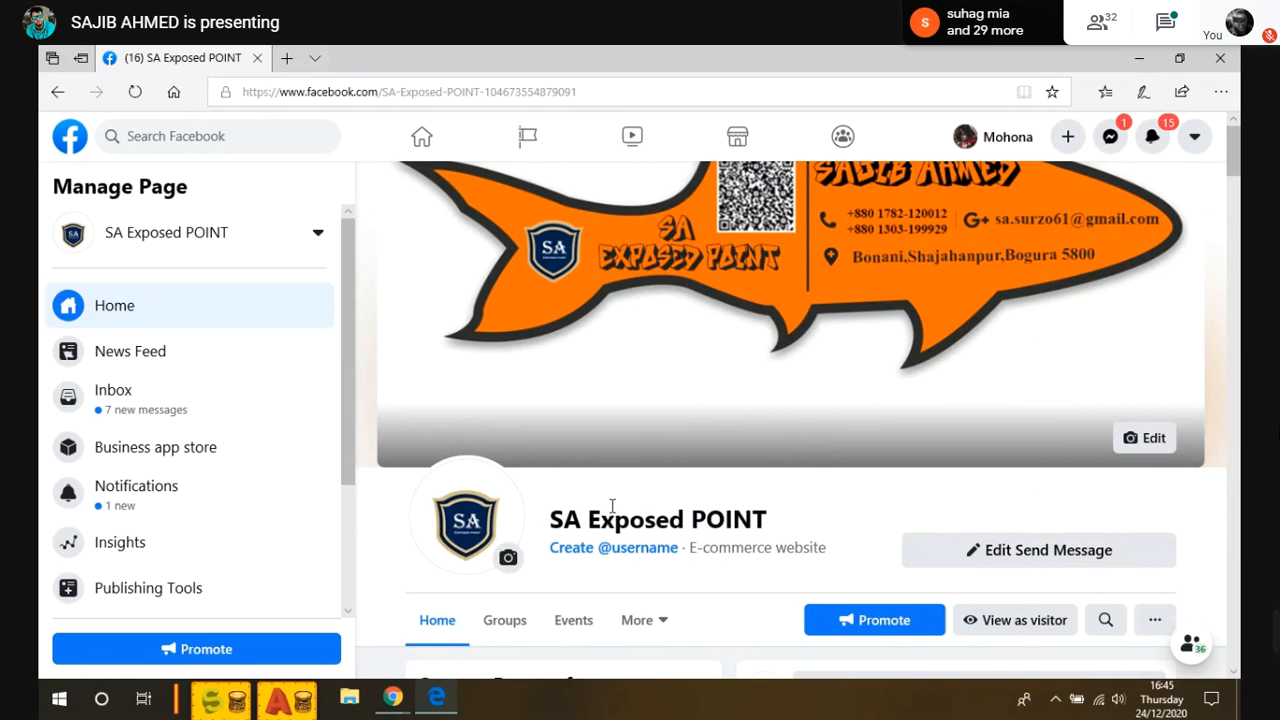
scroll(594, 508, "down", 1)
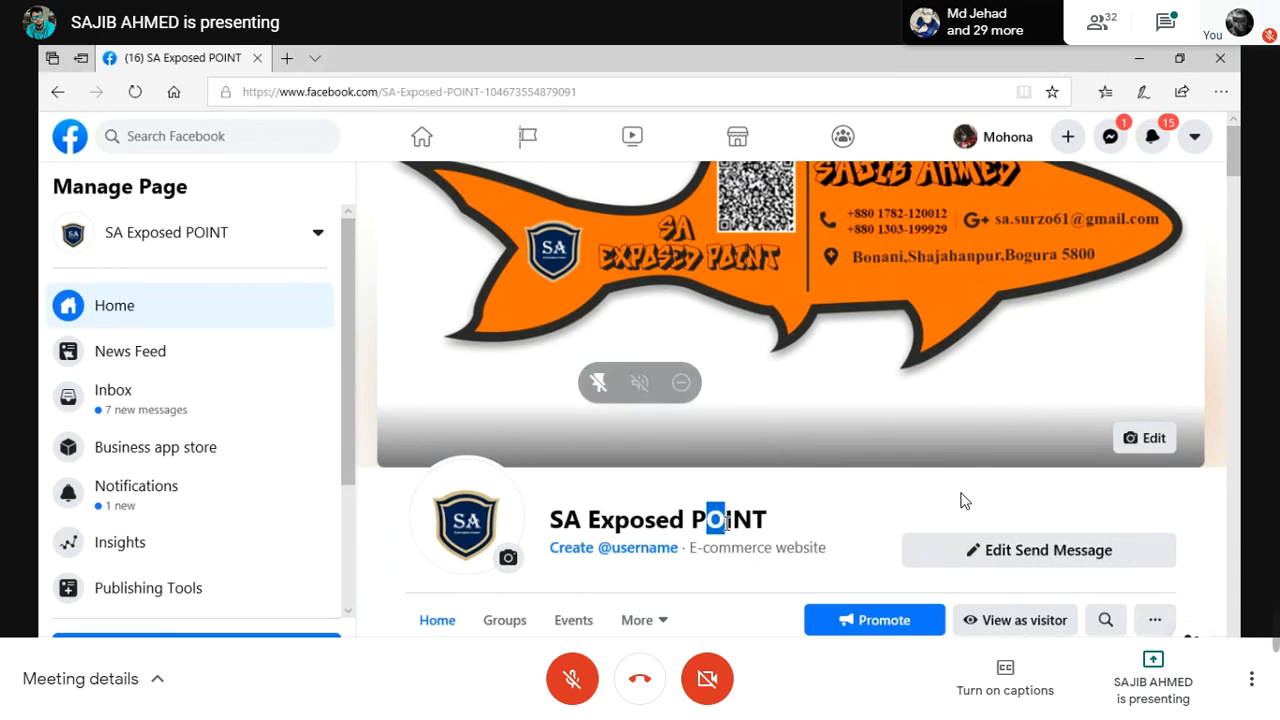
- Leave the full-screen meeting view, connect the computer to the "Bluetooth" Wi-Fi network, and dismiss the Avira Phantom VPN prompt
key("Escape")
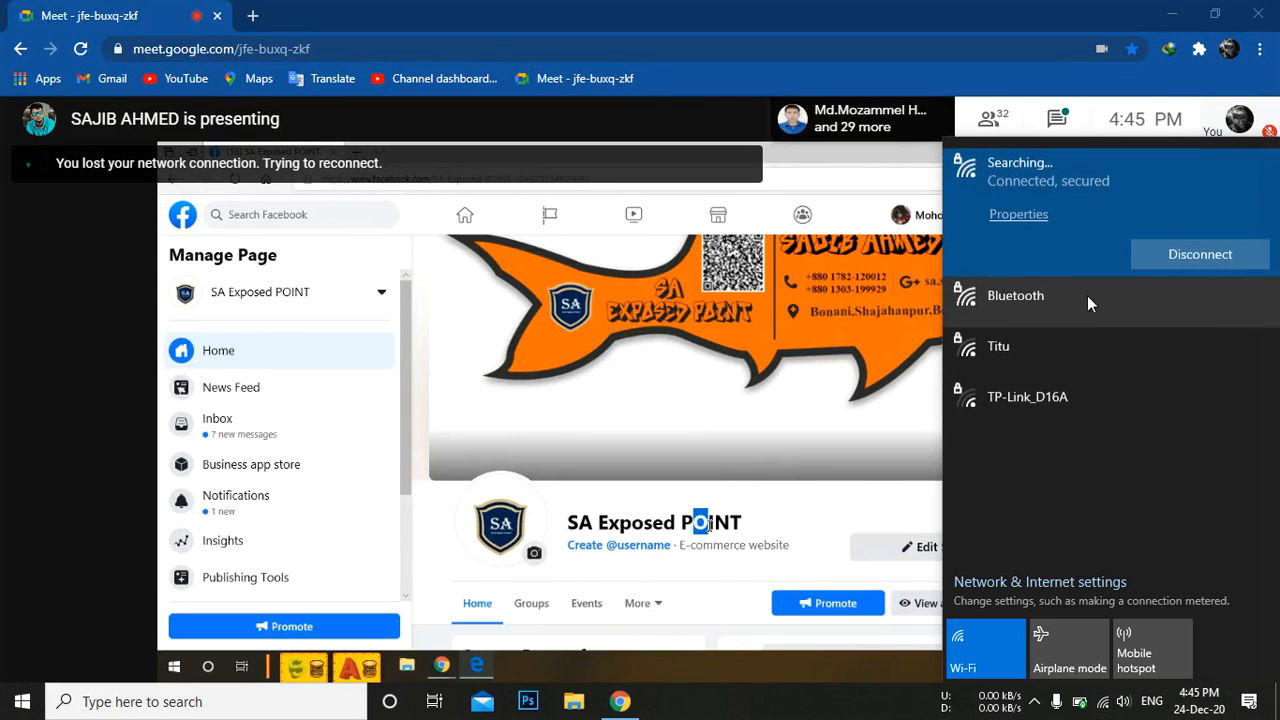
left_click(1006, 309)
left_click(1173, 297)
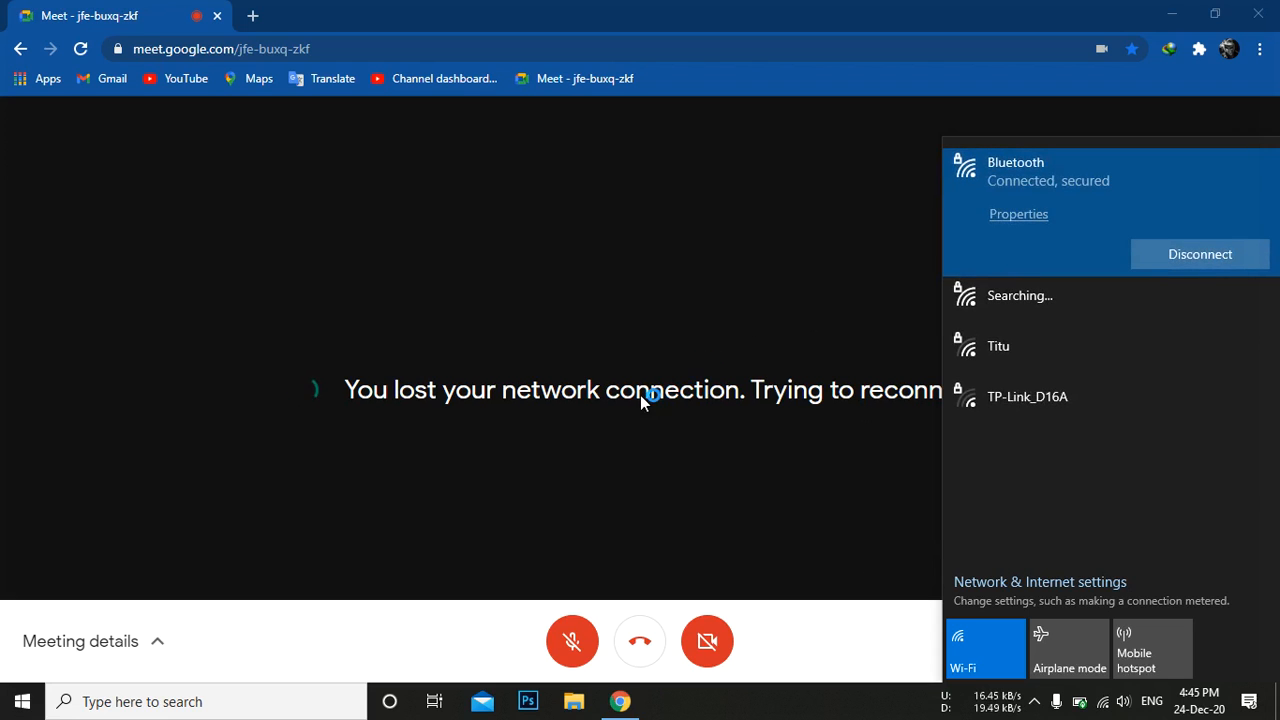
left_click(742, 332)
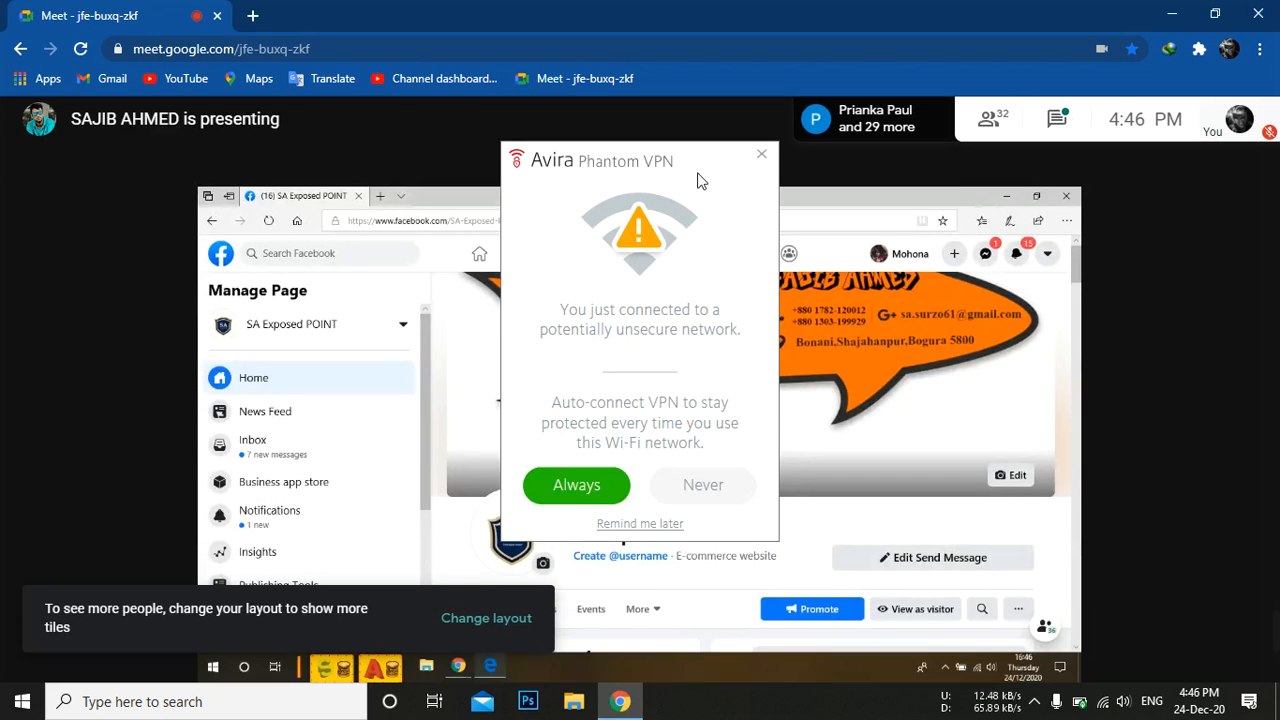
left_click(761, 155)
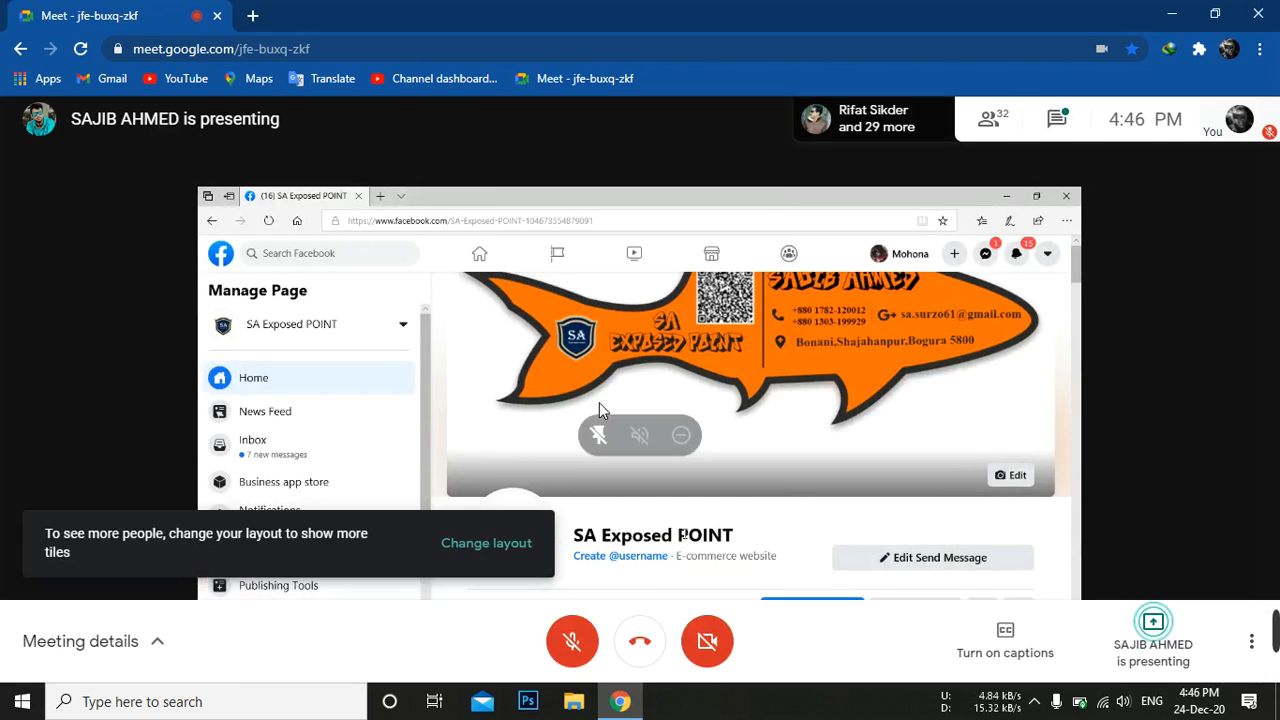
- Return the meeting to full screen and examine the "E-commerce website" category label under the page name
double_click(599, 403)
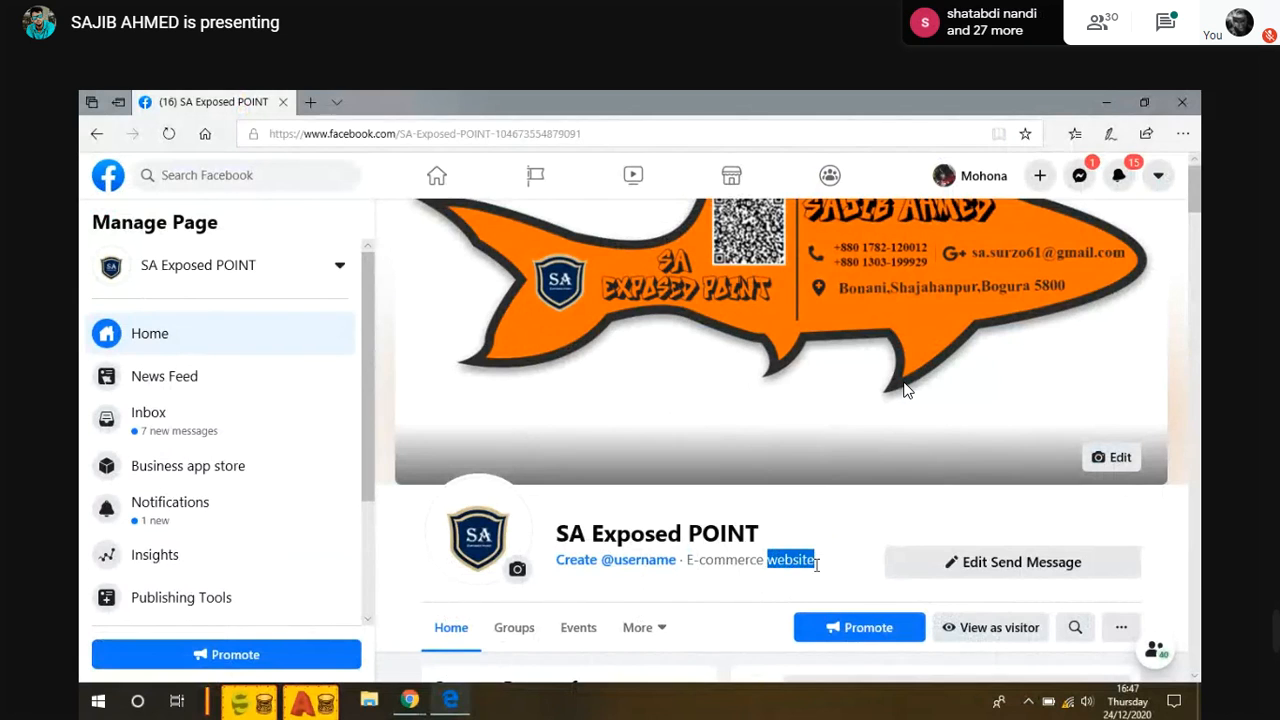
left_click_drag(765, 563, 687, 560)
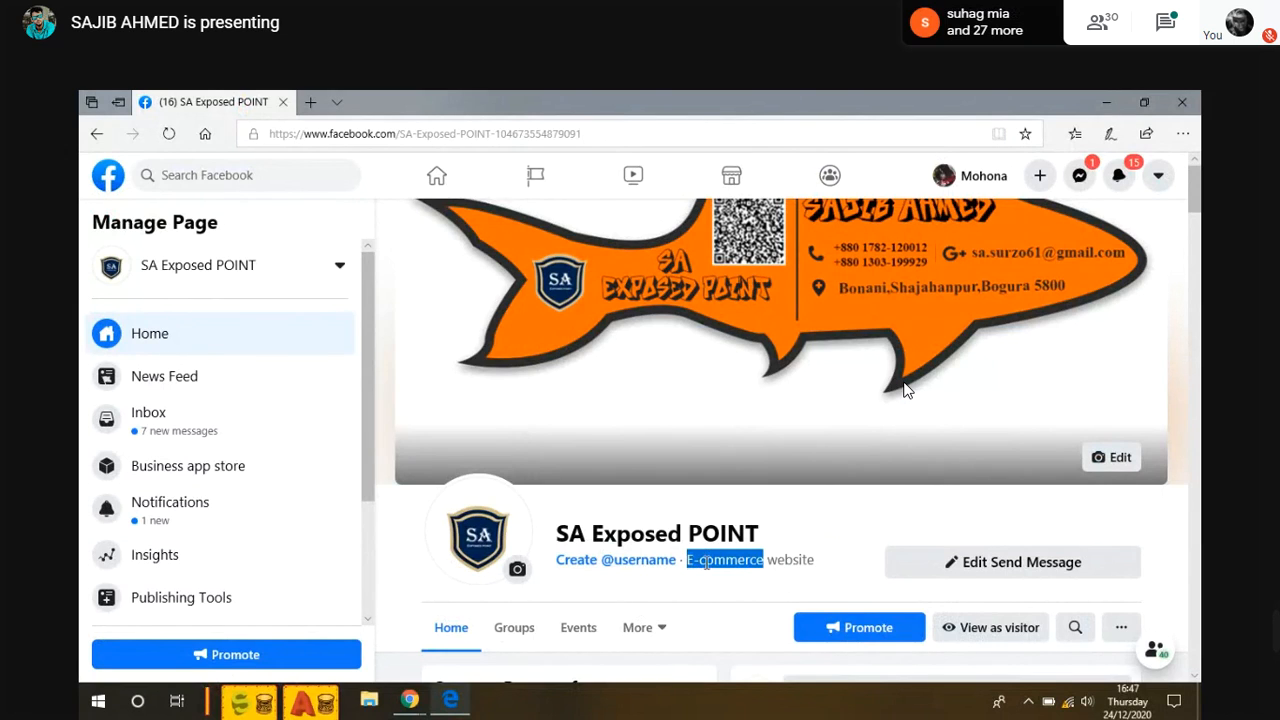
- Examine the "E-commerce" wording of the category label together with the words of the SA Exposed POINT page name
left_click(704, 561)
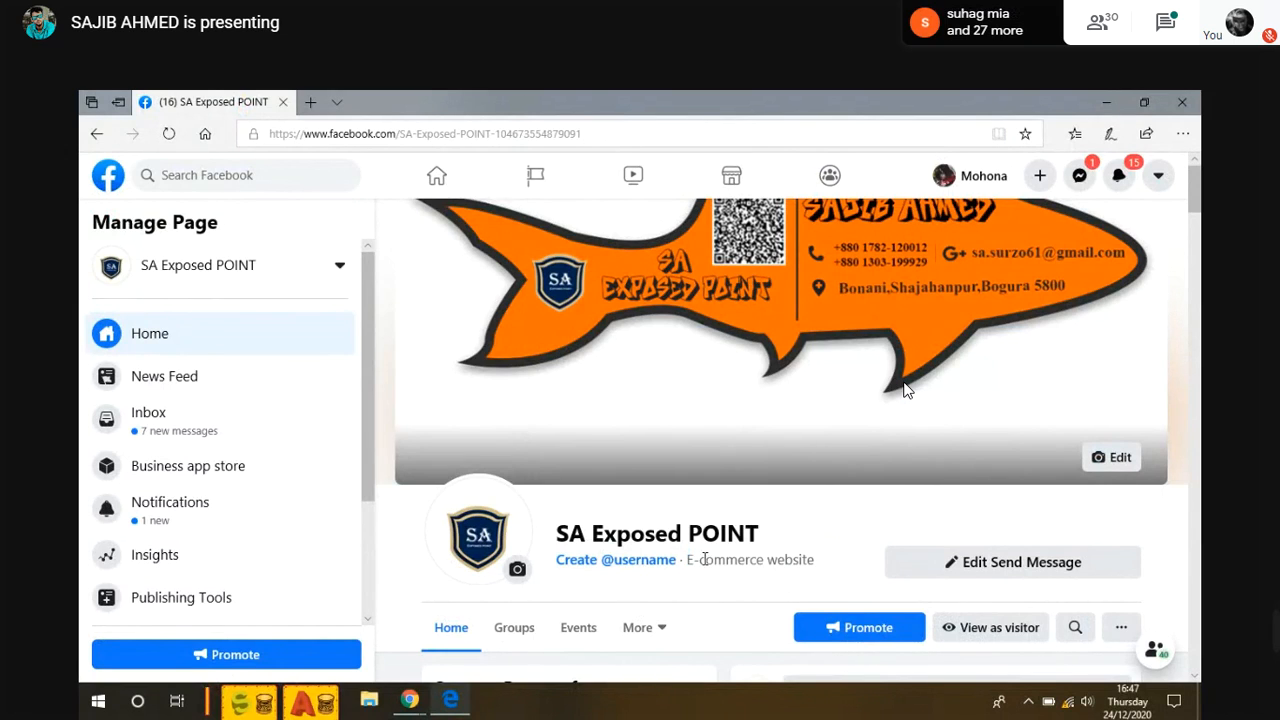
left_click_drag(700, 561, 766, 562)
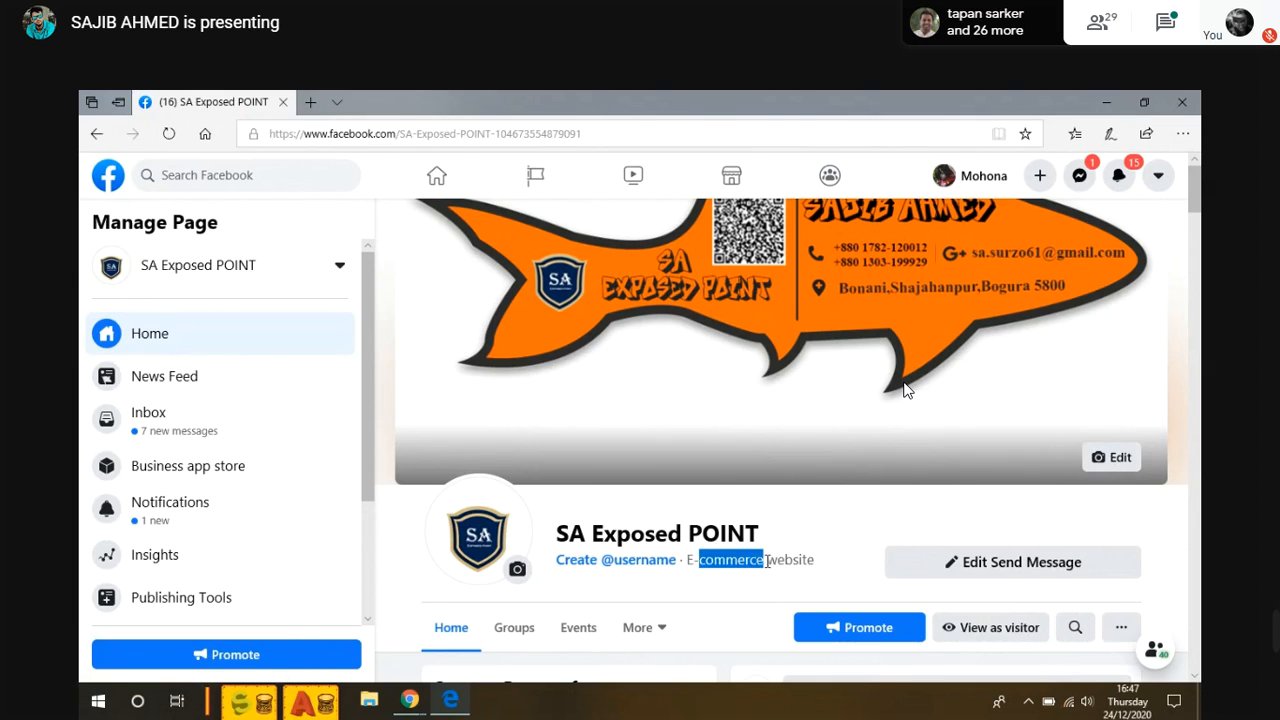
mouse_move(767, 561)
left_mouse_down()
mouse_move(825, 561)
mouse_move(677, 561)
mouse_move(684, 577)
mouse_move(700, 531)
mouse_move(760, 537)
left_mouse_up()
left_click(696, 560)
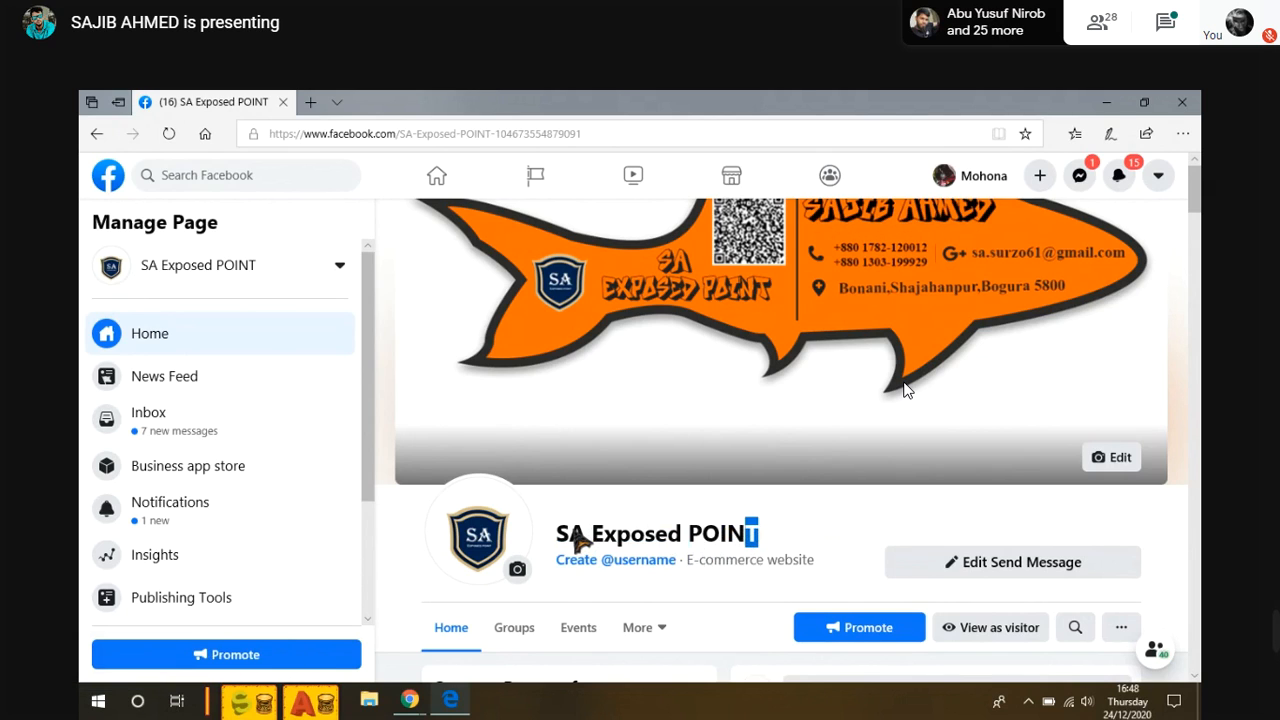
left_click_drag(570, 534, 586, 534)
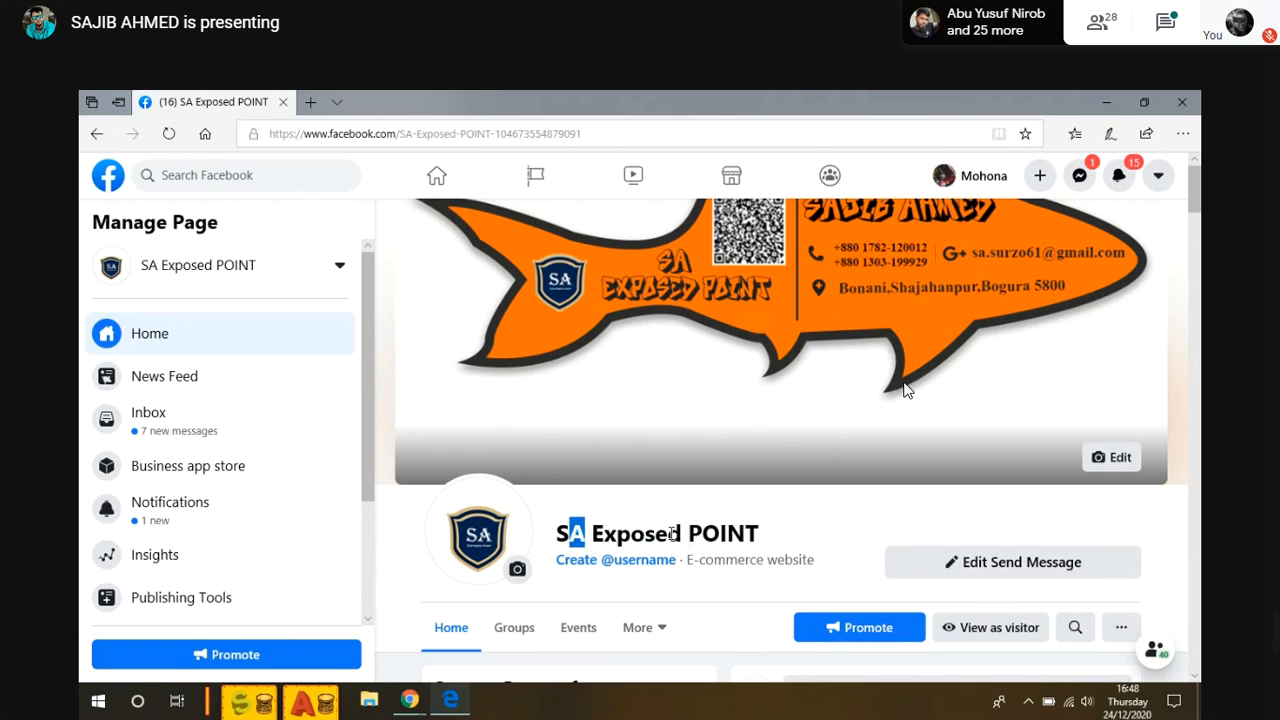
left_click_drag(667, 534, 703, 538)
left_click(664, 540)
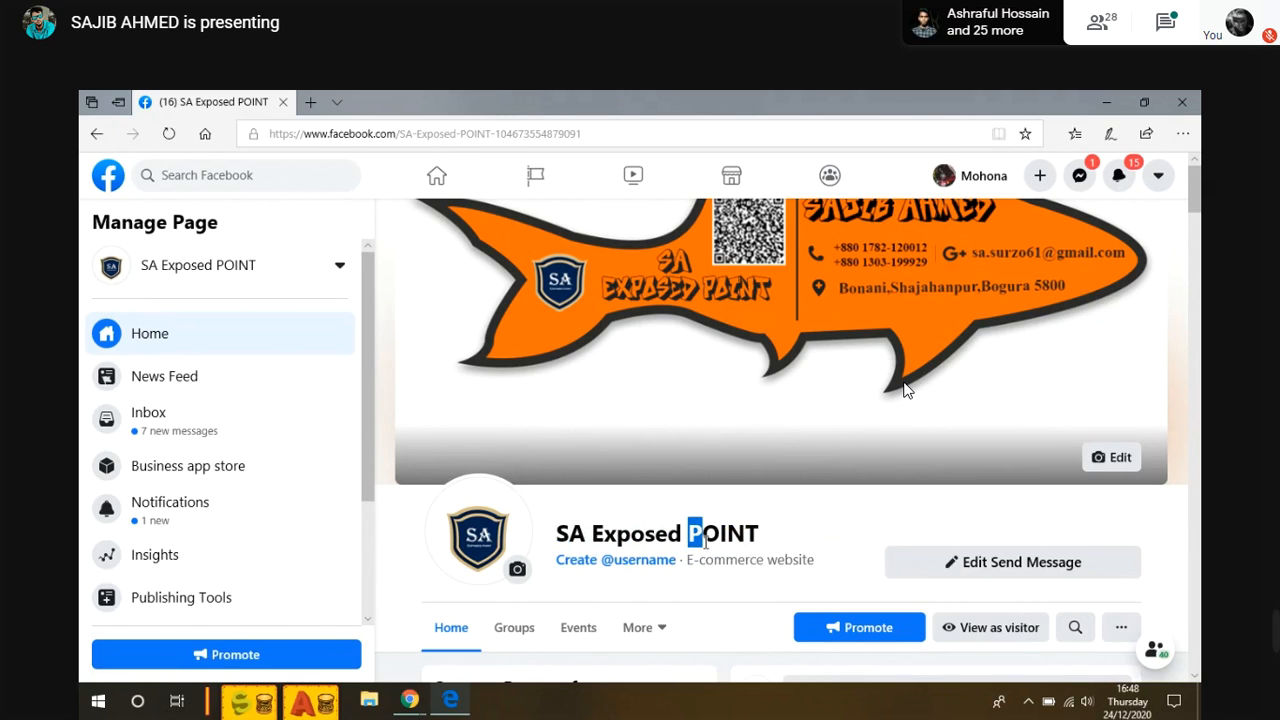
left_click(726, 536)
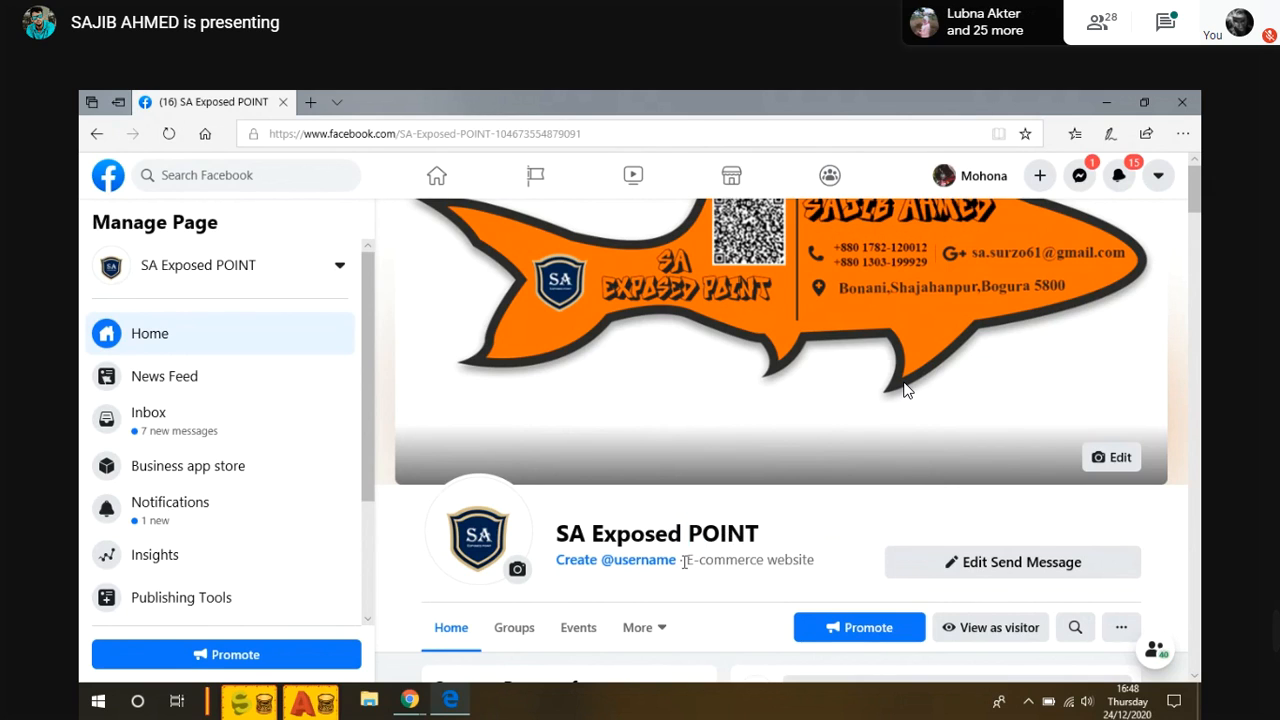
left_click_drag(686, 561, 694, 561)
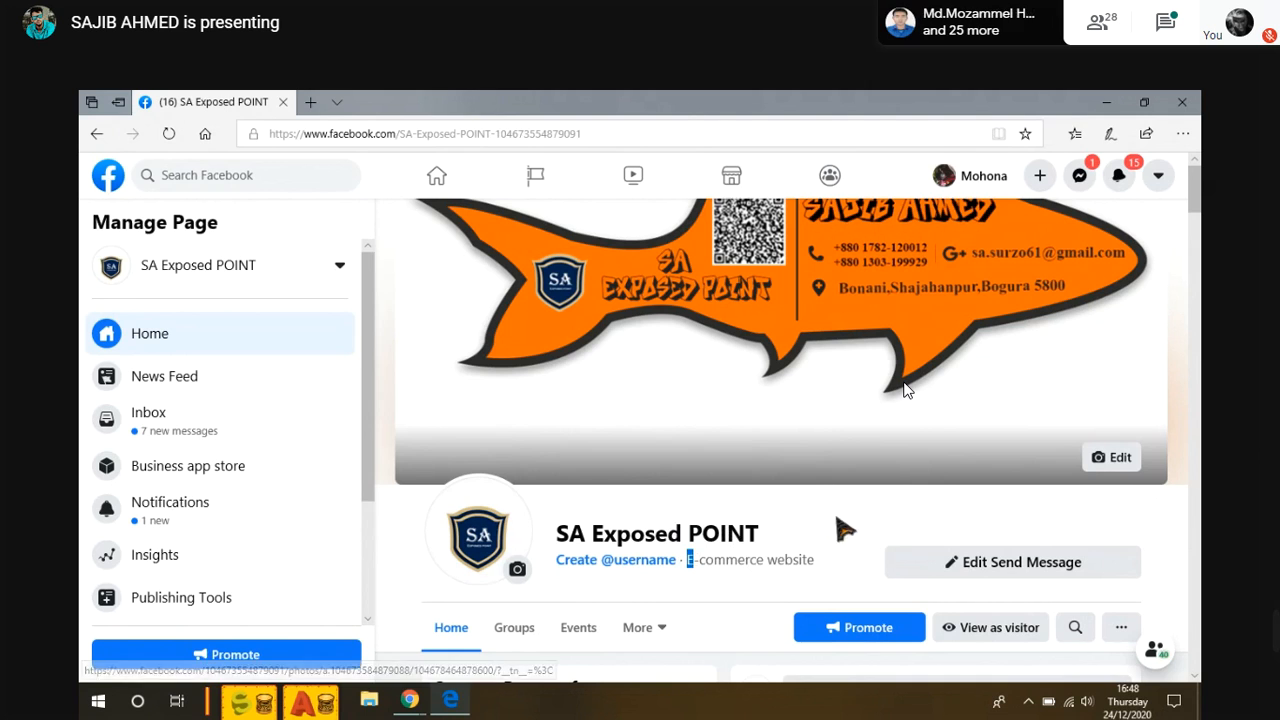
- Bring the page's setup and Create Post area into view, then switch to the Google Meet window to check on the class
scroll(905, 390, "down", 3)
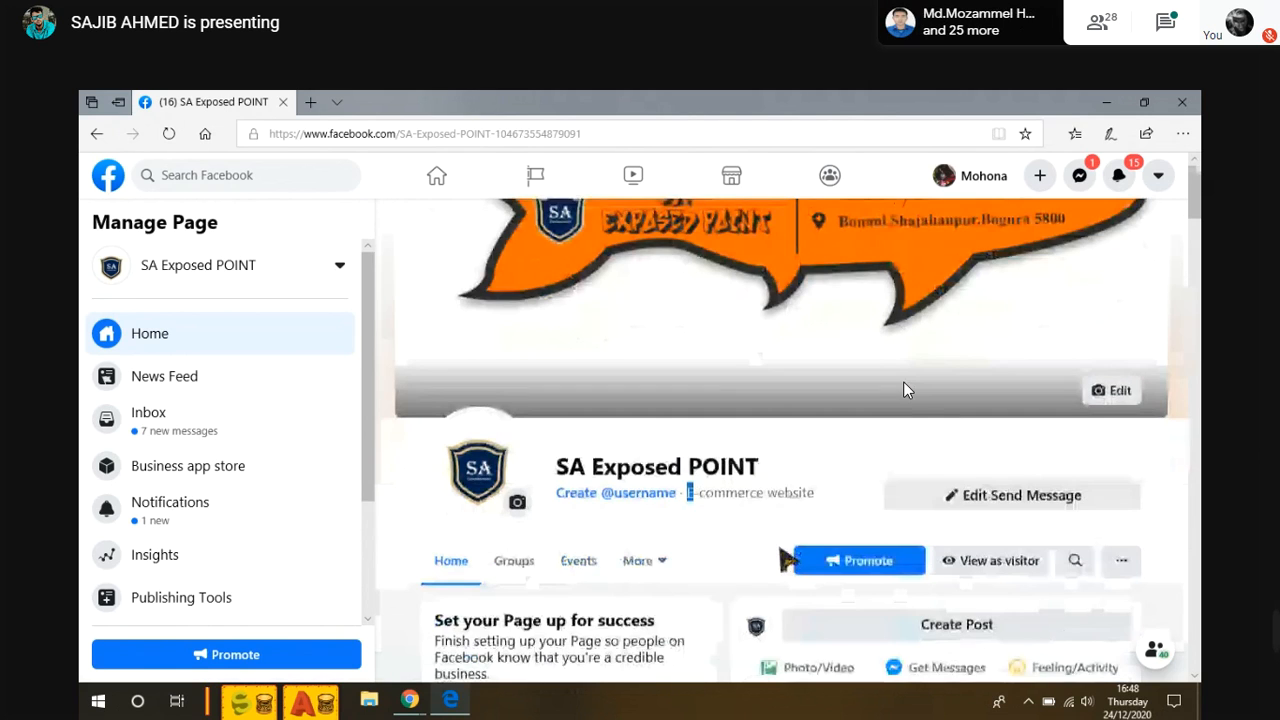
mouse_move(410, 700)
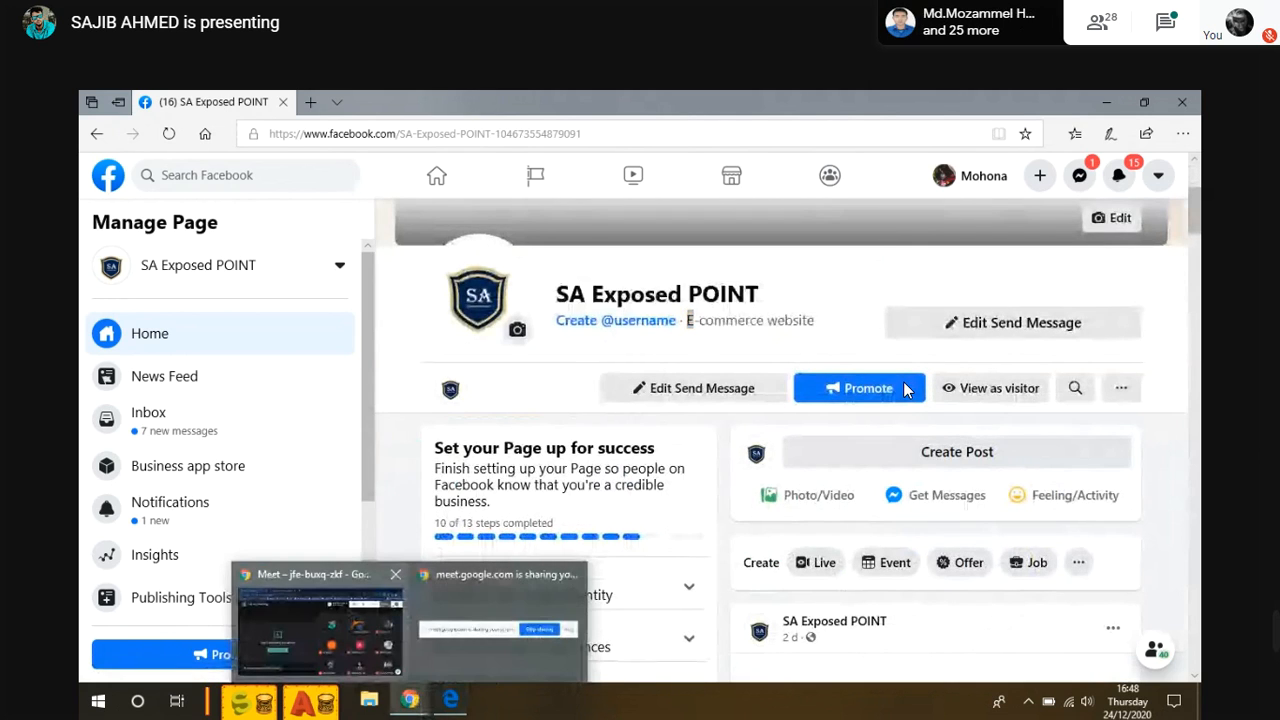
left_click(320, 631)
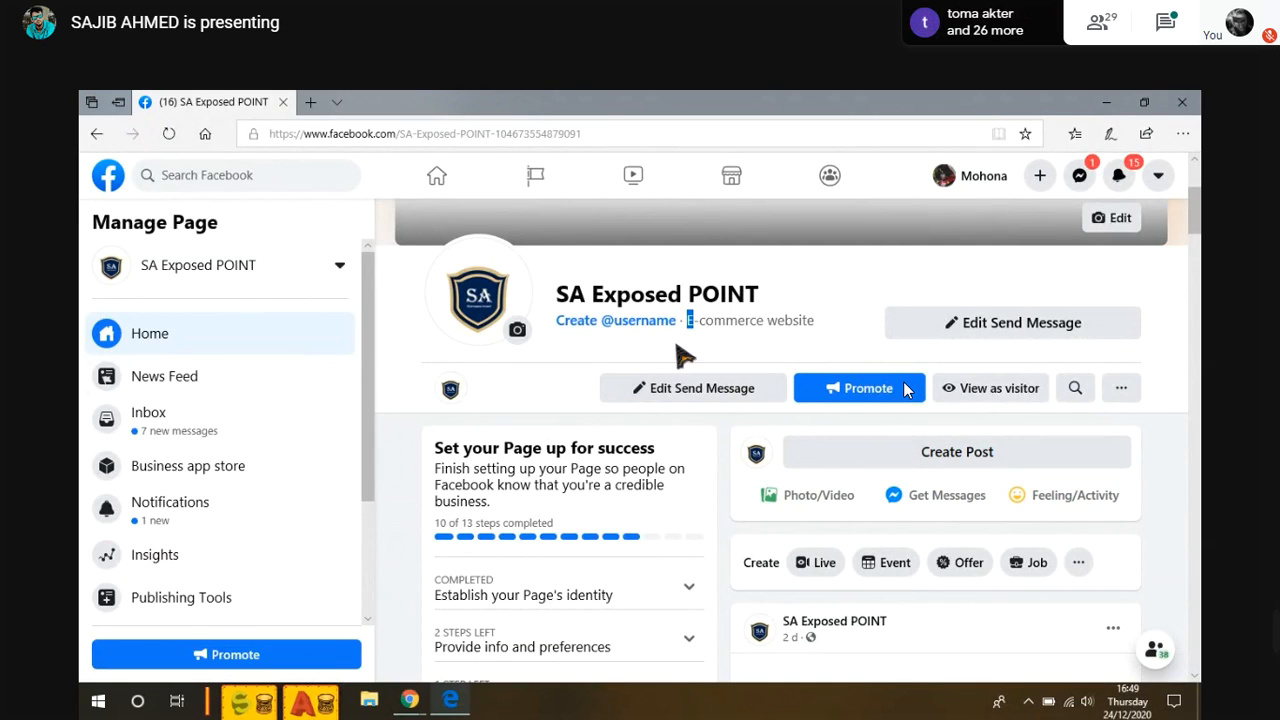
- Examine the "E-commerce website" category again along with the page's cover image and header
left_click_drag(777, 322, 769, 321)
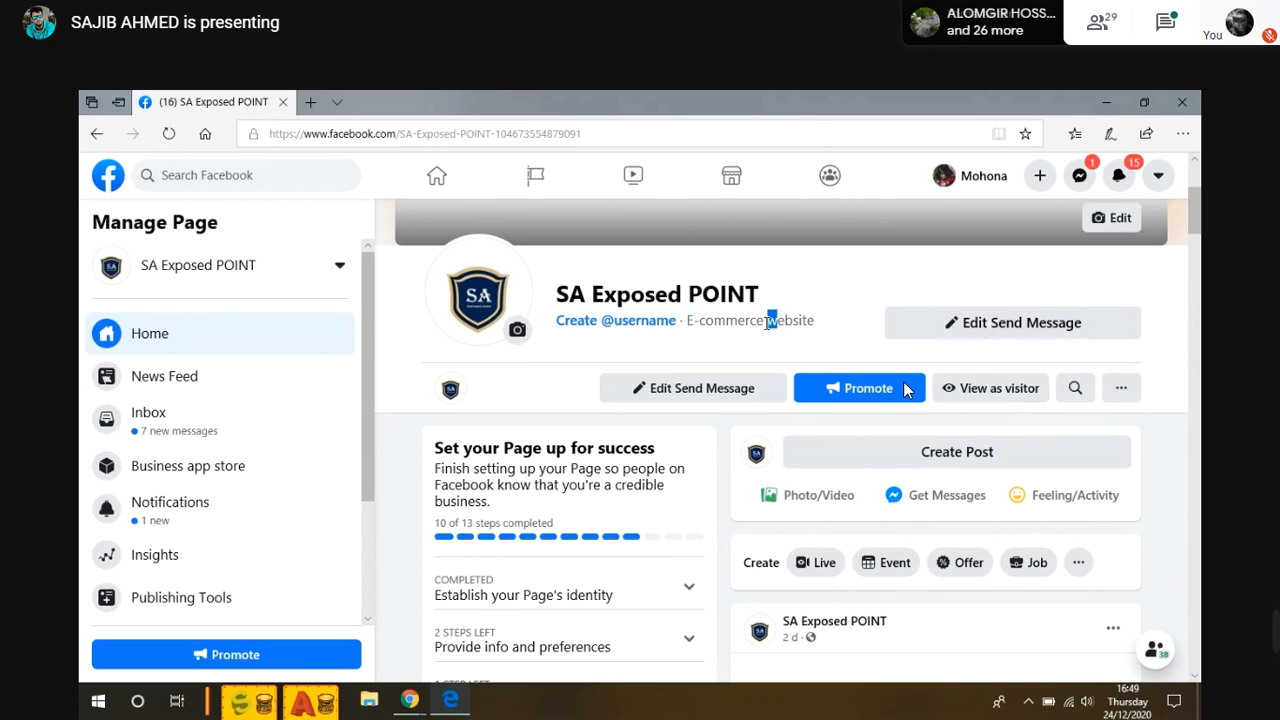
left_click(737, 323)
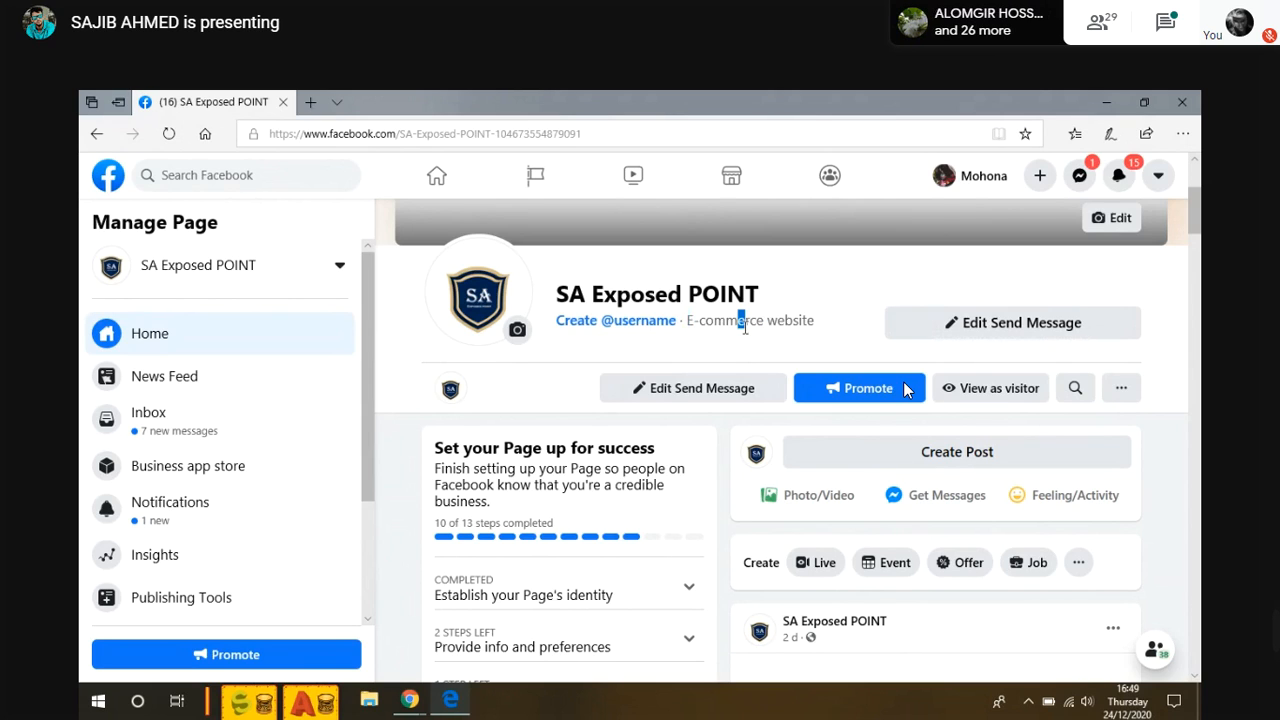
left_click_drag(727, 321, 745, 336)
left_click(745, 336)
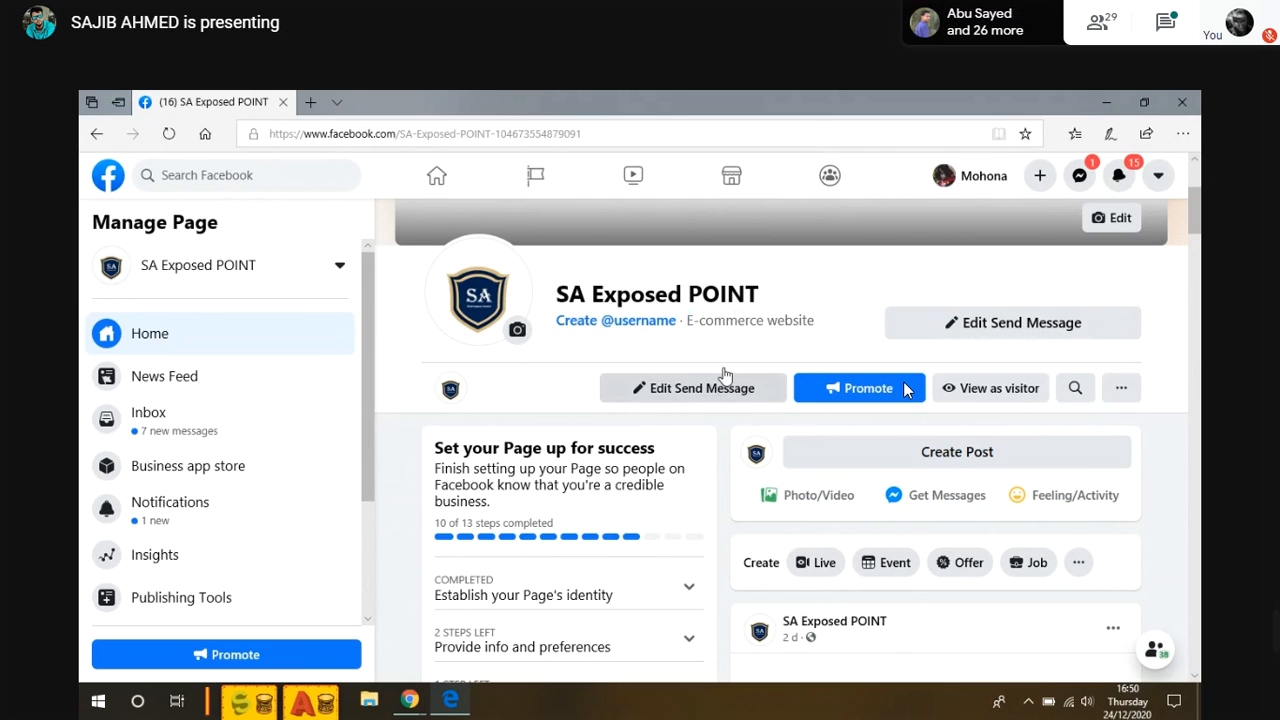
scroll(907, 390, "up", 2)
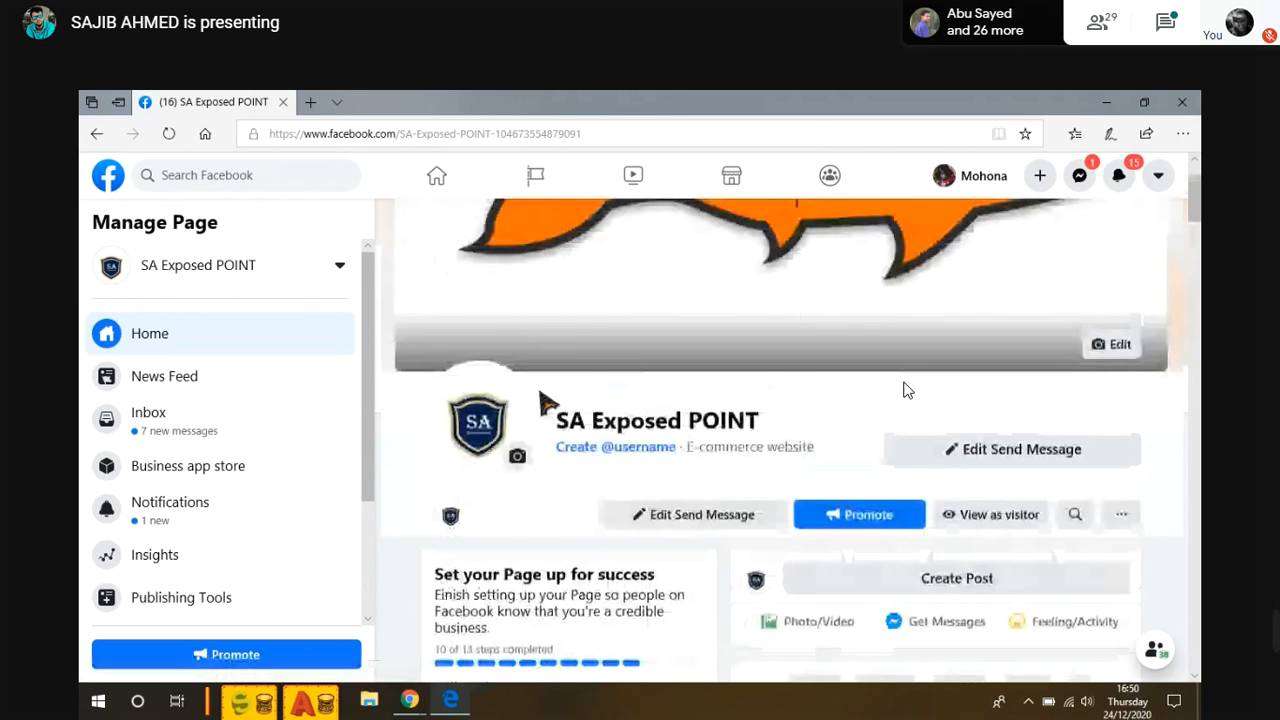
scroll(907, 390, "up", 2)
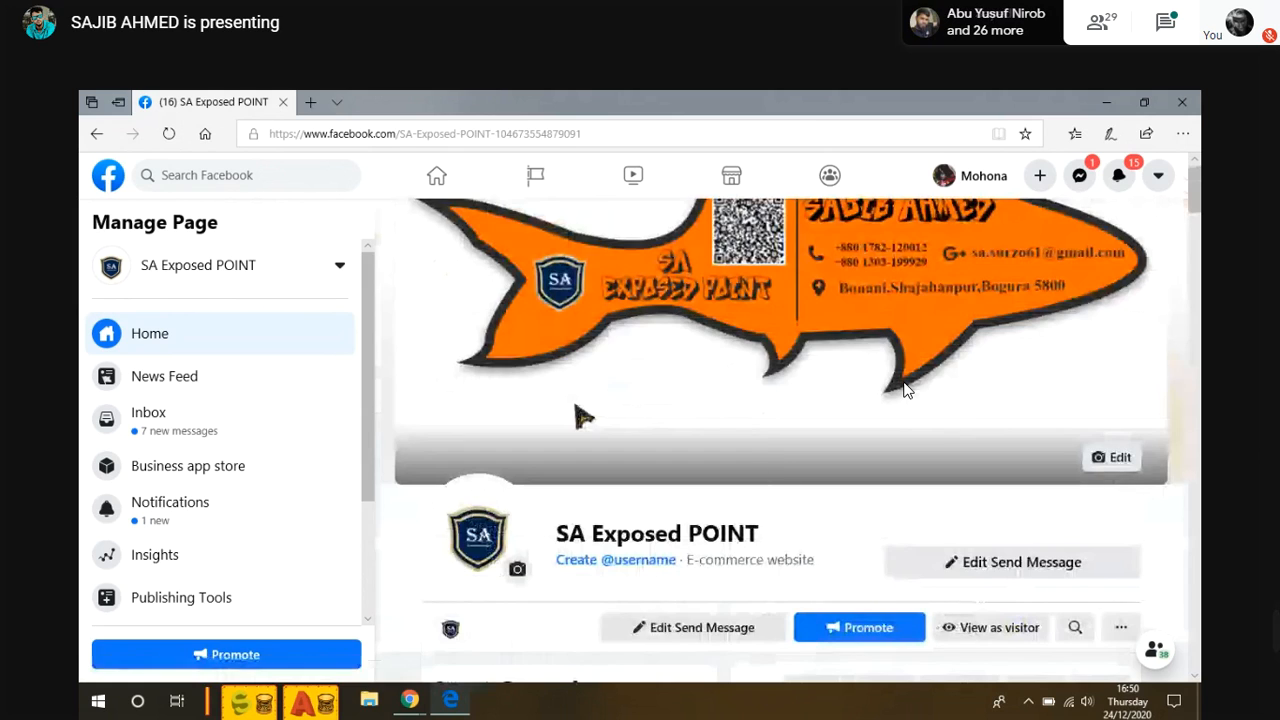
scroll(907, 390, "down", 3)
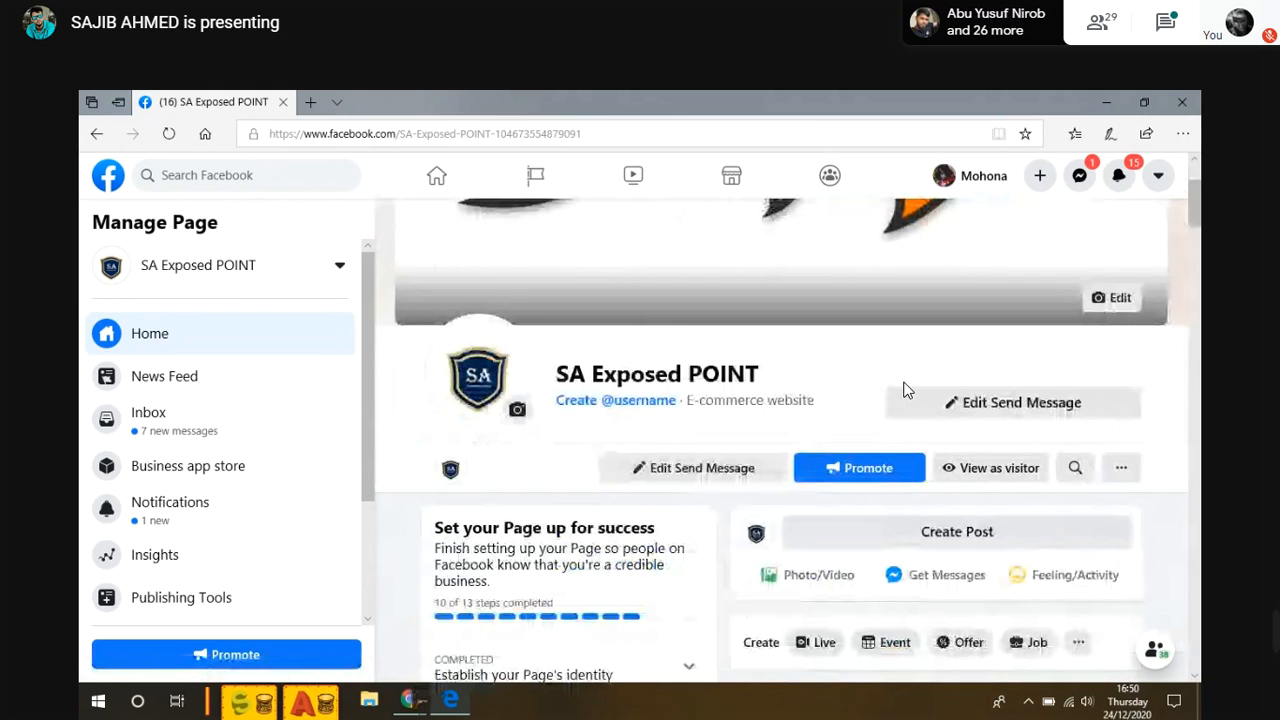
- Switch to the Google Meet window, look through the list of meeting participants, and close the list
left_click(364, 622)
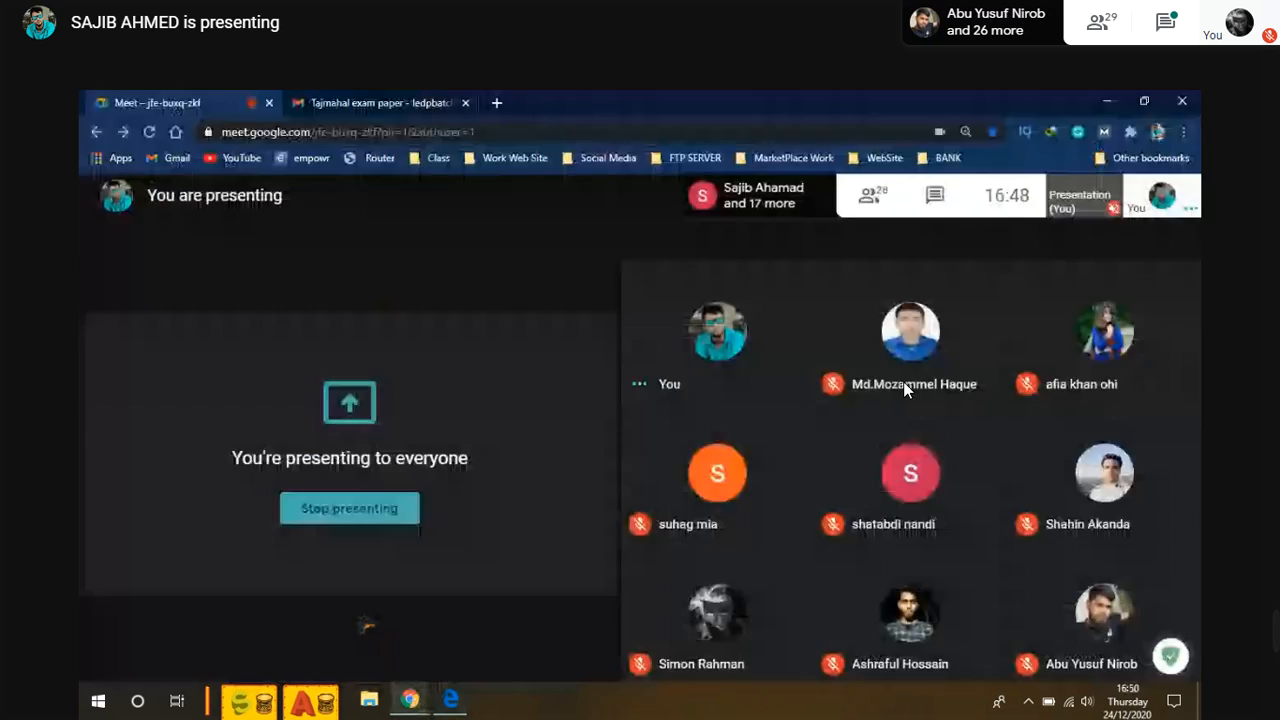
left_click(872, 197)
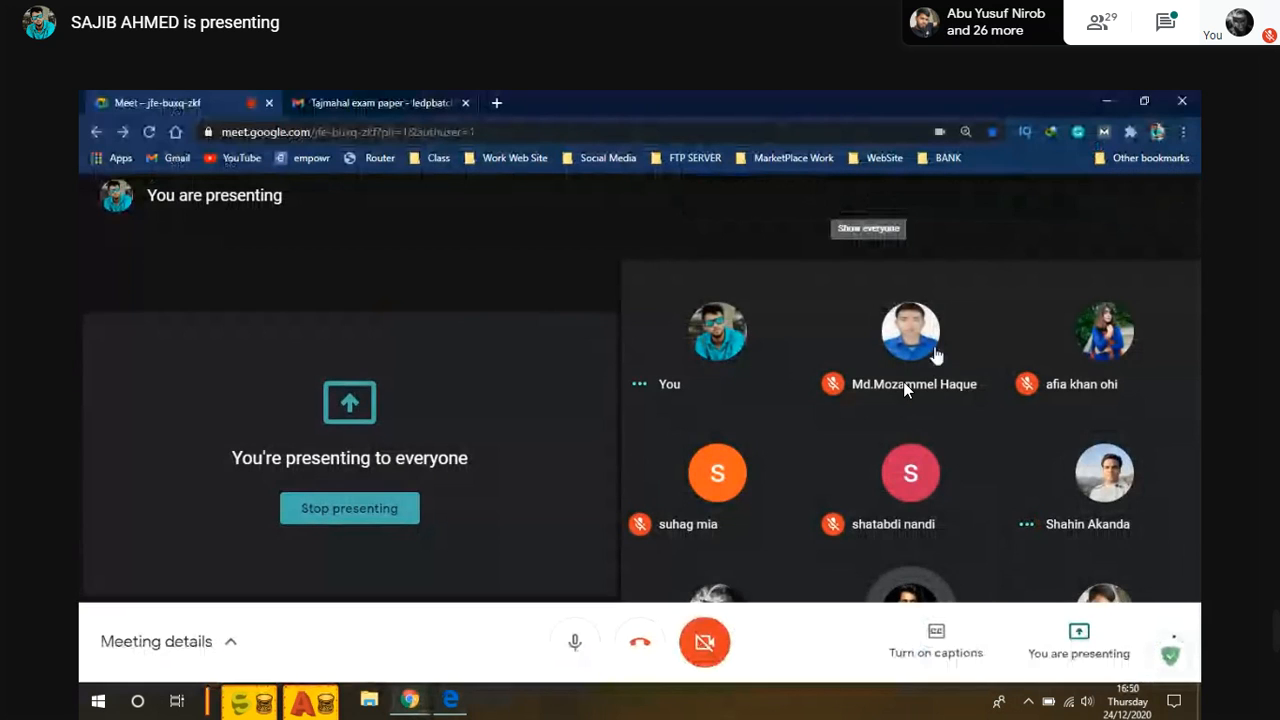
scroll(1030, 430, "down", 15)
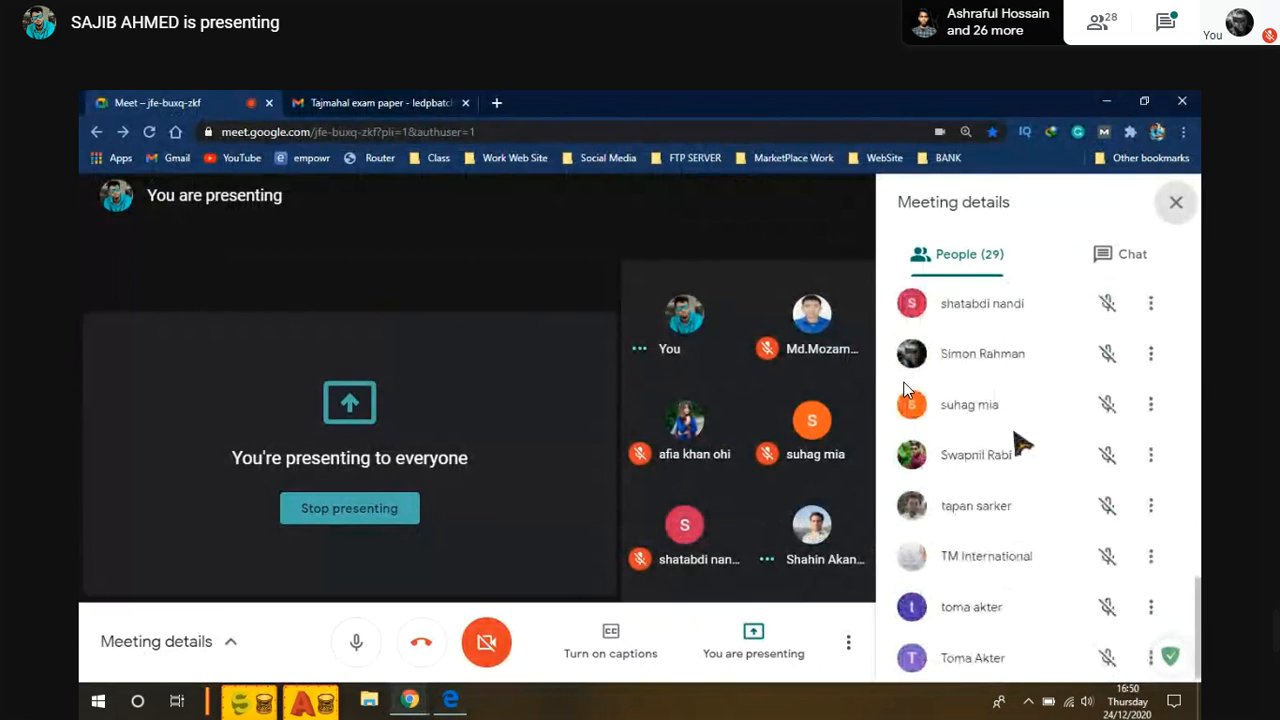
scroll(1014, 433, "up", 2)
left_click(1177, 205)
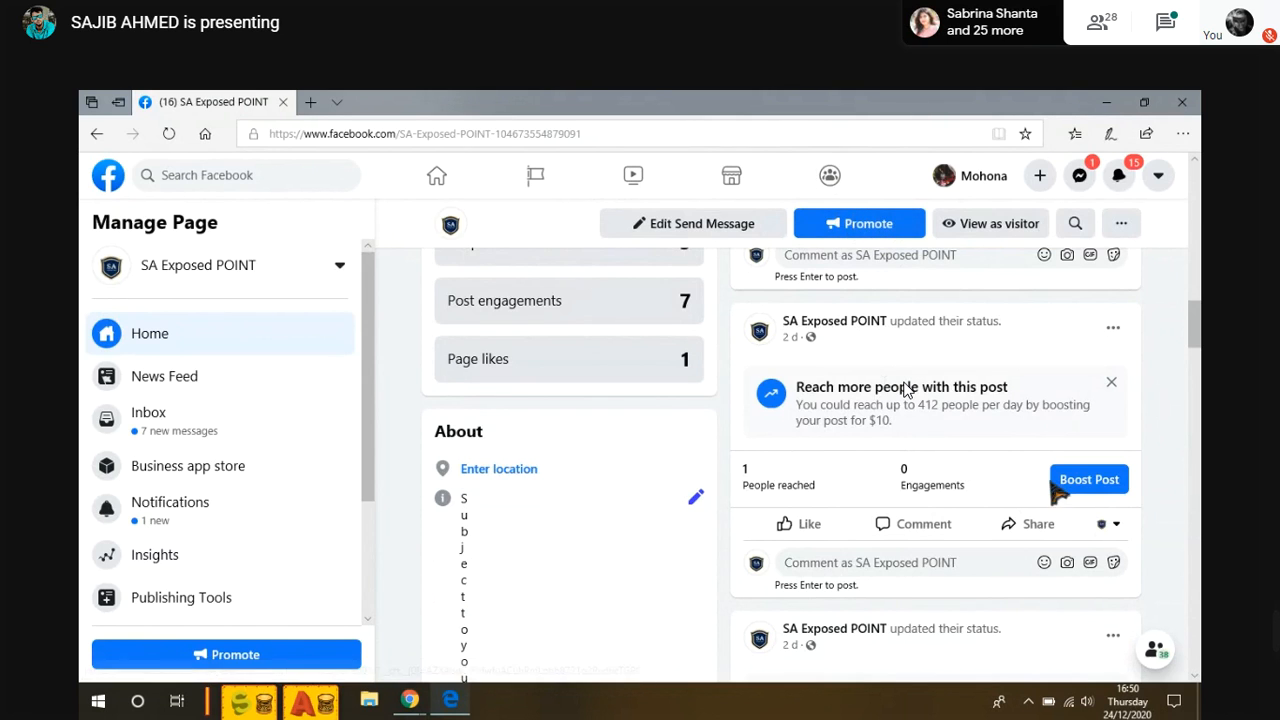
- Start promoting the SA Exposed POINT page with the "Get started with Automated Ads" goal and begin the personalised plan
left_click(868, 226)
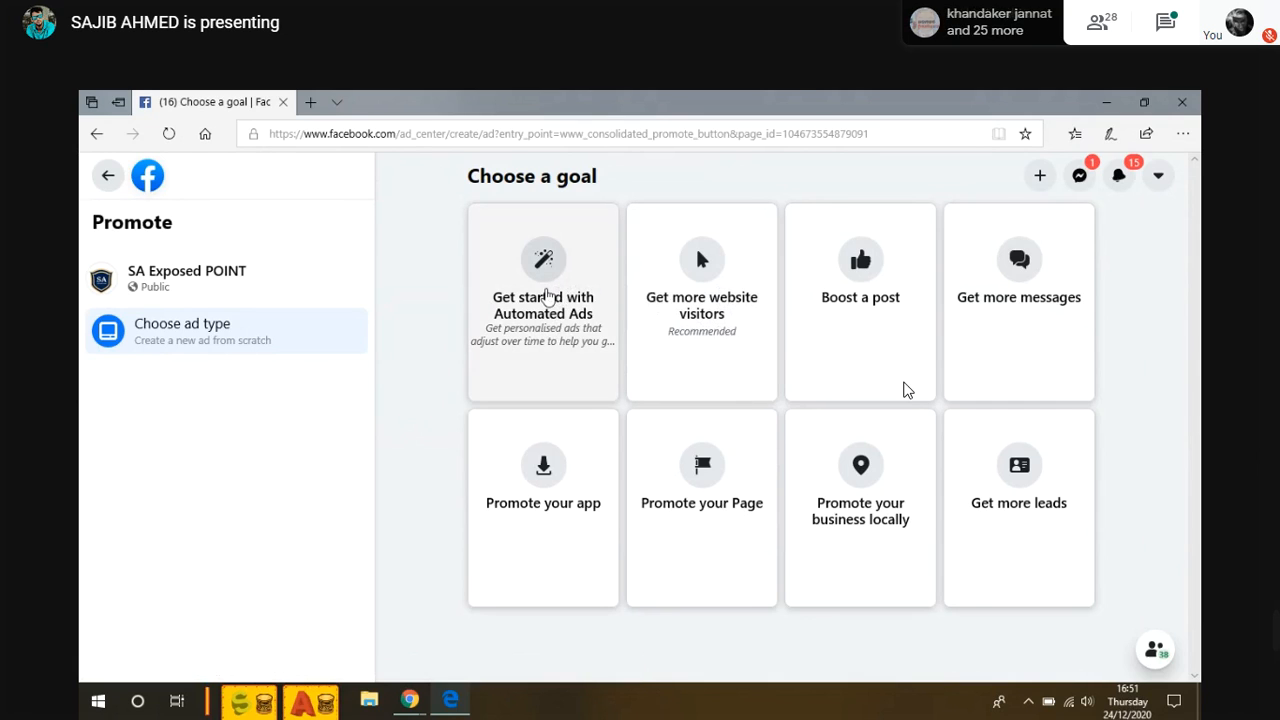
left_click(510, 302)
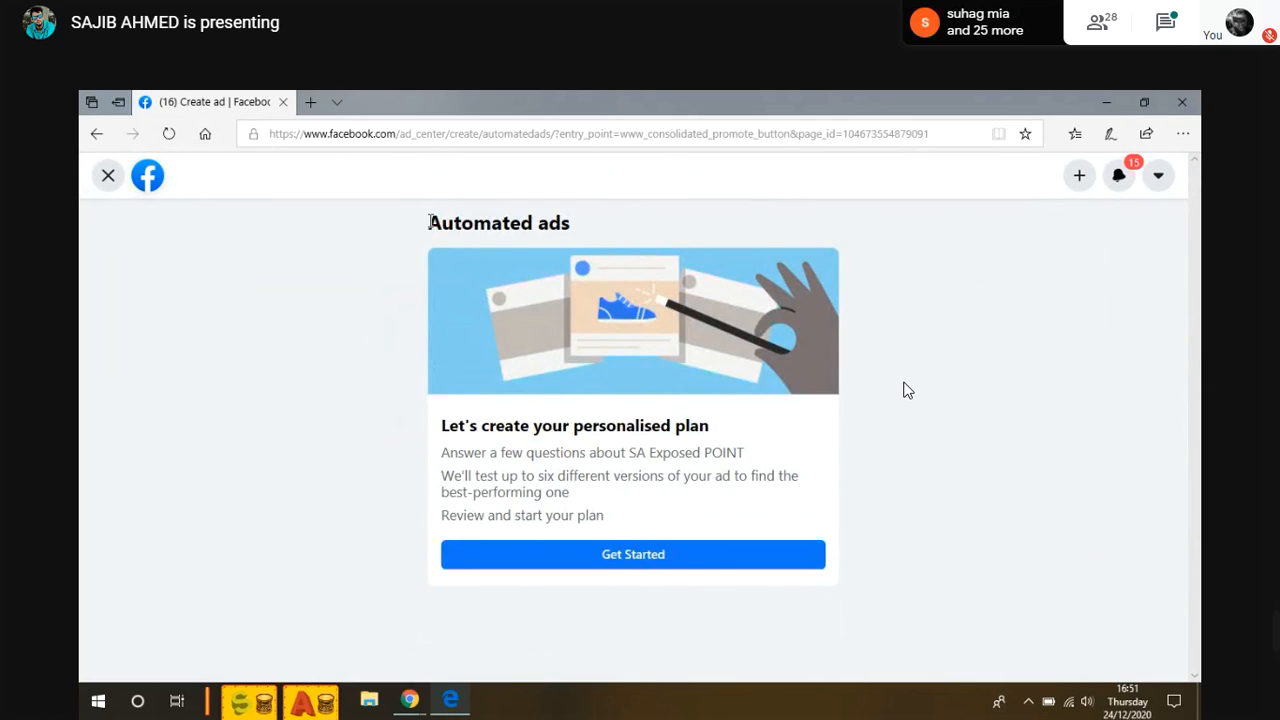
left_click_drag(430, 222, 561, 224)
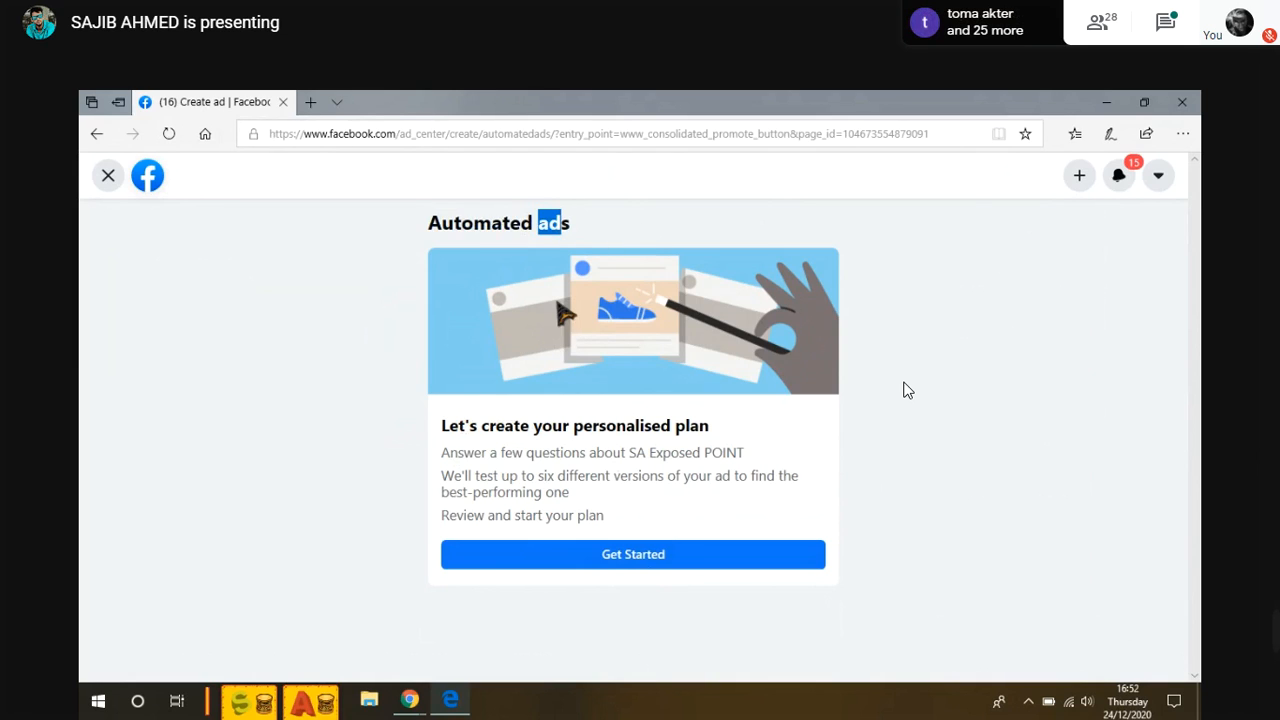
left_click(673, 558)
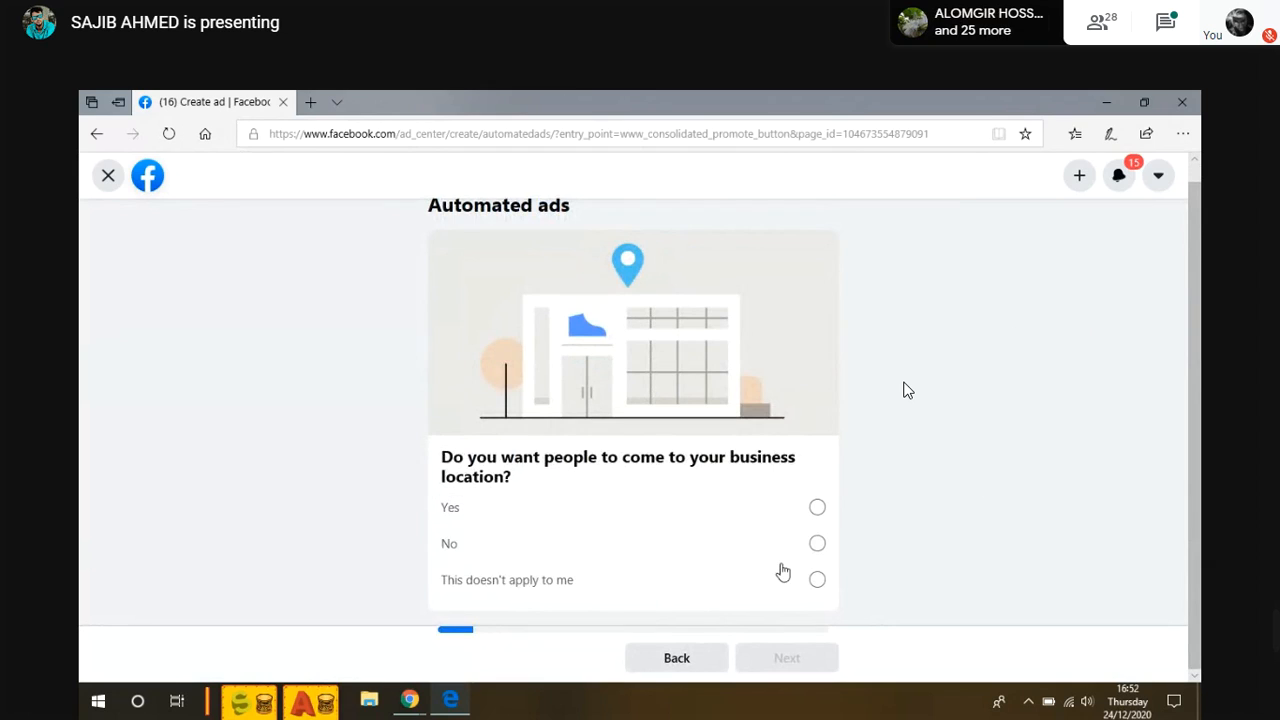
- Answer No to people coming to the business location, Yes to having a website, and Yes to people buying products on it
left_click(818, 545)
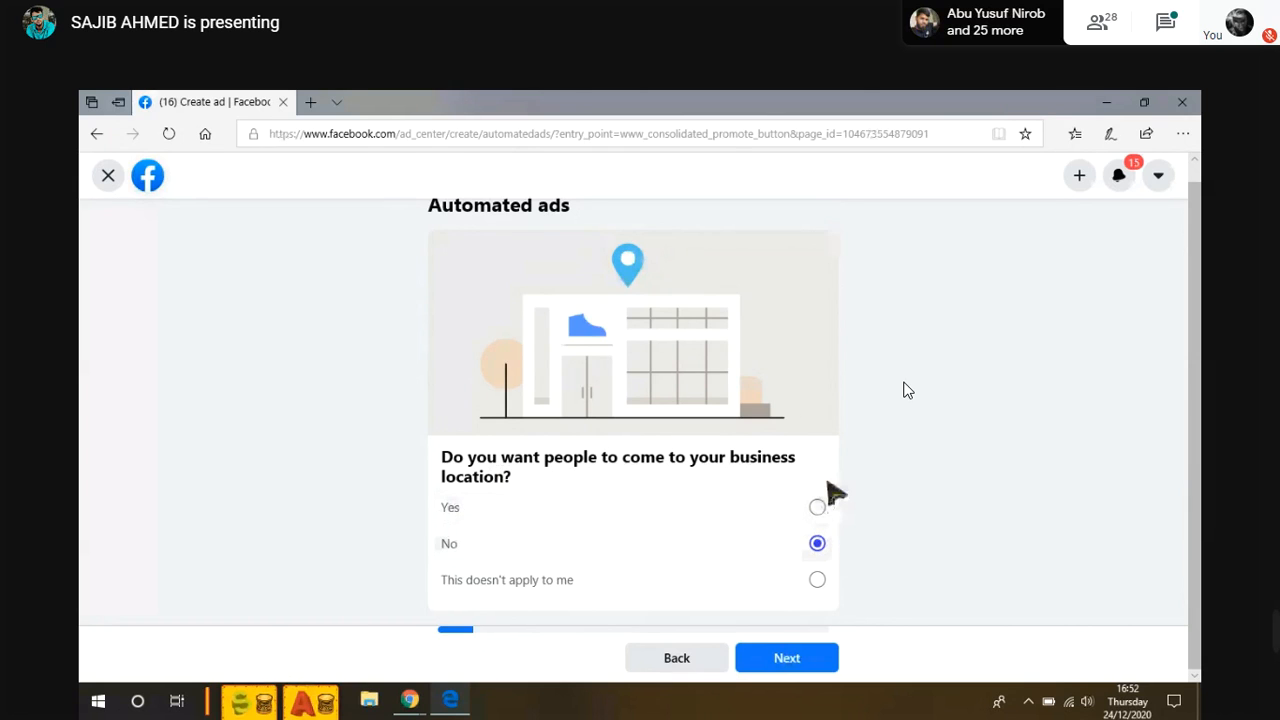
left_click(786, 660)
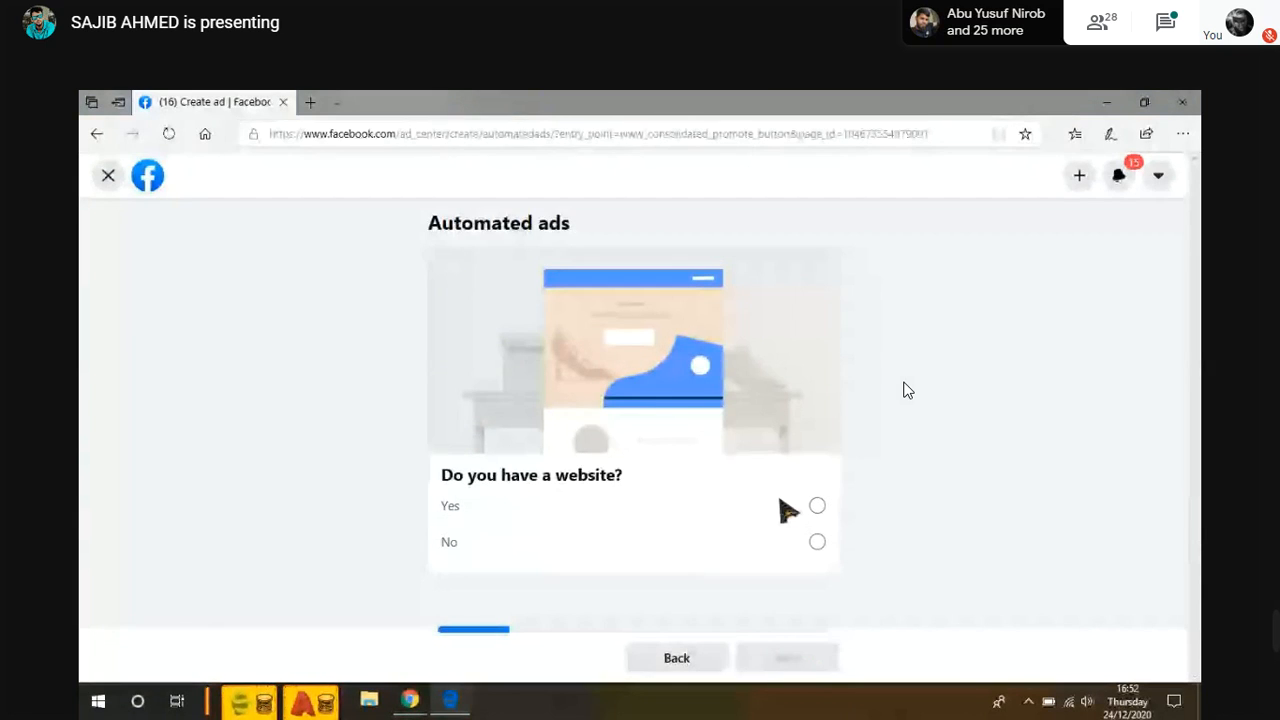
left_click(818, 506)
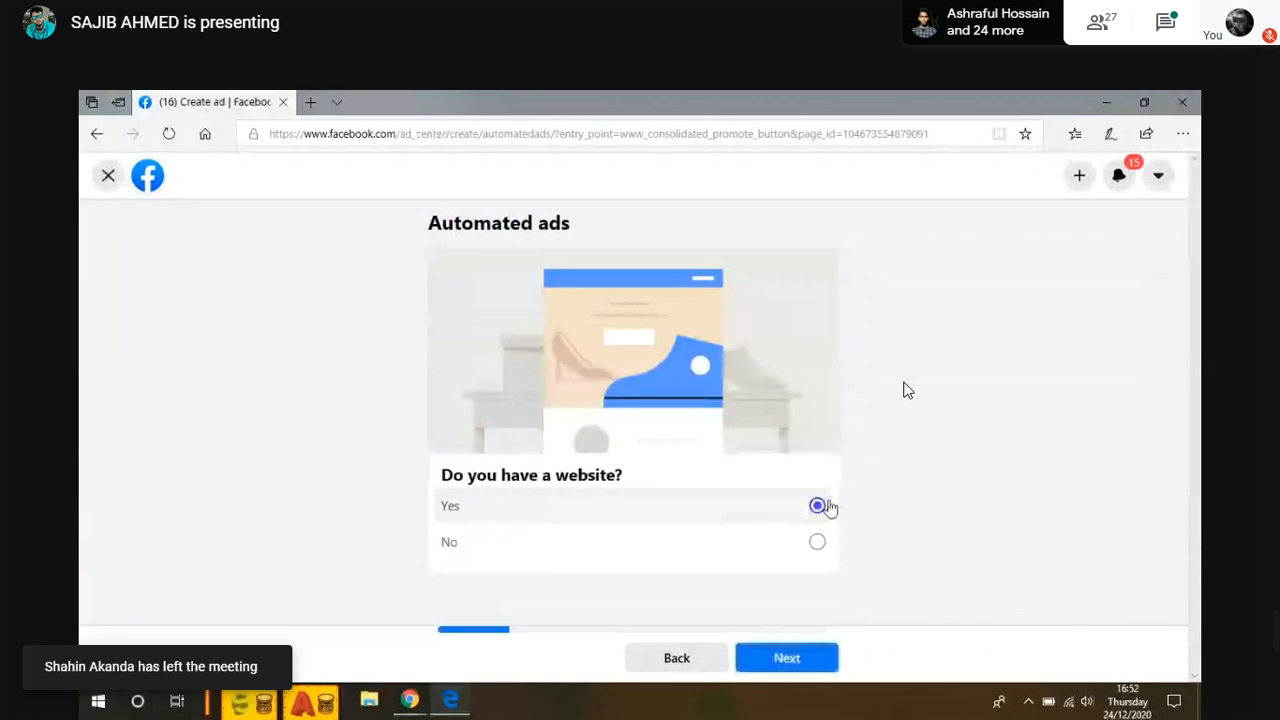
left_click(787, 657)
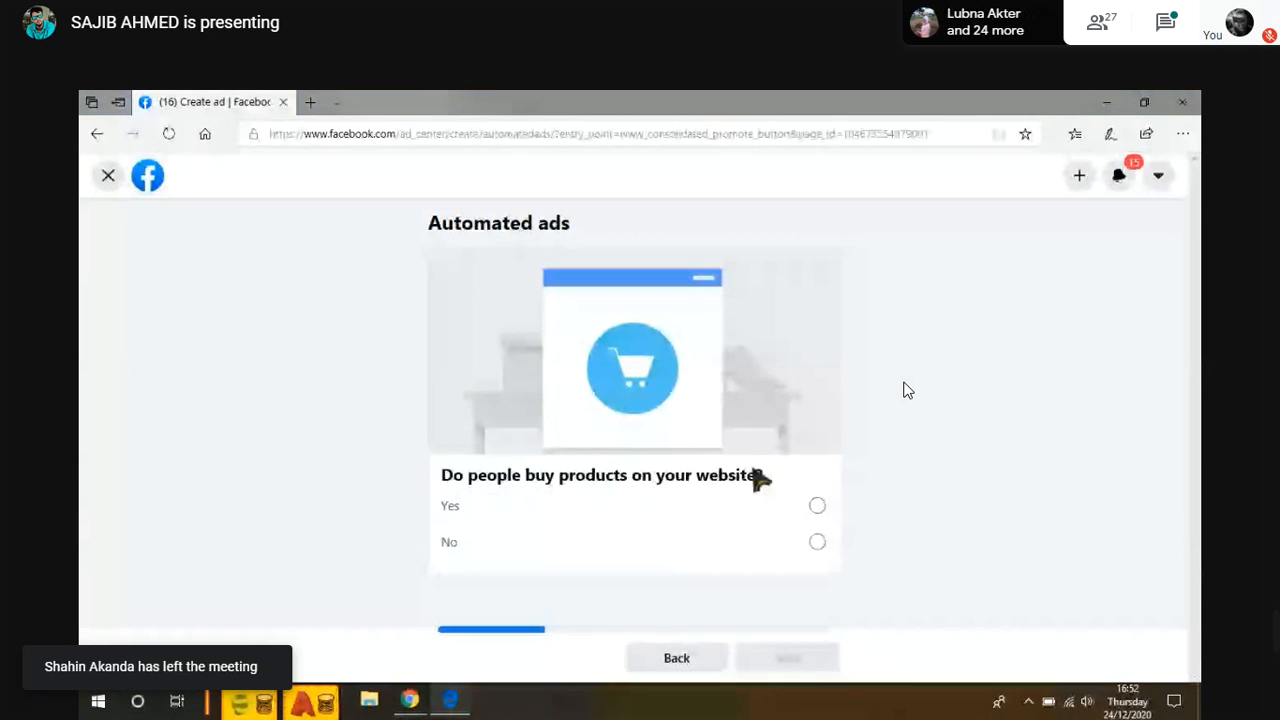
left_click(817, 506)
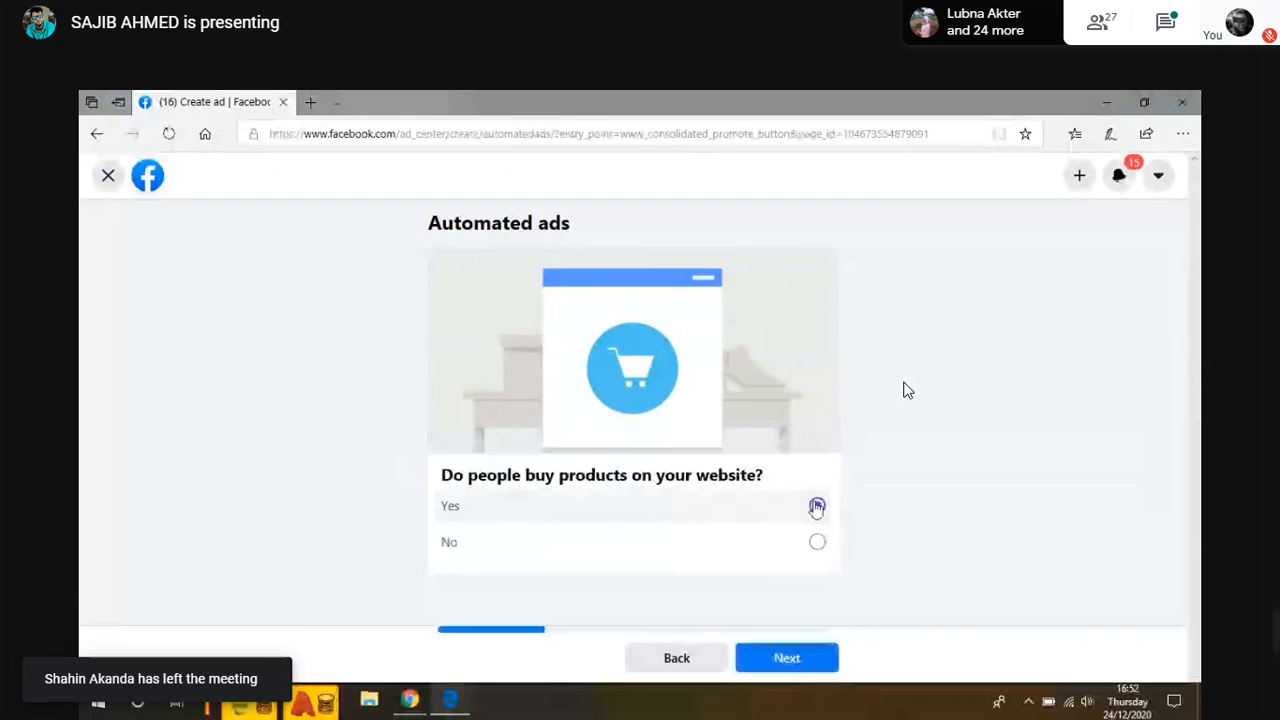
left_click(780, 660)
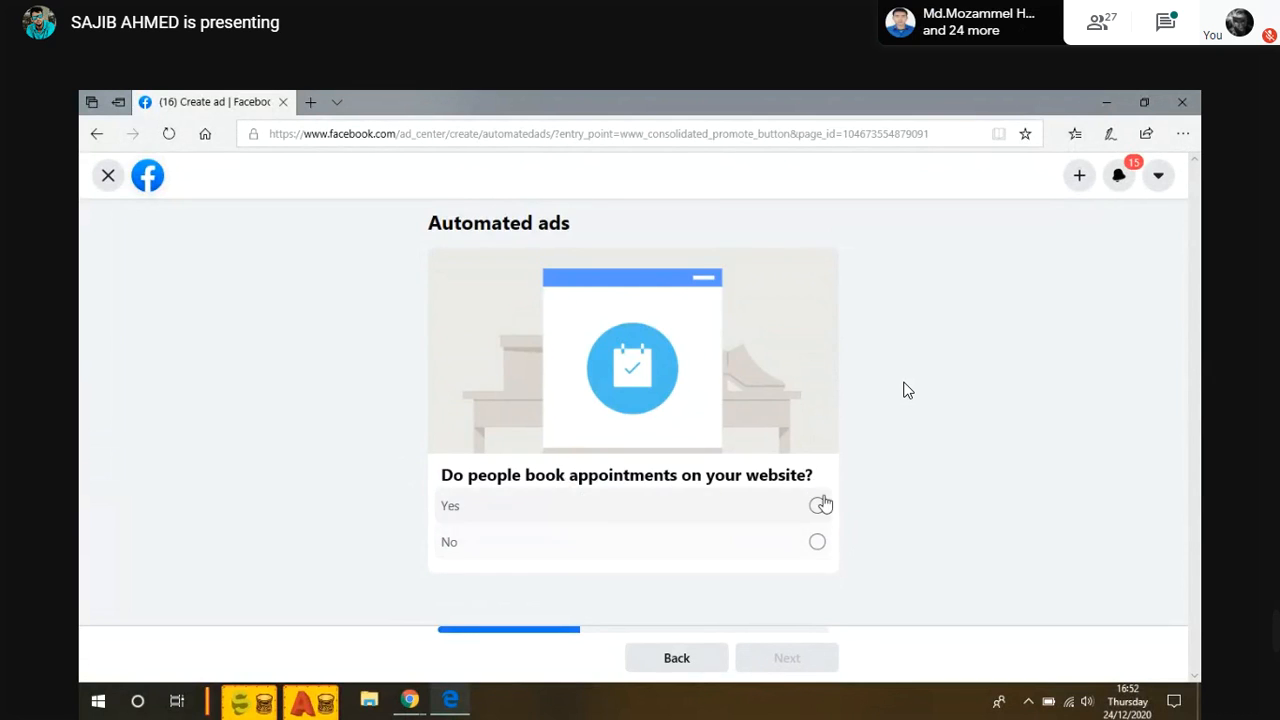
- Answer No to people booking appointments on the website and Yes to getting leads through it
left_click(817, 543)
left_click(786, 657)
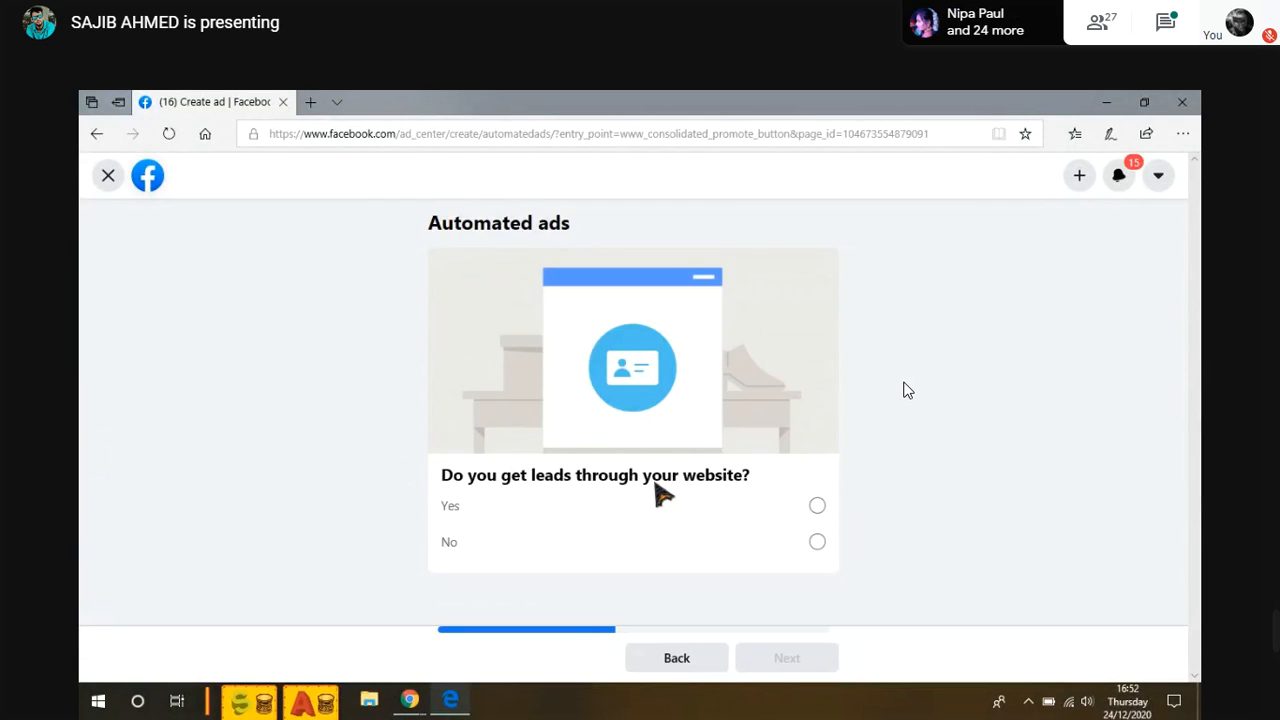
left_click(817, 506)
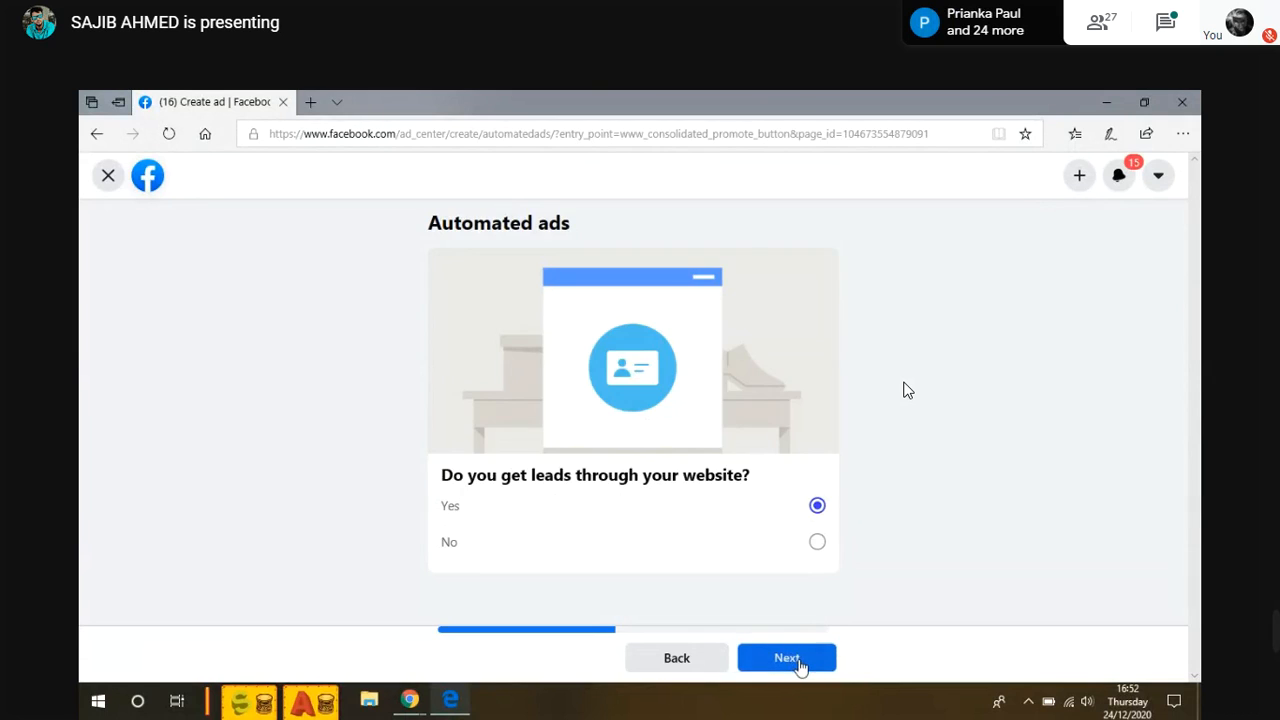
left_click(790, 658)
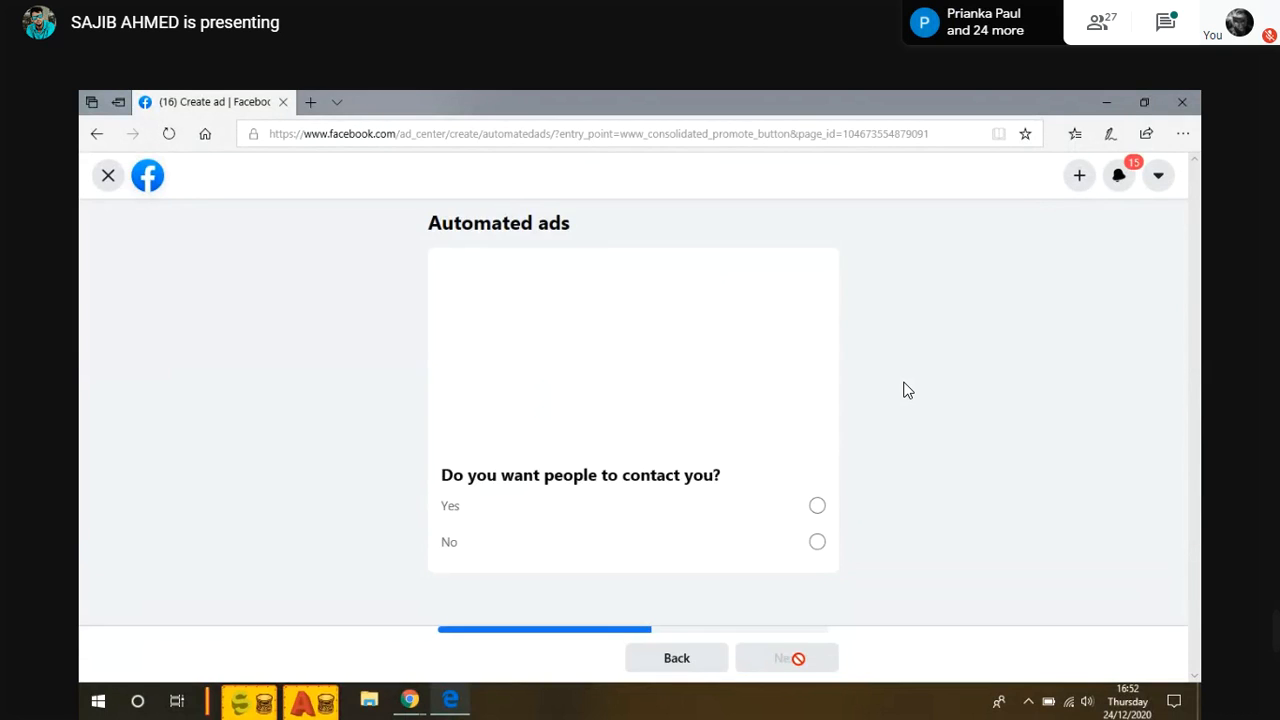
- Answer Yes to people making contact and choose "They message me on Facebook" as the contact method
left_click(816, 508)
left_click(786, 658)
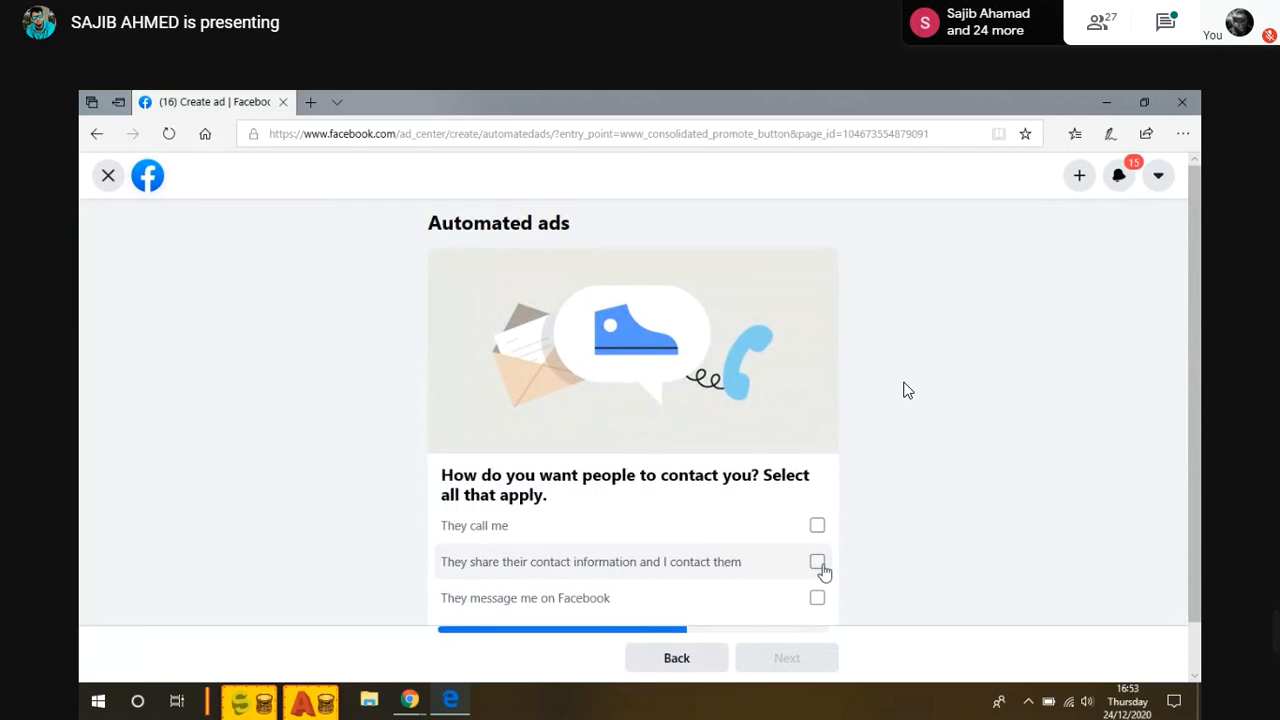
left_click(815, 598)
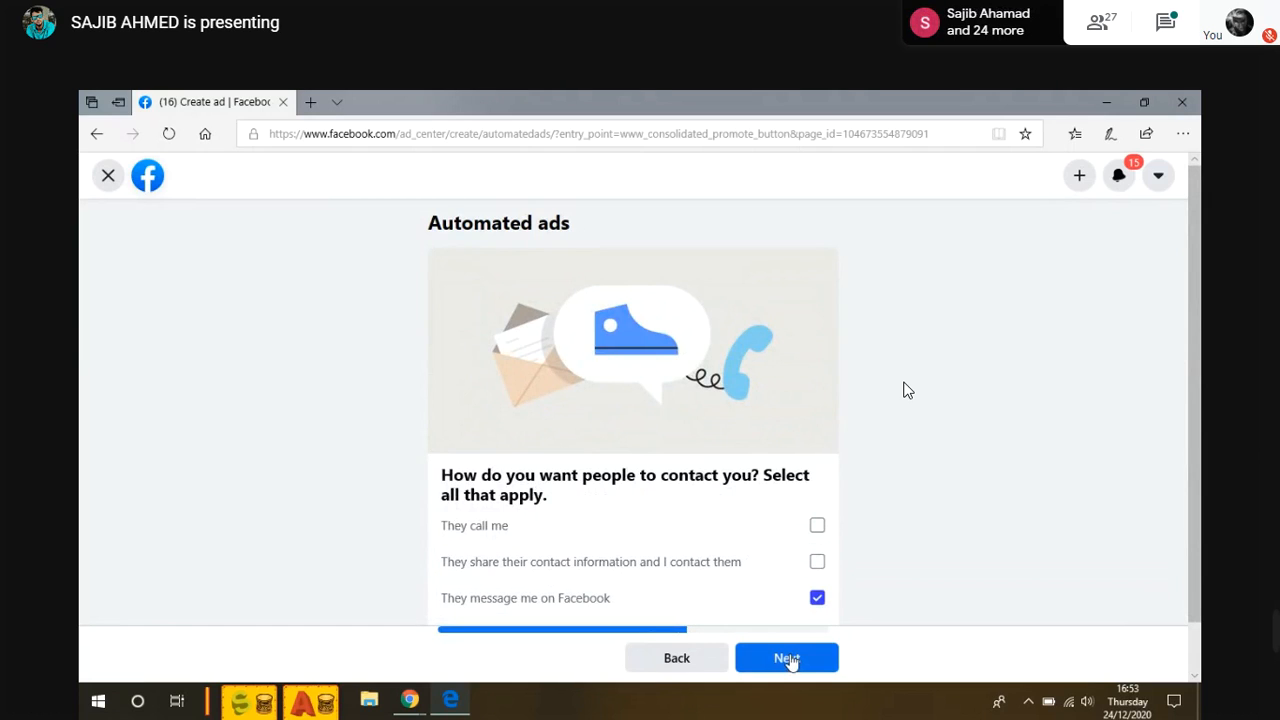
- Confirm the contact method and open the interests entry for topics the audience might like
left_click(785, 655)
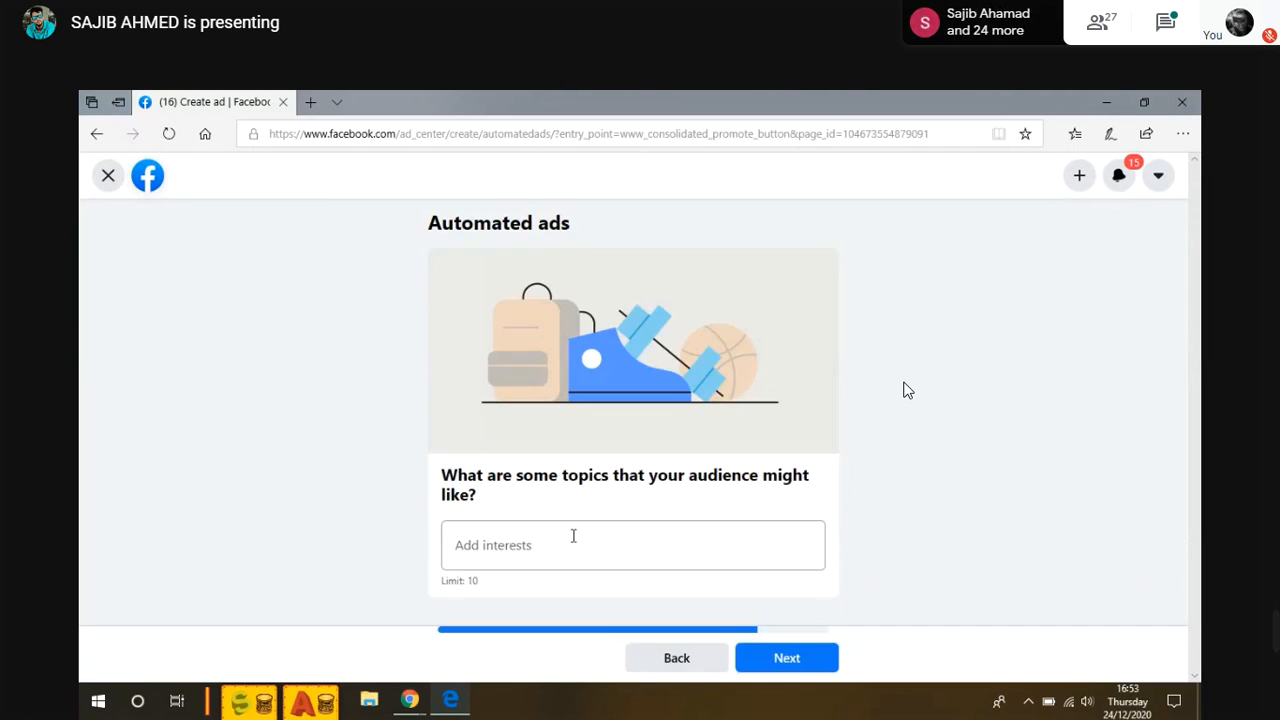
left_click(556, 541)
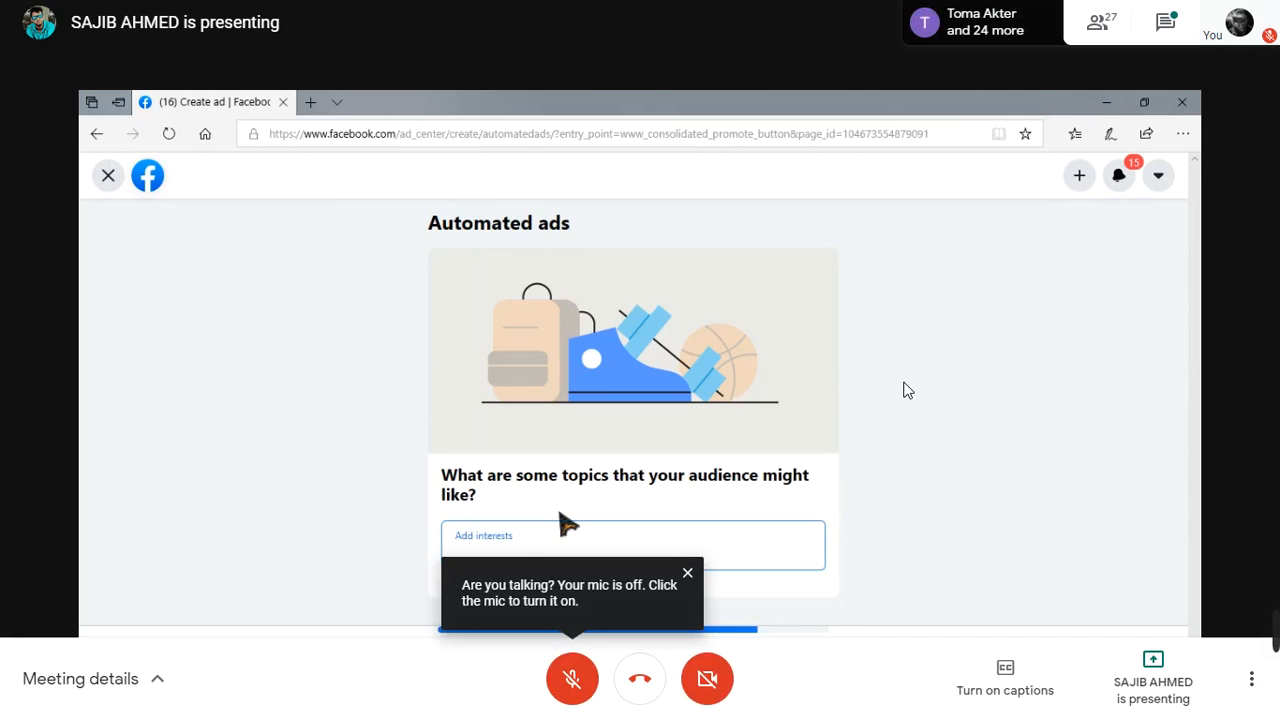
left_click(511, 552)
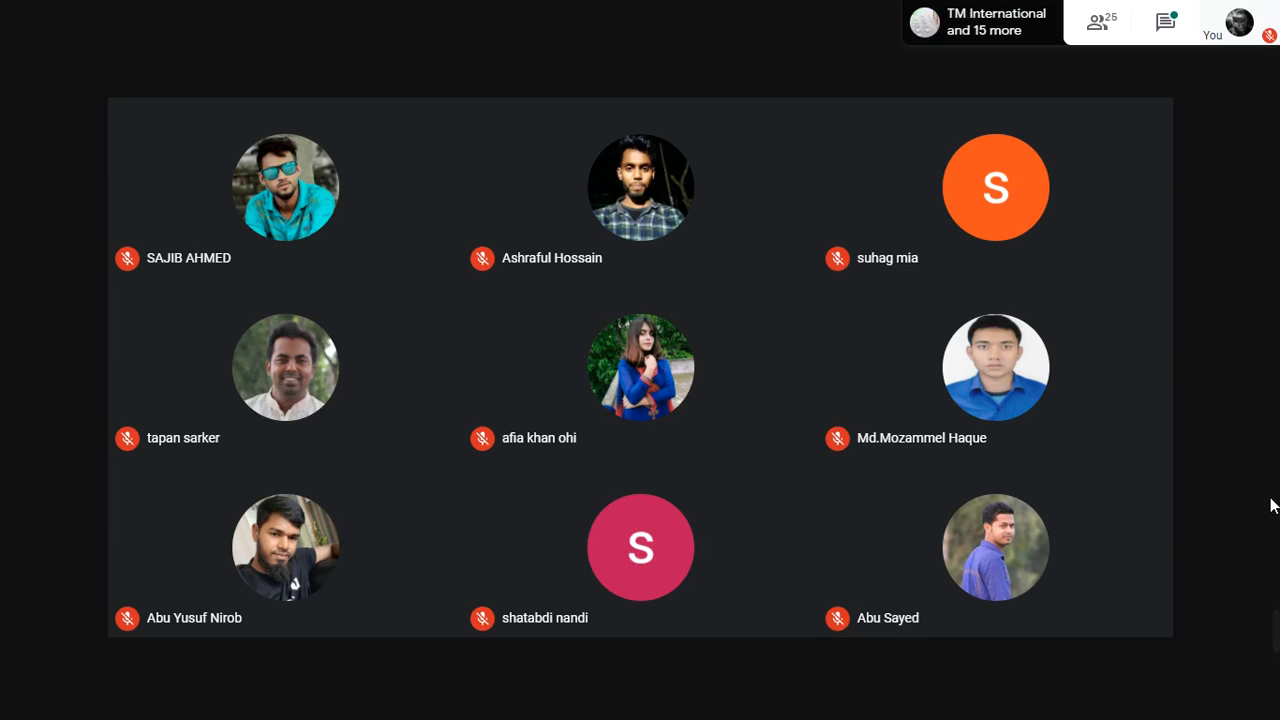
mouse_move(1274, 632)
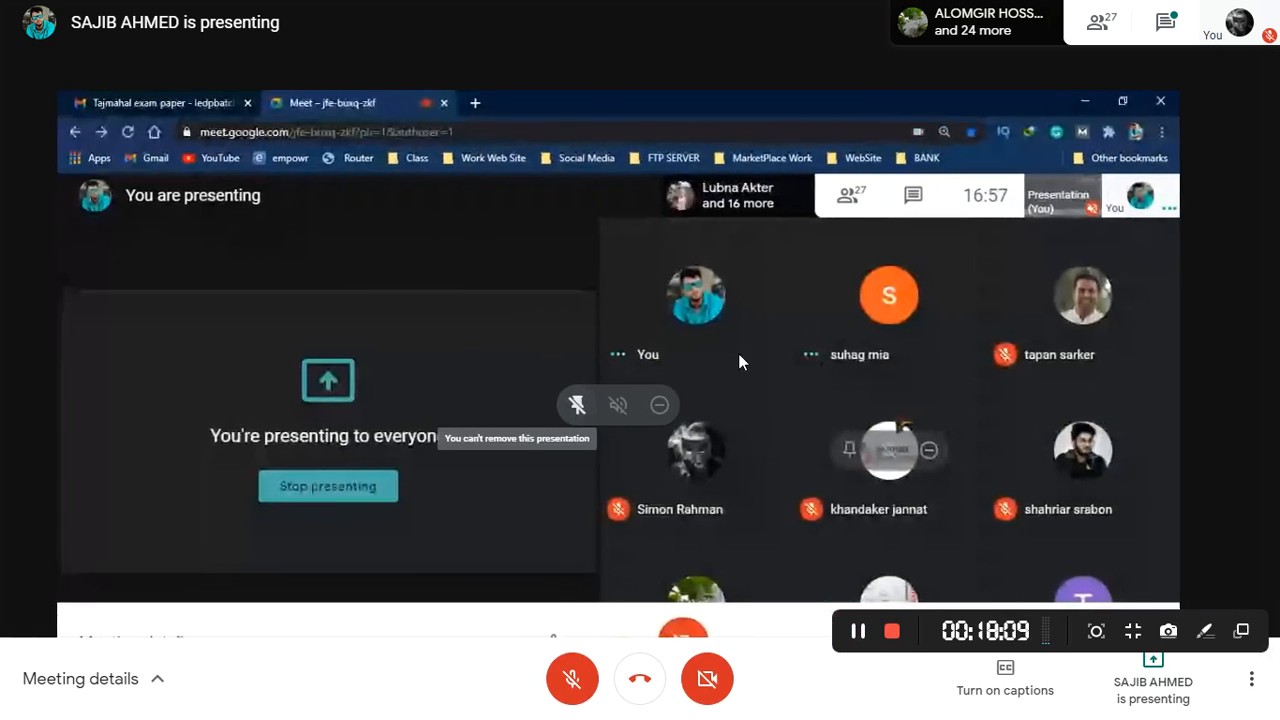
key("F11")
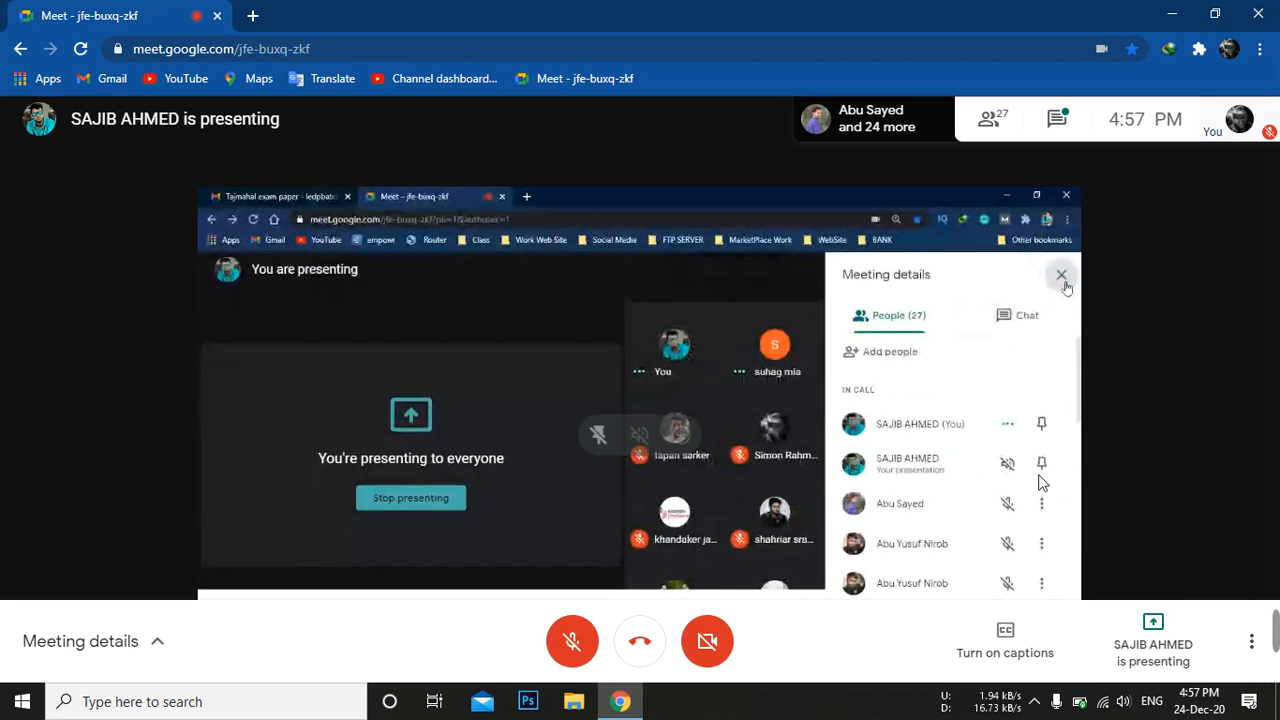
key("F11")
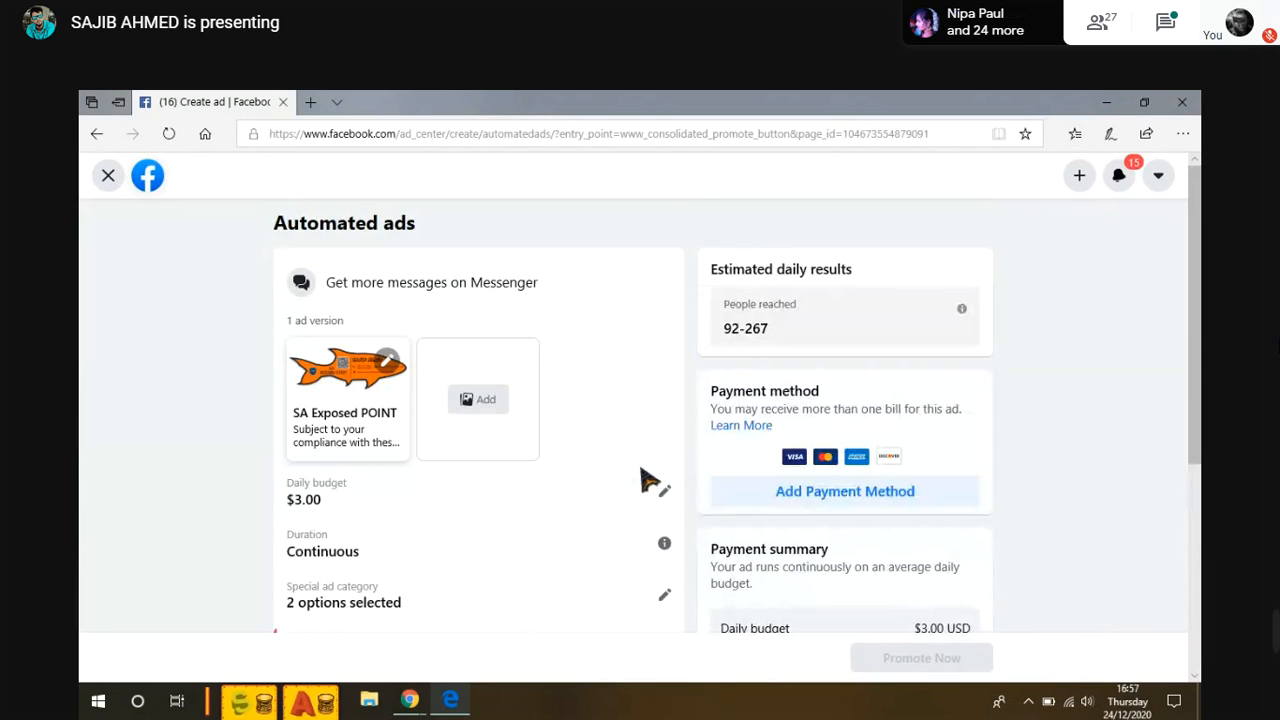
- Examine the Automated ads summary, including ad version, daily budget, duration, special ad category, authorisation notices, audience and placements
scroll(645, 480, "down", 1)
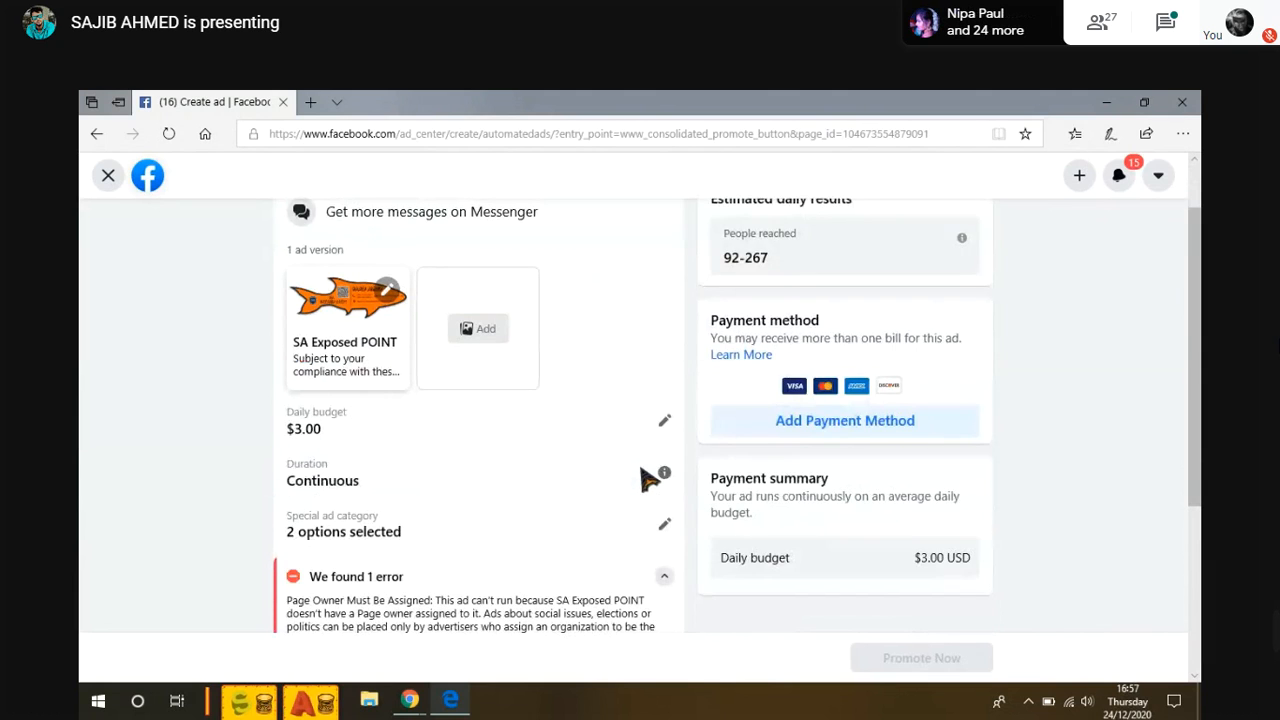
scroll(645, 480, "down", 4)
scroll(585, 527, "up", 6)
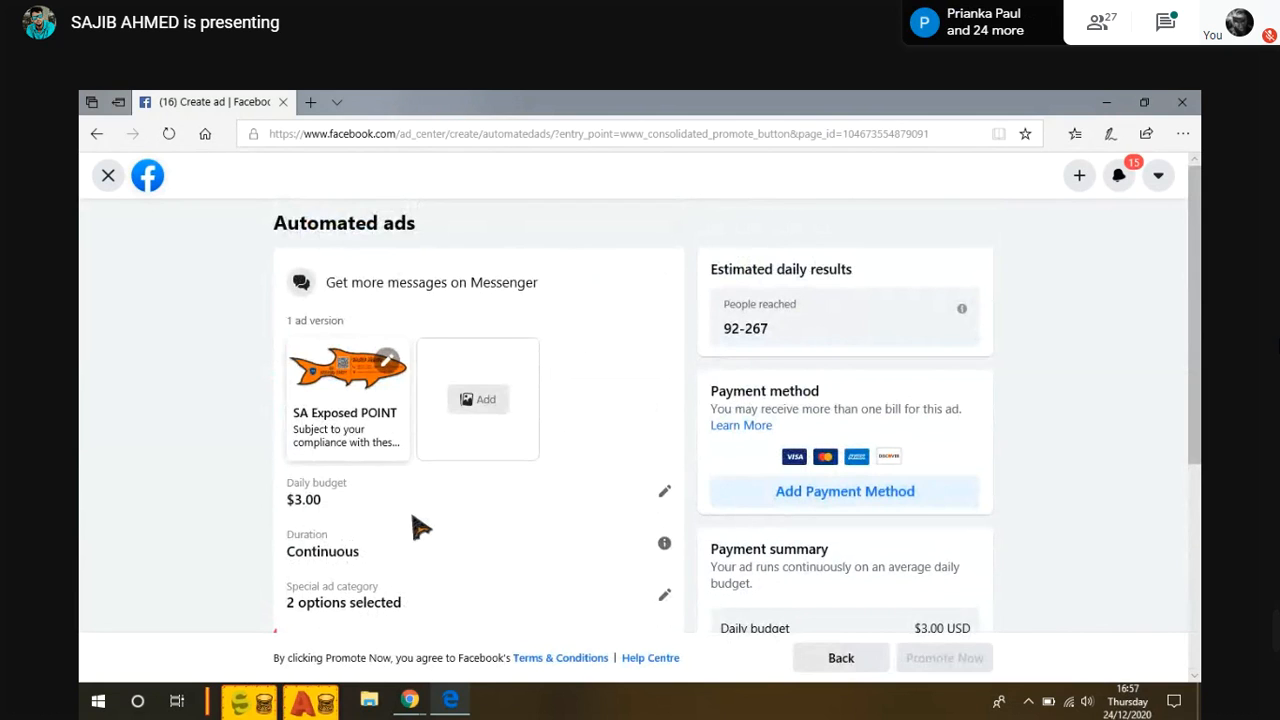
scroll(420, 528, "down", 1)
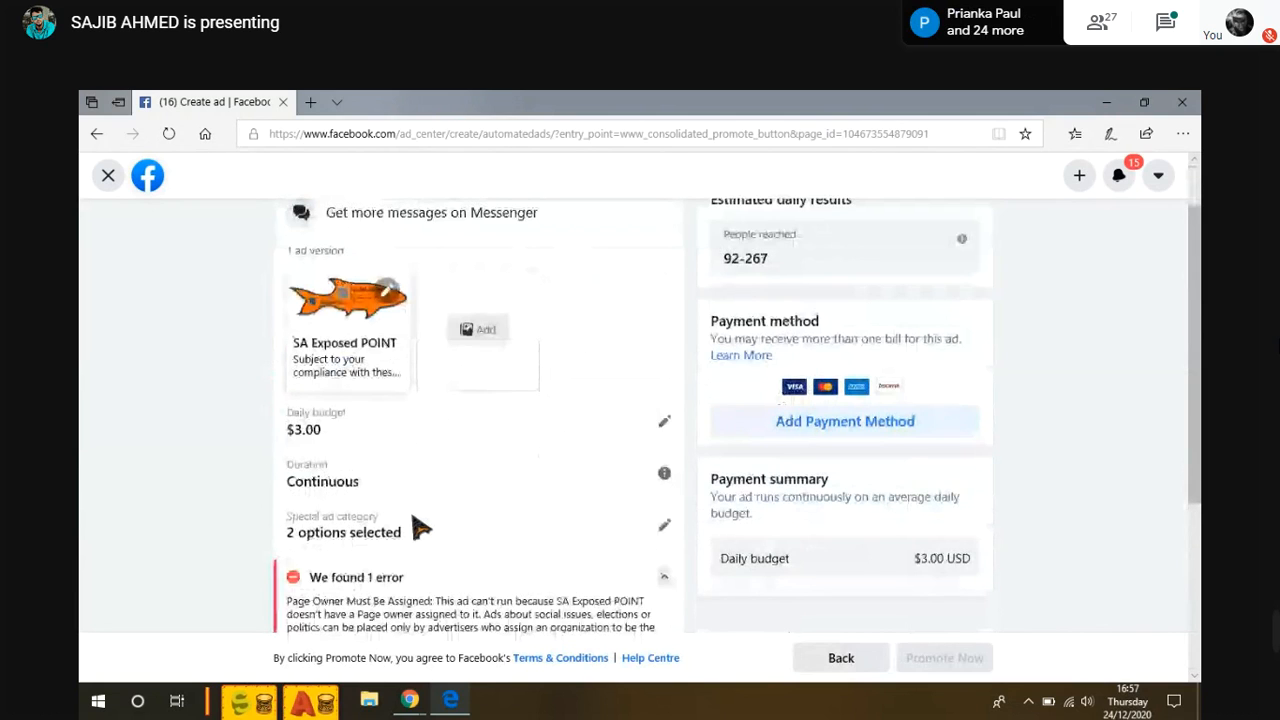
scroll(420, 528, "down", 1)
scroll(420, 528, "down", 2)
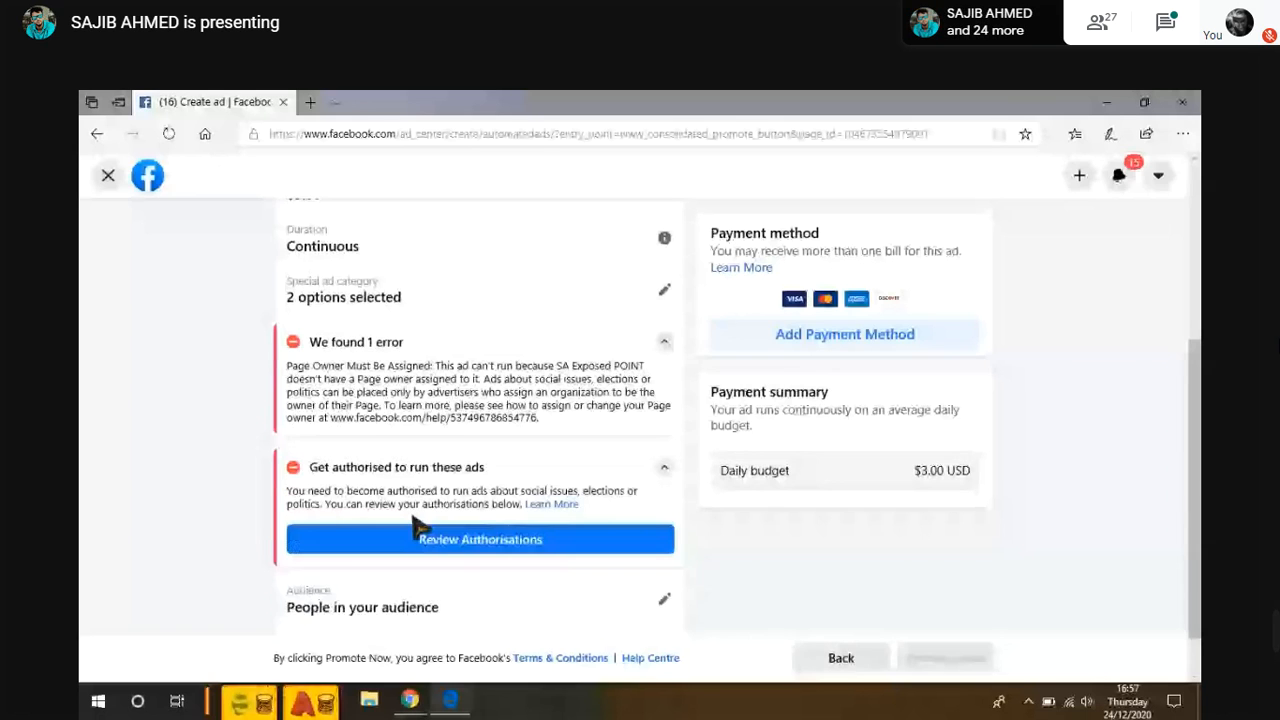
scroll(418, 528, "up", 2)
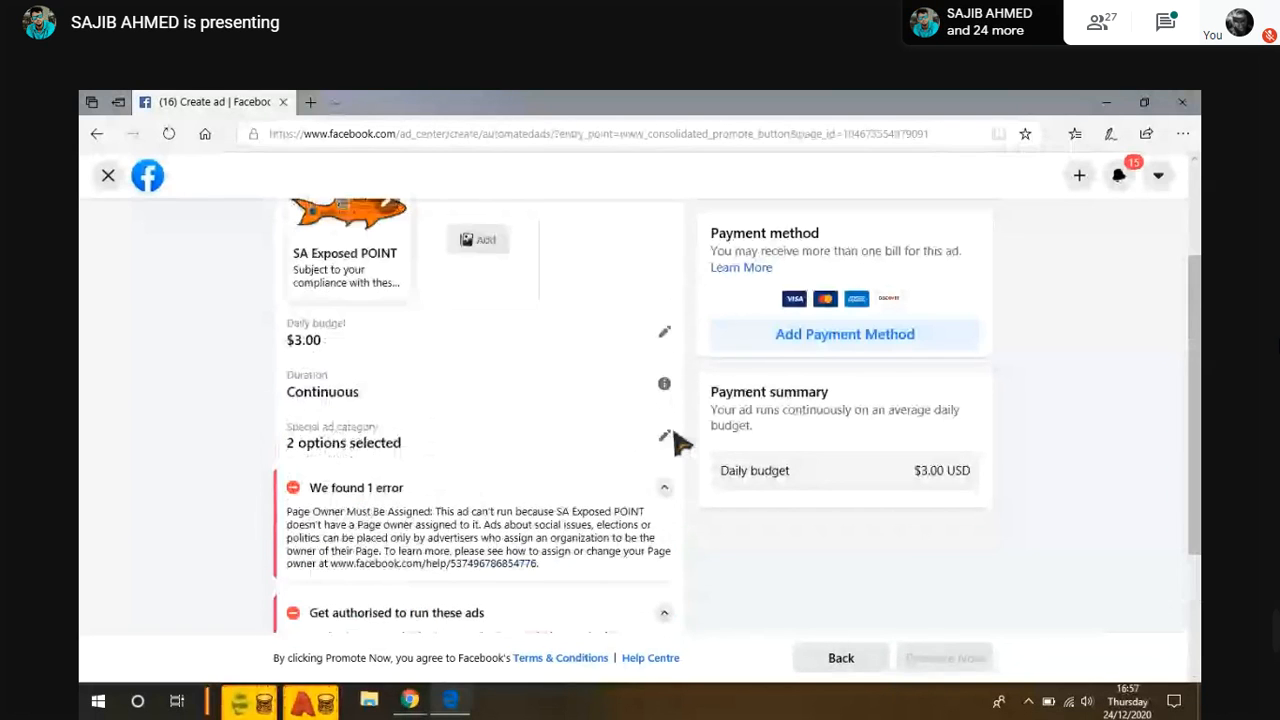
scroll(418, 568, "down", 2)
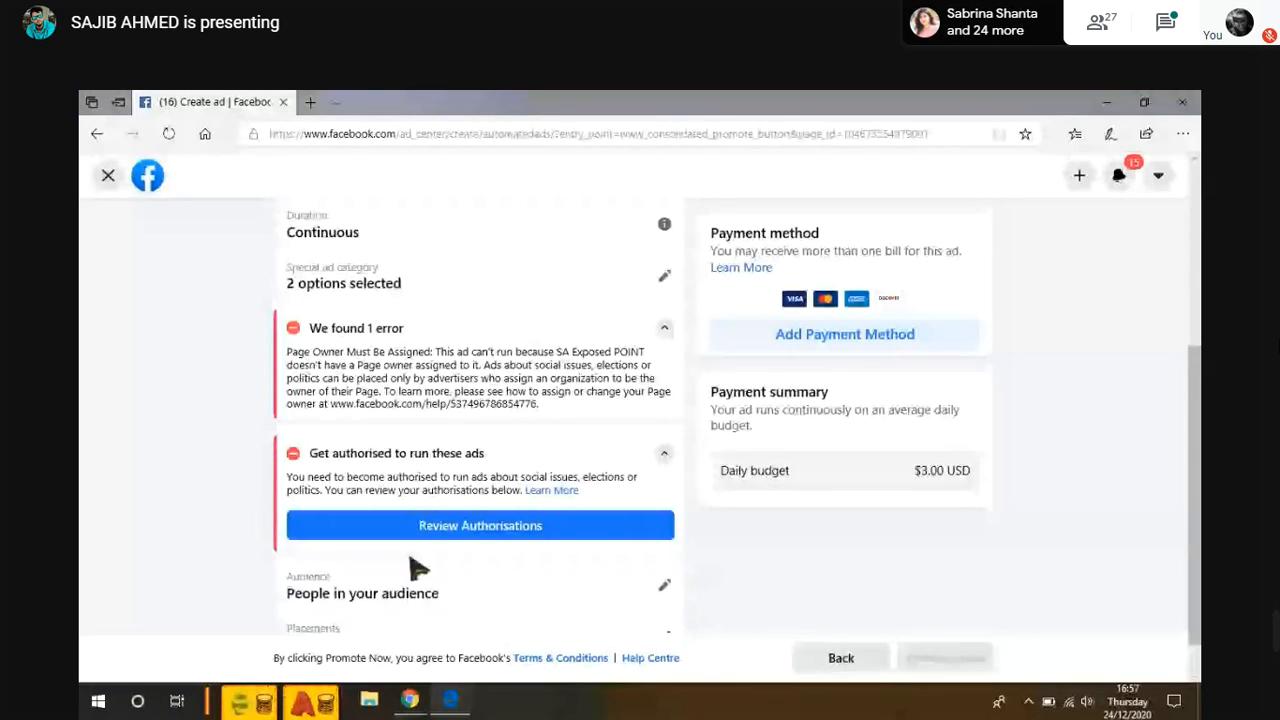
scroll(418, 568, "down", 1)
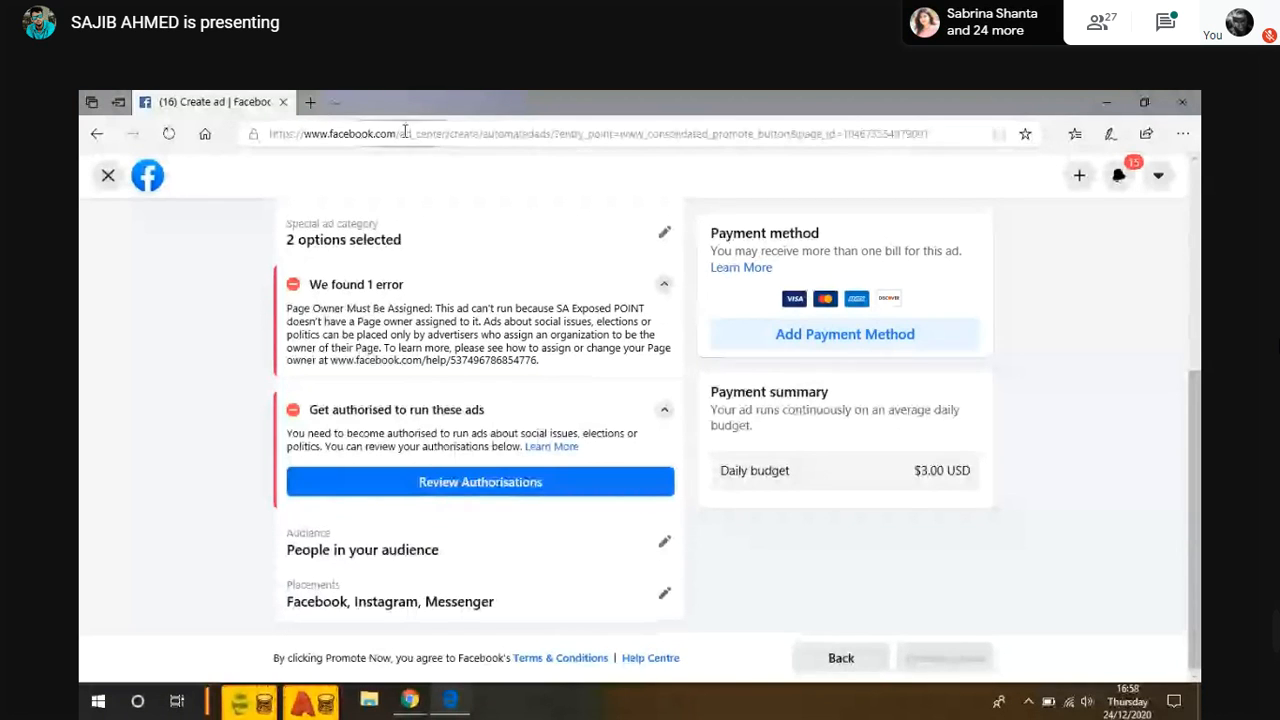
left_click_drag(400, 133, 930, 134)
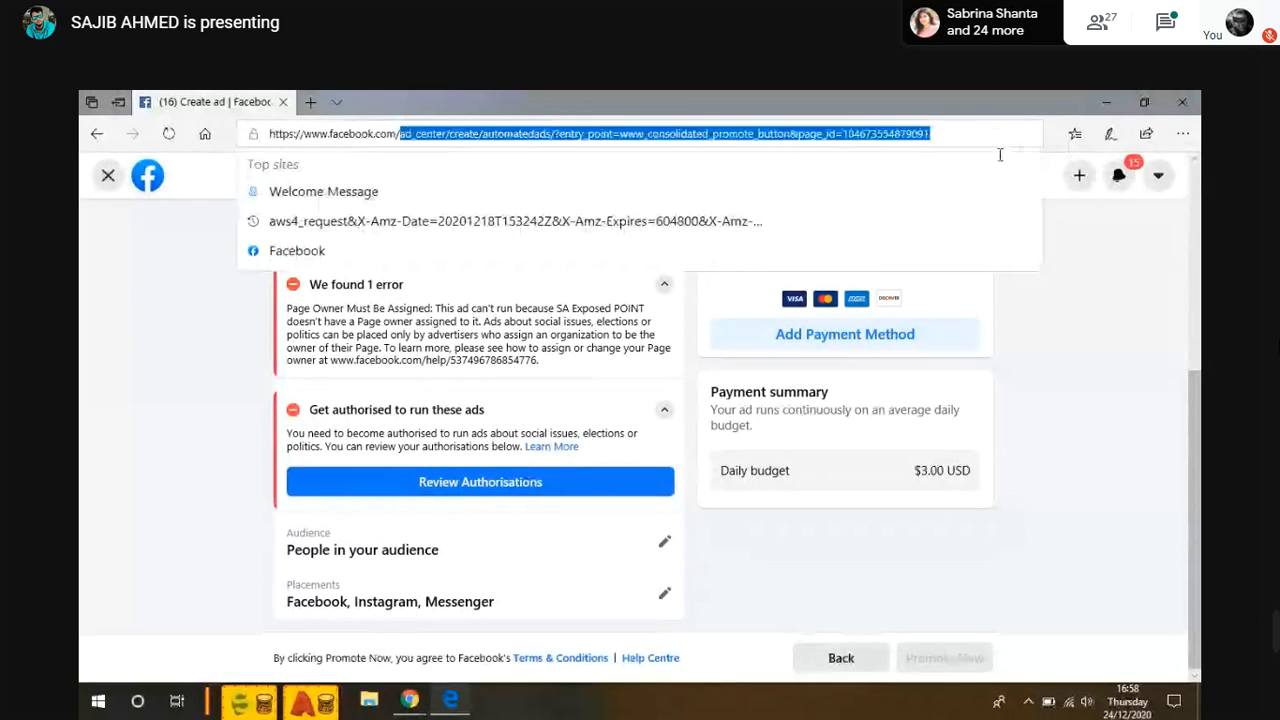
key("BackSpace")
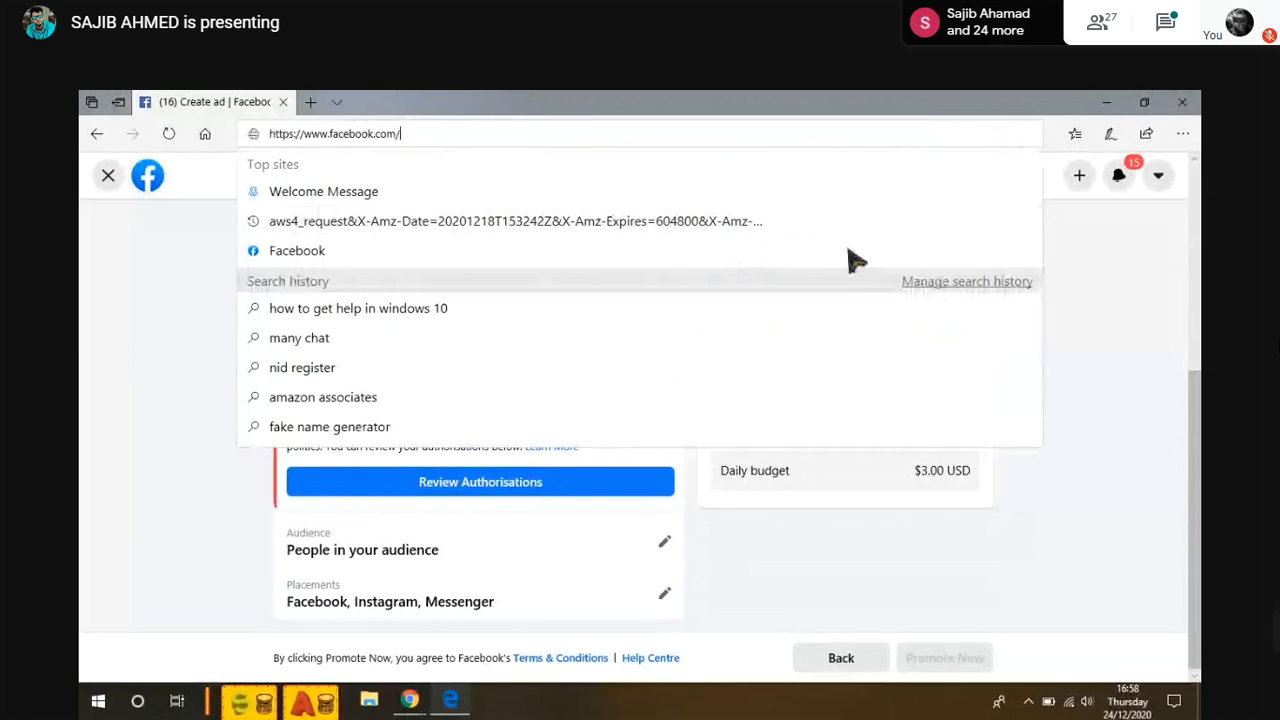
key("ctrl+a")
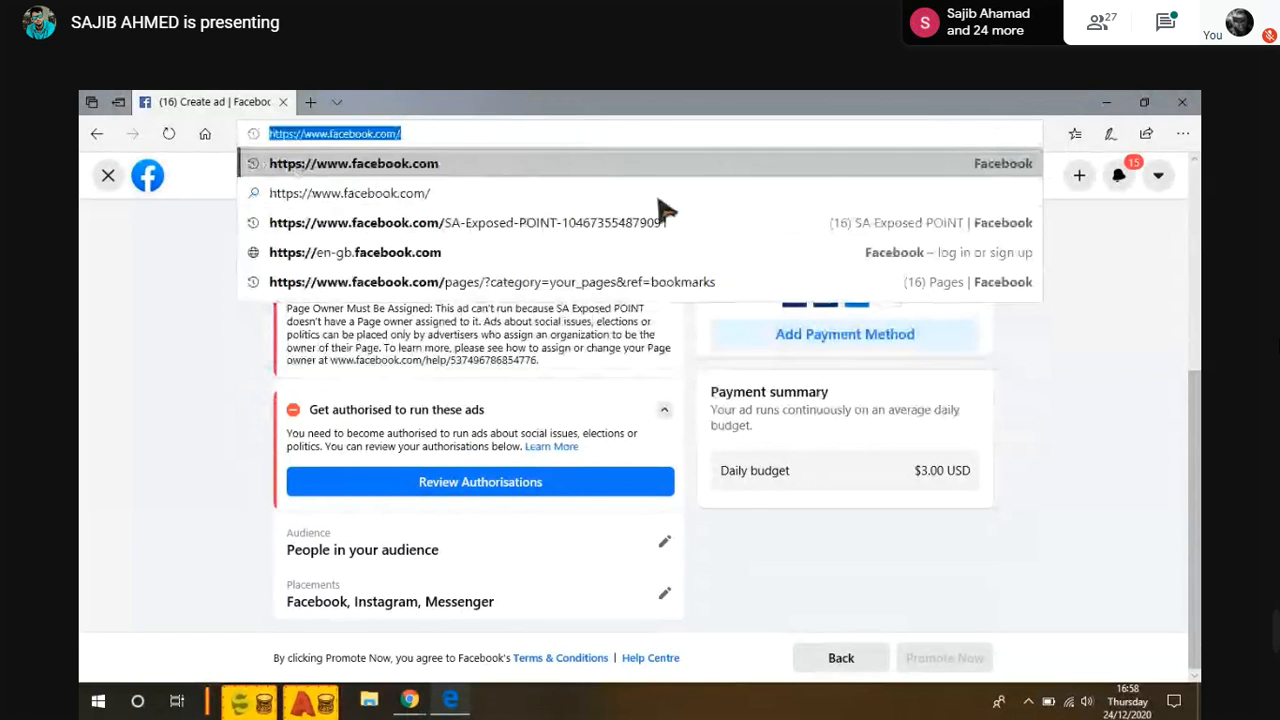
left_click(654, 127)
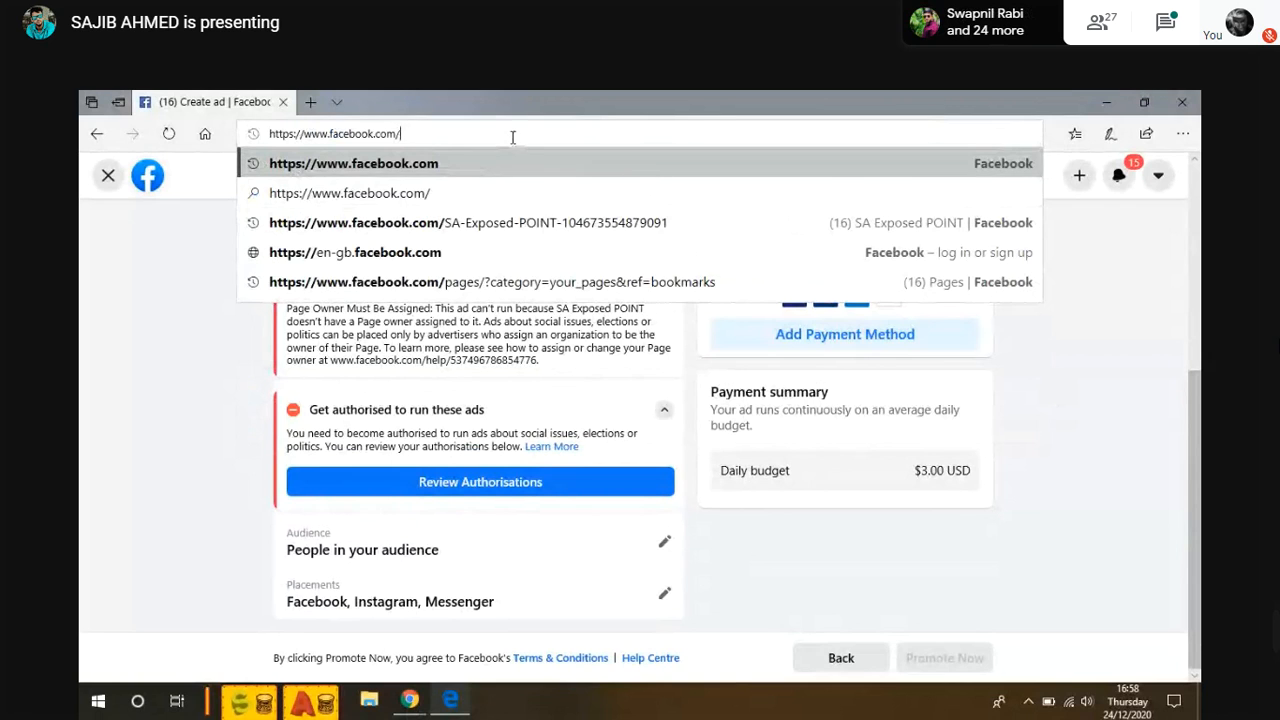
key("BackSpace")
key("Return")
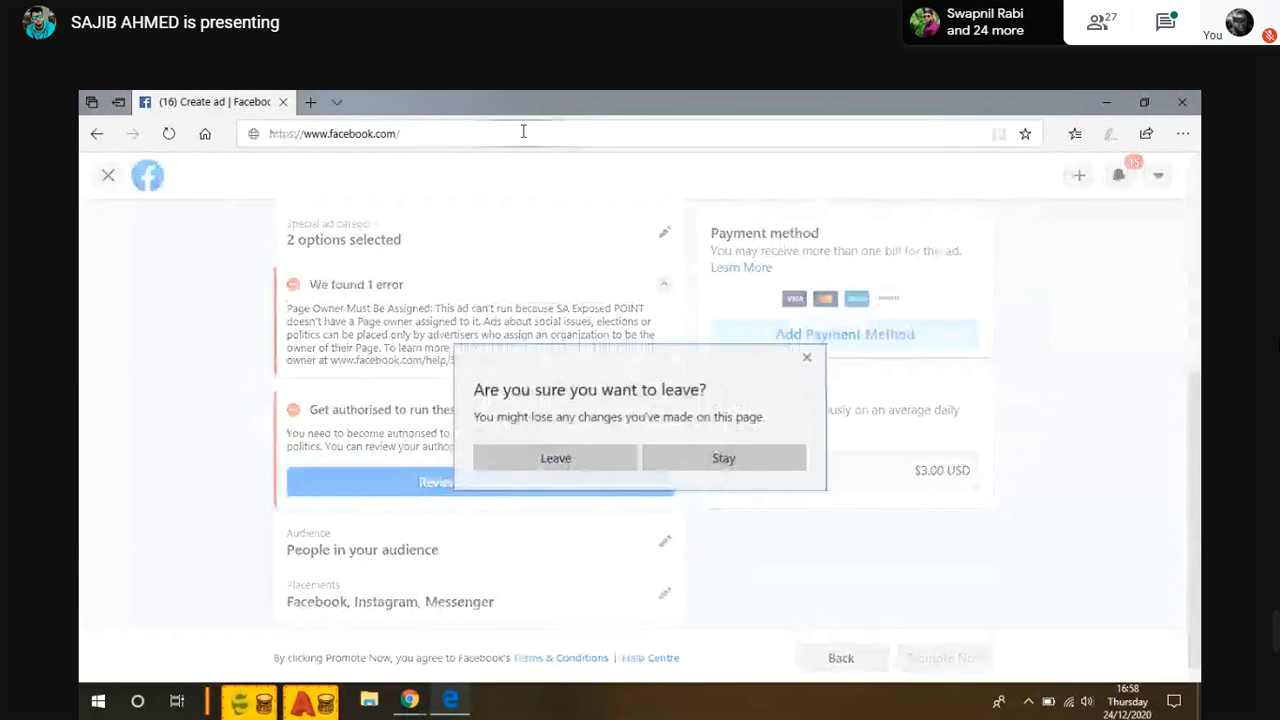
left_click(614, 463)
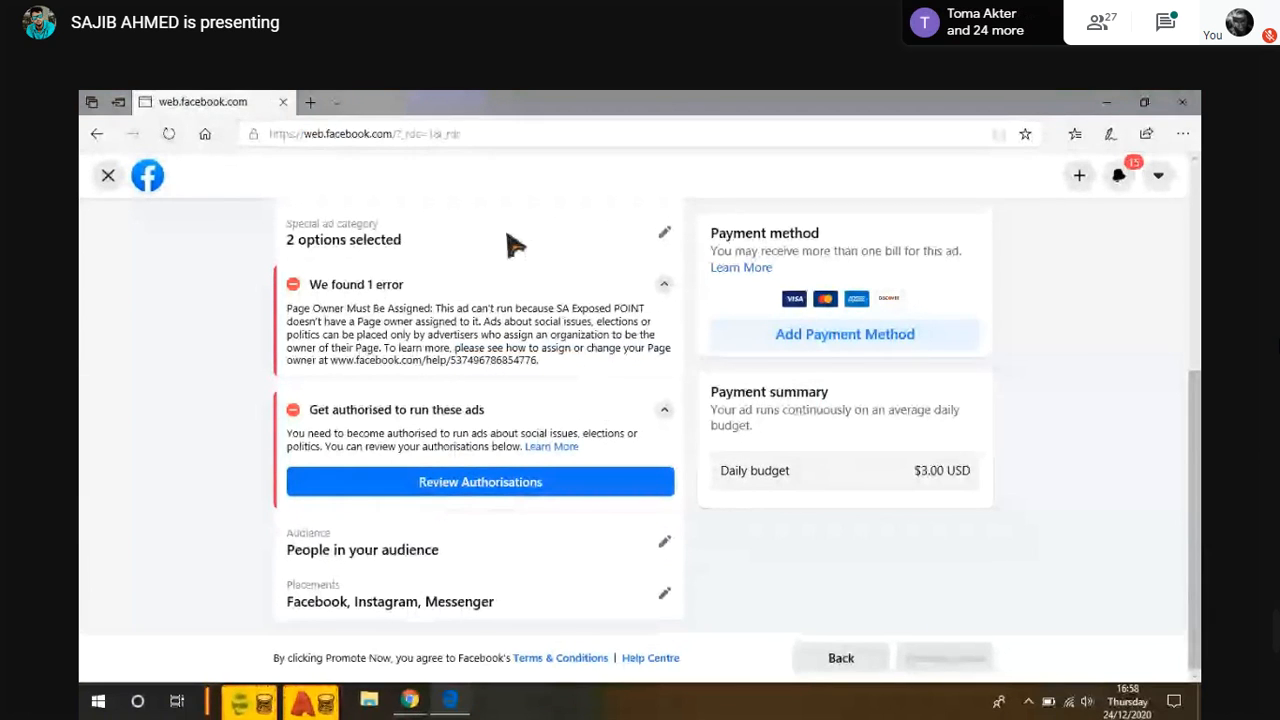
- Load the Facebook home page again by entering facebook.com as the web address
left_click(431, 133)
type("fa")
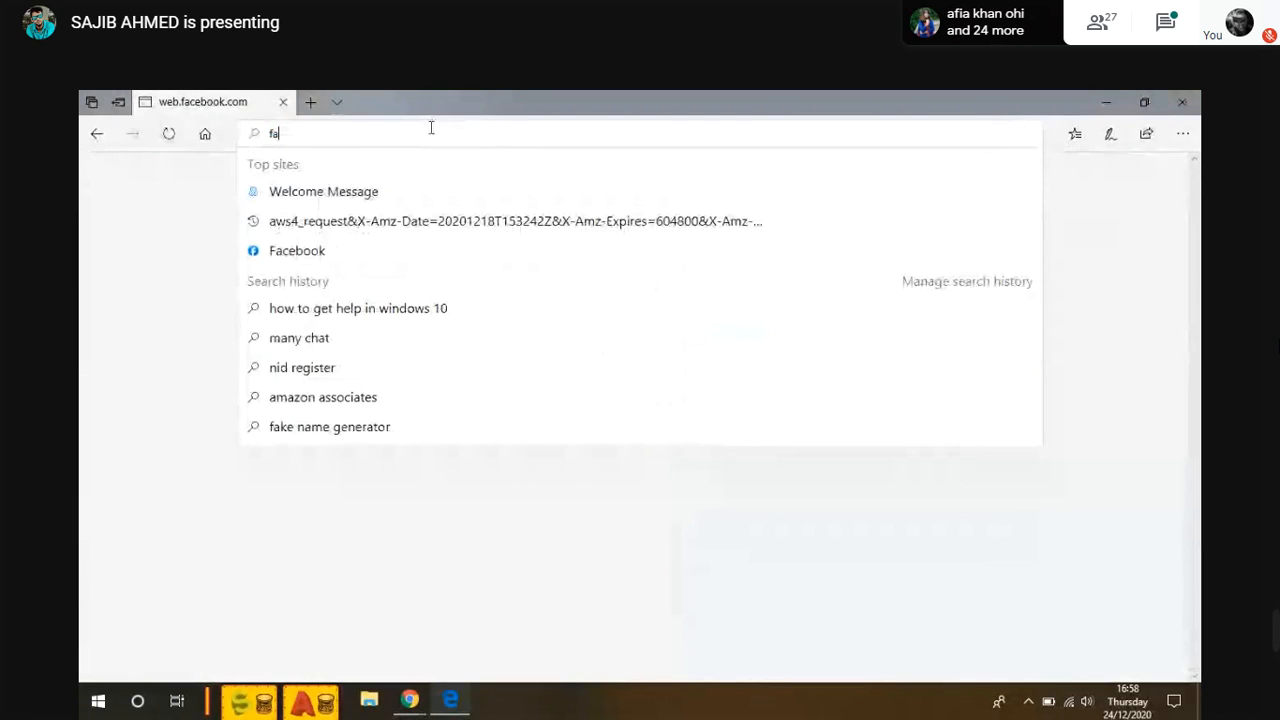
type("ceb")
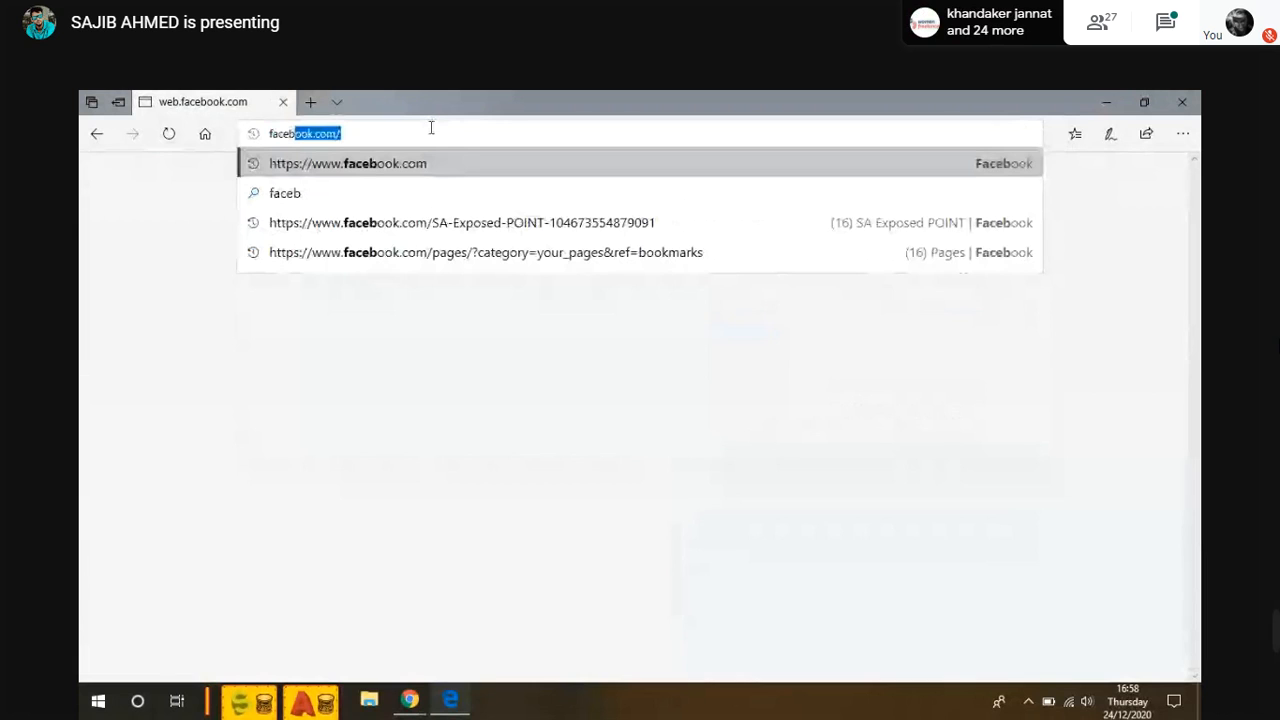
type("ook")
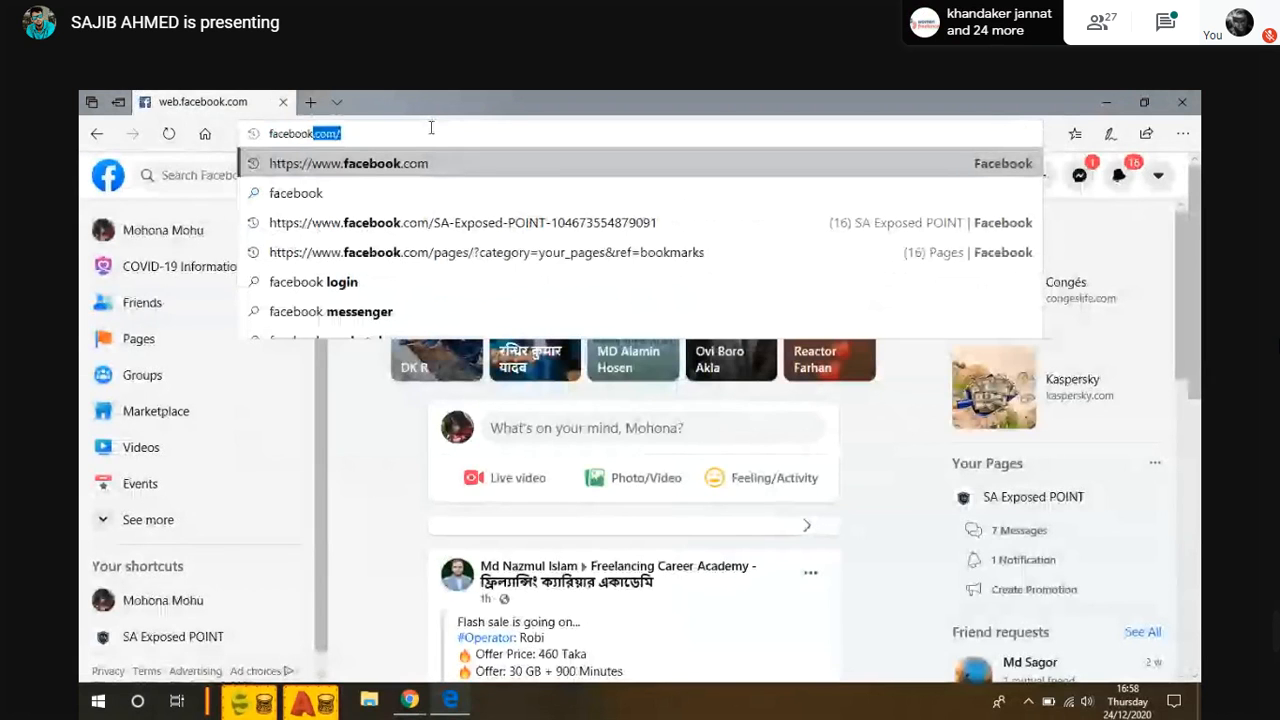
key("Return")
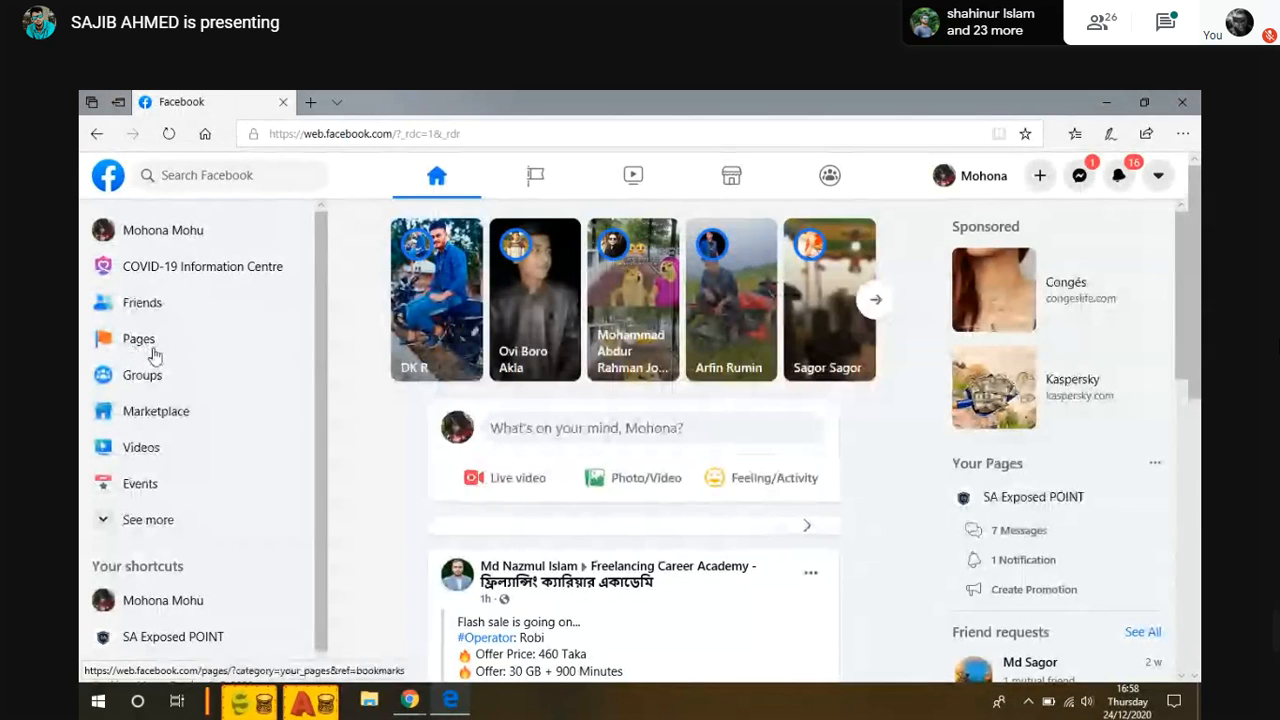
- Open the list of managed Pages and go to the SA Exposed POINT page
left_click(155, 353)
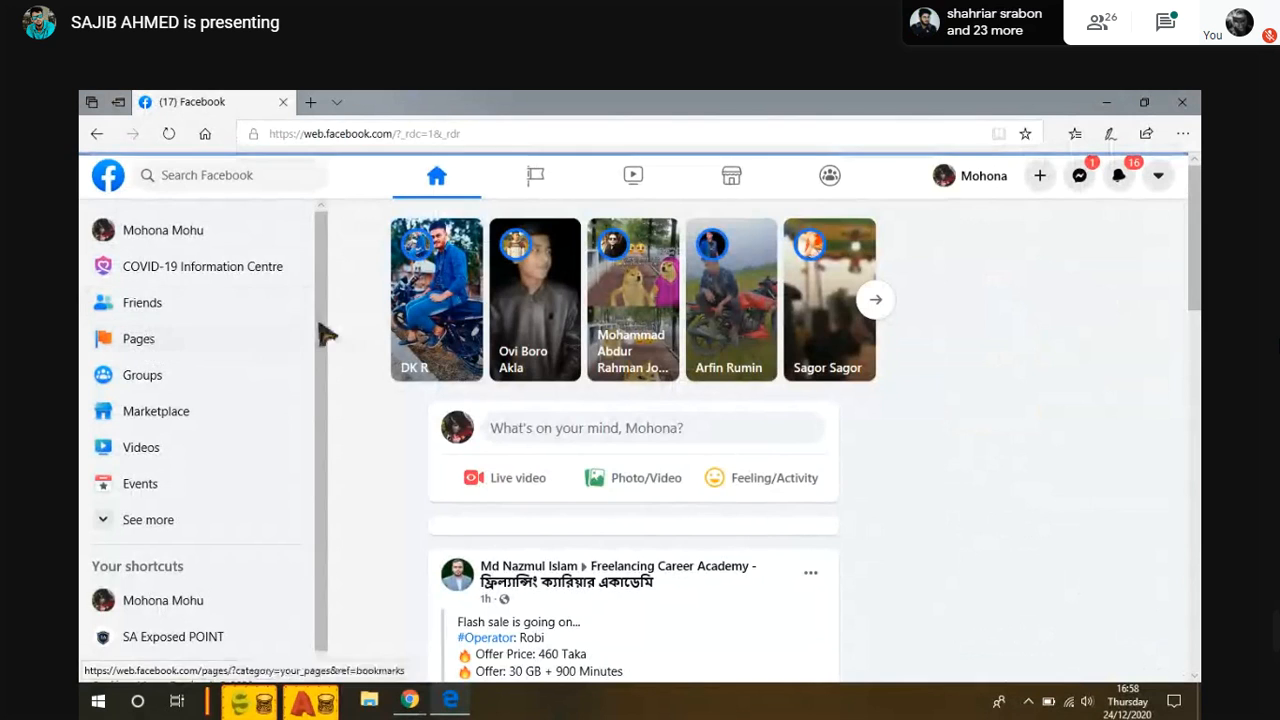
scroll(250, 375, "down", 1)
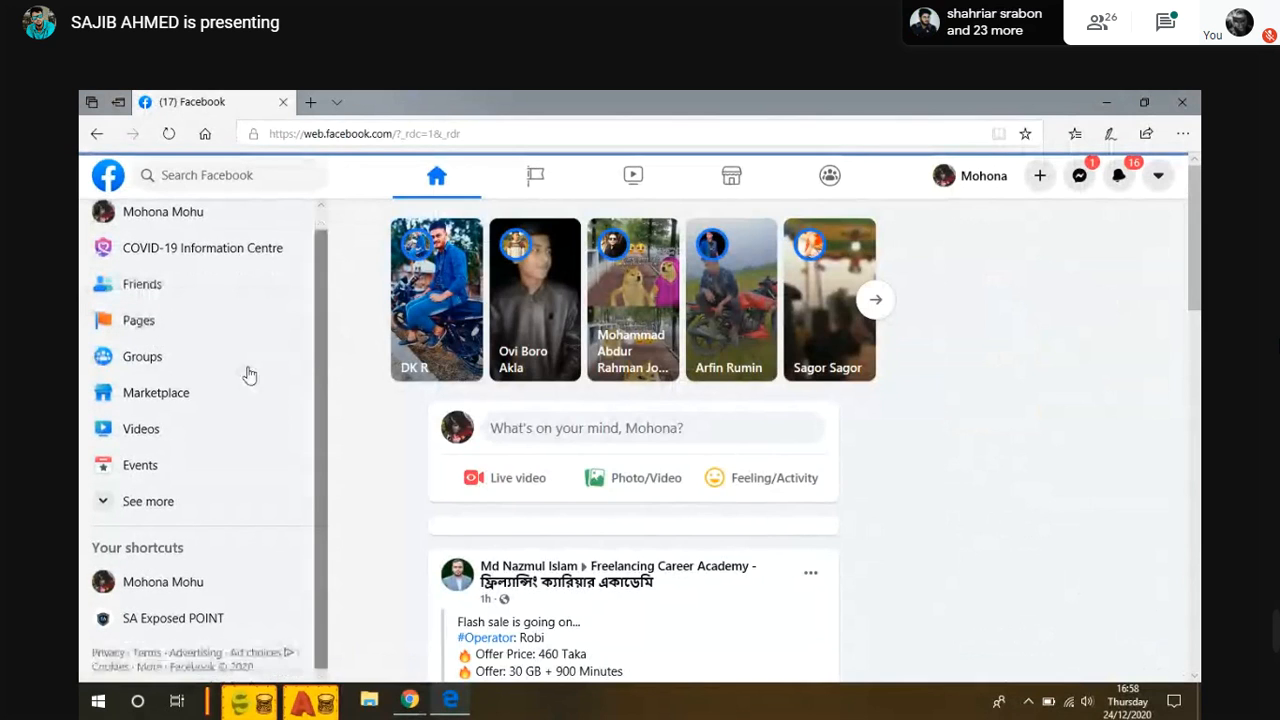
scroll(250, 375, "down", 1)
scroll(246, 371, "down", 1)
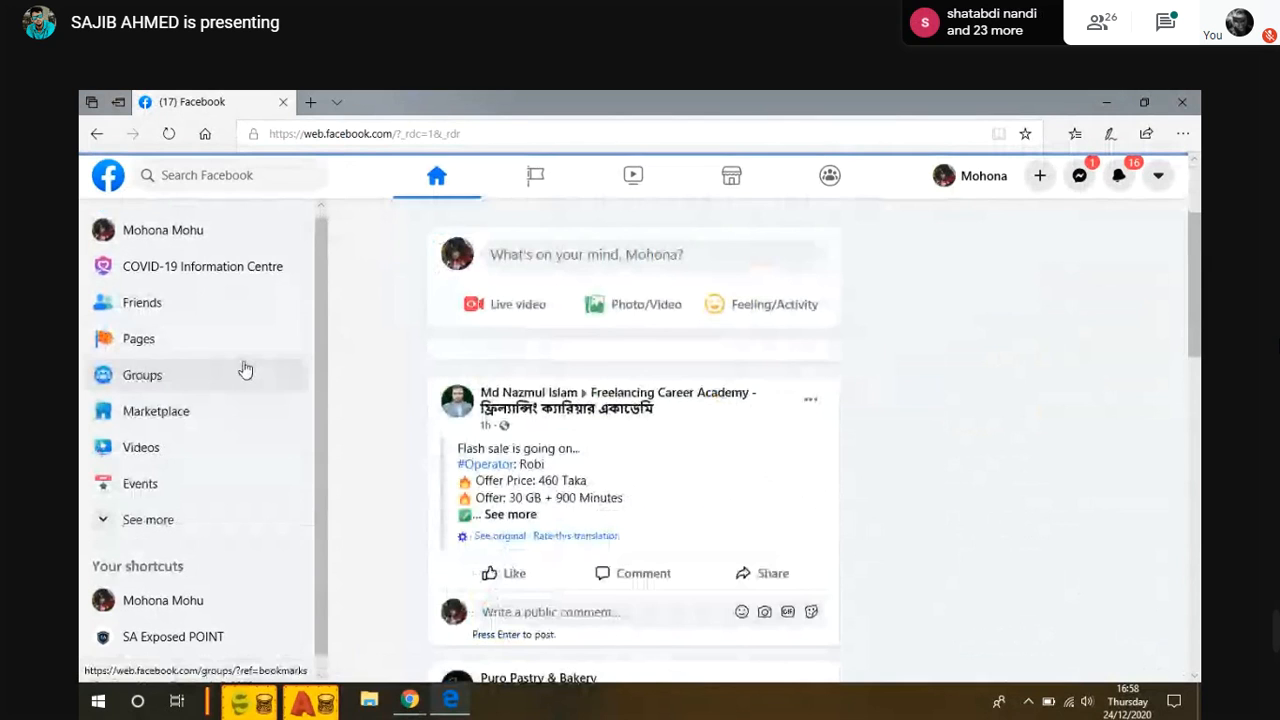
scroll(246, 368, "up", 2)
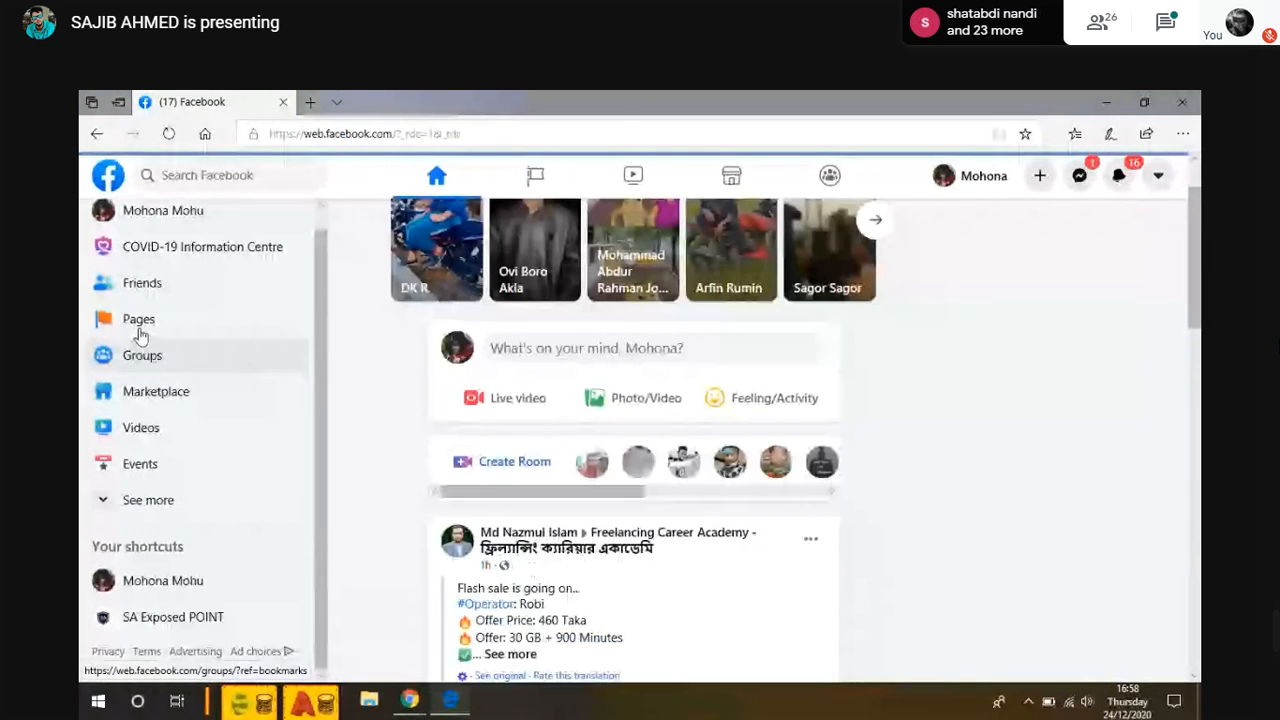
left_click(140, 324)
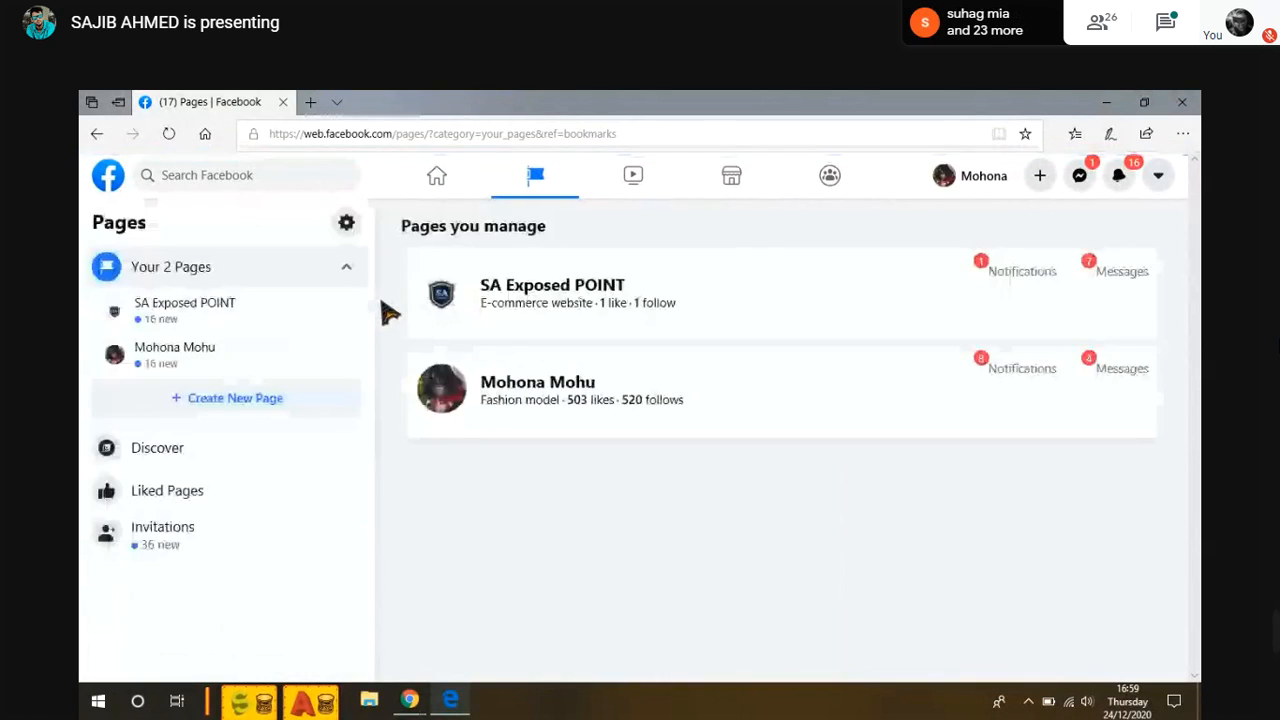
left_click(185, 303)
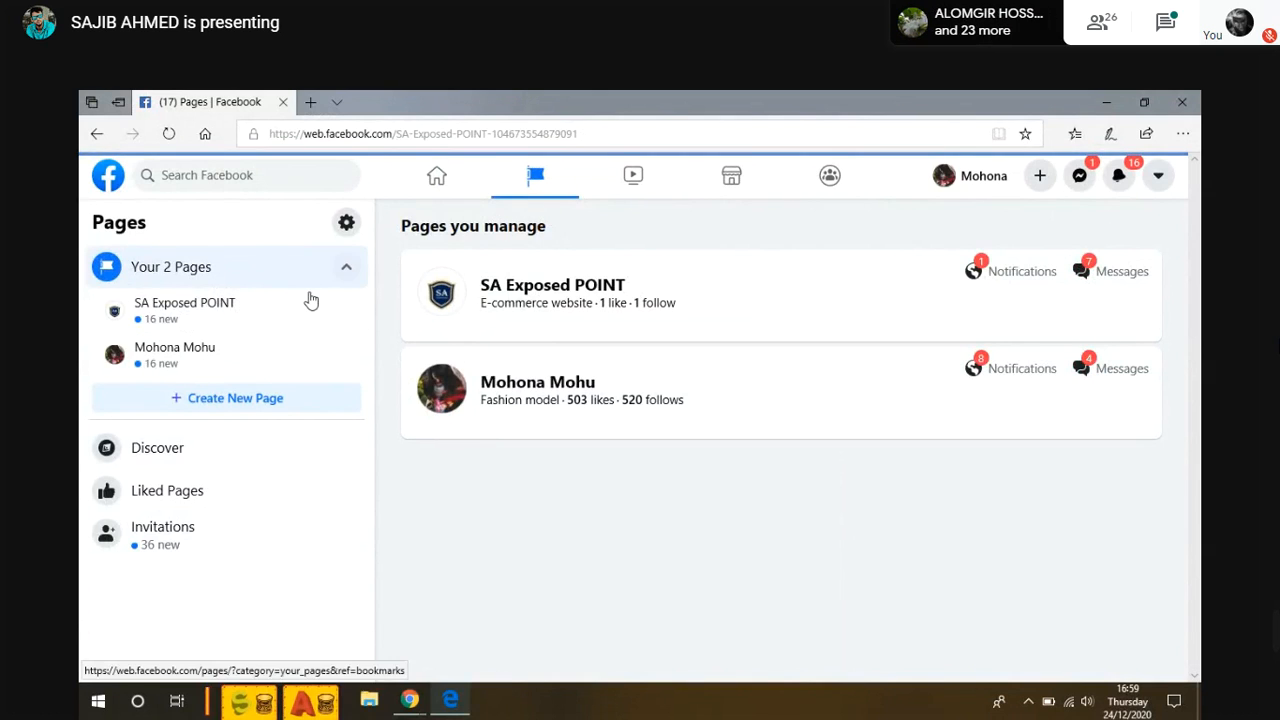
left_click(212, 316)
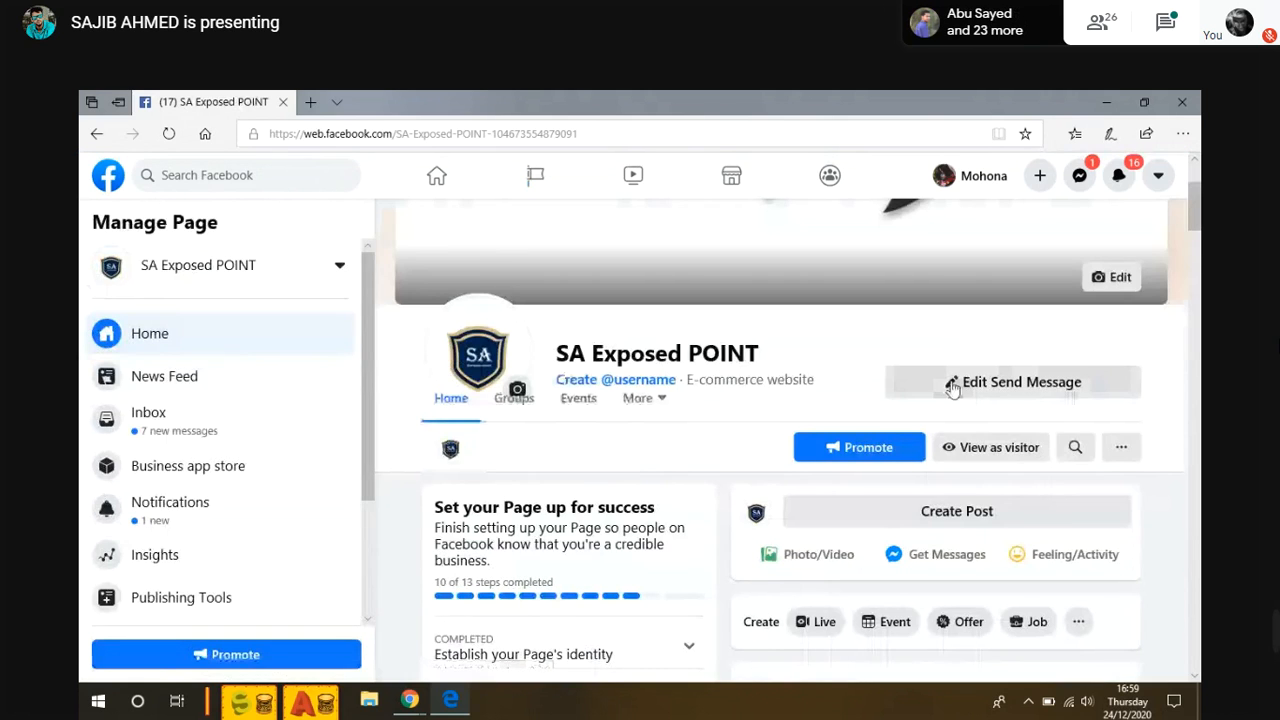
- Start promoting SA Exposed POINT with the "Promote your Page" goal and look through the ad creative, audience, duration and budget settings
left_click(875, 449)
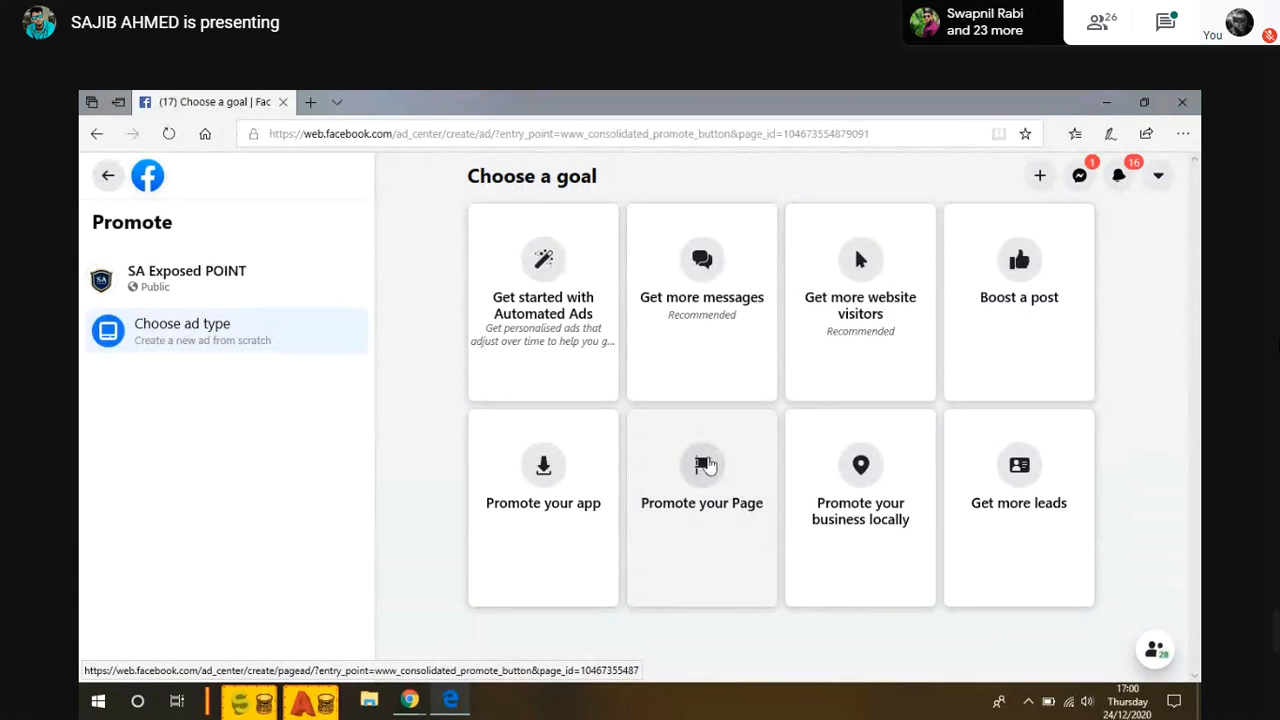
left_click(705, 466)
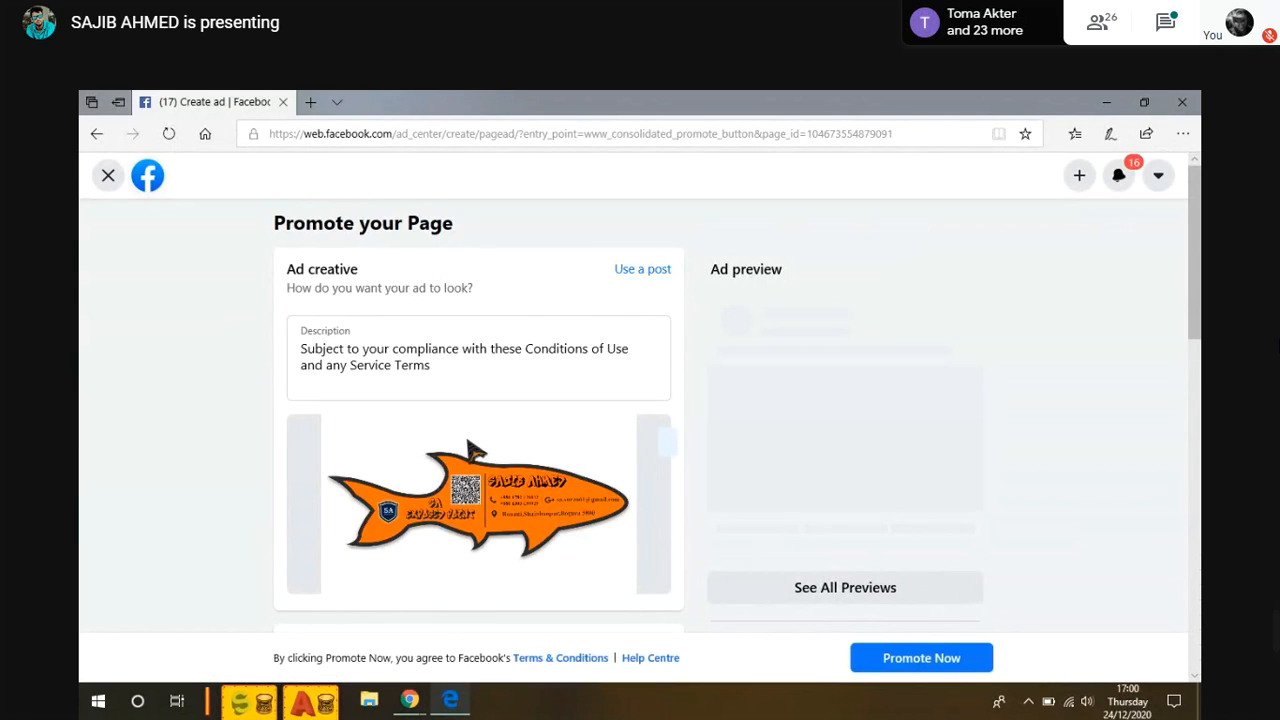
scroll(474, 450, "down", 2)
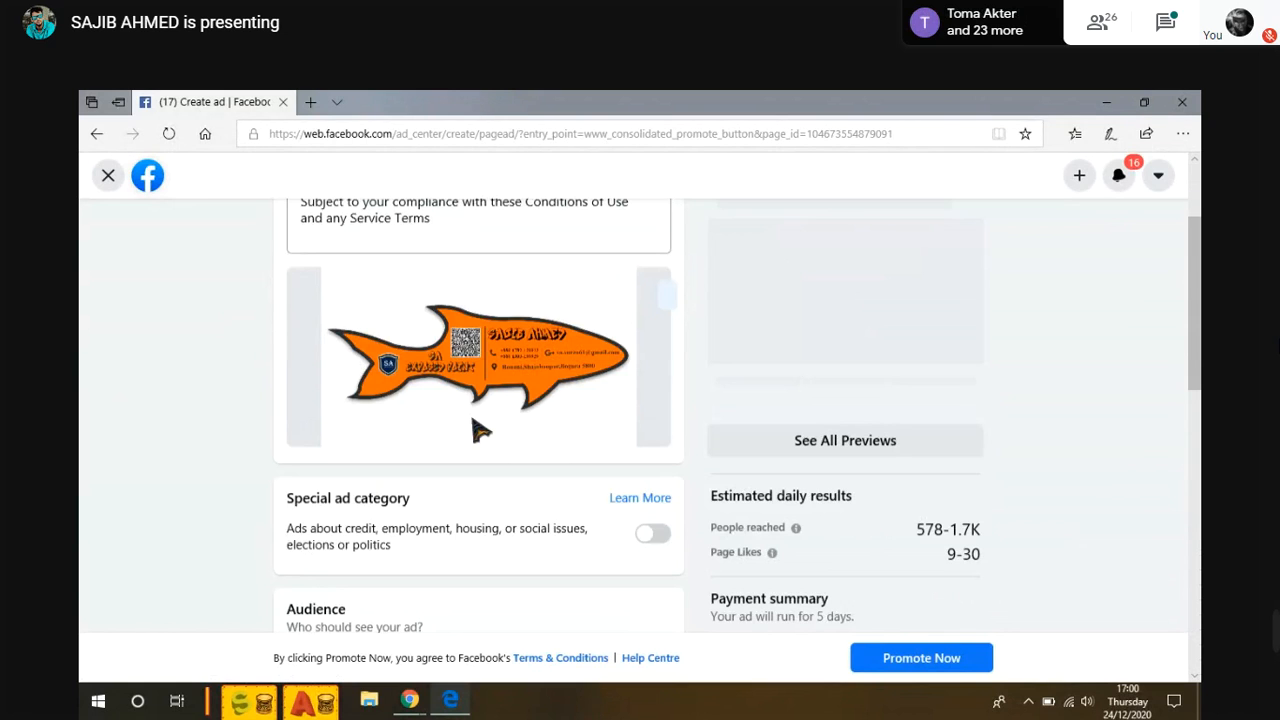
scroll(480, 430, "down", 10)
scroll(523, 463, "up", 6)
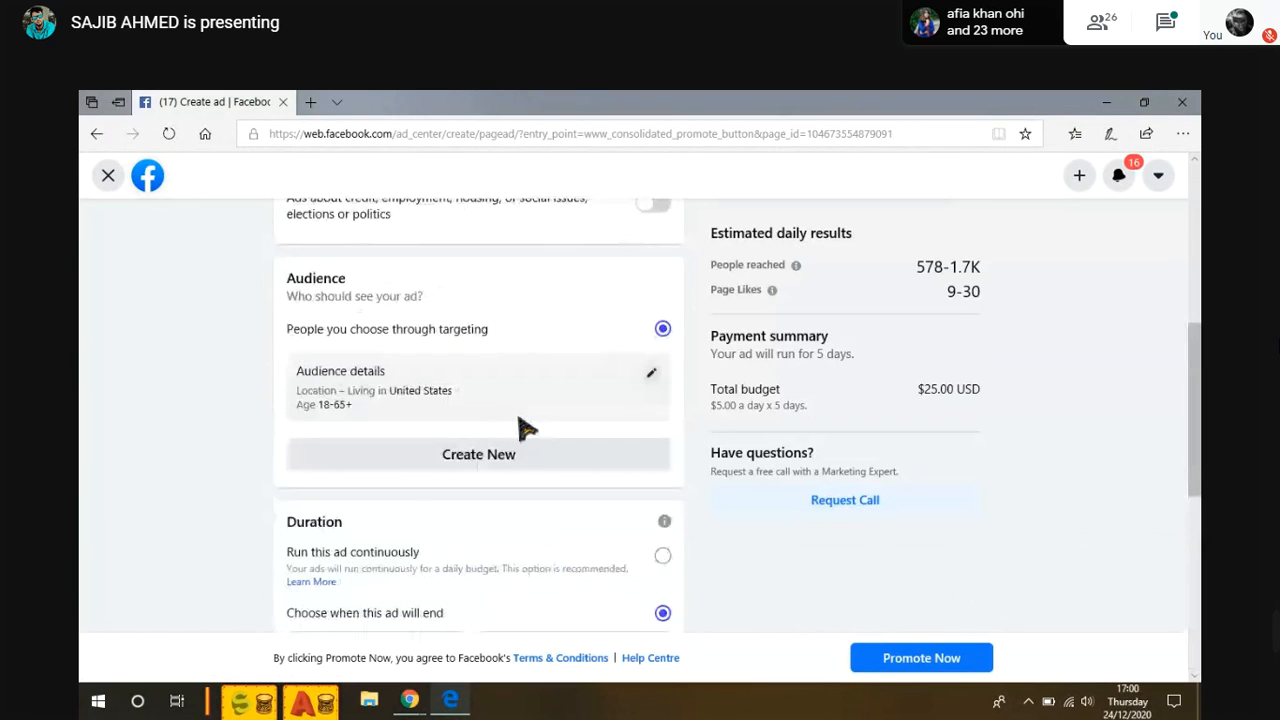
scroll(523, 430, "down", 5)
scroll(525, 435, "up", 5)
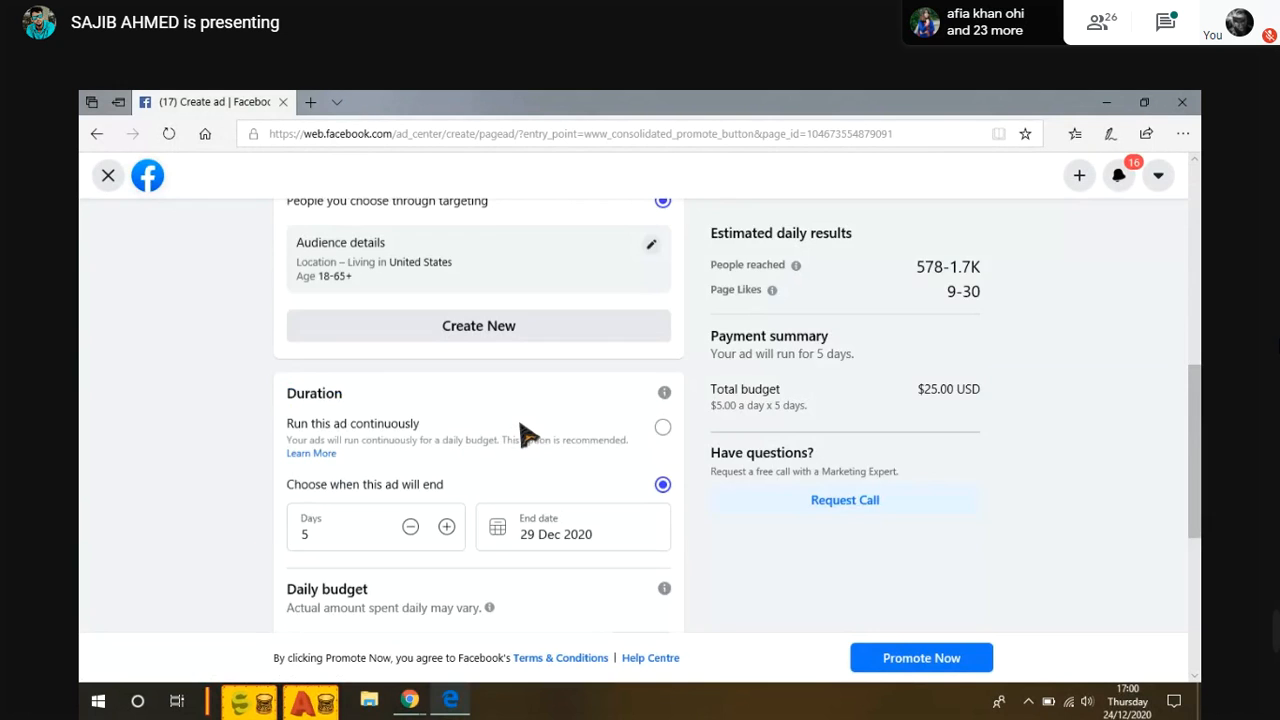
- Review the Promote your Page ad creative, comparing the description text with the SA Exposed POINT ad preview
scroll(527, 435, "up", 8)
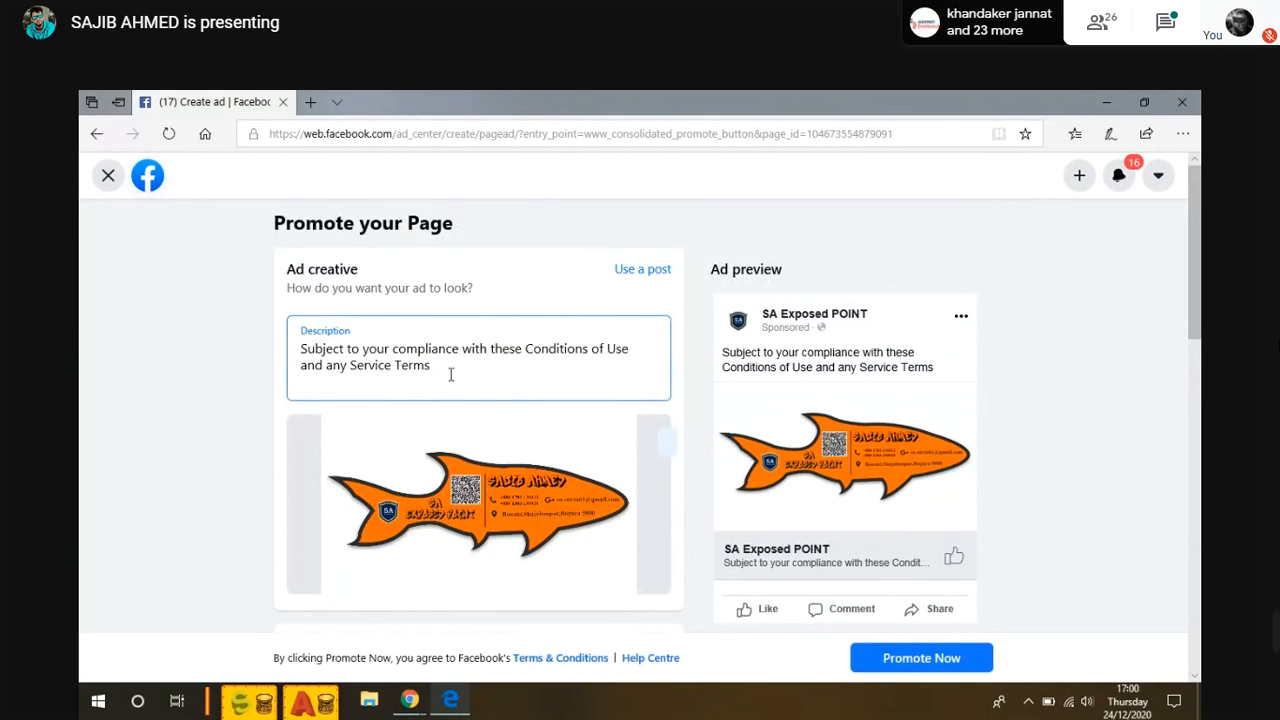
left_click_drag(402, 367, 268, 354)
left_click(433, 368)
left_click_drag(433, 369, 298, 360)
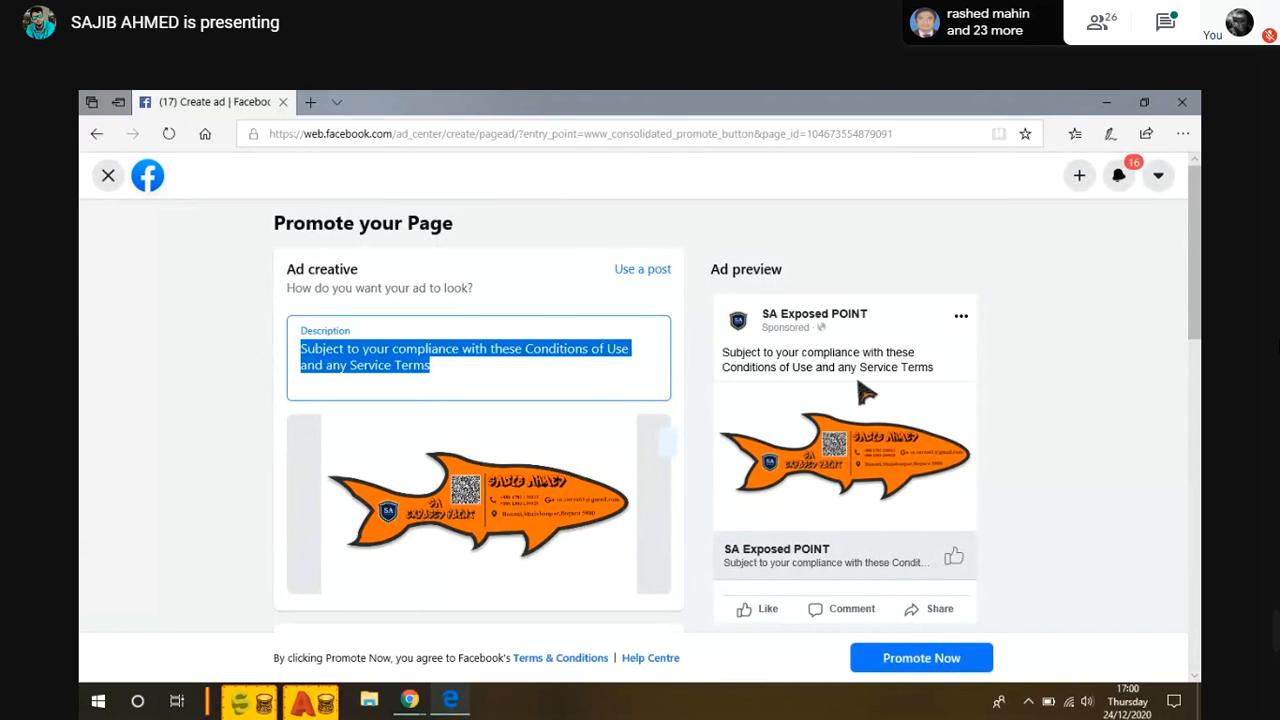
left_click(769, 312)
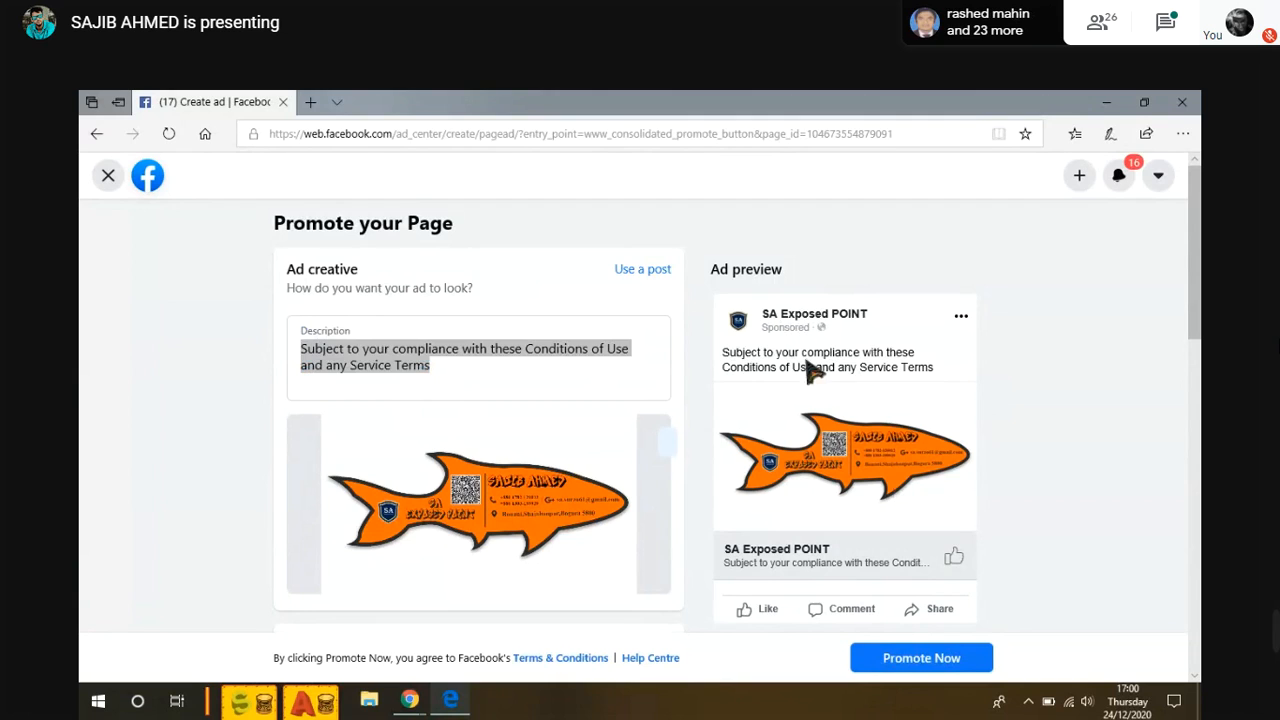
left_click(620, 330)
left_click(738, 310)
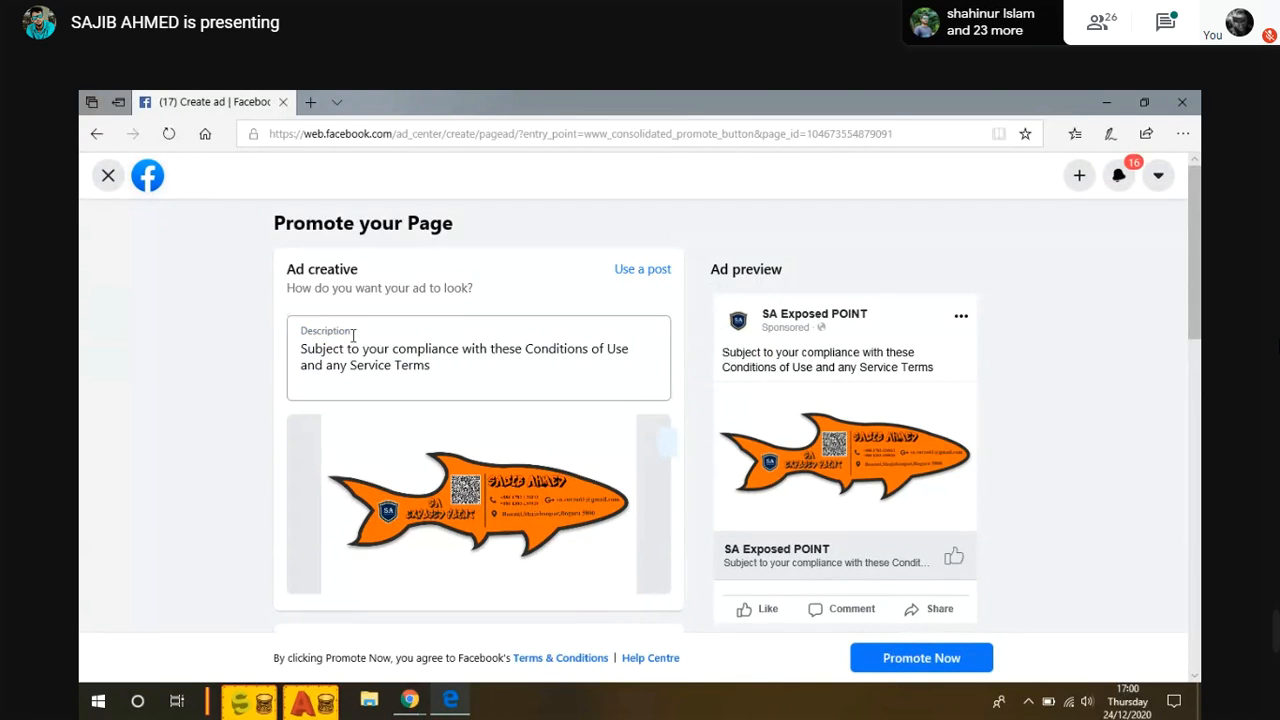
left_click_drag(302, 347, 437, 372)
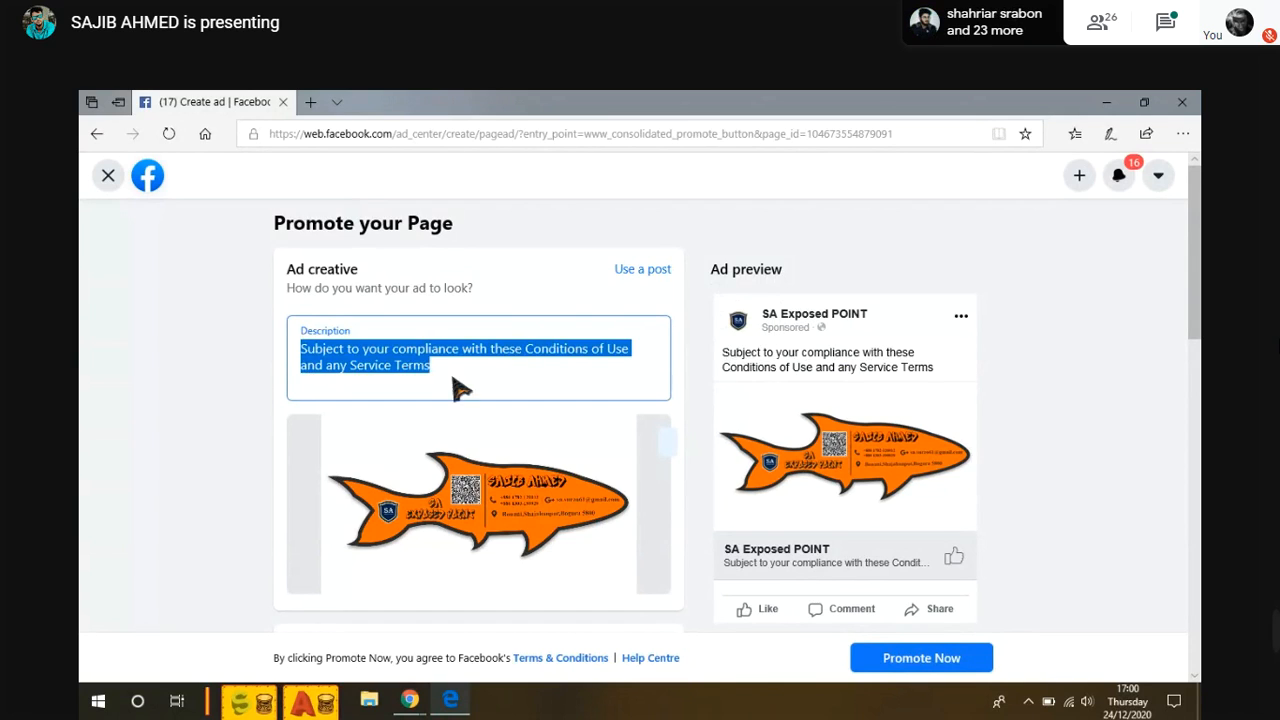
left_click(467, 377)
key("ctrl+a")
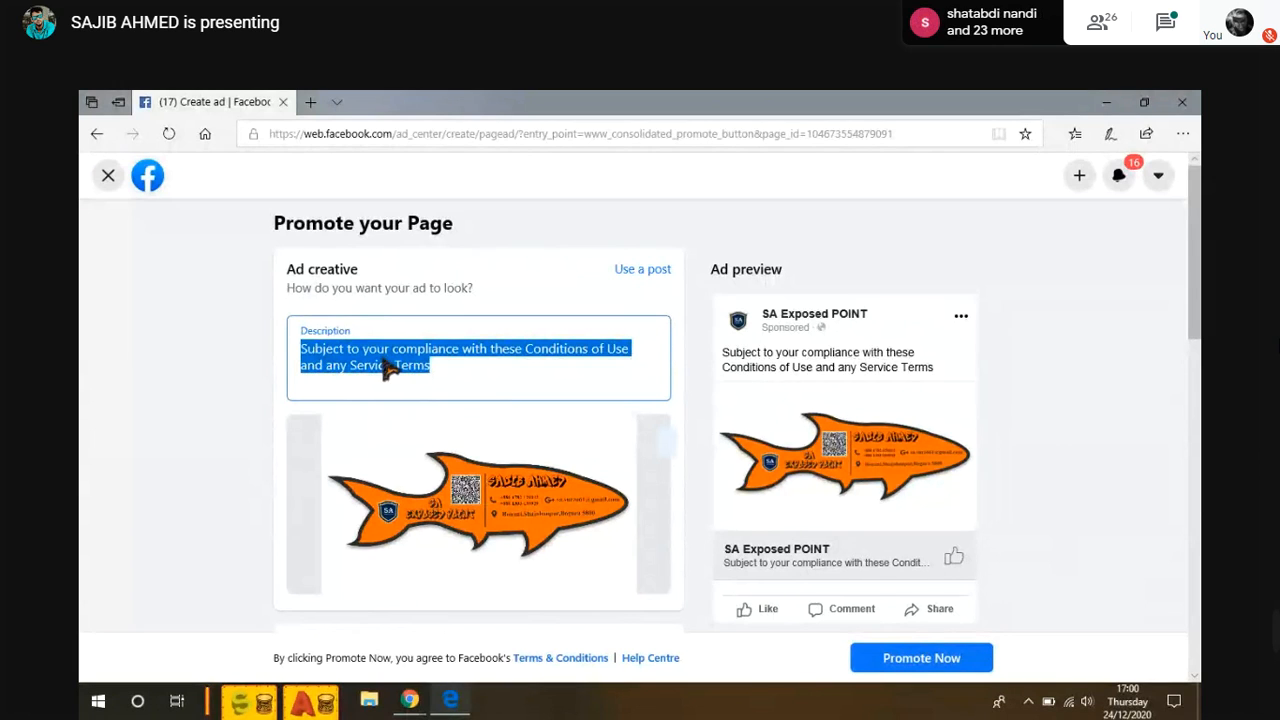
left_click(957, 561)
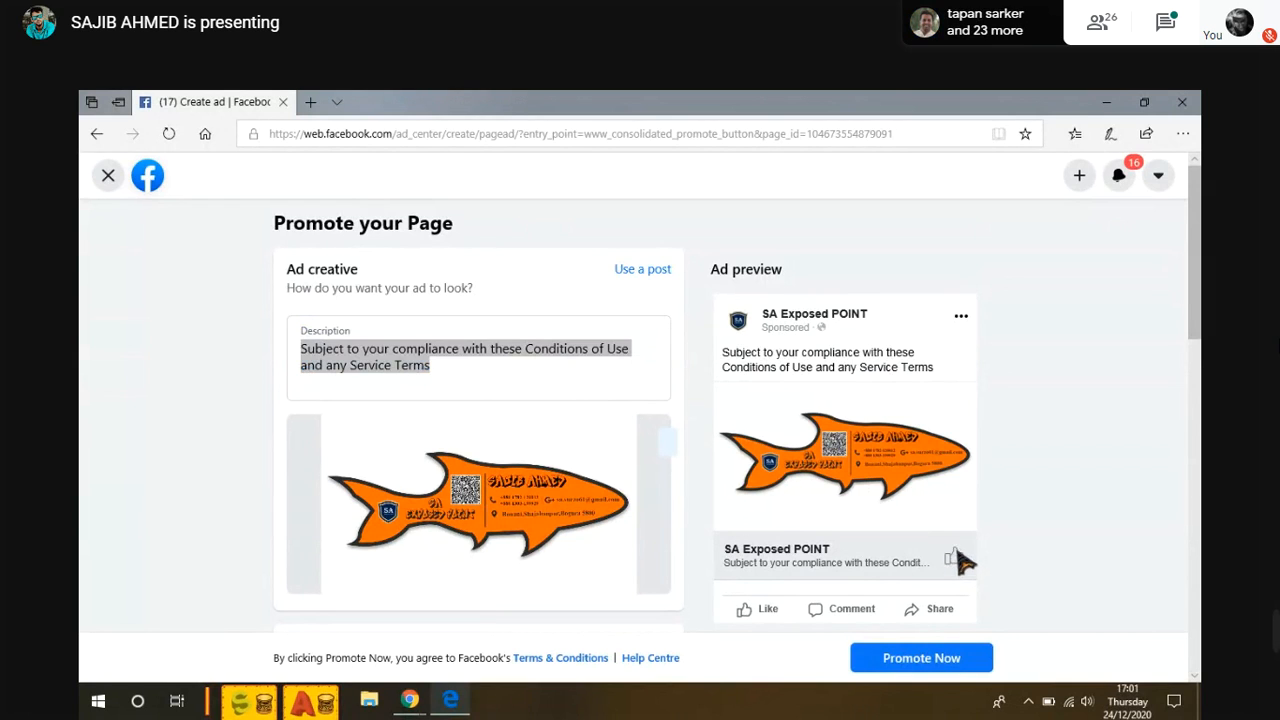
left_click(461, 367)
left_click_drag(450, 369, 282, 348)
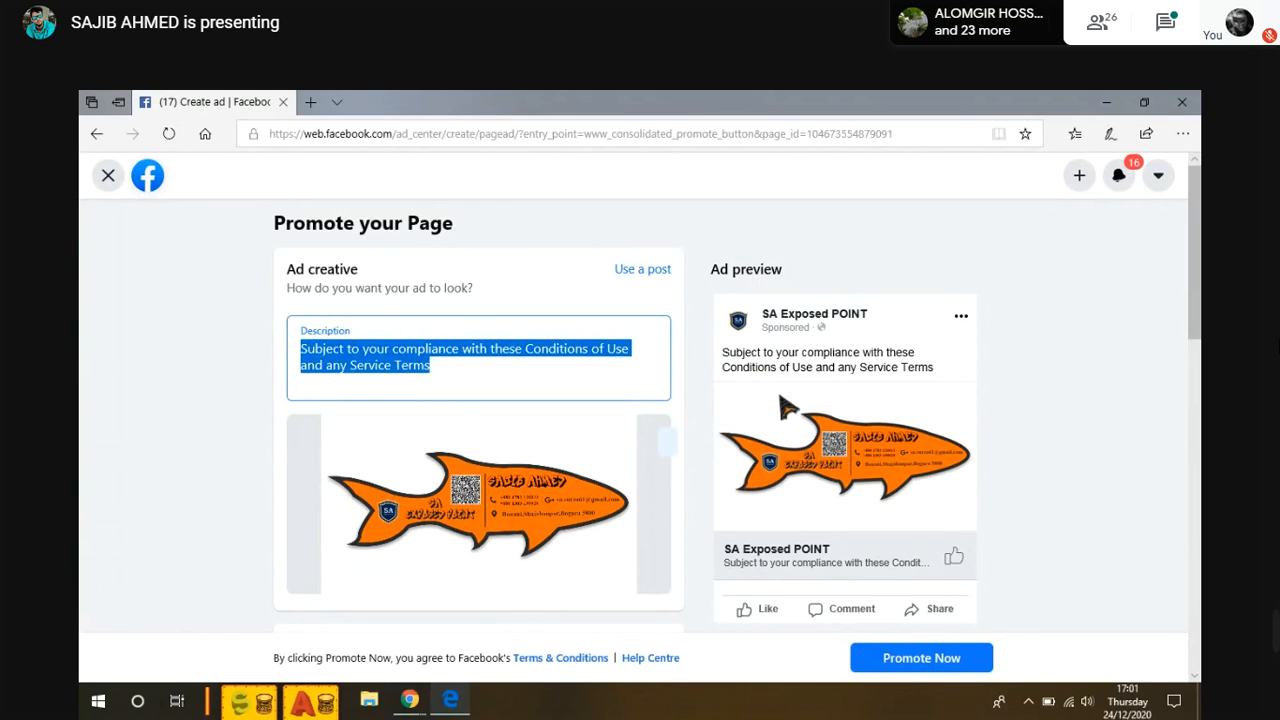
left_click(454, 385)
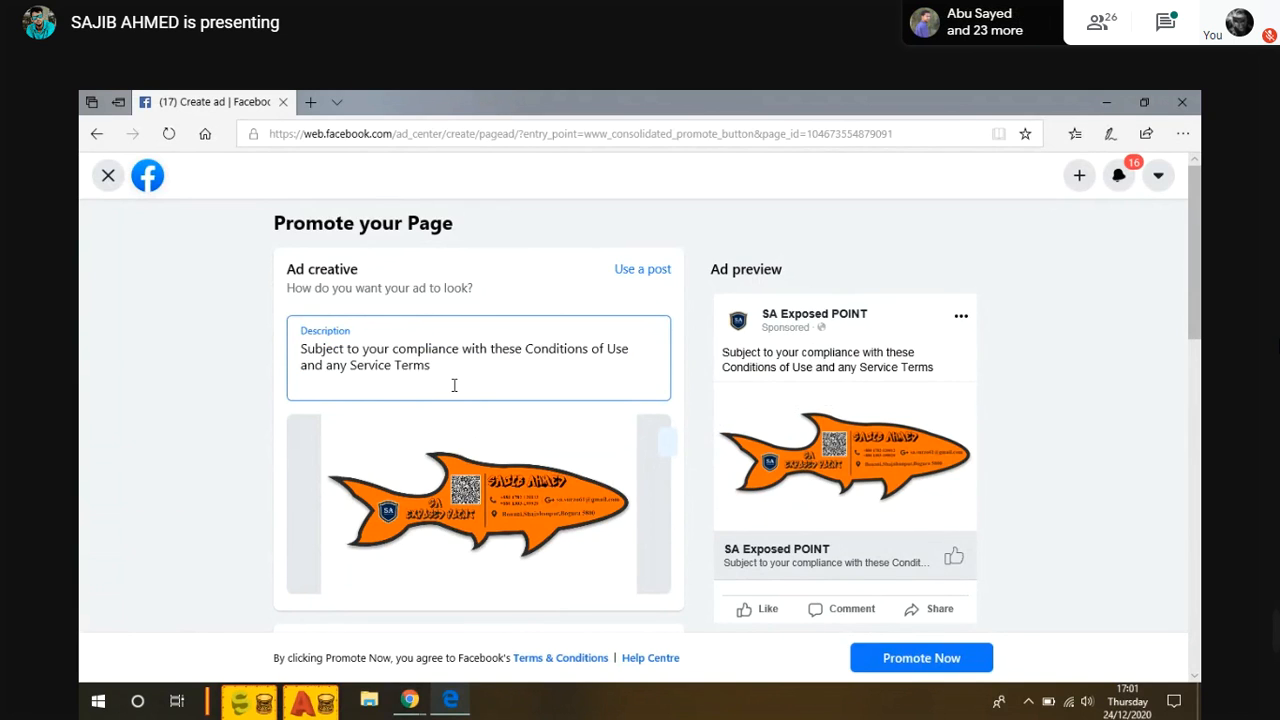
left_click_drag(431, 368, 286, 357)
- Open the ad's audience details for editing and look over the gender, age, location and detailed targeting options
scroll(510, 355, "down", 1)
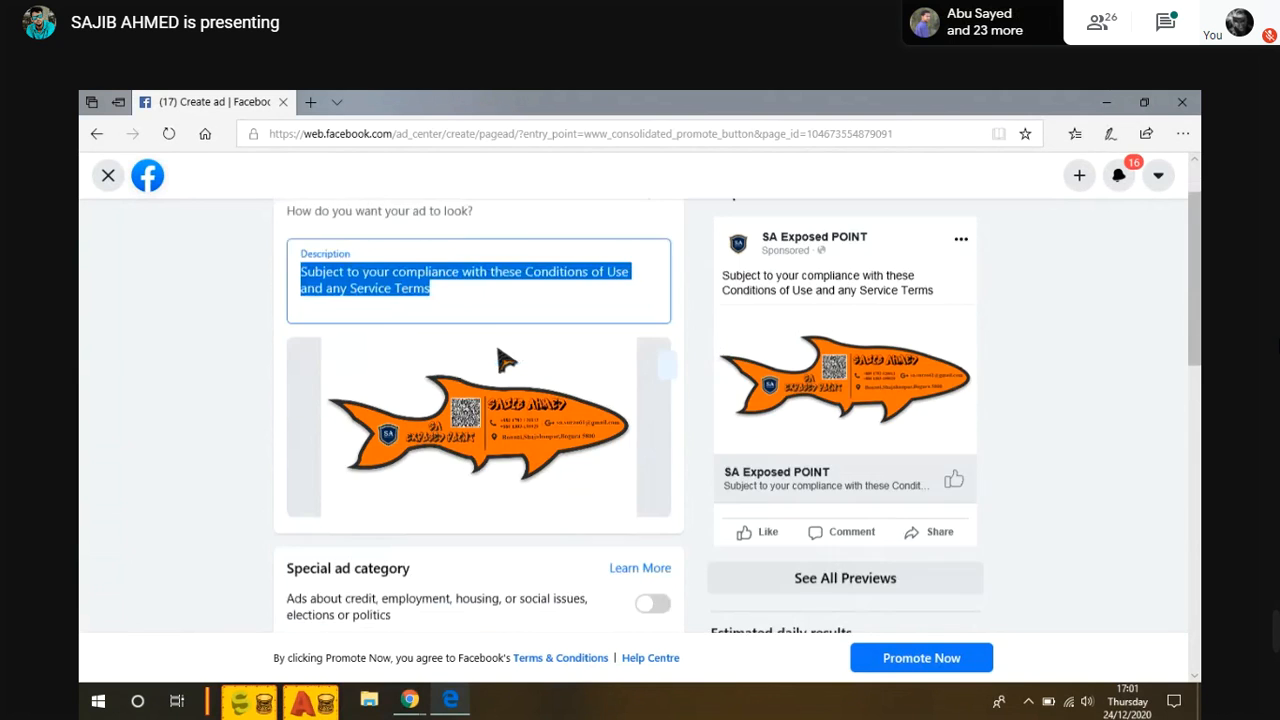
scroll(470, 430, "down", 1)
scroll(514, 523, "down", 1)
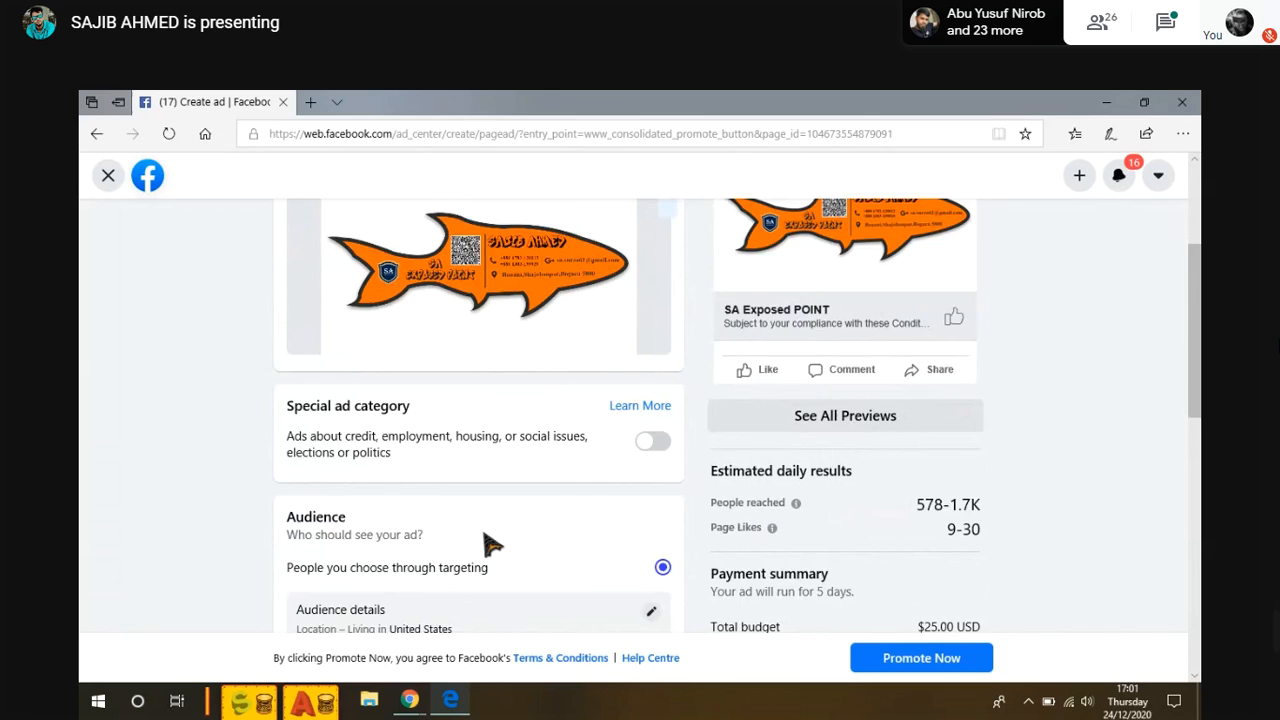
scroll(486, 537, "down", 1)
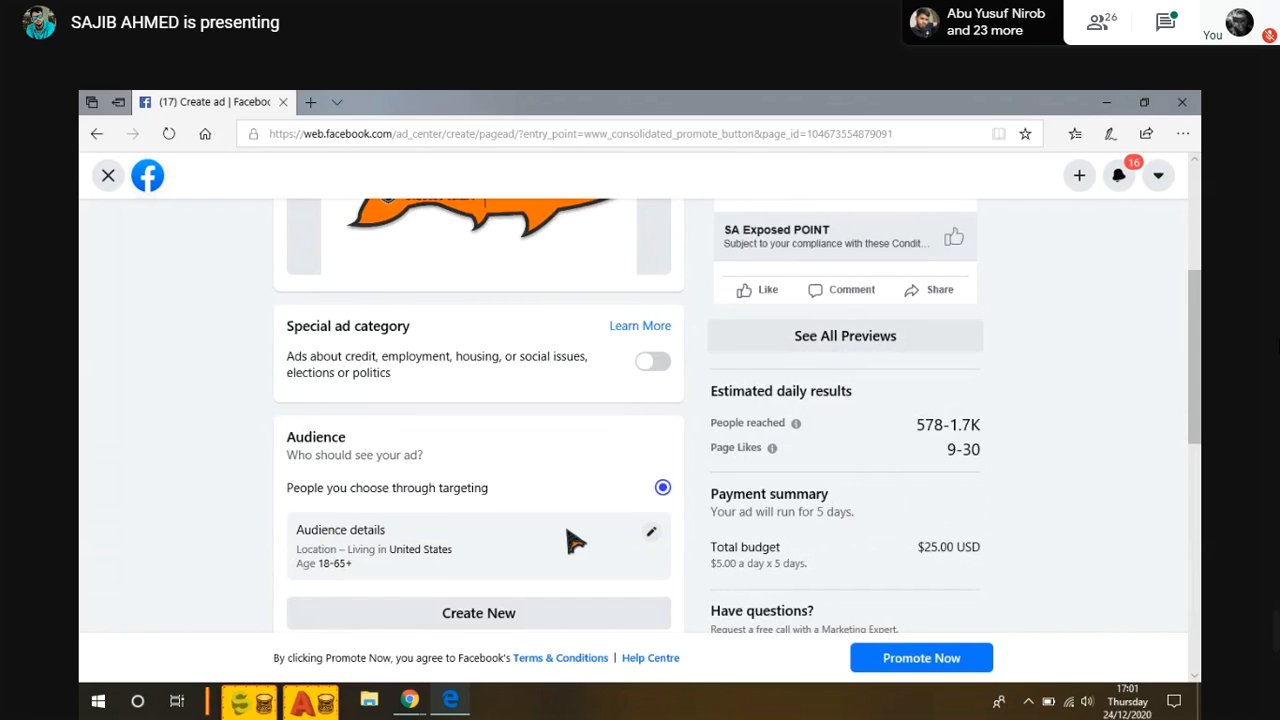
left_click(652, 535)
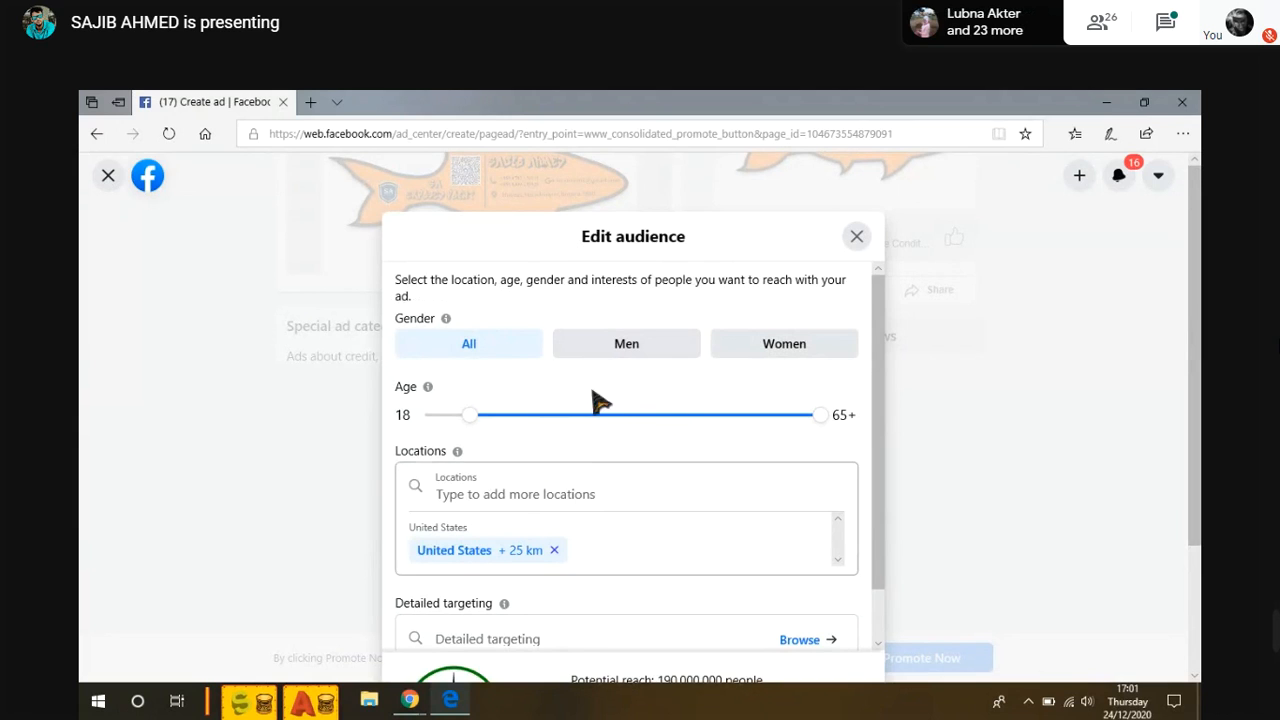
scroll(594, 435, "down", 1)
scroll(570, 428, "up", 1)
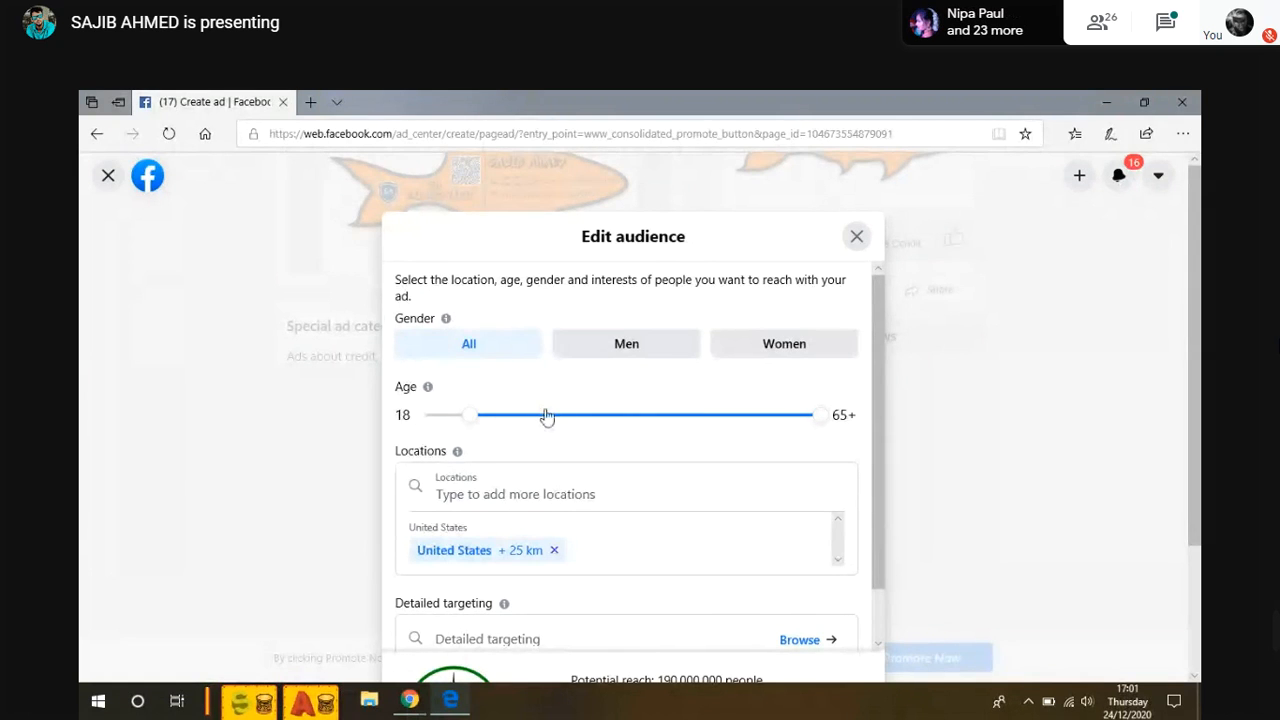
left_click(626, 344)
left_click_drag(586, 243, 677, 243)
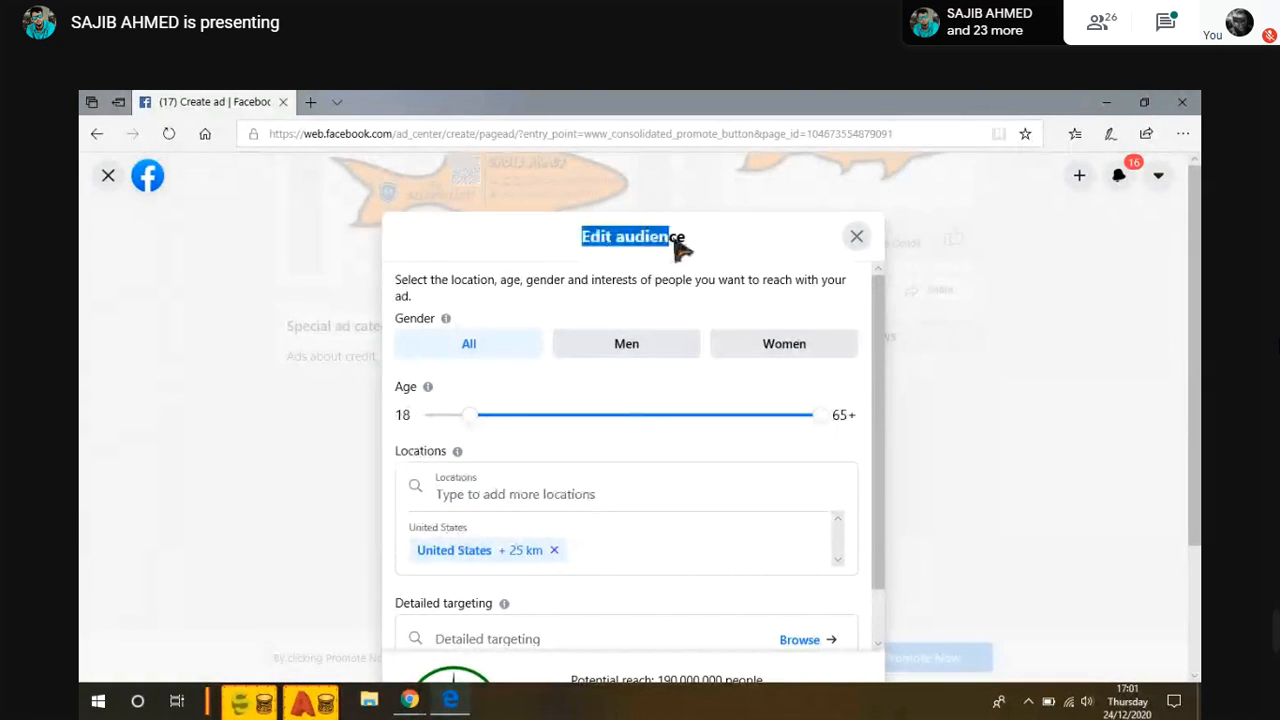
left_click(630, 290)
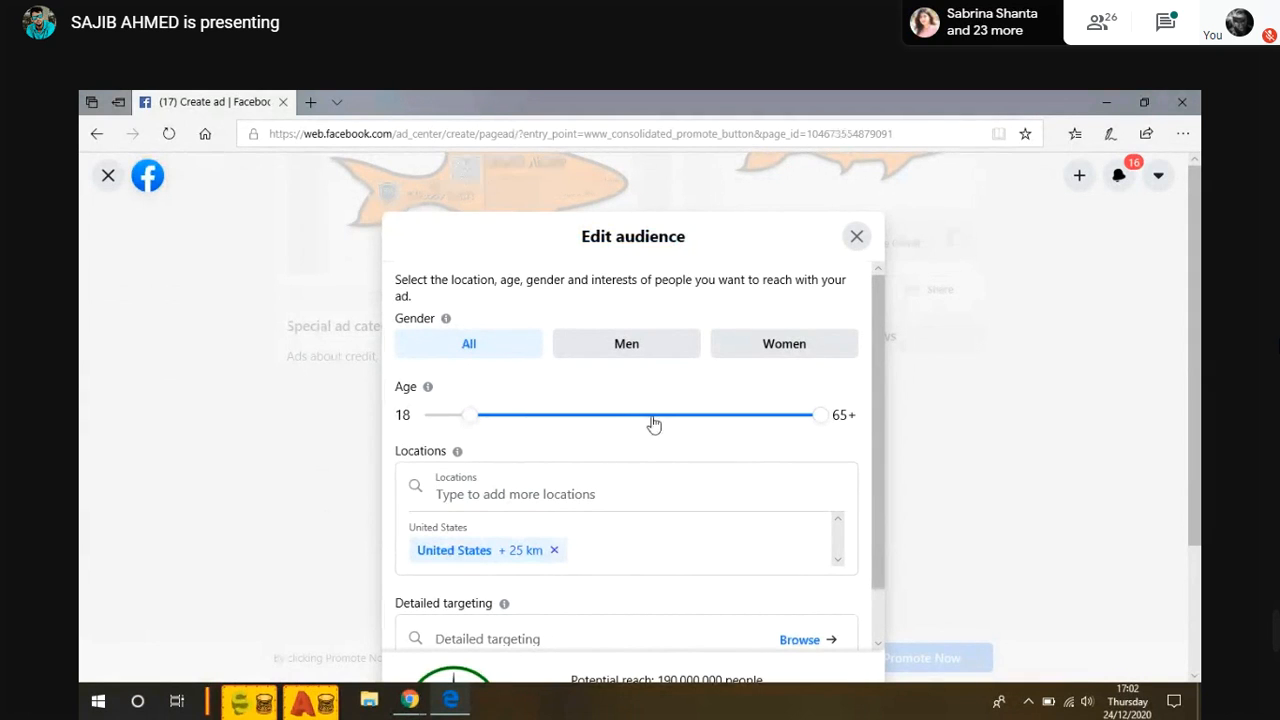
- Try audience age ranges of 18–28, 28–48 and 18–48
left_click_drag(820, 415, 550, 413)
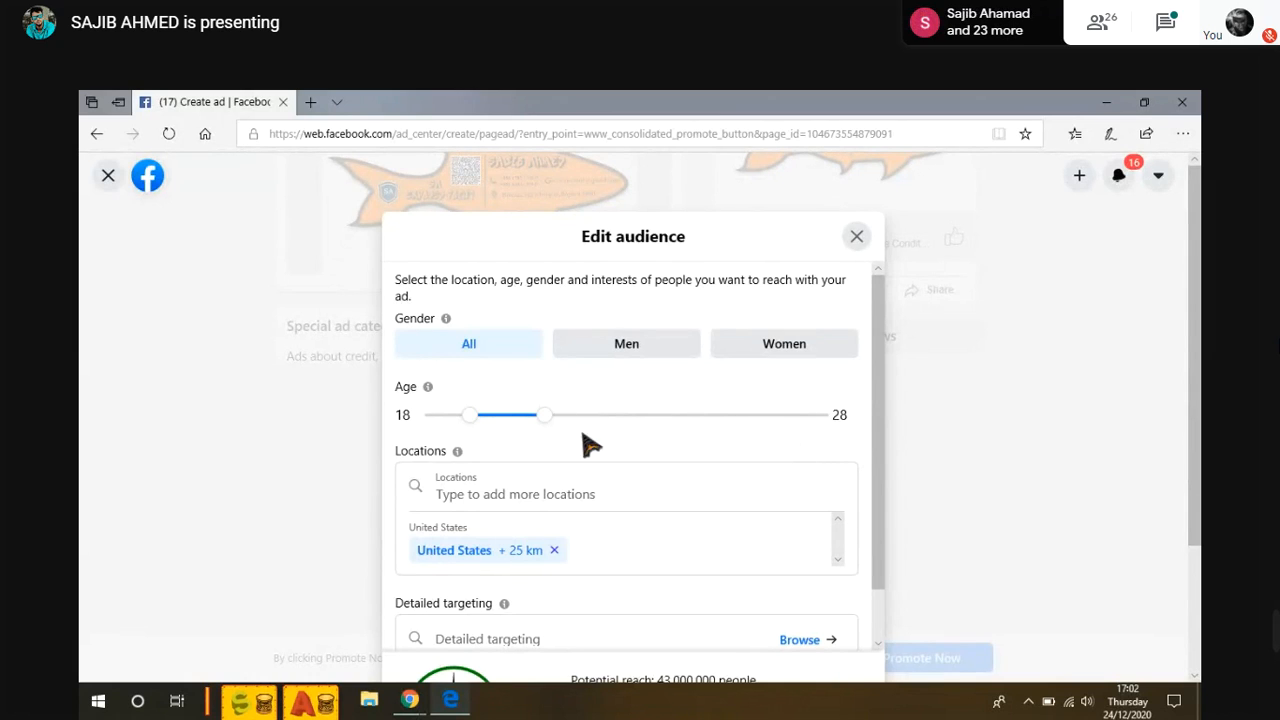
left_click_drag(494, 421, 696, 421)
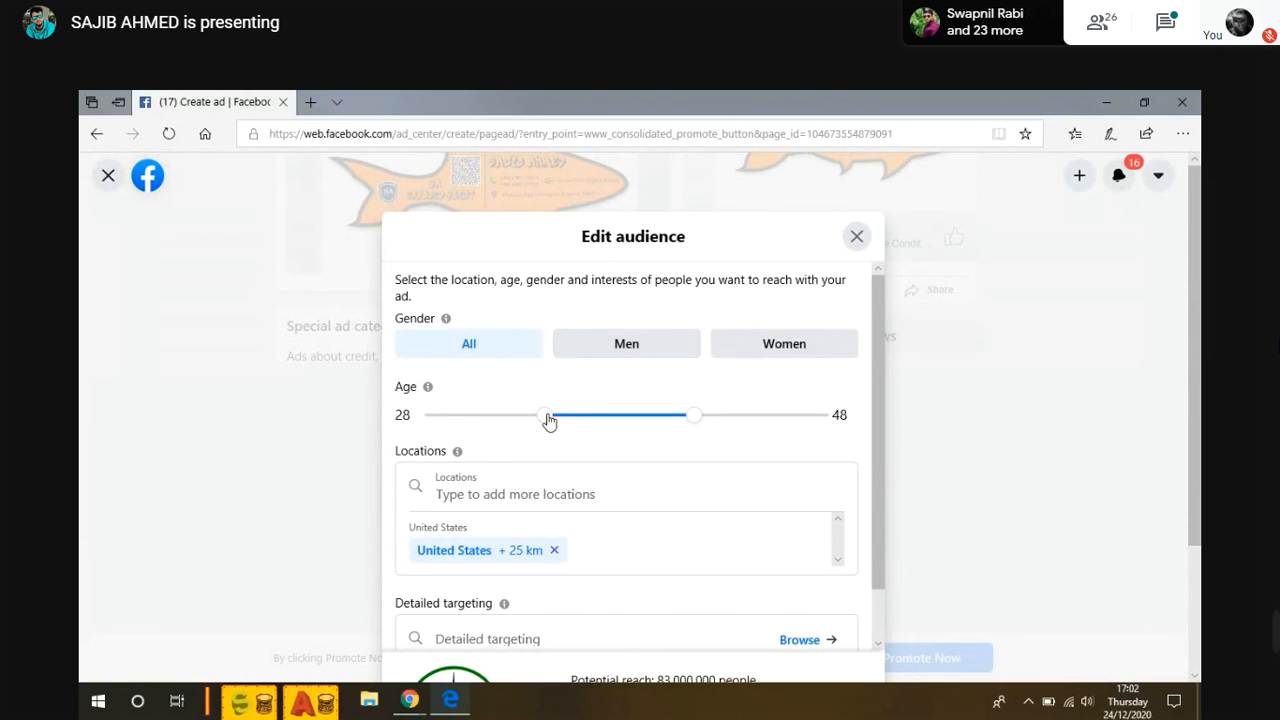
left_click_drag(549, 421, 458, 421)
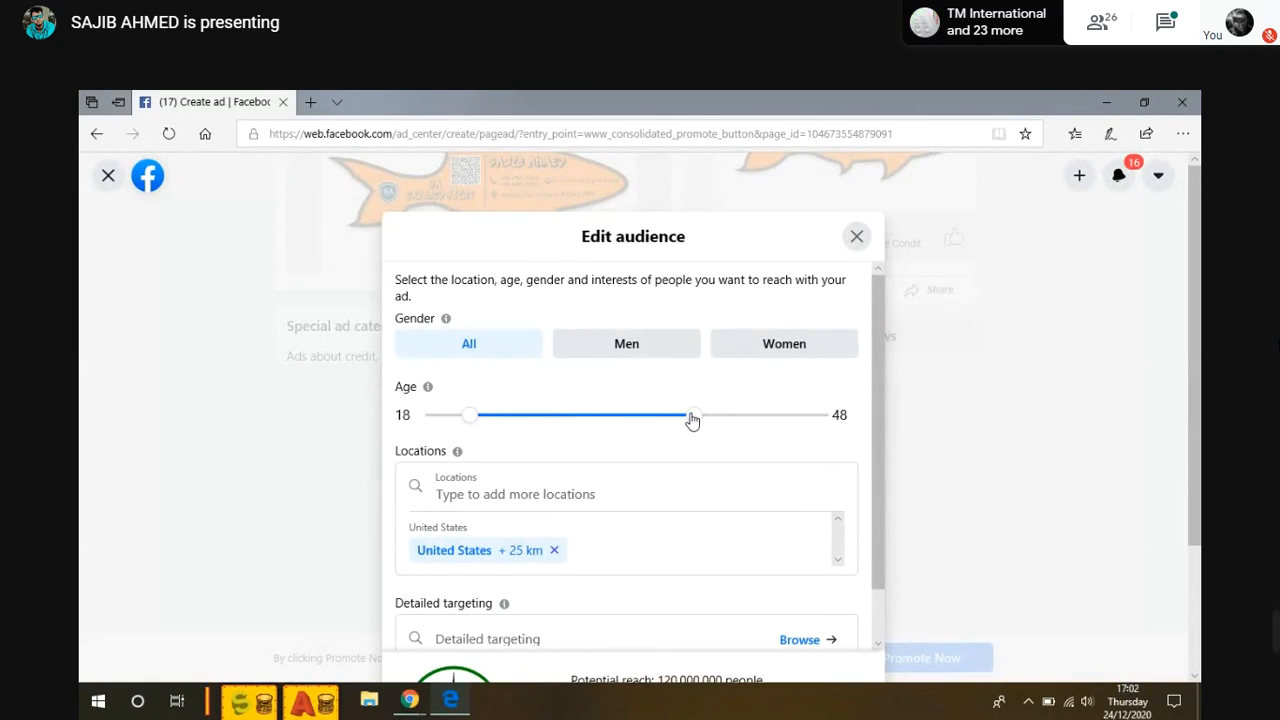
- Set the audience age range to 15–30
left_click_drag(691, 420, 558, 434)
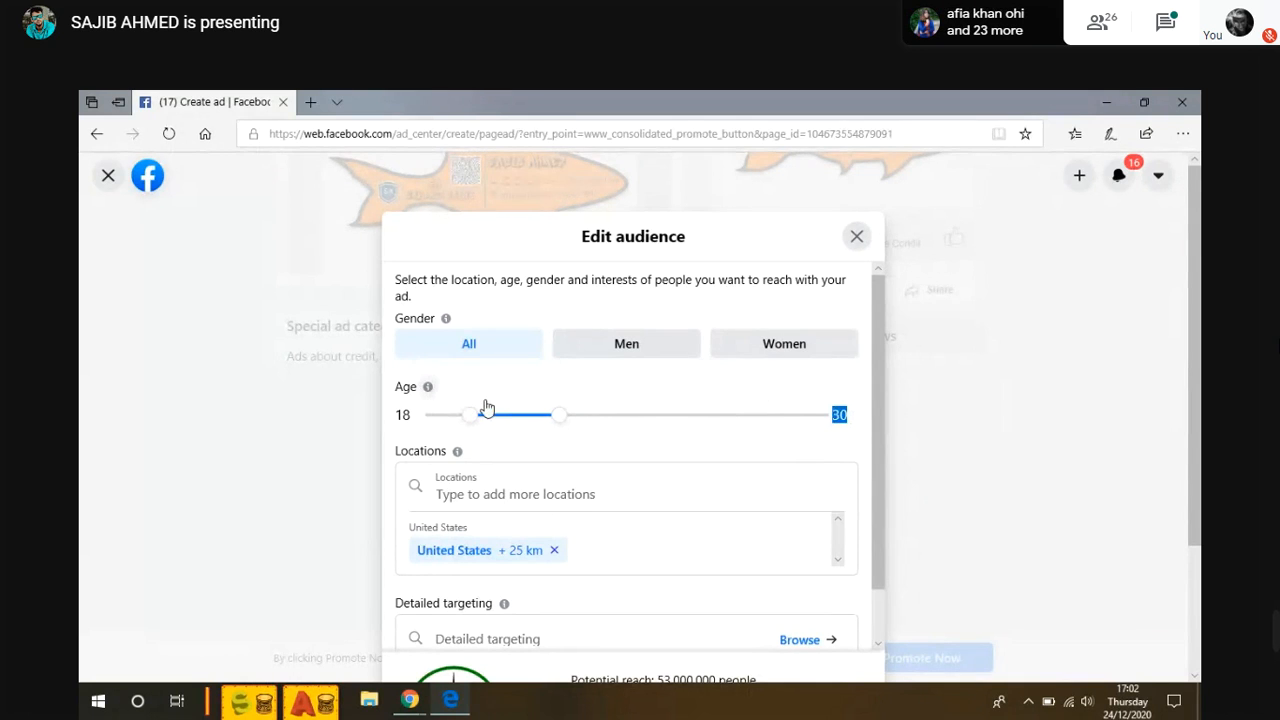
left_click(845, 438)
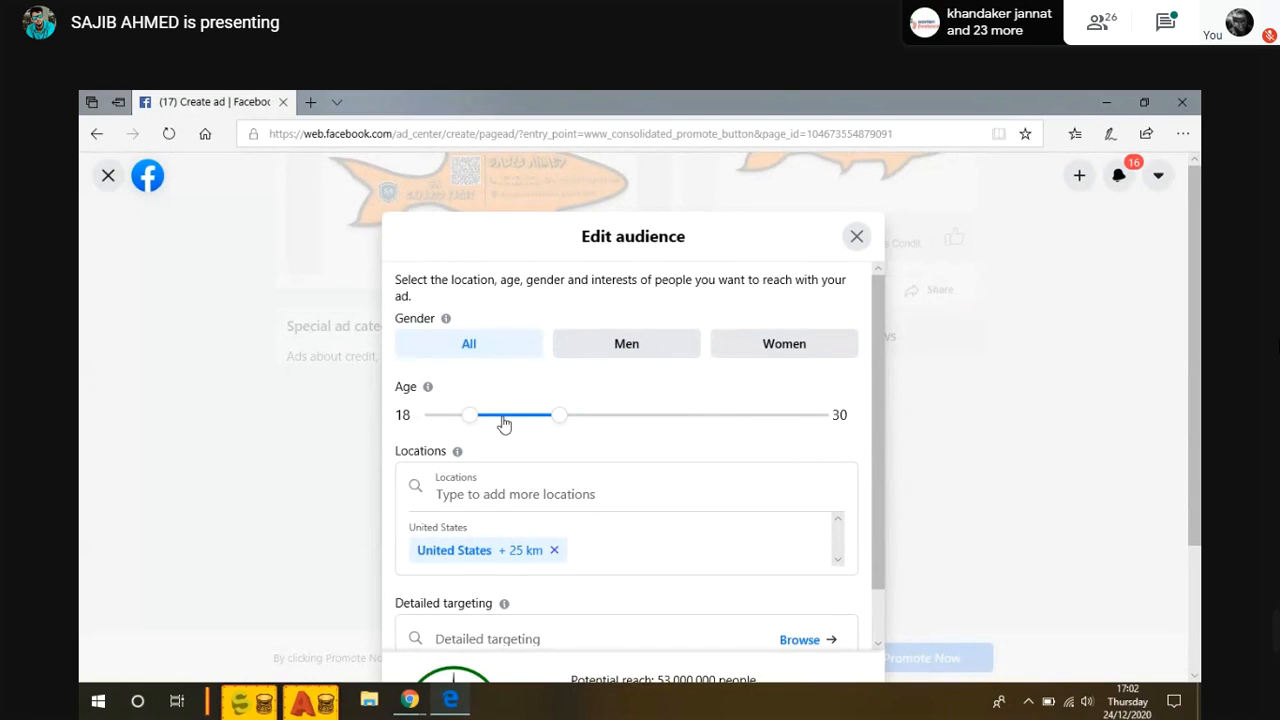
left_click_drag(470, 422, 443, 423)
double_click(839, 415)
left_click(860, 425)
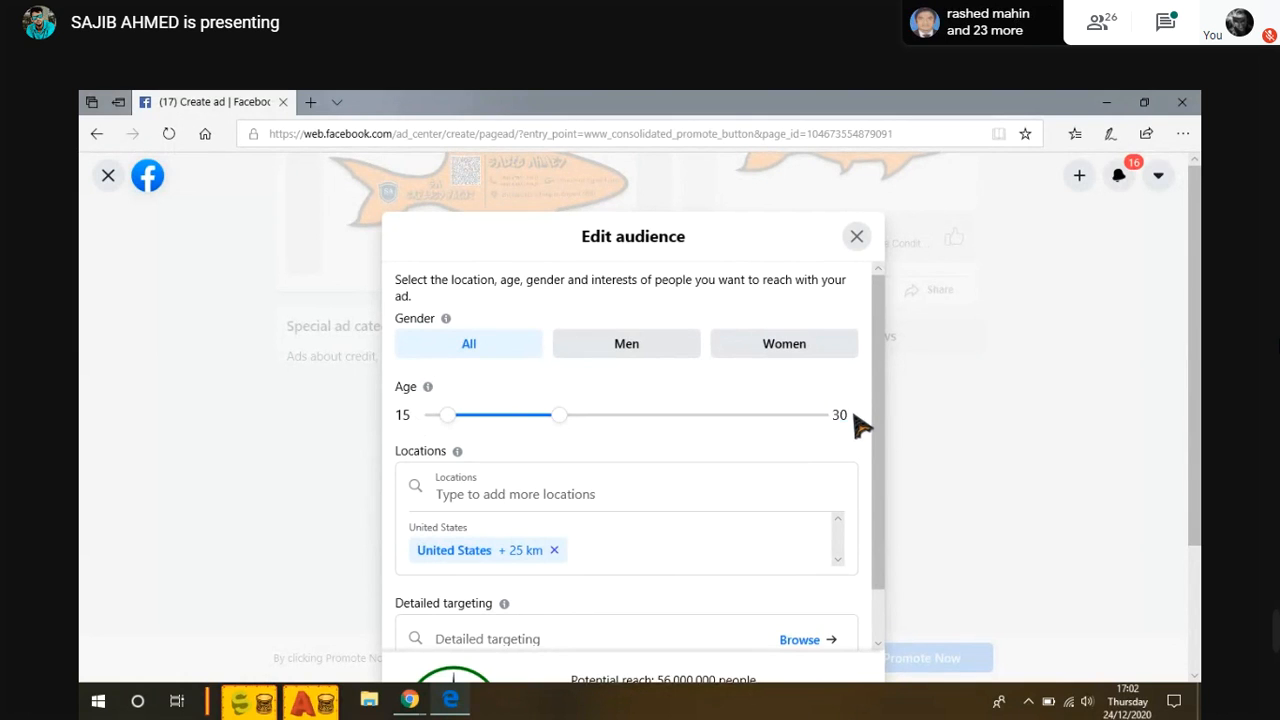
- Examine the upper age limit, the location and detailed targeting settings, and the gender options of the audience
left_click_drag(850, 416, 831, 416)
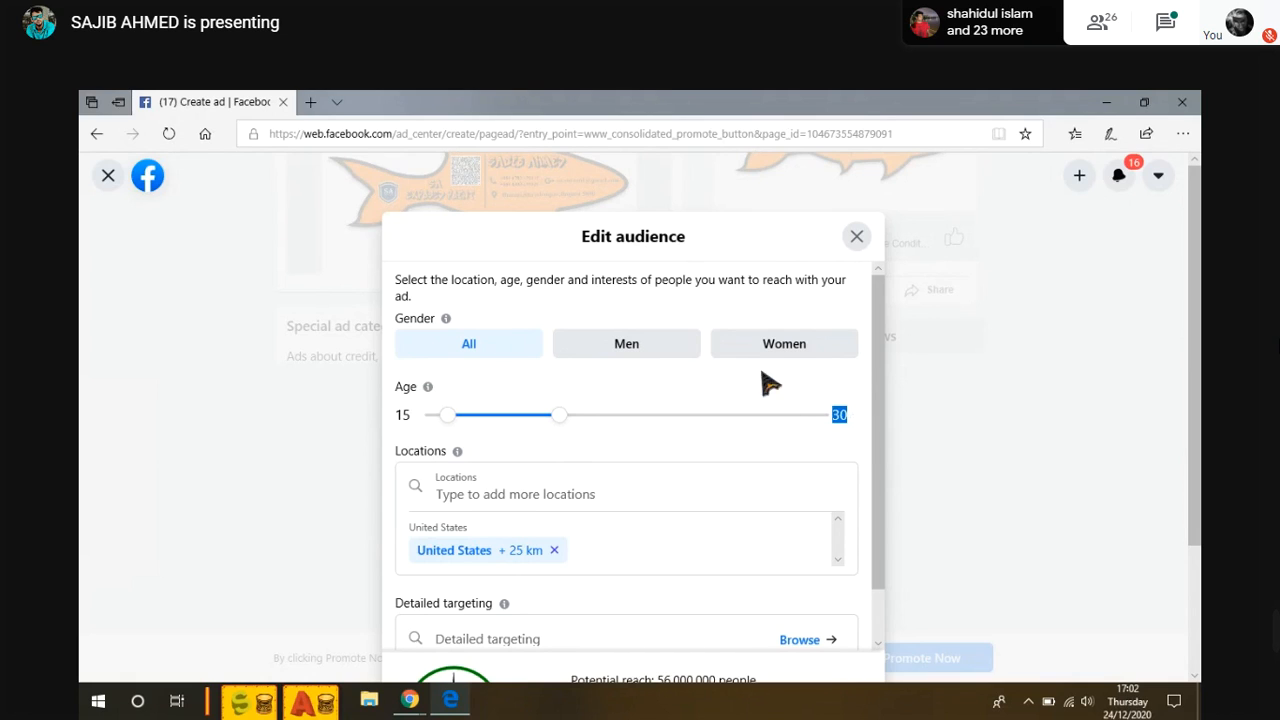
left_click(848, 420)
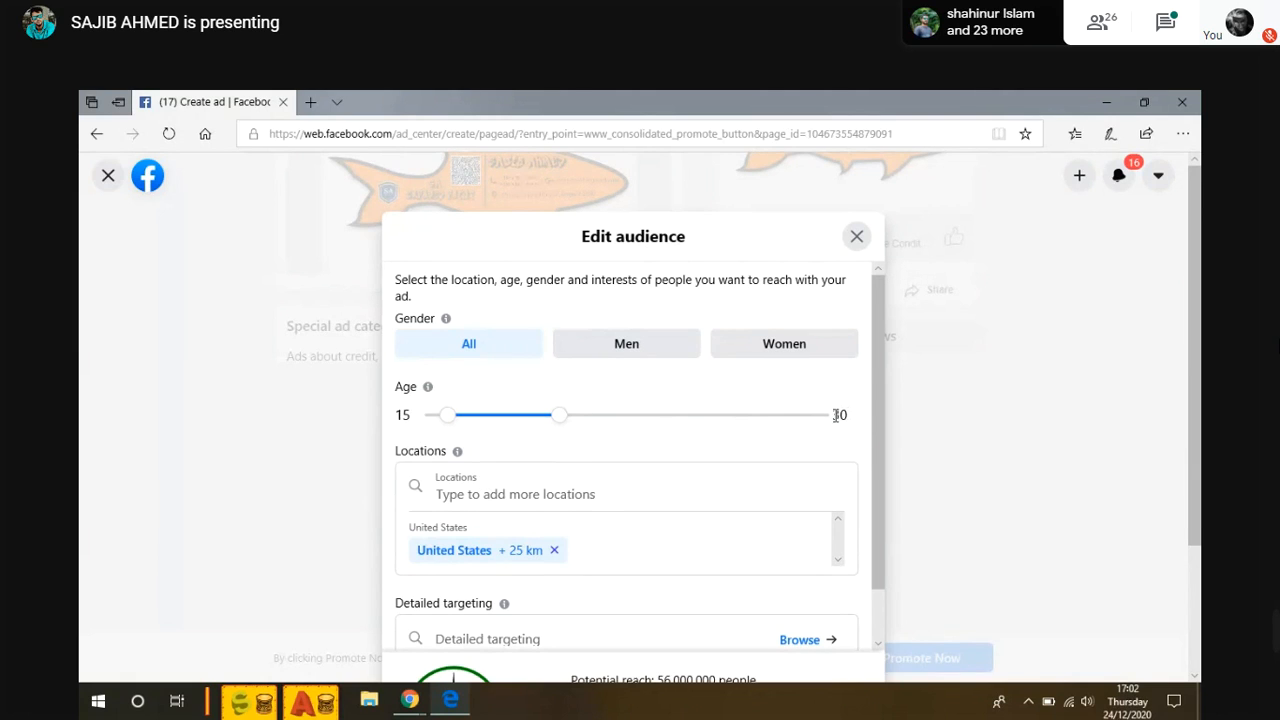
left_click_drag(838, 415, 847, 415)
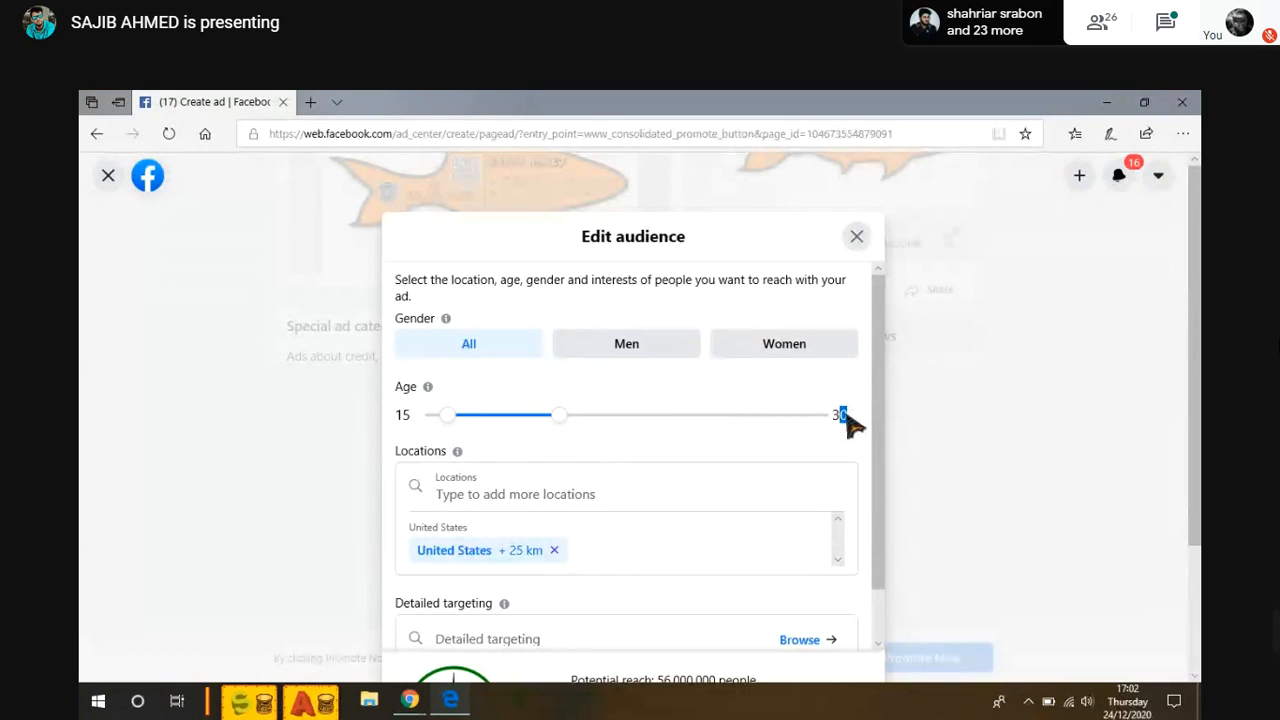
left_click(843, 414)
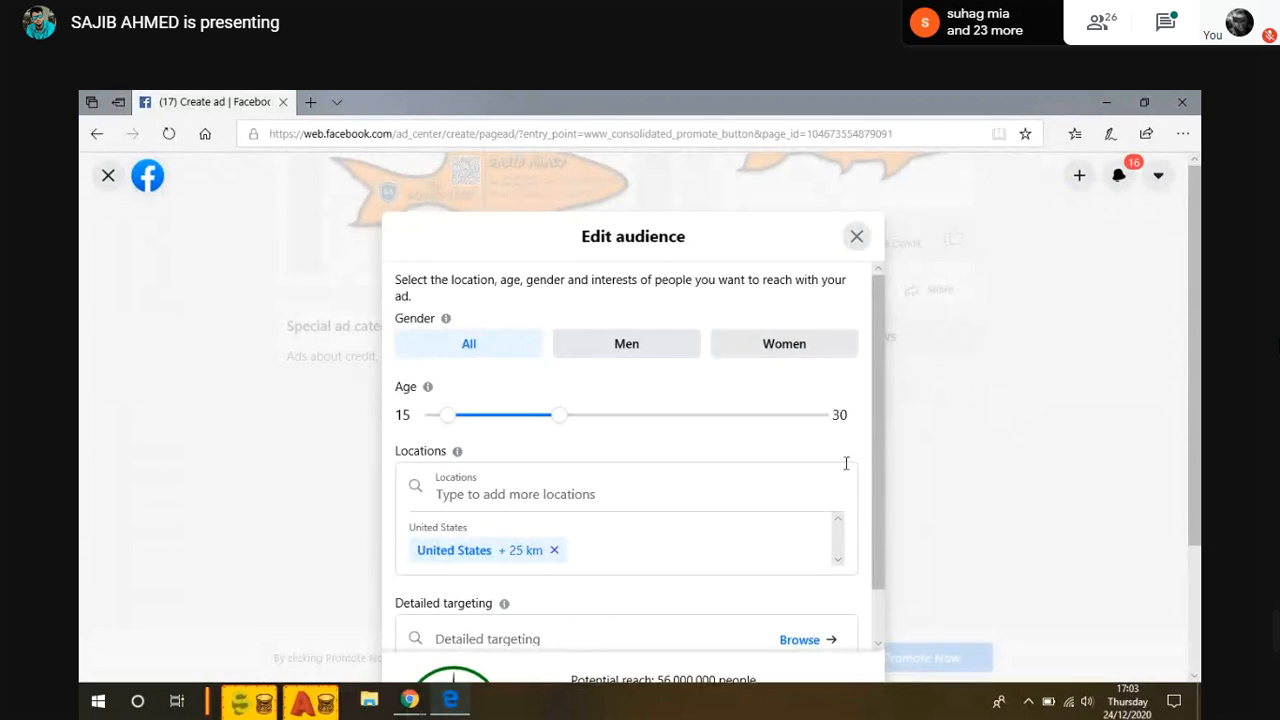
double_click(840, 415)
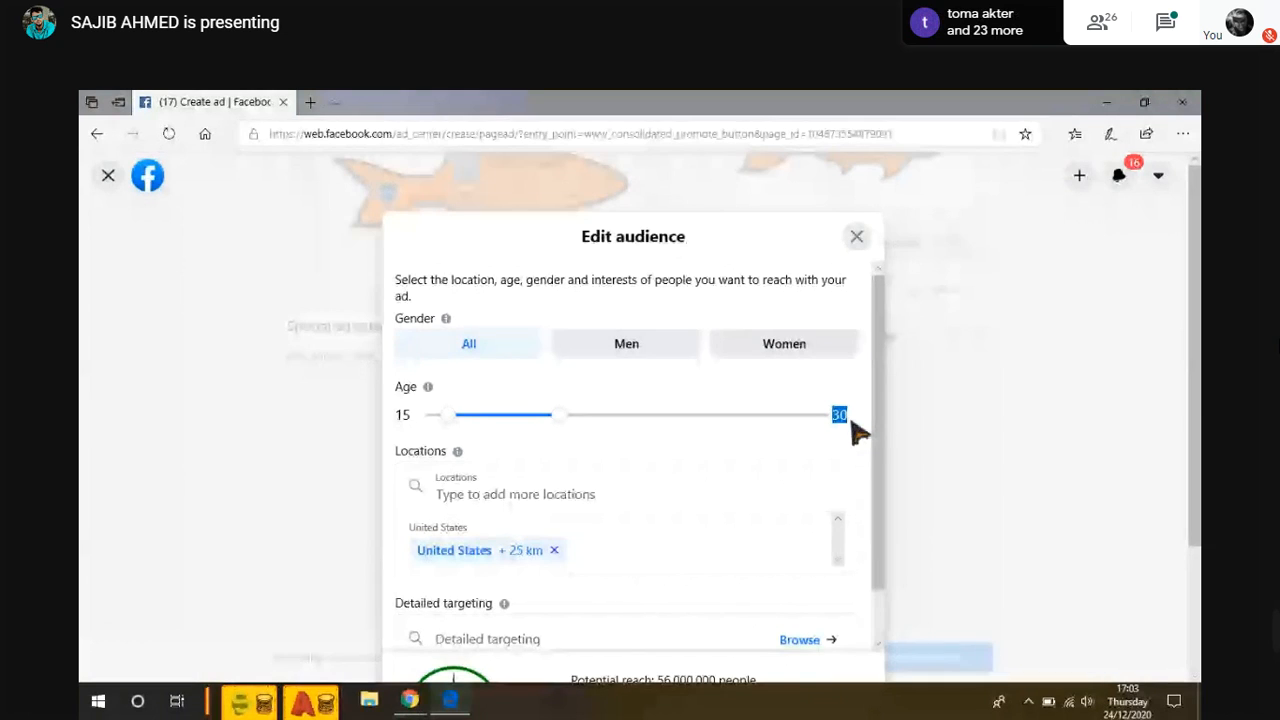
left_click(855, 432)
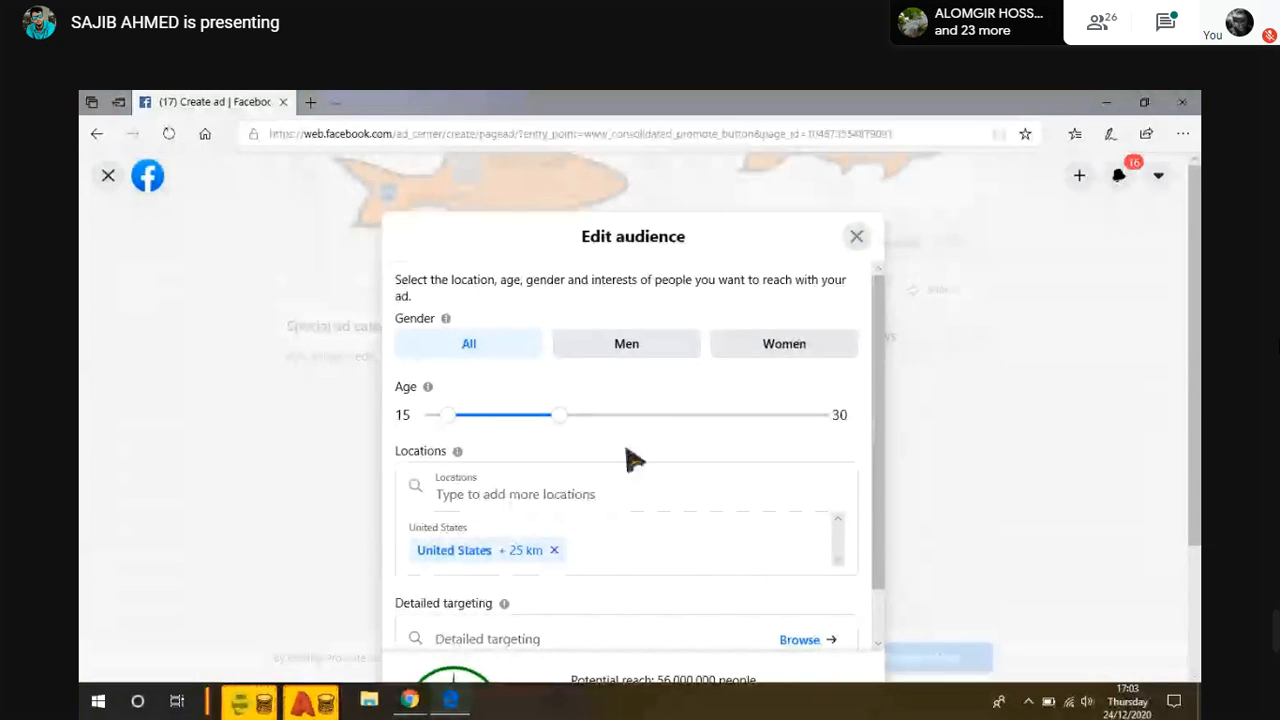
scroll(840, 410, "down", 1)
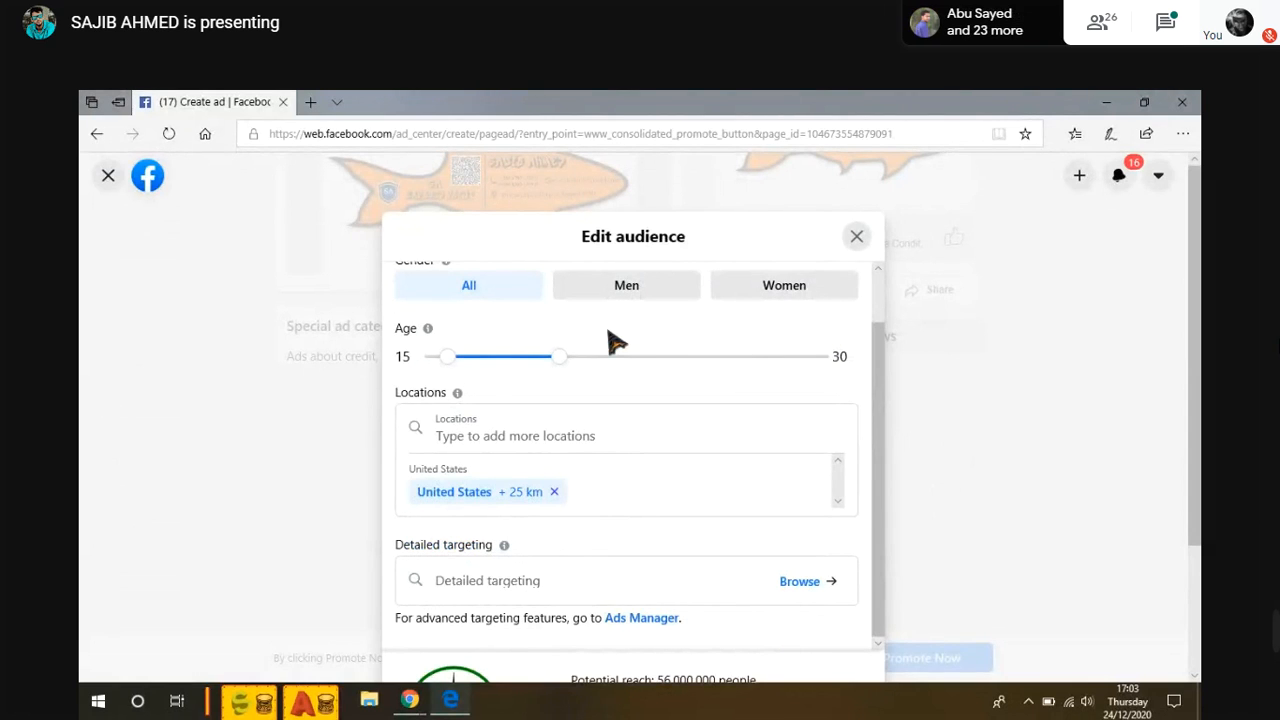
scroll(610, 348, "up", 1)
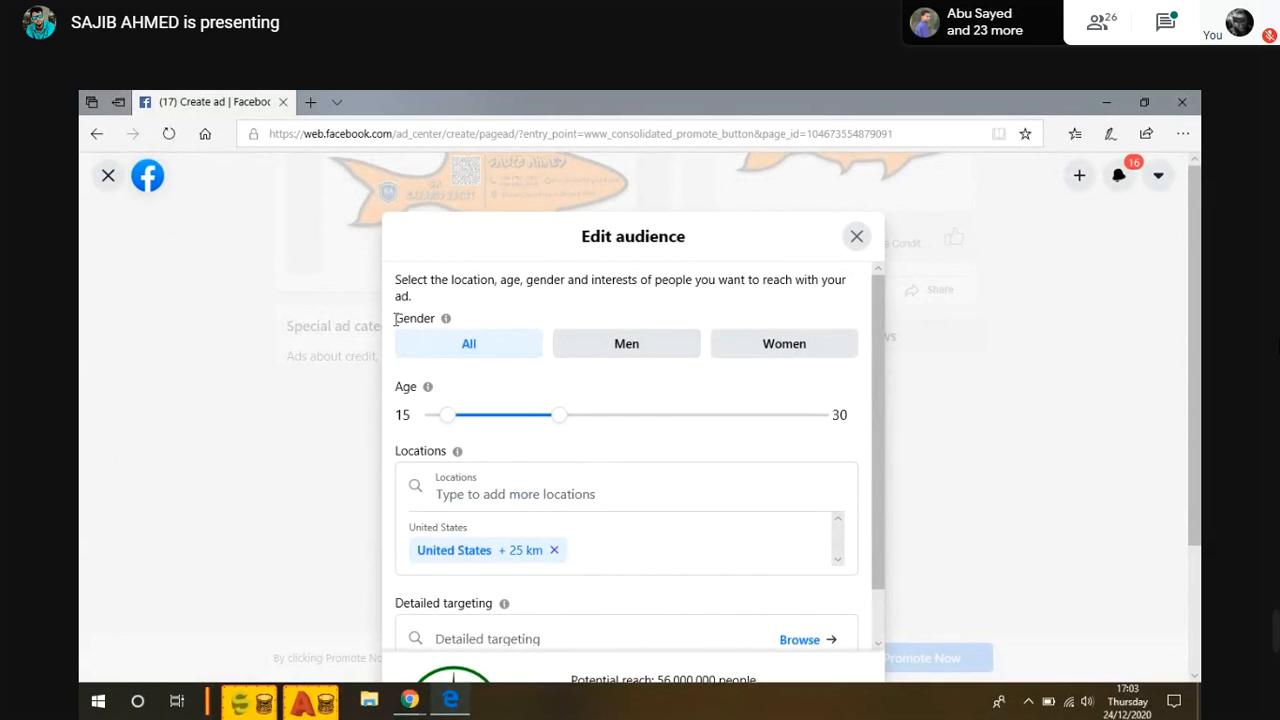
left_click_drag(395, 318, 432, 320)
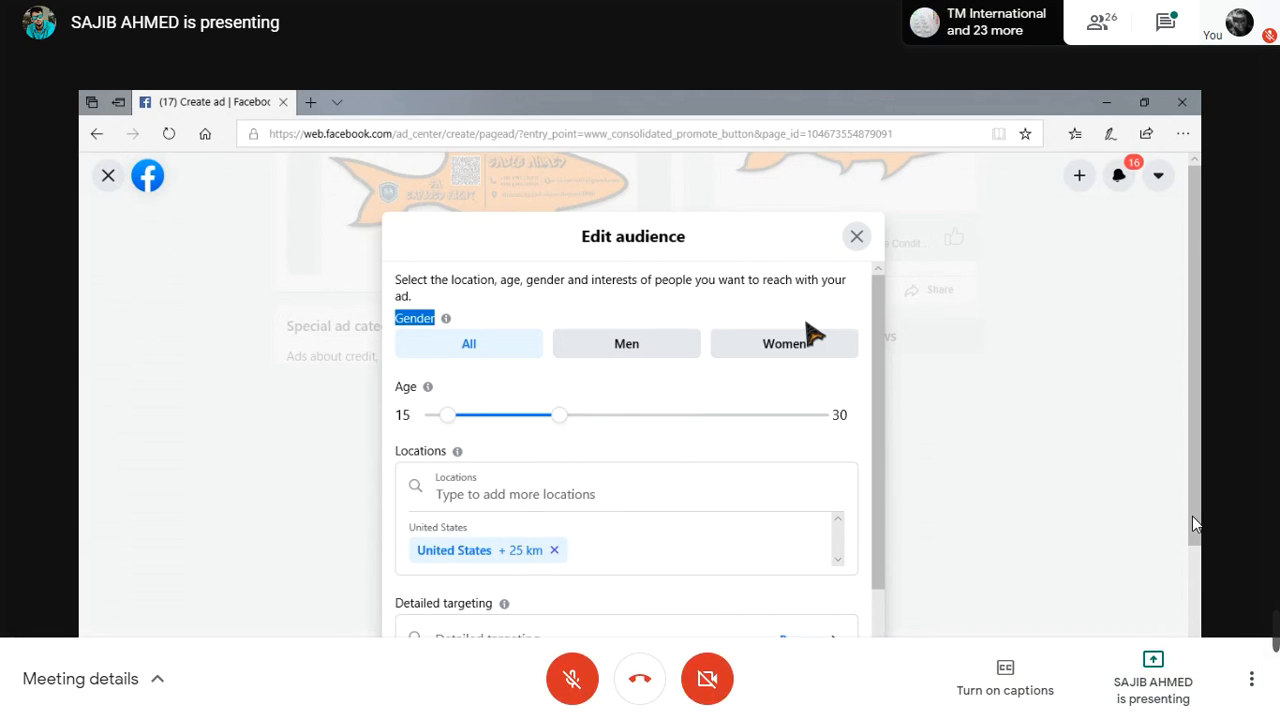
- Open the Windows quick settings outside full screen, and return to the pinned presentation in Google Meet at full screen
key("F11")
left_click(1249, 701)
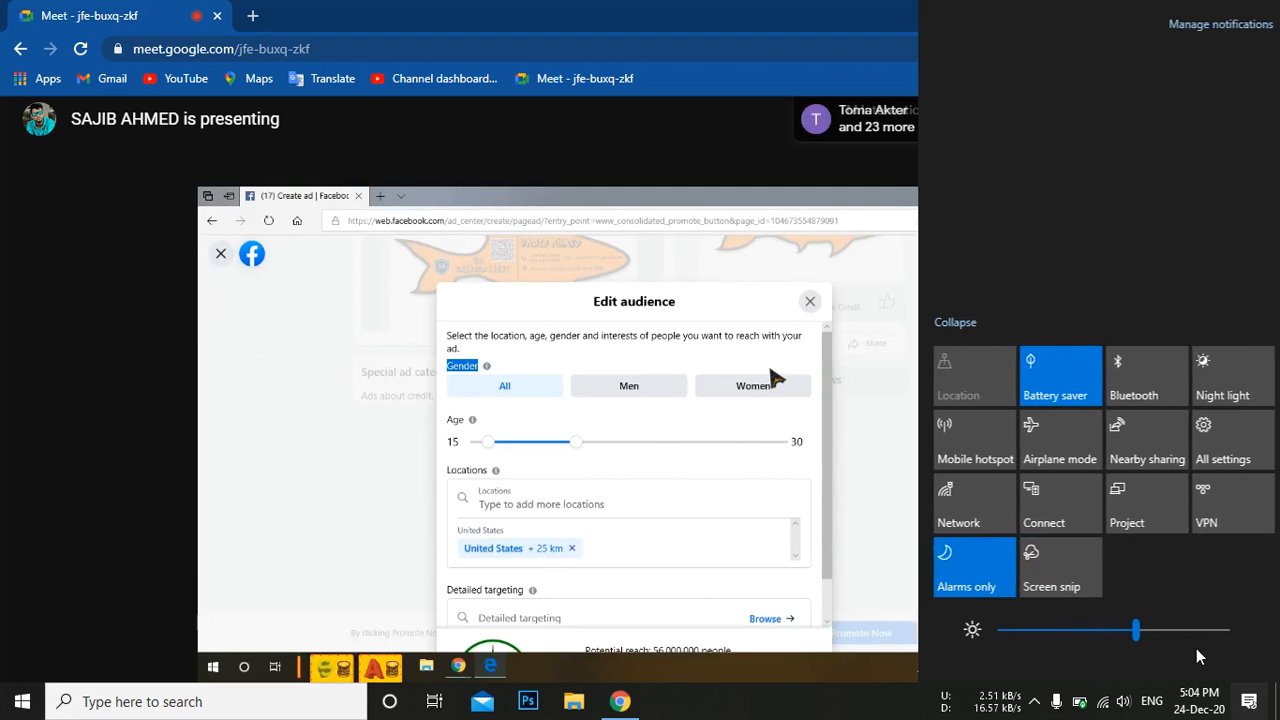
left_click(1277, 715)
left_click(620, 701)
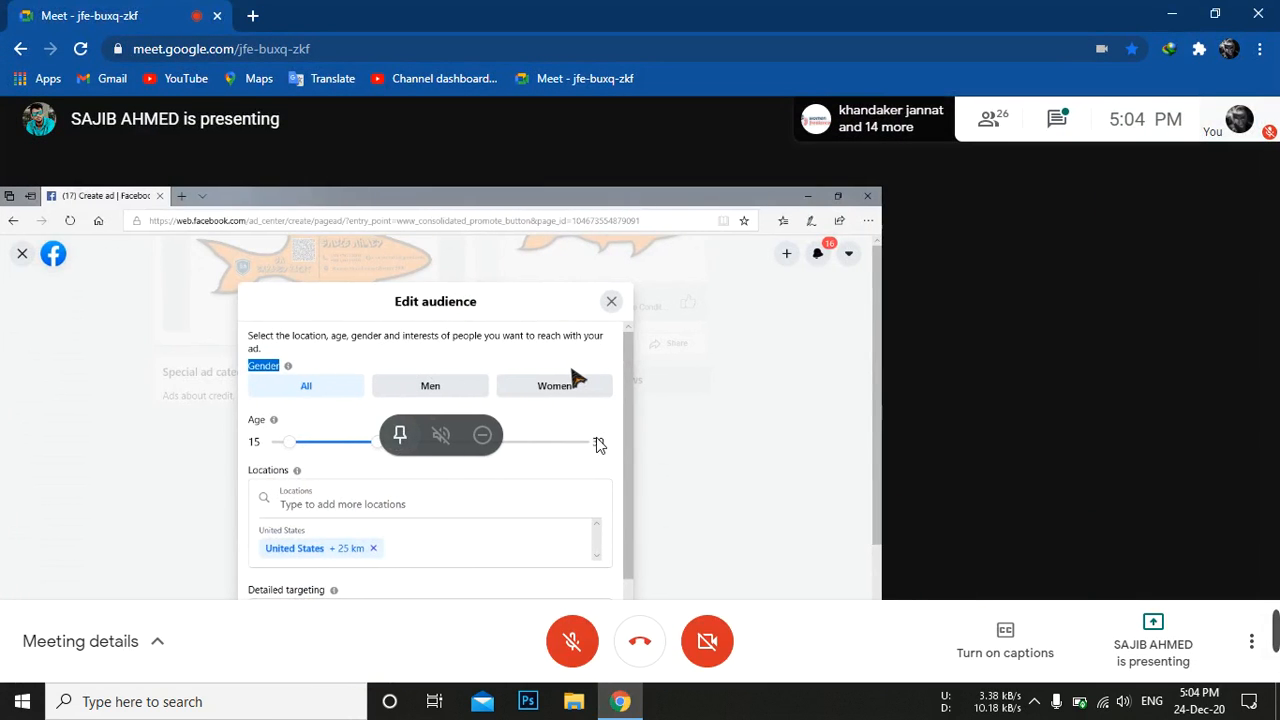
left_click(405, 441)
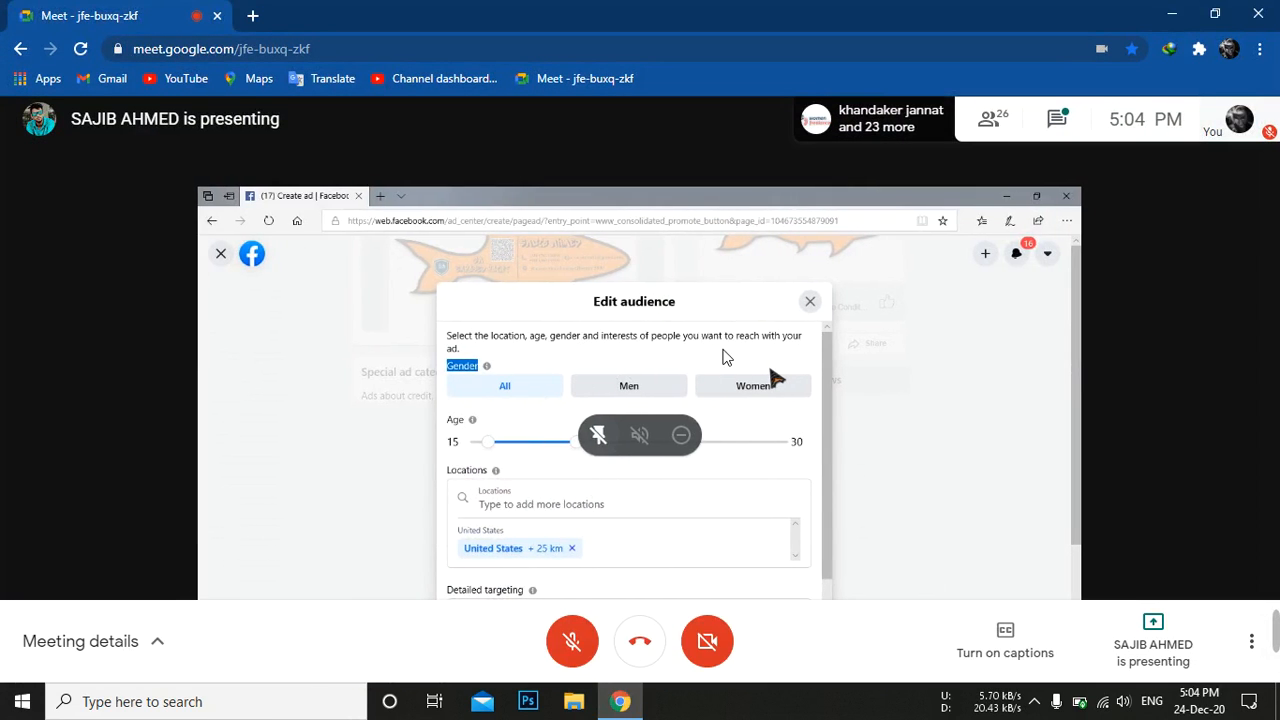
double_click(723, 350)
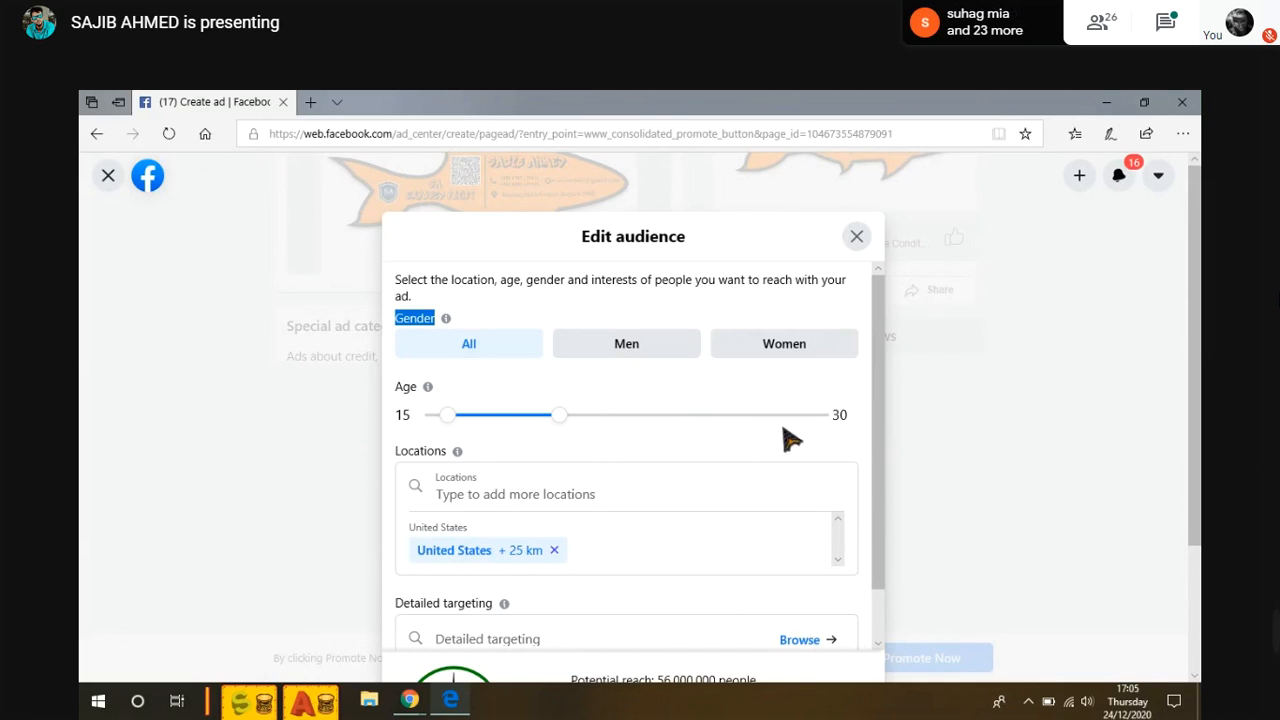
- Add the country Bangladesh to the ad's audience locations
scroll(646, 429, "down", 1)
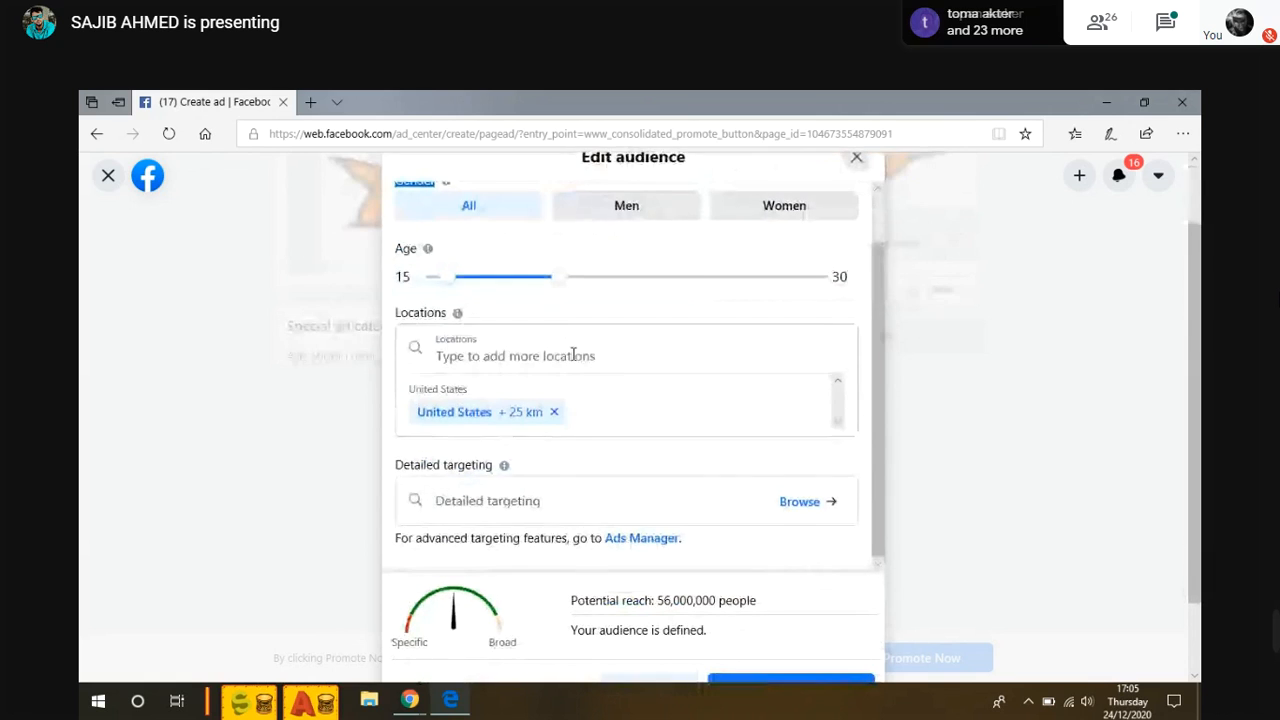
left_click(583, 354)
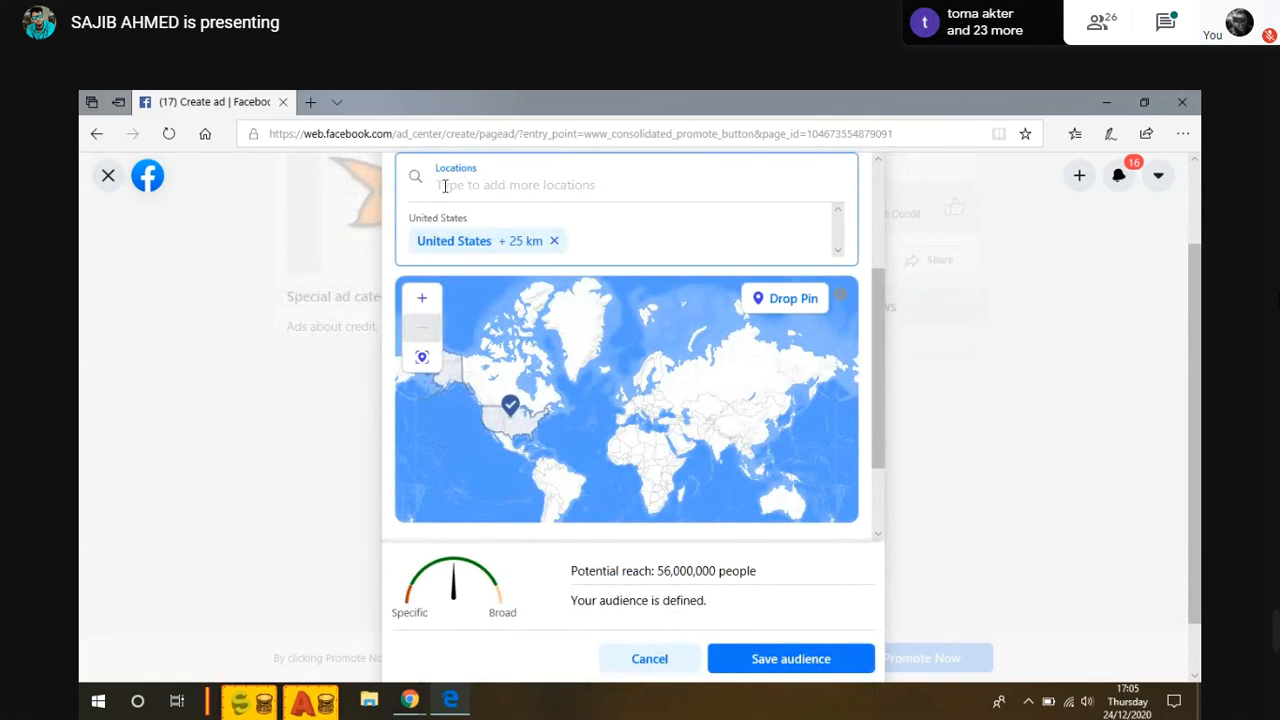
type("ba")
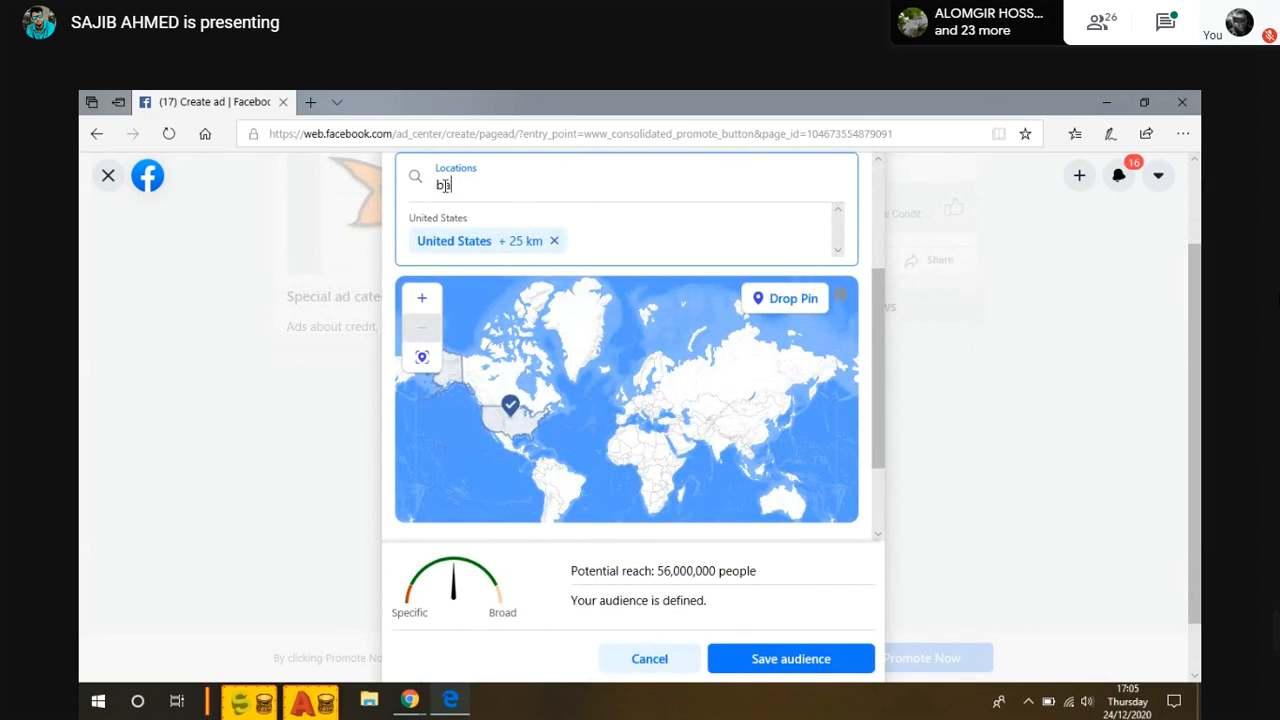
type("ng")
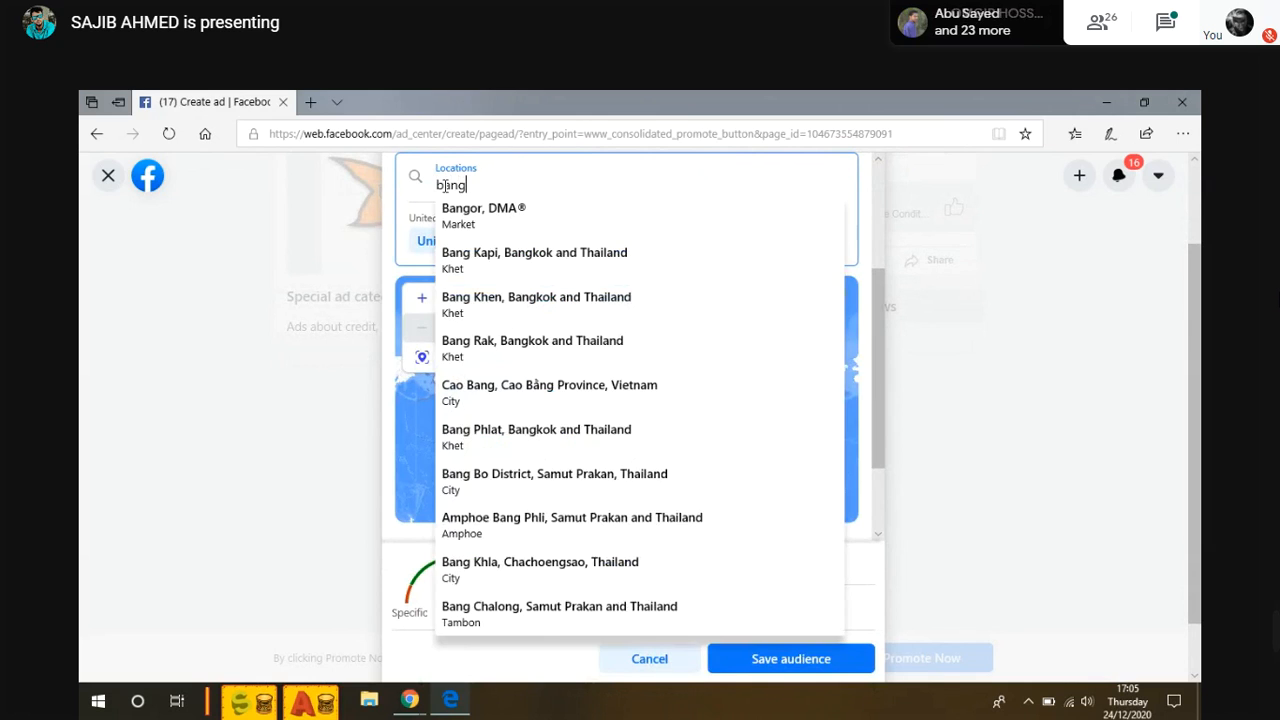
type("la")
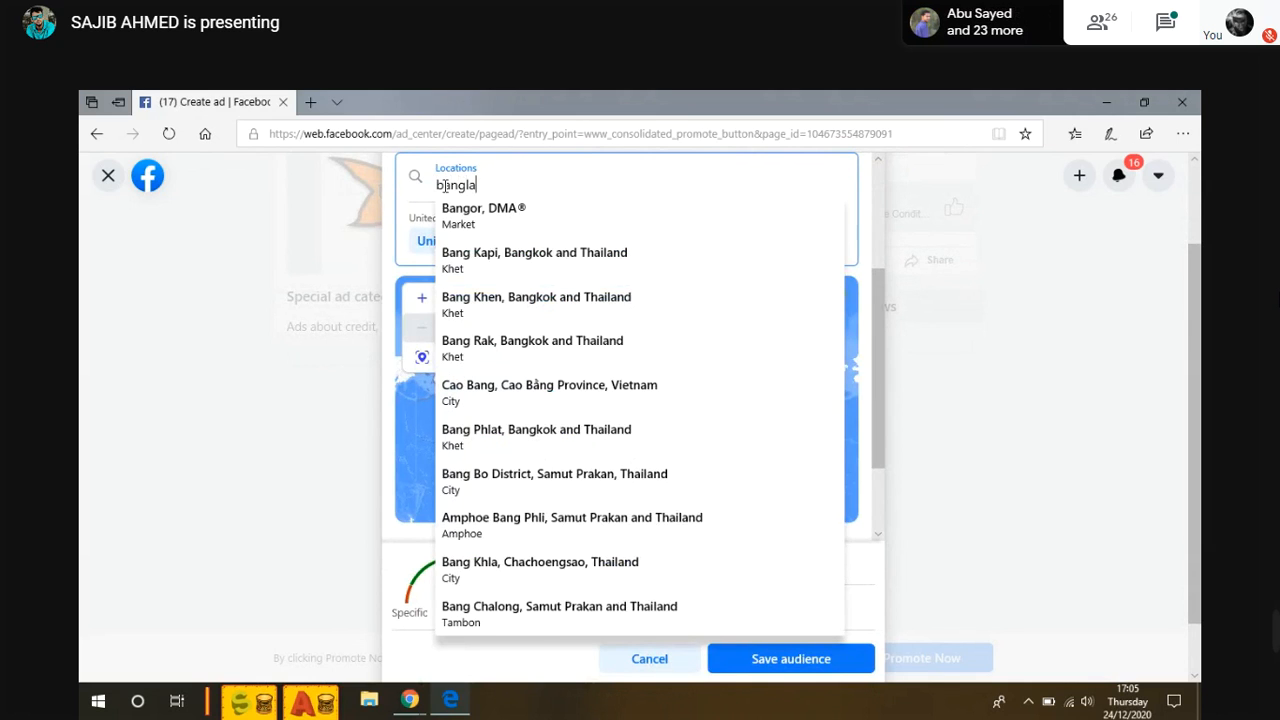
type("des")
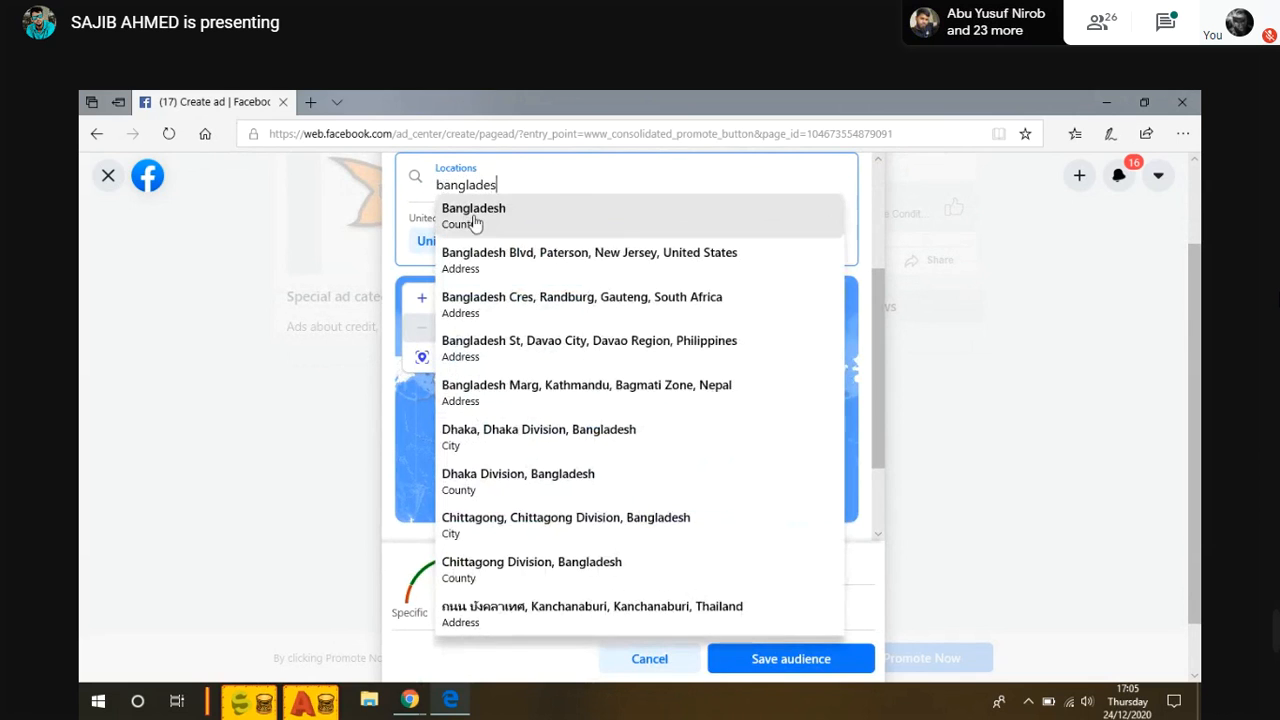
left_click(476, 215)
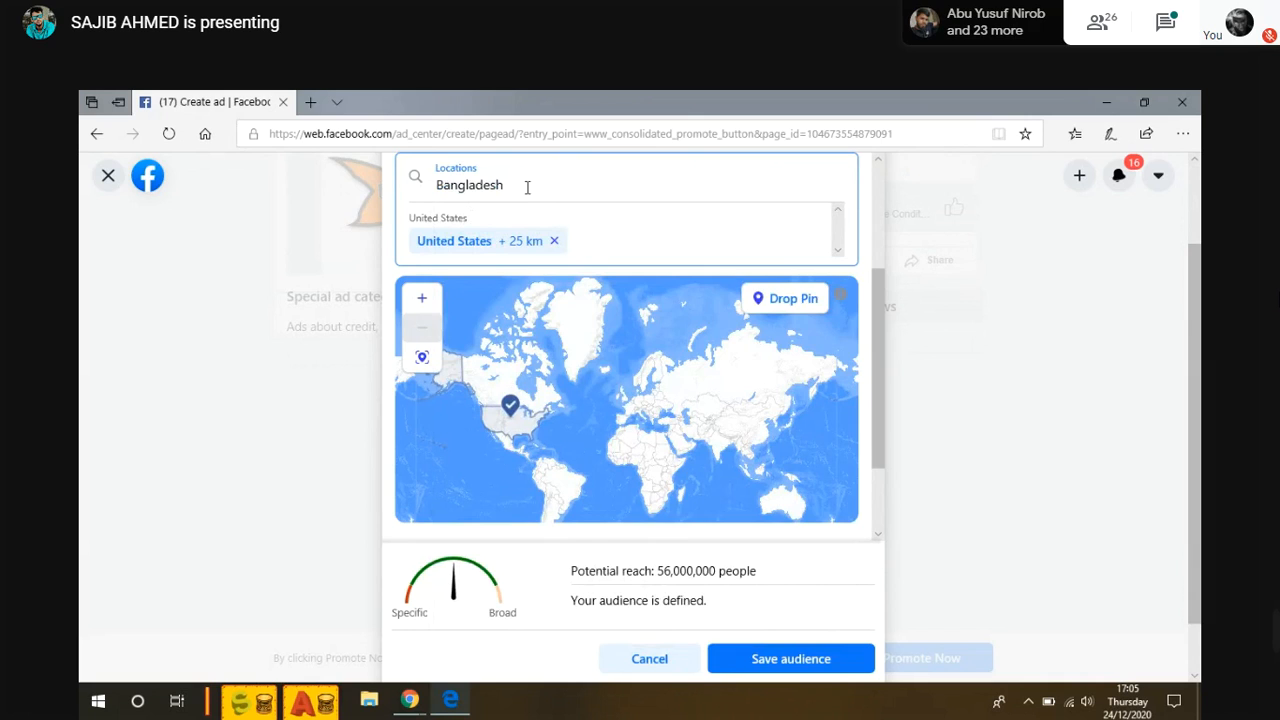
left_click(527, 188)
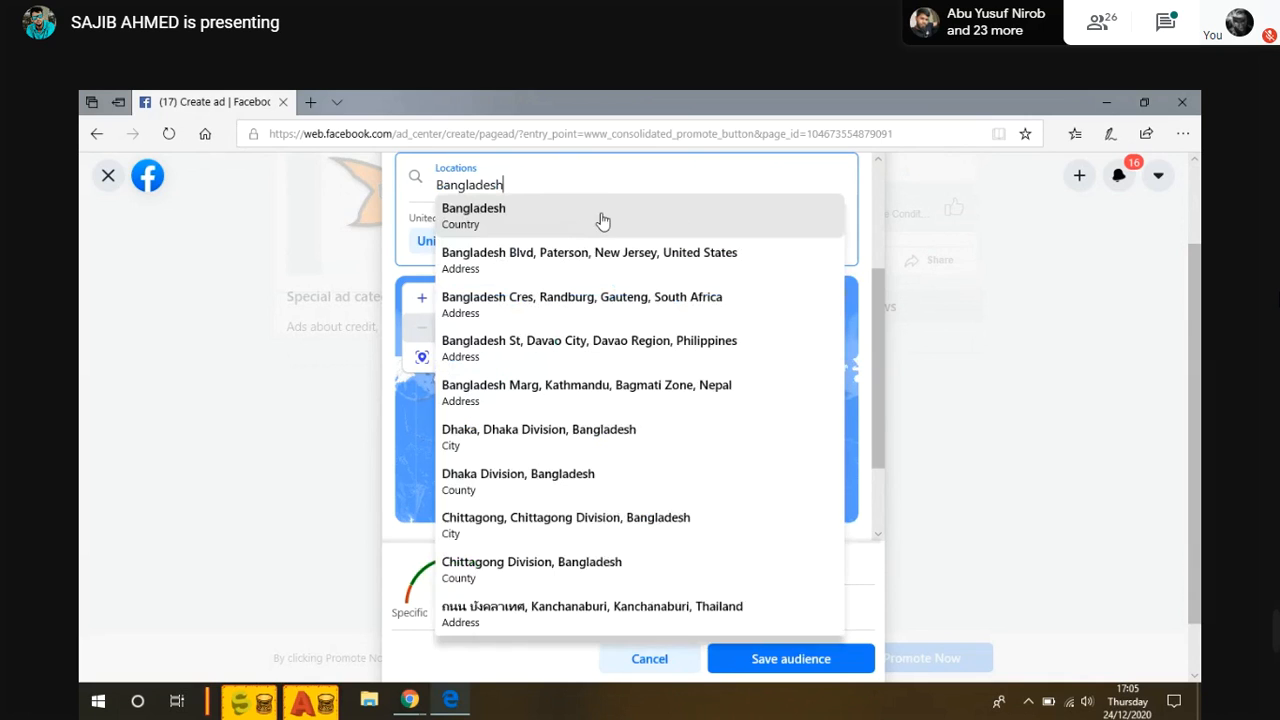
left_click(420, 173)
left_click(420, 173)
left_click(506, 210)
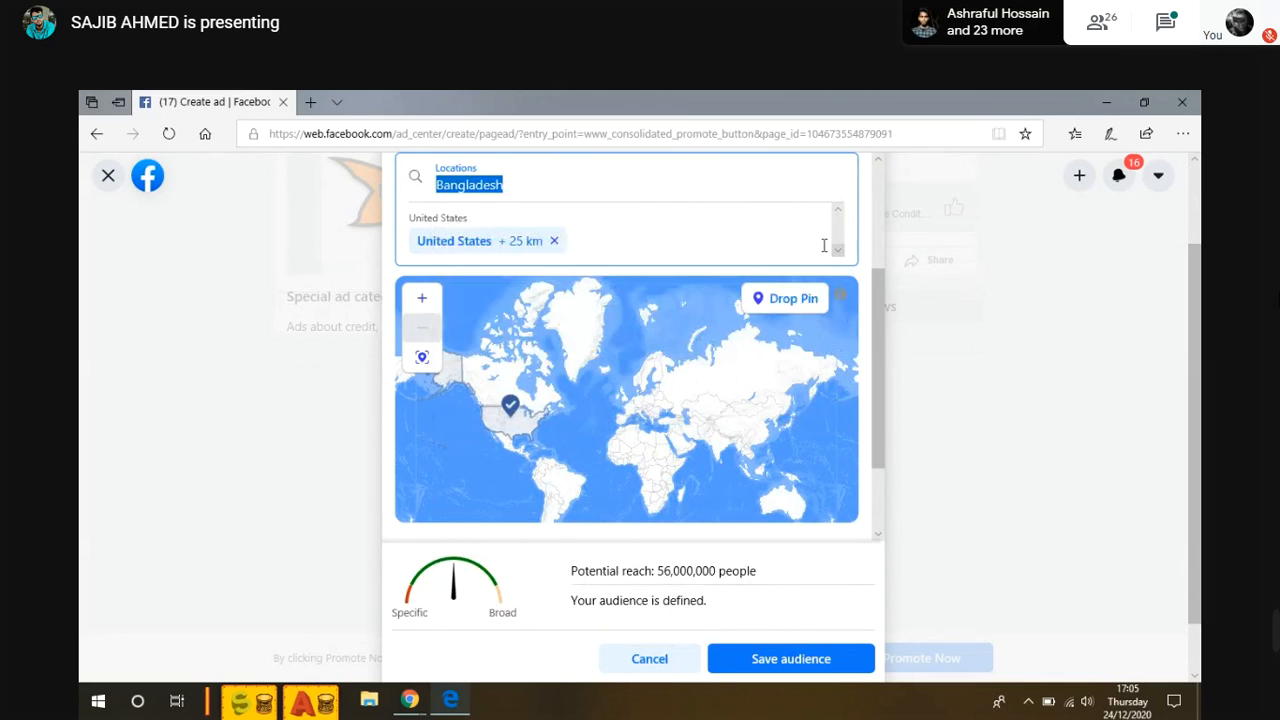
scroll(691, 277, "down", 1)
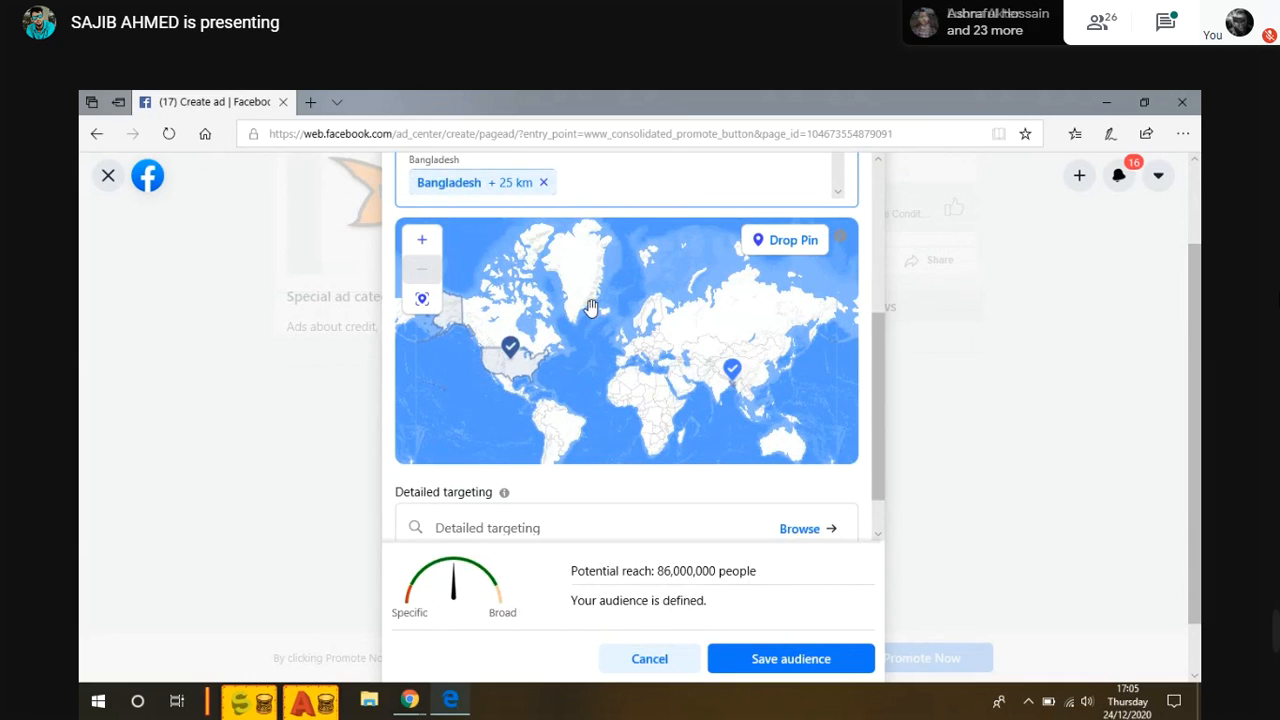
scroll(591, 310, "up", 3)
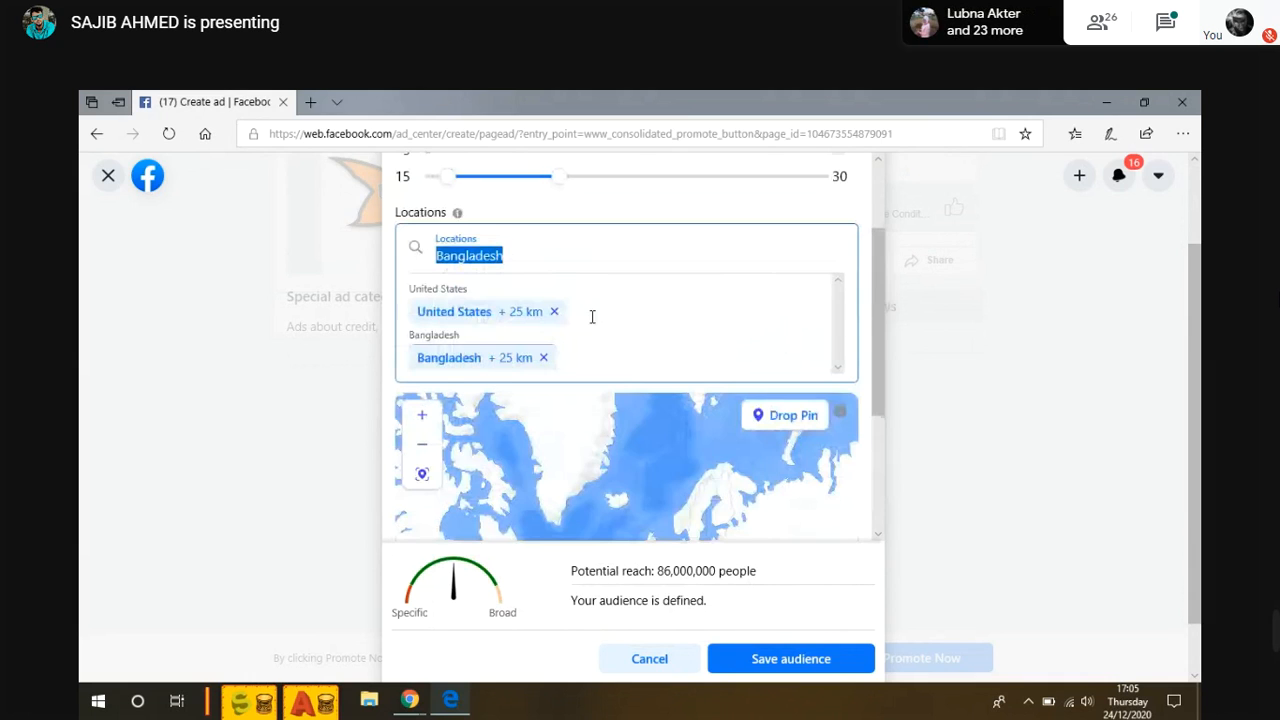
- Search the audience locations for "ind" in place of Bangladesh
left_click(522, 258)
left_click_drag(522, 258, 419, 258)
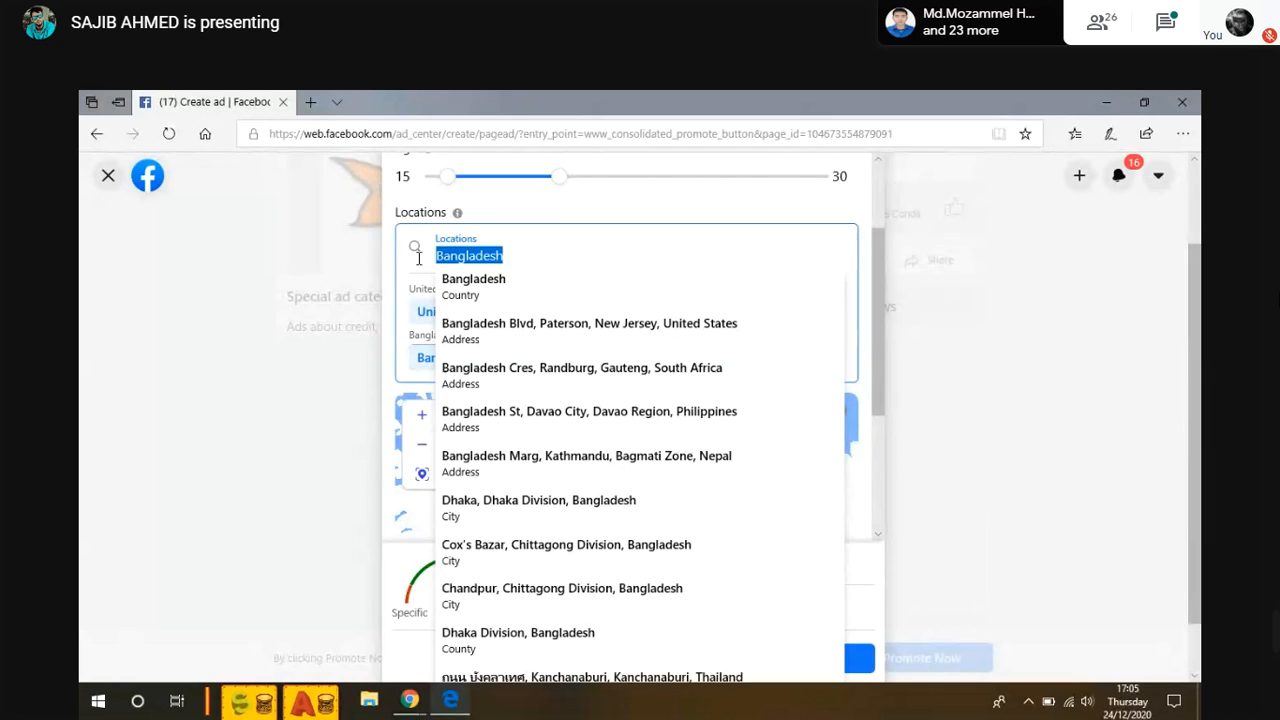
type("ind")
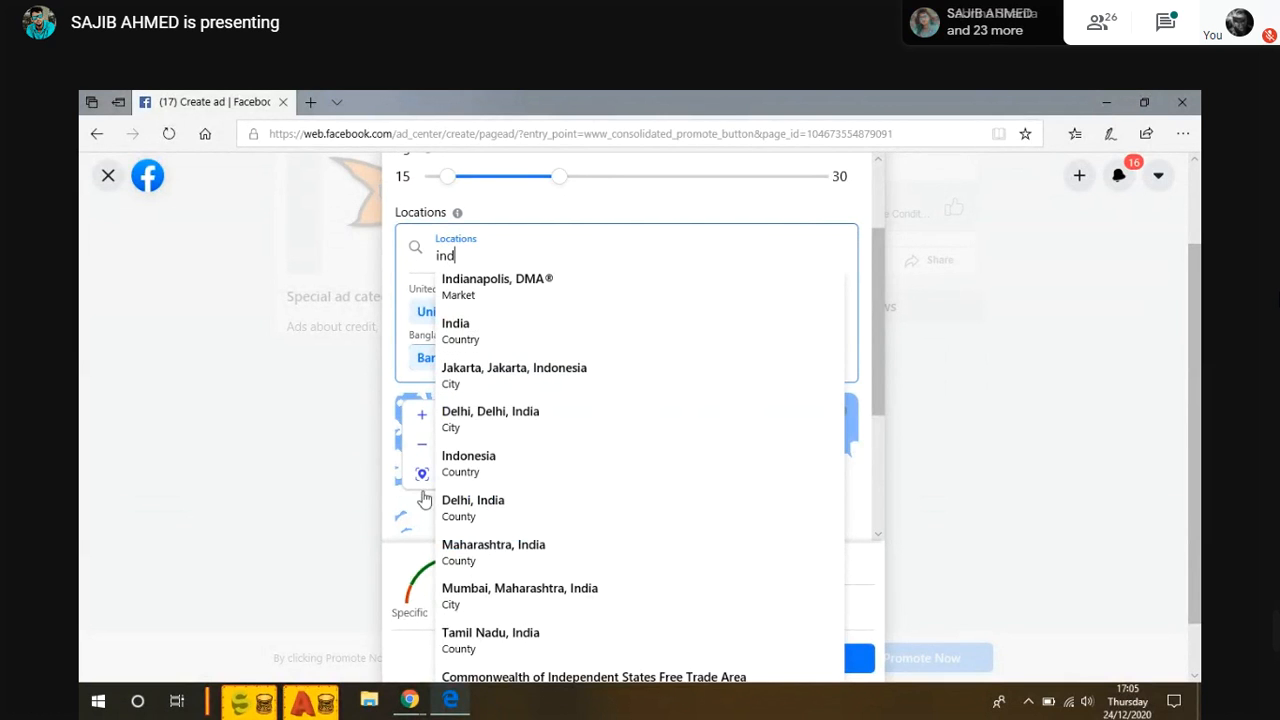
- Switch to the Google Meet window, mute and unmute the microphone, and return to the audience settings in Edge
left_click(410, 699)
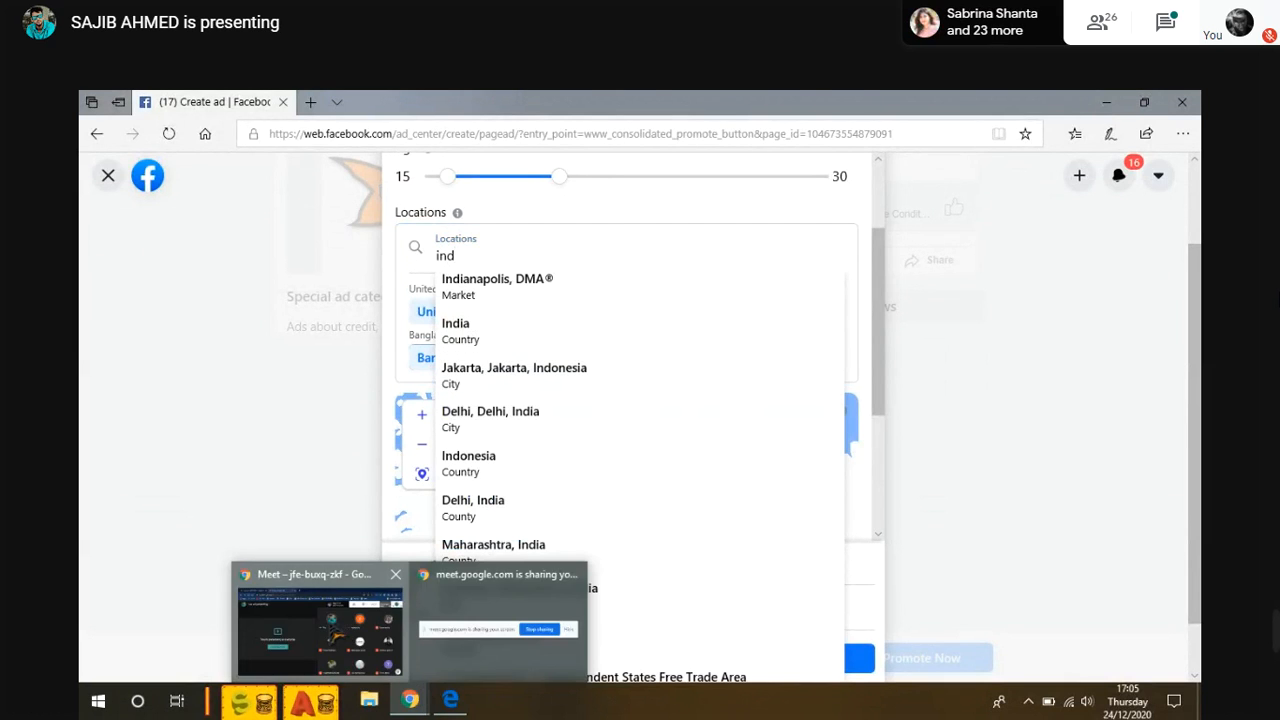
left_click(318, 620)
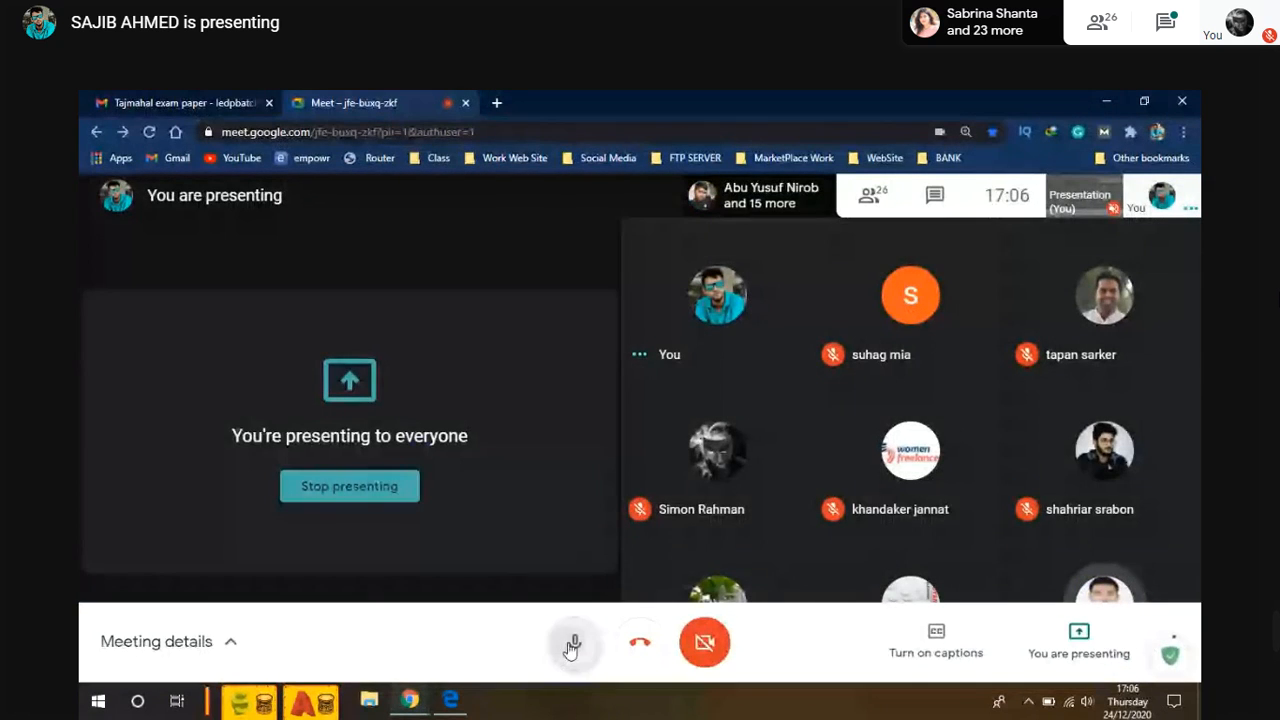
left_click(576, 640)
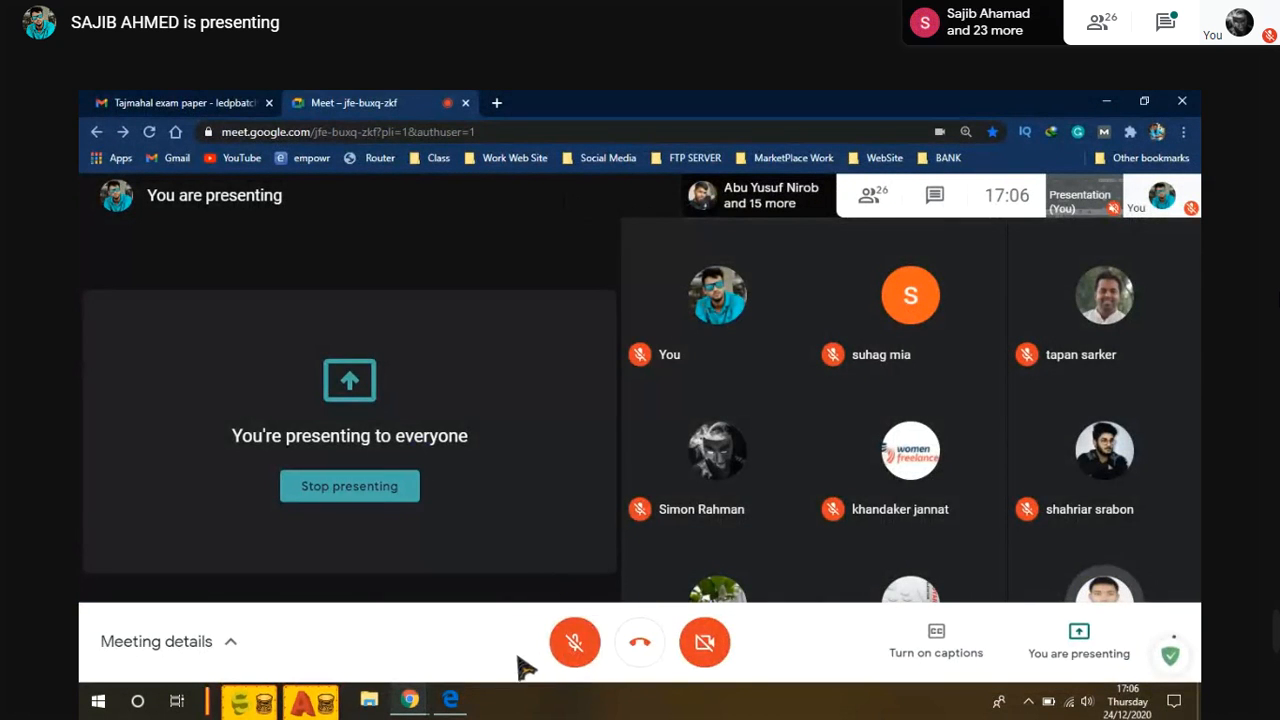
left_click(573, 642)
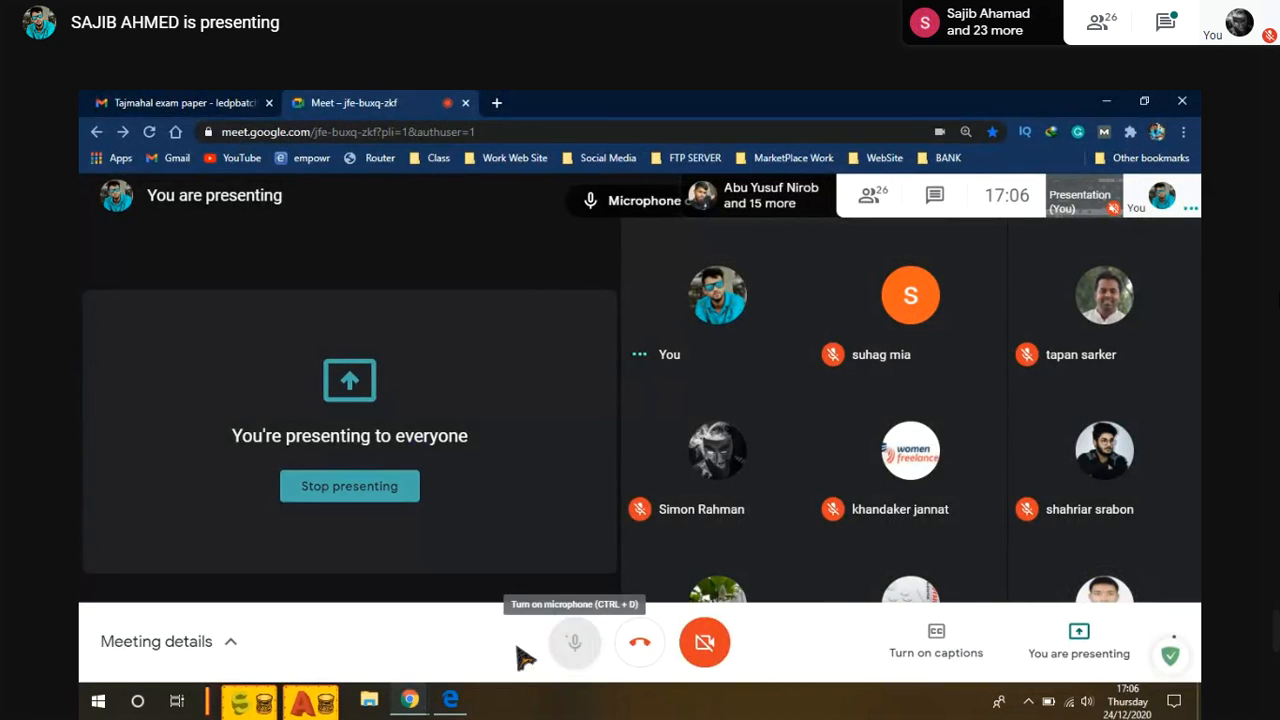
left_click(451, 700)
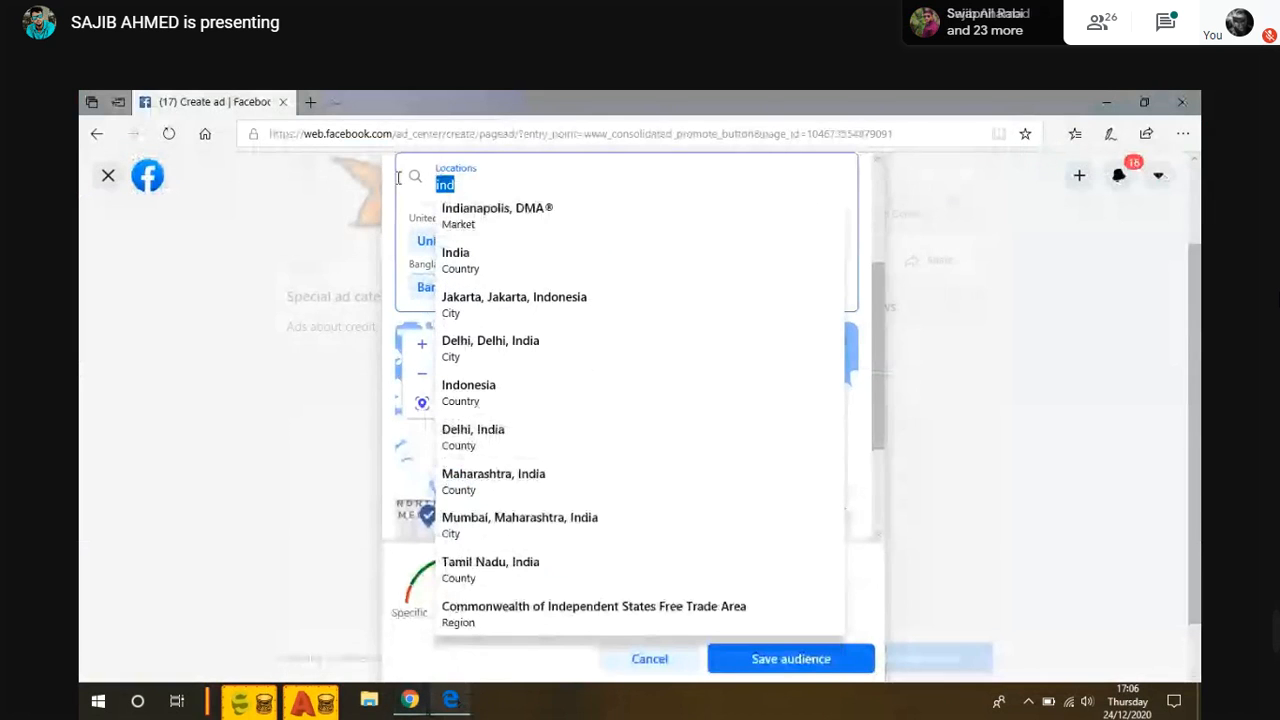
- Search the audience locations for "dhaka" and "savar"
left_click_drag(483, 186, 411, 188)
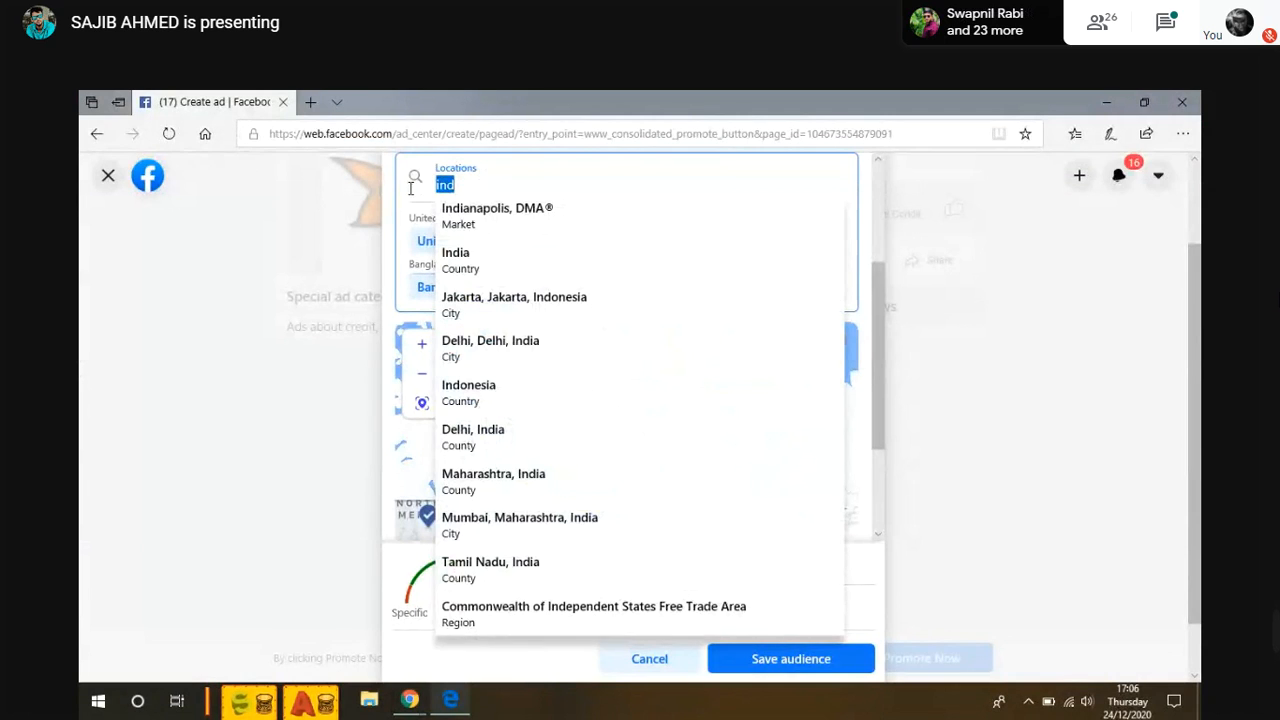
type("dhaka")
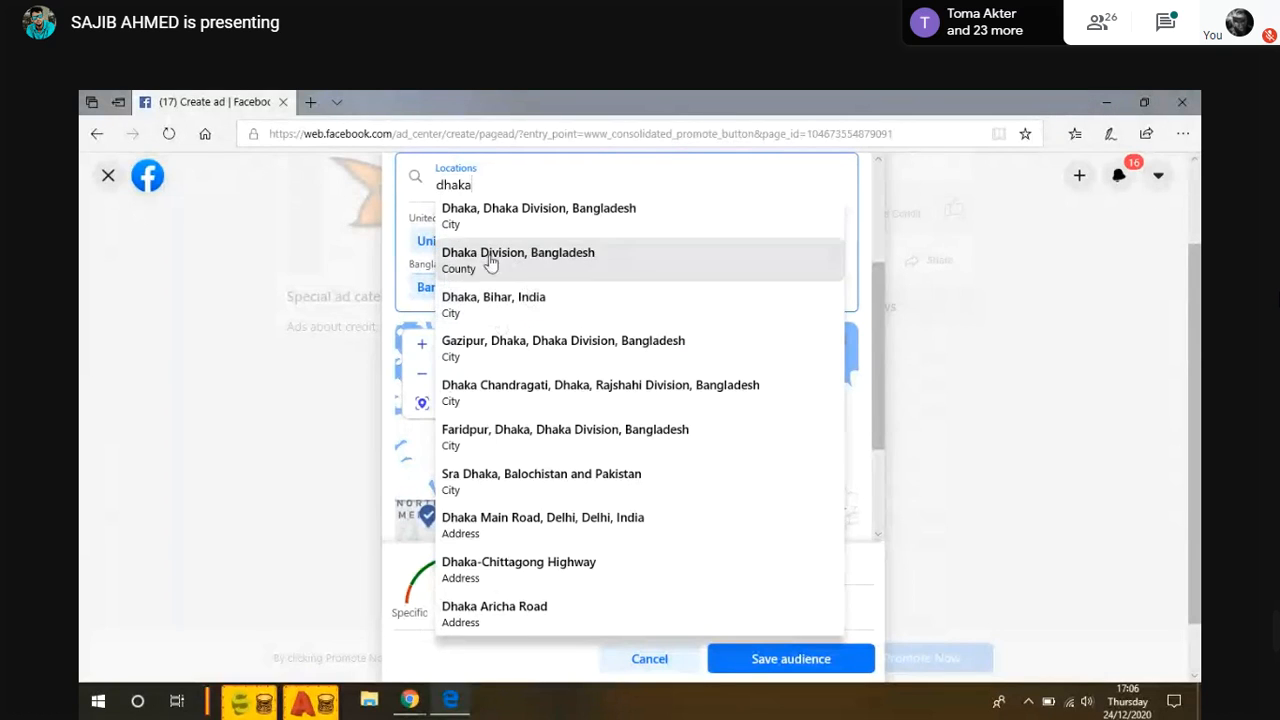
left_click_drag(488, 187, 440, 184)
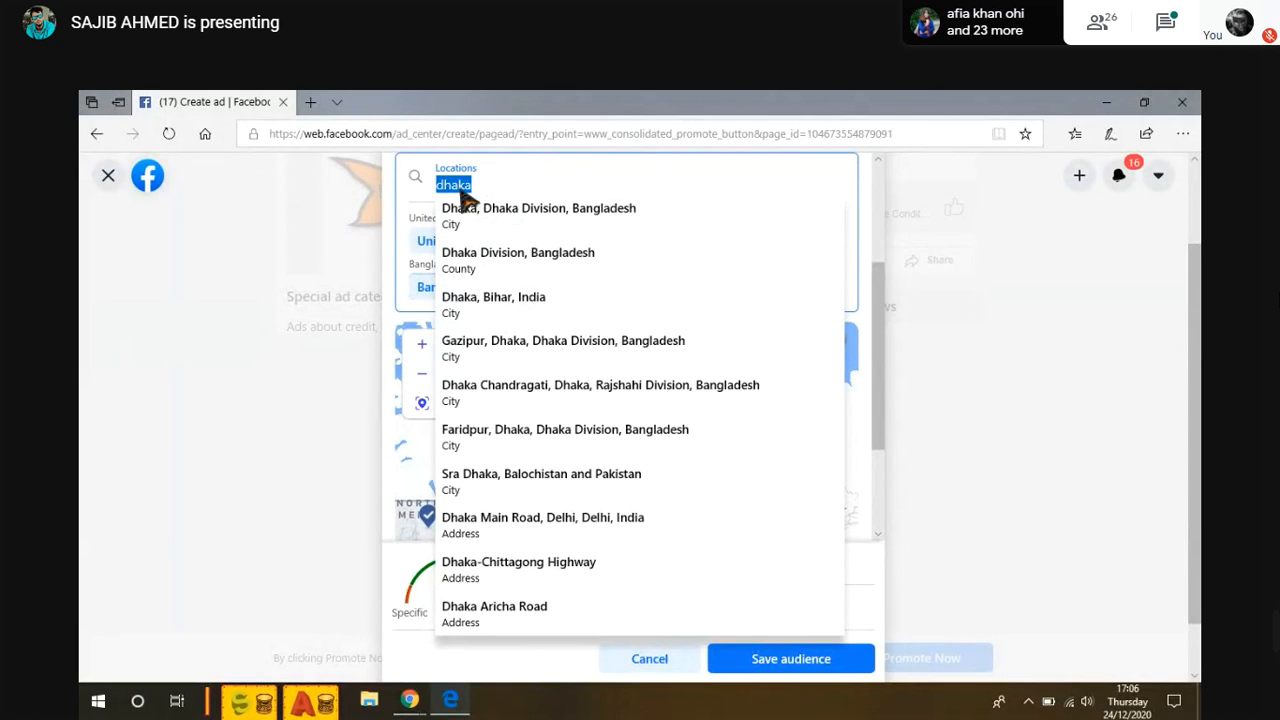
type("savar")
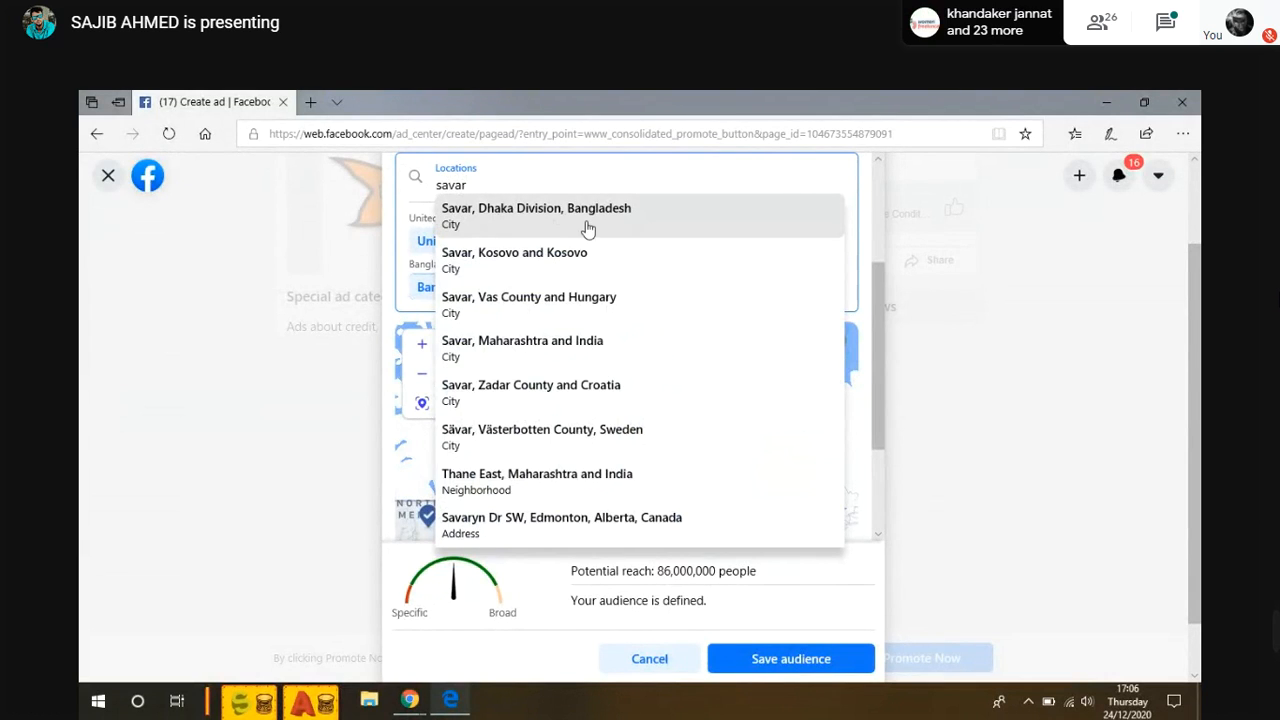
left_click_drag(479, 180, 447, 176)
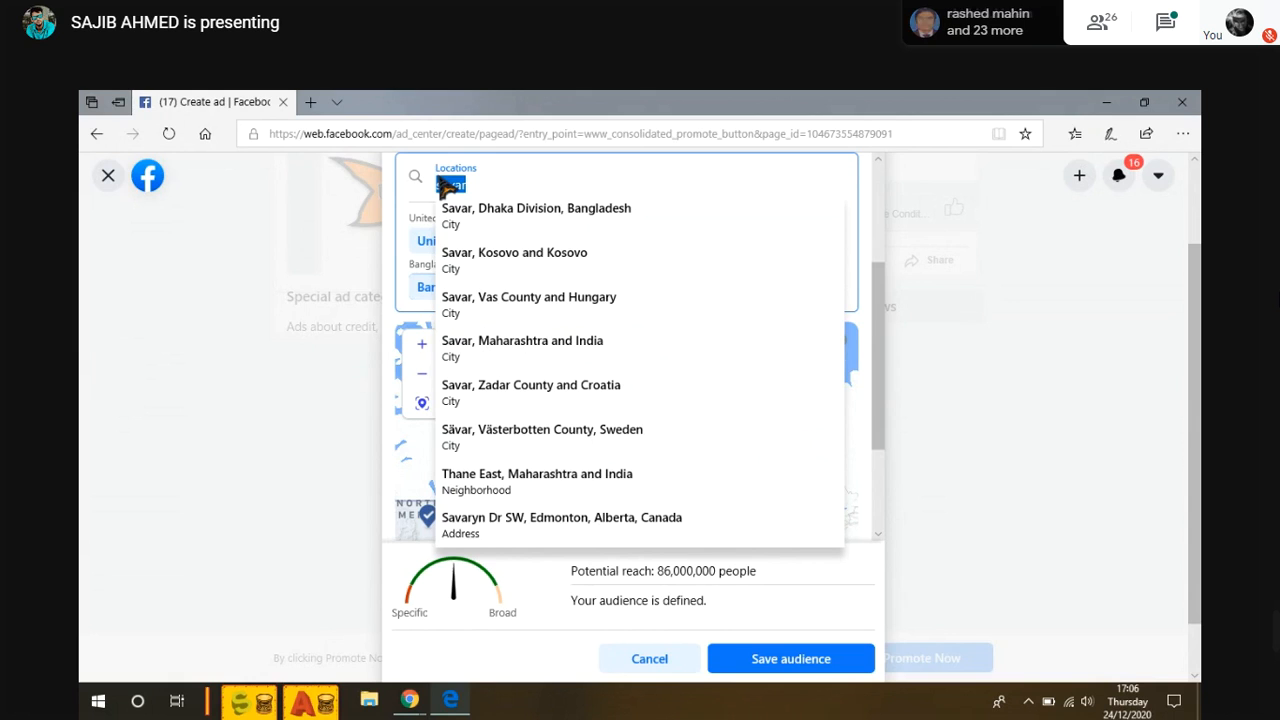
left_click(429, 186)
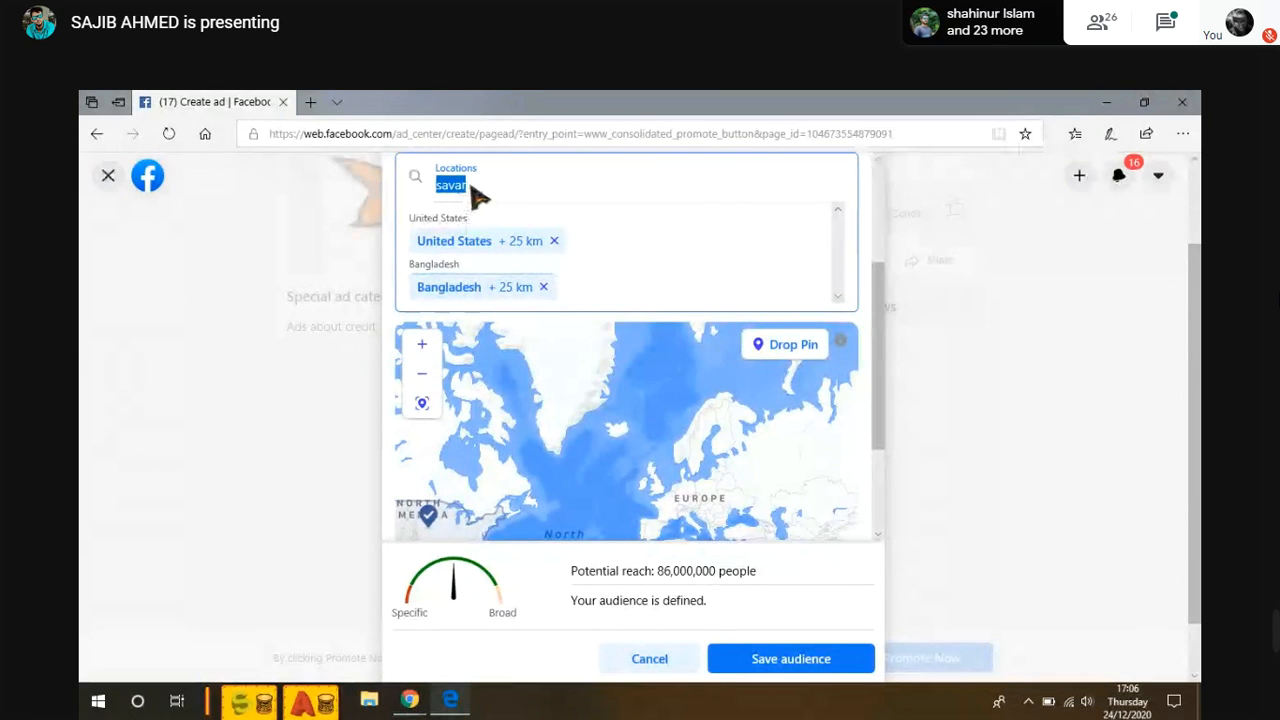
- Add the city Savar, Dhaka Division, Bangladesh to the audience locations
scroll(513, 215, "up", 2)
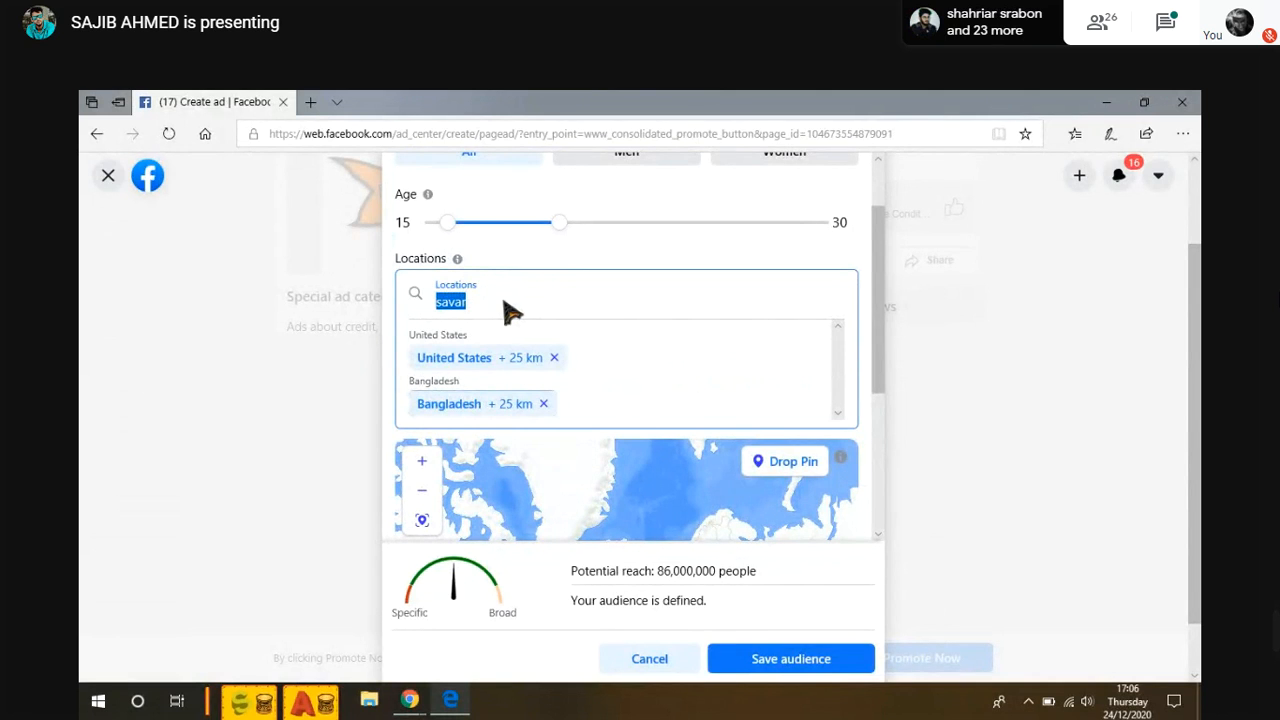
scroll(508, 306, "down", 1)
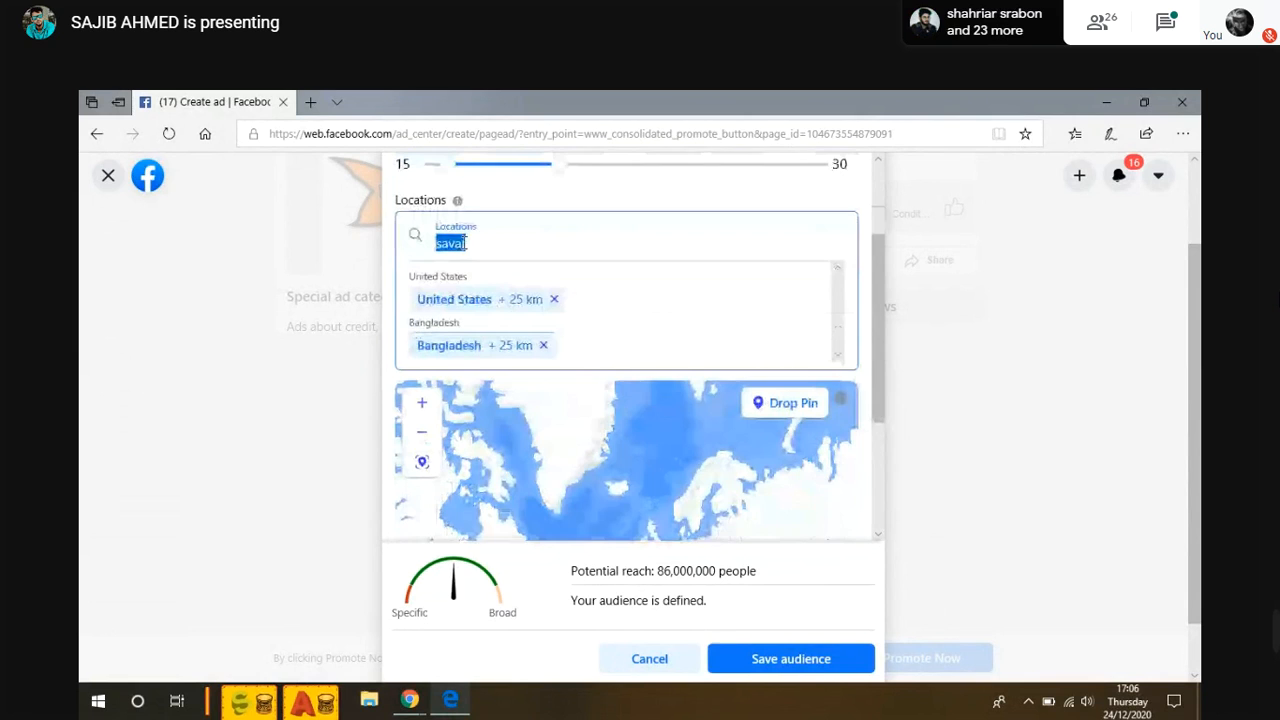
left_click(500, 243)
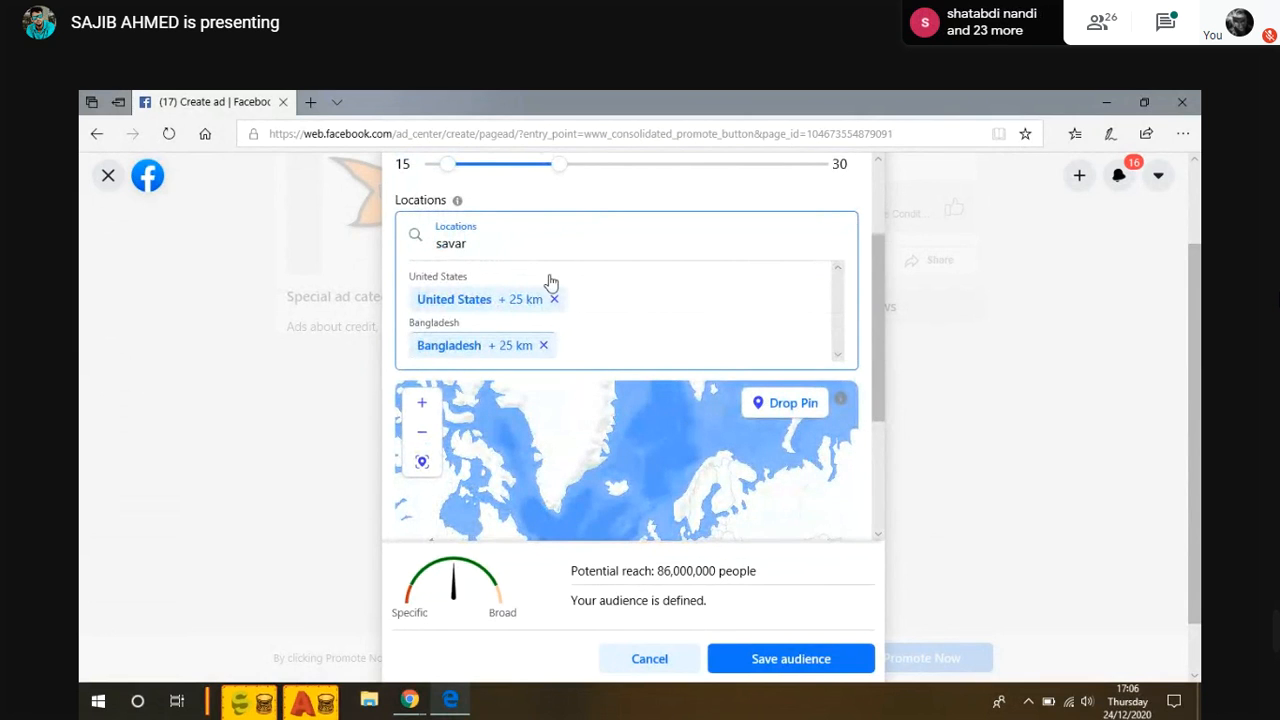
scroll(570, 288, "down", 1)
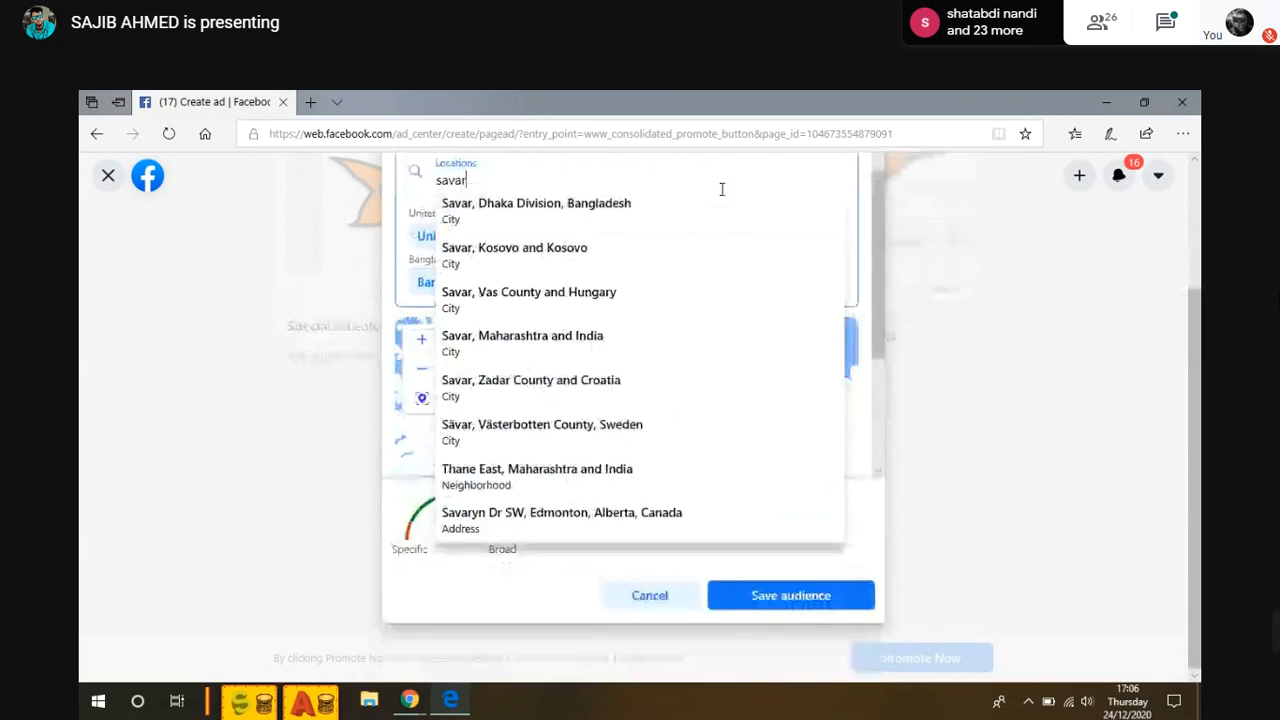
left_click(663, 212)
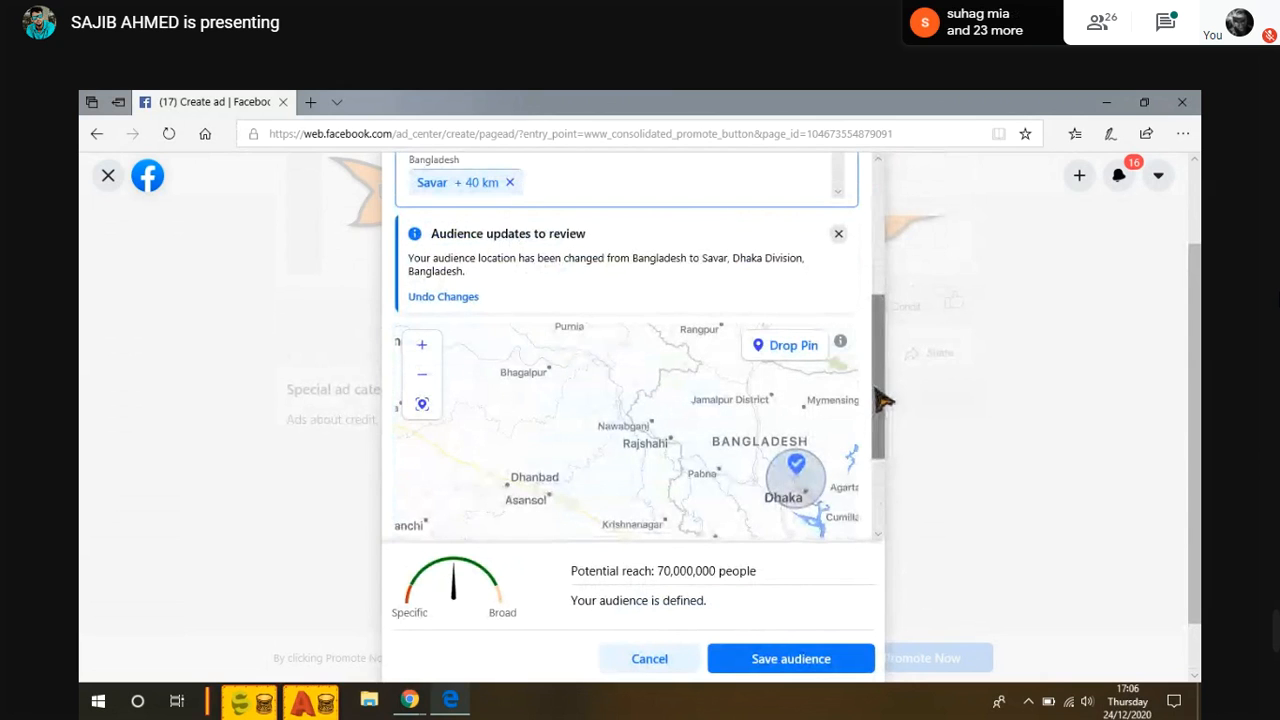
- Examine the location map, the audience update notice, and the gender, age and location settings of the audience
scroll(833, 410, "down", 1)
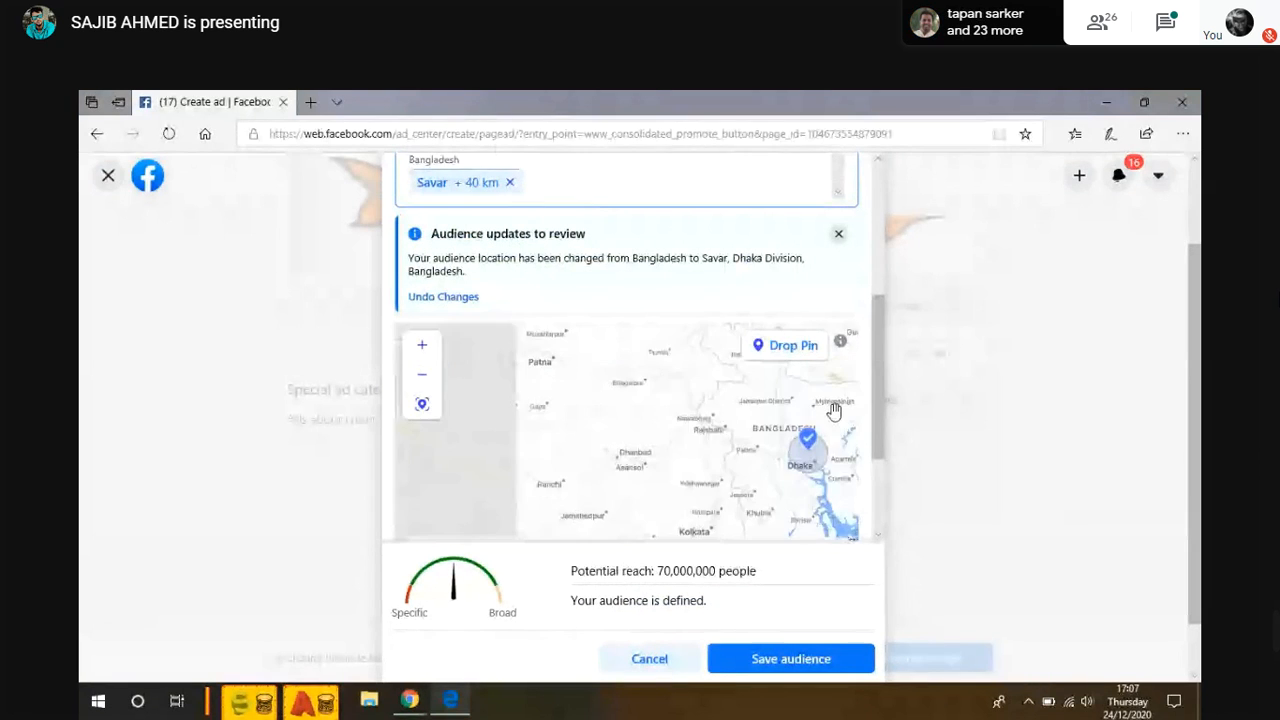
scroll(829, 406, "down", 1)
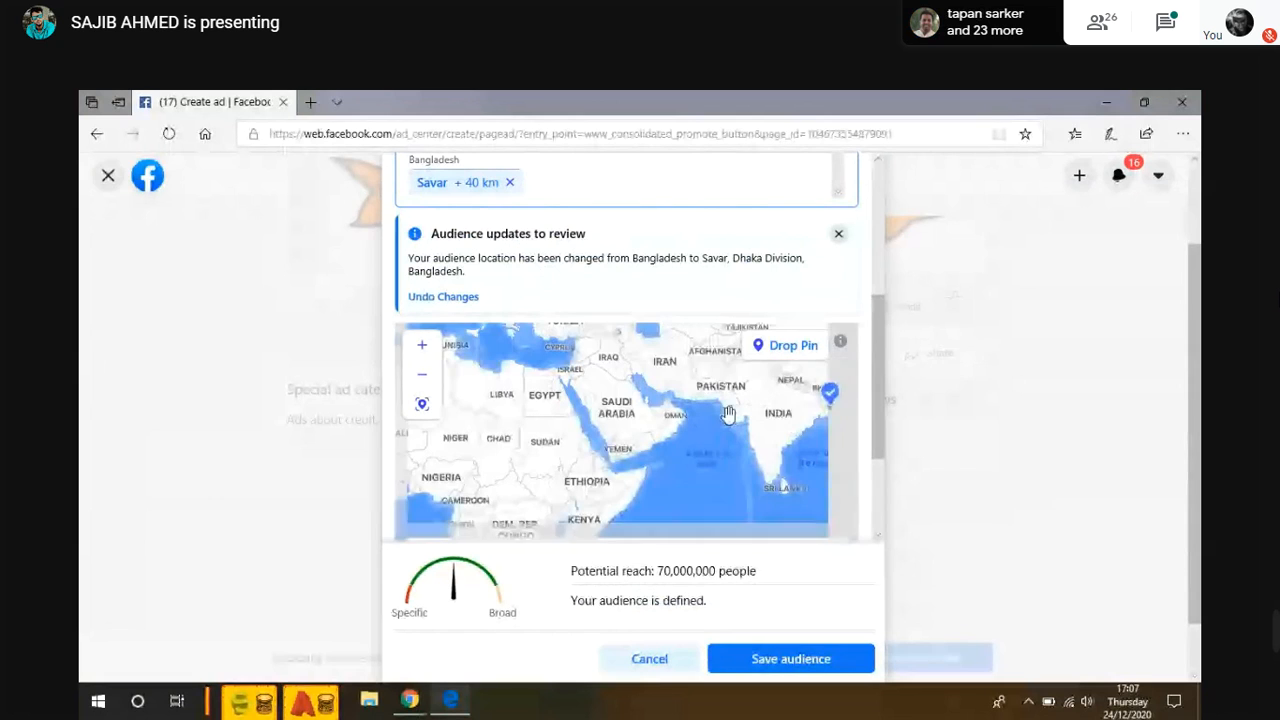
scroll(725, 418, "down", 2)
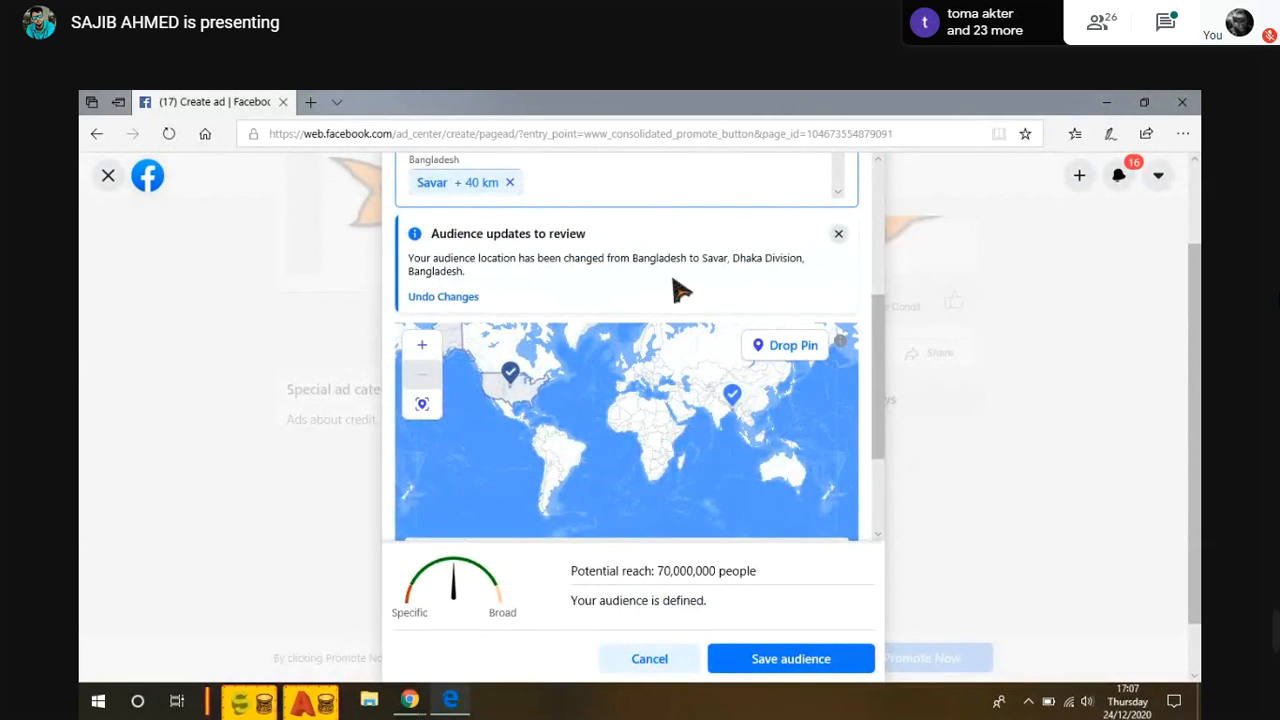
scroll(675, 280, "up", 1)
scroll(678, 286, "up", 3)
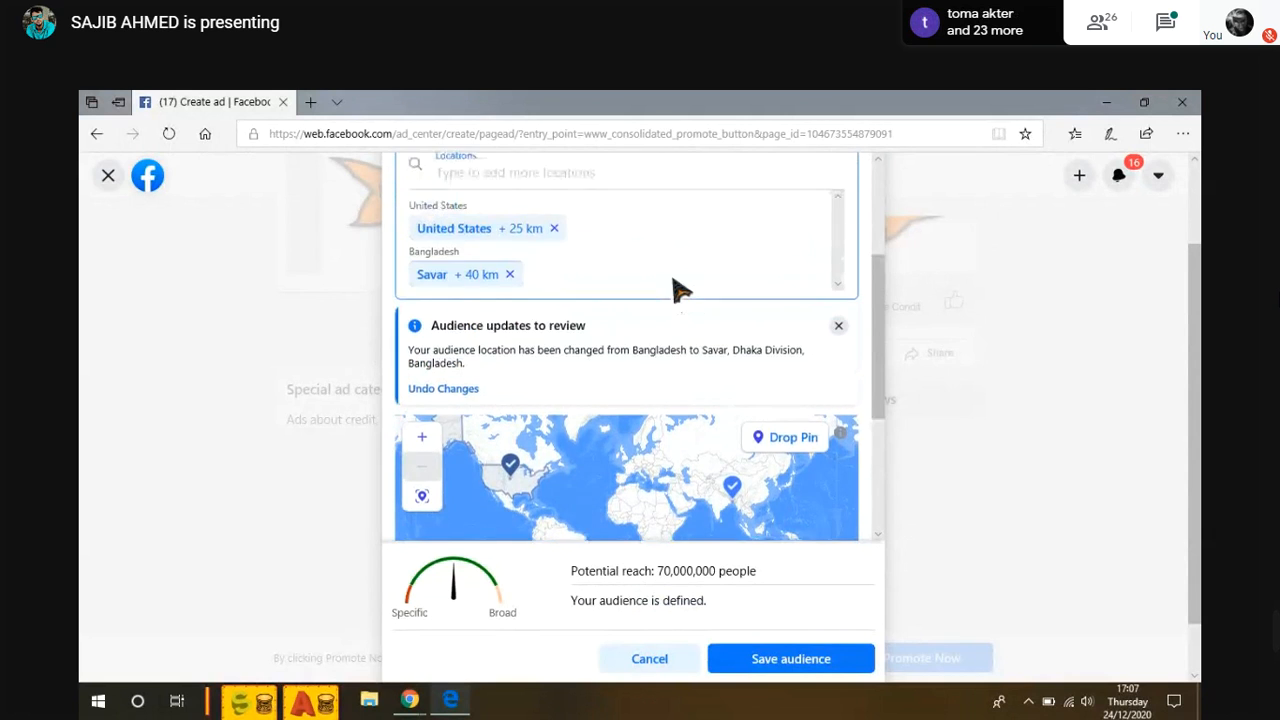
scroll(613, 340, "down", 1)
scroll(613, 340, "up", 1)
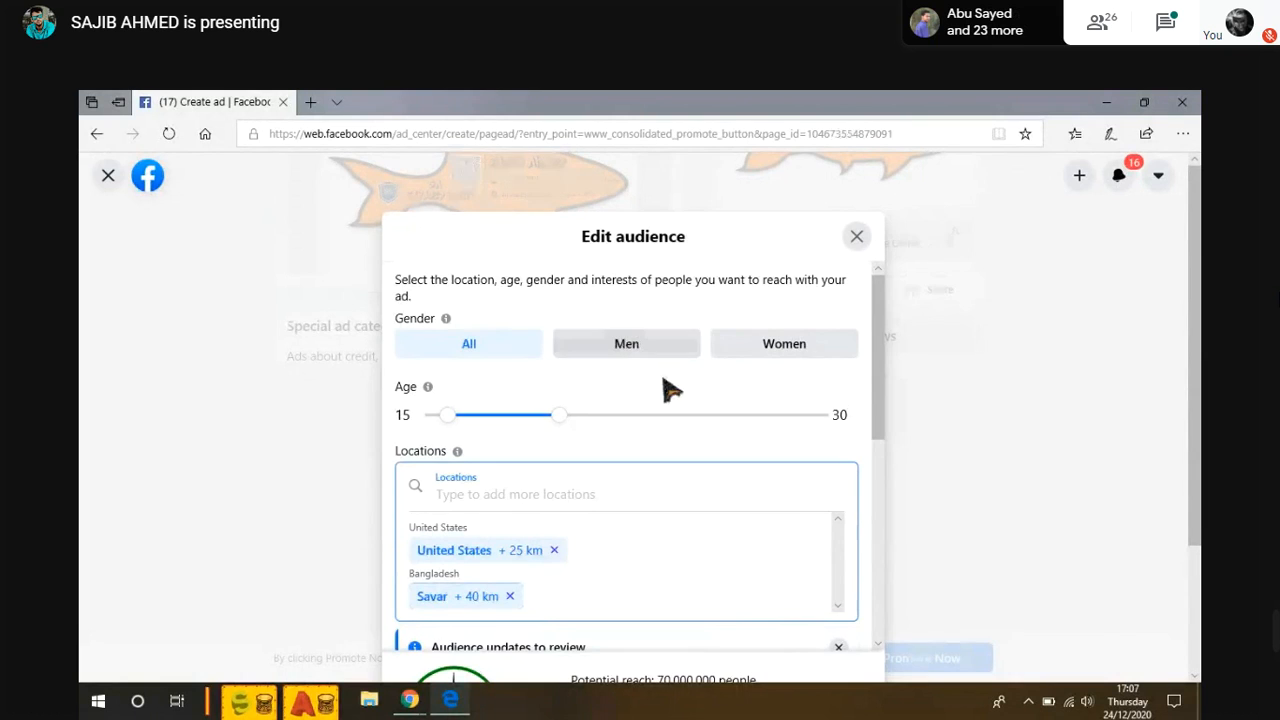
scroll(663, 390, "down", 3)
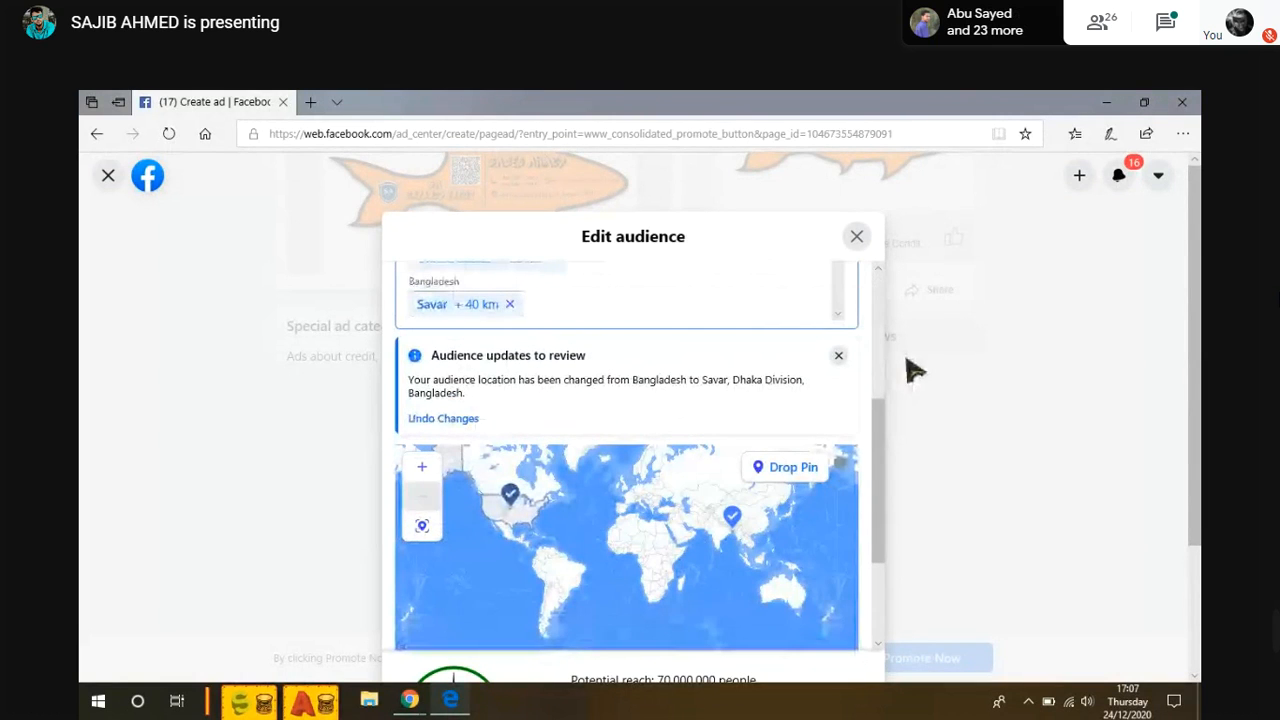
- Read the introductory sentence of the audience editor, highlighting the words "with", "your" and "people"
left_click_drag(887, 414, 860, 280)
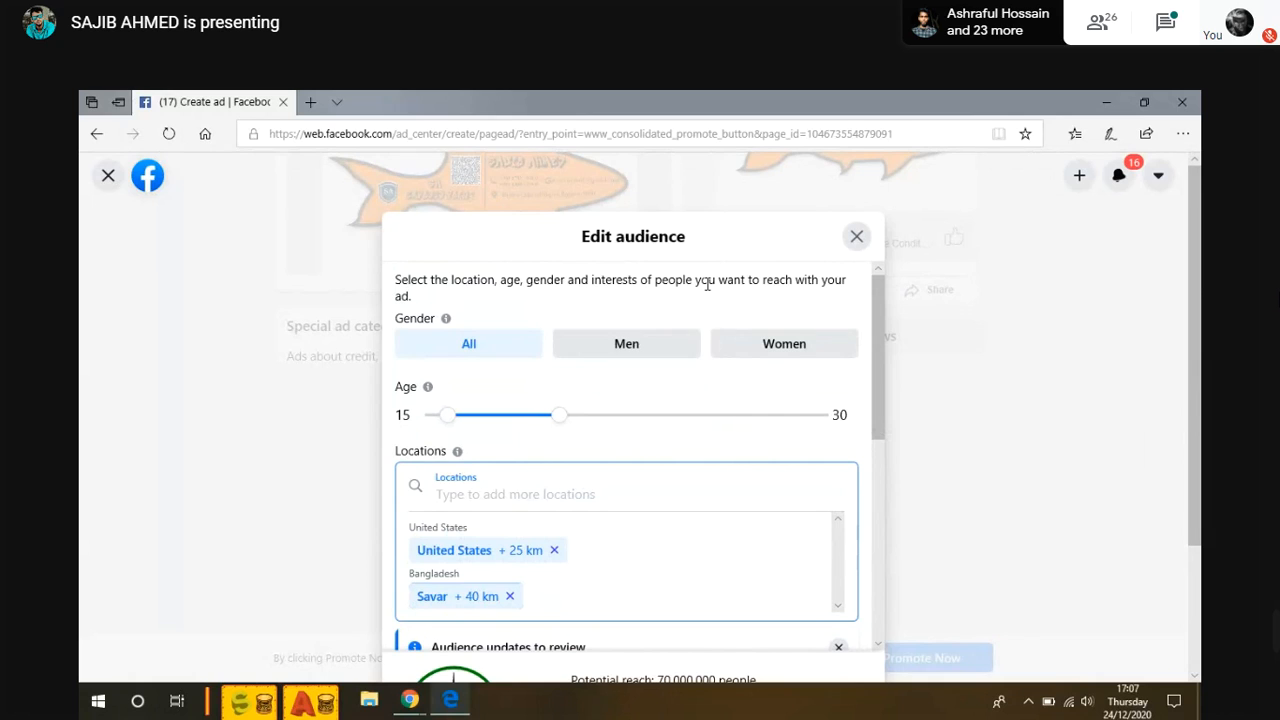
double_click(801, 281)
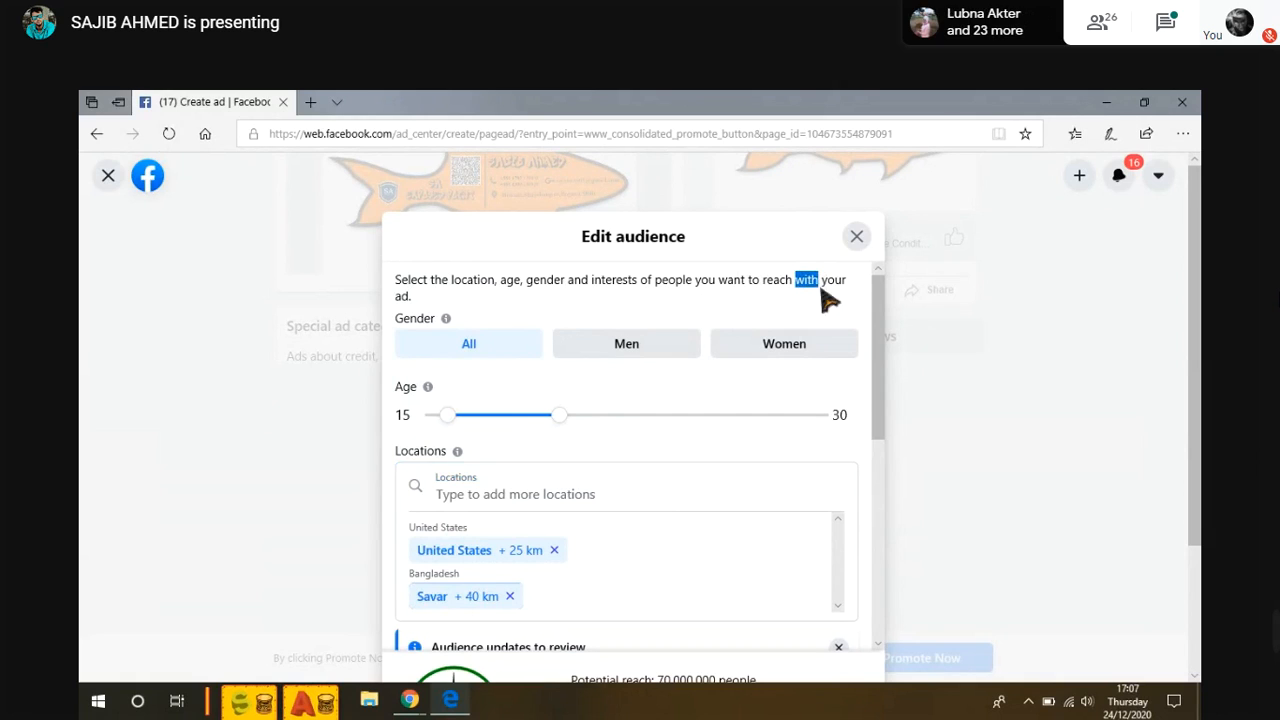
left_click_drag(822, 281, 840, 283)
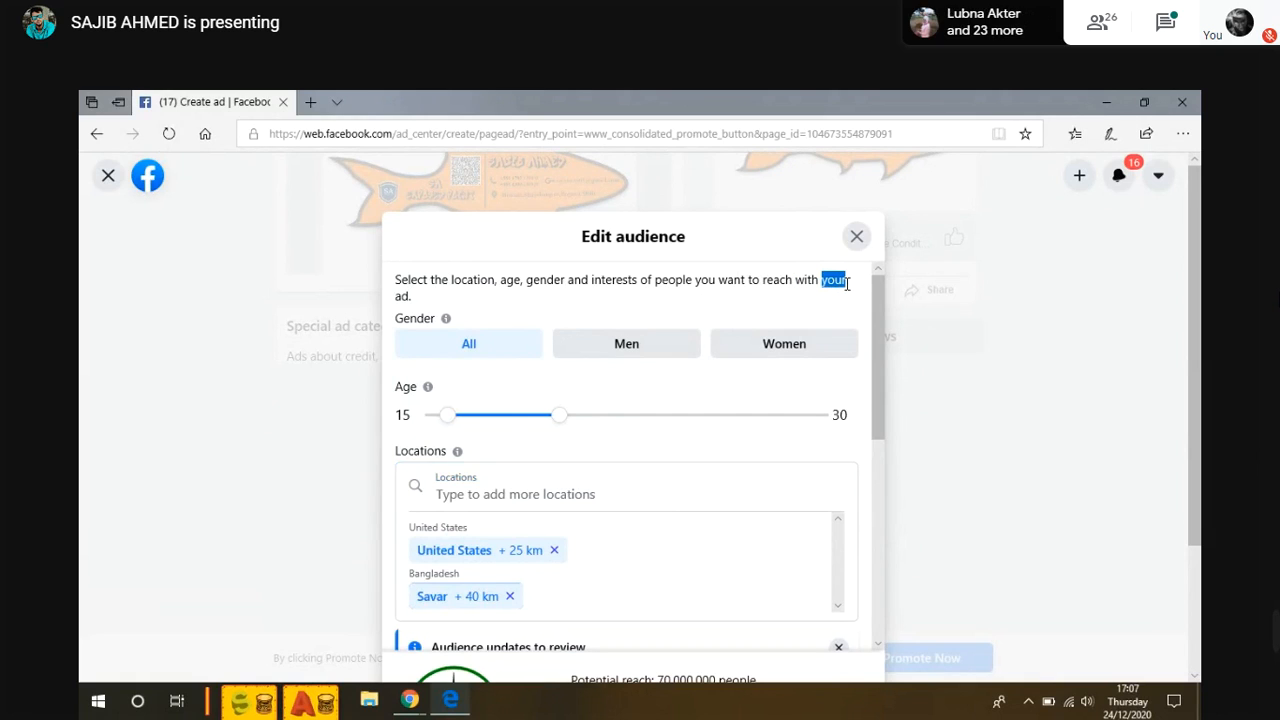
left_click(846, 283)
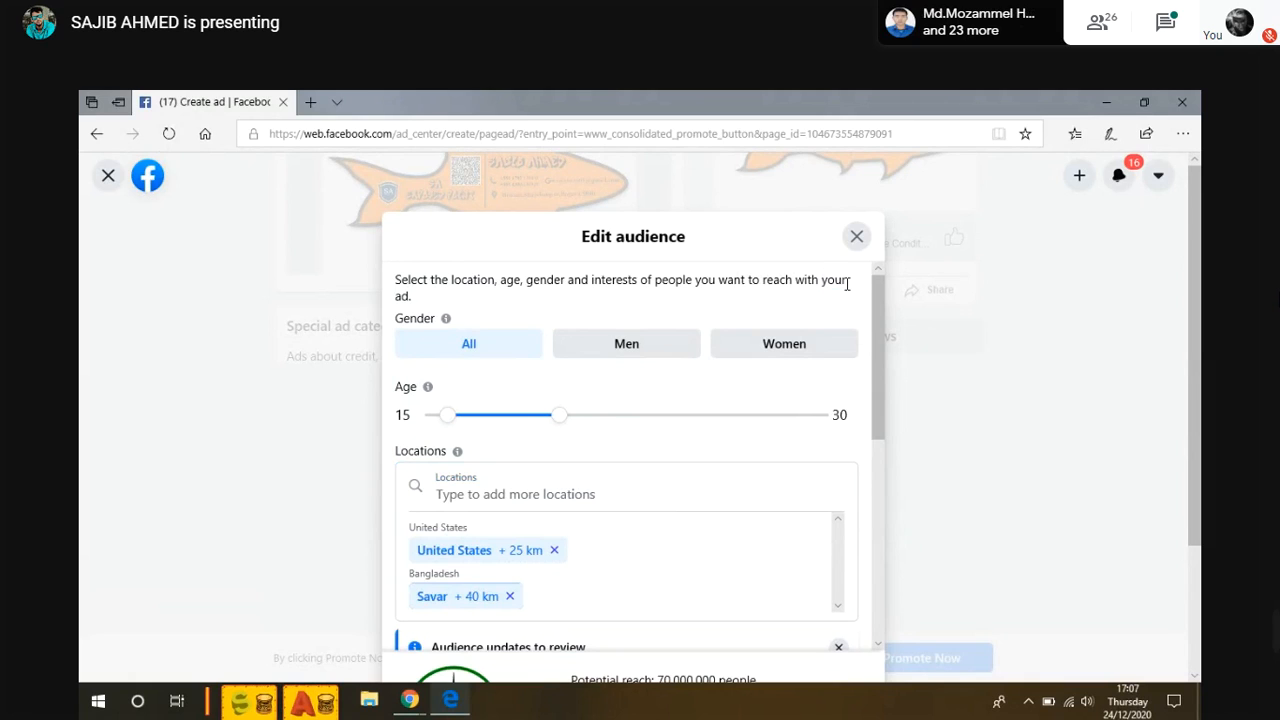
left_click_drag(848, 281, 821, 284)
left_click_drag(689, 284, 657, 282)
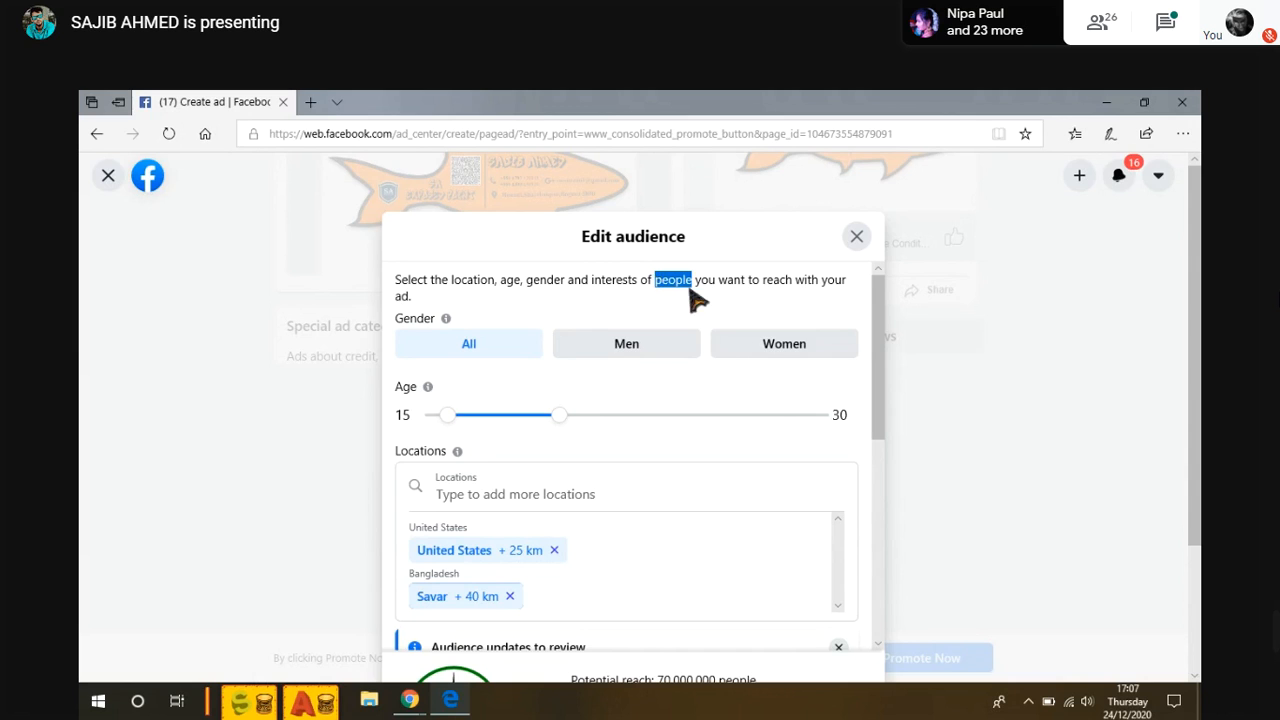
- Review the audience's locations, map radius, detailed targeting and potential reach, and return to the location search field
scroll(712, 349, "down", 2)
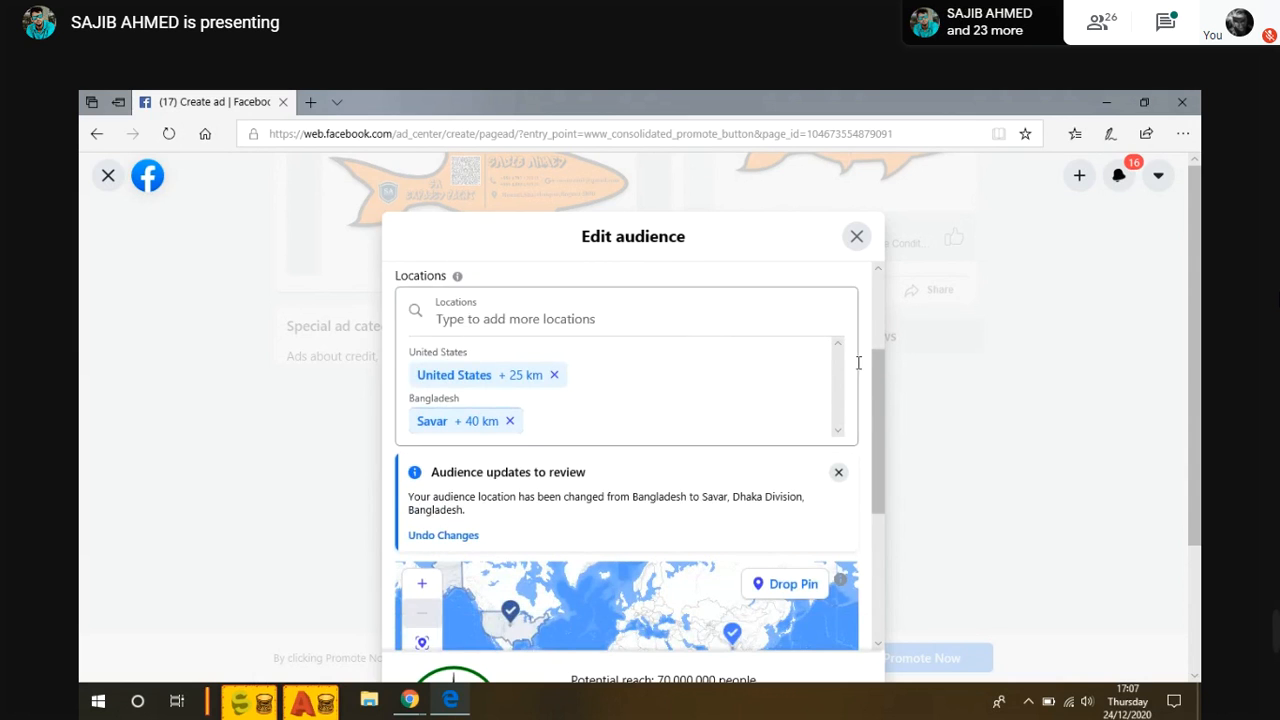
scroll(872, 398, "down", 1)
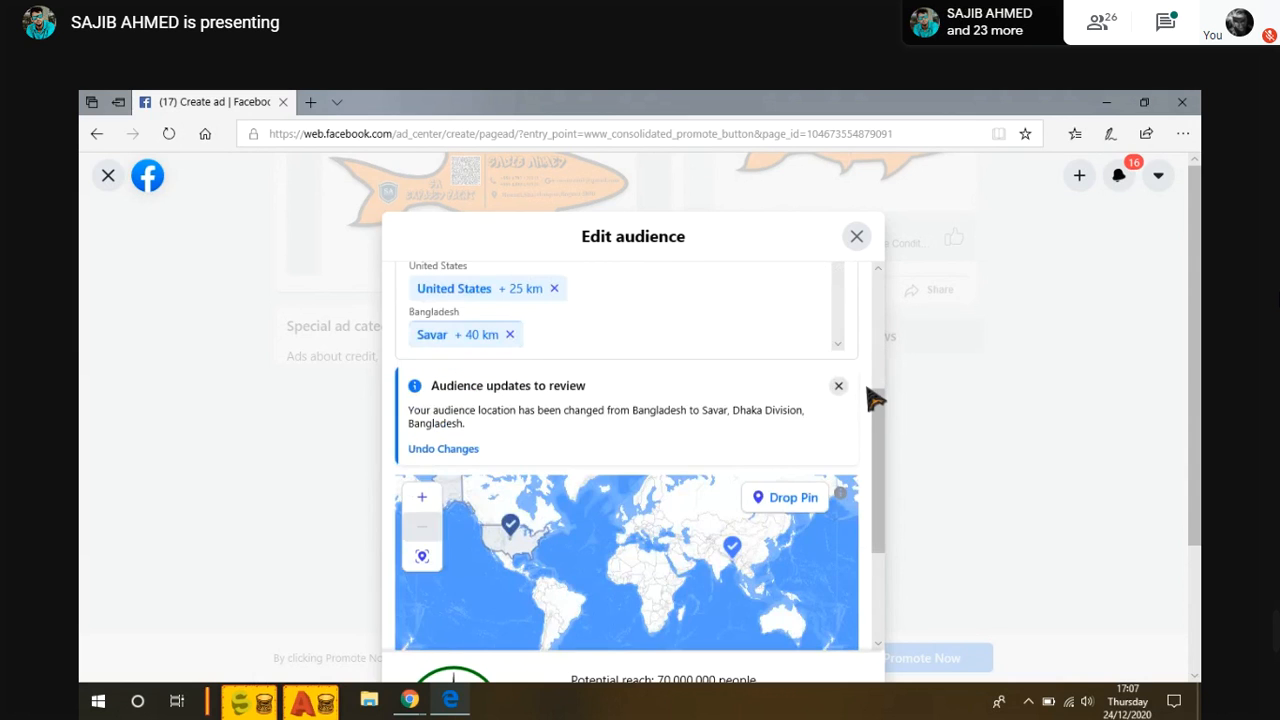
scroll(872, 398, "down", 4)
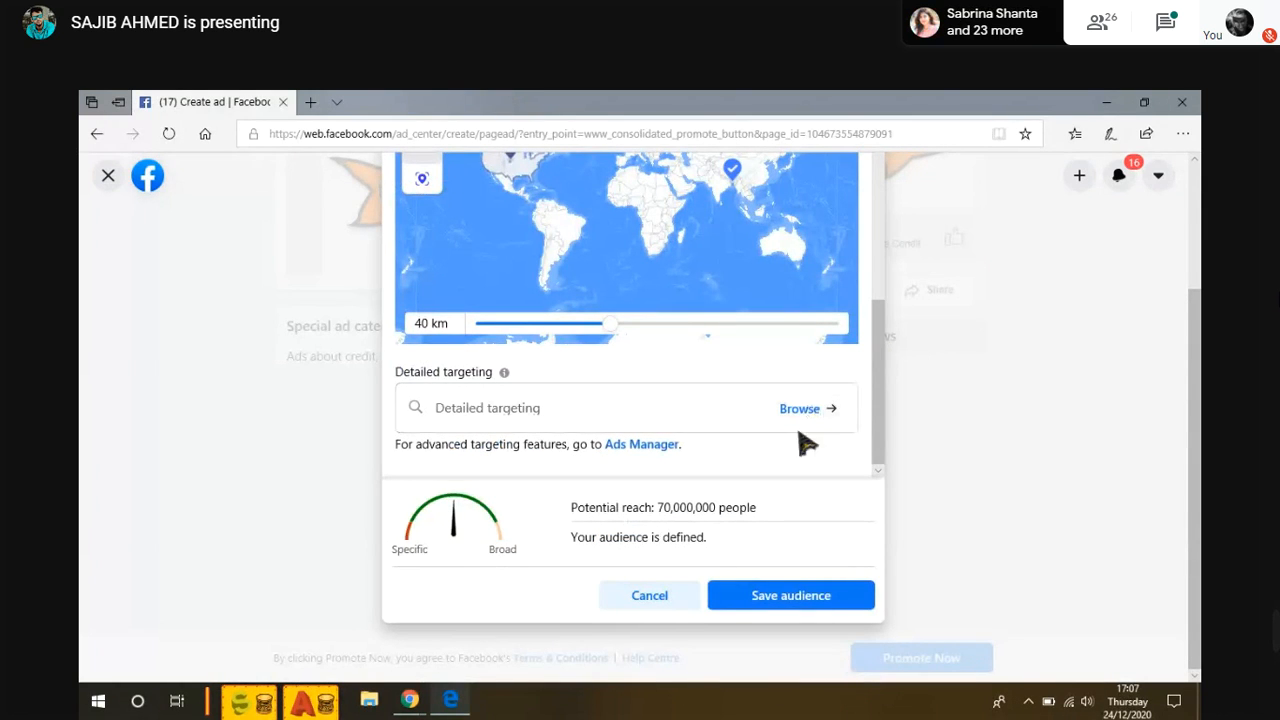
scroll(600, 463, "up", 4)
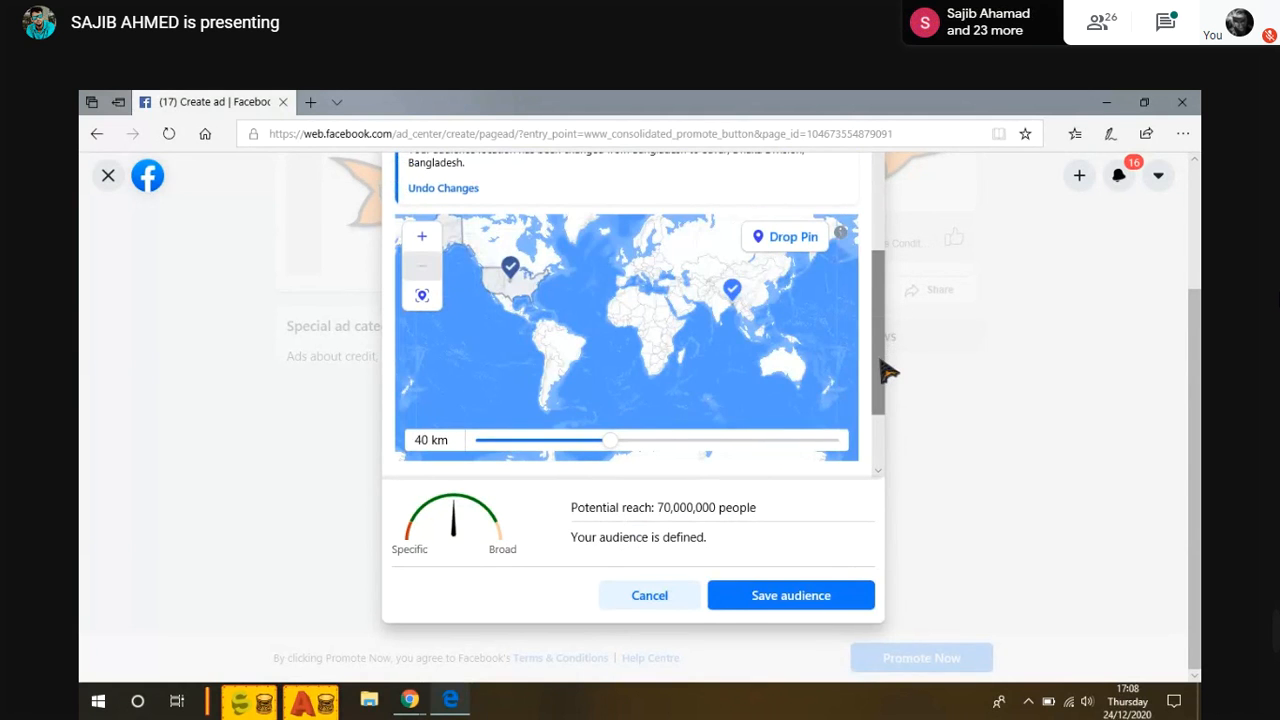
scroll(880, 429, "down", 3)
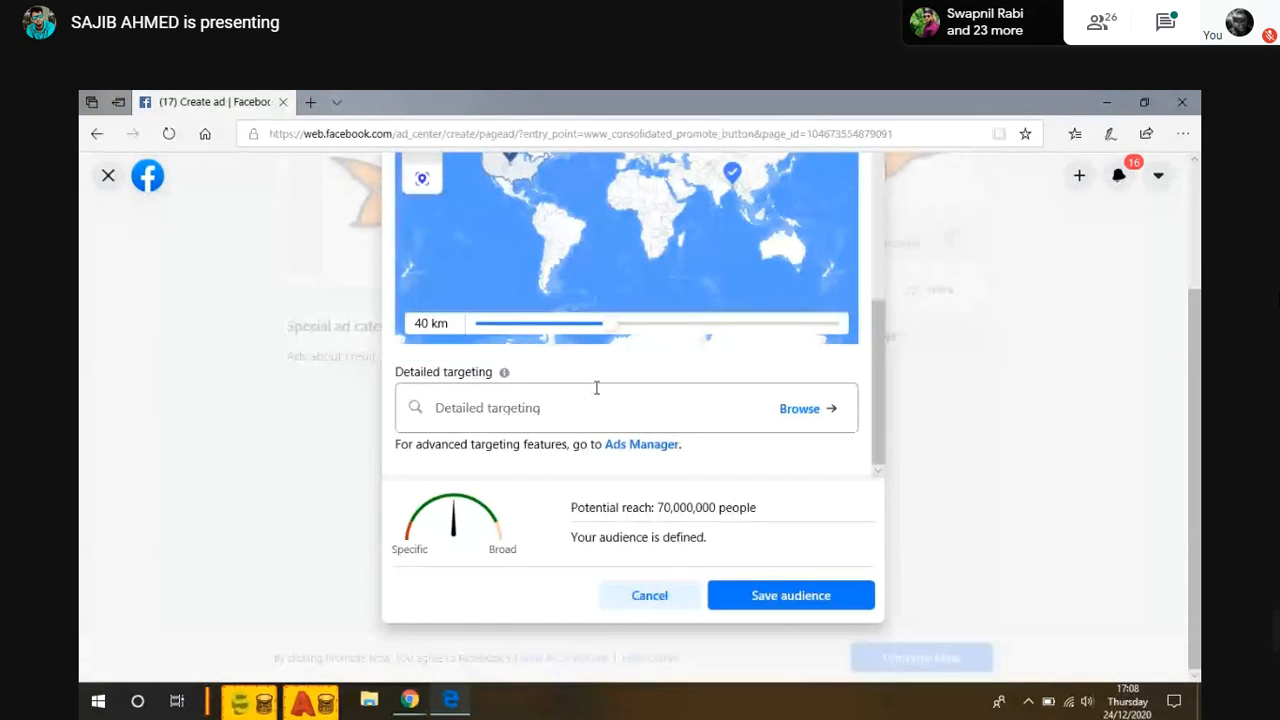
left_click_drag(877, 309, 868, 158)
scroll(522, 235, "up", 2)
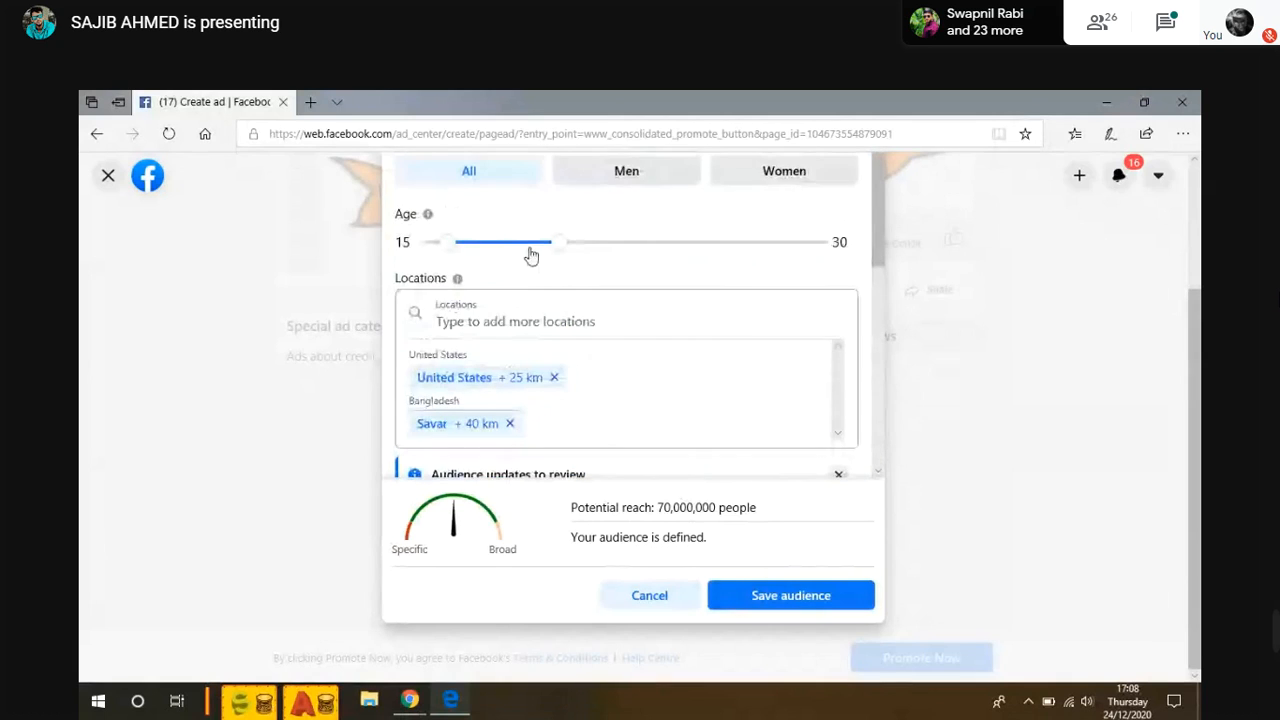
left_click(545, 321)
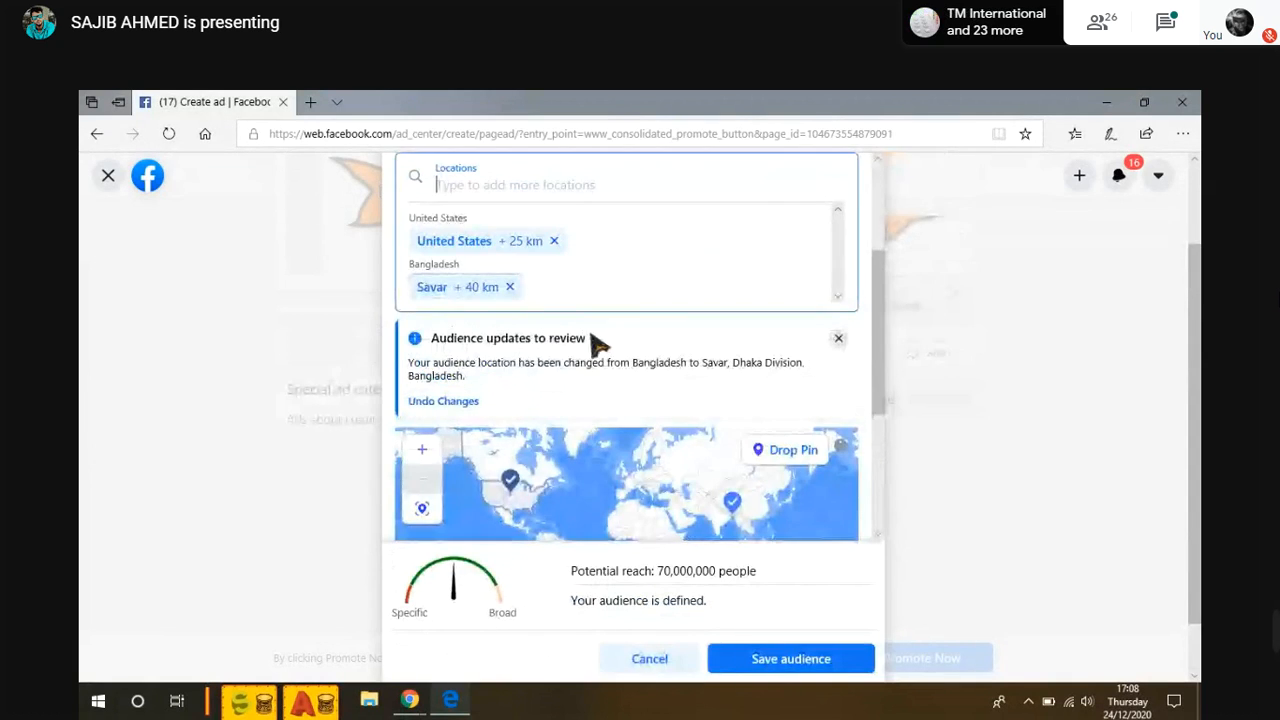
scroll(538, 320, "up", 1)
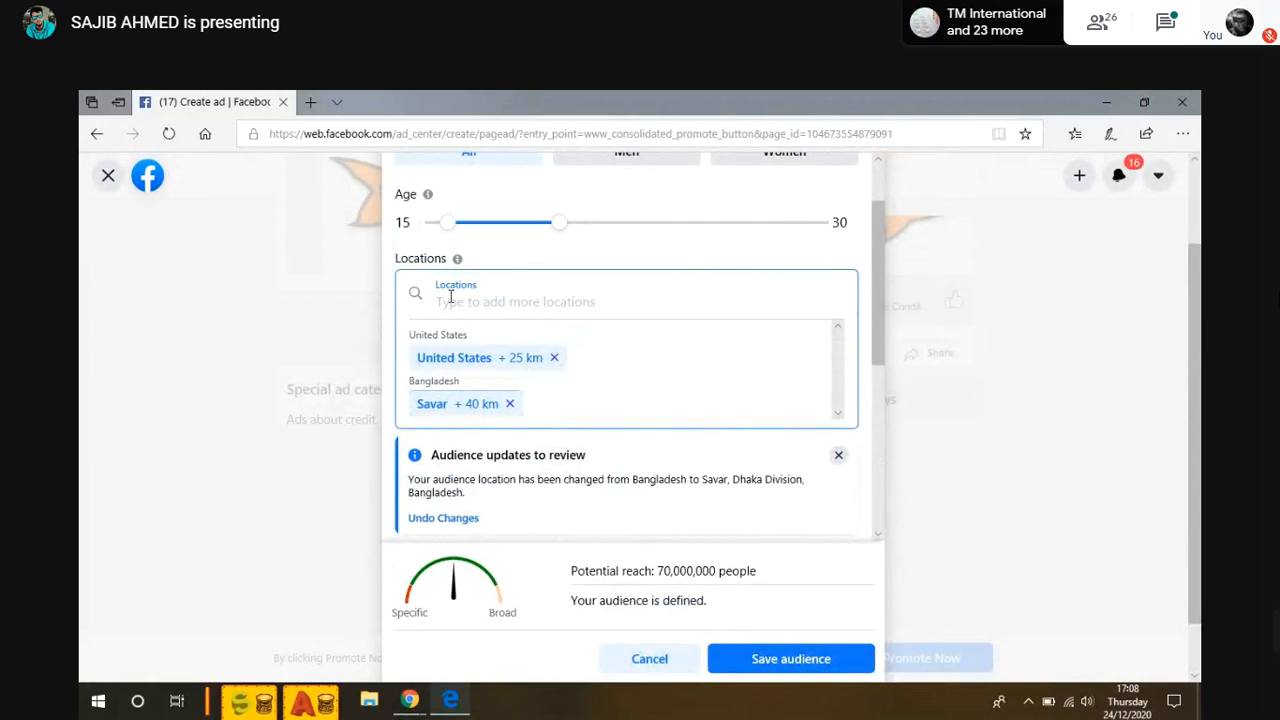
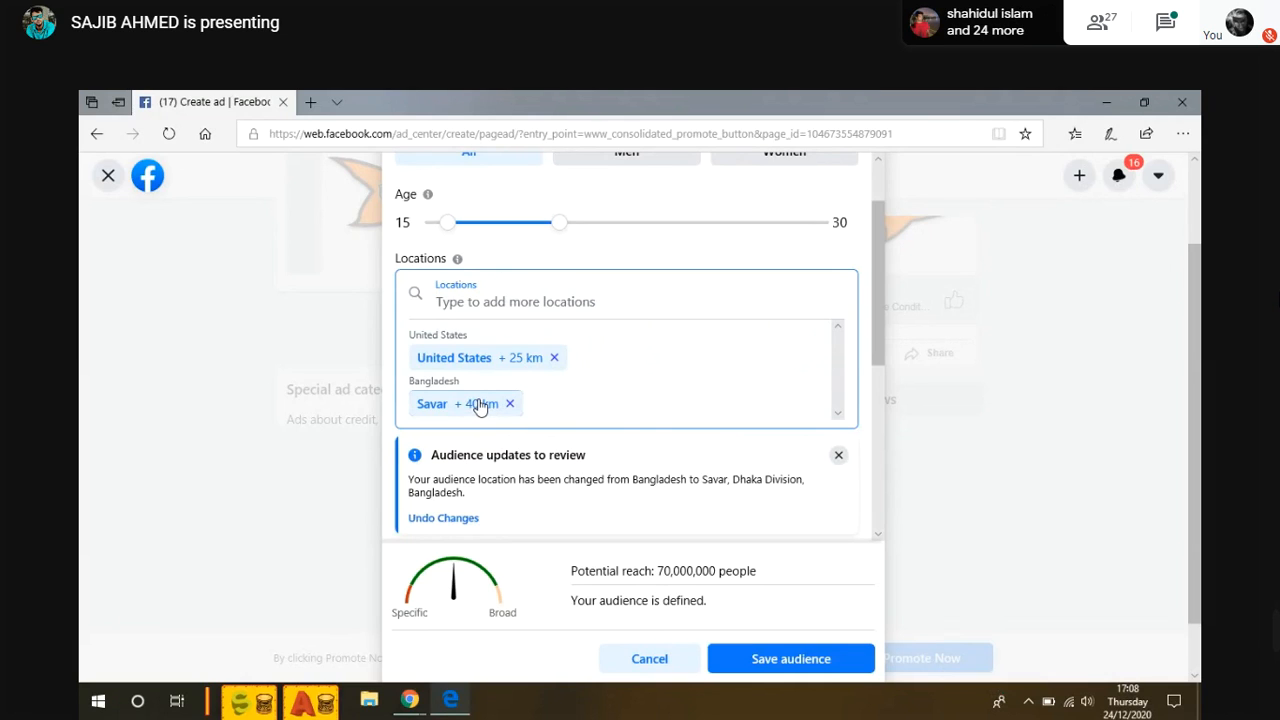
- Examine the United States pin and its surrounding radius up close on the audience location map
scroll(838, 430, "down", 1)
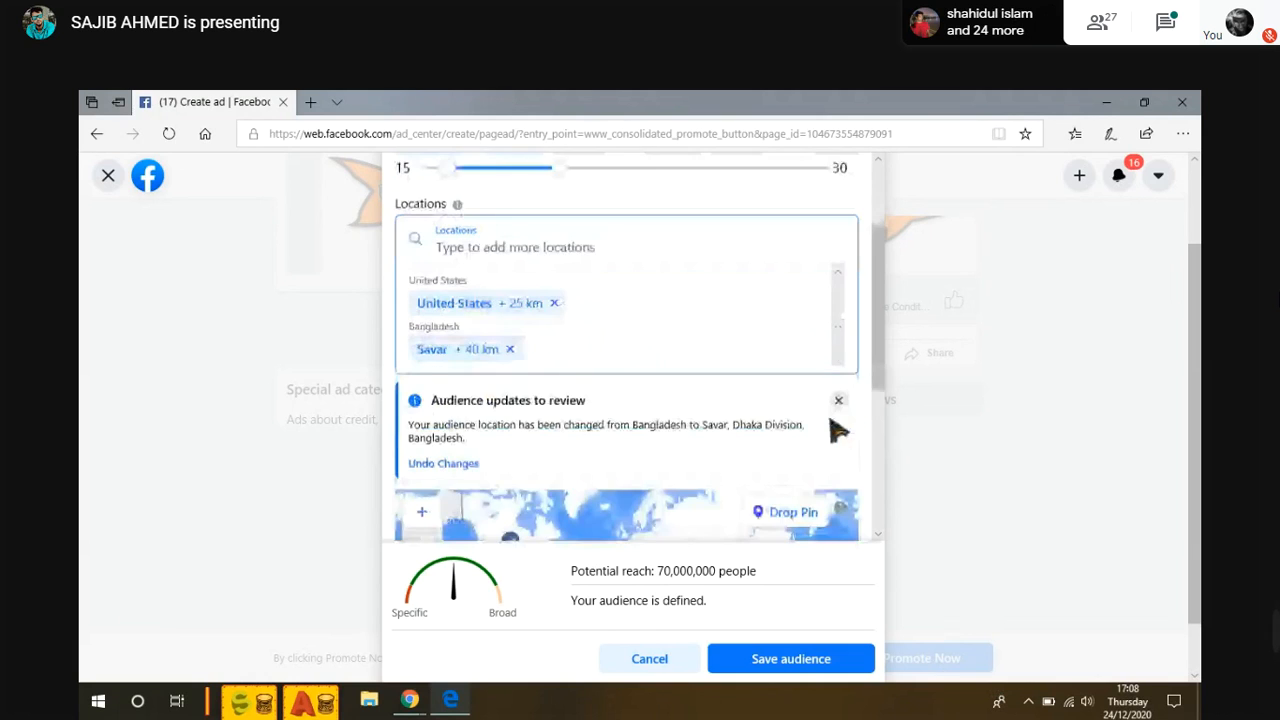
scroll(838, 430, "down", 1)
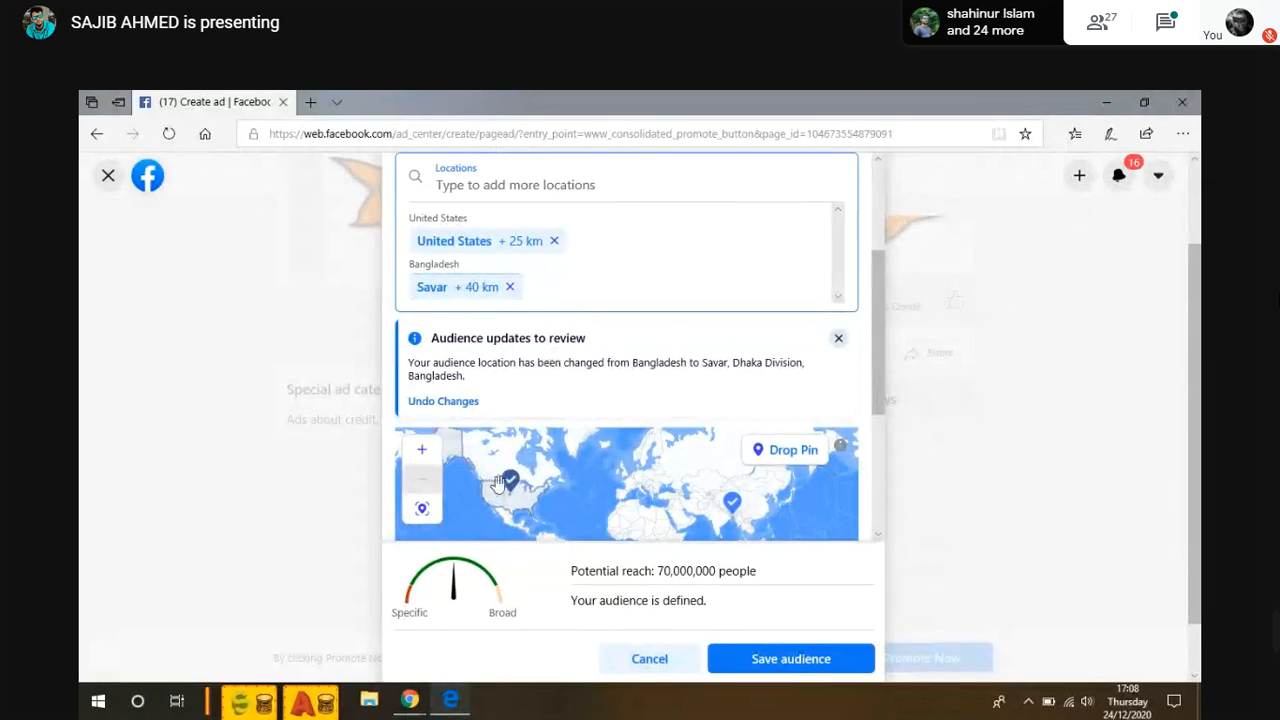
scroll(512, 488, "up", 5)
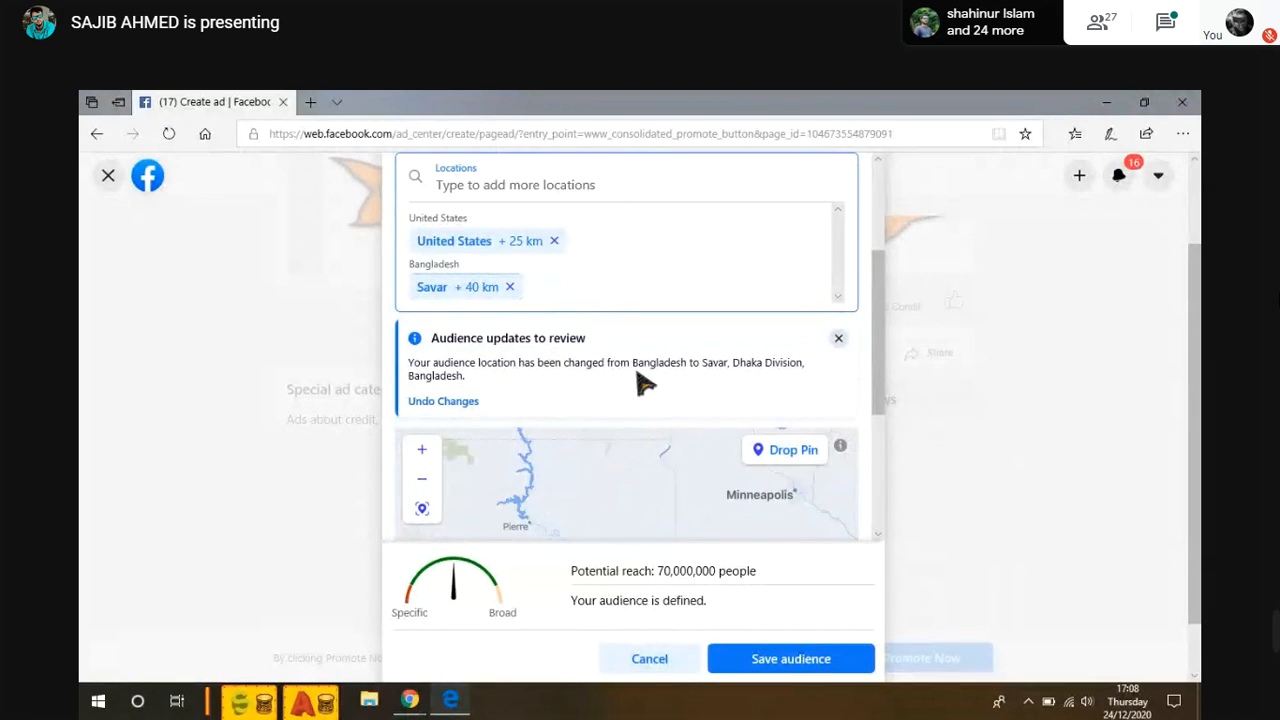
scroll(605, 488, "up", 2)
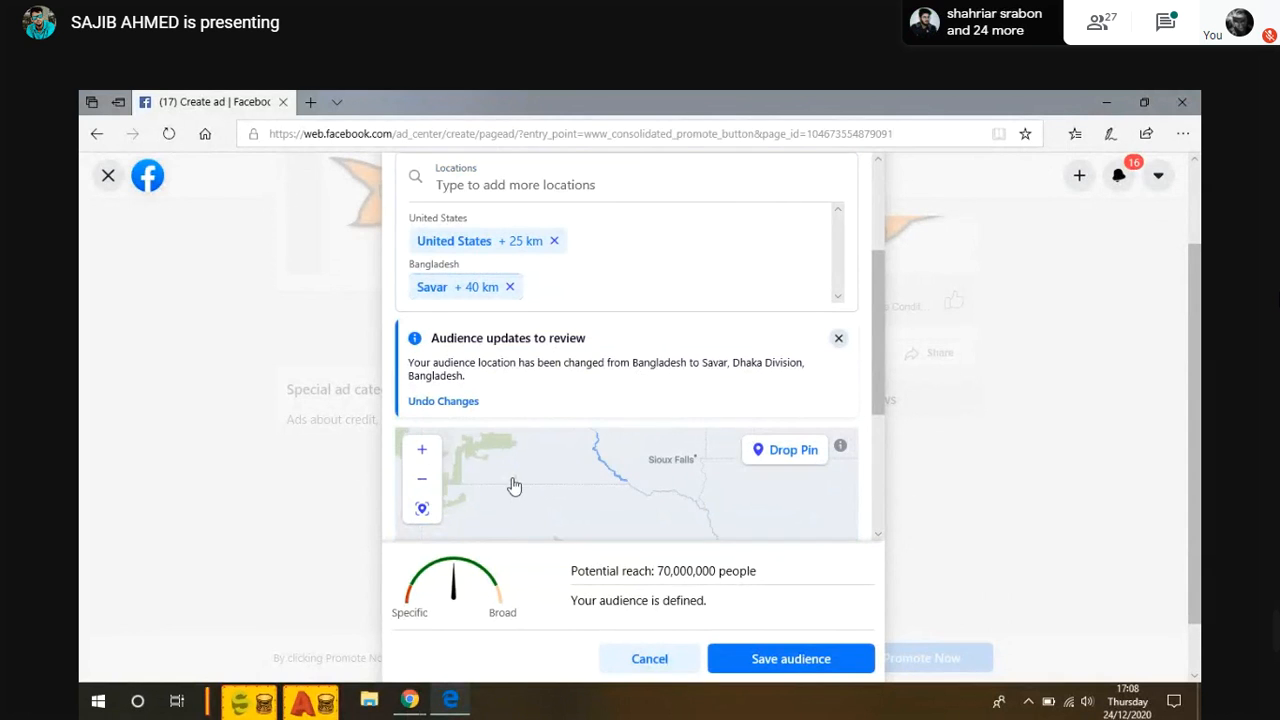
scroll(423, 491, "down", 1)
left_click(421, 453)
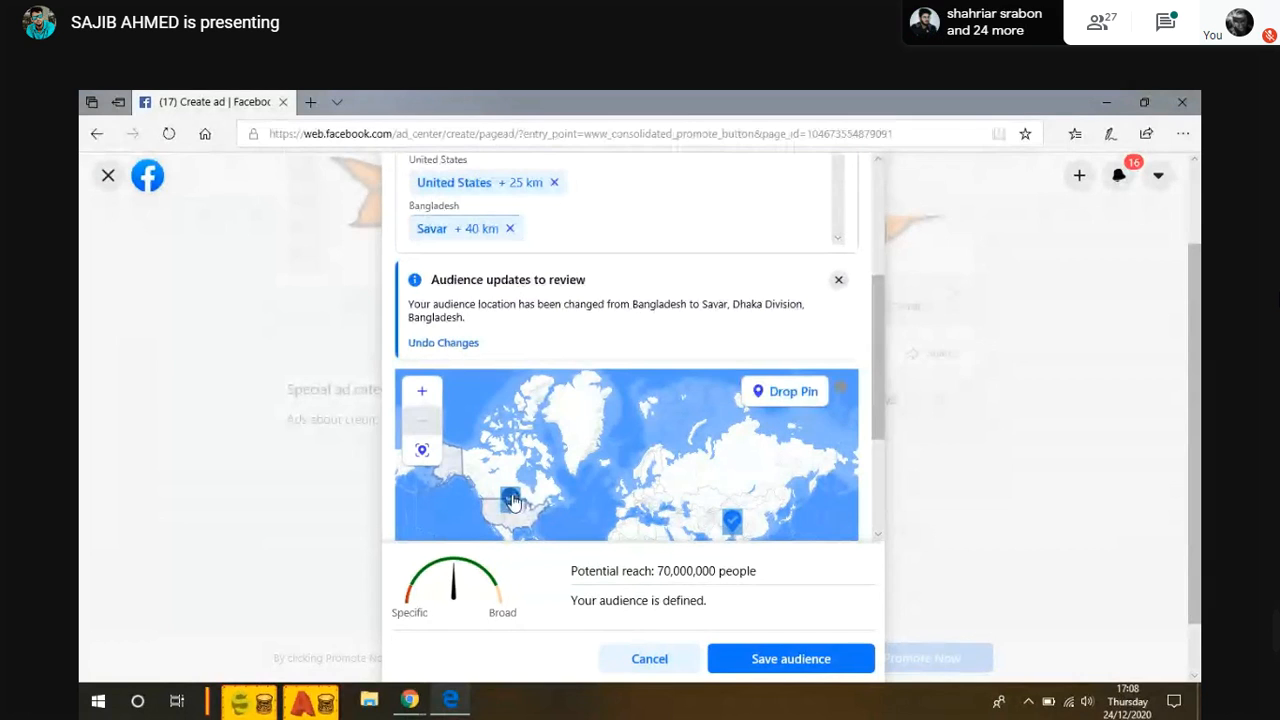
scroll(510, 508, "up", 3)
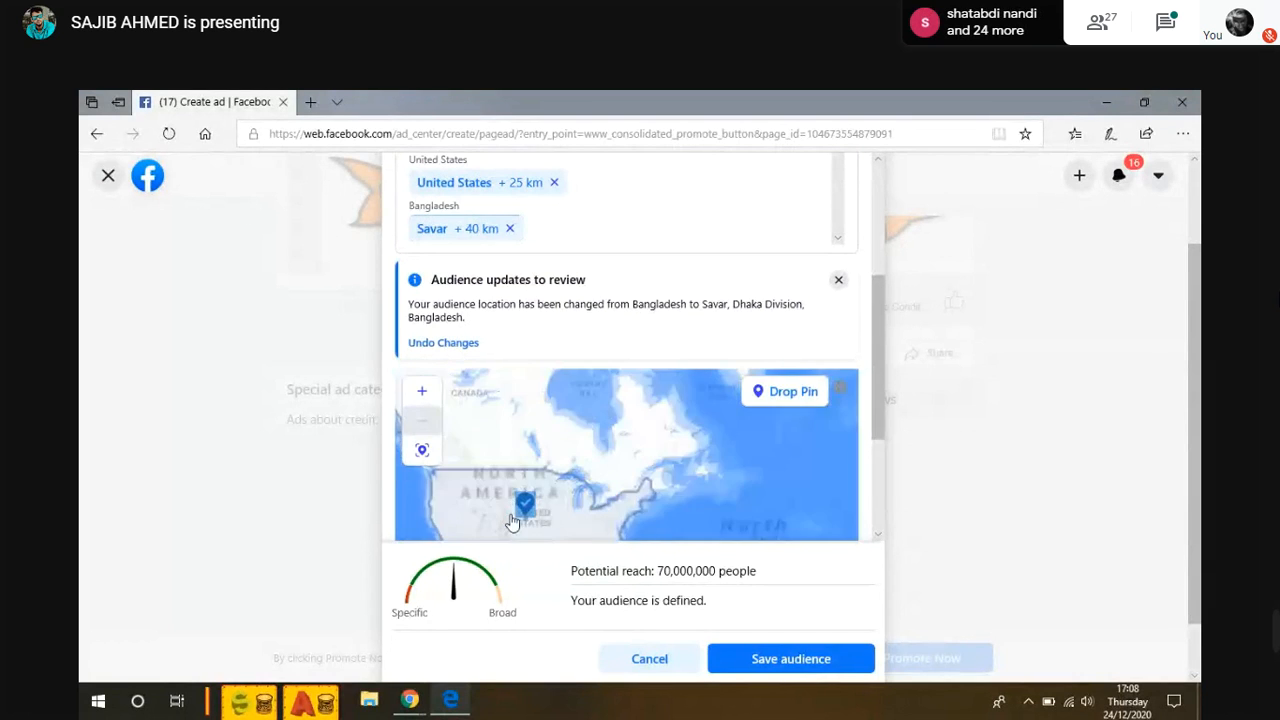
scroll(512, 520, "up", 3)
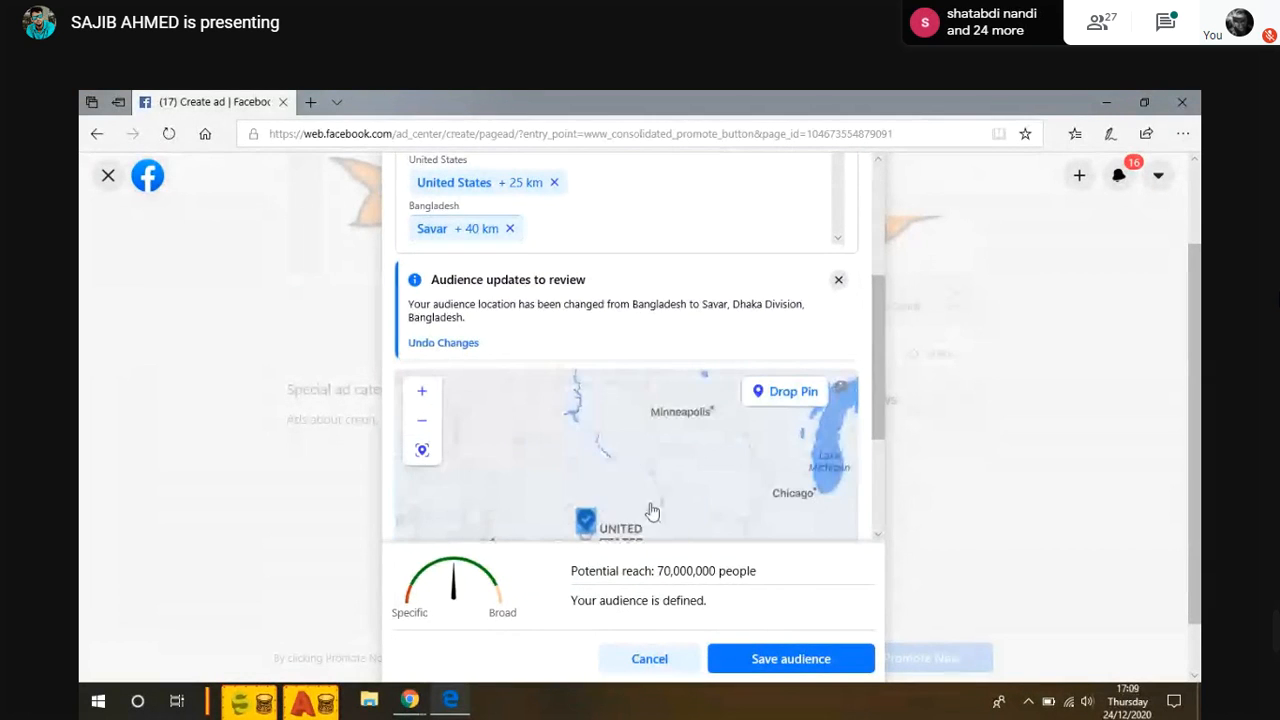
left_click_drag(652, 512, 606, 423)
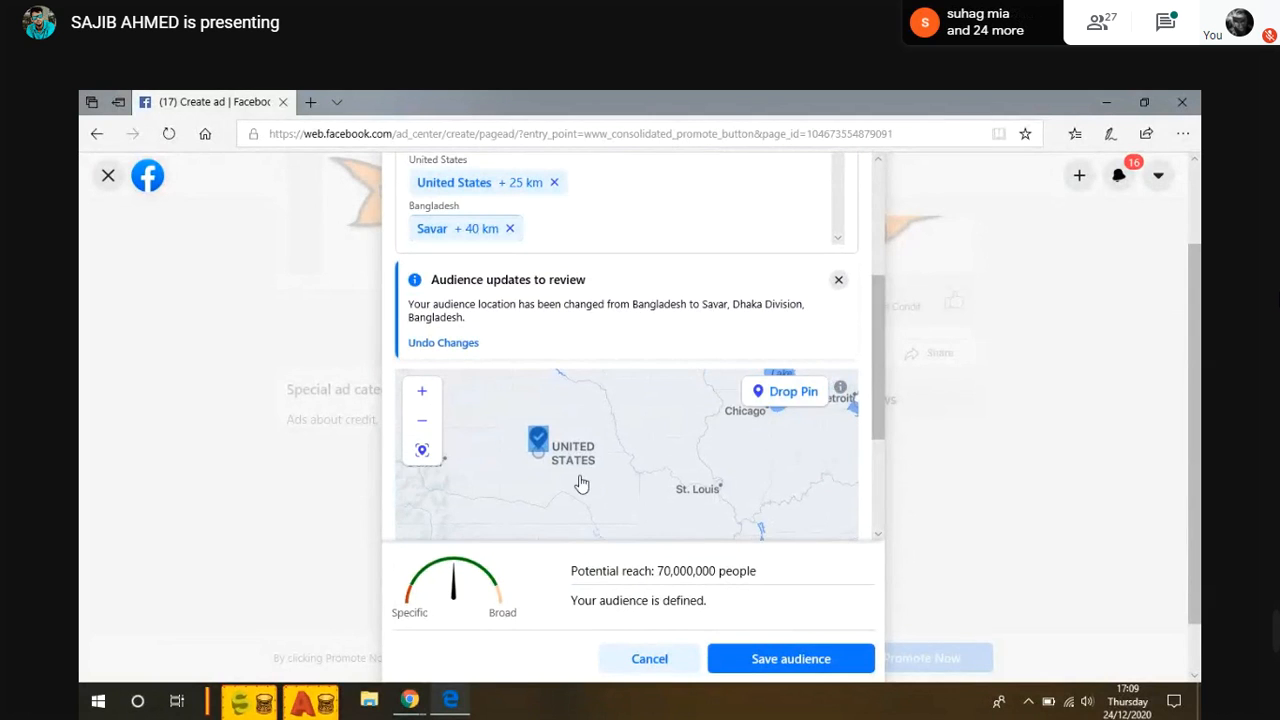
scroll(508, 466, "up", 2)
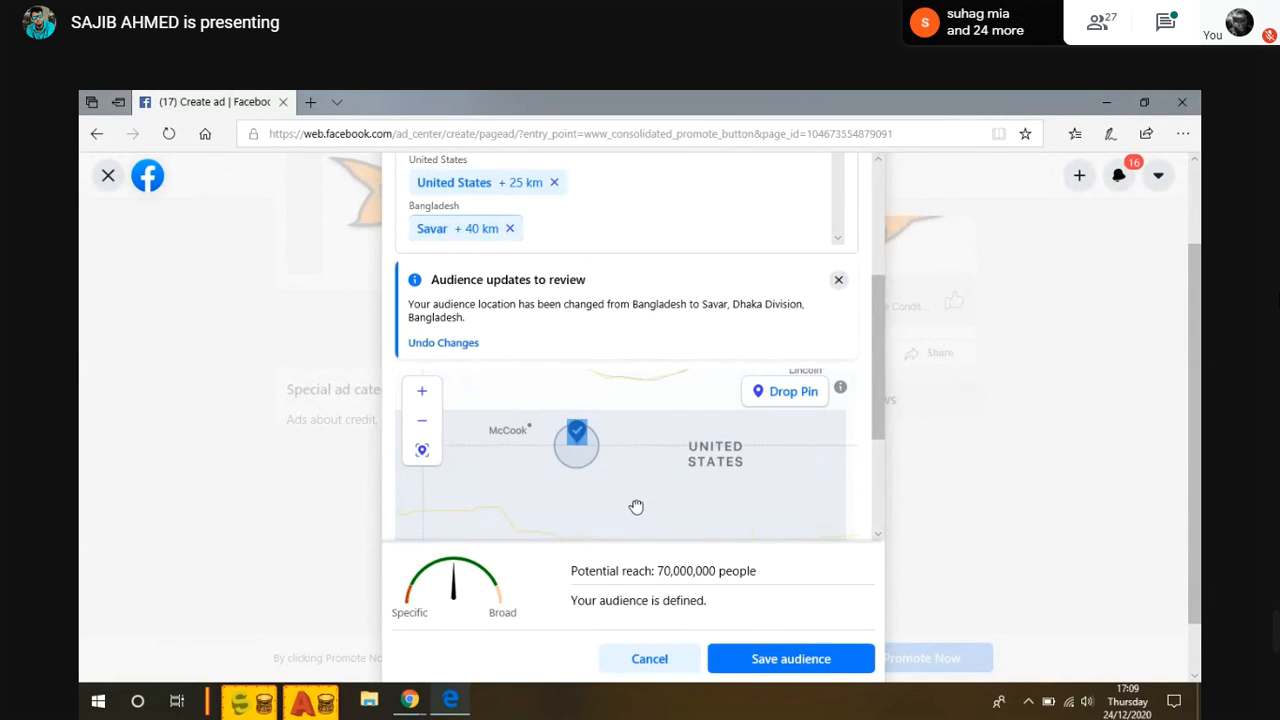
- Set the targeting radius around Savar, Bangladesh to 80 km
scroll(578, 480, "up", 2)
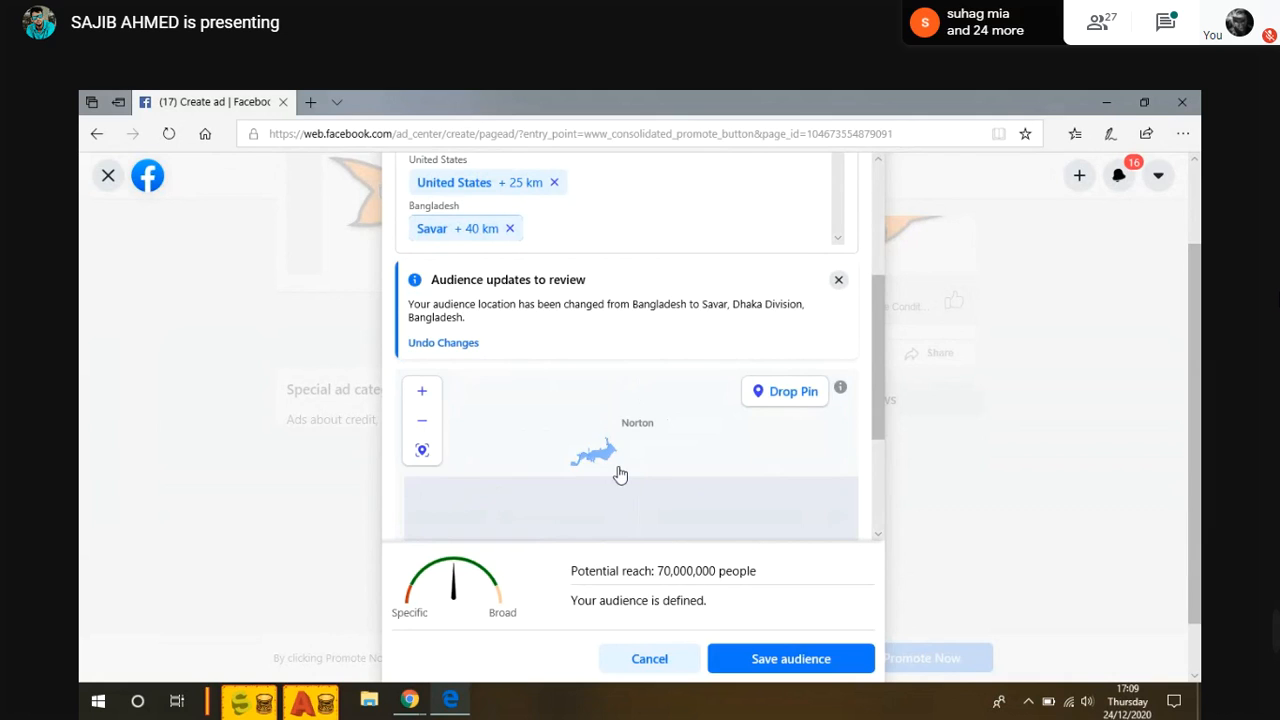
scroll(620, 476, "down", 3)
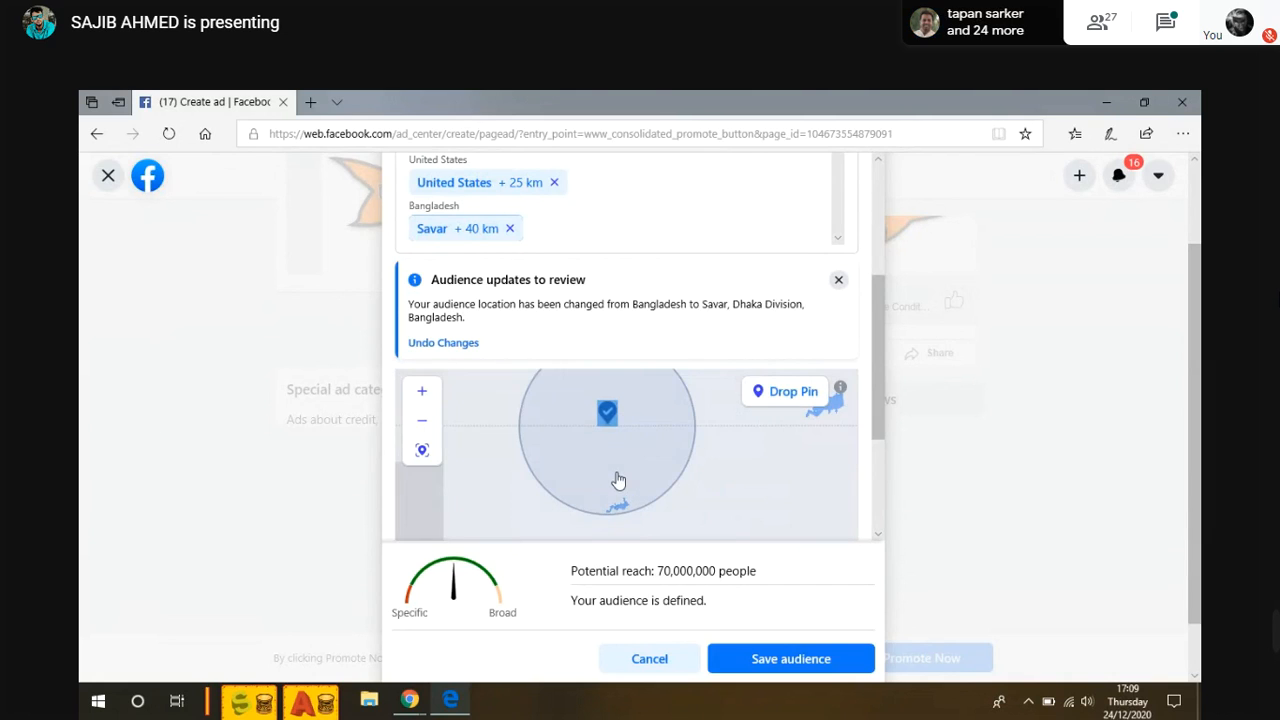
scroll(623, 471, "down", 3)
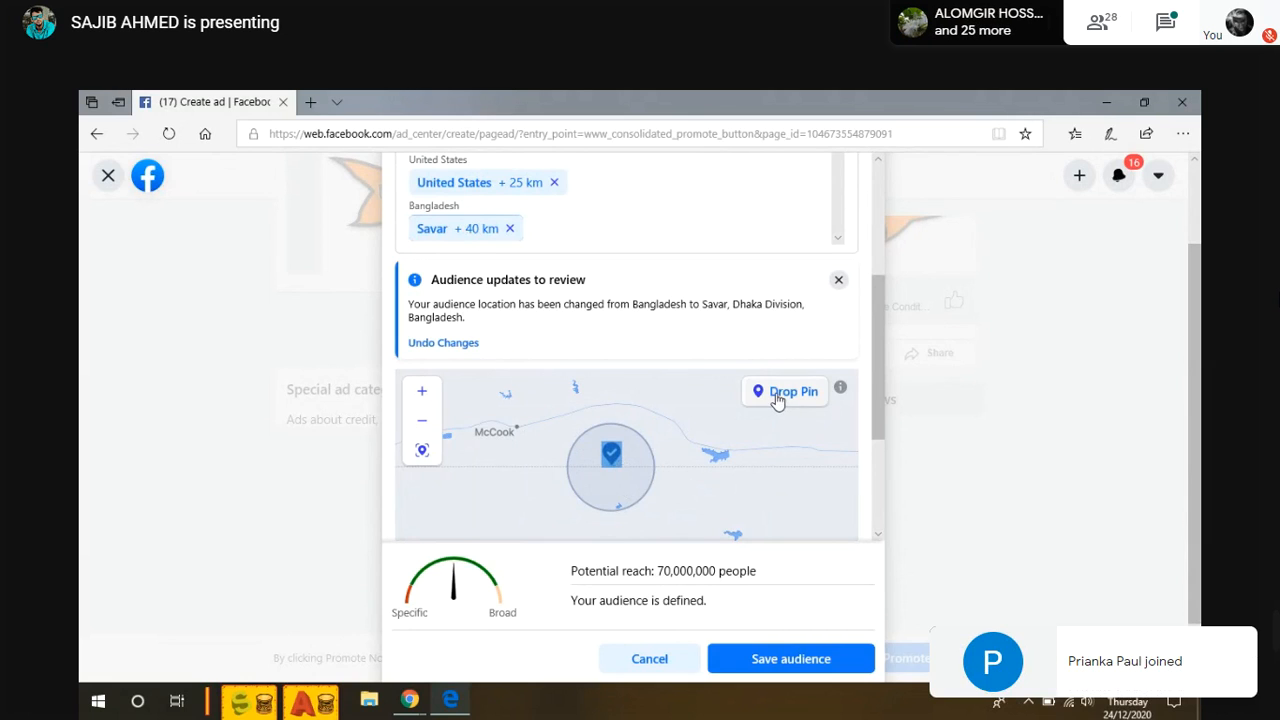
scroll(641, 425, "up", 1)
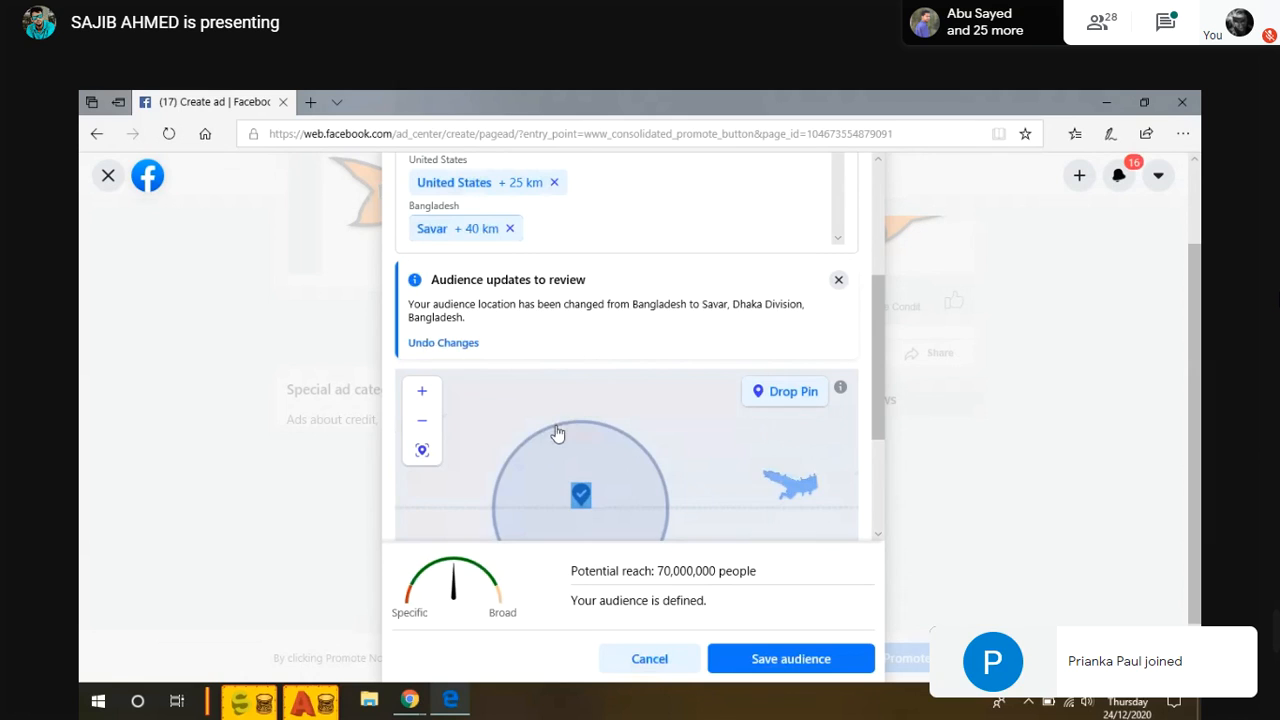
scroll(558, 433, "up", 4)
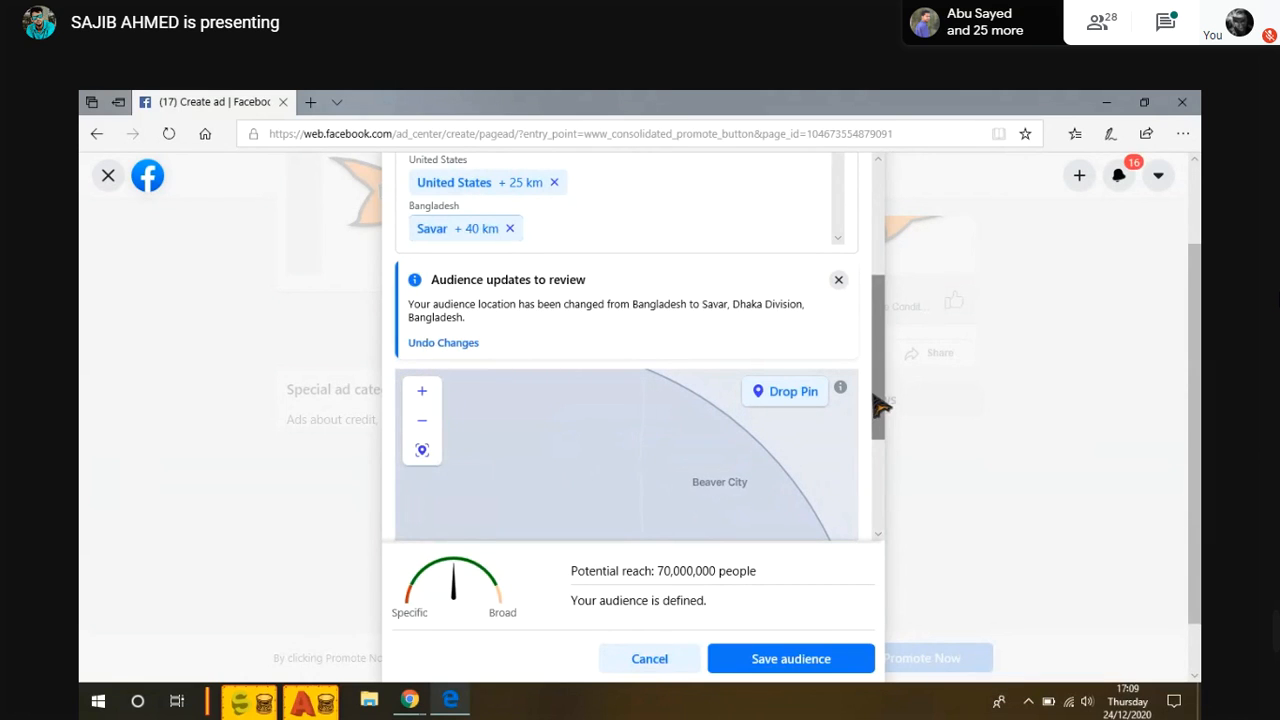
left_click_drag(874, 396, 882, 448)
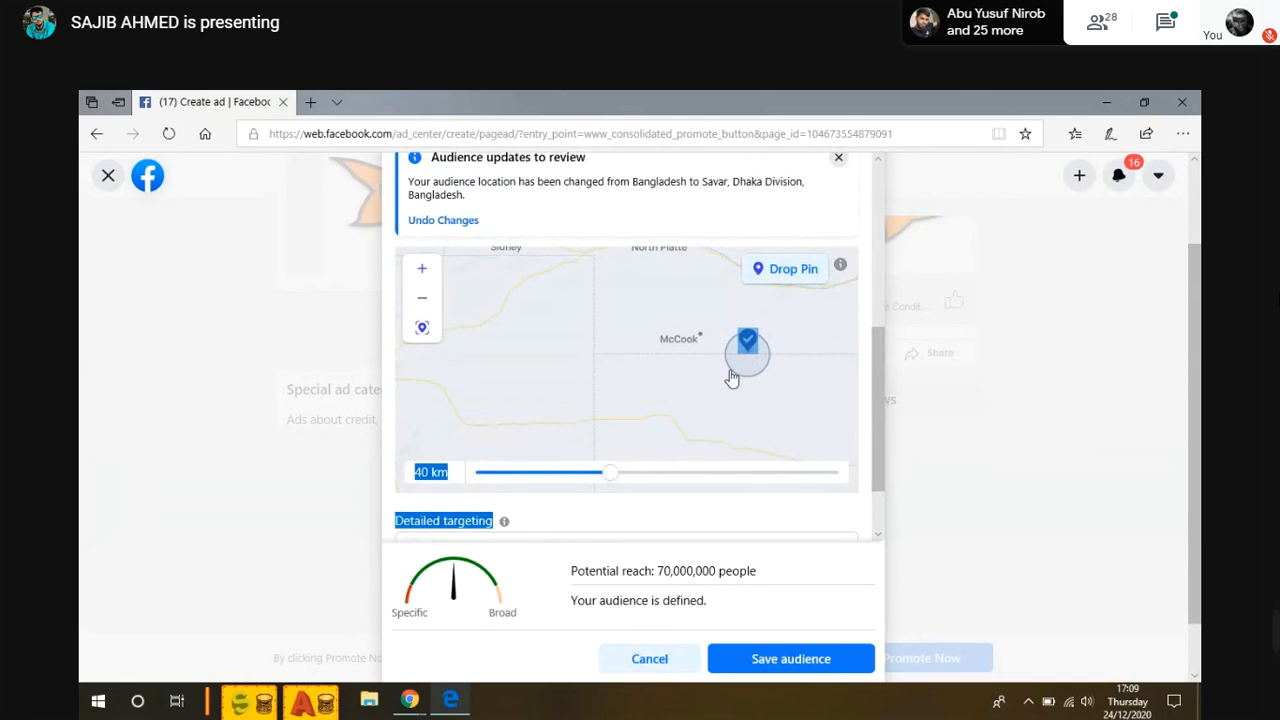
left_click_drag(610, 477, 858, 479)
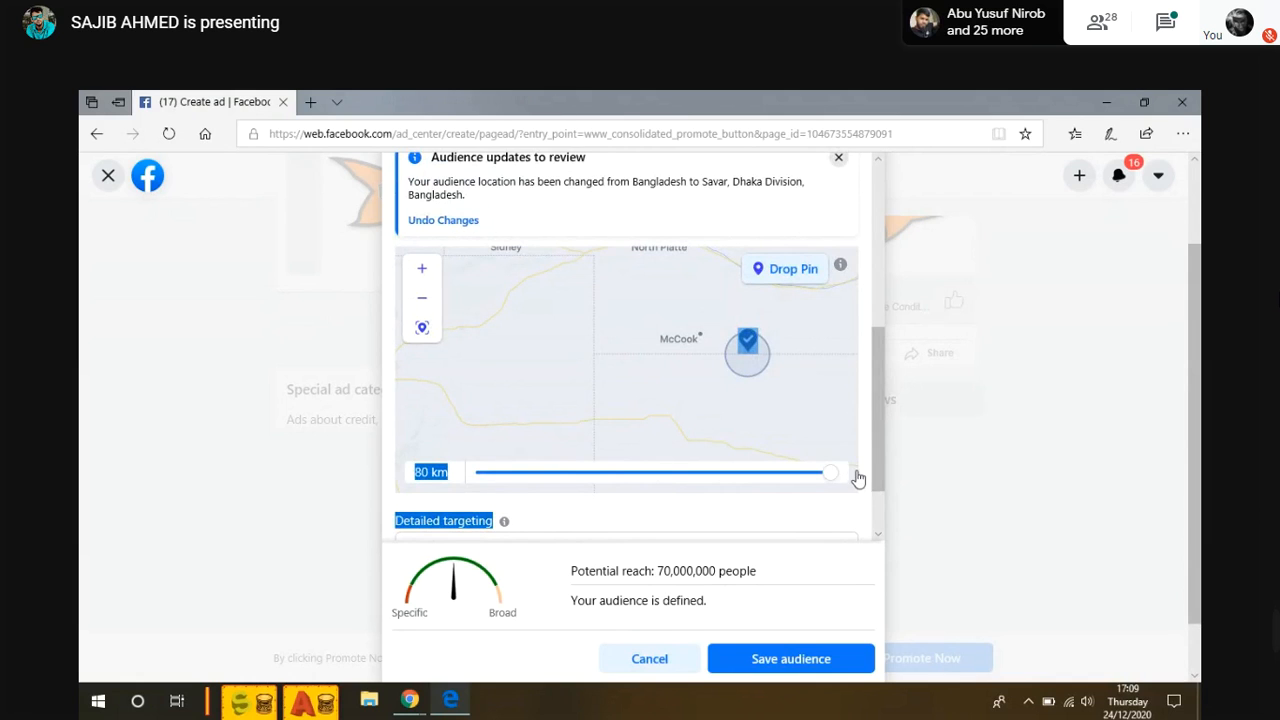
left_click_drag(886, 400, 880, 438)
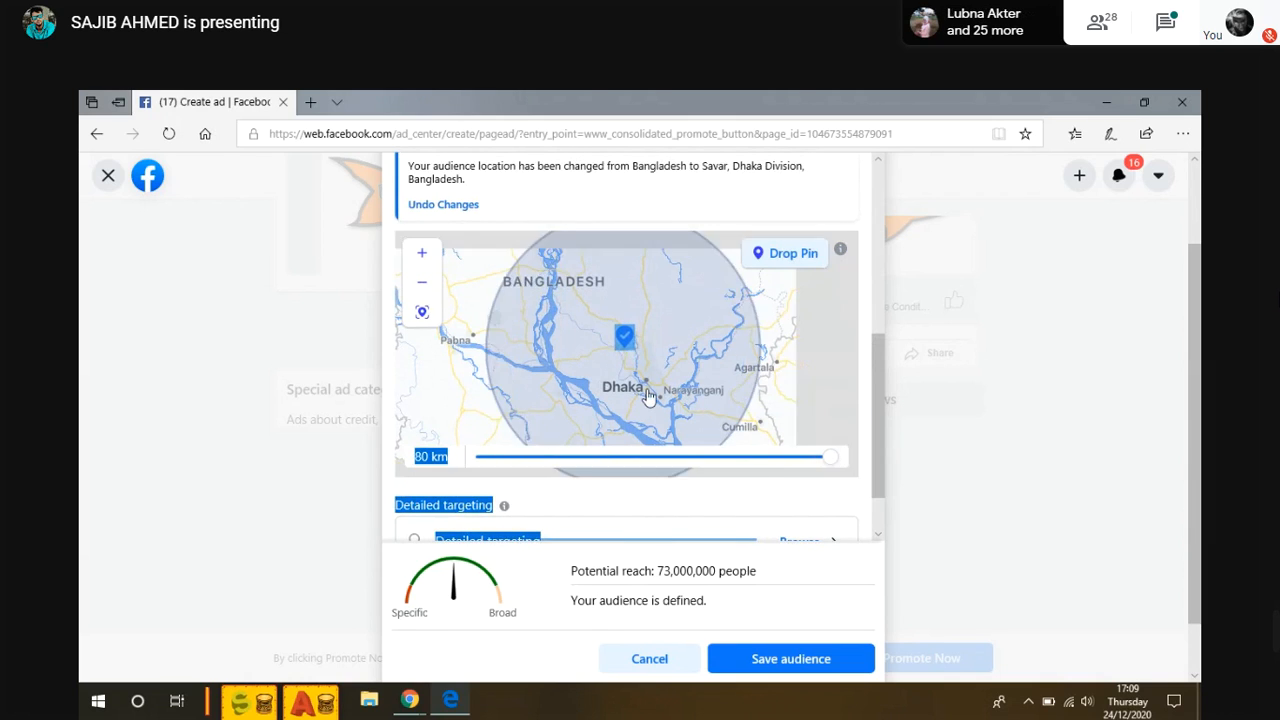
- Focus the location map on the United States entry in the audience's location list
scroll(649, 395, "up", 3)
left_click_drag(876, 396, 871, 328)
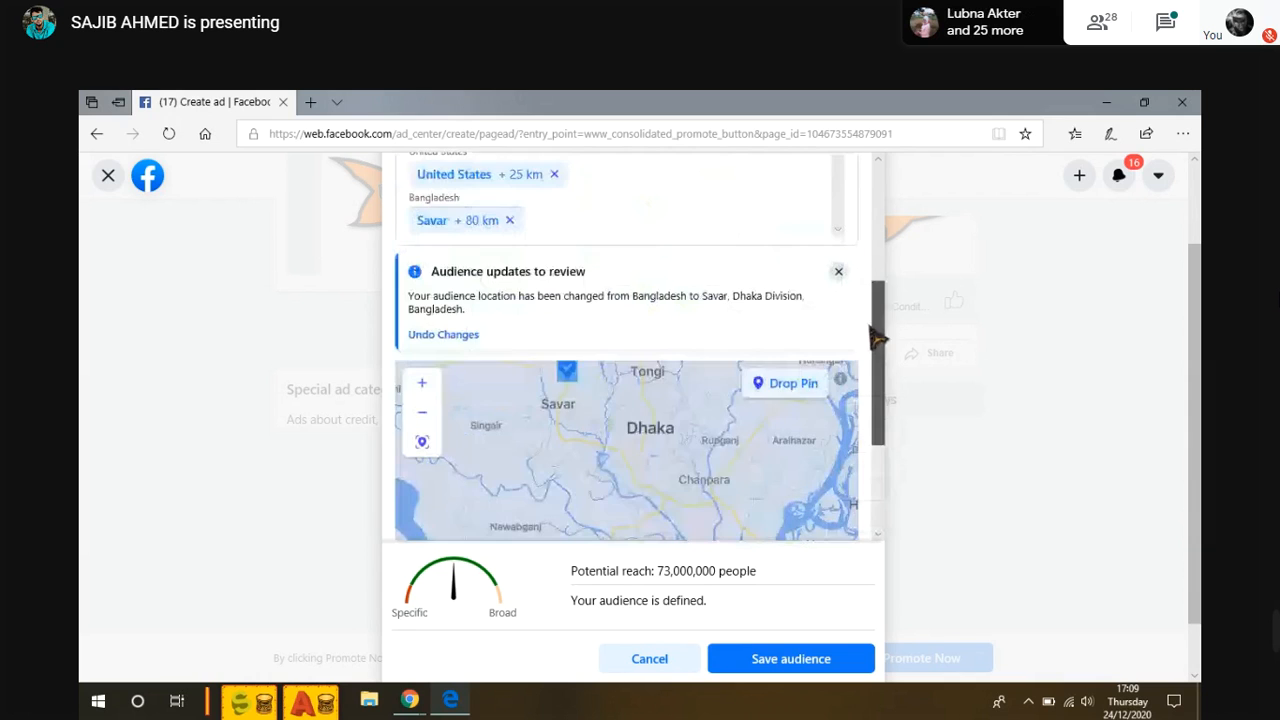
scroll(874, 337, "up", 1)
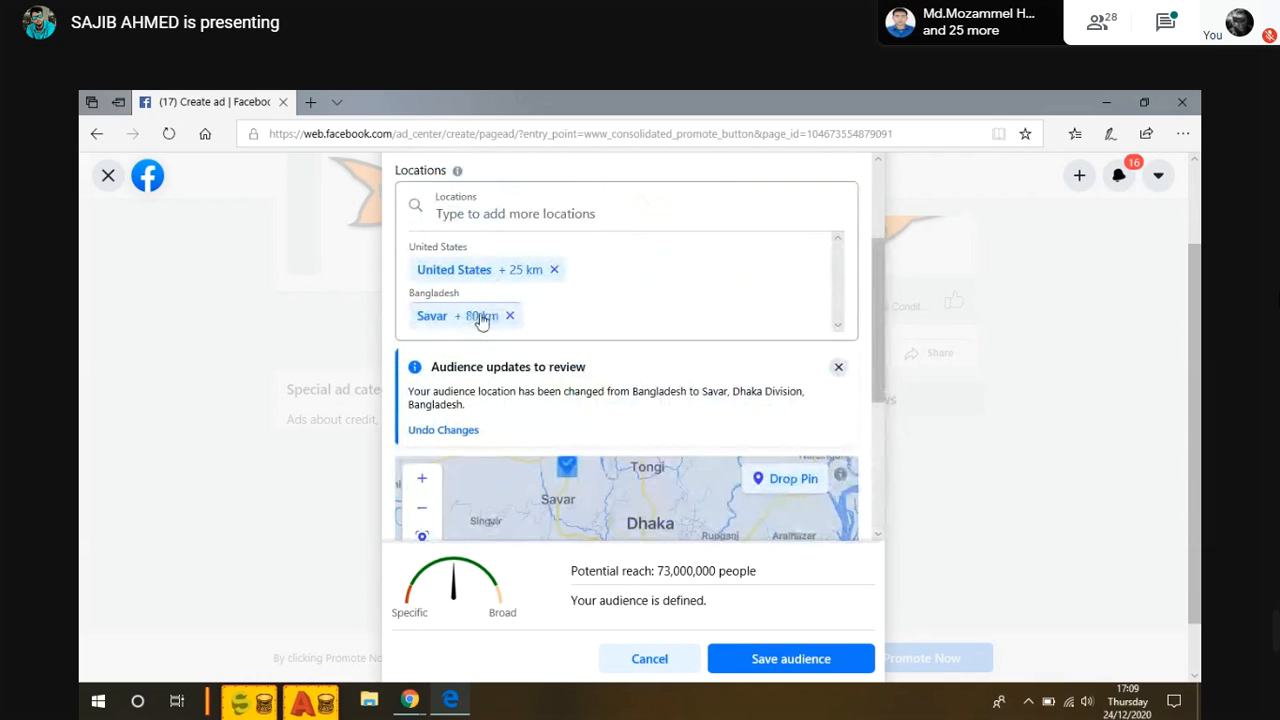
left_click(490, 270)
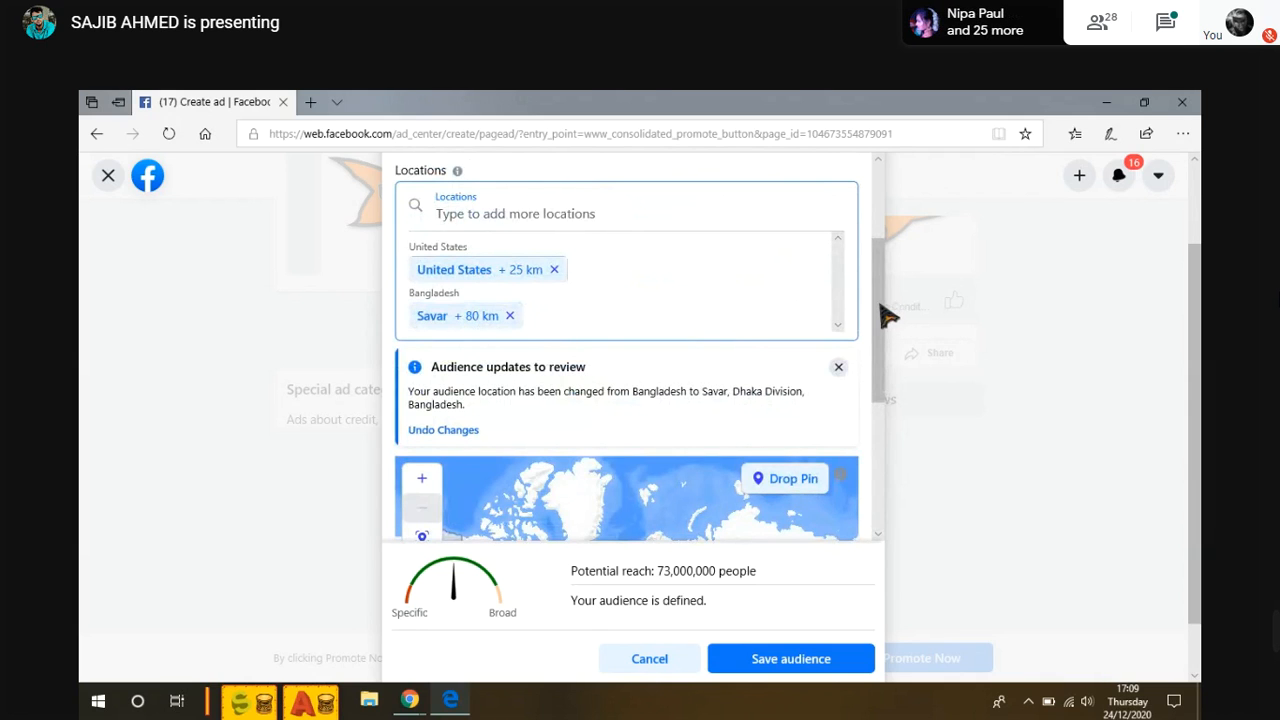
- Drop a location pin in southern Canada west of Winnipeg and set its radius to 80 km
left_click_drag(887, 316, 887, 470)
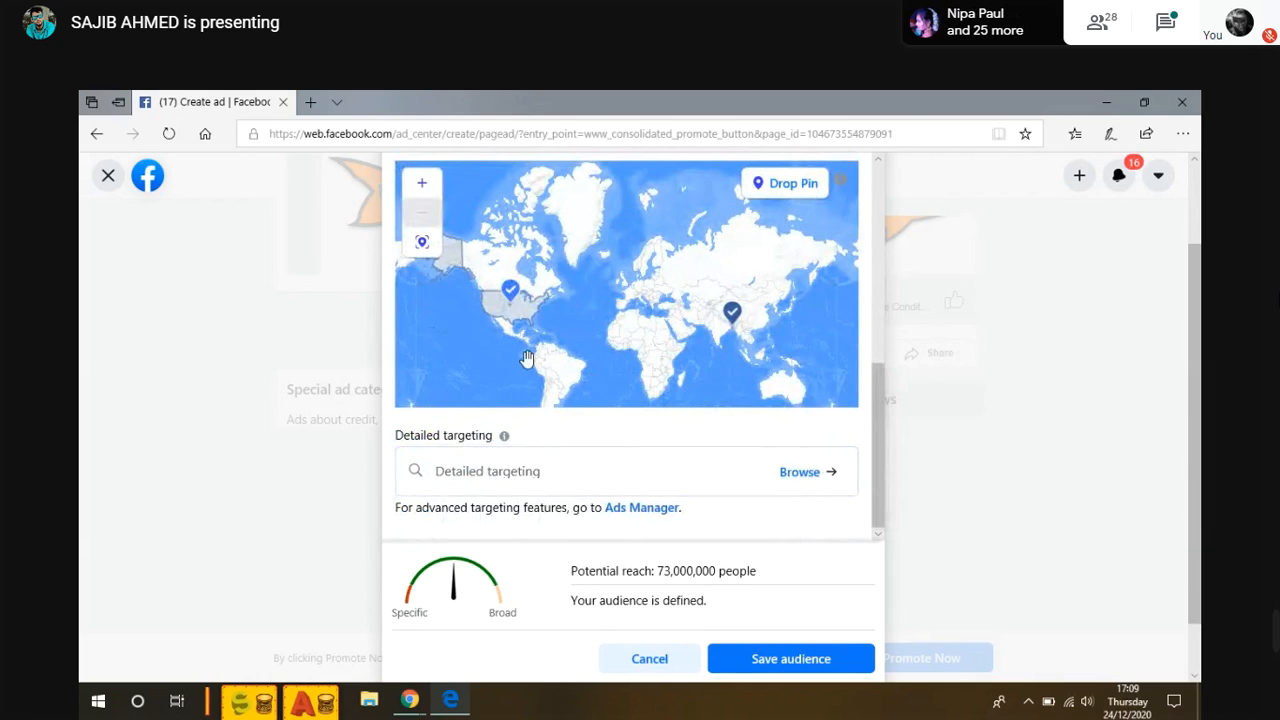
scroll(527, 359, "up", 1)
left_click(486, 290)
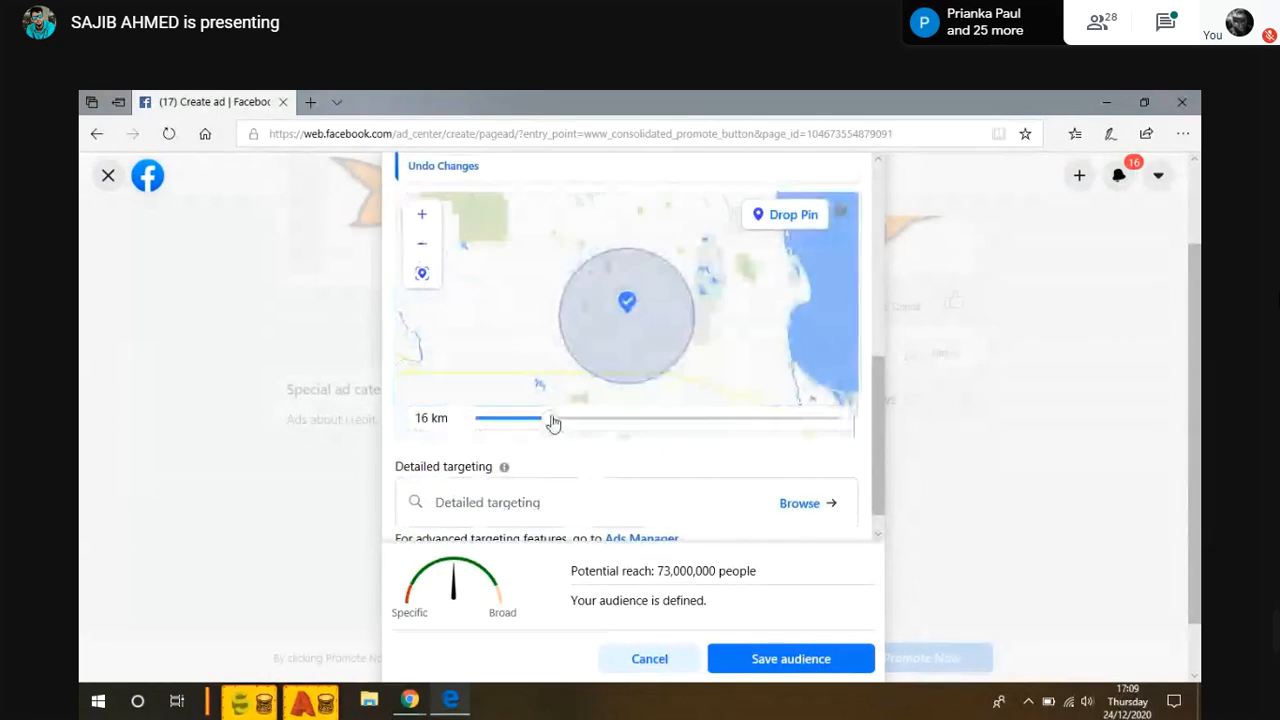
left_click_drag(553, 423, 851, 421)
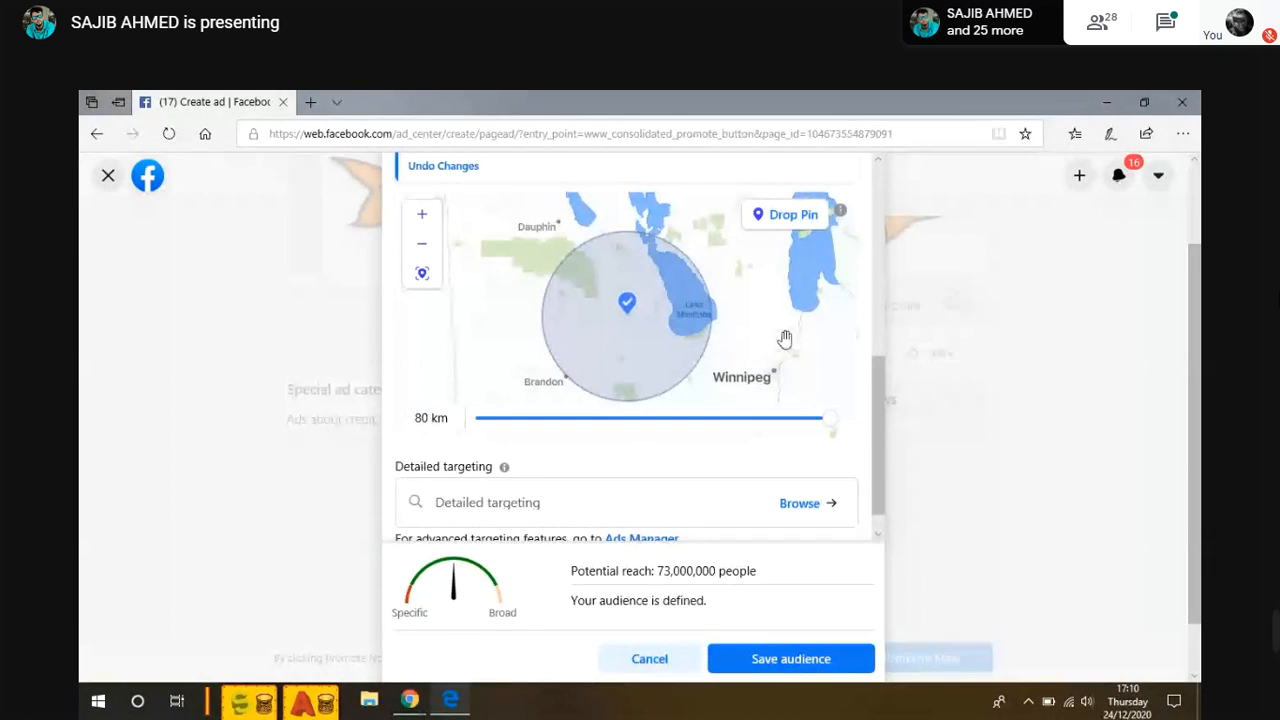
left_click_drag(413, 421, 449, 421)
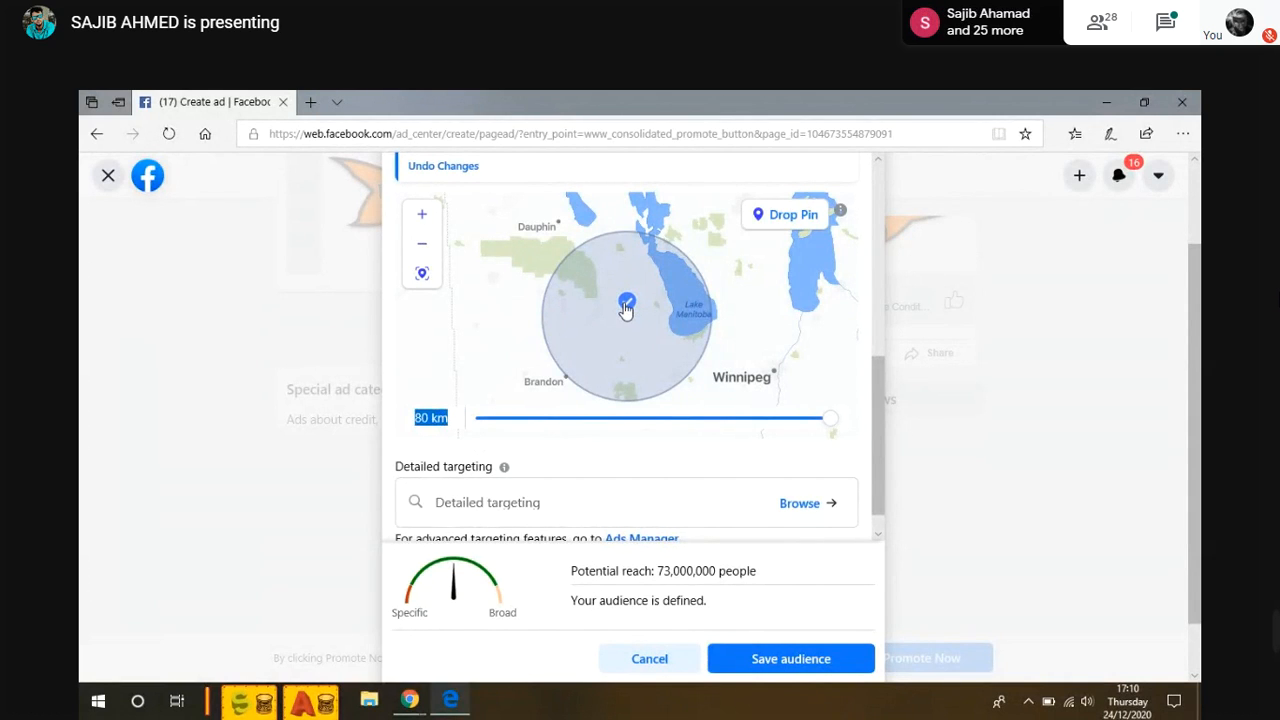
- Reduce the Canadian pin's targeting radius to 1 km and return it to 80 km
left_click_drag(889, 420, 876, 297)
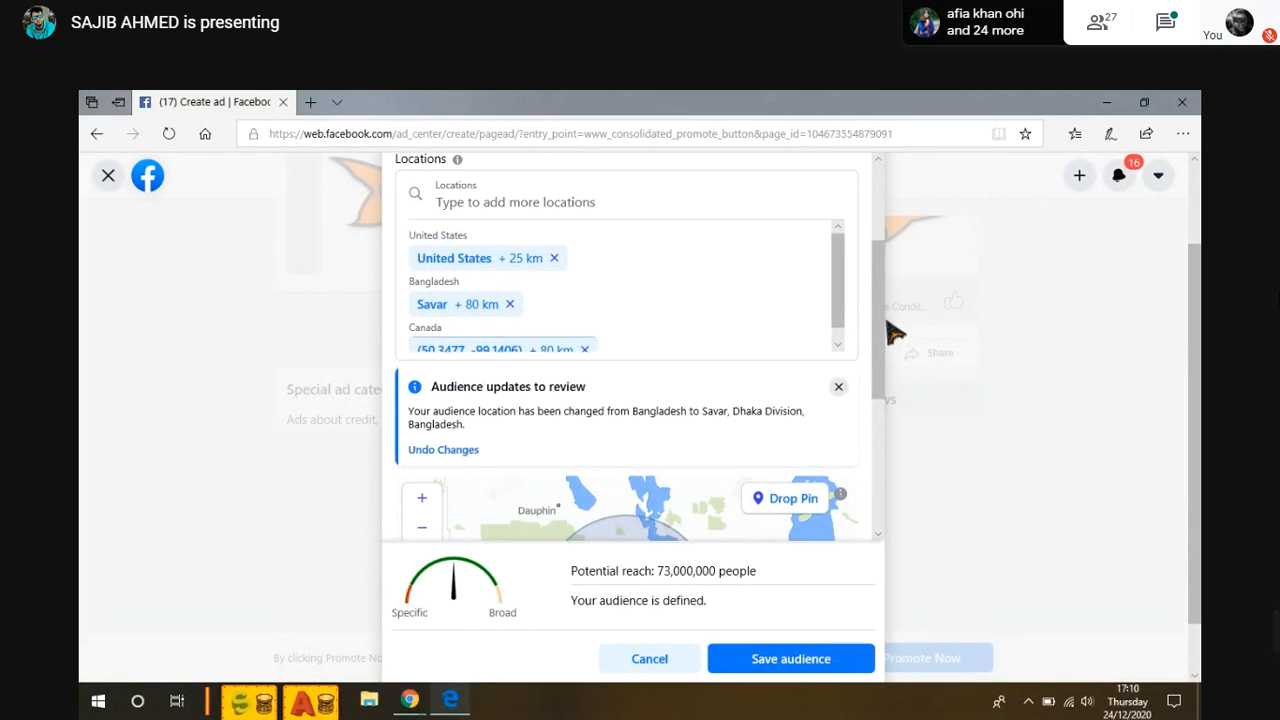
scroll(884, 358, "down", 1)
left_click_drag(884, 358, 880, 405)
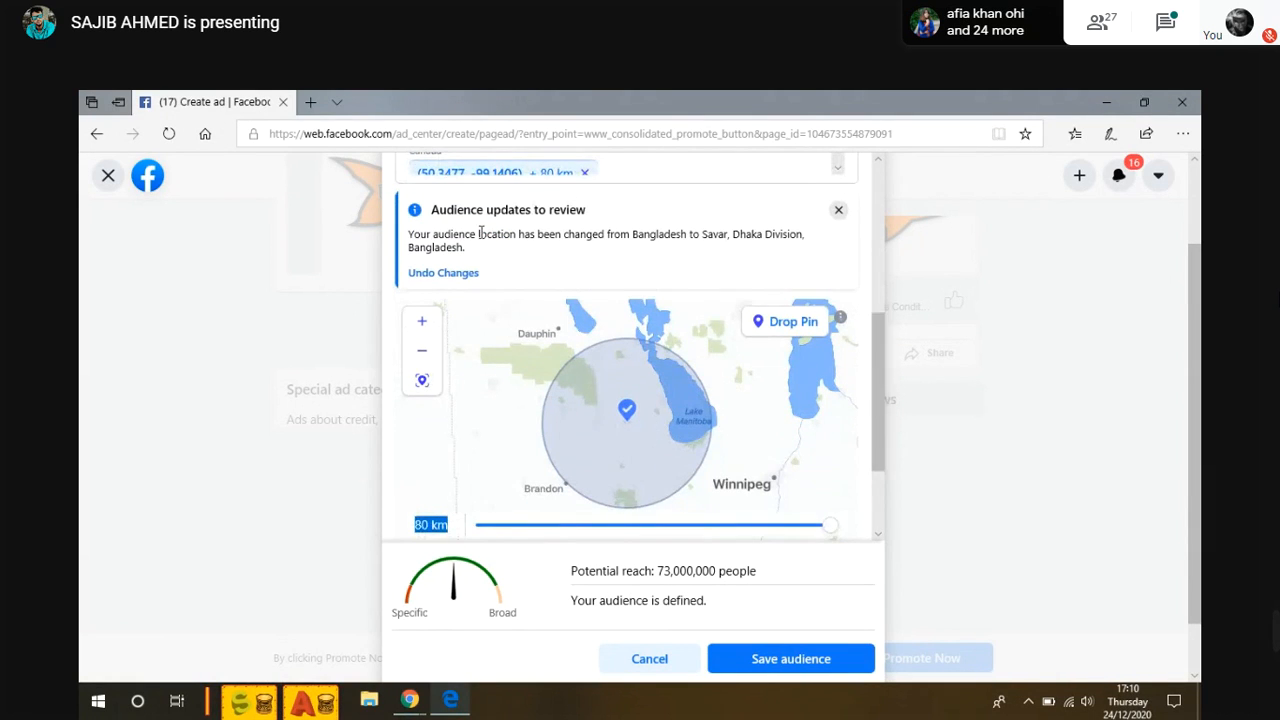
scroll(826, 270, "up", 1)
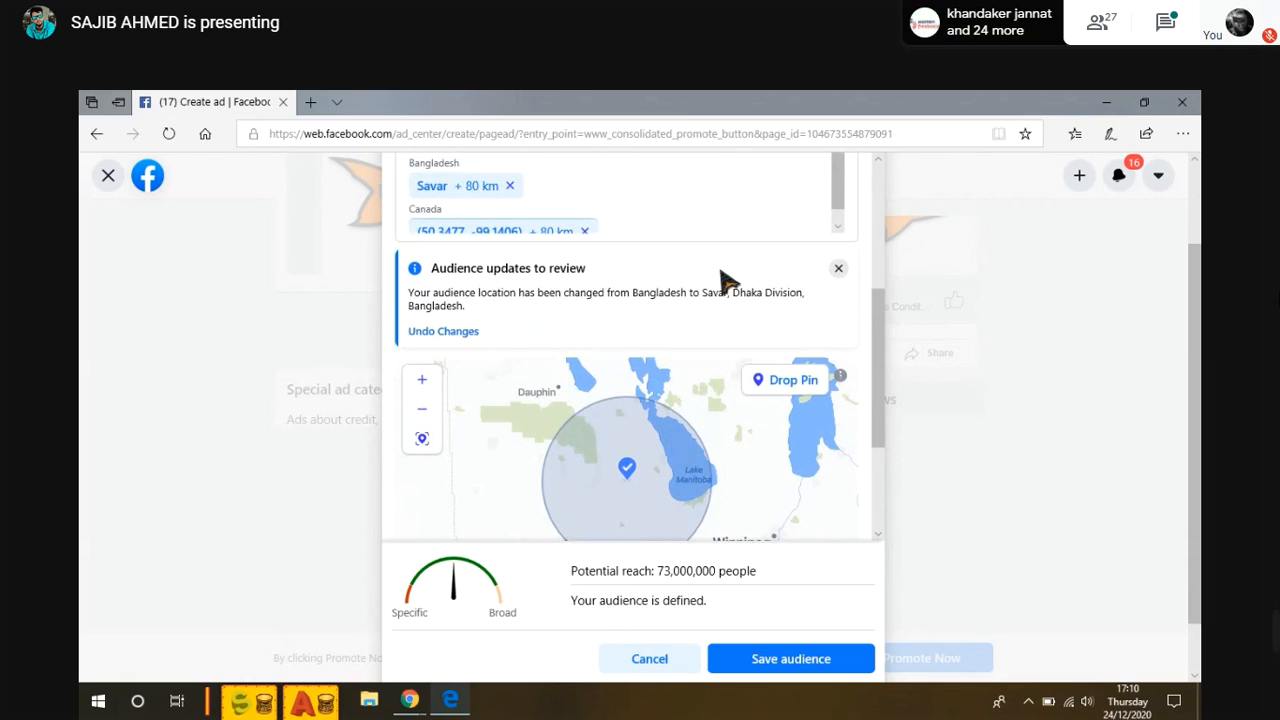
scroll(720, 277, "up", 1)
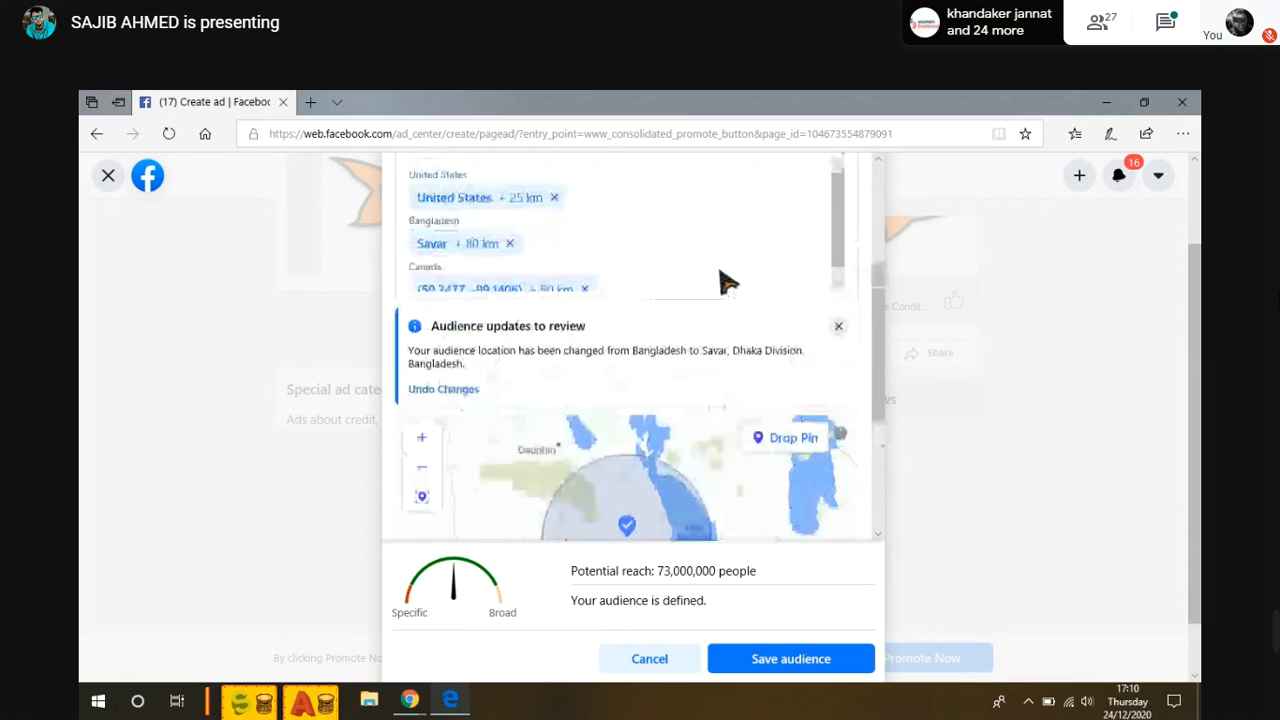
left_click(461, 255)
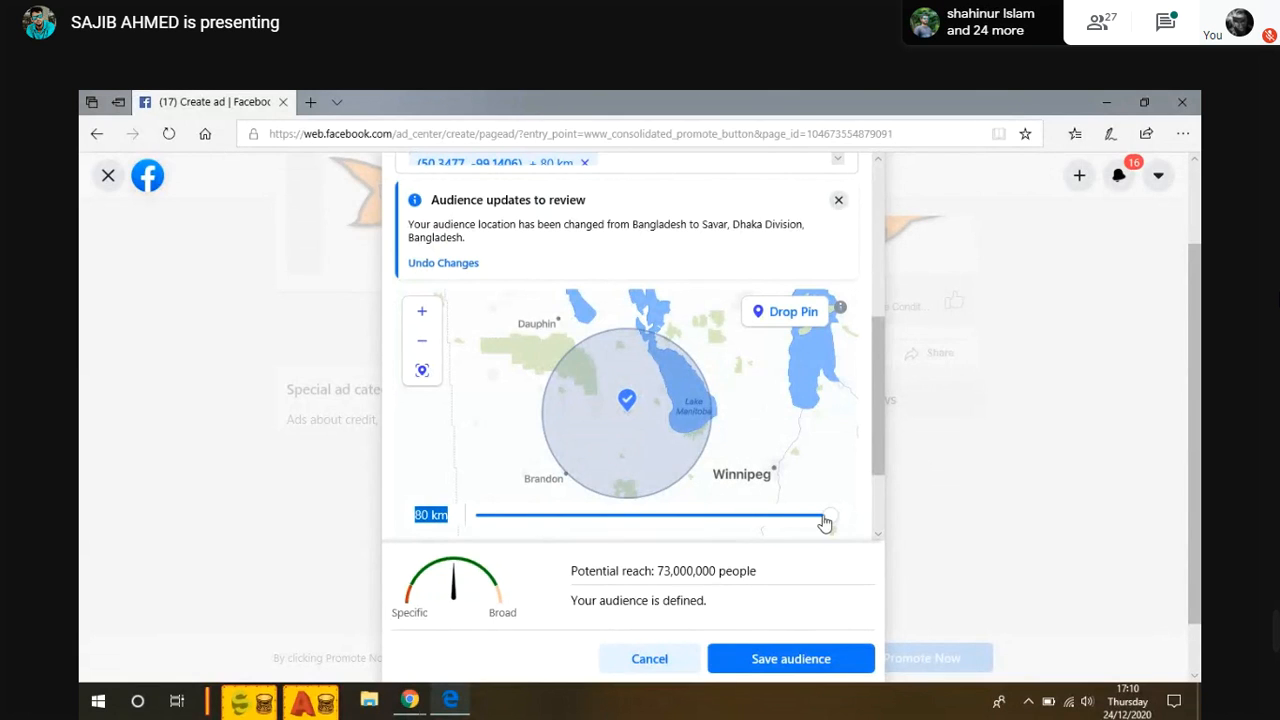
left_click_drag(828, 524, 472, 515)
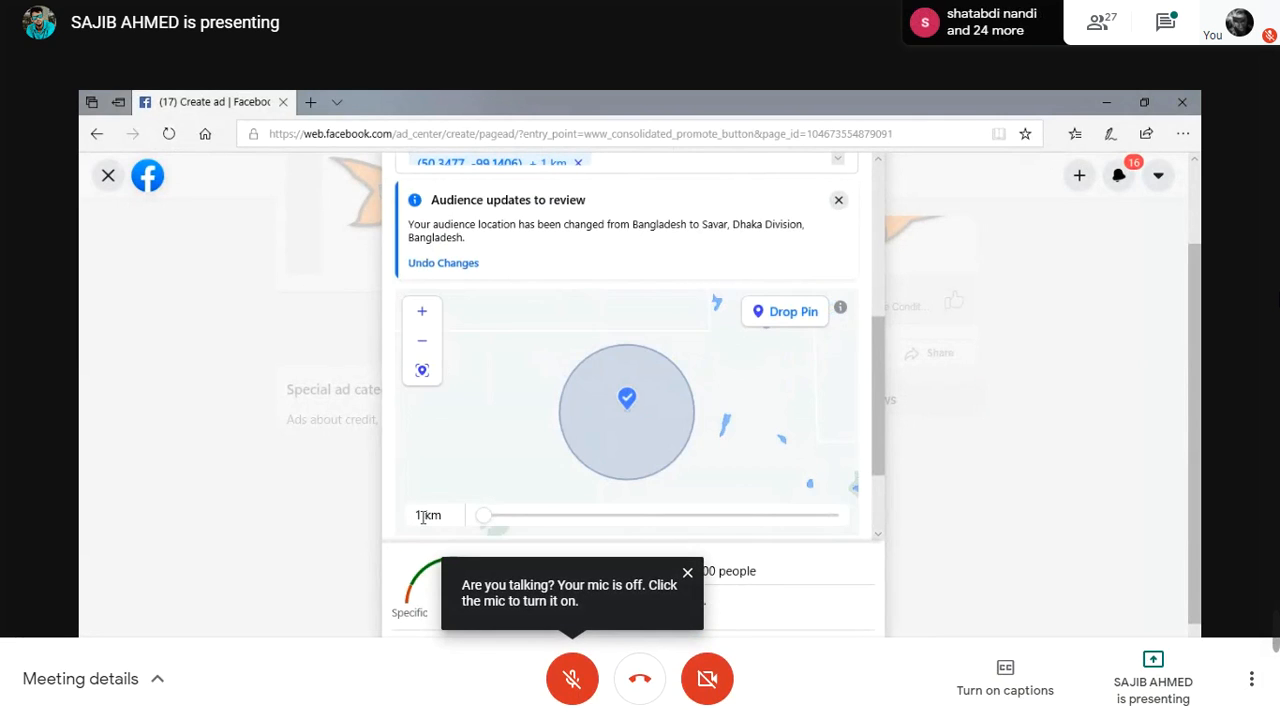
left_click_drag(486, 522, 880, 535)
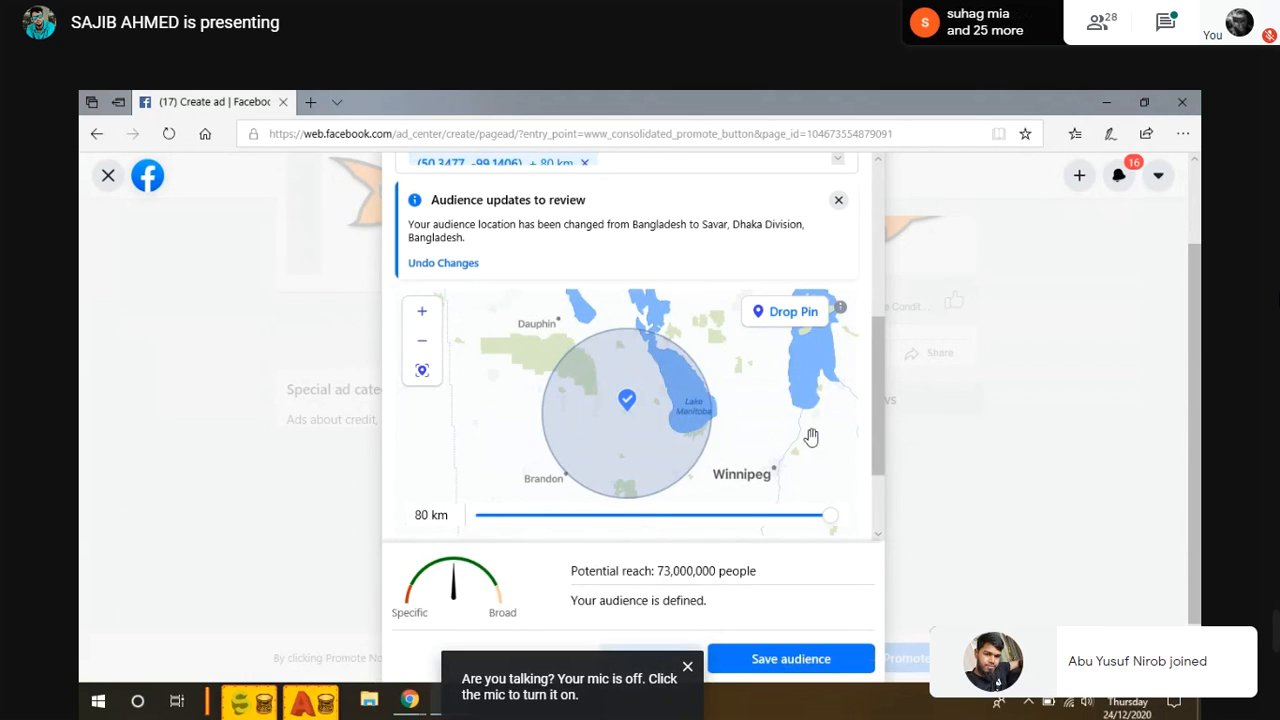
- Examine the targeted locations, the Canadian pin's map coverage and radius, and the detailed targeting section
scroll(866, 434, "down", 1)
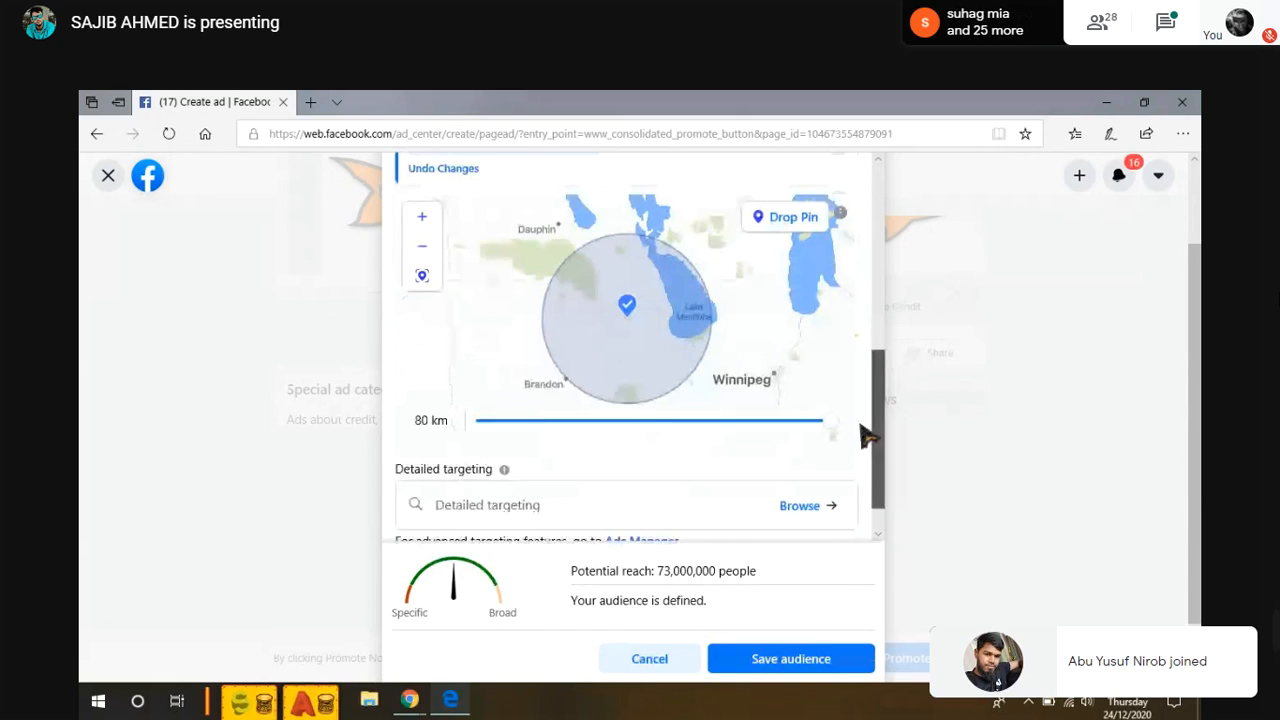
scroll(866, 434, "up", 1)
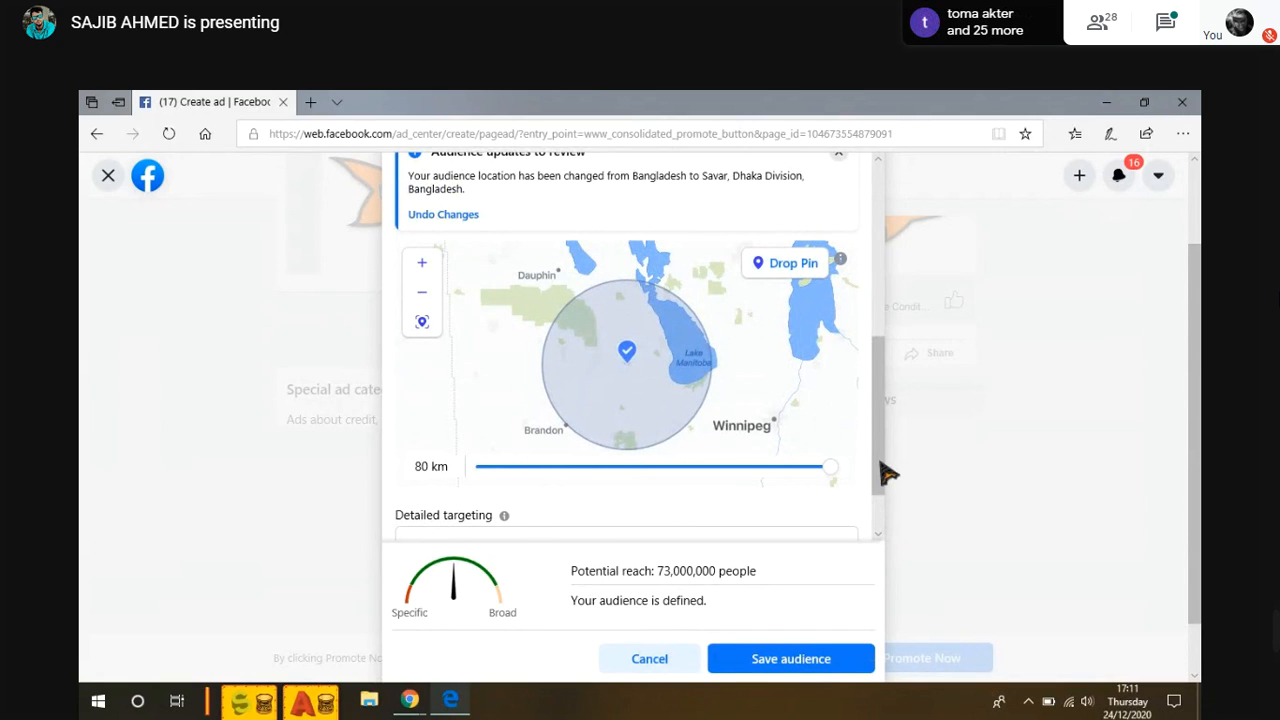
left_click_drag(884, 472, 878, 368)
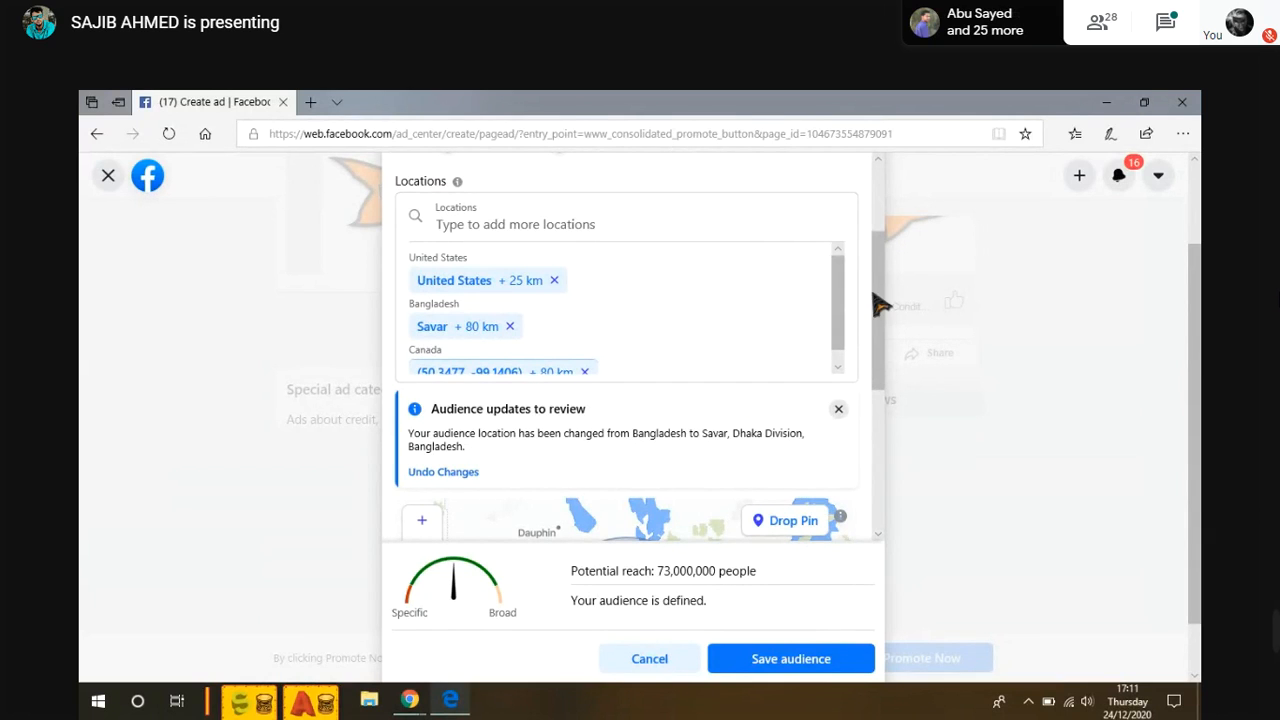
left_click_drag(883, 298, 872, 388)
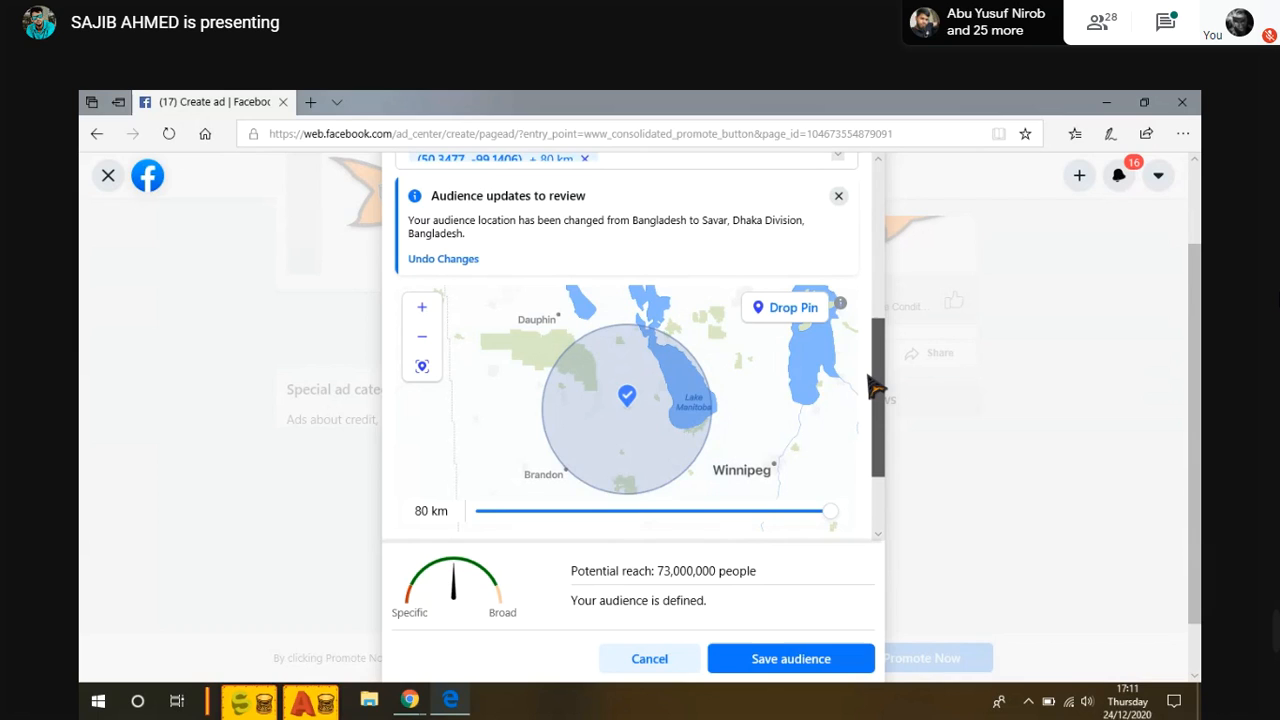
left_click_drag(872, 388, 887, 438)
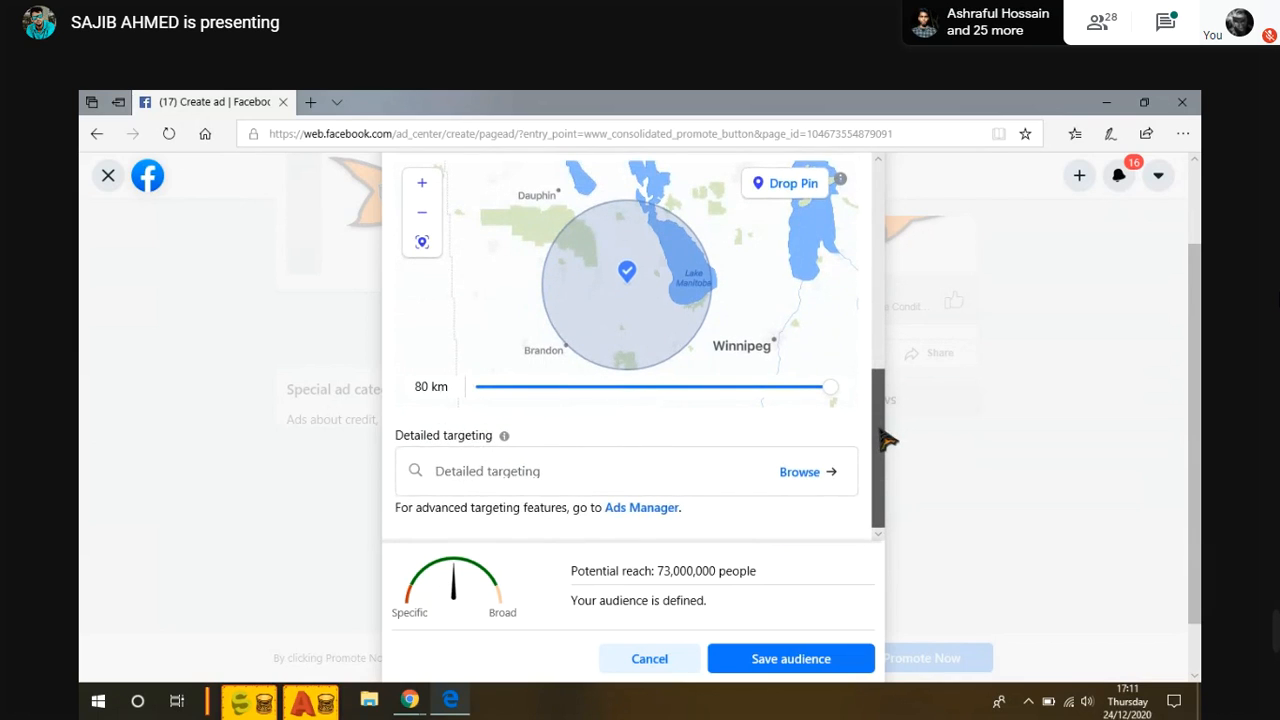
left_click_drag(887, 438, 887, 408)
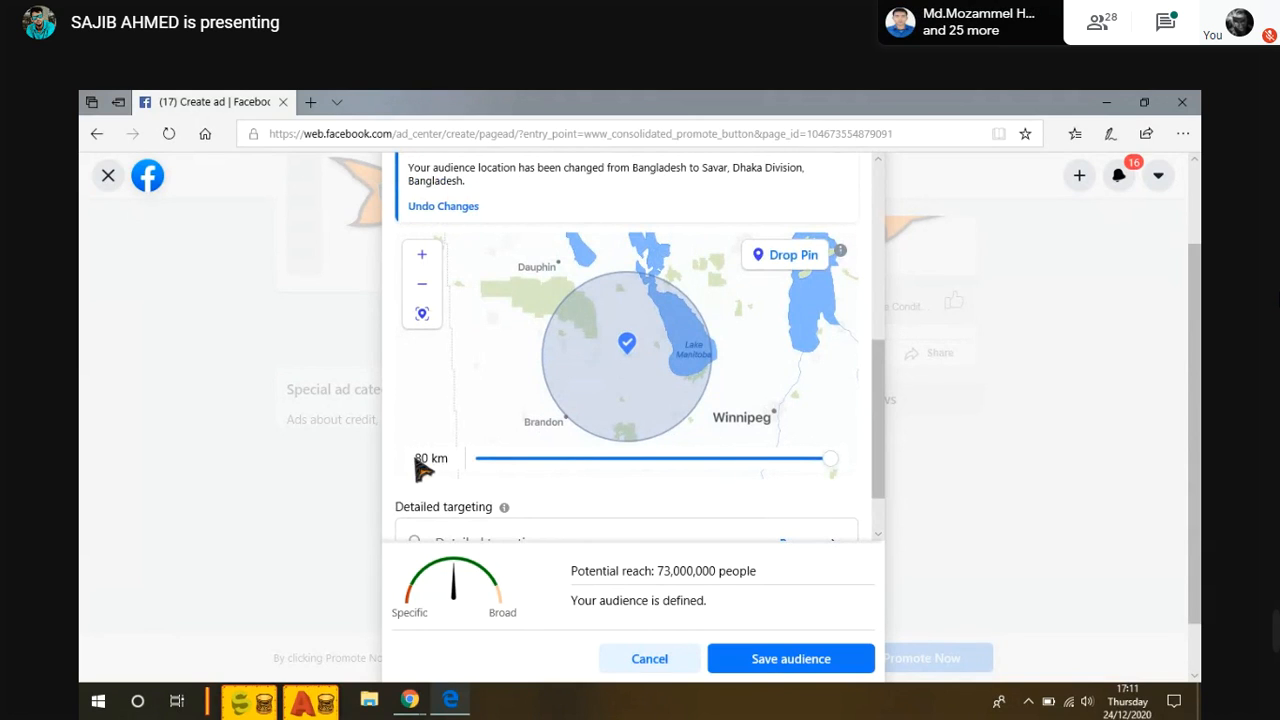
left_click_drag(415, 458, 433, 458)
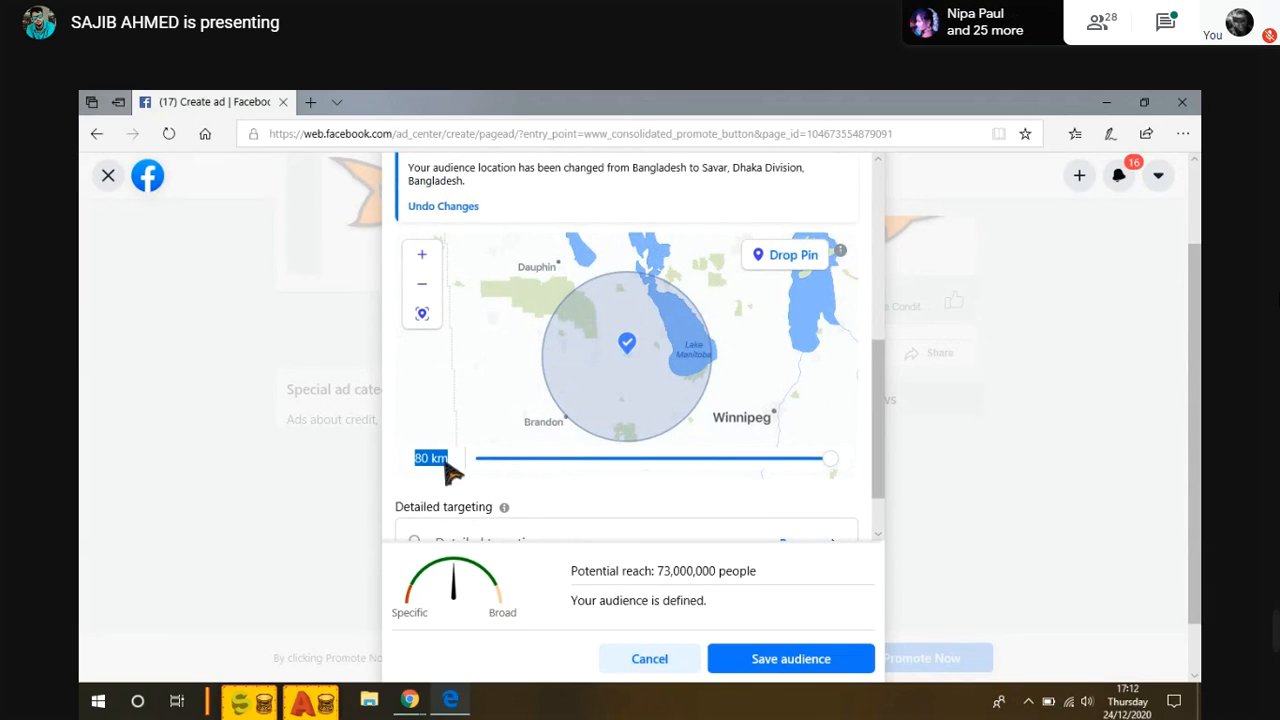
left_click(432, 458)
left_click_drag(415, 458, 447, 460)
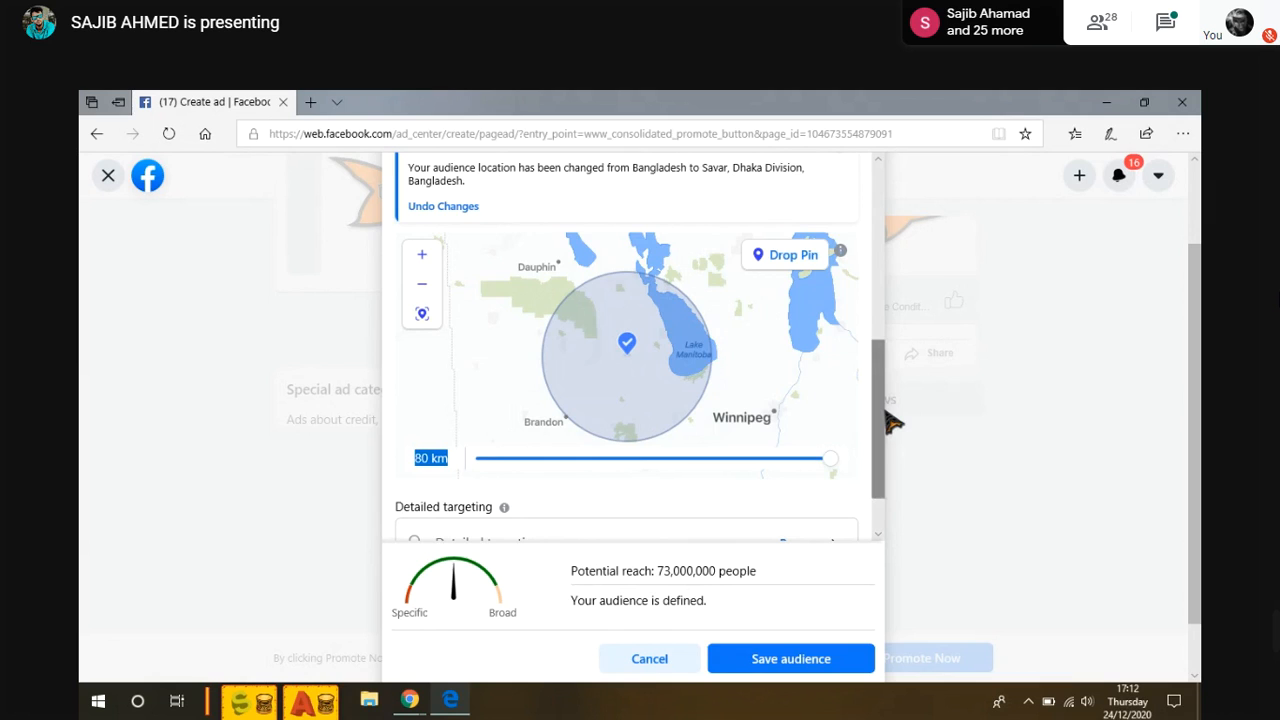
- Set the Canadian pin's targeting radius to 1 km
scroll(885, 415, "down", 1)
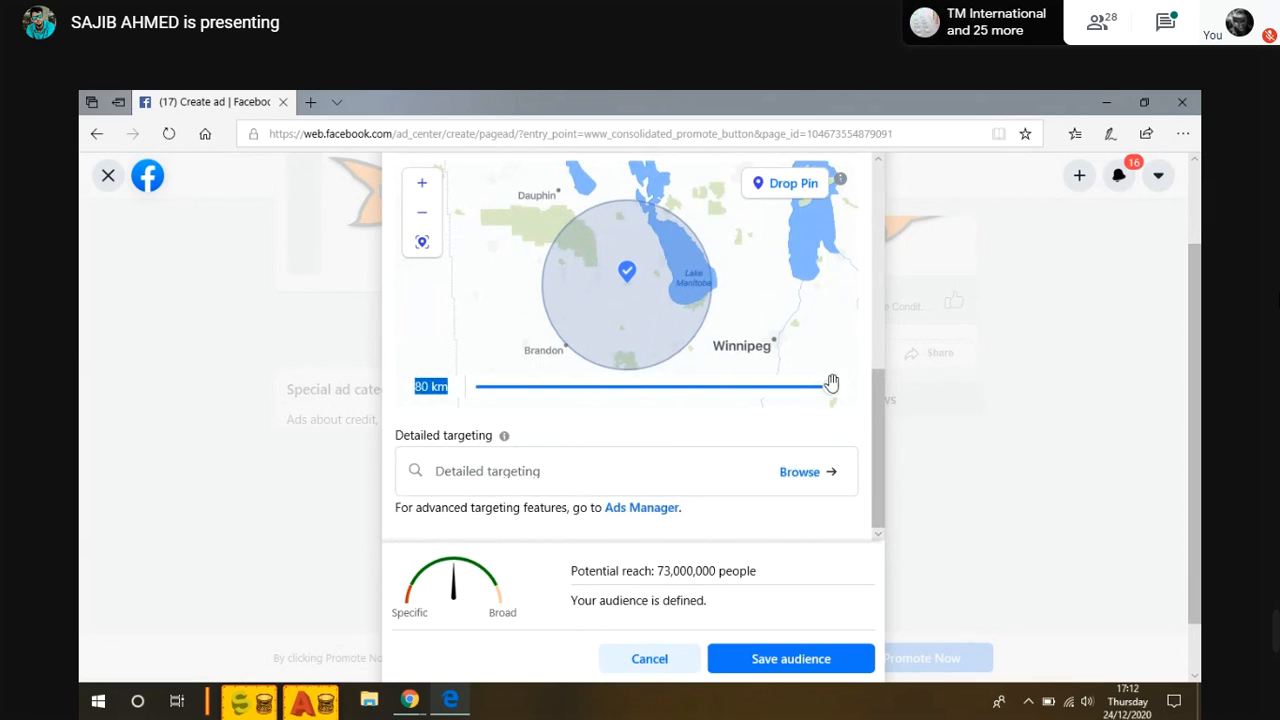
left_click_drag(619, 393, 477, 397)
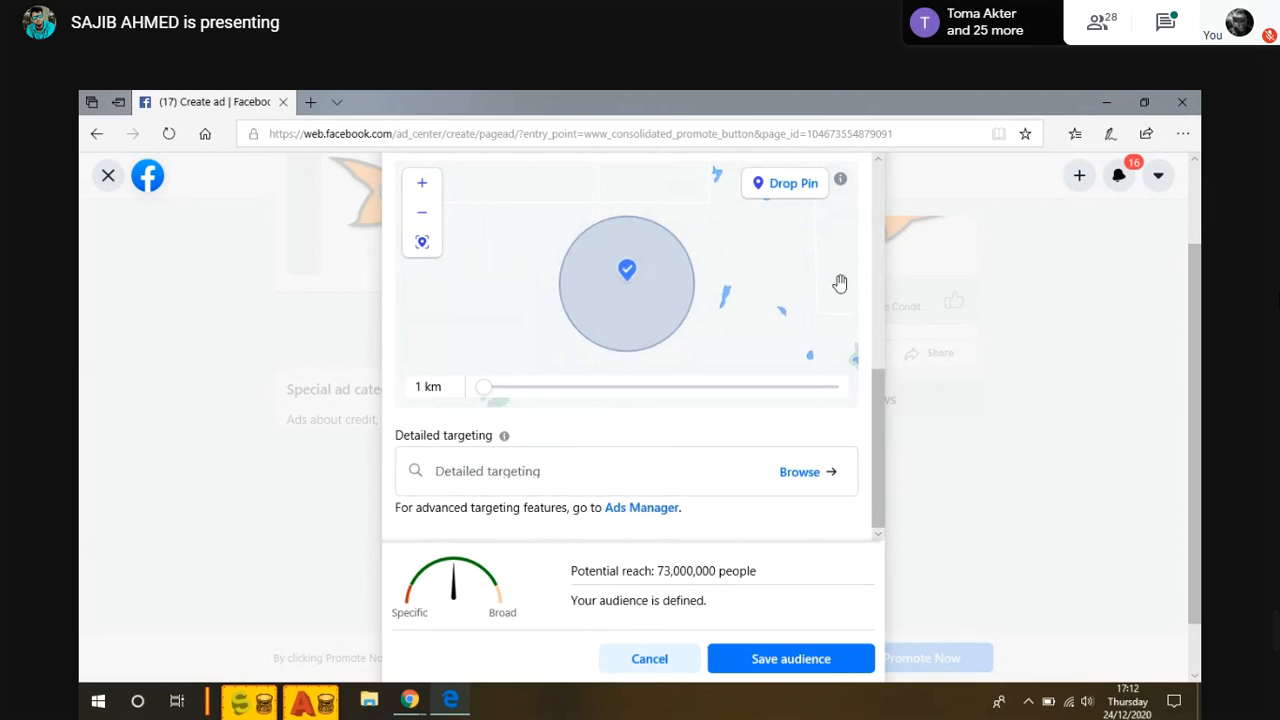
left_click_drag(870, 384, 876, 366)
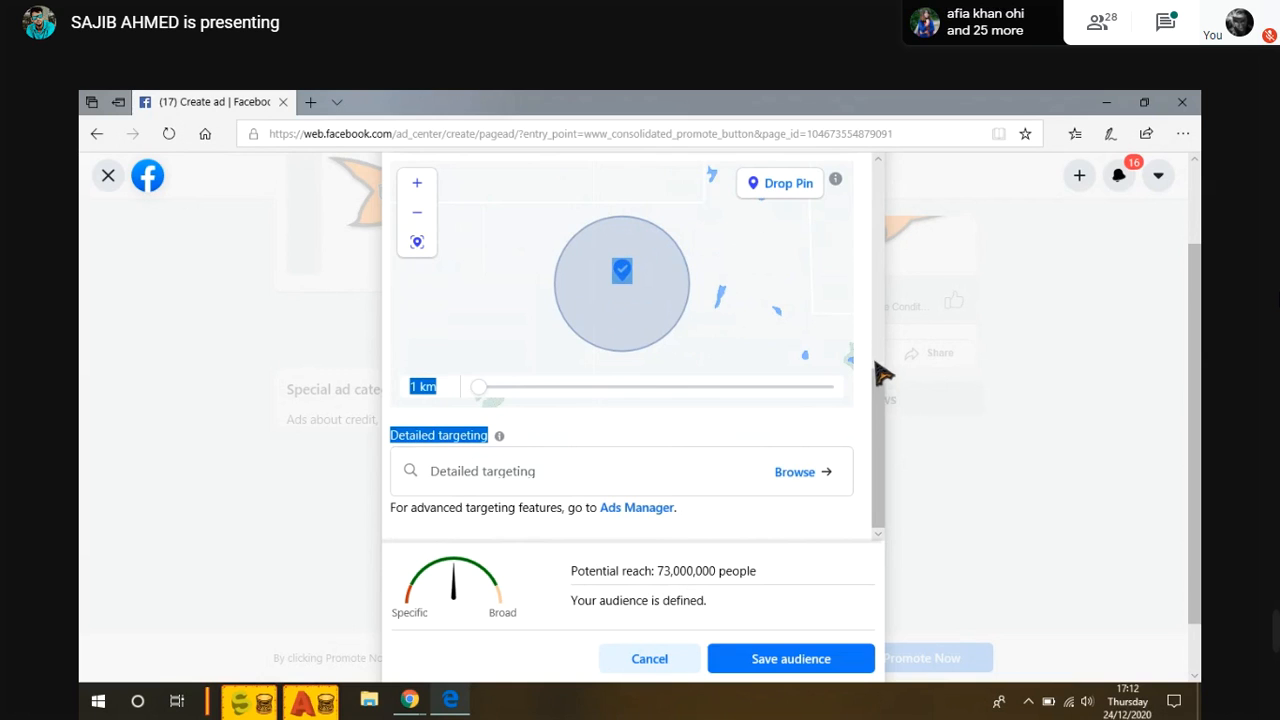
left_click_drag(882, 410, 870, 378)
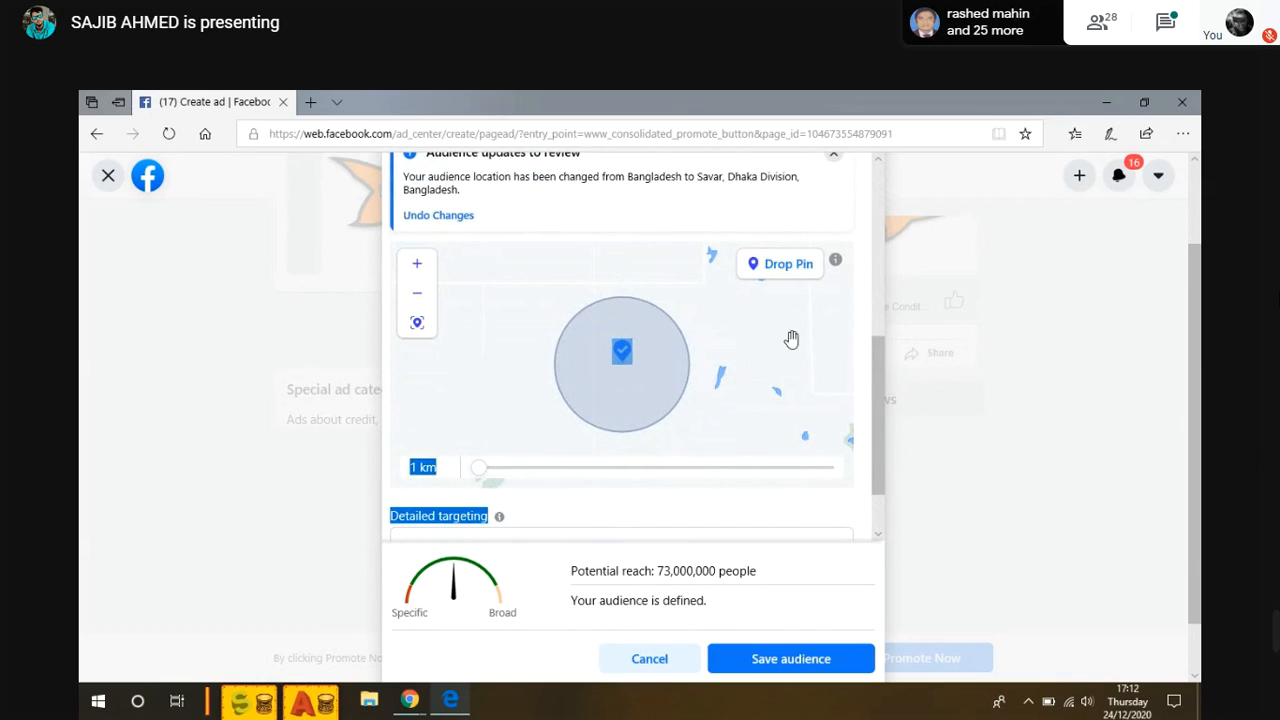
scroll(665, 218, "up", 1)
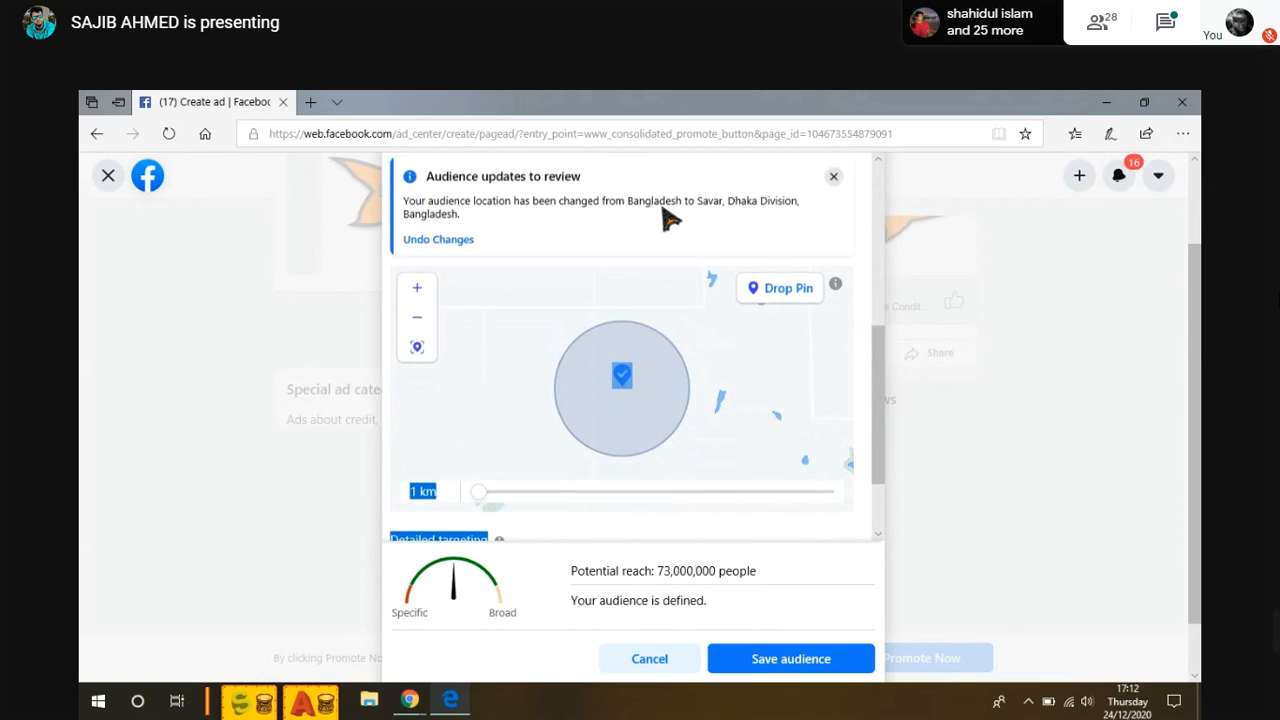
- Review the audience's gender, age and location settings, the Canadian pin's map and the detailed targeting section
scroll(665, 220, "up", 5)
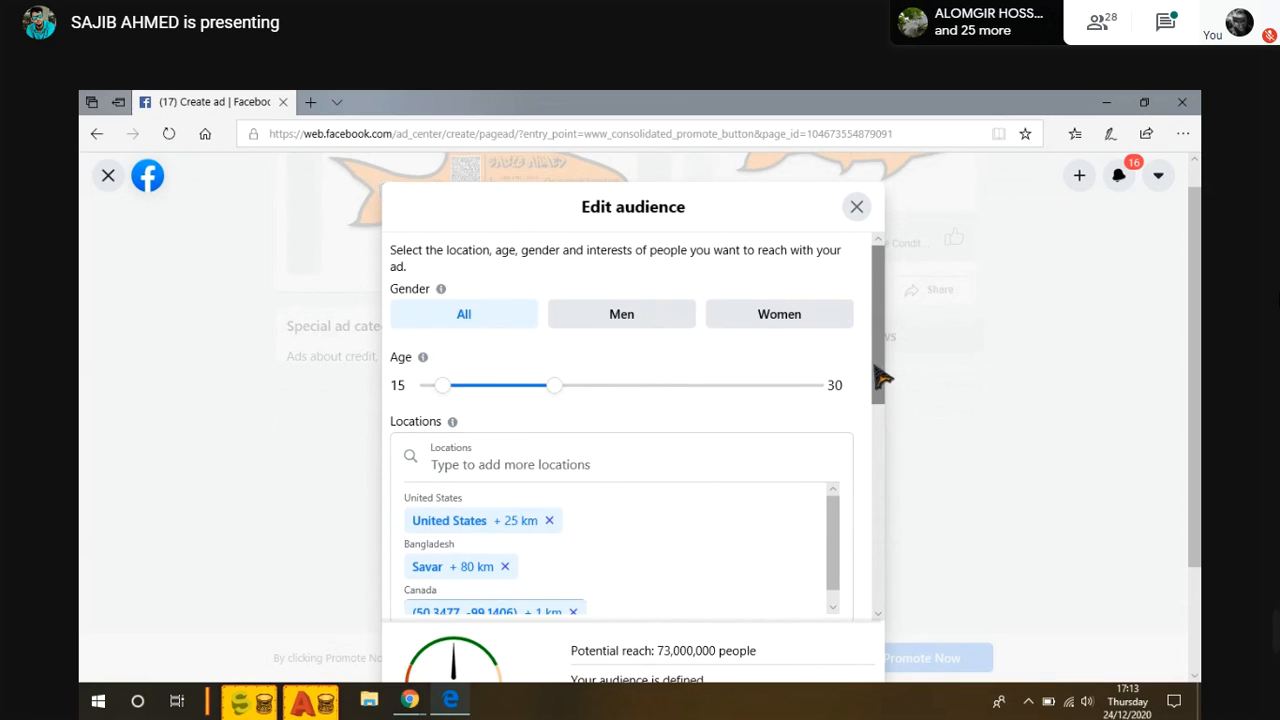
left_click_drag(880, 378, 863, 571)
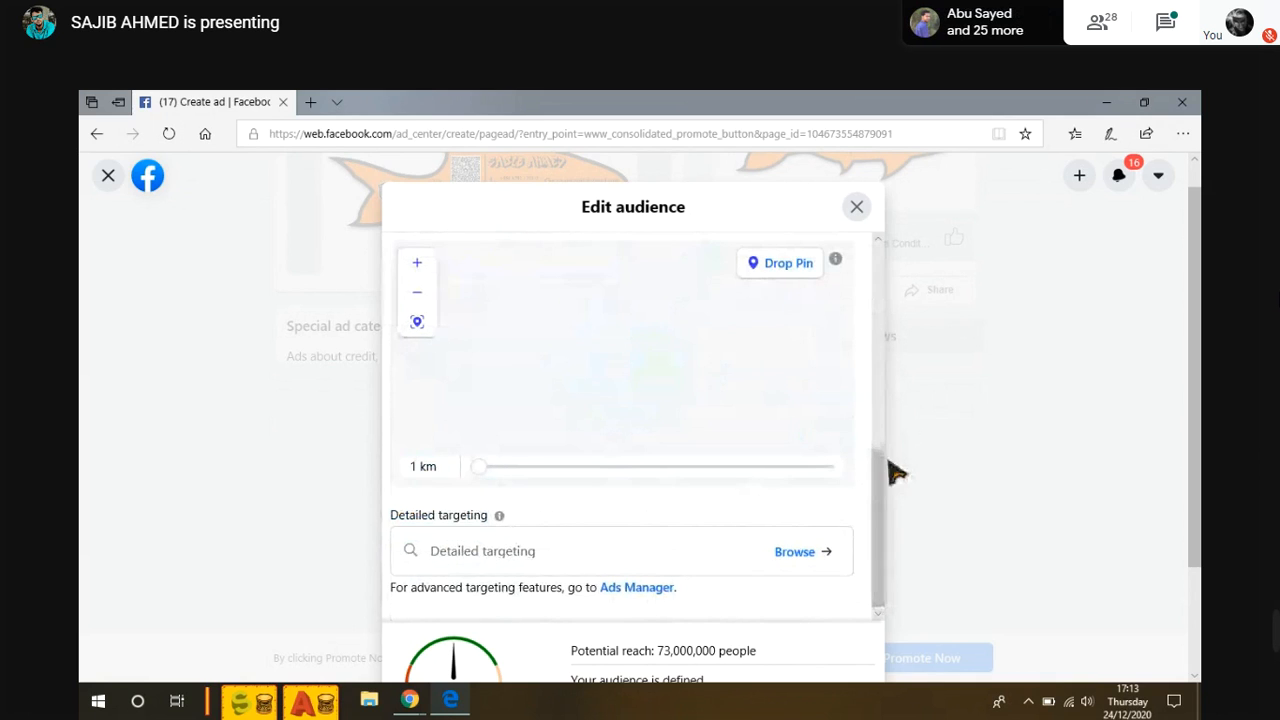
left_click_drag(894, 471, 872, 258)
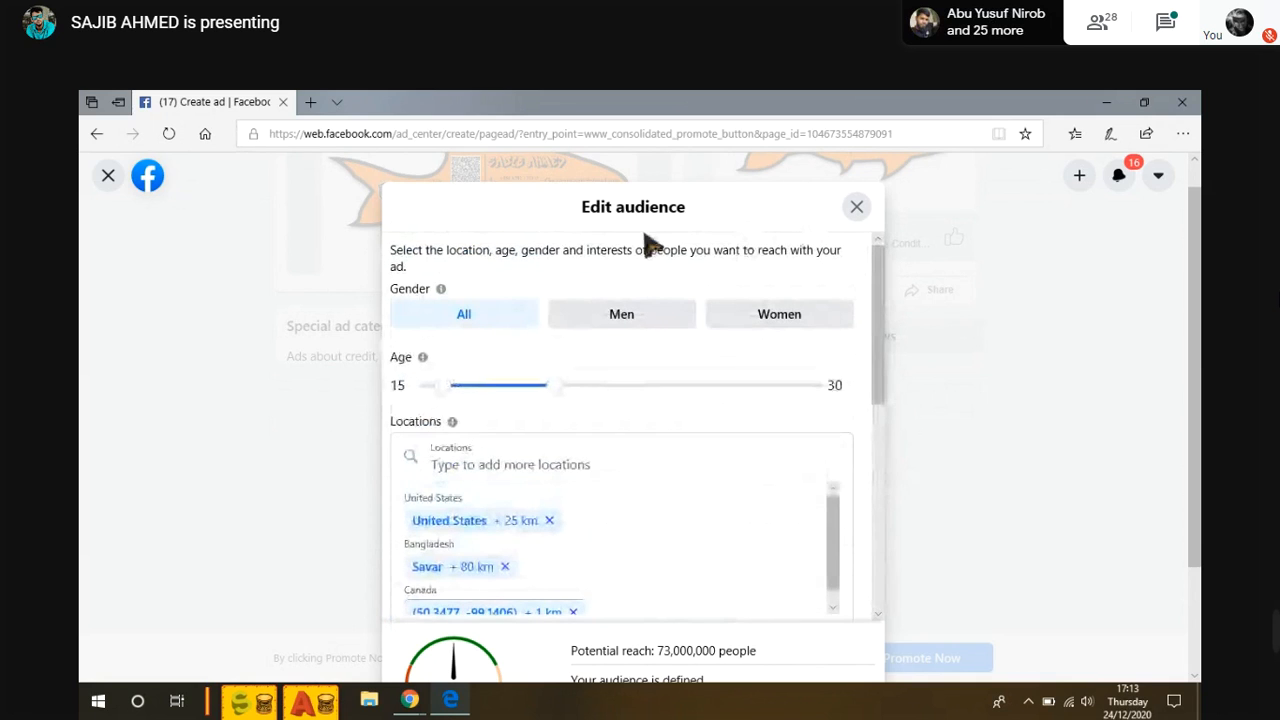
scroll(680, 457, "down", 2)
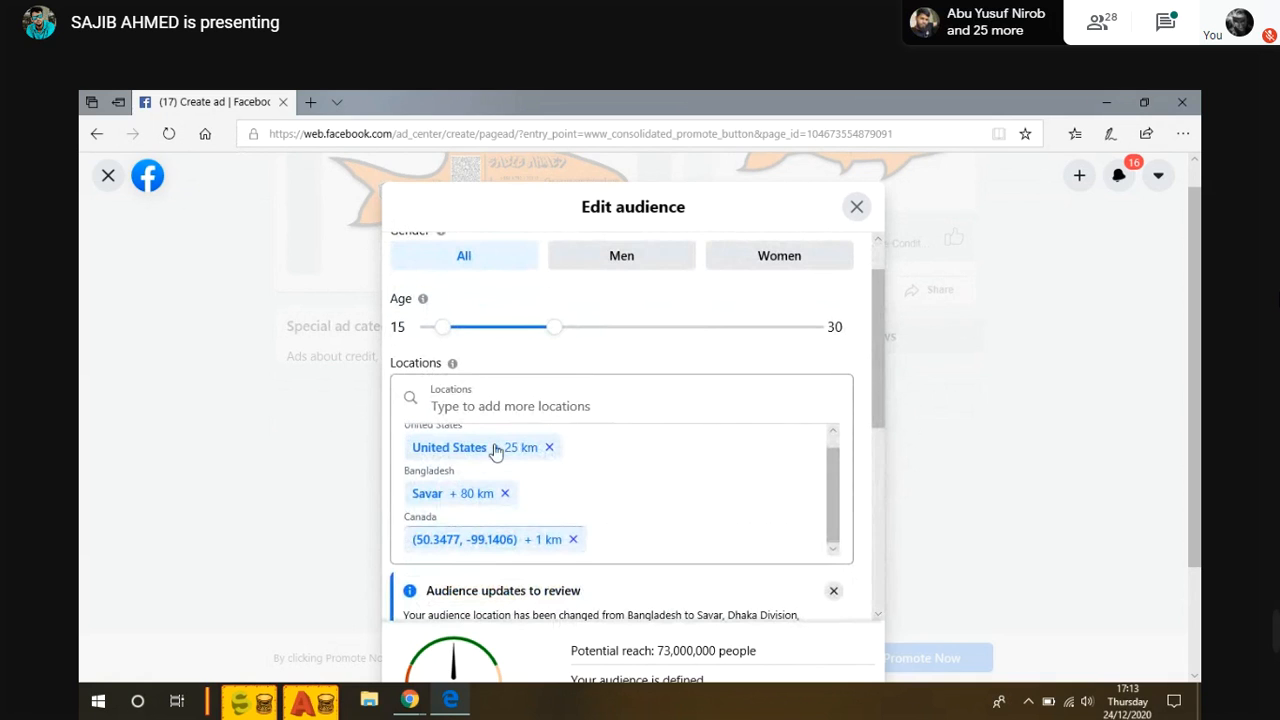
left_click_drag(541, 461, 623, 463)
left_click(544, 464)
scroll(480, 457, "down", 3)
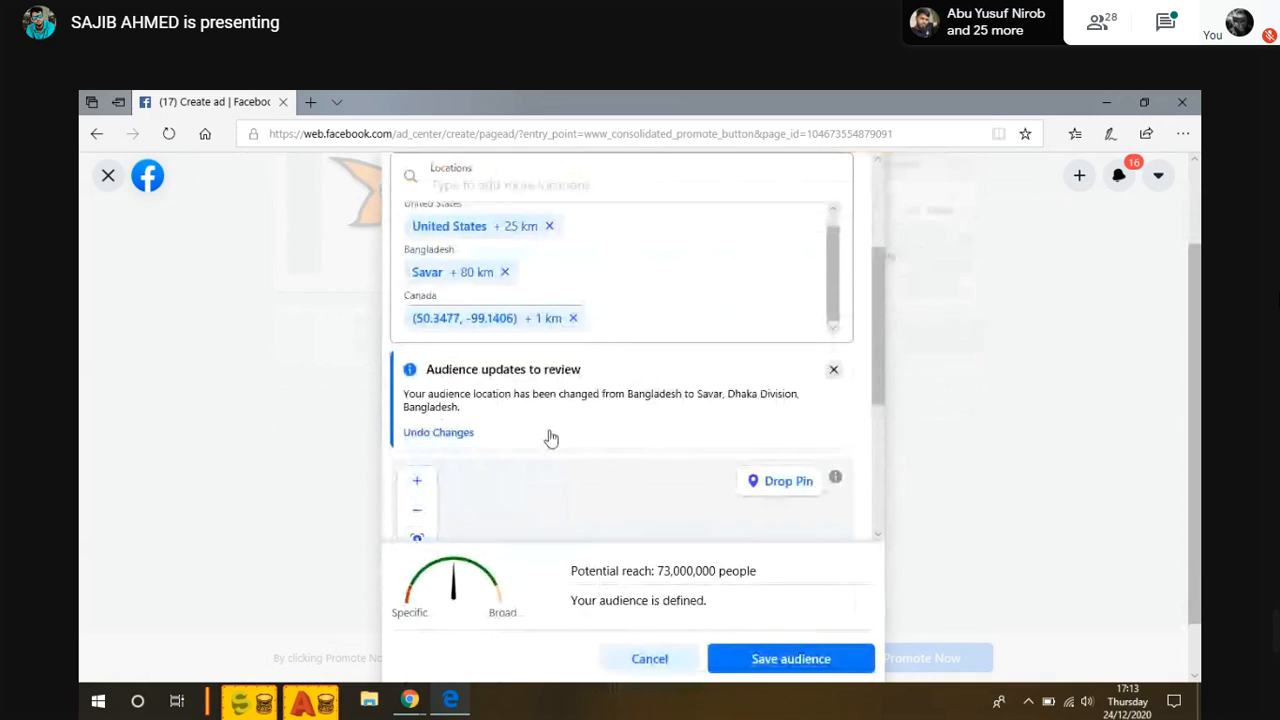
left_click_drag(879, 308, 882, 248)
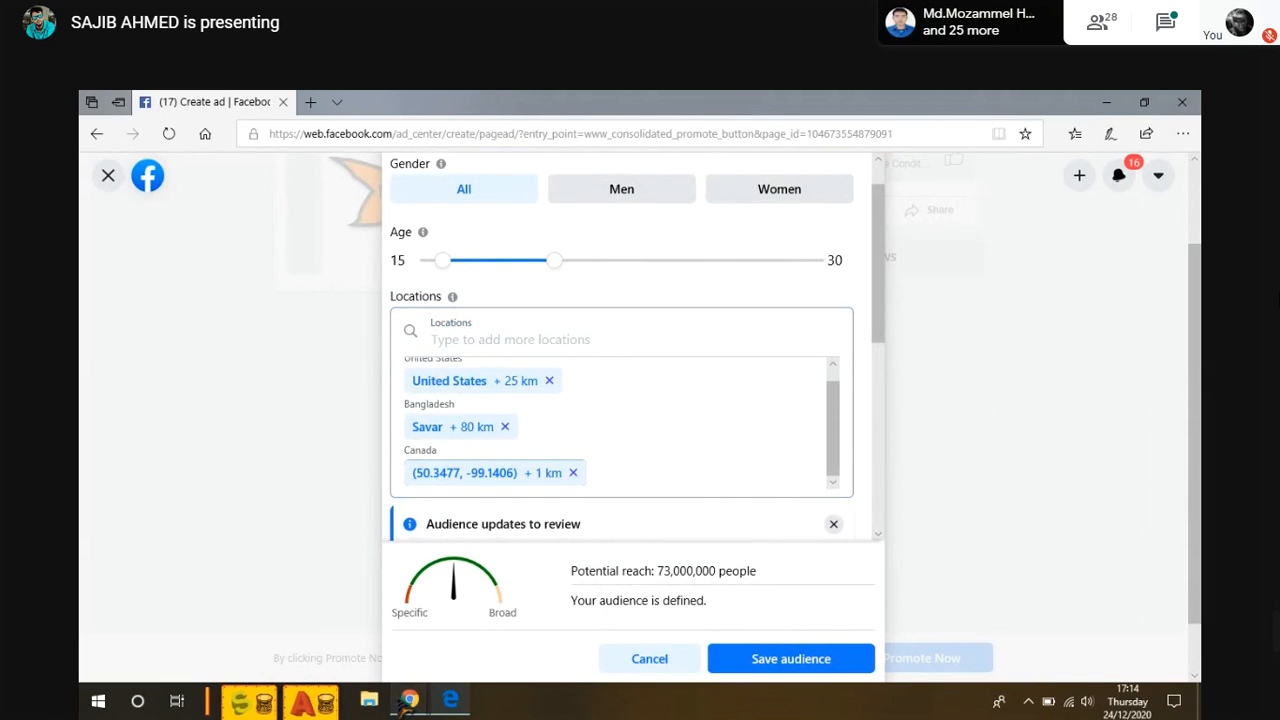
- Switch to Google Meet, mute the first participant in the third row for everyone, and return to the Facebook audience editor
mouse_move(410, 700)
left_click(368, 633)
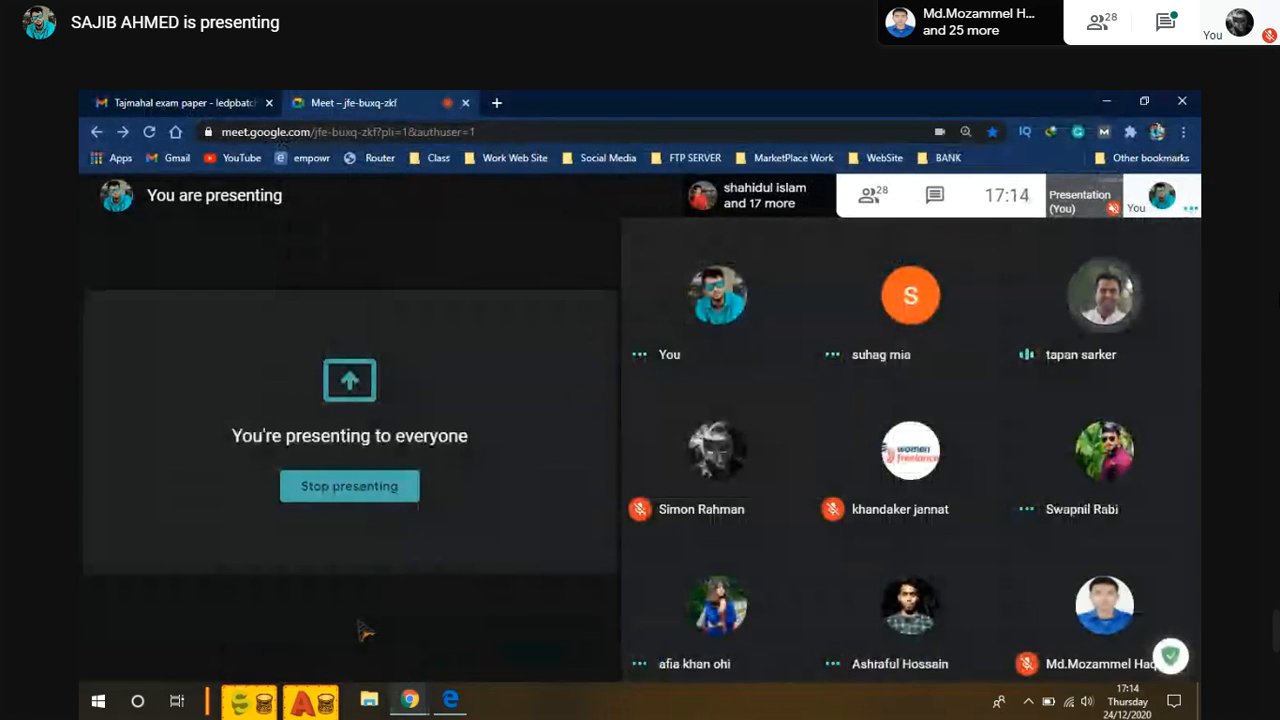
left_click(718, 600)
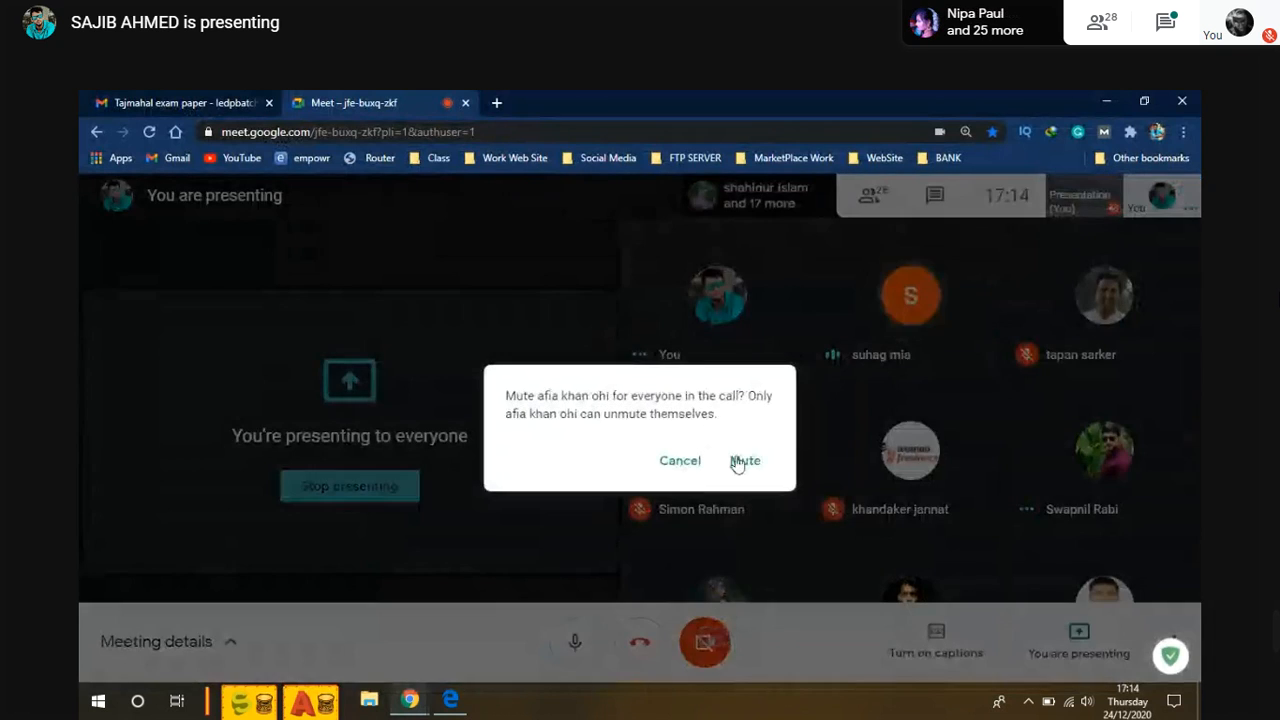
left_click(740, 458)
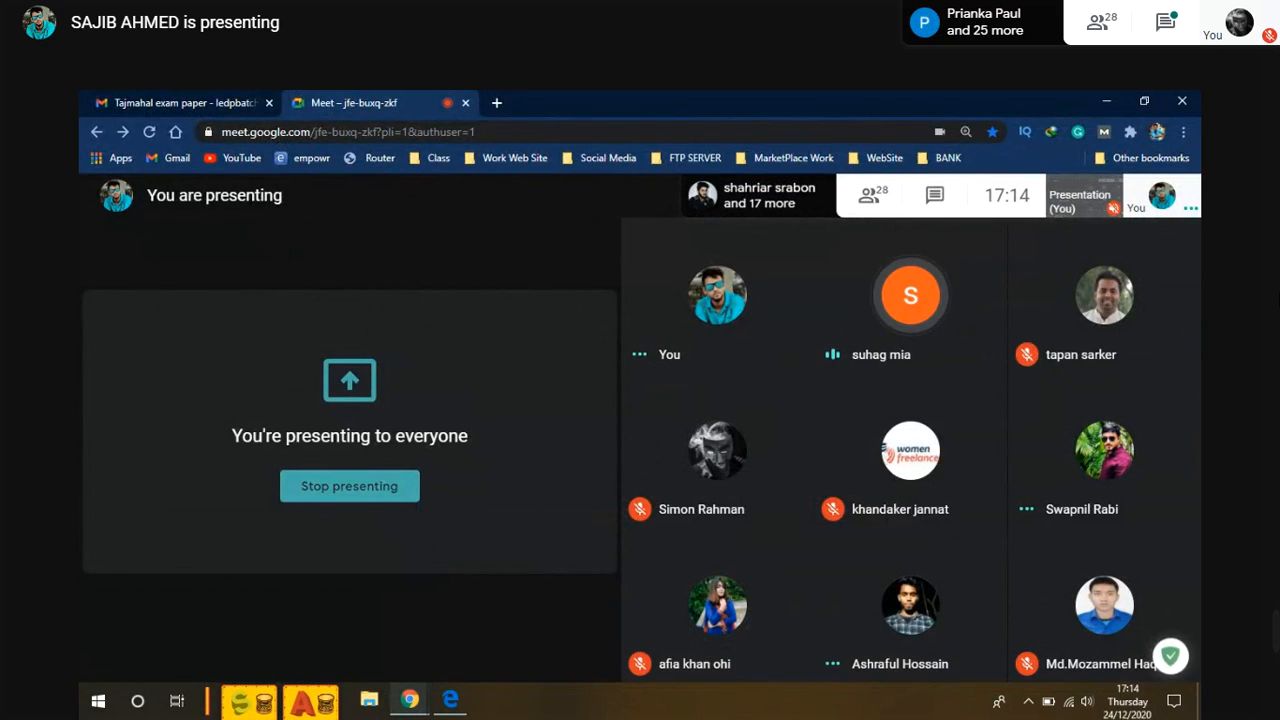
left_click(450, 699)
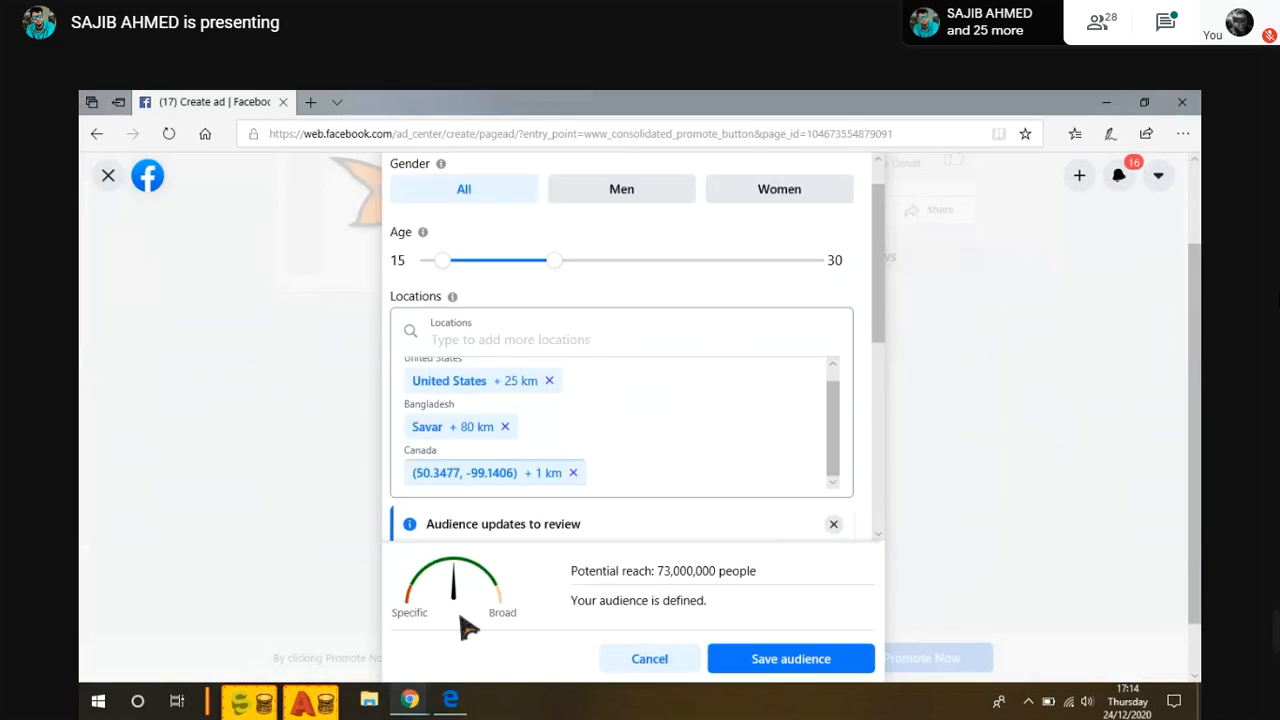
- Examine the Canadian pin's coverage circle on the map, the location update notice, and the audience's age and location settings
scroll(664, 315, "down", 2)
left_click_drag(878, 300, 588, 381)
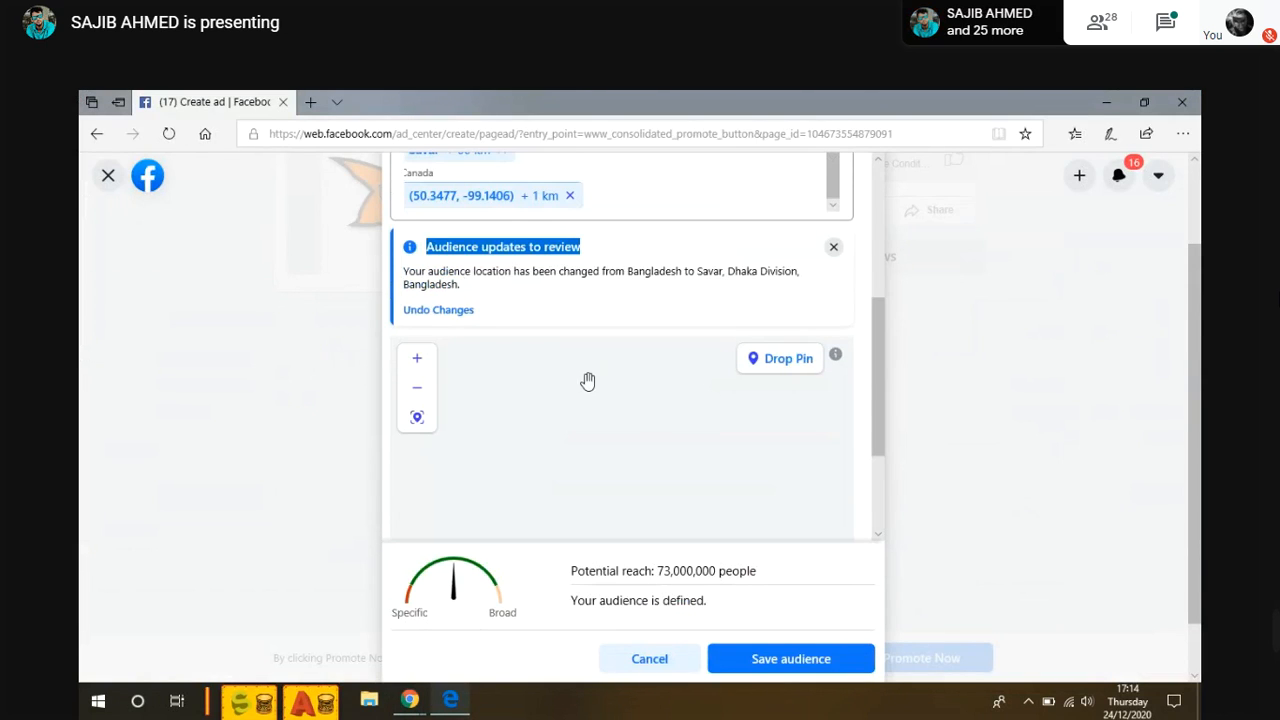
left_click(597, 422)
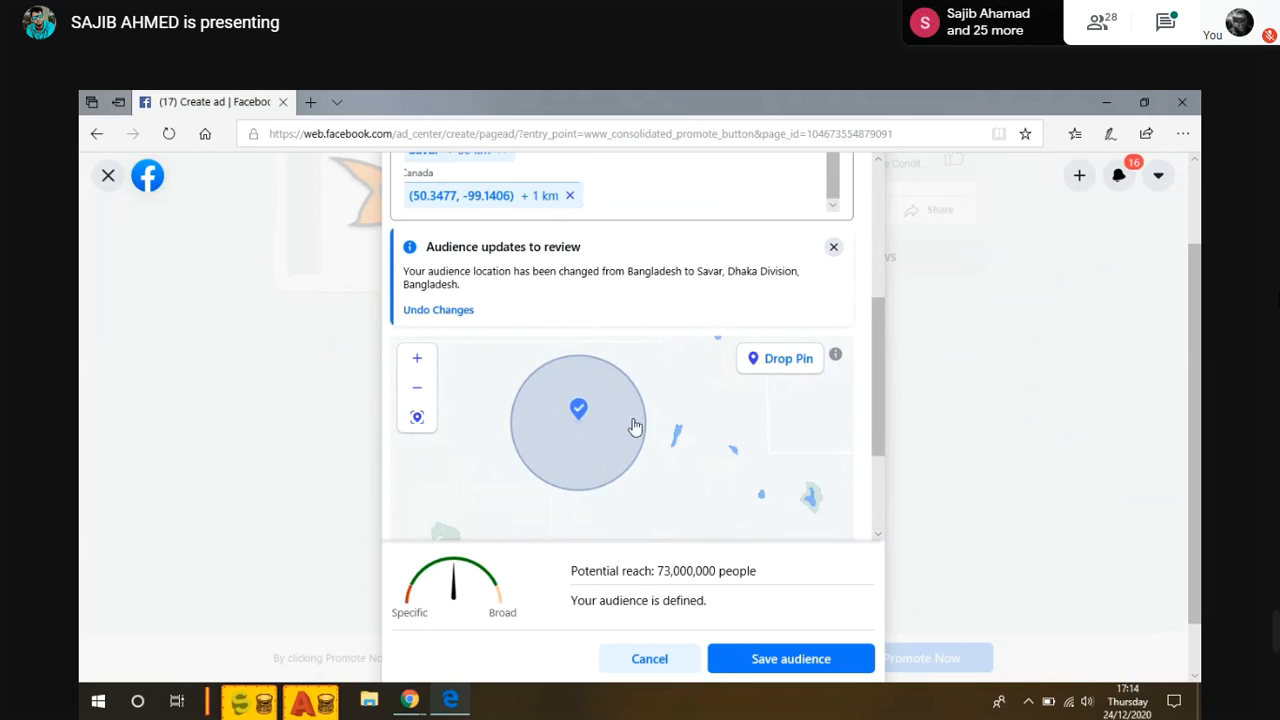
left_click_drag(578, 417, 581, 429)
scroll(582, 428, "up", 2)
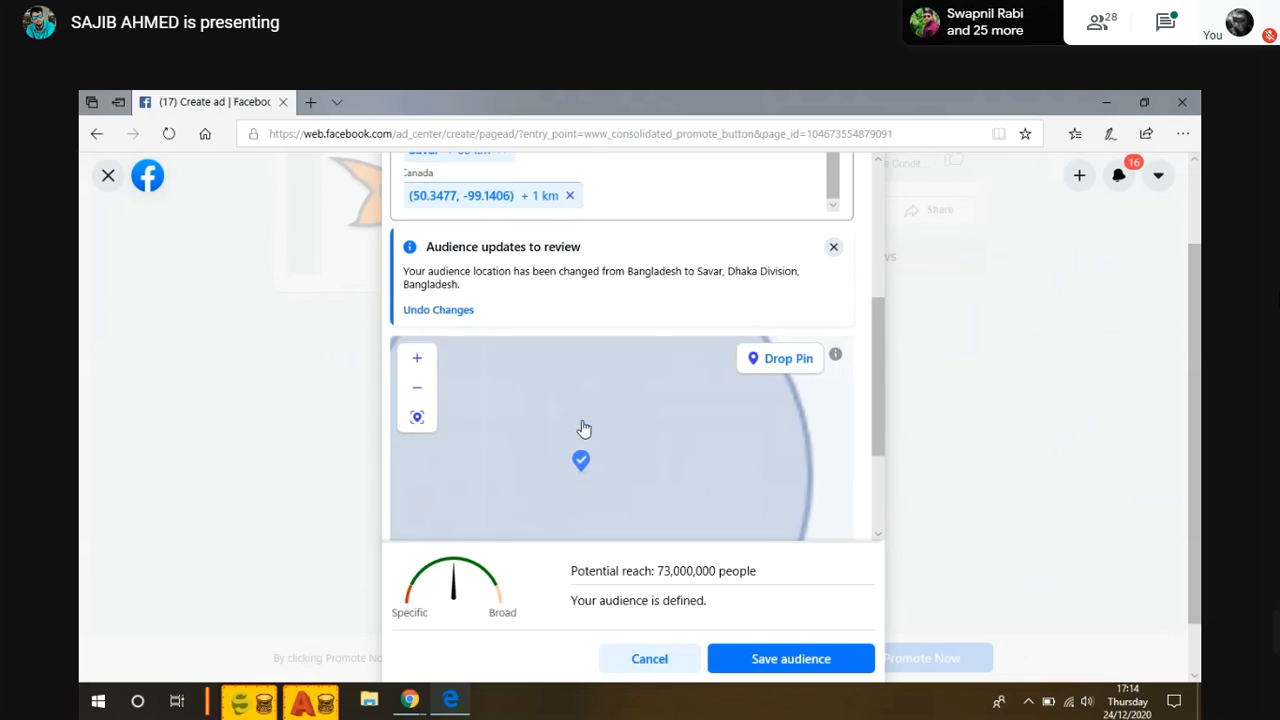
scroll(584, 429, "down", 3)
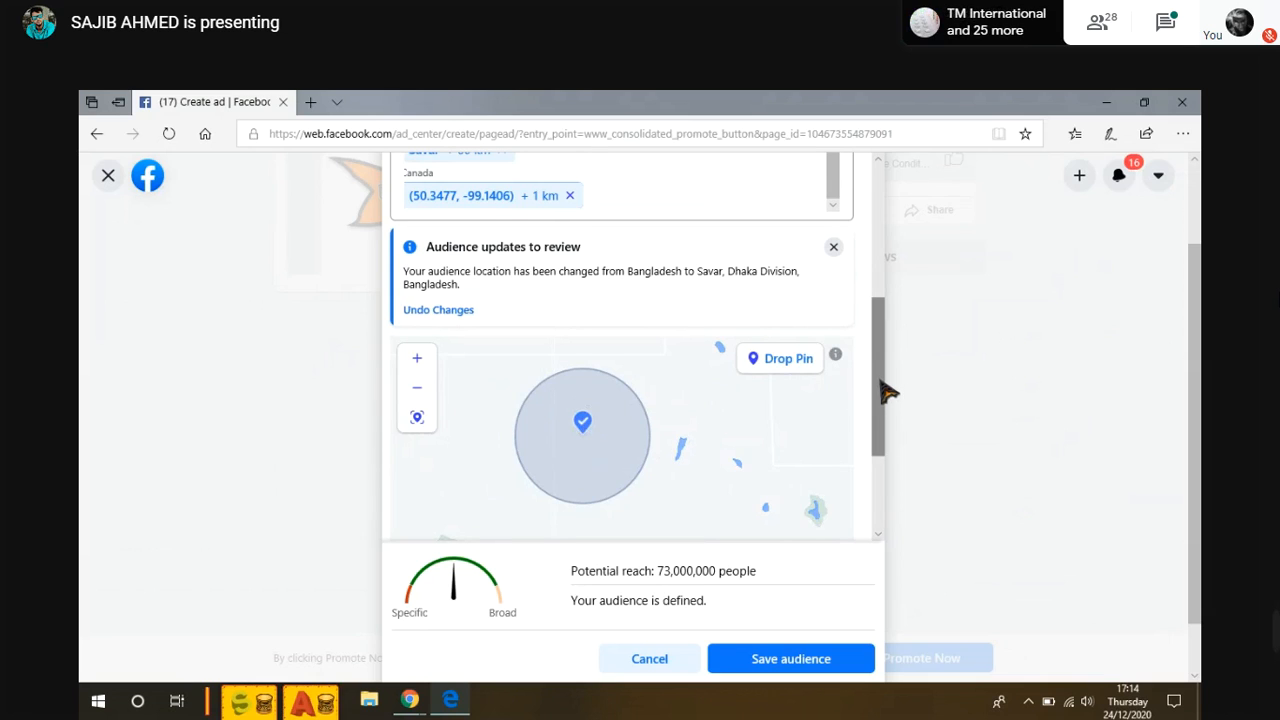
scroll(888, 393, "down", 1)
scroll(874, 362, "up", 2)
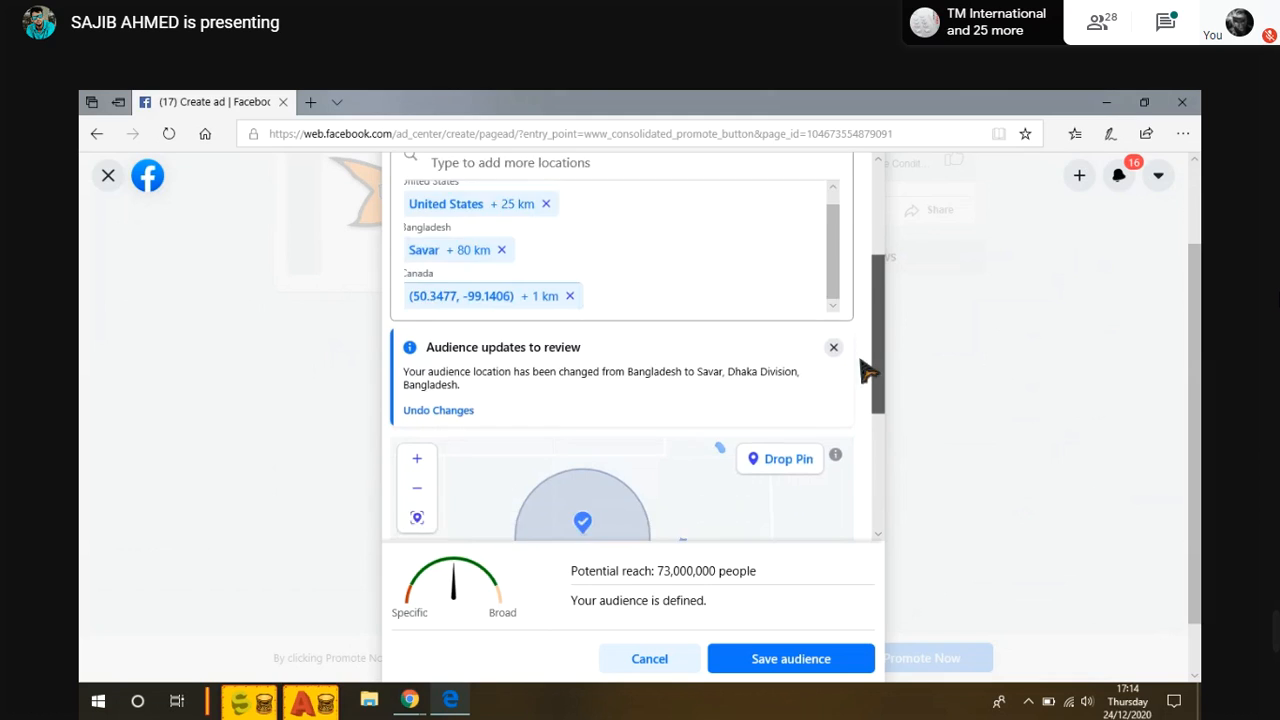
scroll(866, 371, "down", 2)
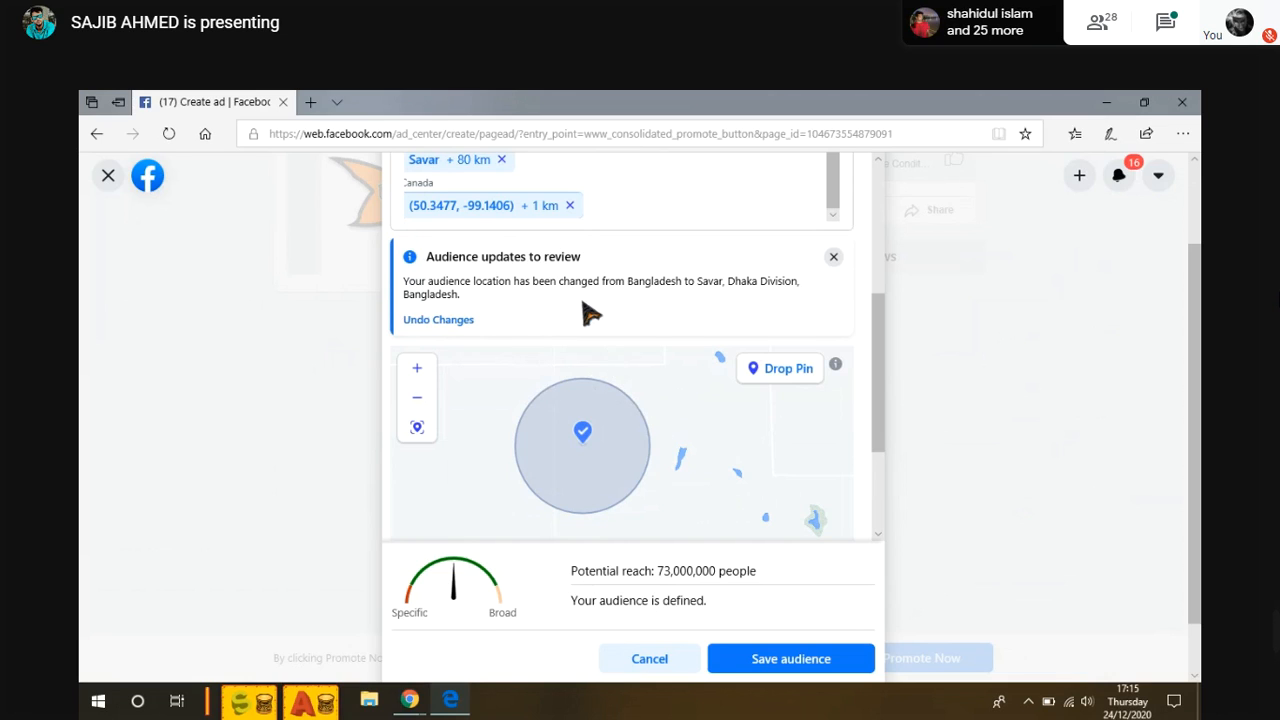
scroll(613, 308, "up", 3)
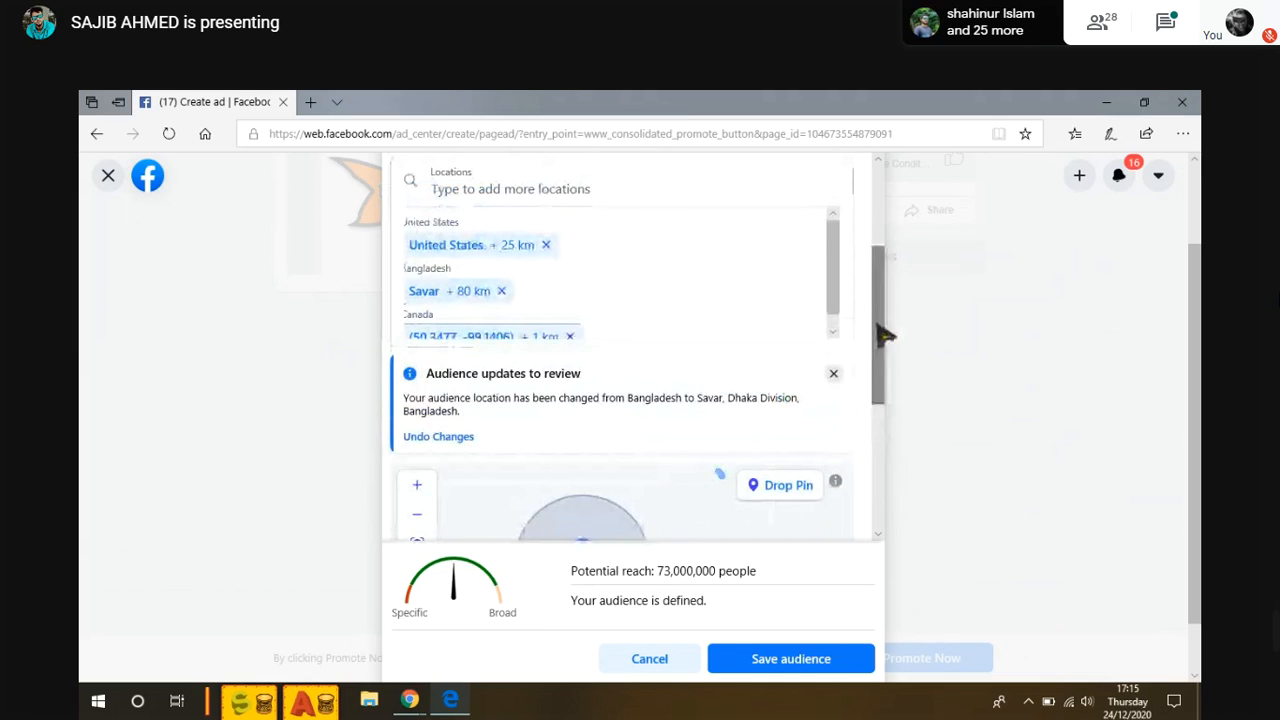
left_click_drag(880, 336, 882, 314)
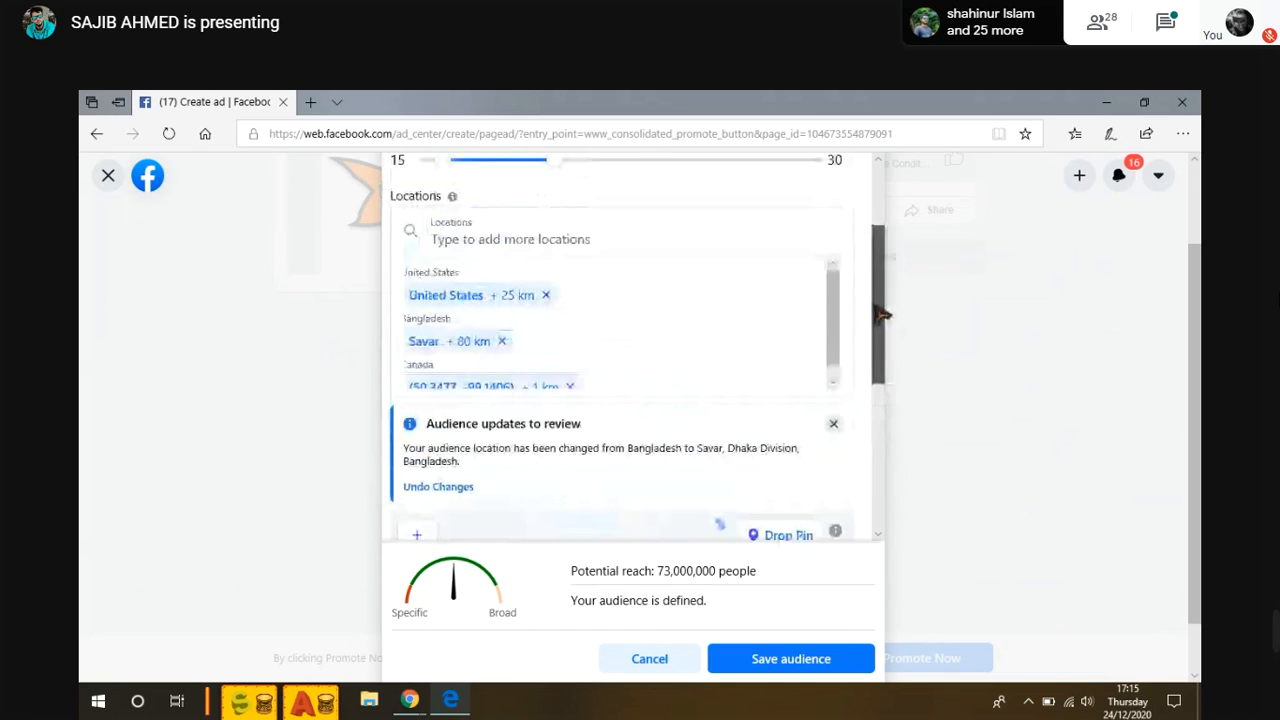
left_click_drag(880, 315, 680, 260)
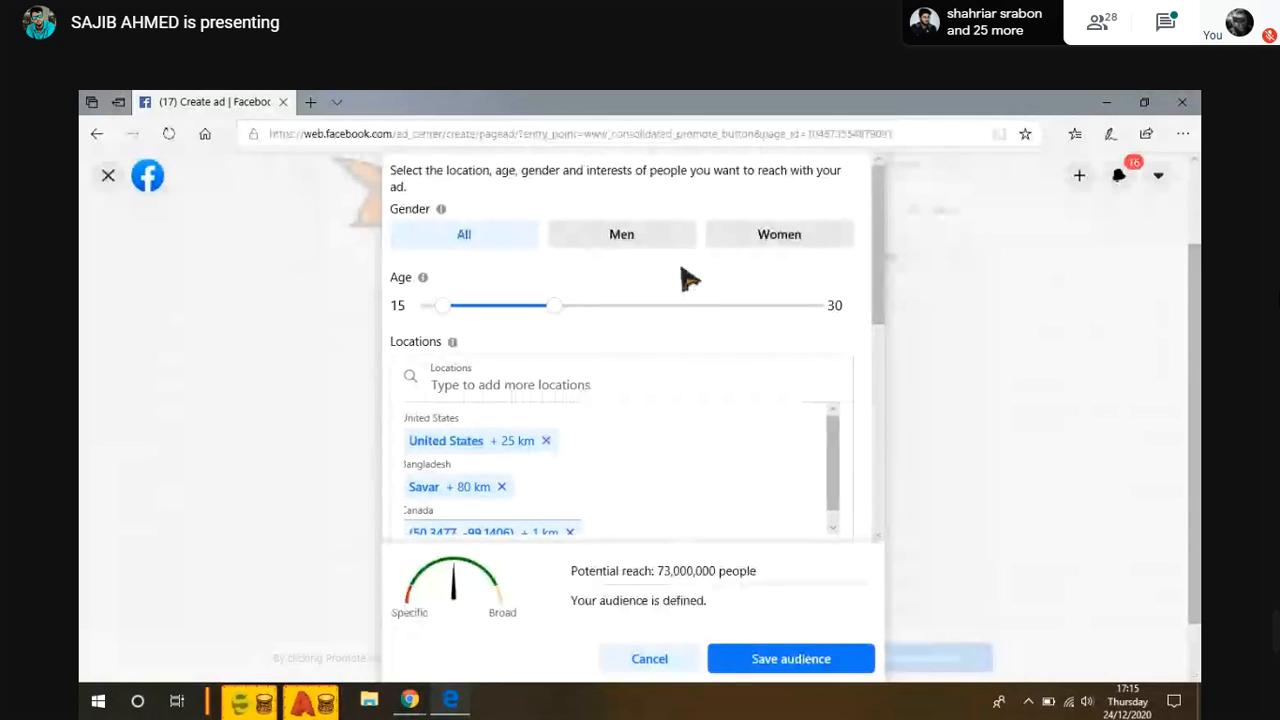
scroll(447, 456, "down", 1)
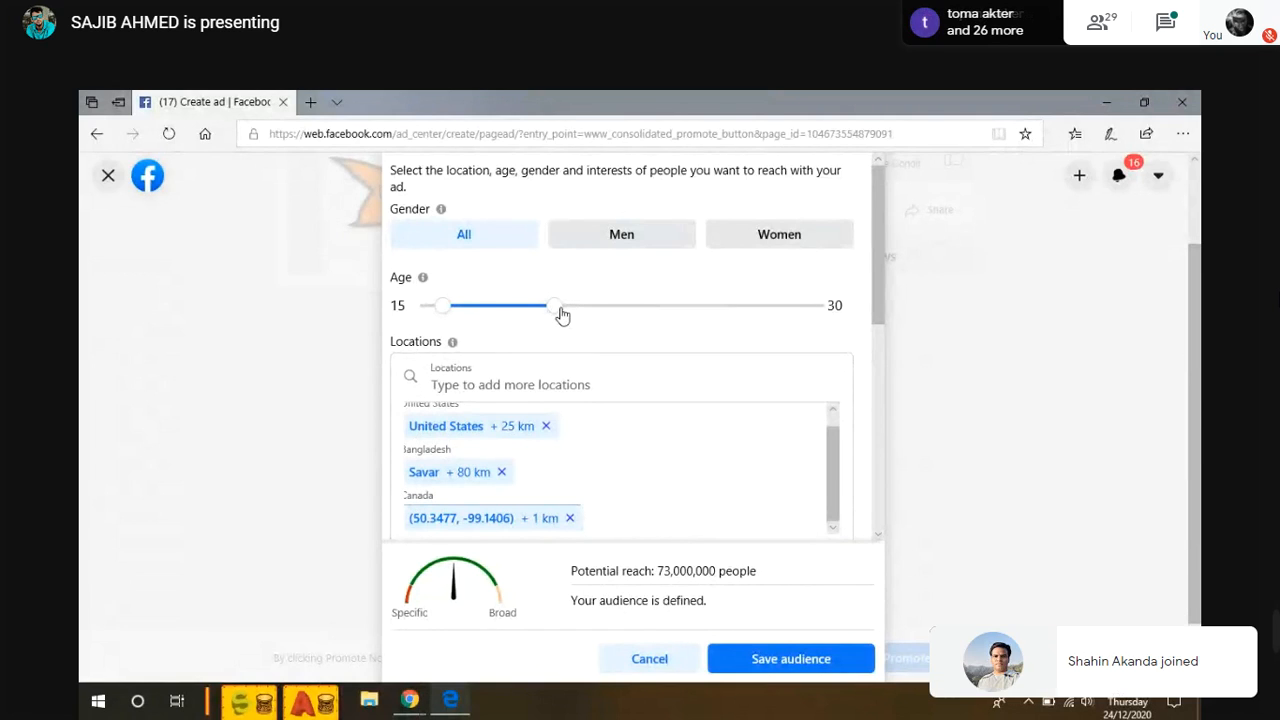
- Switch to Google Meet, admit the person waiting to join the call, and return to the Facebook audience editor
mouse_move(410, 700)
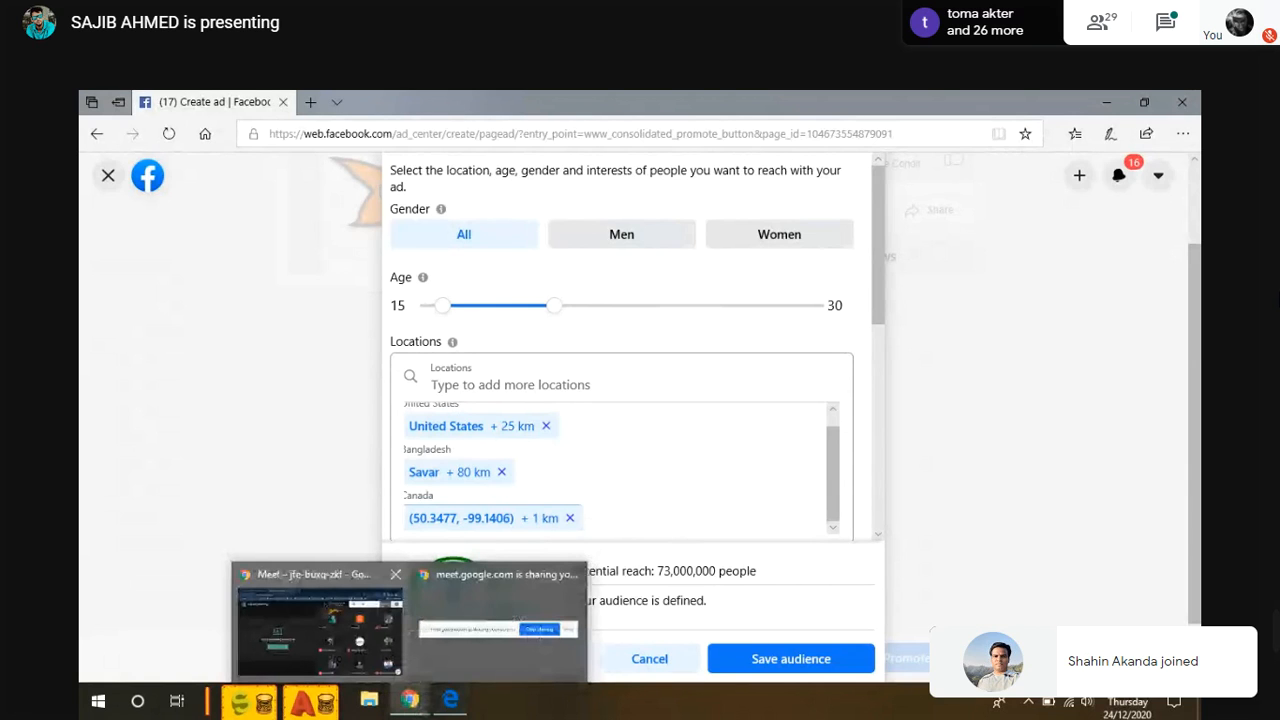
left_click(318, 625)
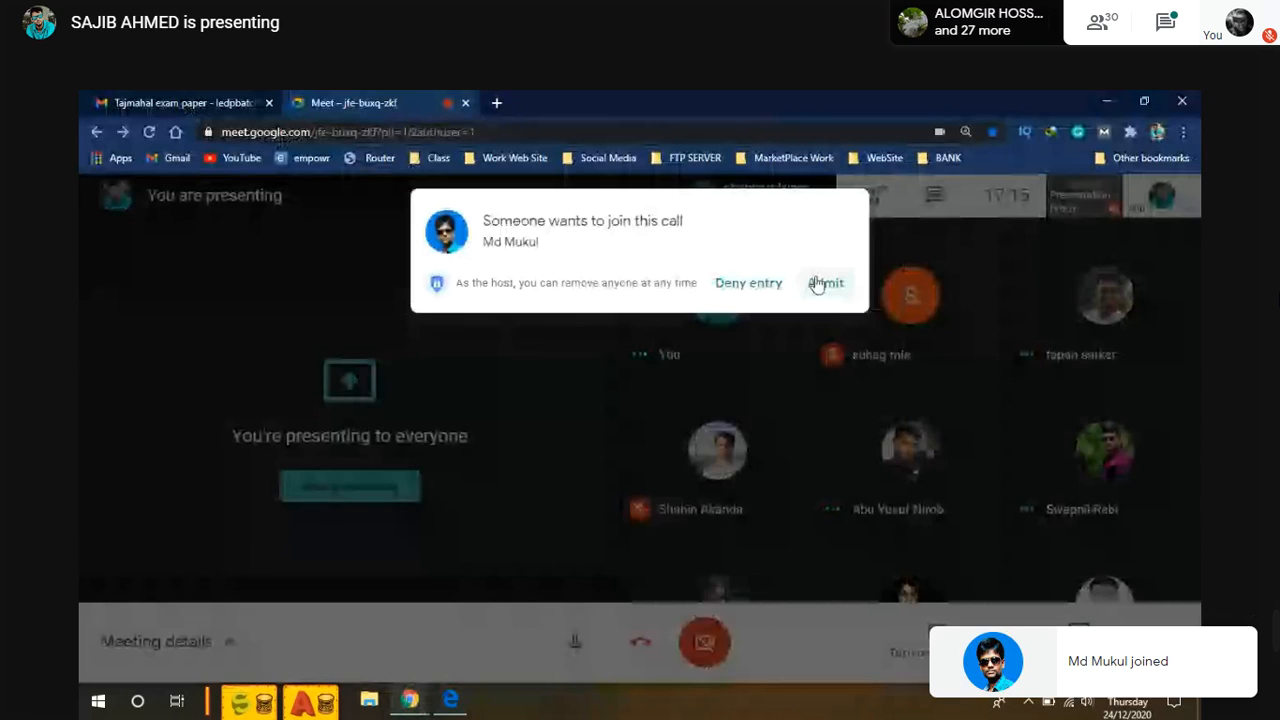
left_click(822, 283)
left_click(451, 701)
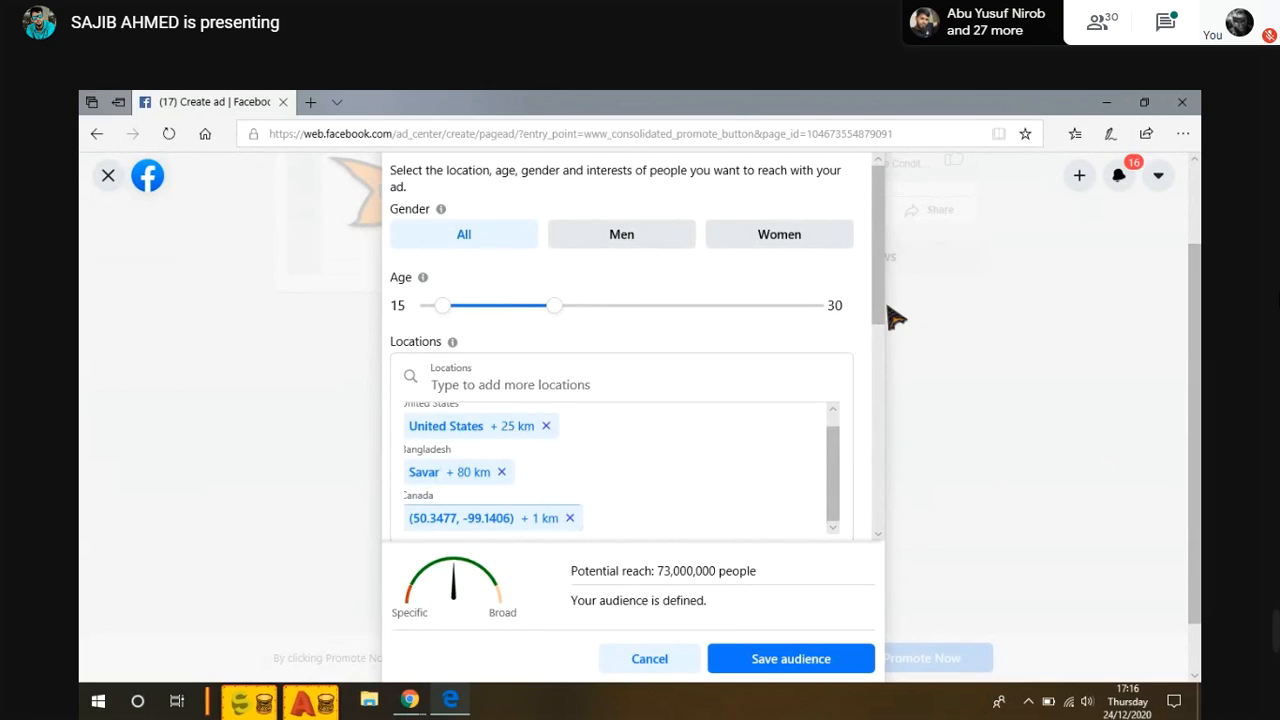
- Inspect the area covered by the Canadian pin at closer and wider map scales and compare it with the locations list
left_click_drag(877, 322, 869, 508)
scroll(537, 307, "up", 2)
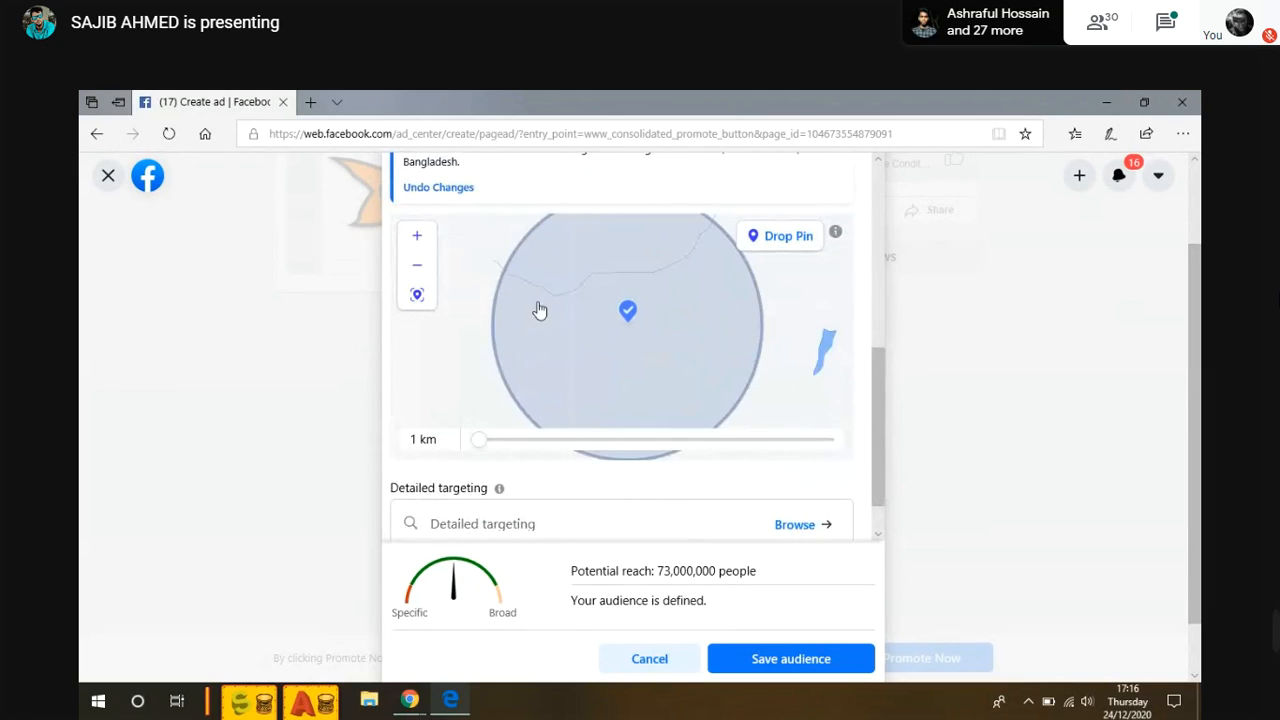
left_click_drag(755, 334, 663, 294)
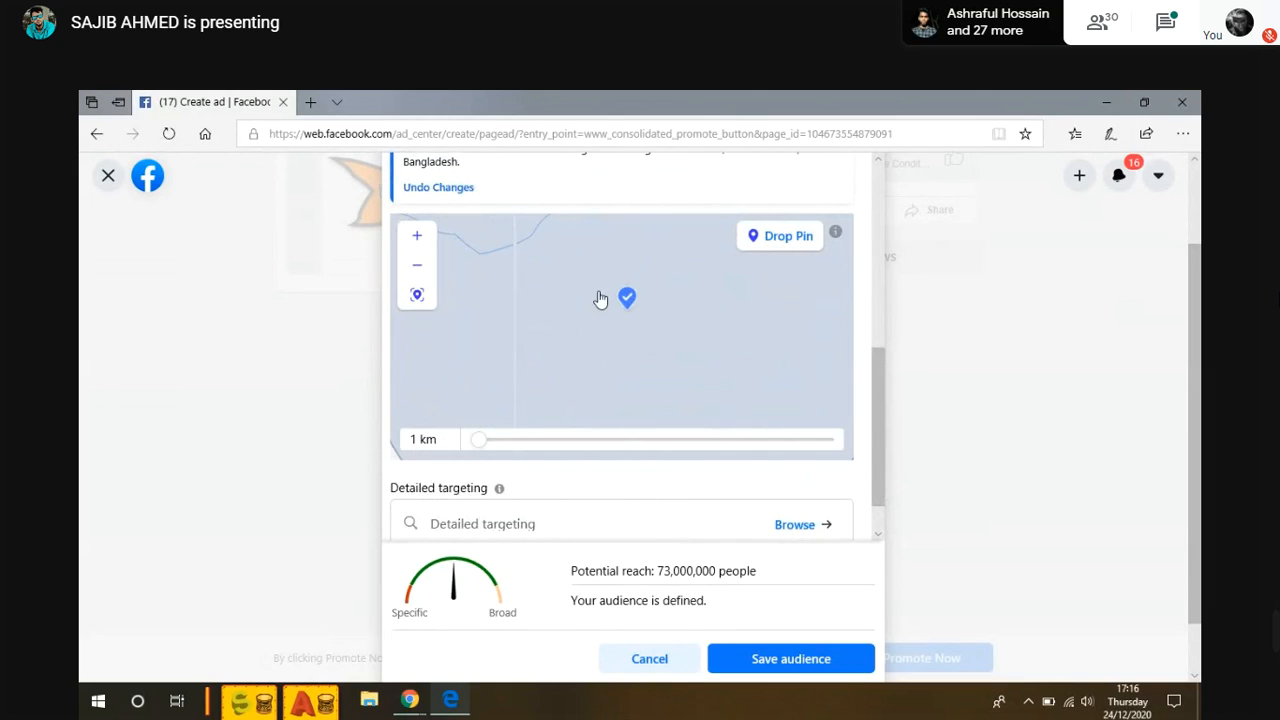
left_click_drag(888, 385, 811, 265)
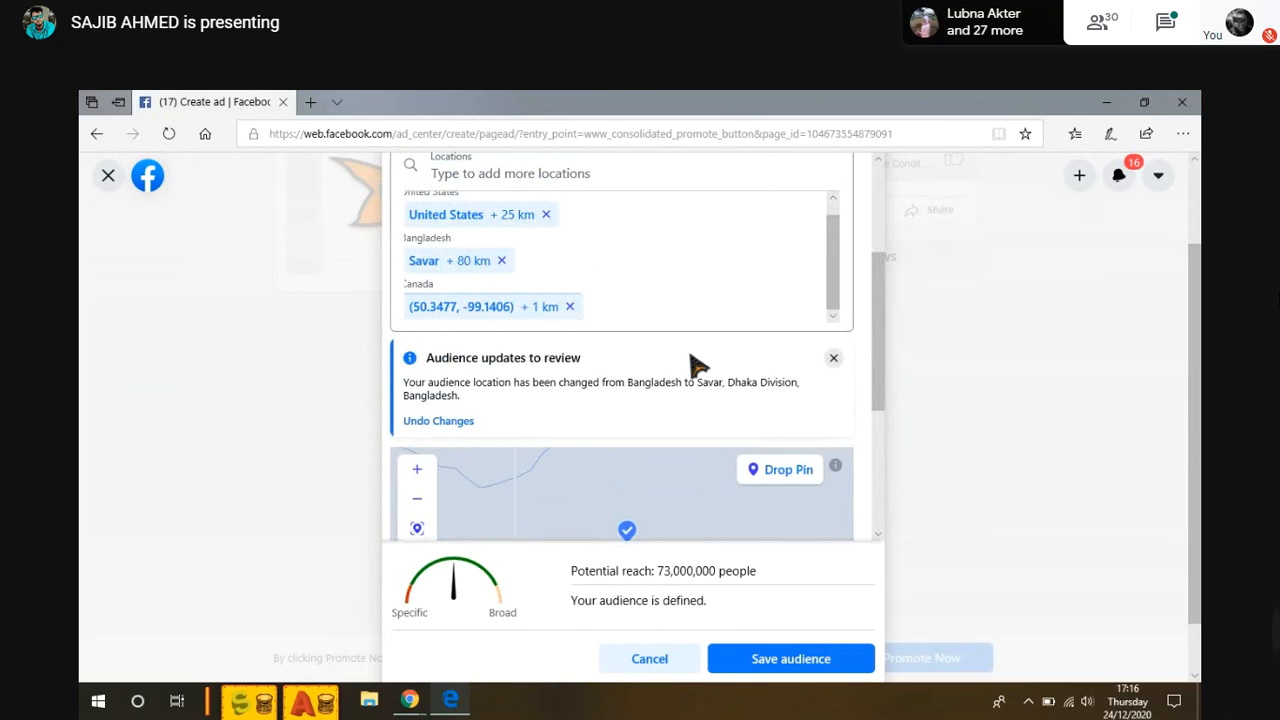
scroll(514, 200, "down", 2)
scroll(514, 163, "up", 1)
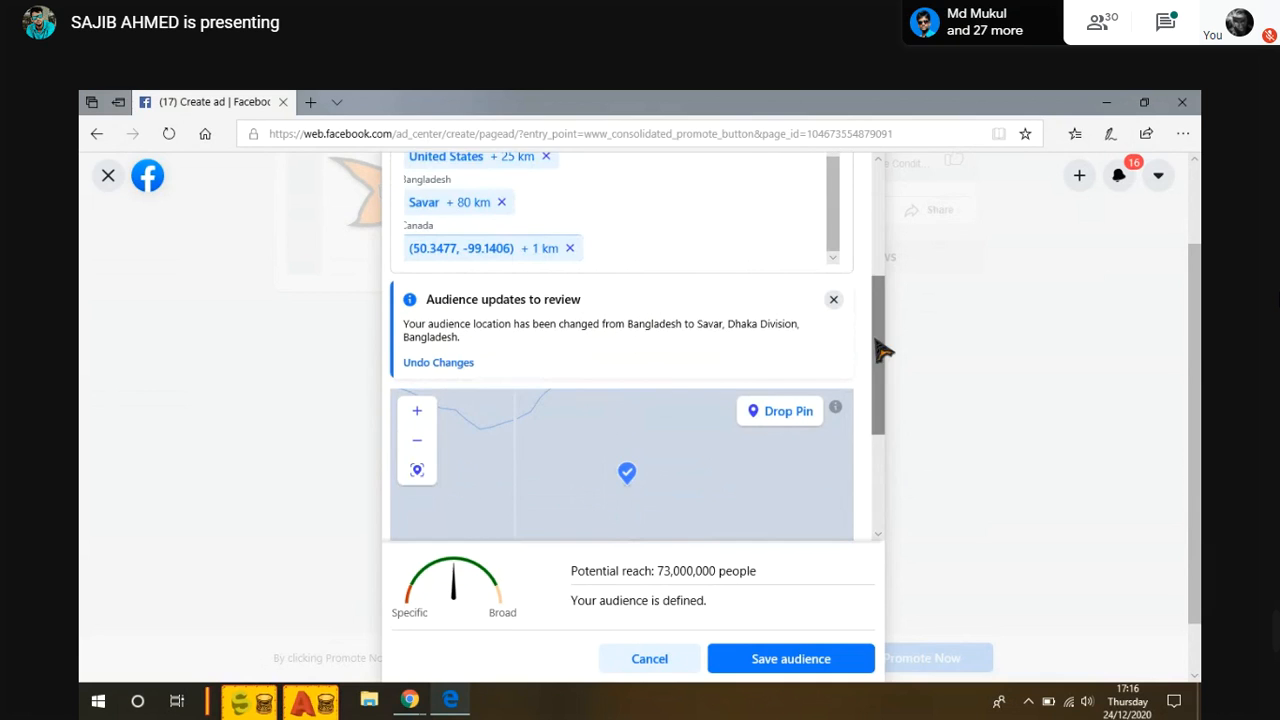
scroll(880, 350, "down", 1)
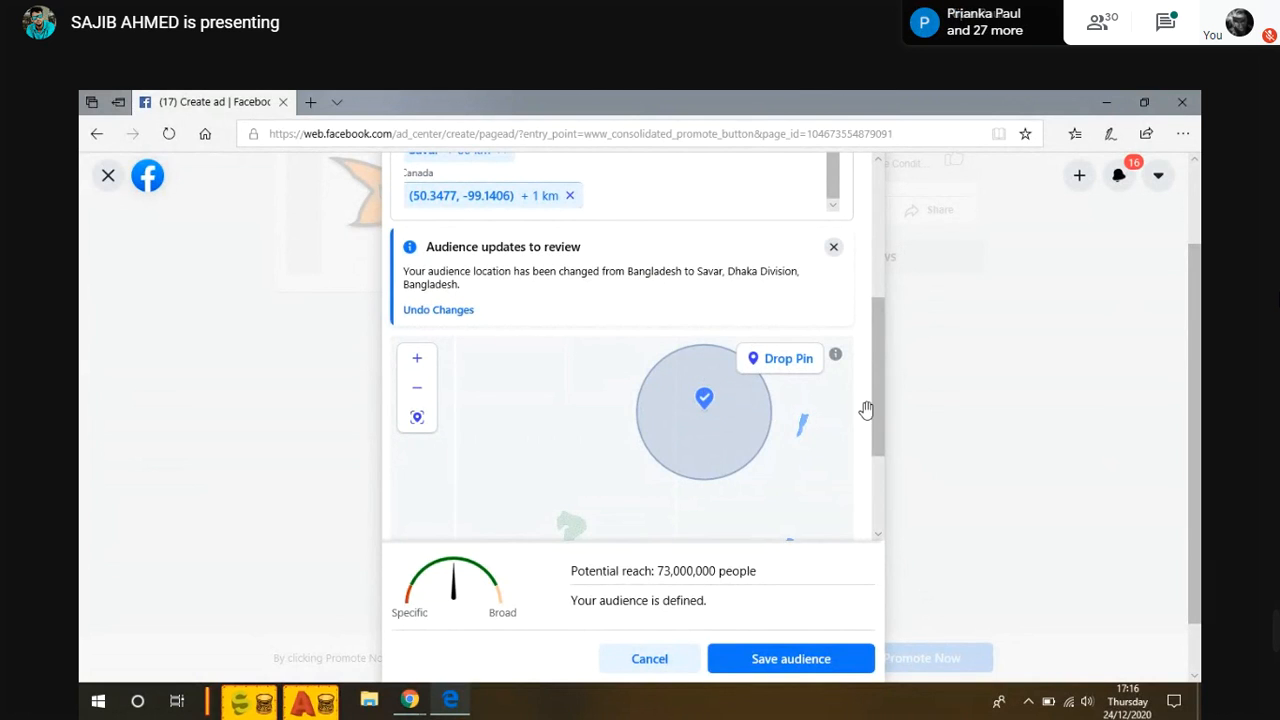
scroll(880, 402, "up", 1)
left_click_drag(880, 402, 880, 392)
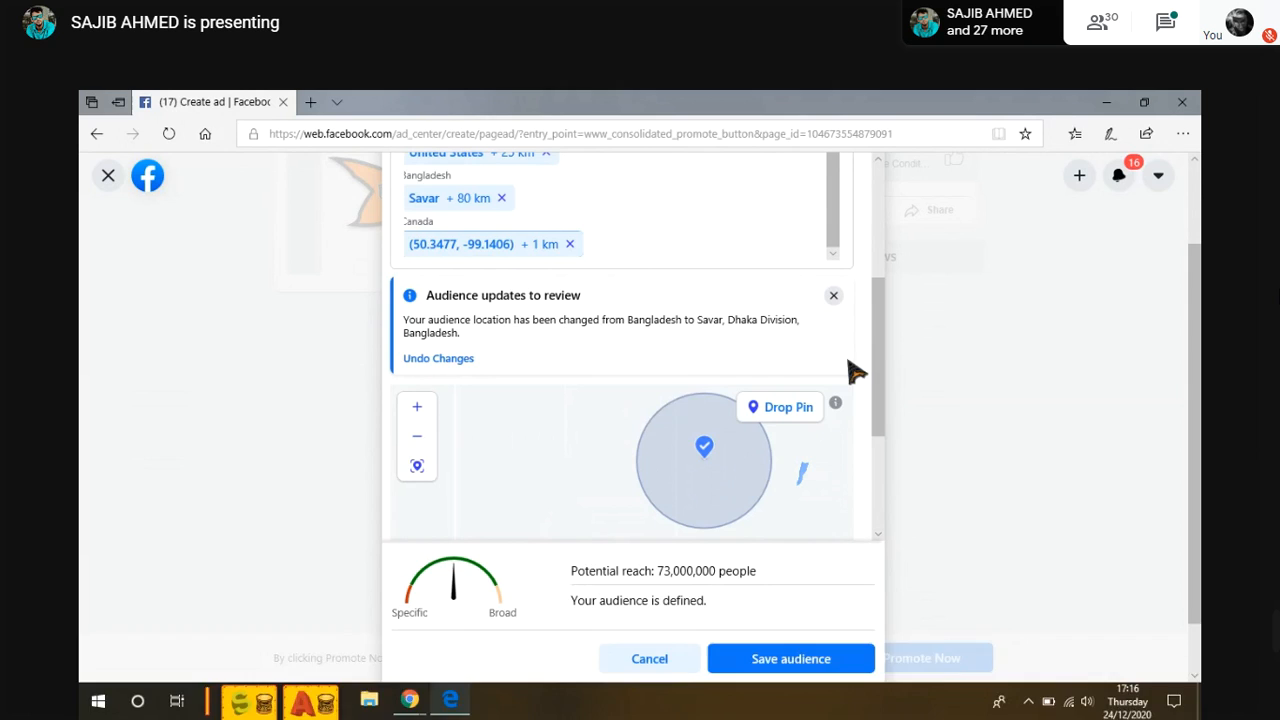
- Raise the computer's display brightness to a little above the midpoint and restore the full-screen meeting view
key("F11")
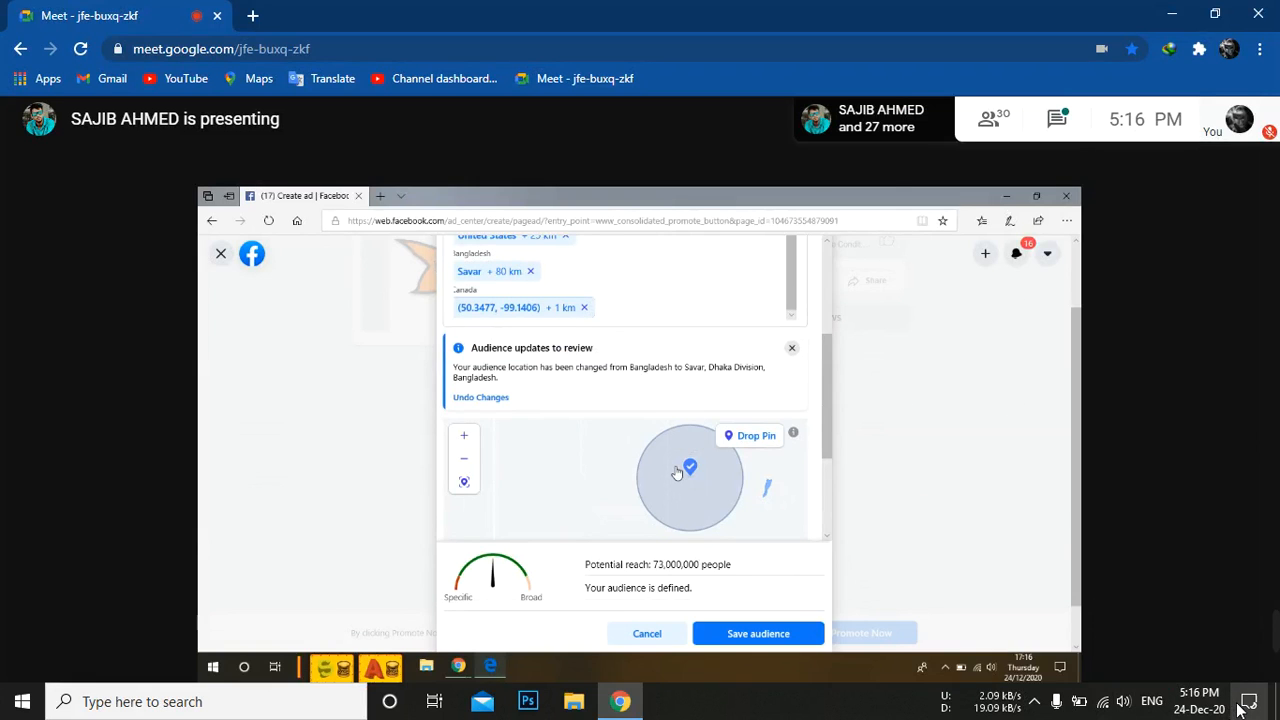
left_click(1248, 702)
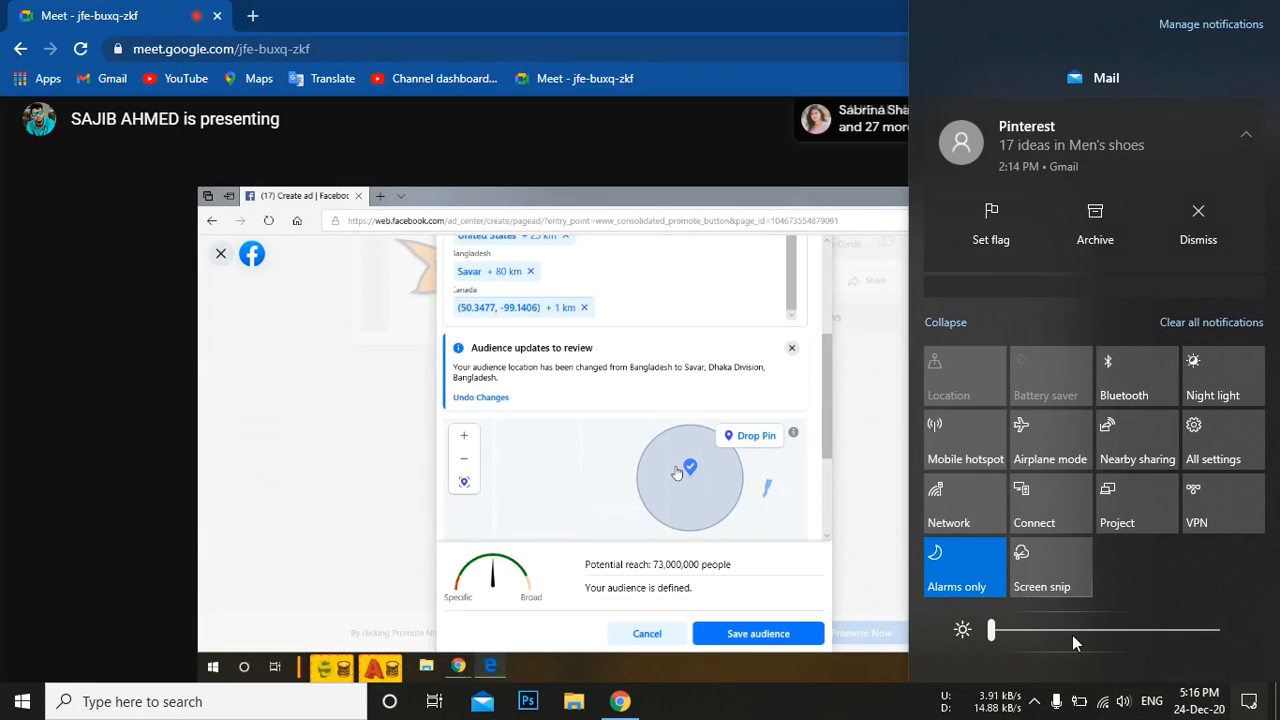
left_click_drag(1010, 636, 1130, 643)
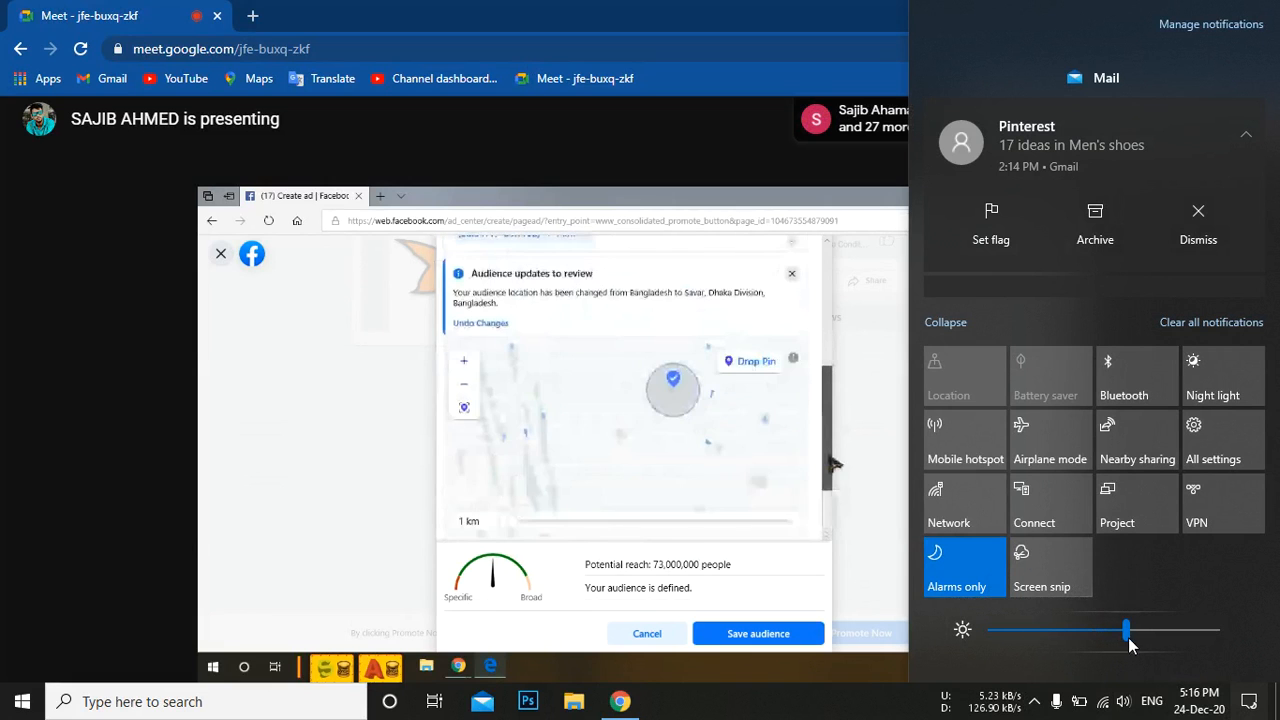
left_click(1253, 708)
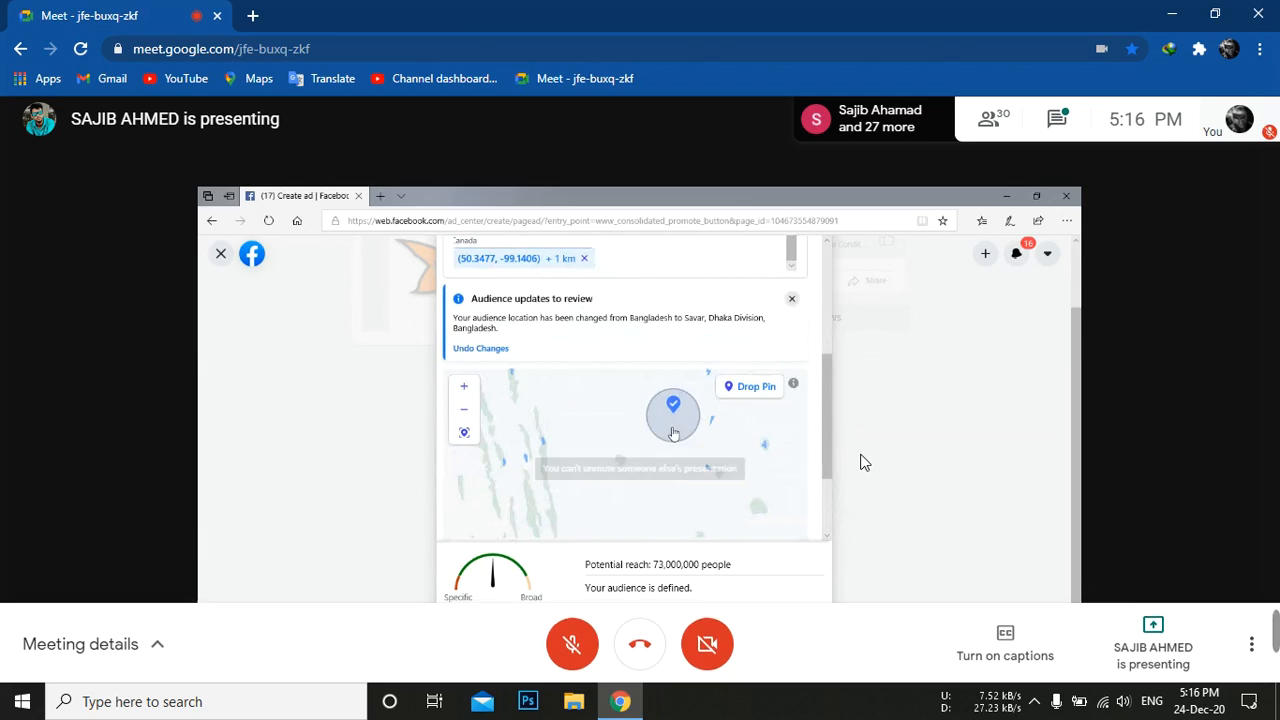
double_click(862, 456)
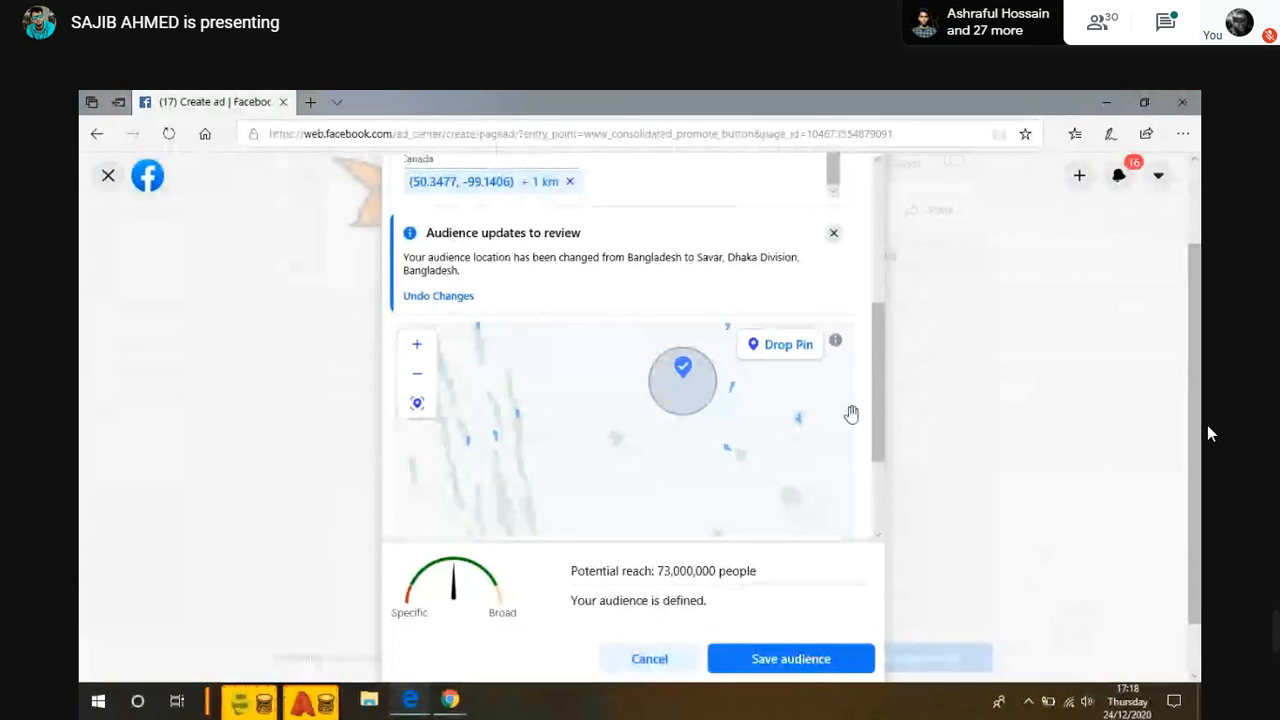
mouse_move(884, 382)
left_mouse_down()
mouse_move(888, 340)
mouse_move(889, 359)
left_mouse_up()
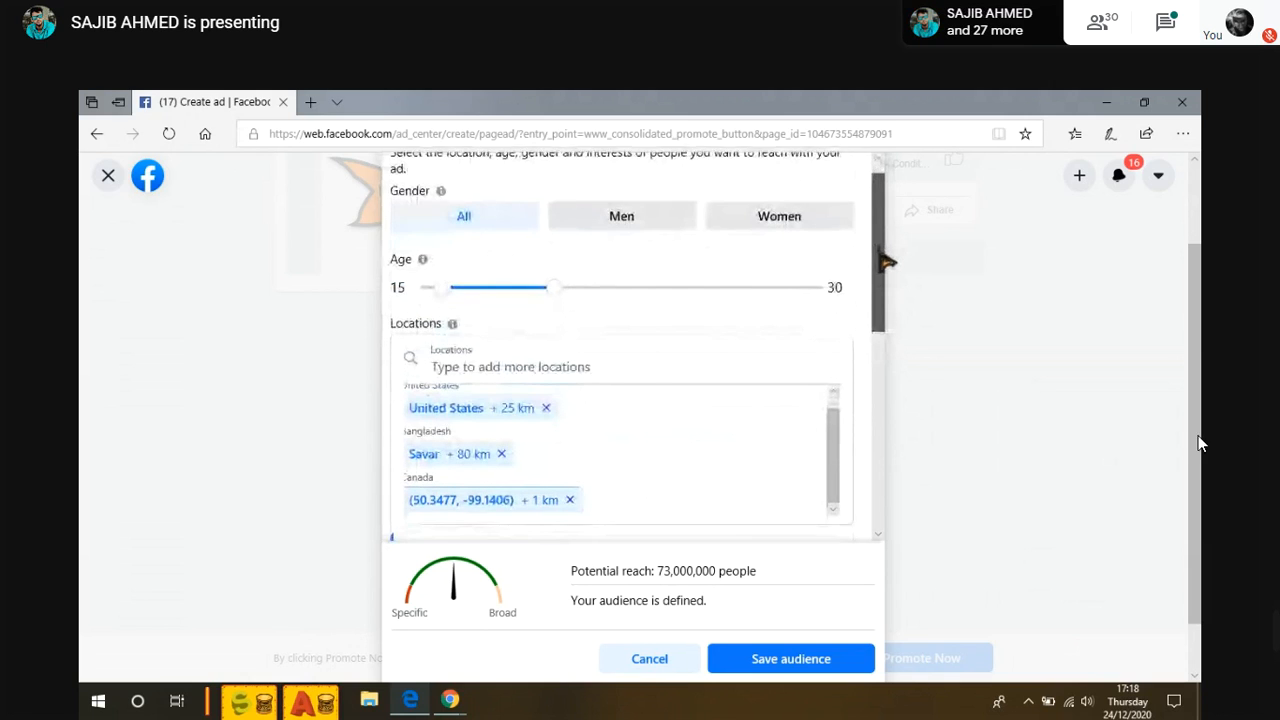
- Switch the computer's Wi-Fi connection to the "Searching..." network, dismiss the VPN prompt, and restore the full-screen meeting view
key("Escape")
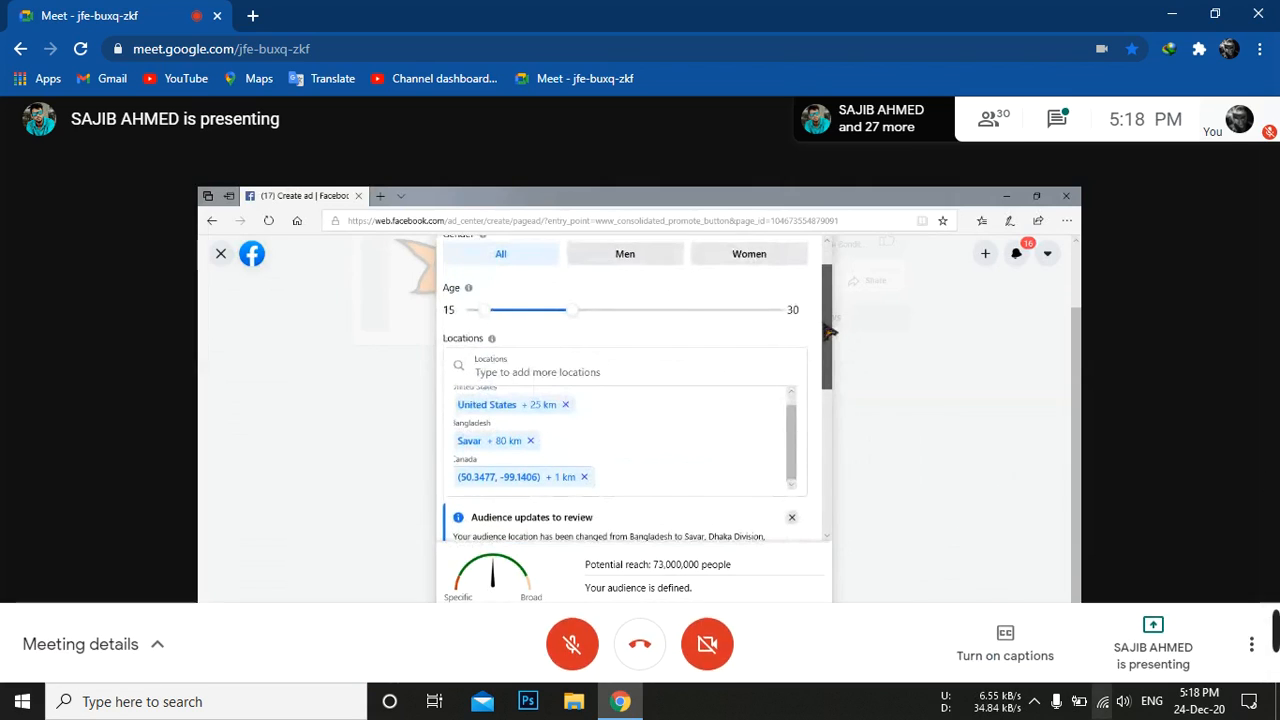
left_click(1102, 701)
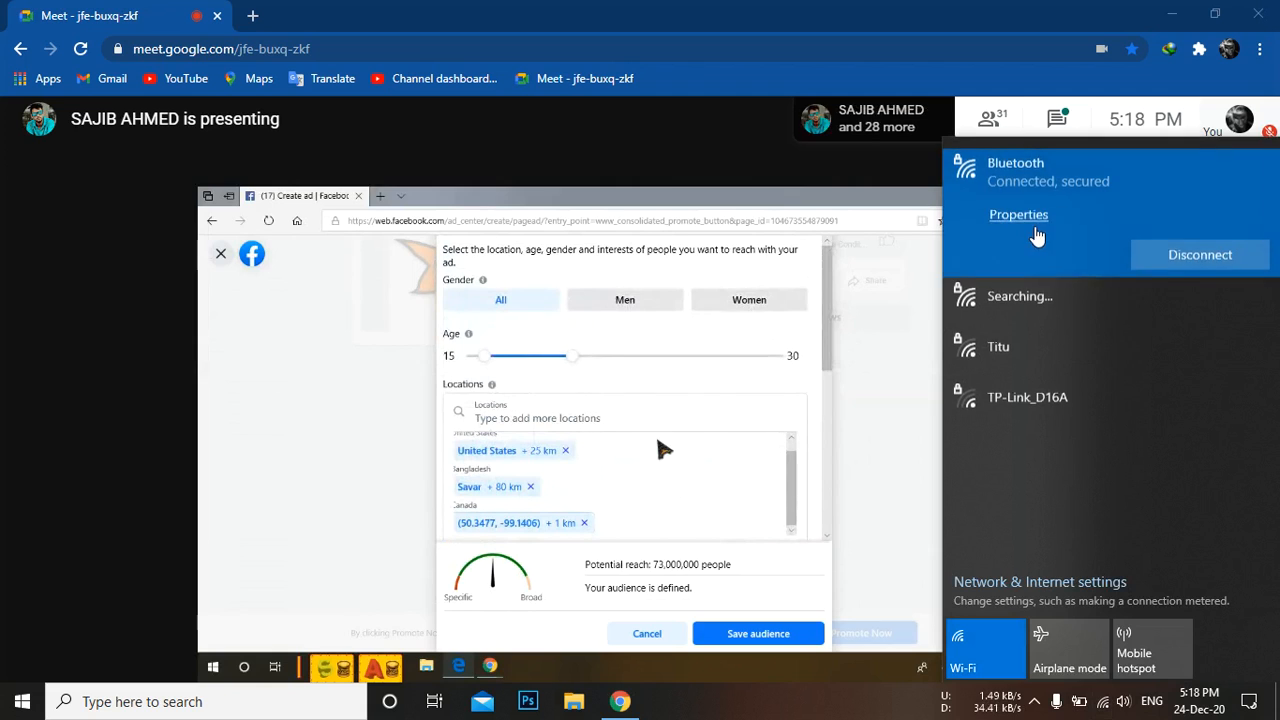
left_click(1030, 294)
left_click(1200, 303)
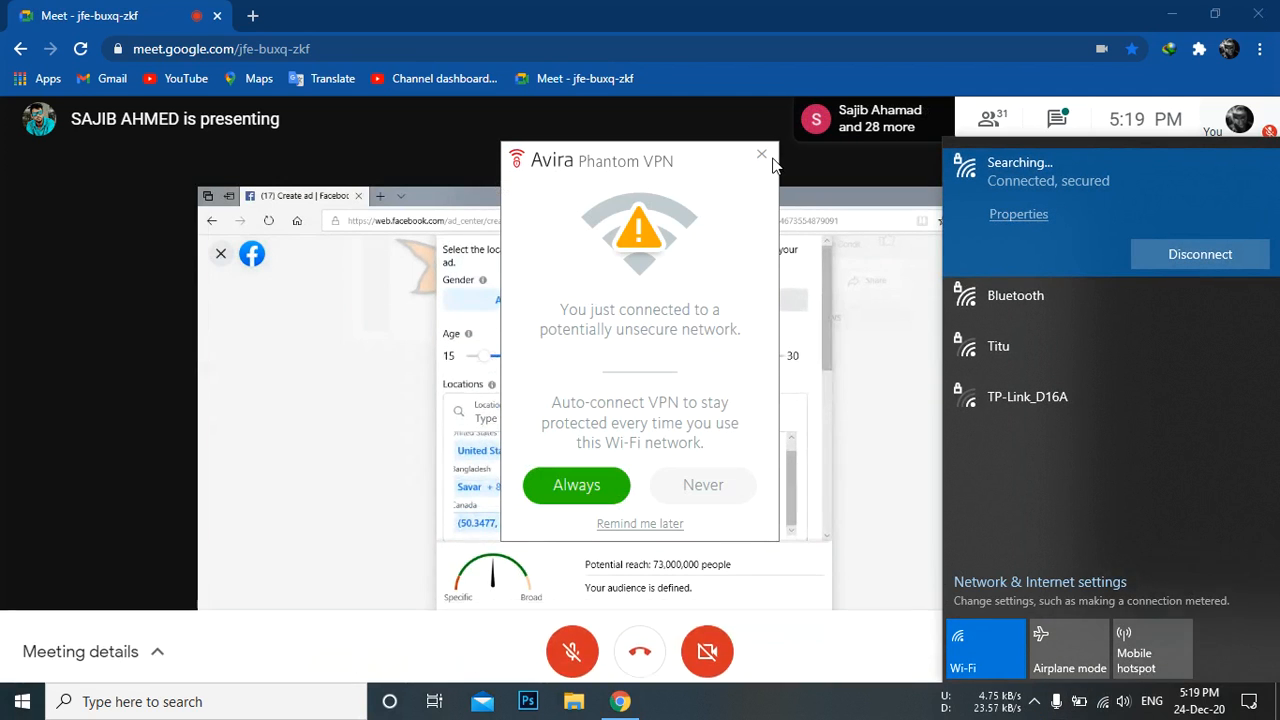
left_click(762, 155)
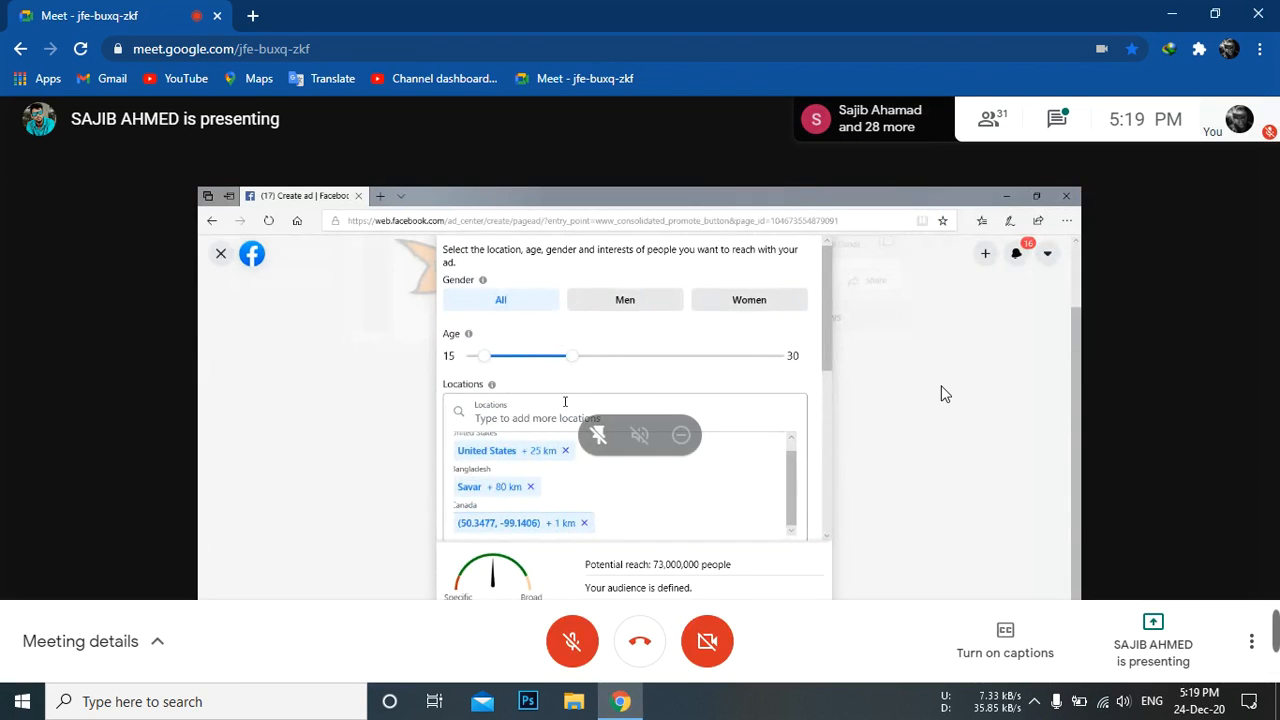
key("F11")
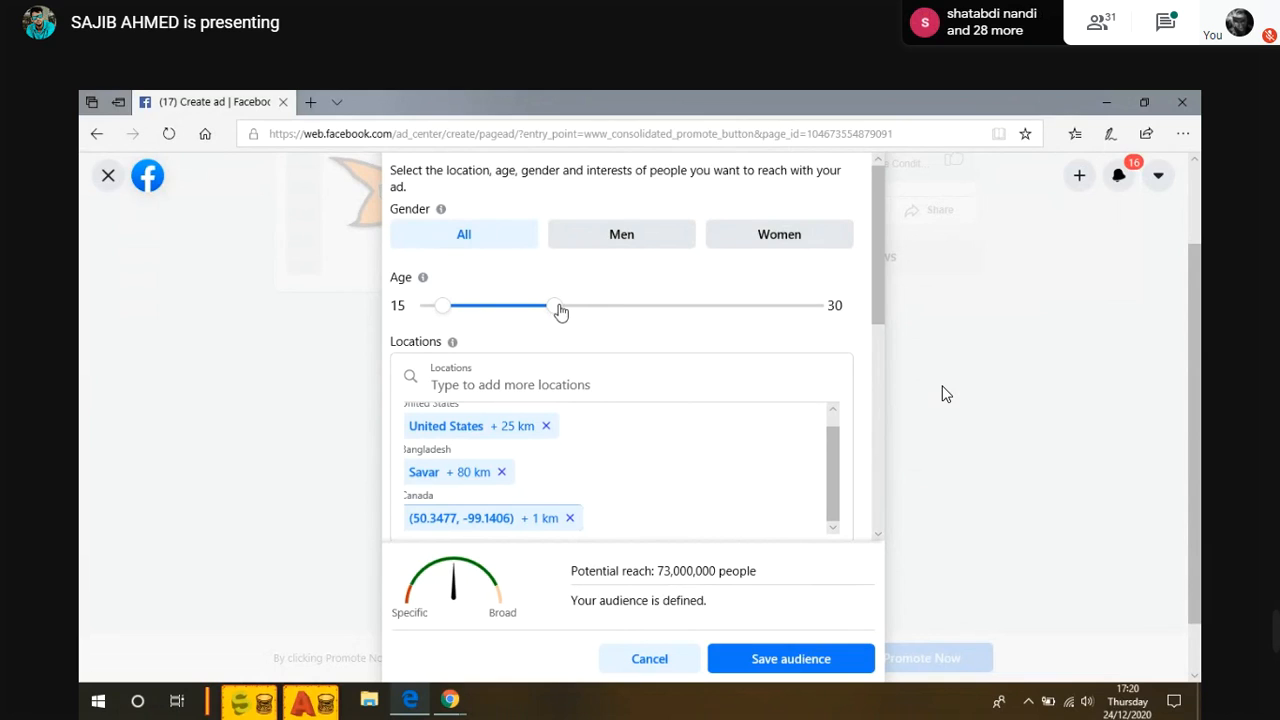
- Restrict the ad audience to men and set the maximum age to 20
left_click(640, 240)
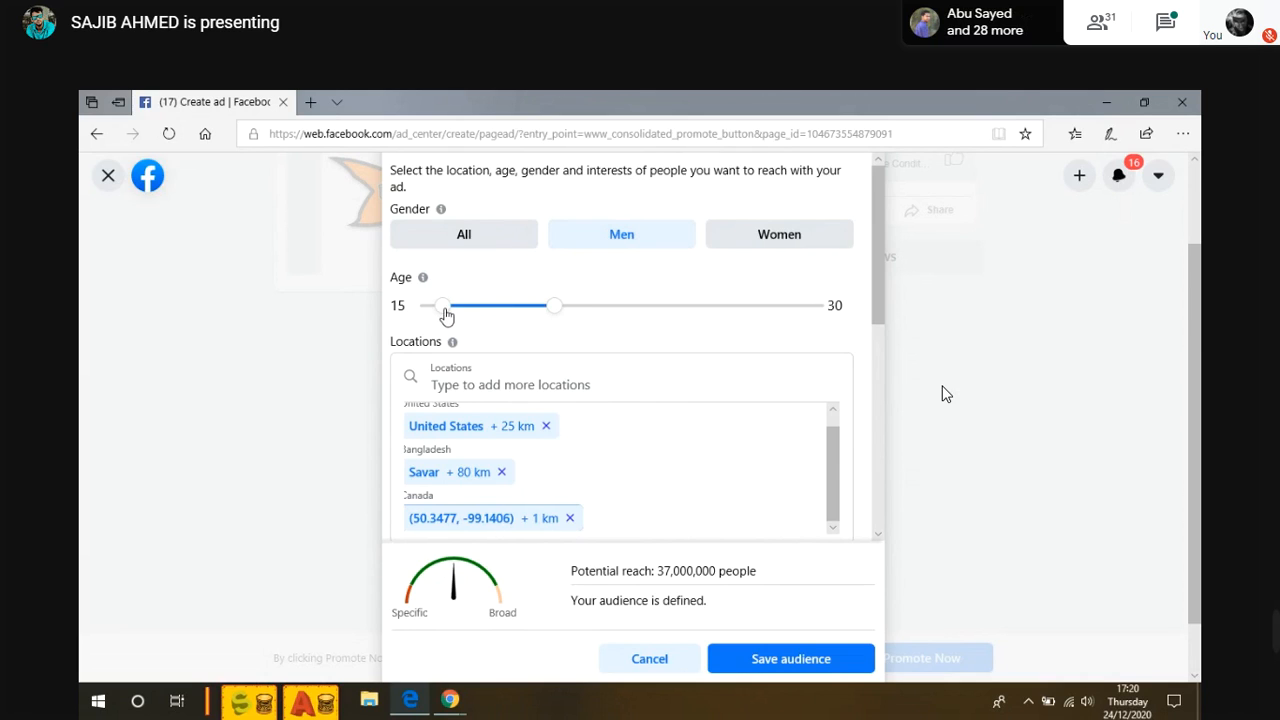
left_click_drag(565, 316, 478, 312)
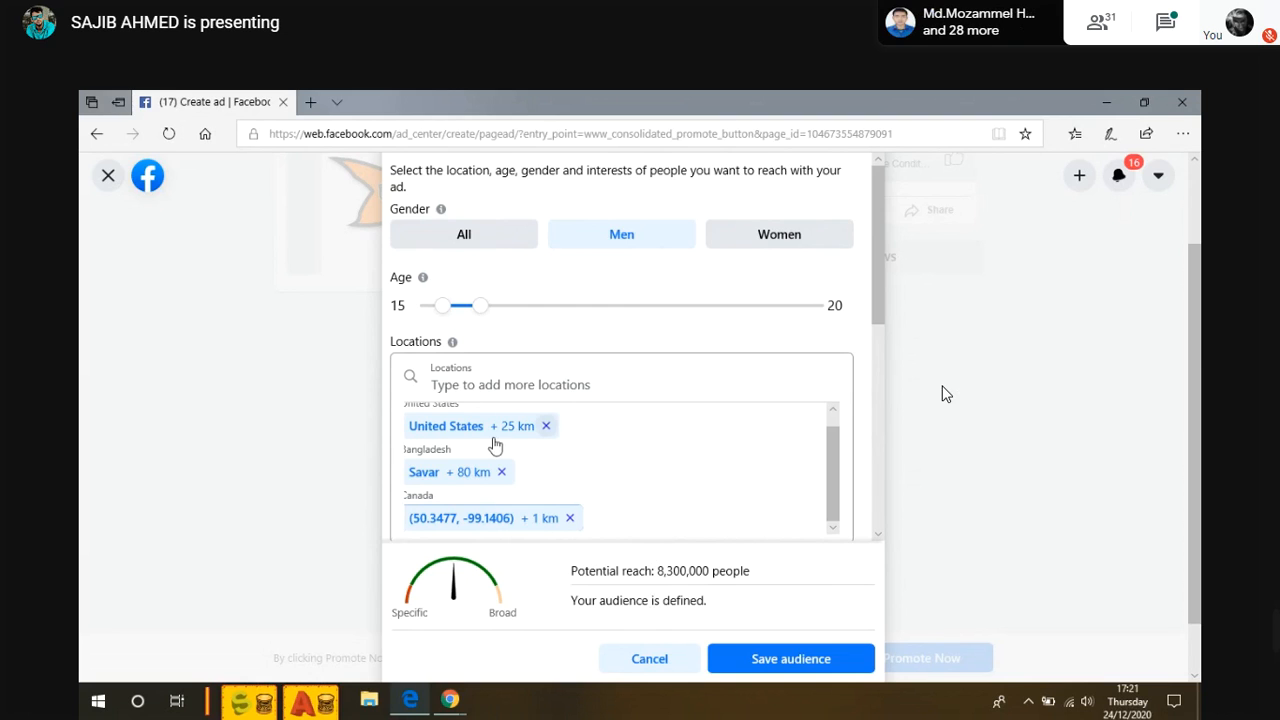
- Remove the Canadian pin, Savar and United States from the audience locations
scroll(495, 445, "down", 2)
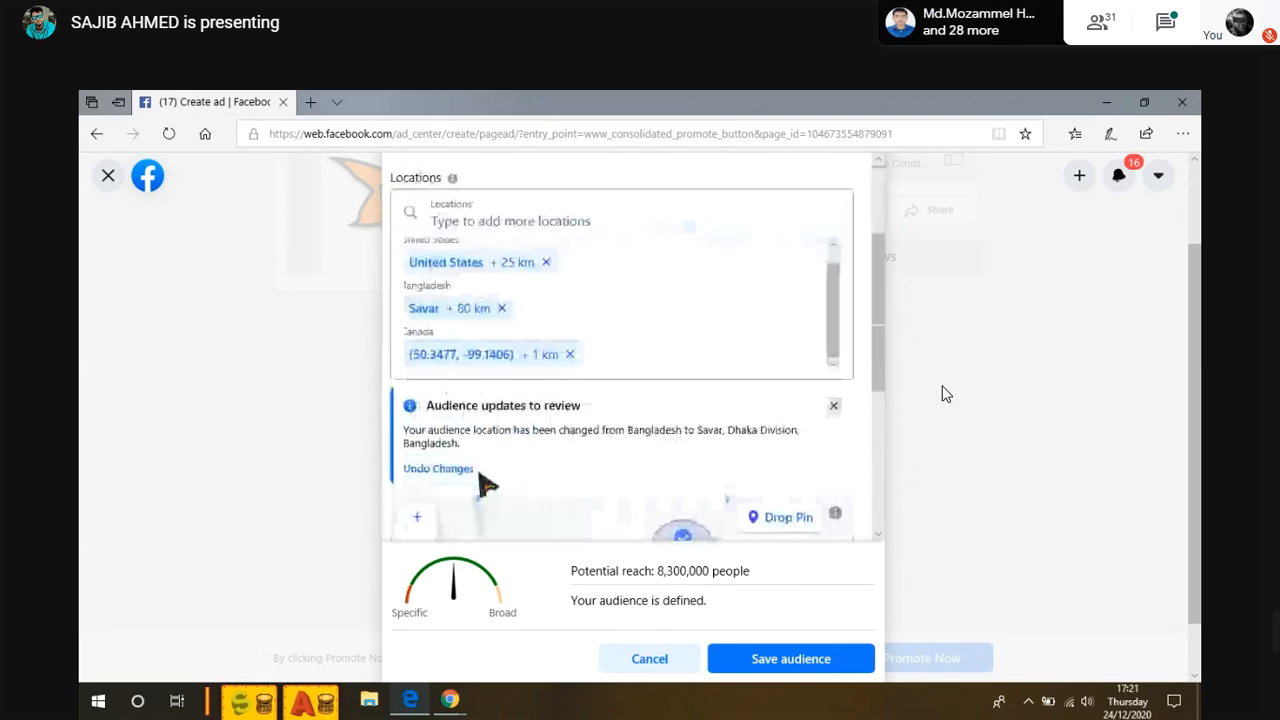
left_click(570, 344)
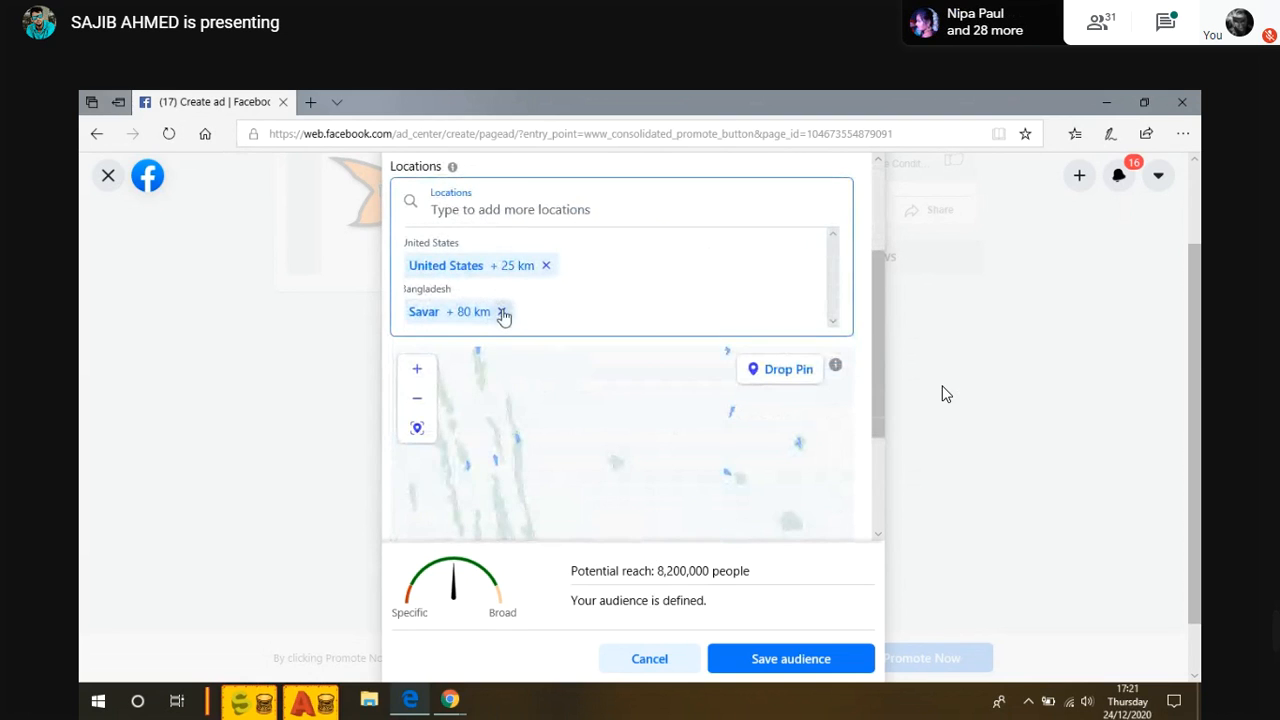
left_click(503, 313)
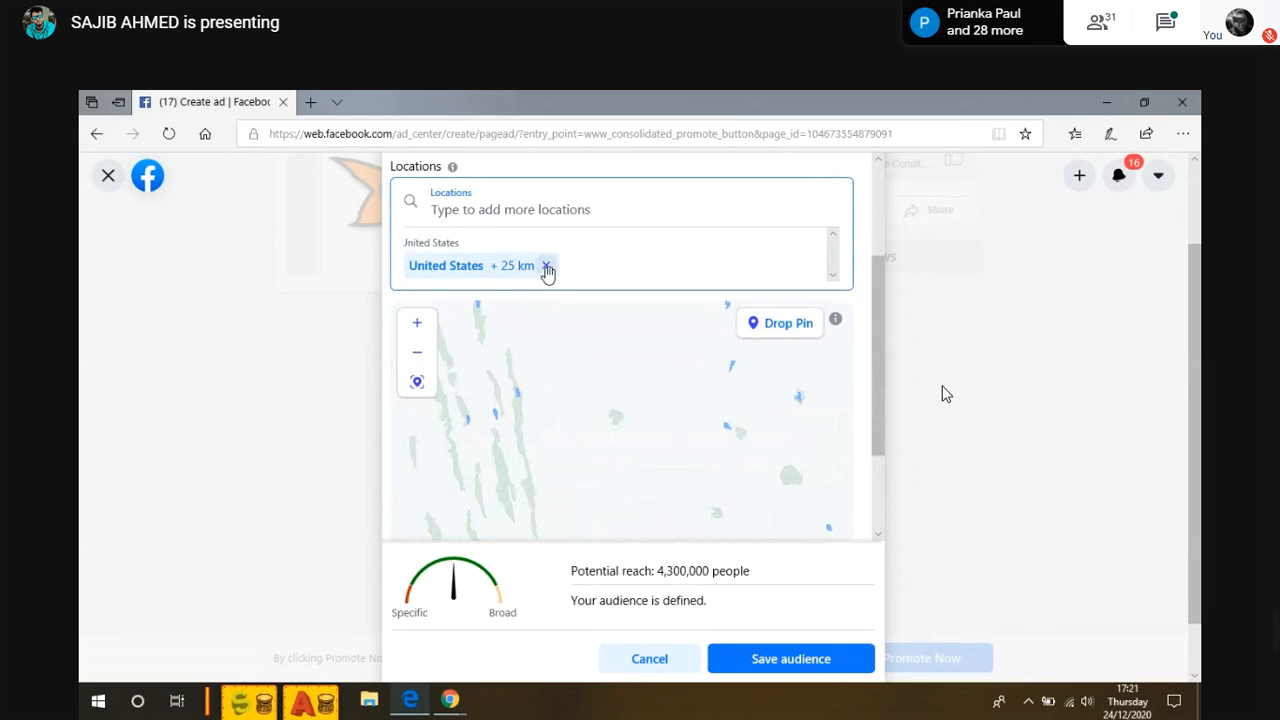
left_click(547, 267)
- Add the city of Tangail, Dhaka Division, Bangladesh as the audience location and reduce its radius to 17 km, the slider's minimum
type("tangail")
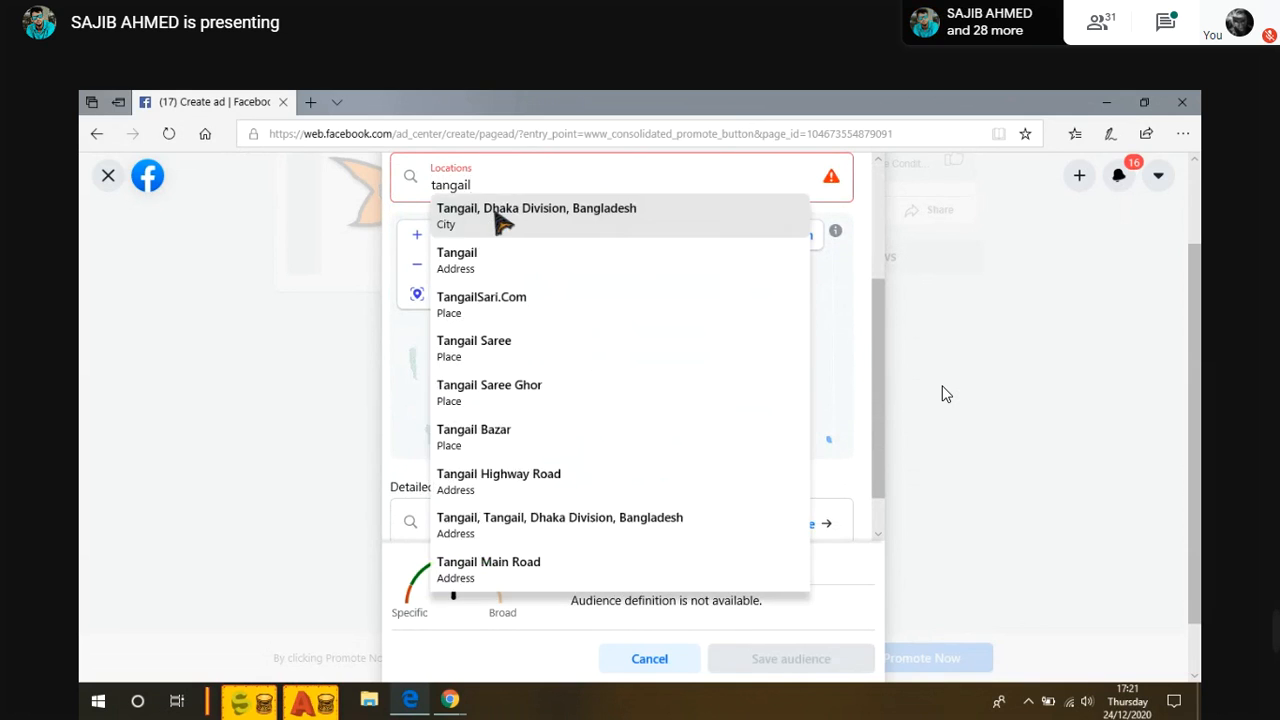
left_click(500, 220)
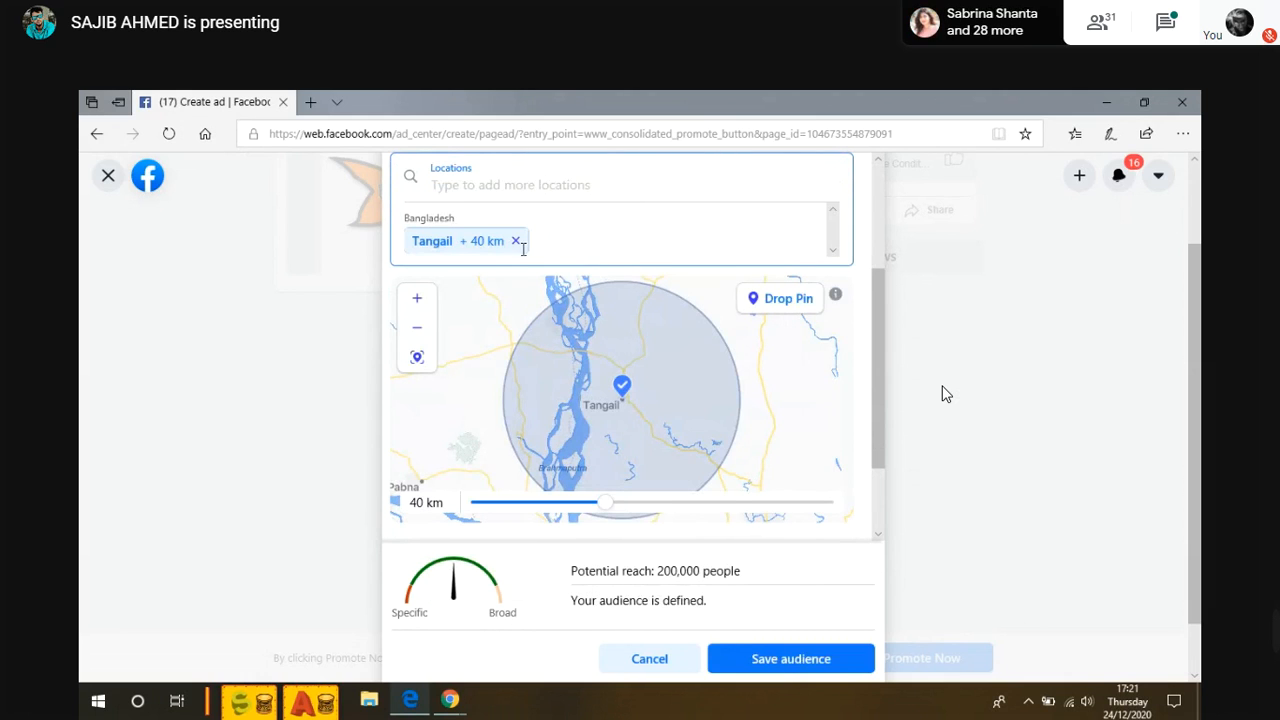
left_click_drag(604, 504, 478, 511)
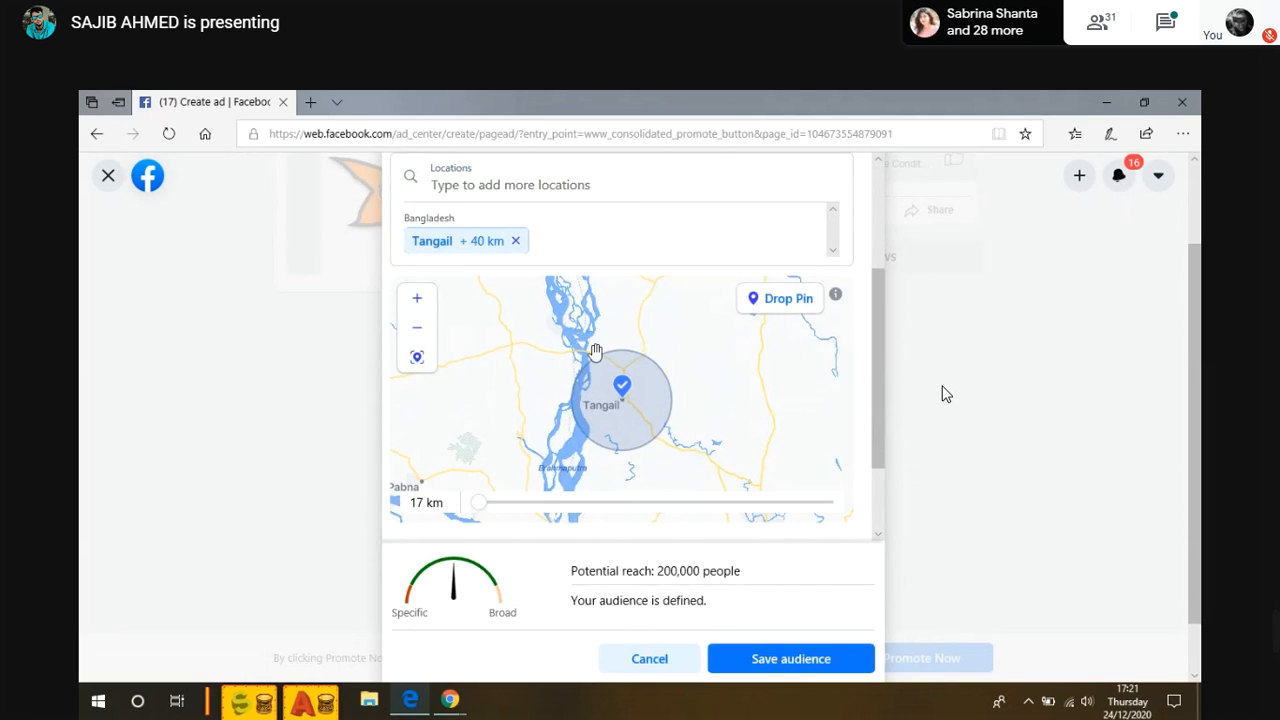
scroll(613, 303, "down", 1)
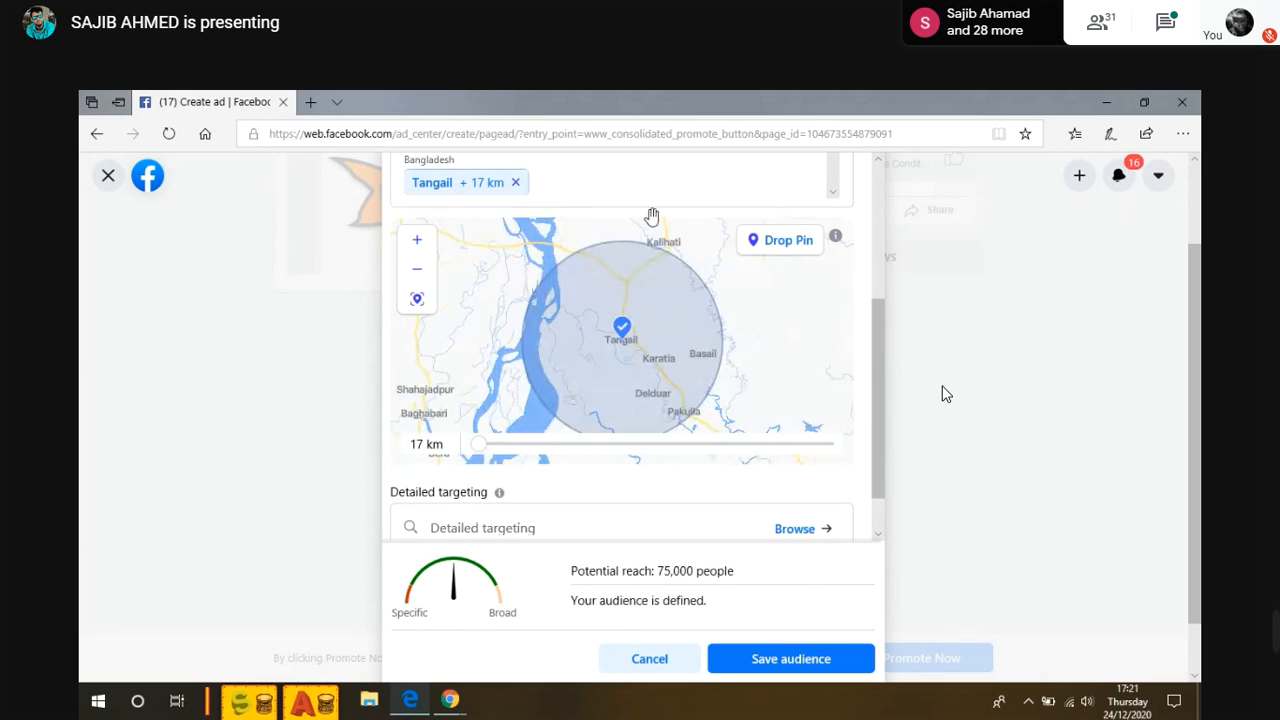
scroll(586, 200, "up", 4)
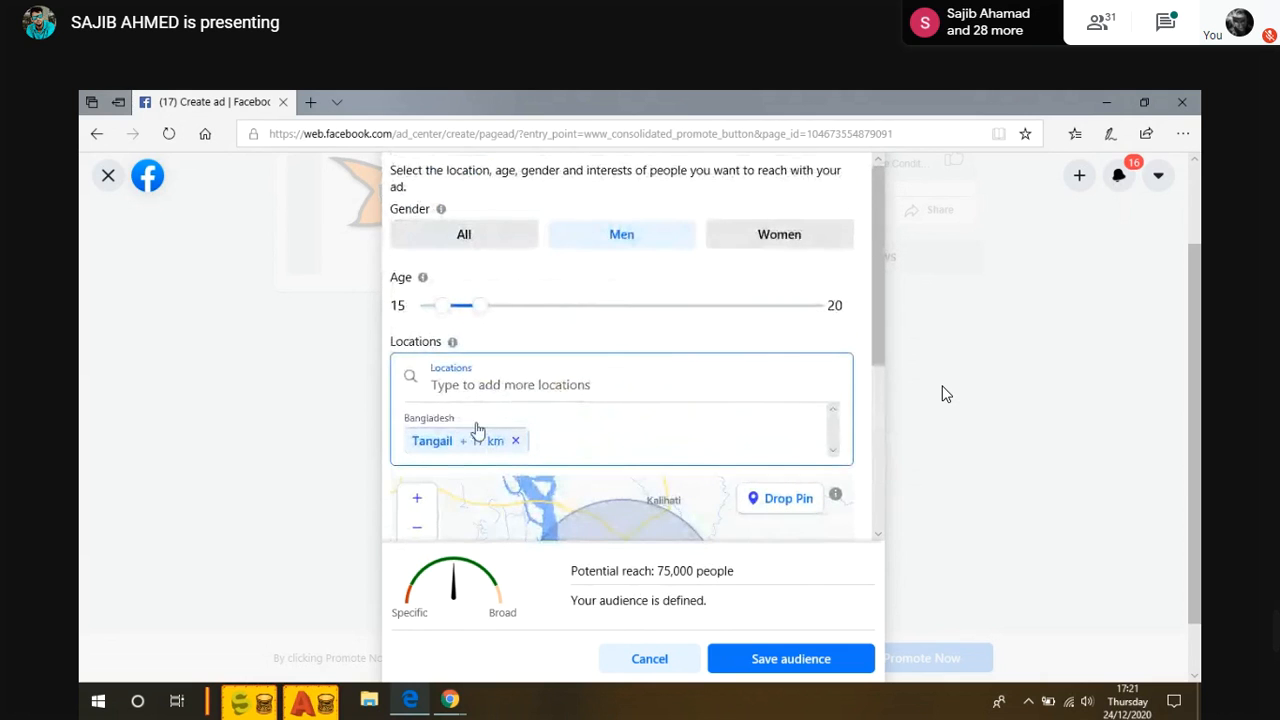
scroll(540, 381, "down", 3)
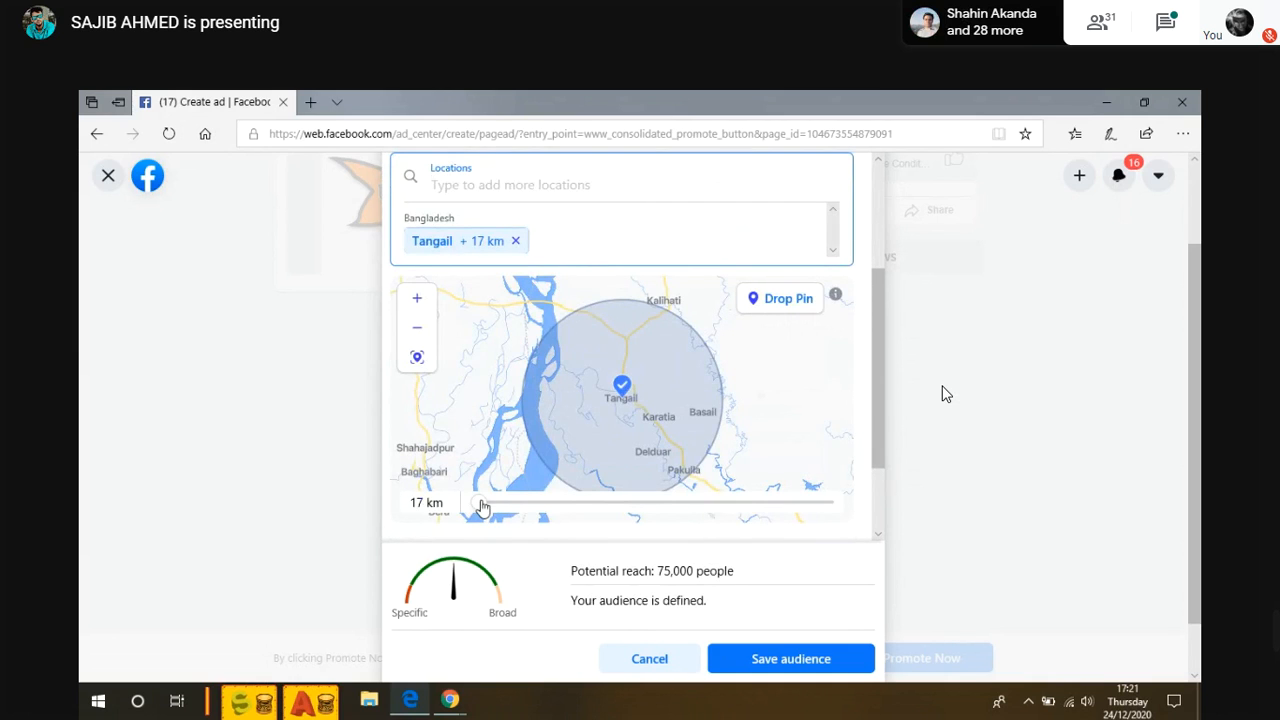
left_click_drag(479, 503, 450, 505)
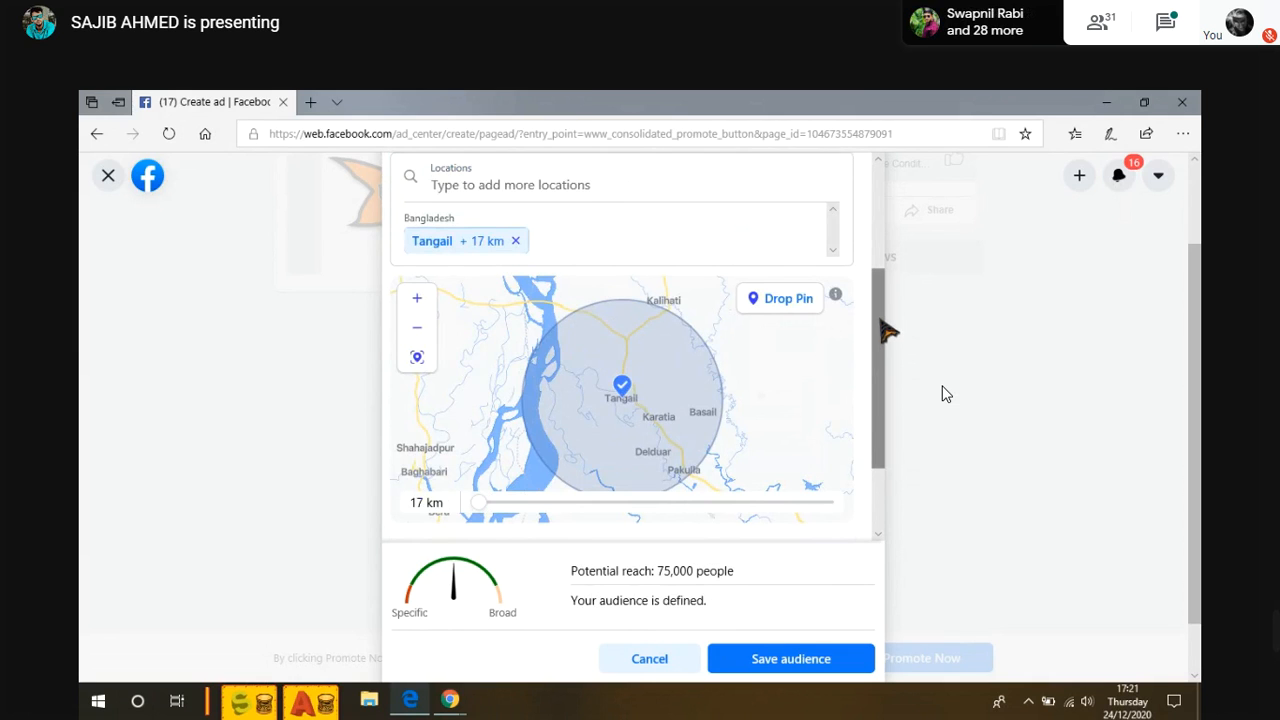
- Review the Tangail audience settings and switch the gender to All and back to Men to compare the potential reach
scroll(886, 330, "up", 2)
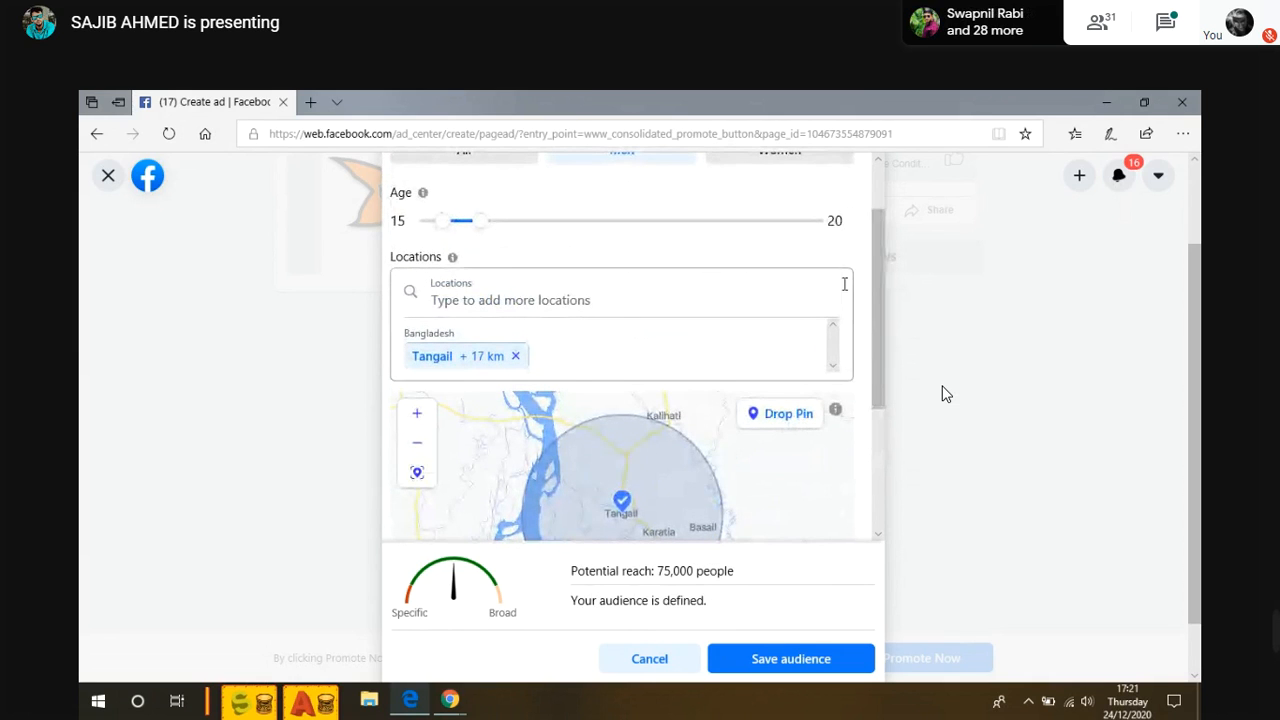
scroll(886, 280, "up", 1)
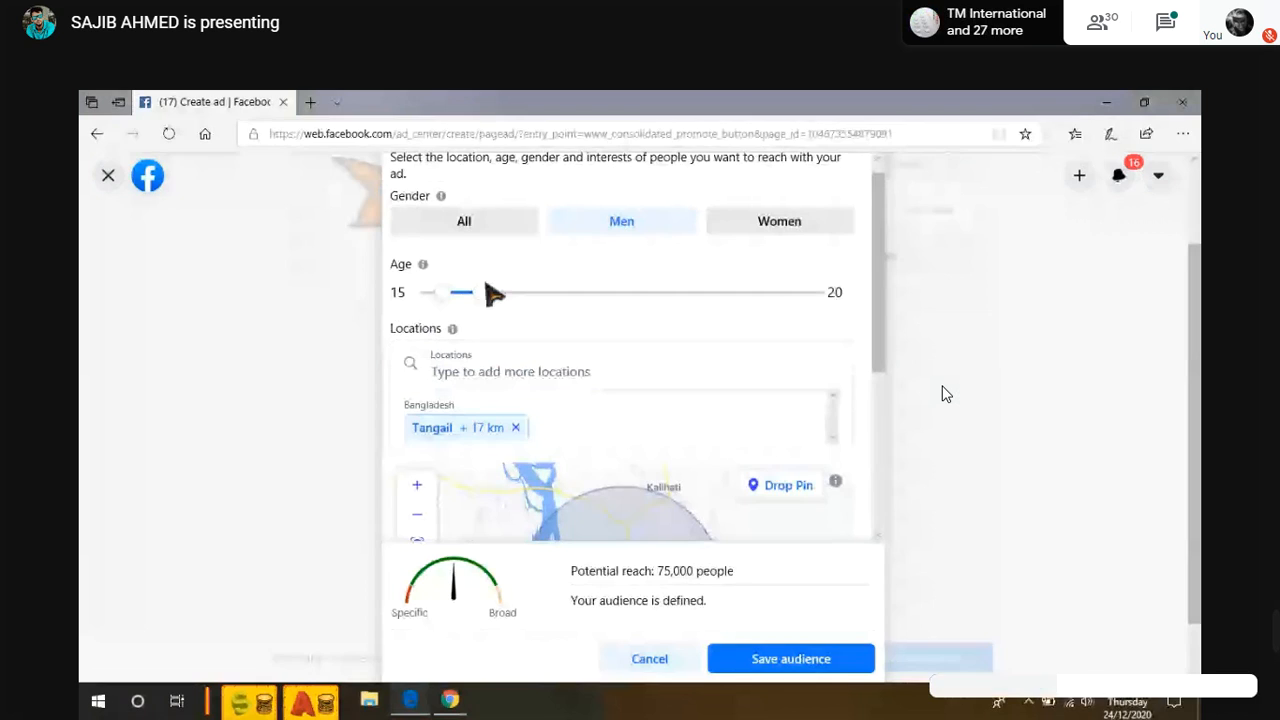
scroll(486, 291, "down", 1)
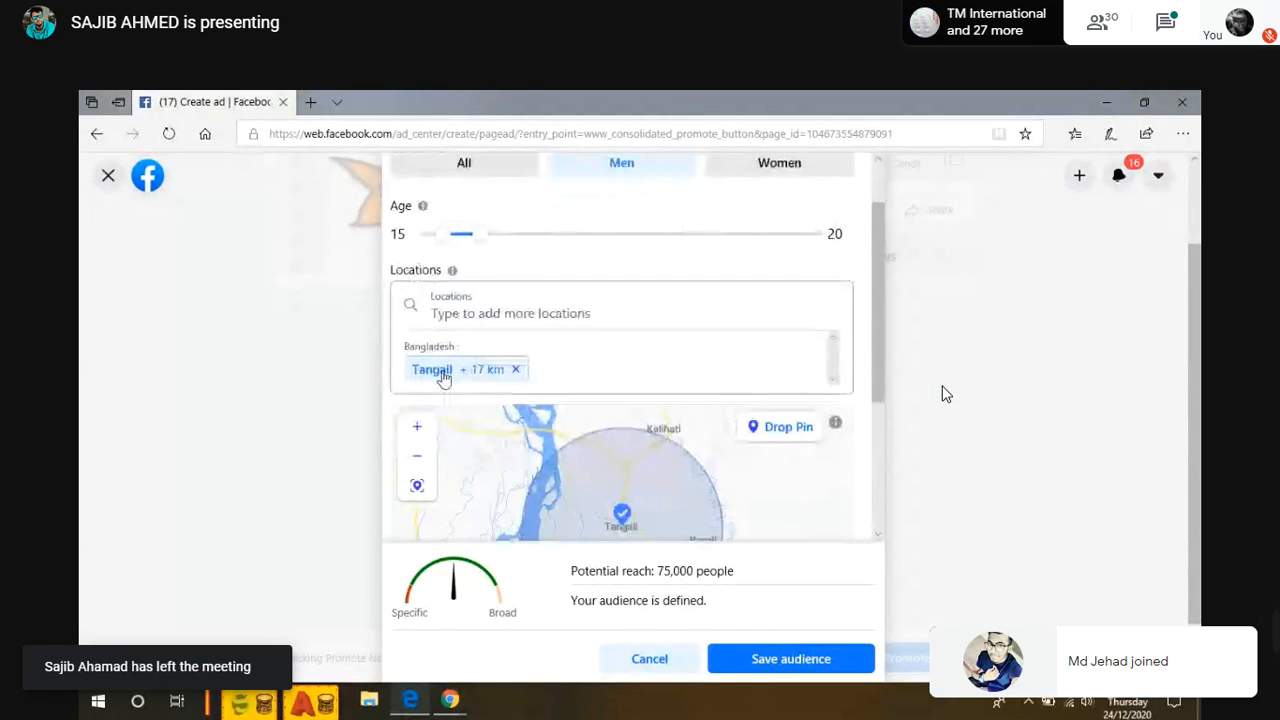
scroll(455, 380, "down", 3)
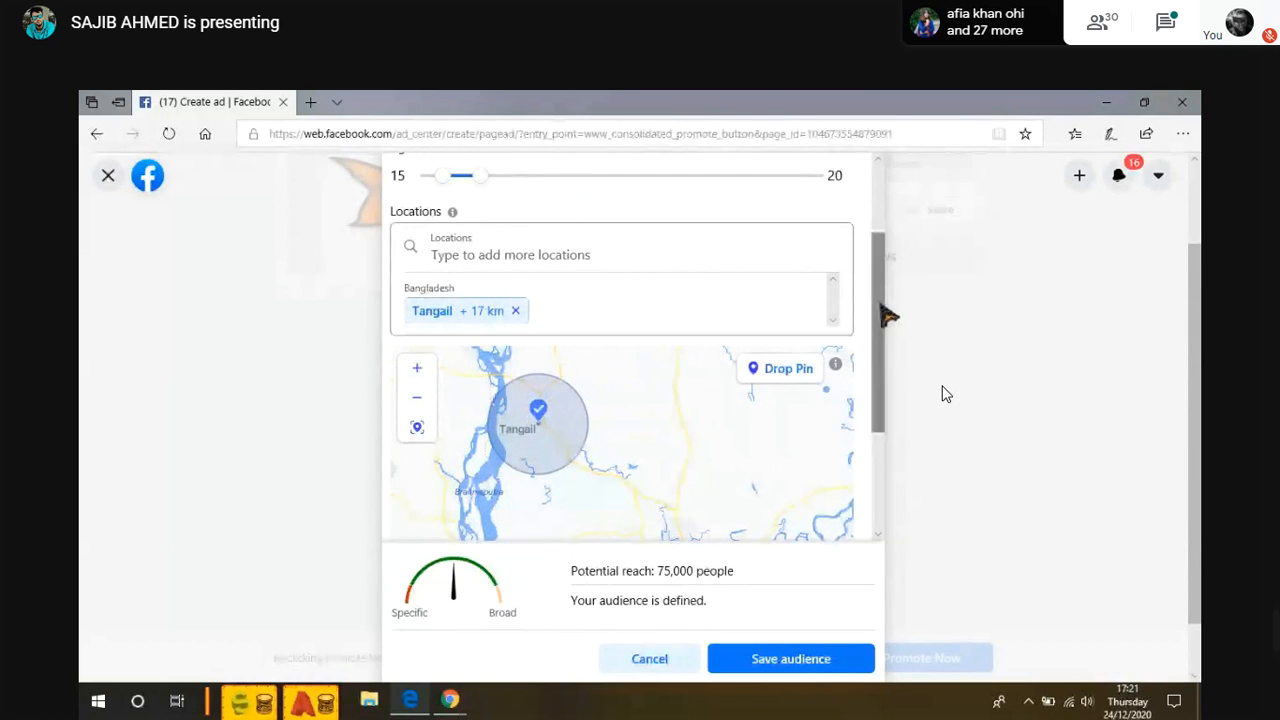
left_click_drag(888, 316, 887, 250)
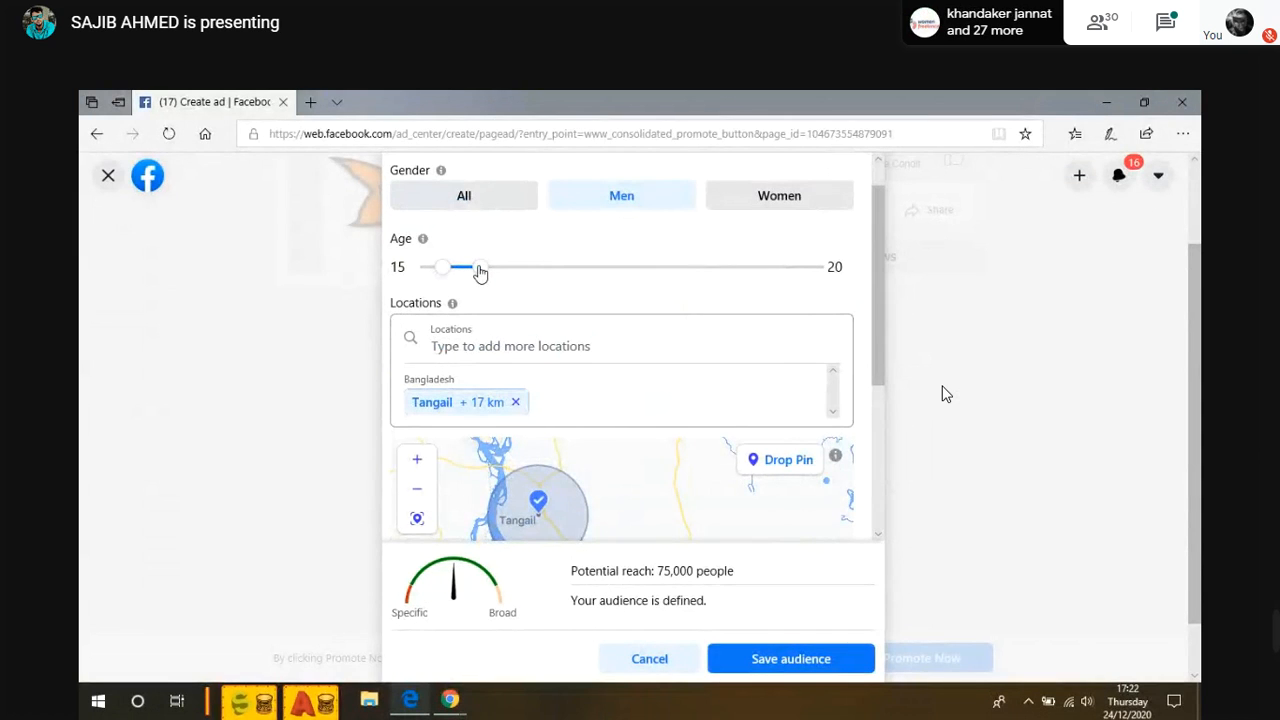
left_click(502, 203)
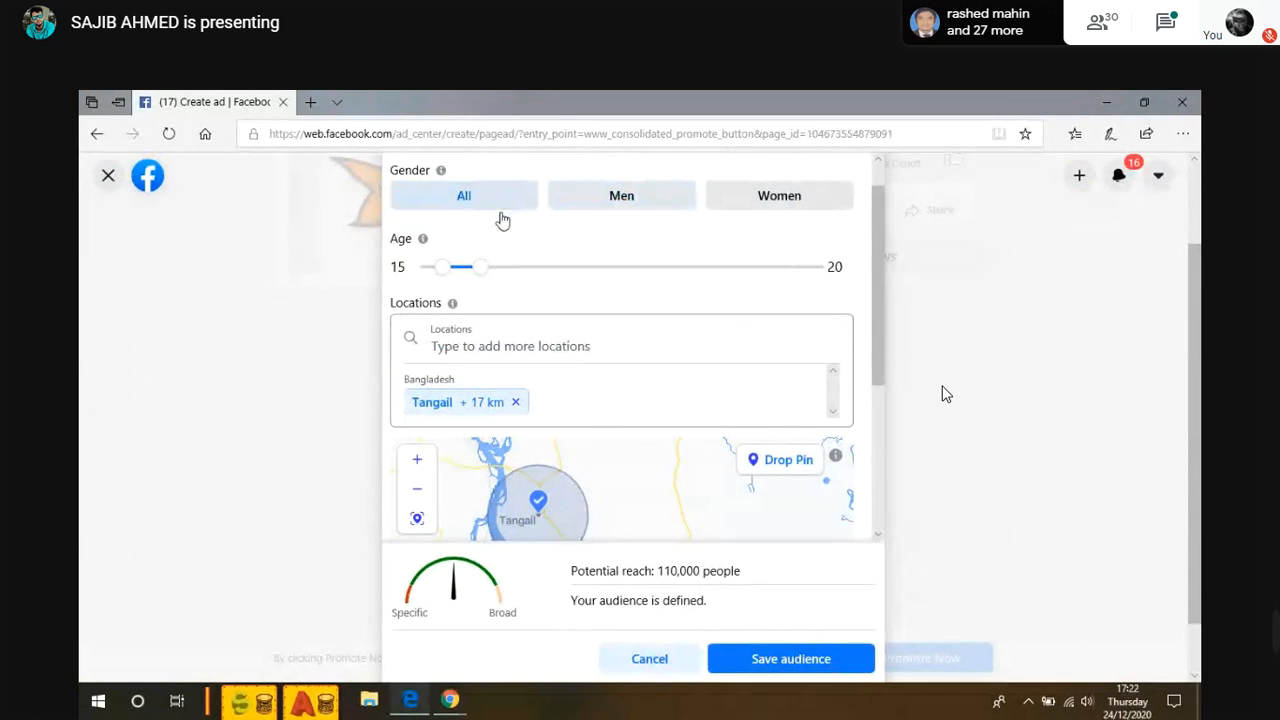
left_click(603, 194)
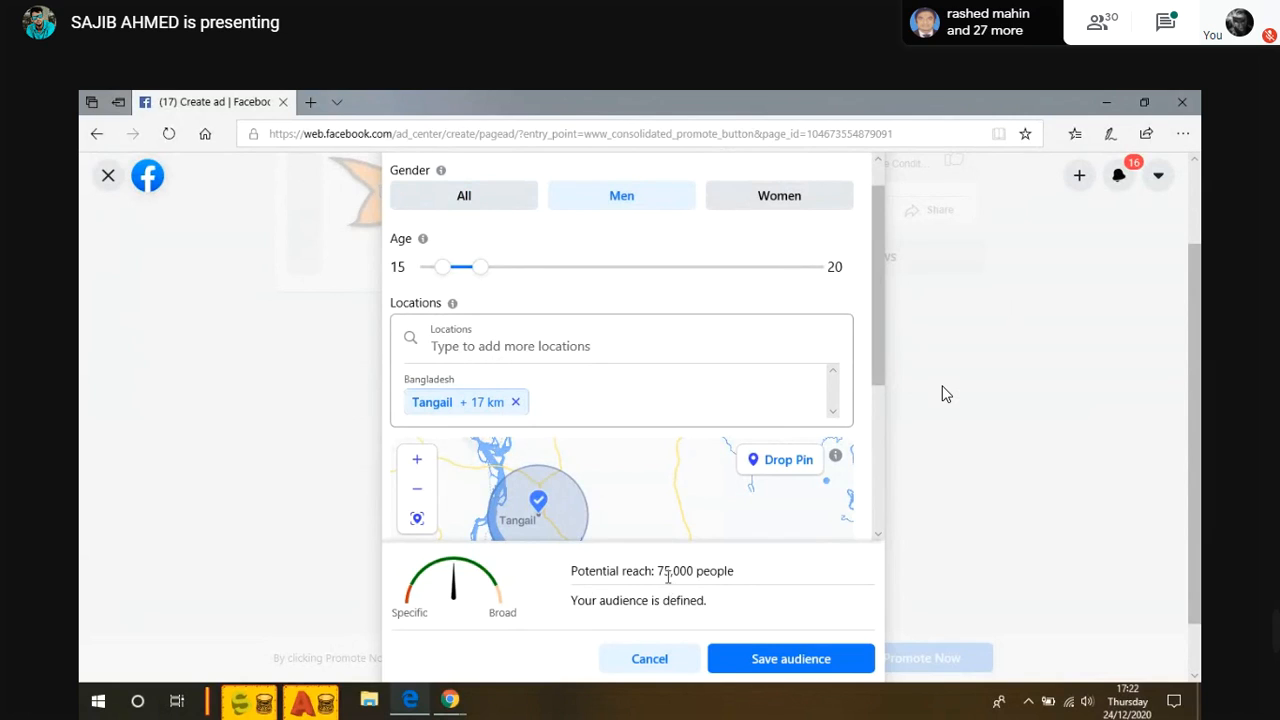
mouse_move(657, 573)
left_mouse_down()
mouse_move(705, 574)
mouse_move(682, 575)
left_mouse_up()
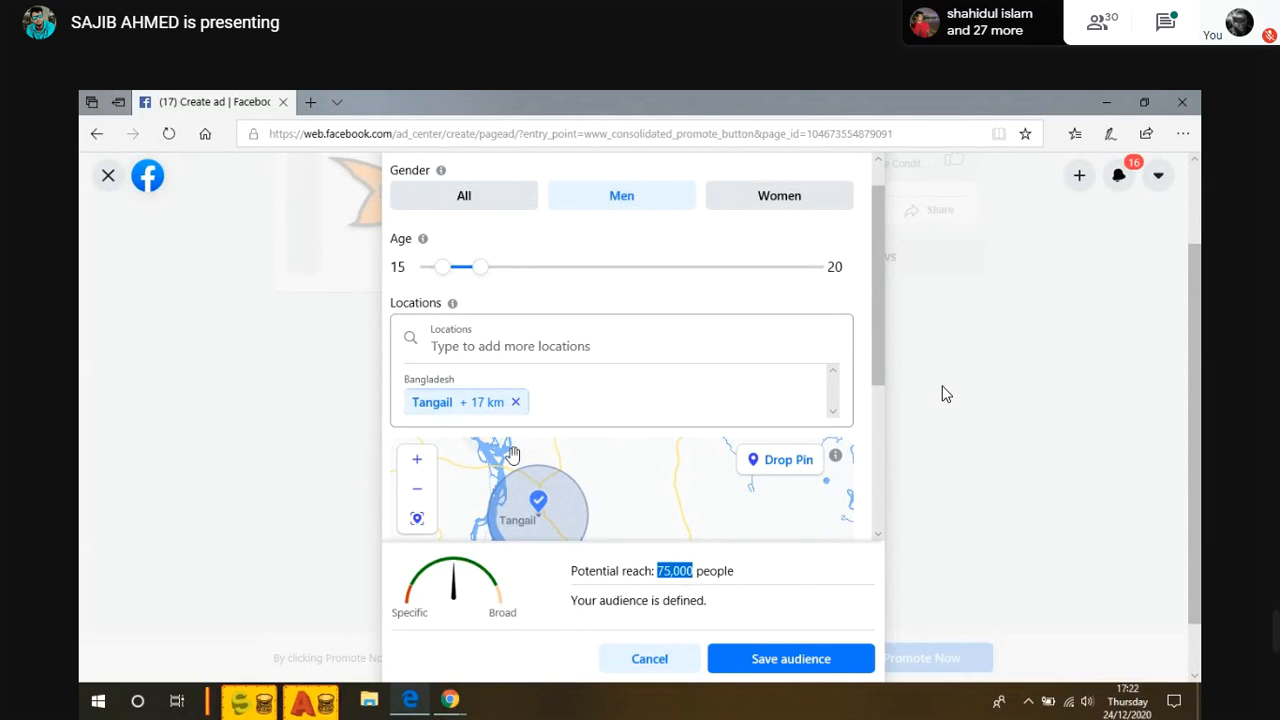
scroll(668, 447, "down", 1)
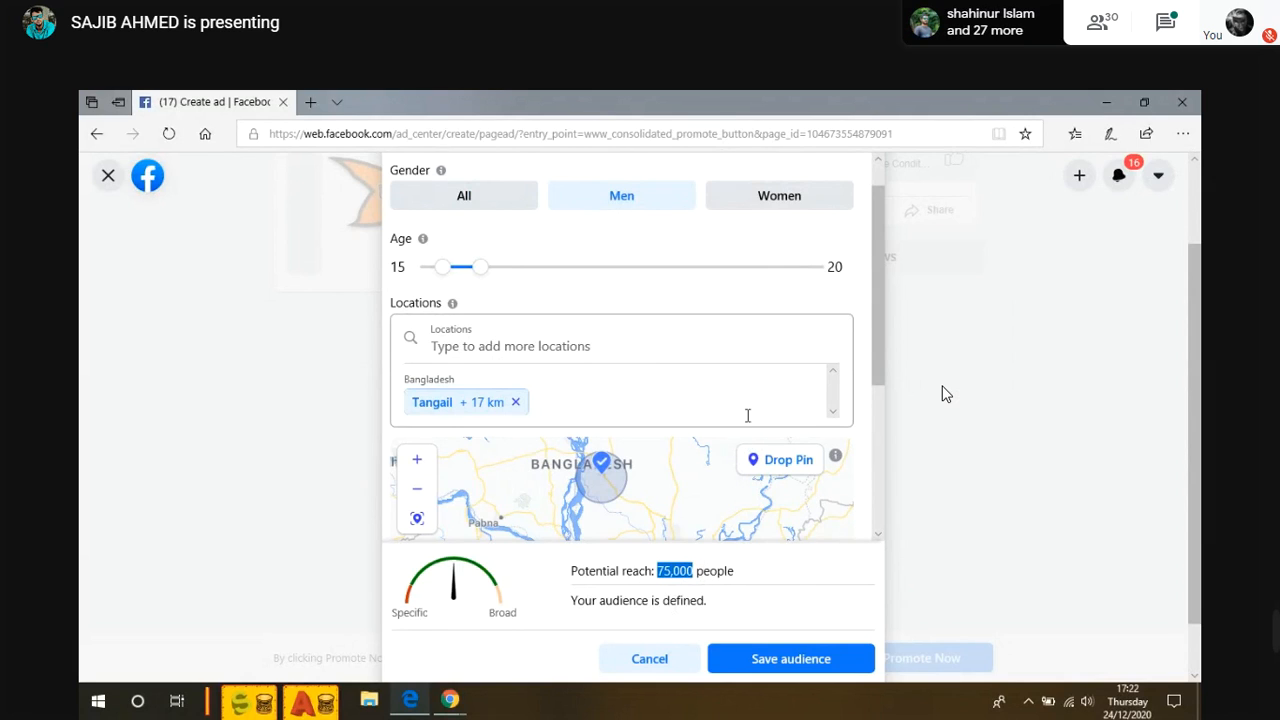
- Switch the audience gender to Women, check the potential reach, and return it to Men for comparison
left_click(762, 206)
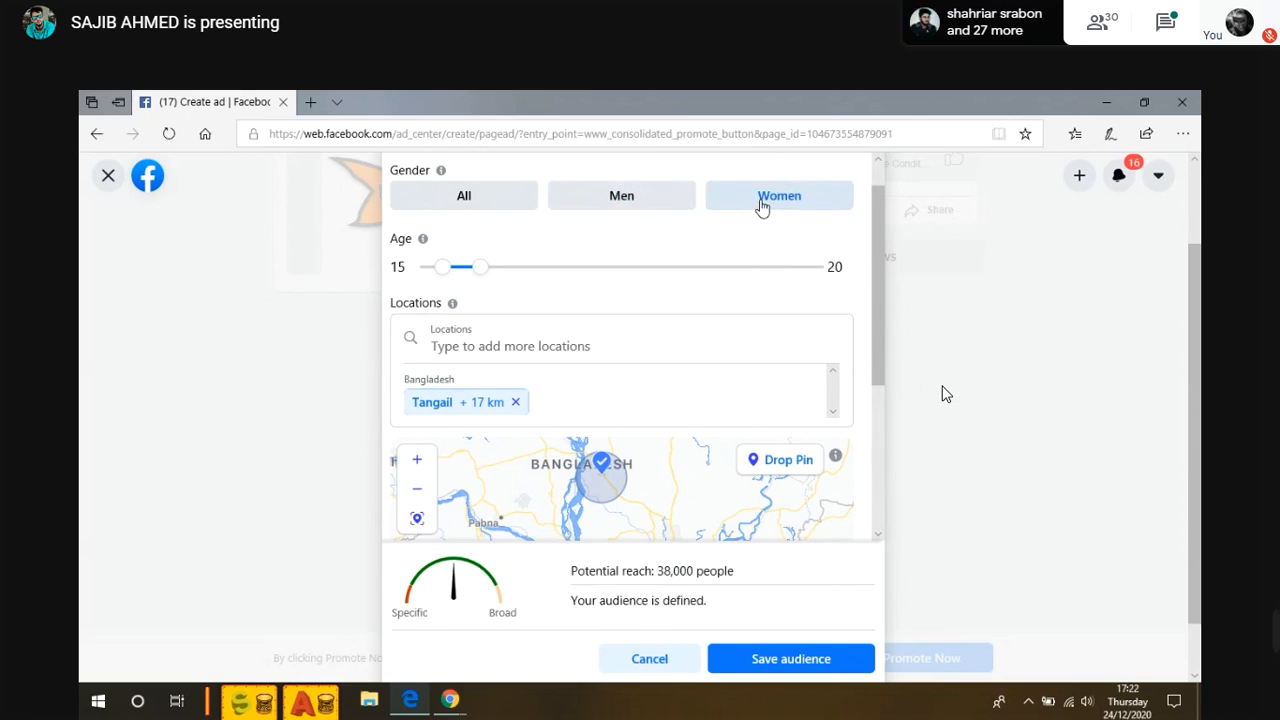
double_click(672, 568)
left_click(749, 580)
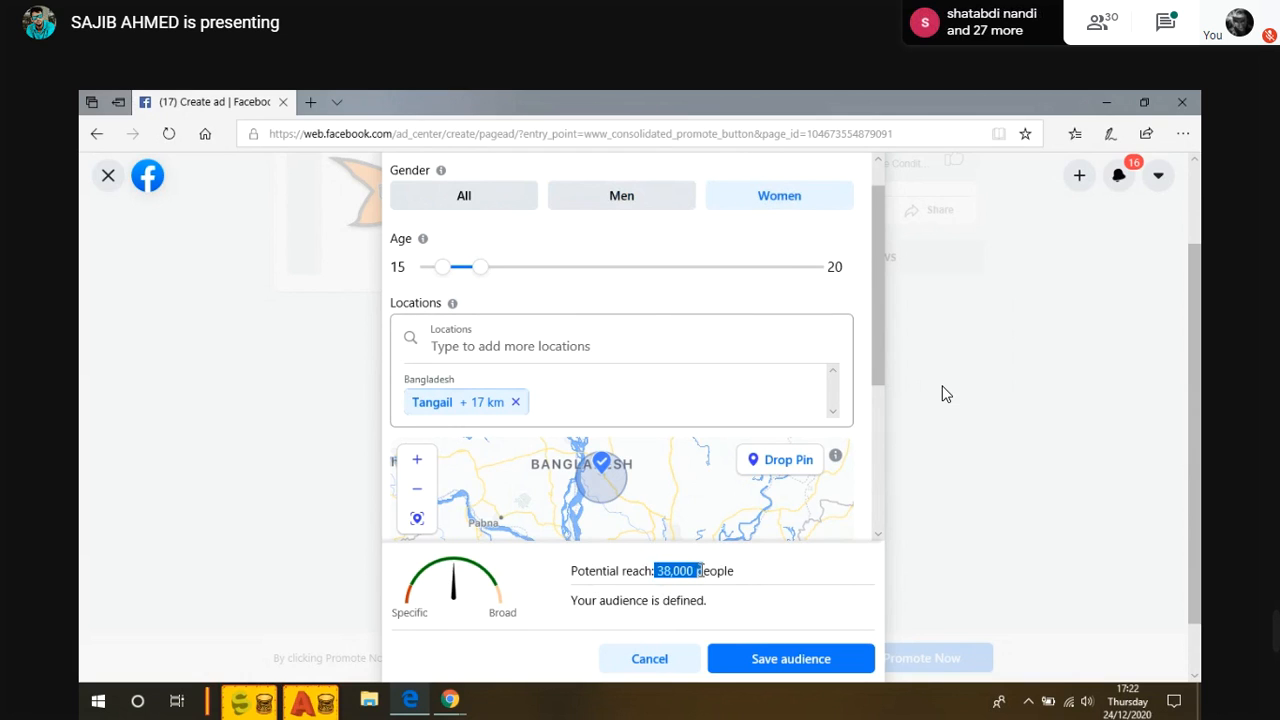
left_click(651, 200)
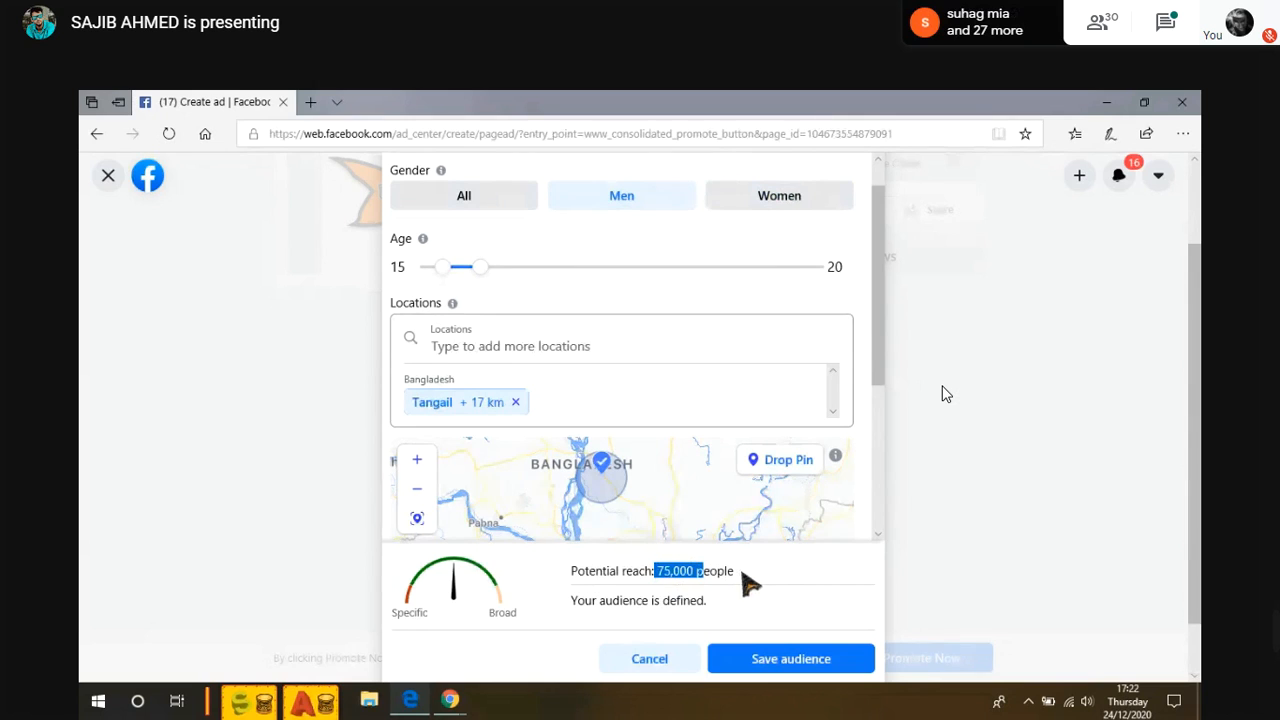
mouse_move(734, 571)
left_mouse_down()
mouse_move(568, 573)
mouse_move(735, 583)
left_mouse_up()
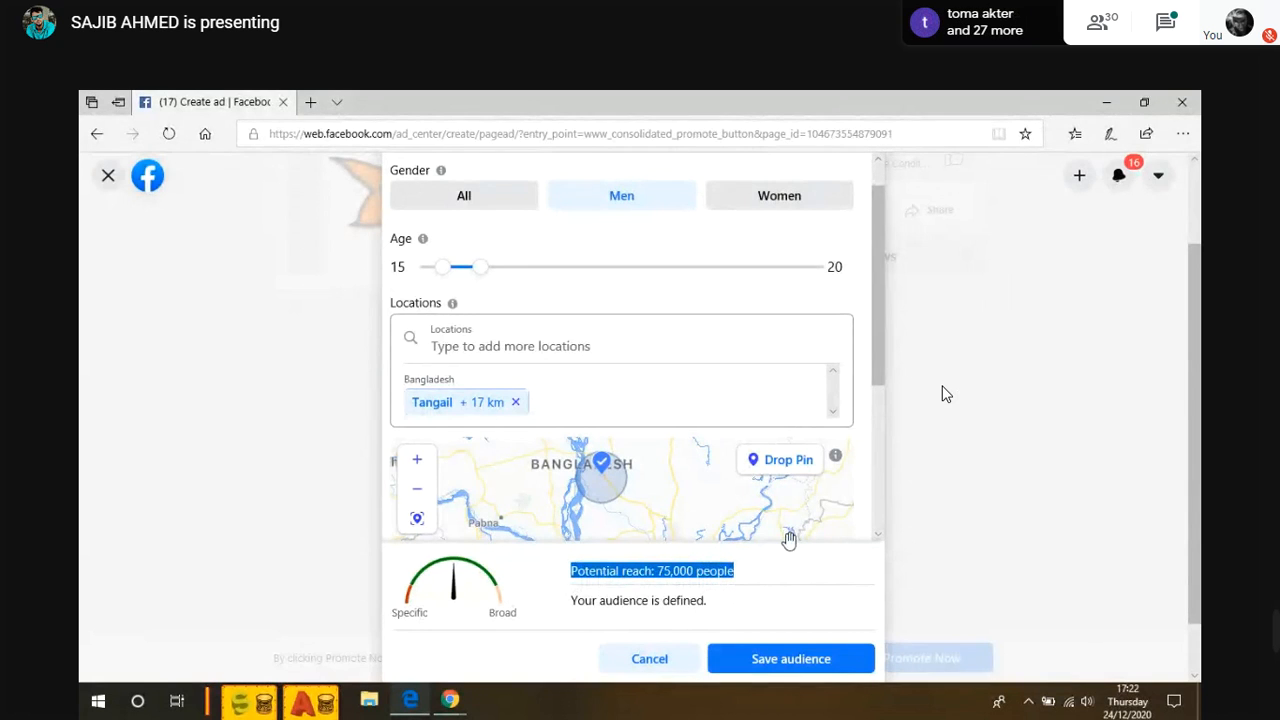
- Examine Tangail's coverage circle on the map together with the audience's potential reach figure
left_click_drag(882, 358, 873, 410)
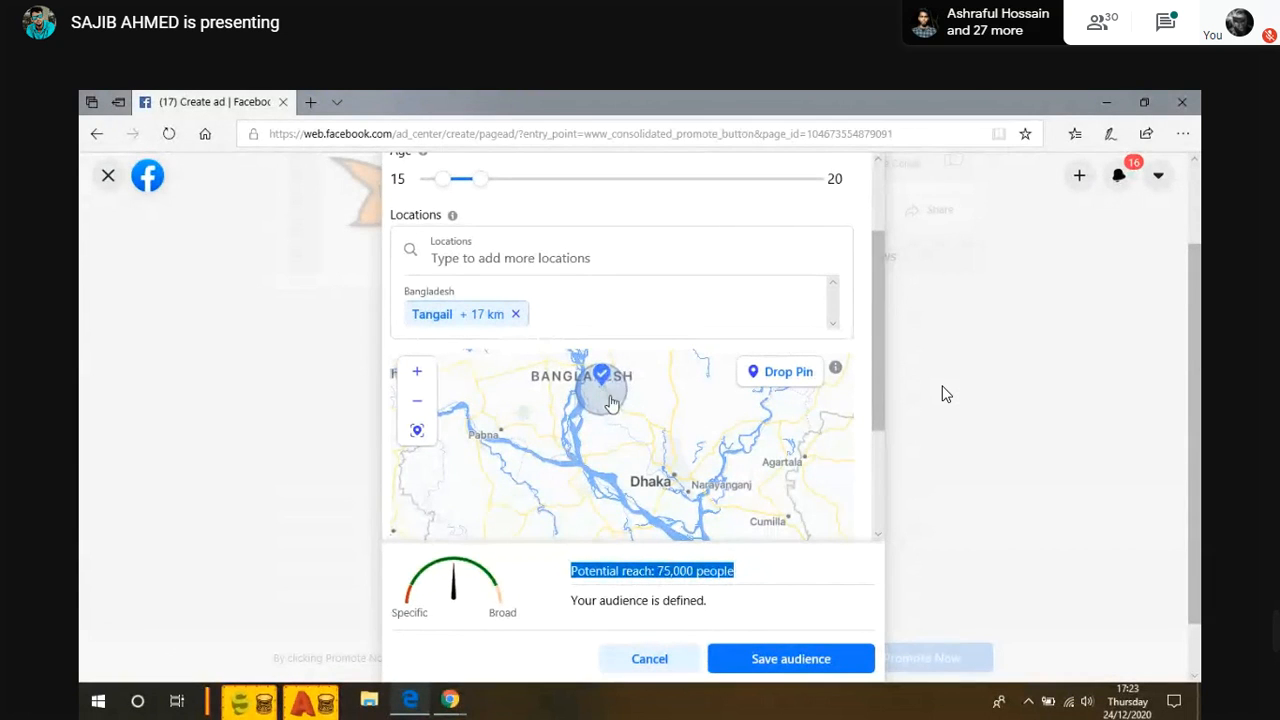
left_click(610, 568)
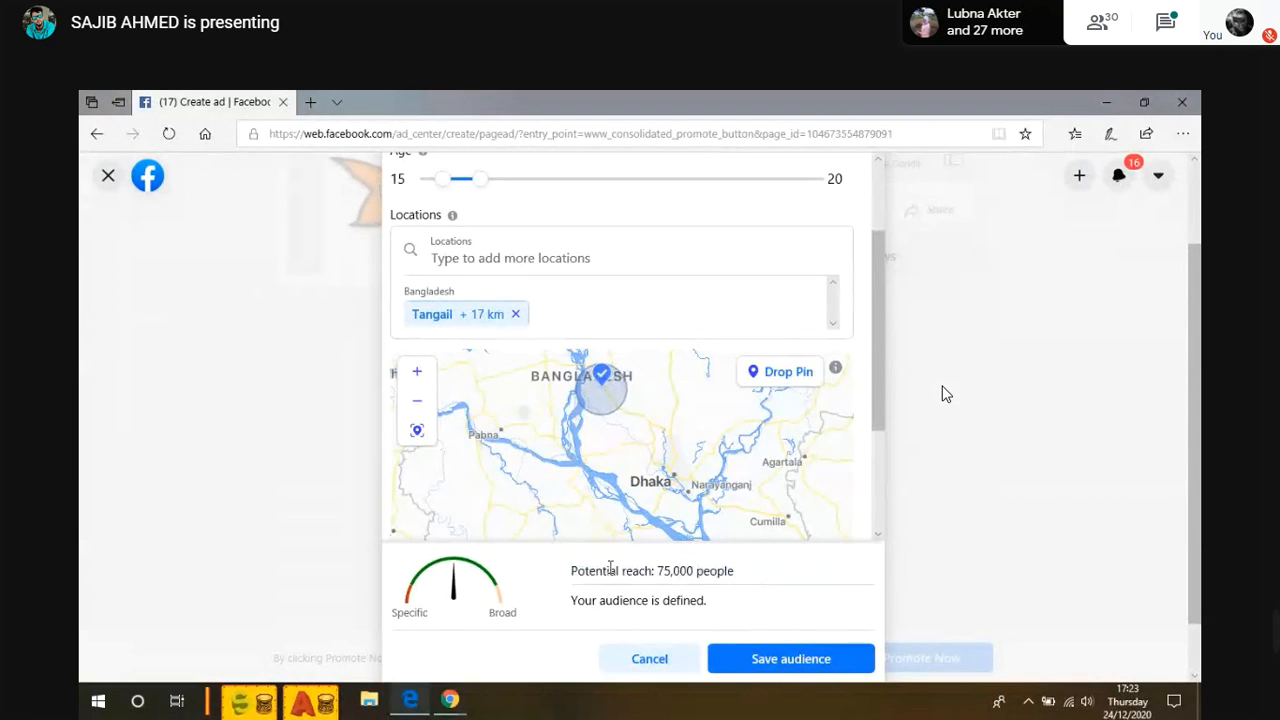
left_click_drag(658, 571, 727, 571)
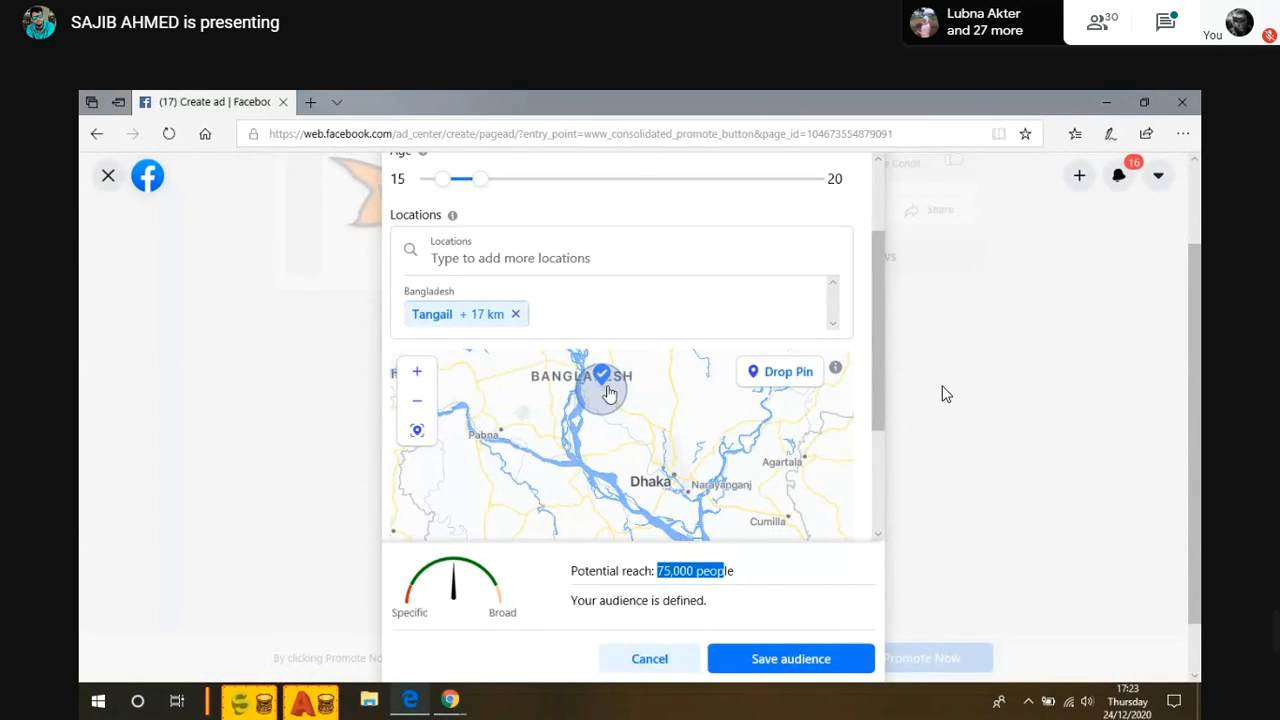
left_click(659, 571)
mouse_move(659, 571)
left_mouse_down()
mouse_move(757, 583)
mouse_move(652, 571)
left_mouse_up()
left_click(752, 575)
- Lower the audience's maximum age to 18
scroll(745, 250, "up", 1)
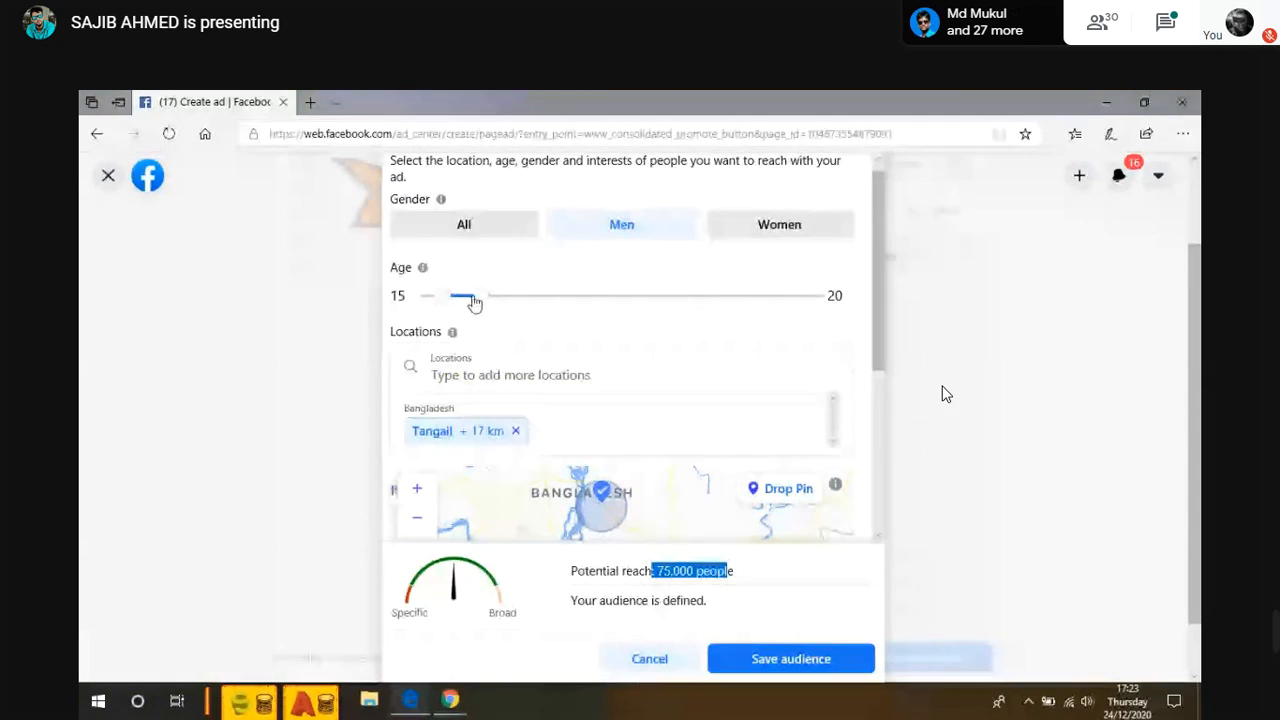
left_click_drag(474, 300, 460, 306)
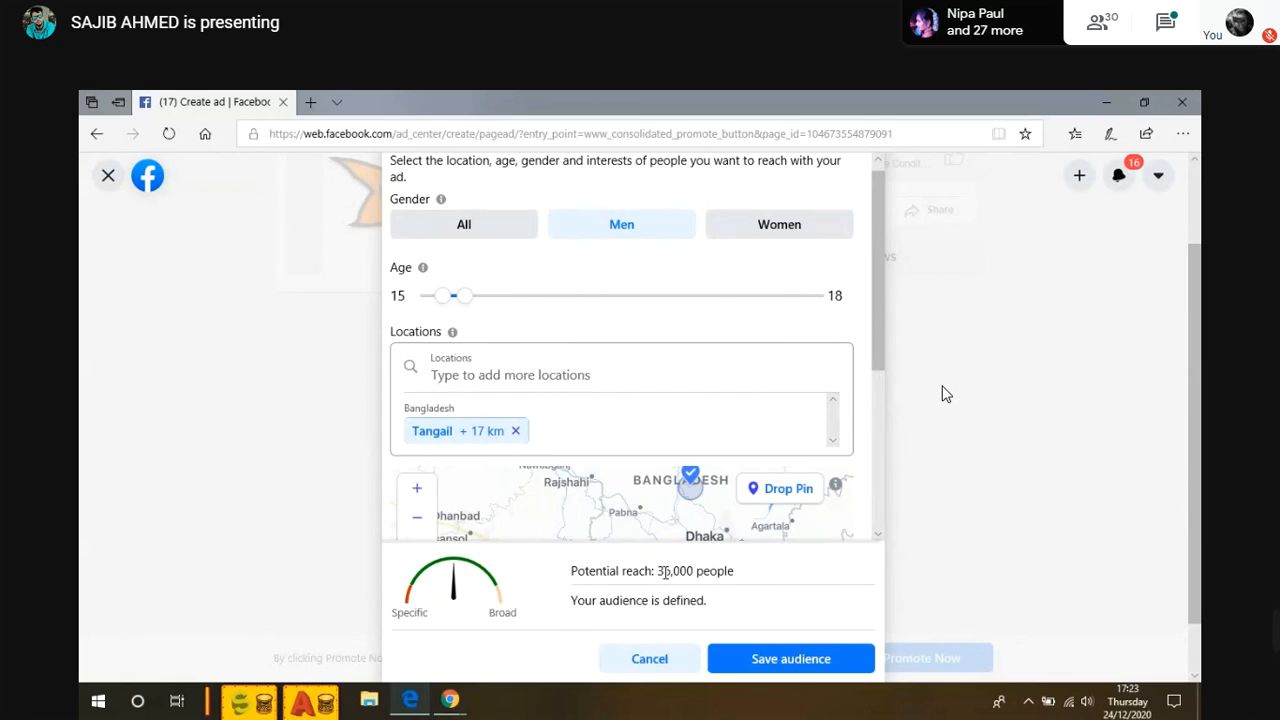
- Raise the audience's minimum age to 16
left_click_drag(658, 572, 697, 572)
left_click(735, 574)
left_click_drag(443, 298, 450, 298)
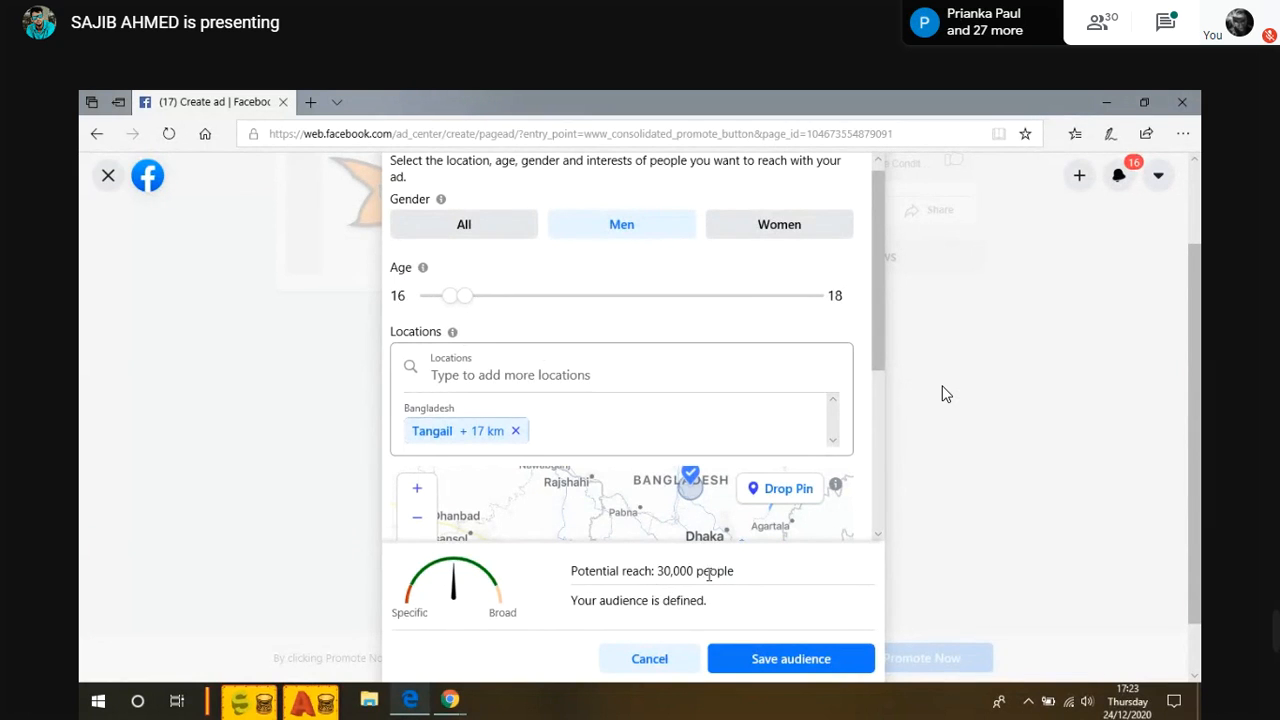
- Check the potential reach for Women aged 16 to 18 and set the audience gender to All
left_click(788, 240)
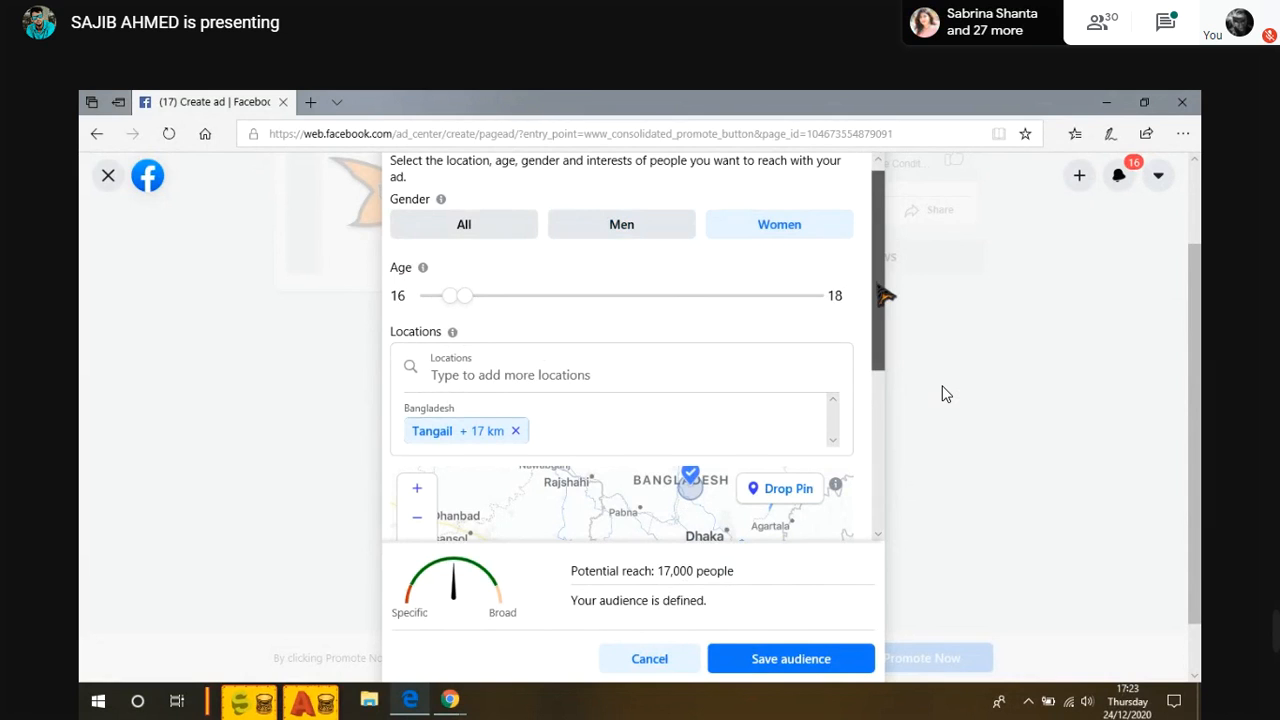
scroll(884, 288, "down", 1)
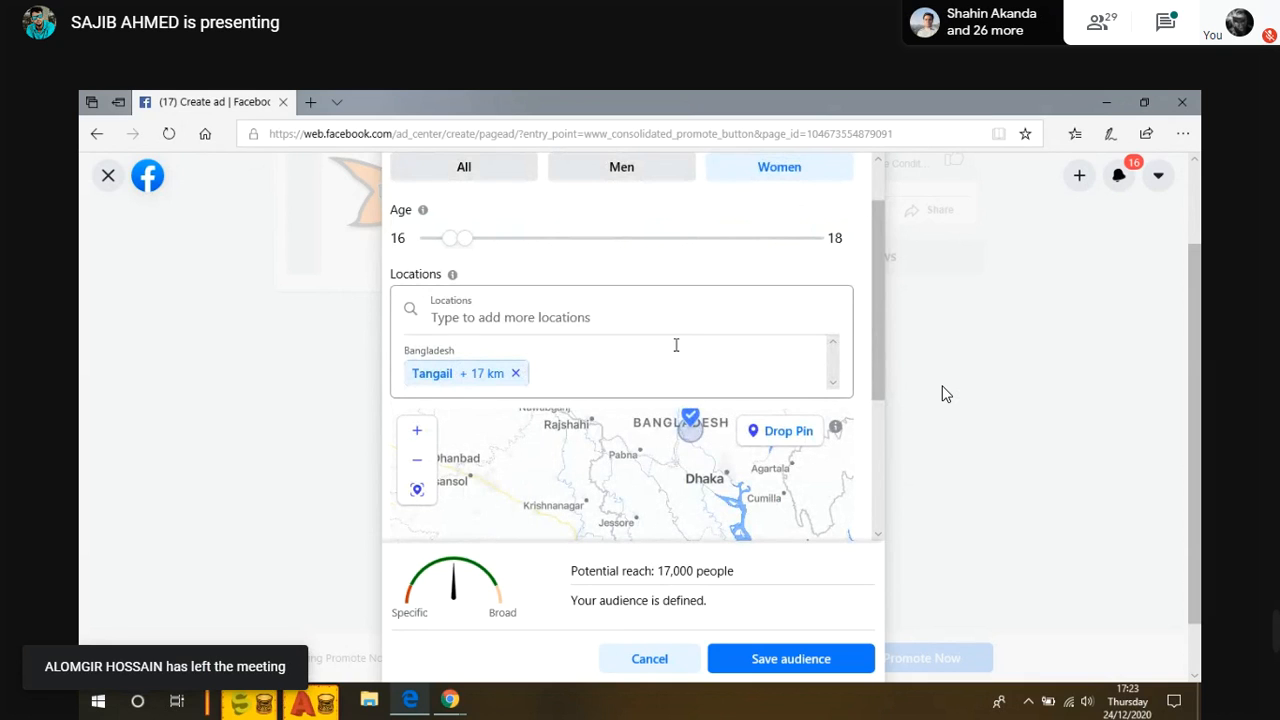
scroll(676, 345, "up", 1)
scroll(729, 374, "down", 1)
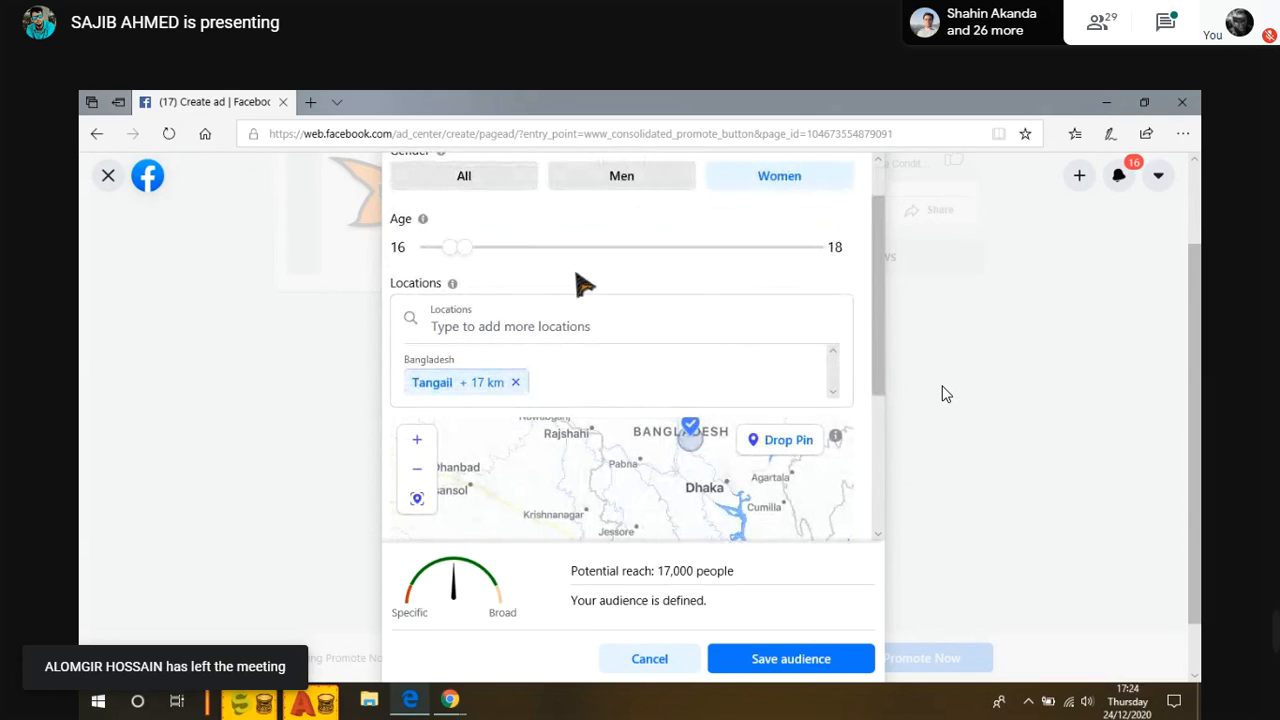
left_click(466, 176)
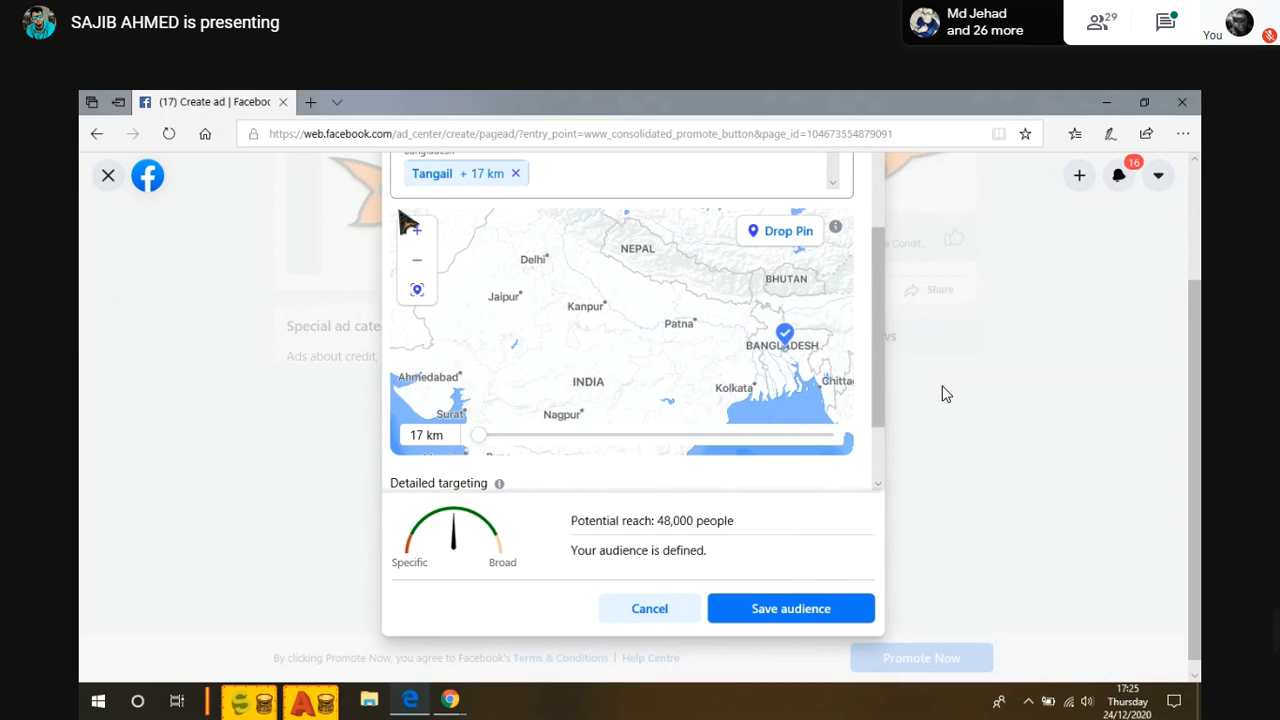
- Recenter the location map on Tangail and examine its 17 km coverage circle
left_click(419, 292)
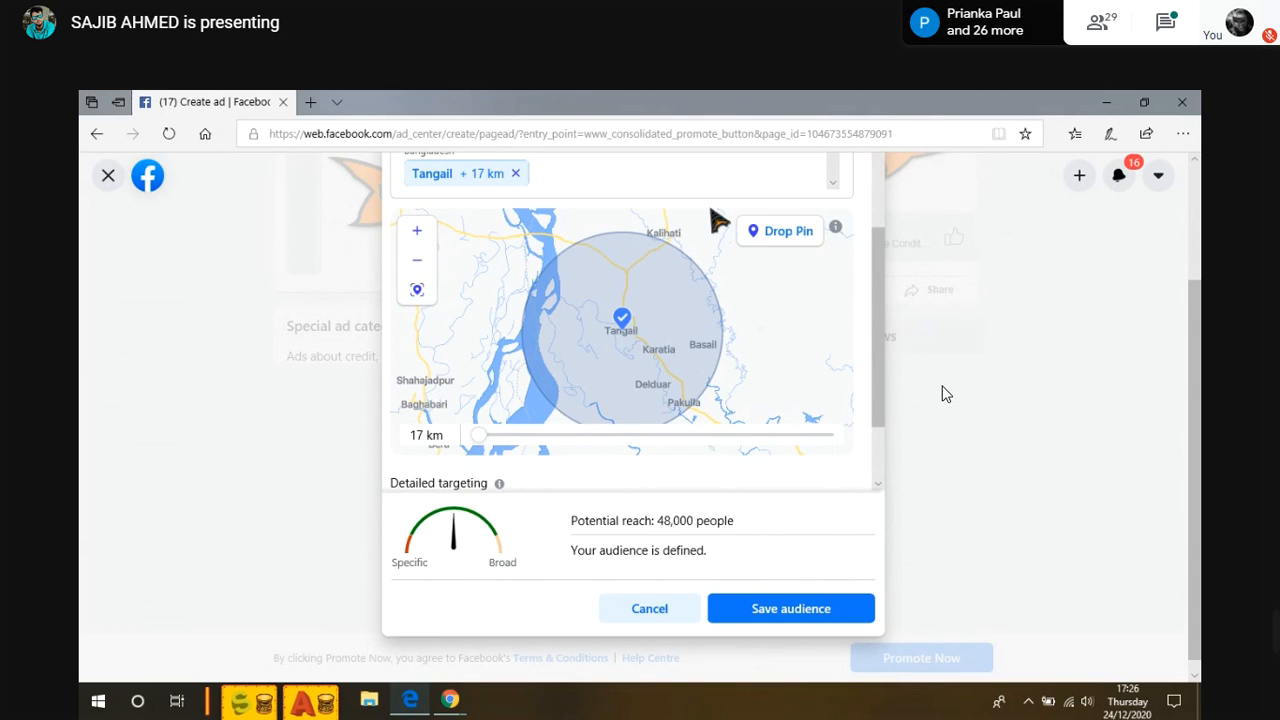
left_click_drag(878, 345, 879, 316)
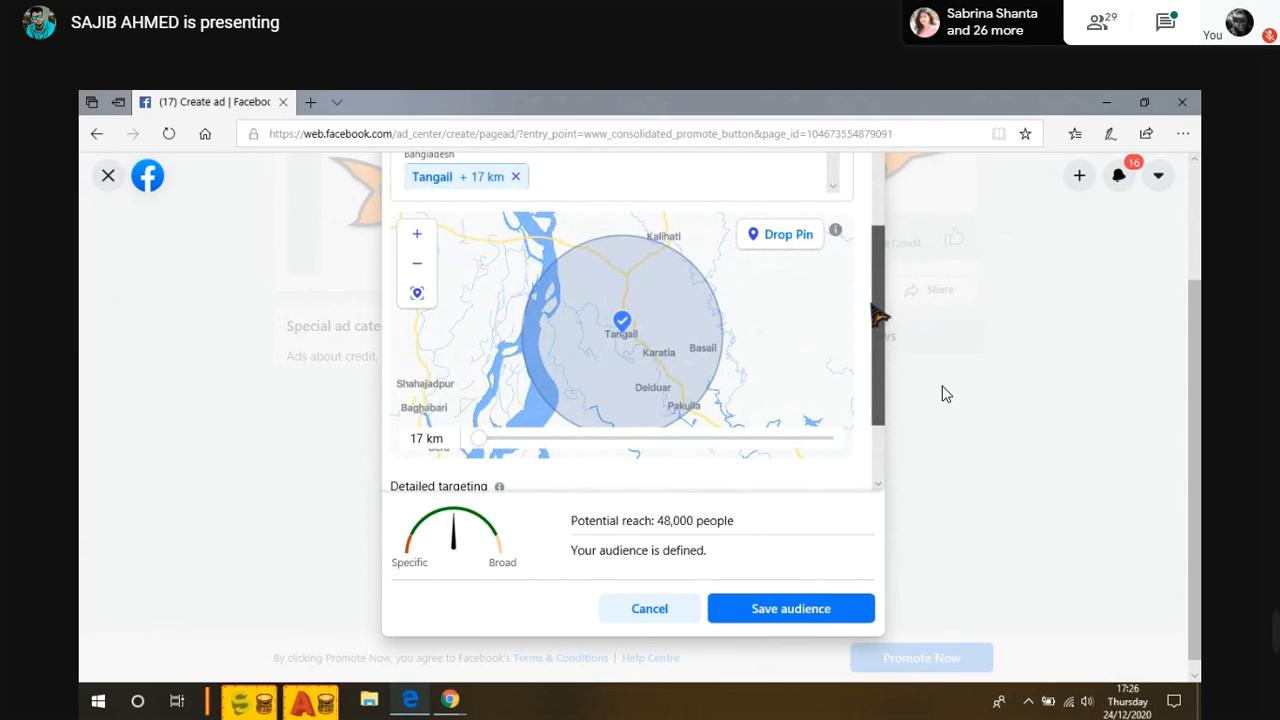
left_click_drag(879, 316, 874, 314)
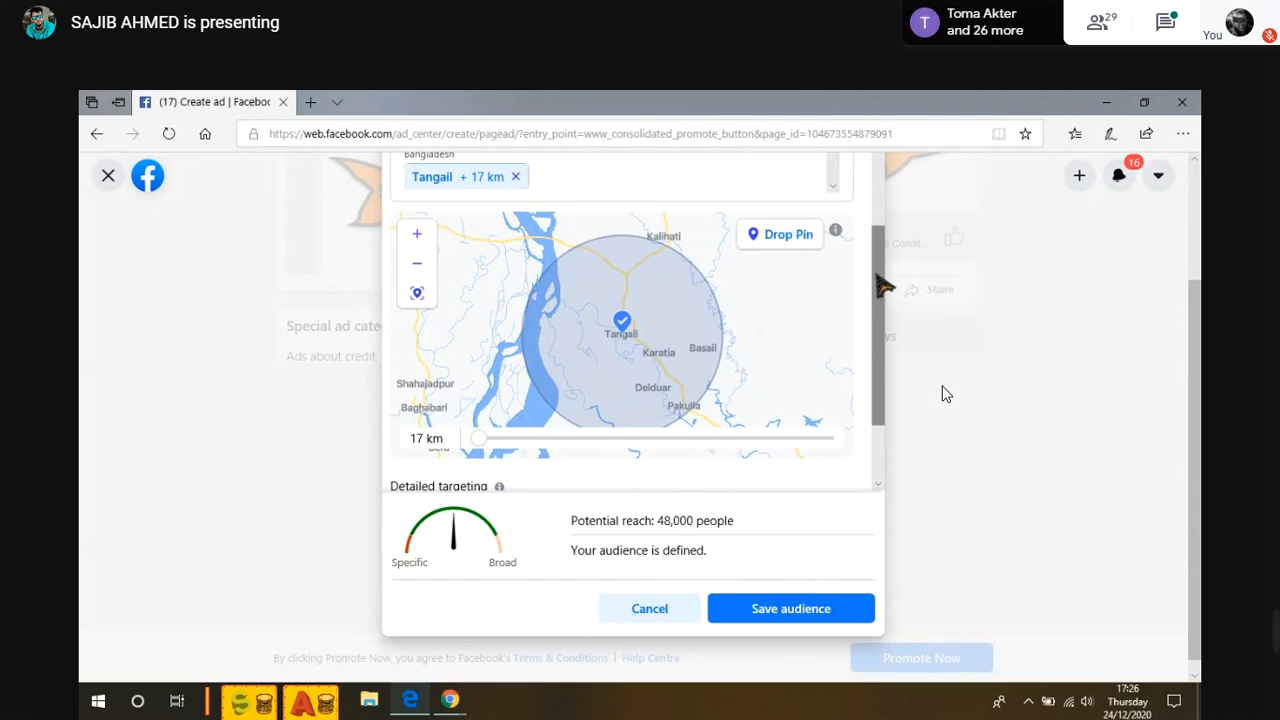
mouse_move(883, 286)
left_mouse_down()
mouse_move(877, 337)
mouse_move(886, 275)
mouse_move(884, 287)
left_mouse_up()
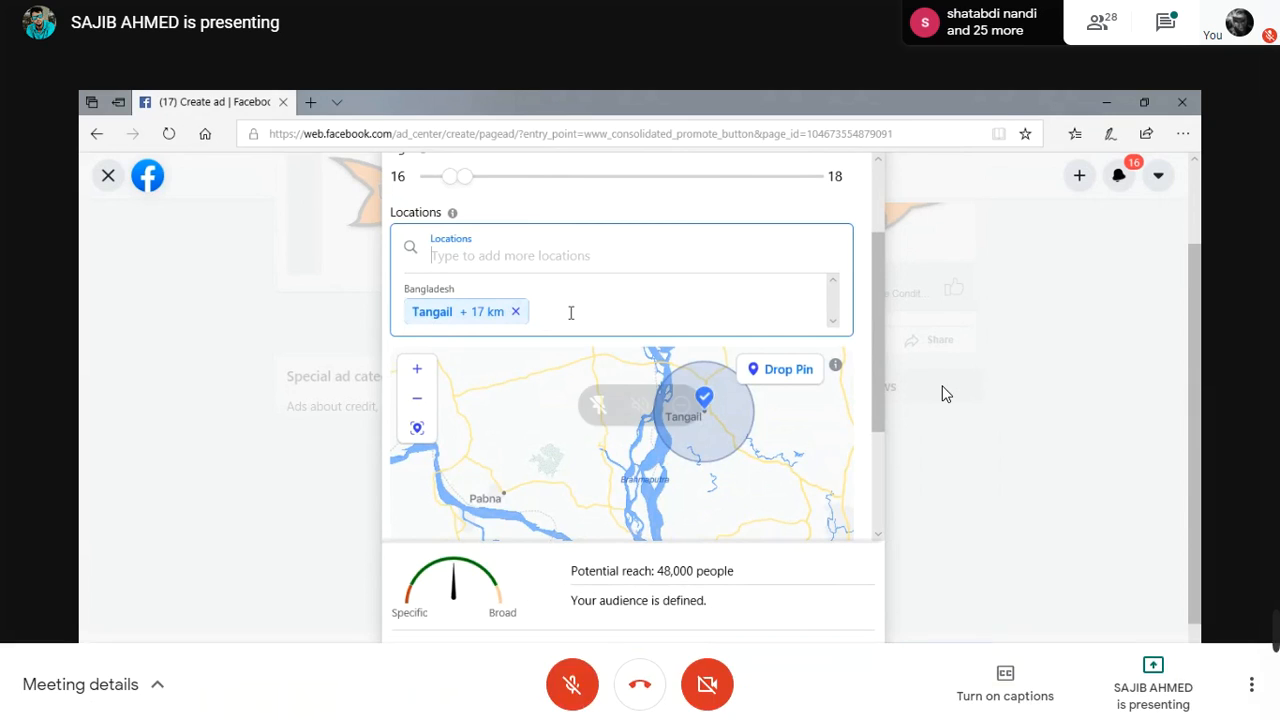
- Unmute the meeting microphone briefly and mute it again
key("ctrl+d")
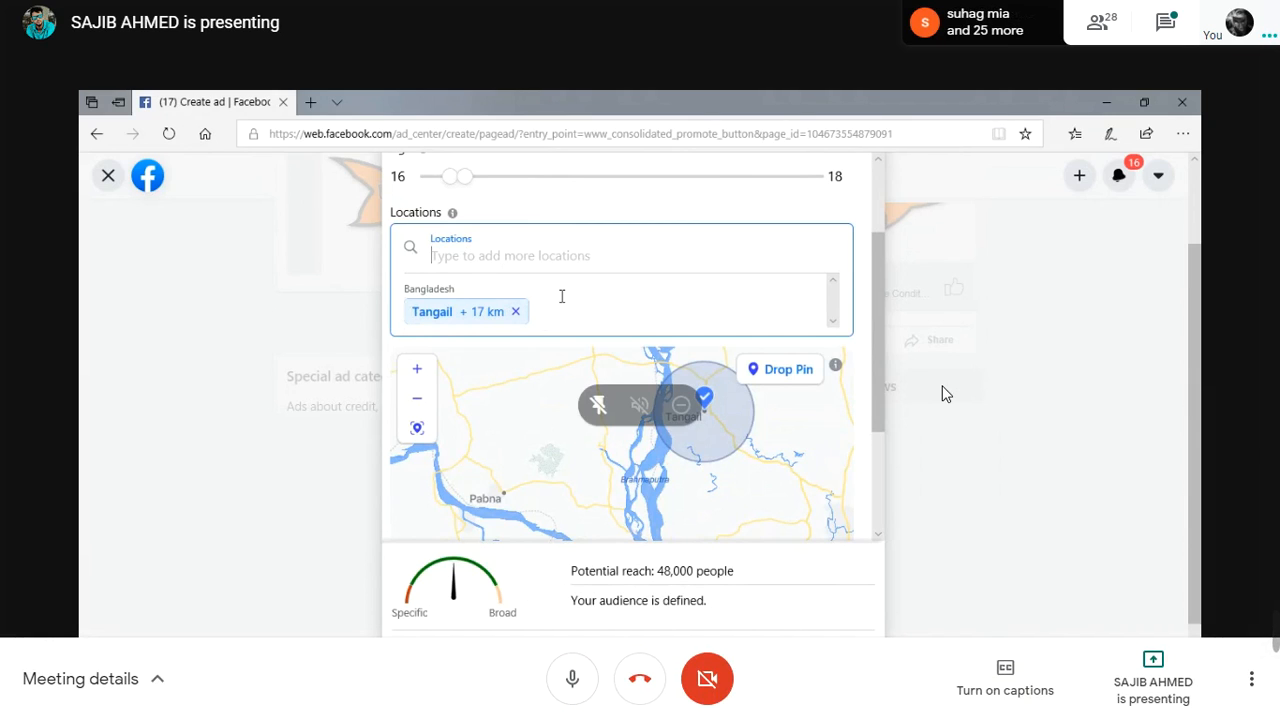
key("ctrl+d")
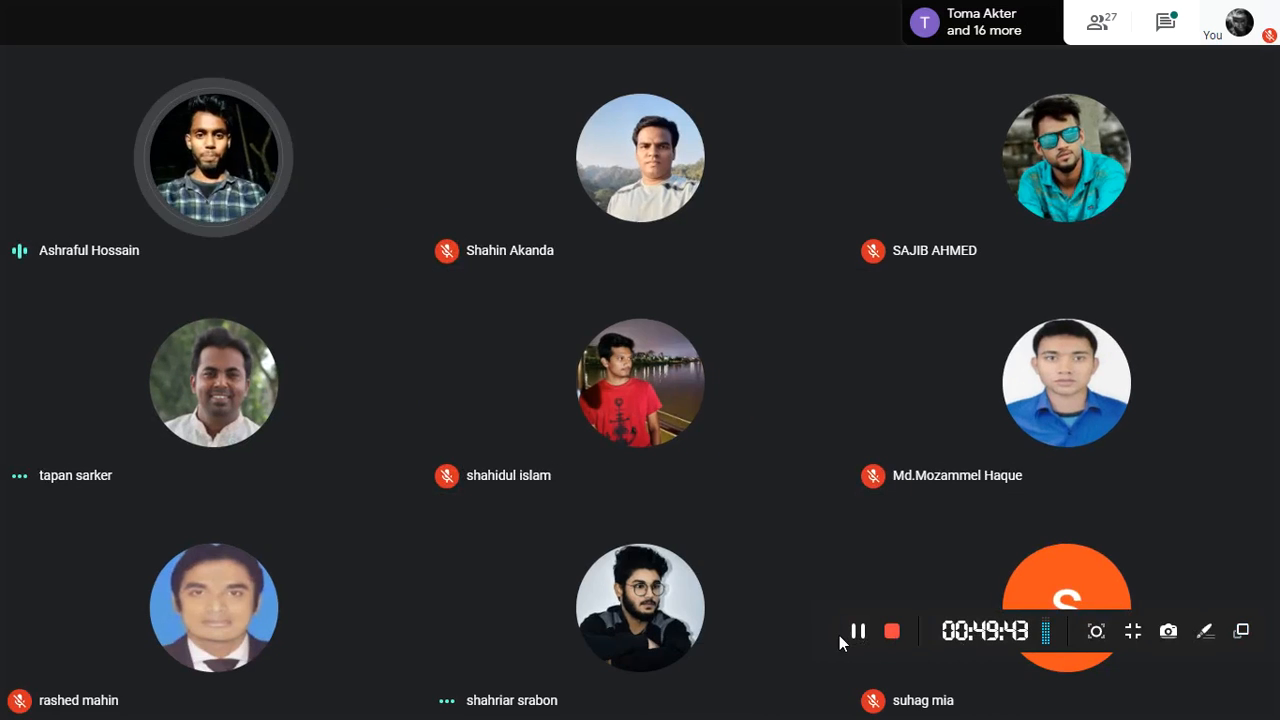
- Dismiss the meeting's muted-microphone notice and switch the browser out of full screen and back
left_click(858, 631)
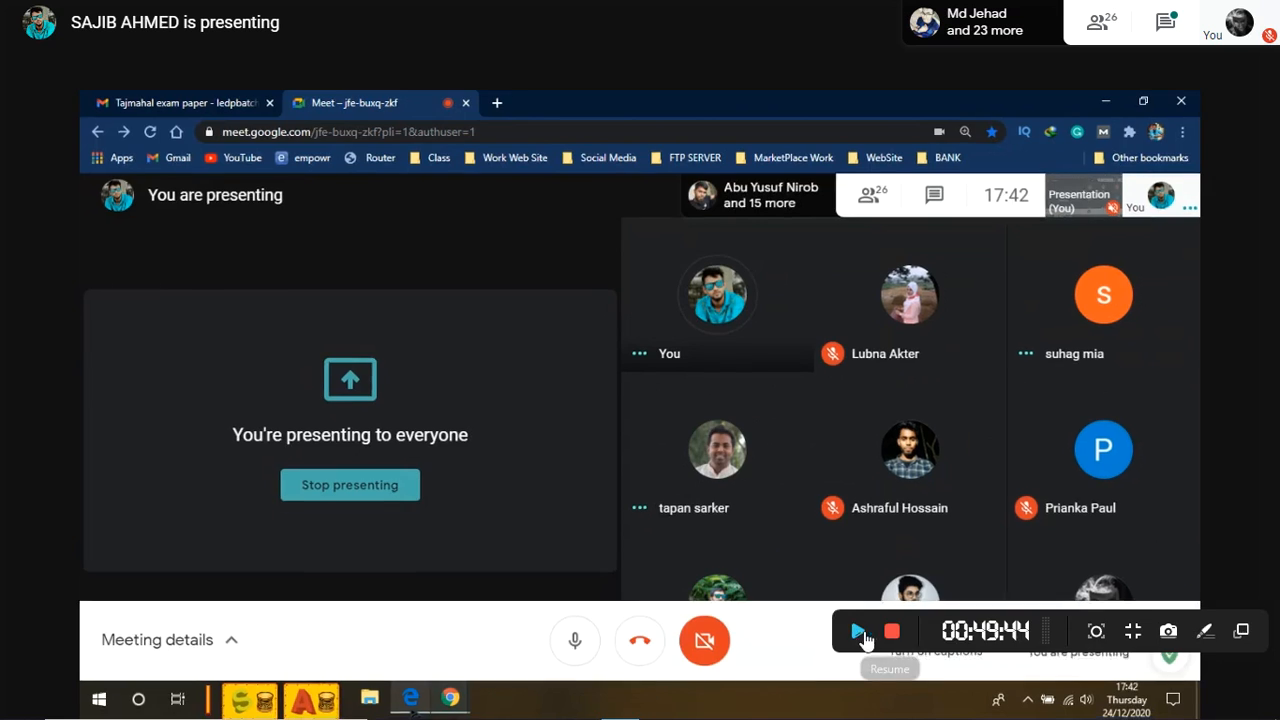
left_click(858, 631)
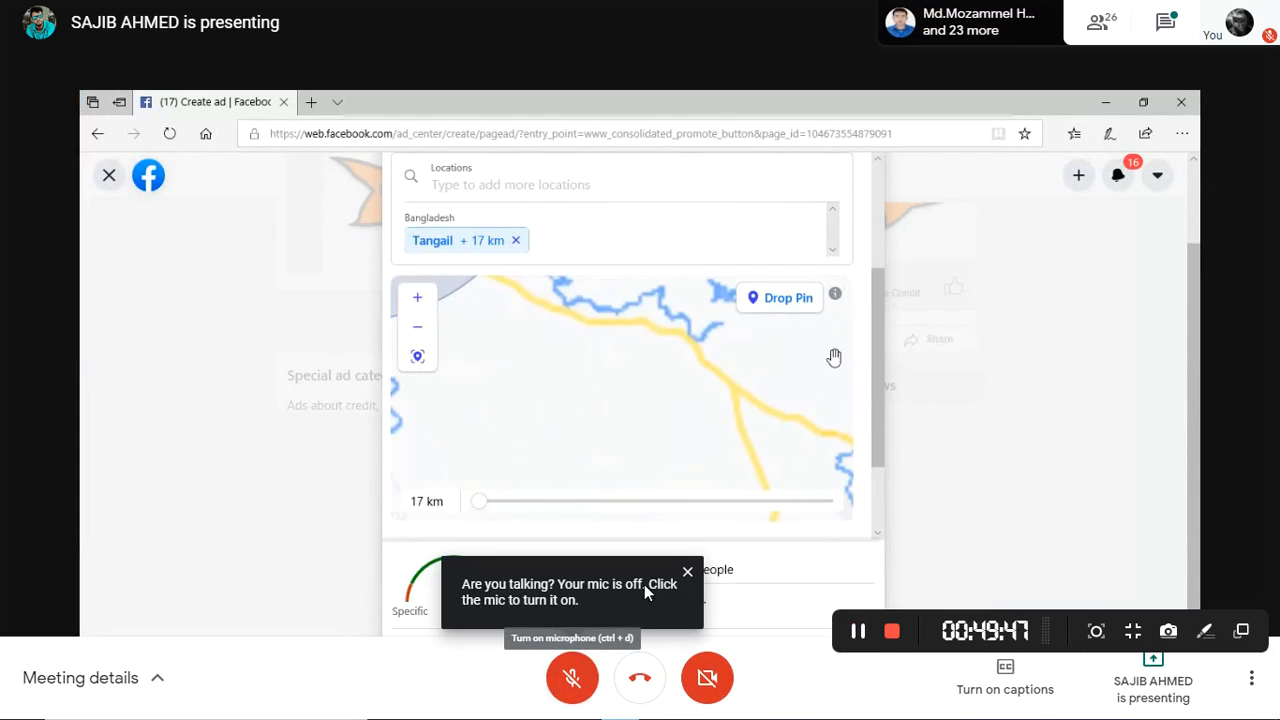
left_click(689, 573)
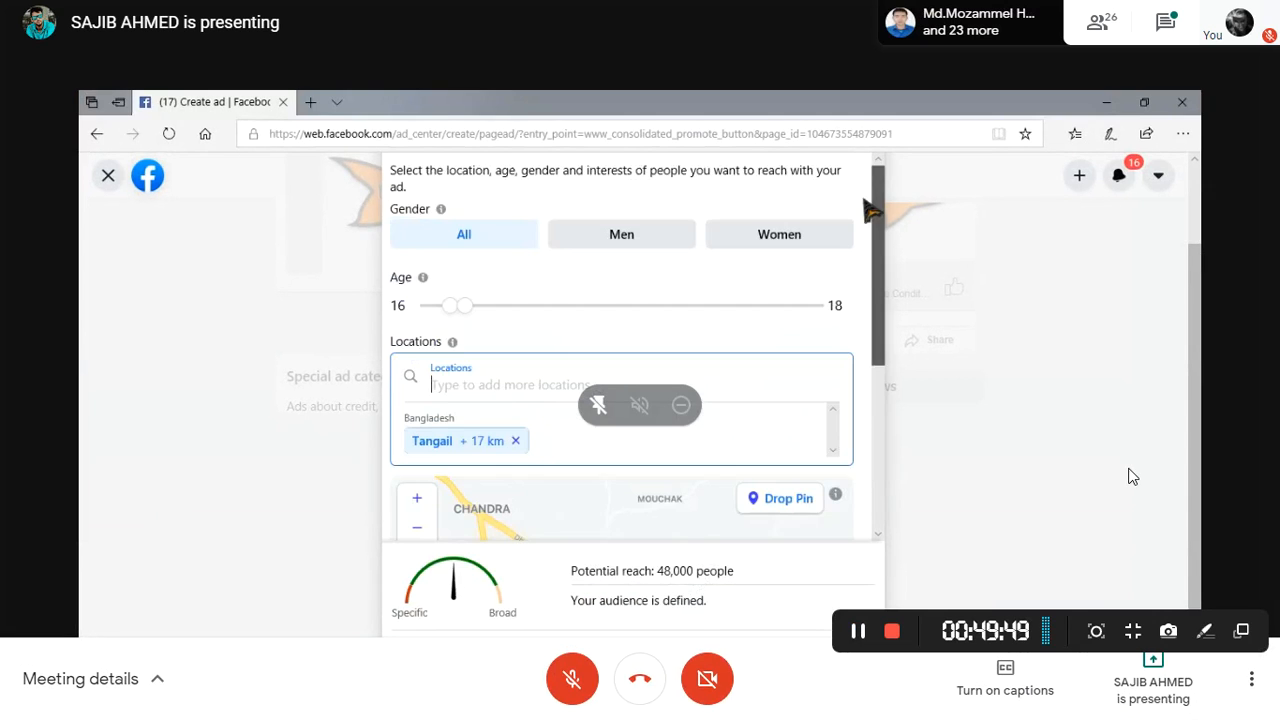
key("F11")
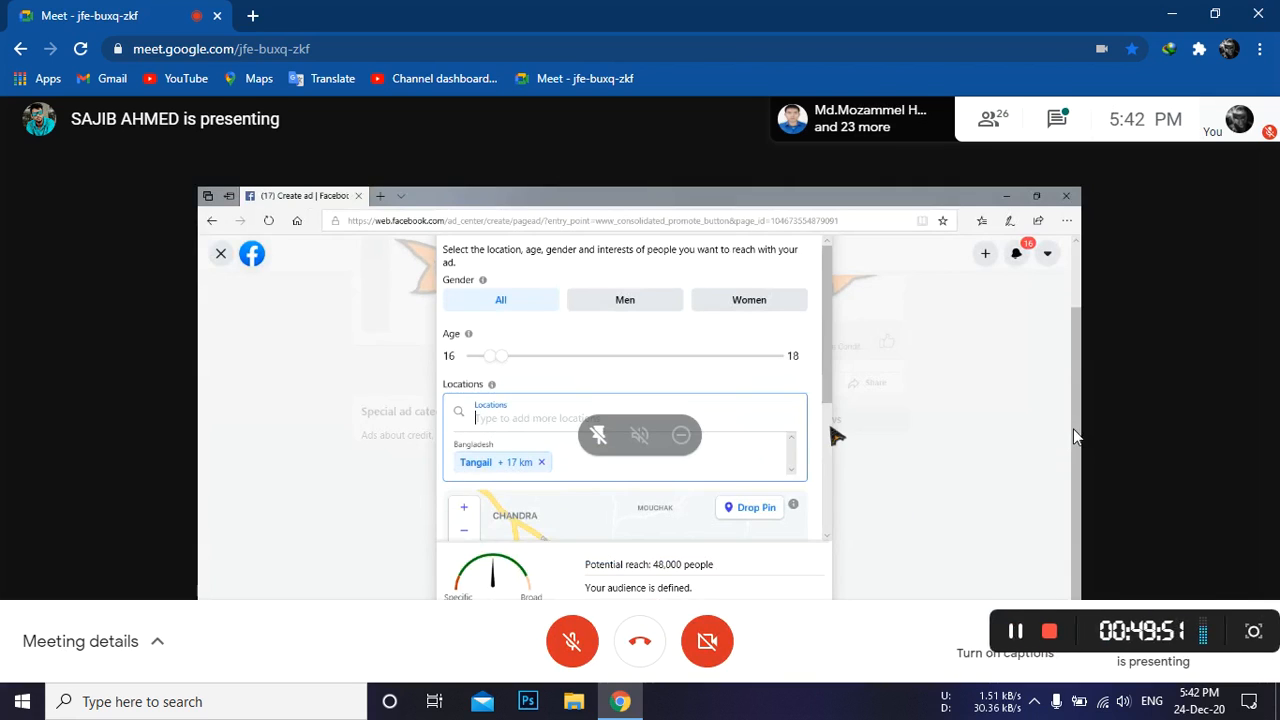
key("F11")
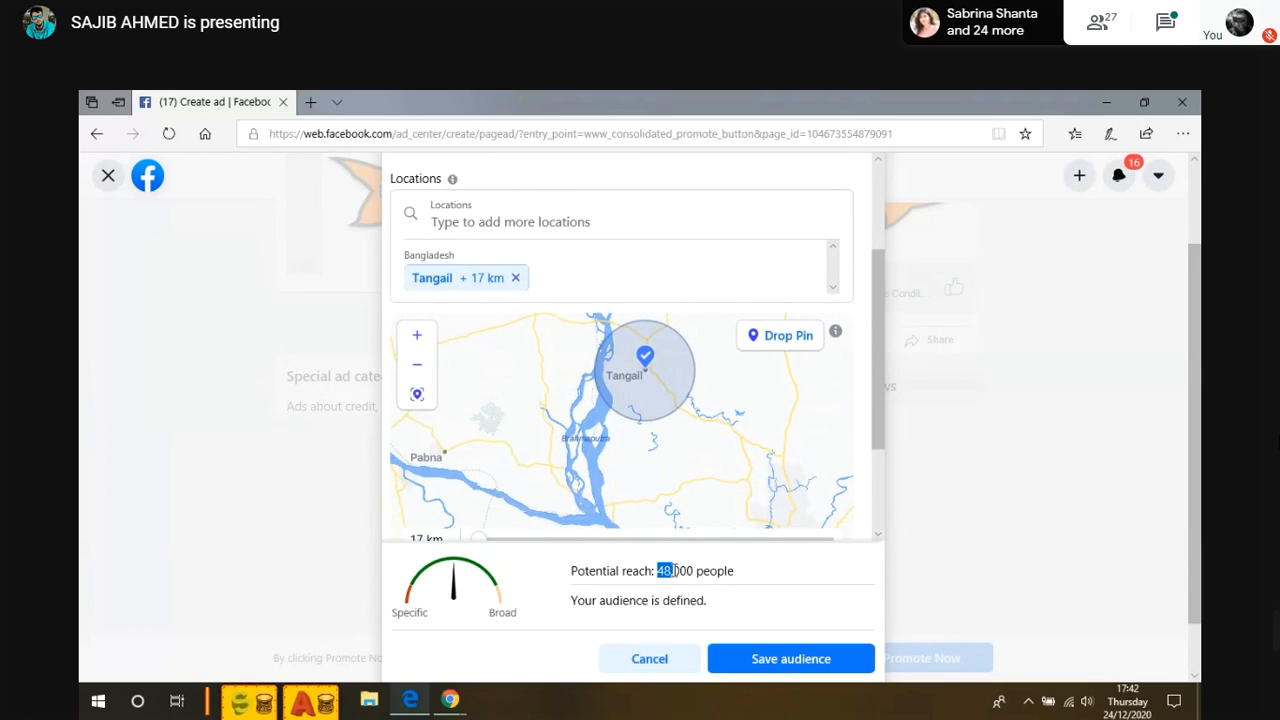
- Highlight the potential reach figure and review the gender, age, location and detailed targeting settings of the audience
left_click(699, 571)
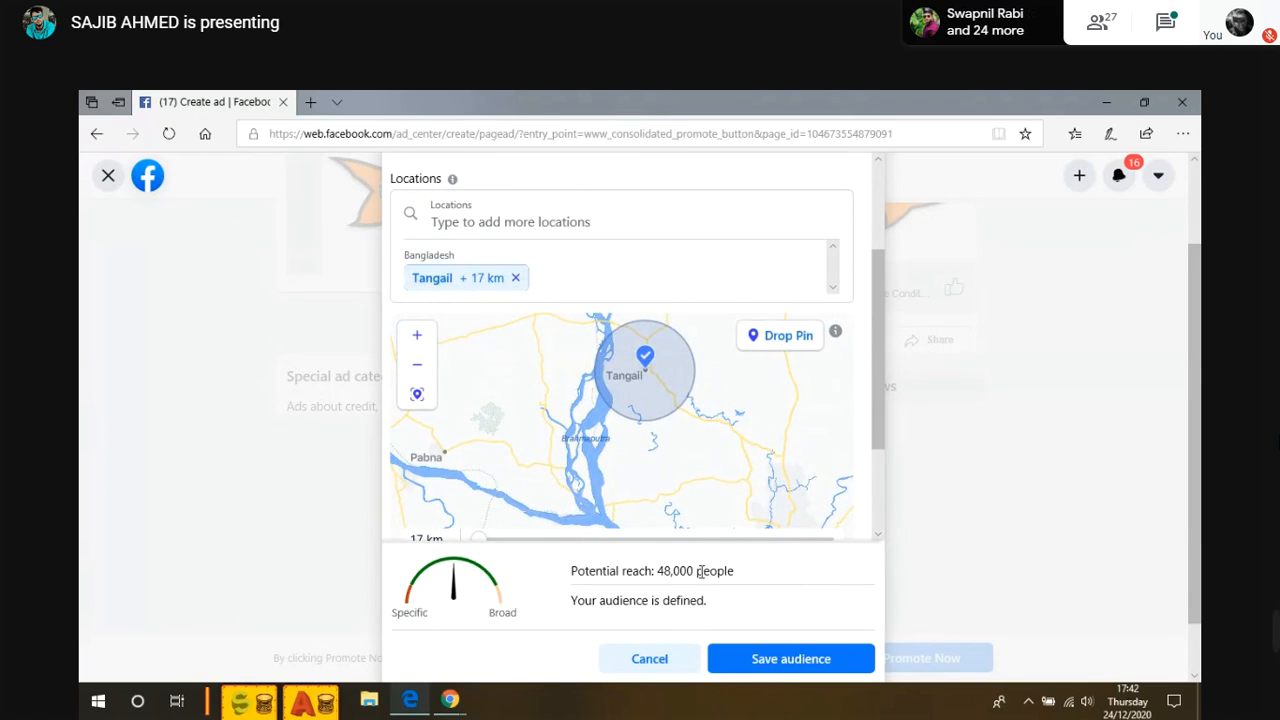
left_click_drag(696, 571, 659, 572)
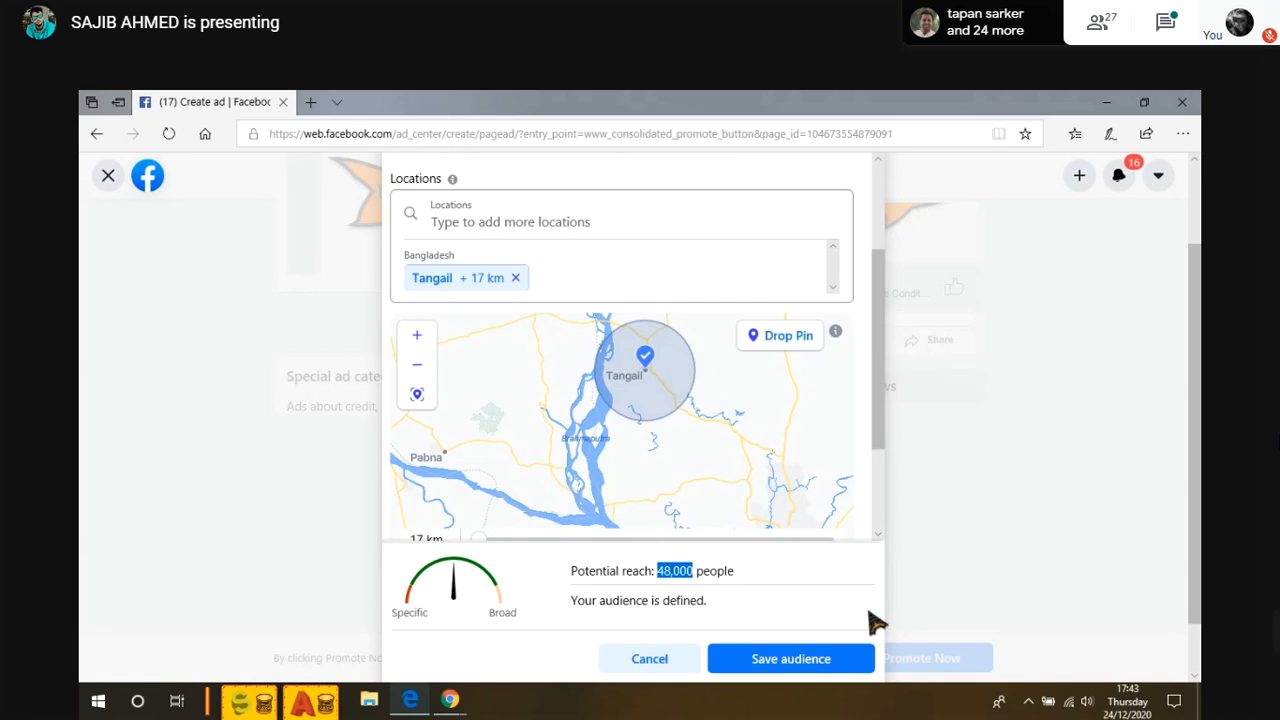
scroll(825, 655, "down", 1)
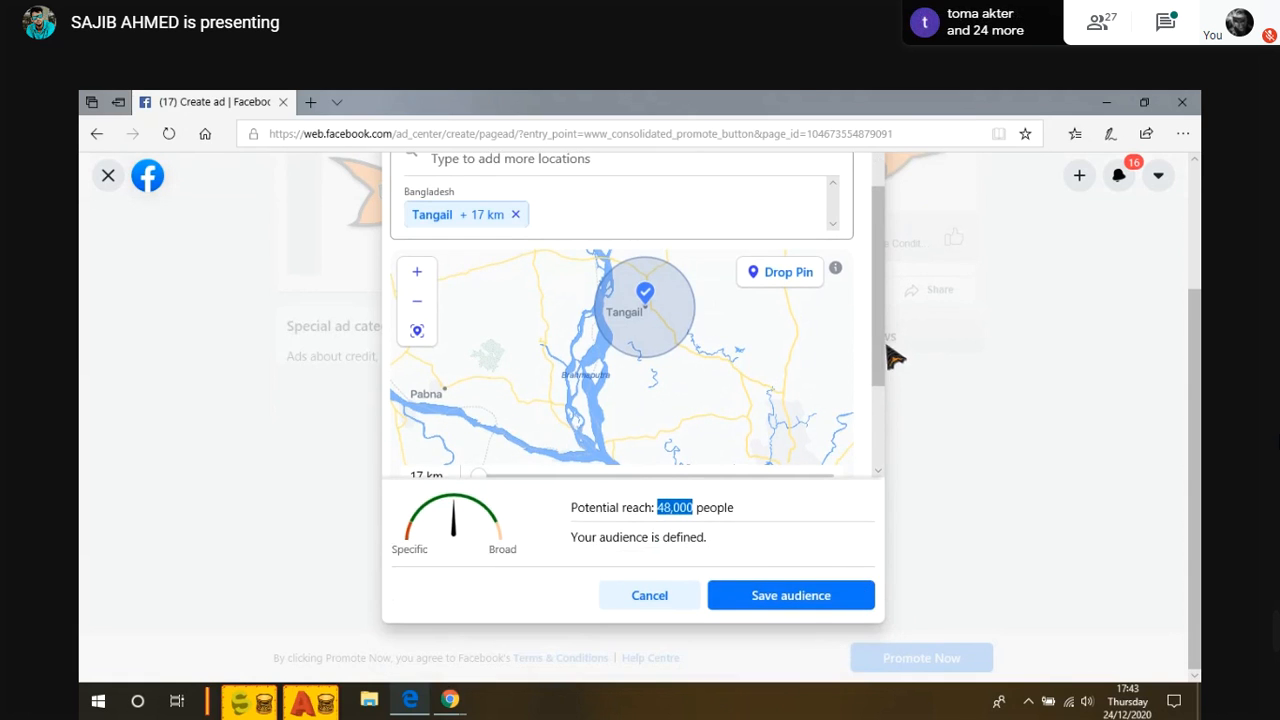
left_click_drag(886, 350, 868, 468)
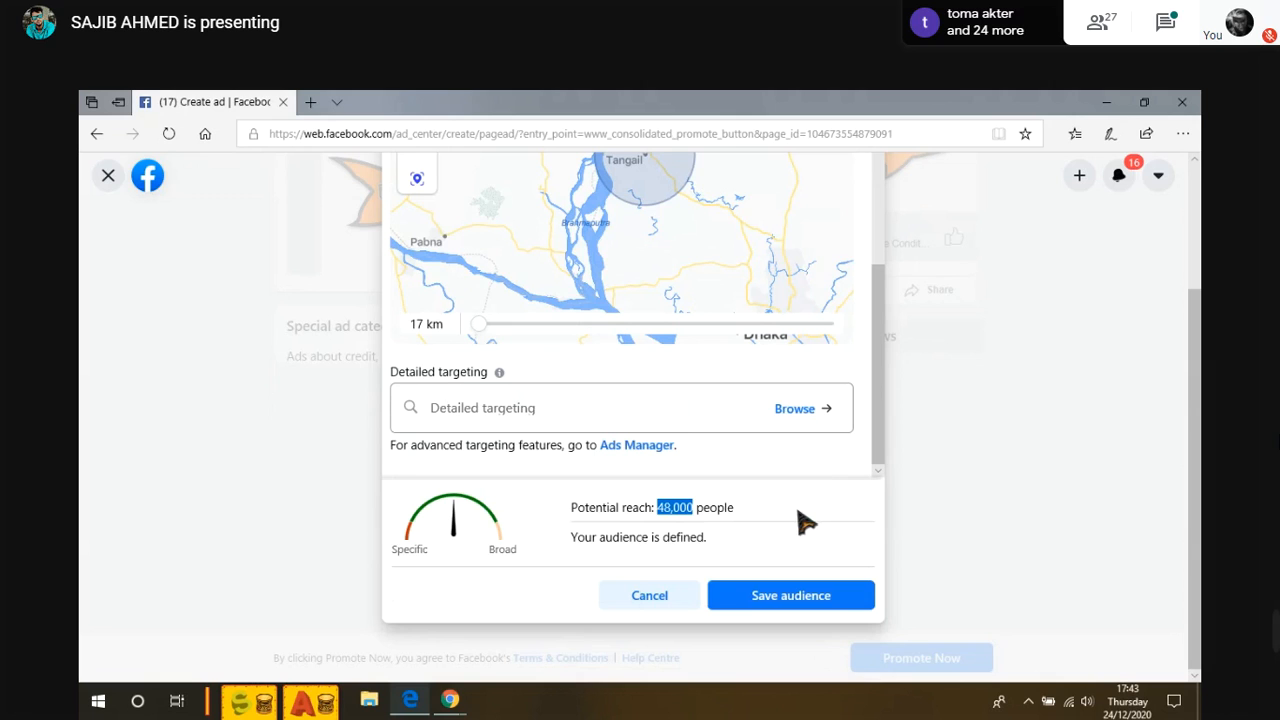
scroll(880, 352, "up", 3)
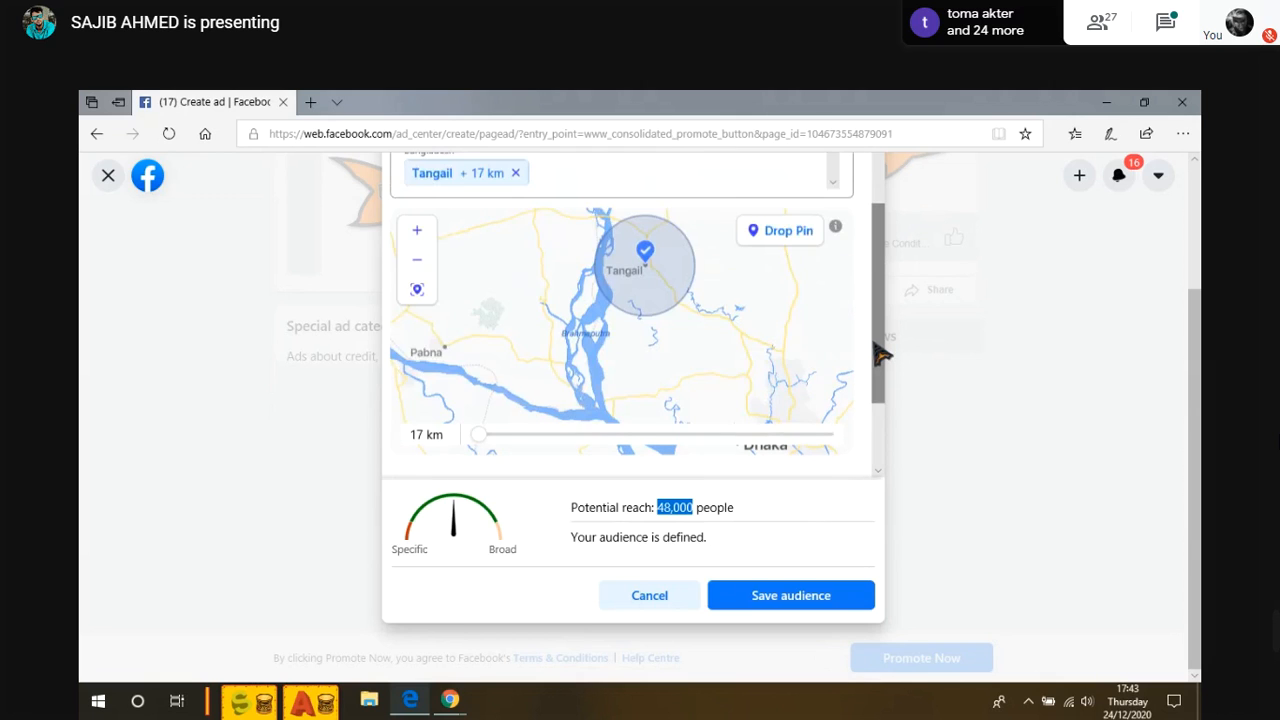
scroll(880, 352, "up", 2)
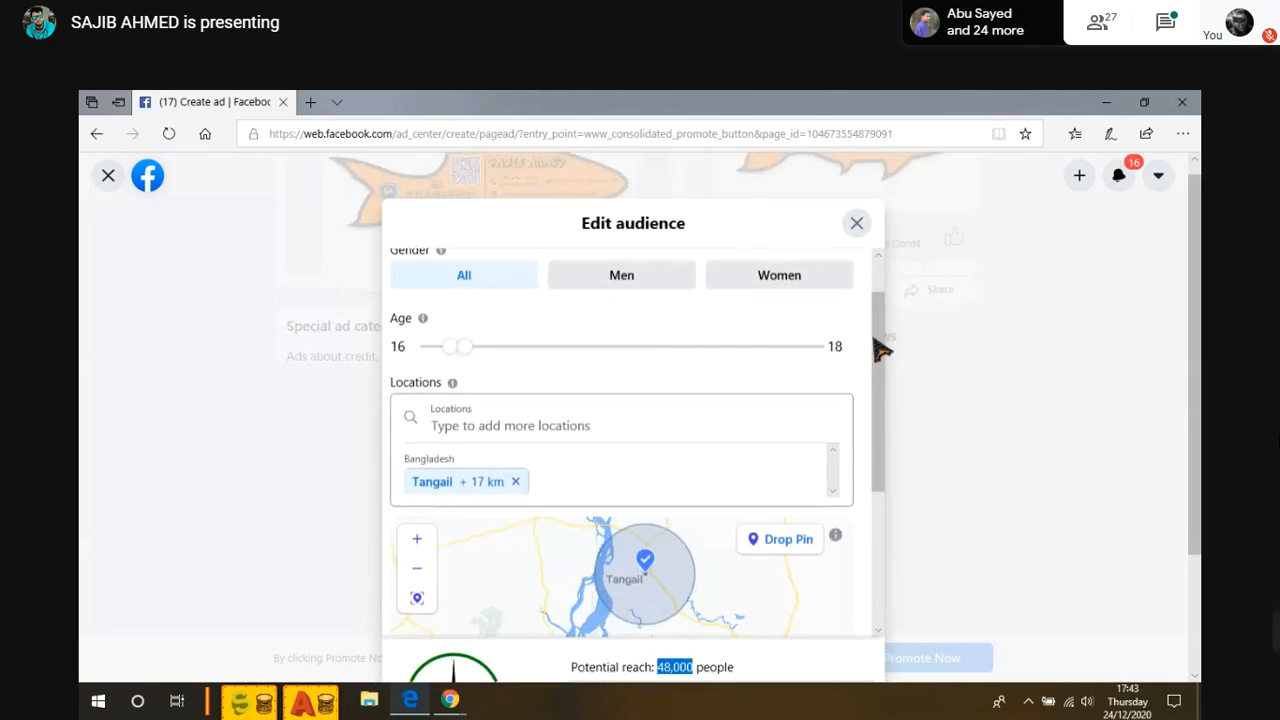
scroll(880, 352, "down", 4)
scroll(880, 352, "up", 1)
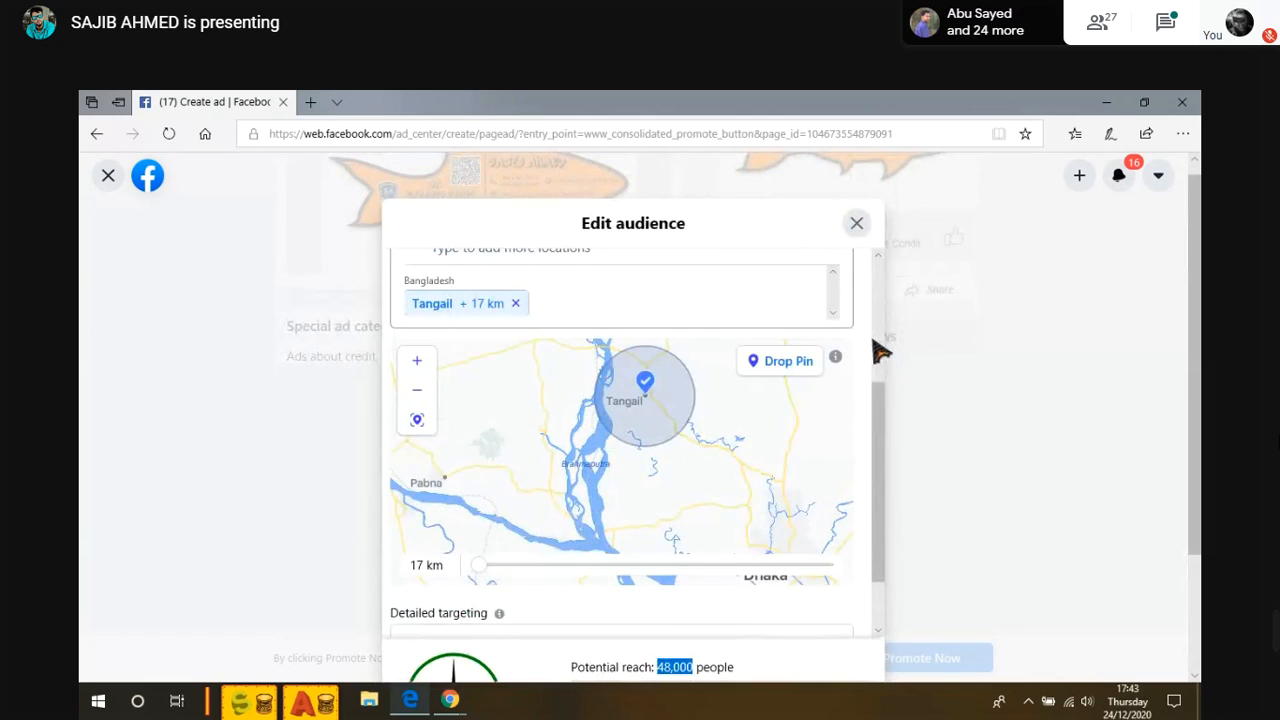
scroll(880, 352, "up", 1)
scroll(880, 352, "down", 1)
scroll(880, 352, "down", 1)
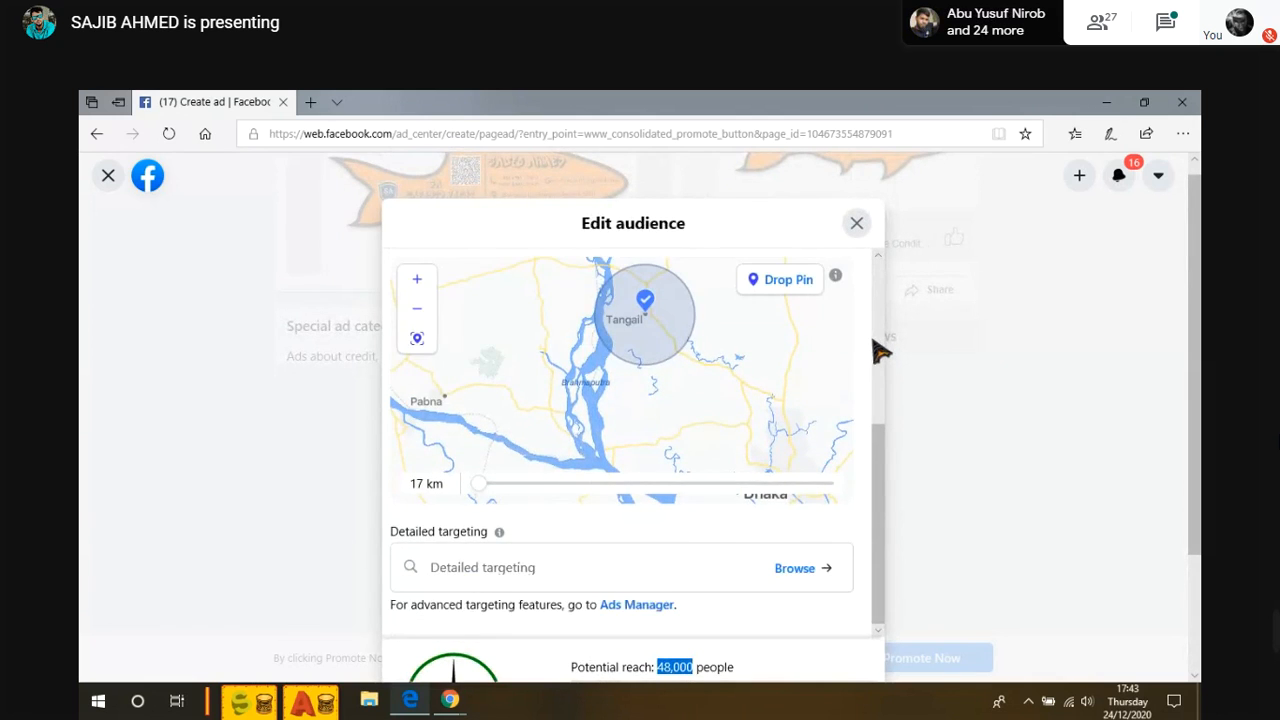
scroll(880, 352, "up", 3)
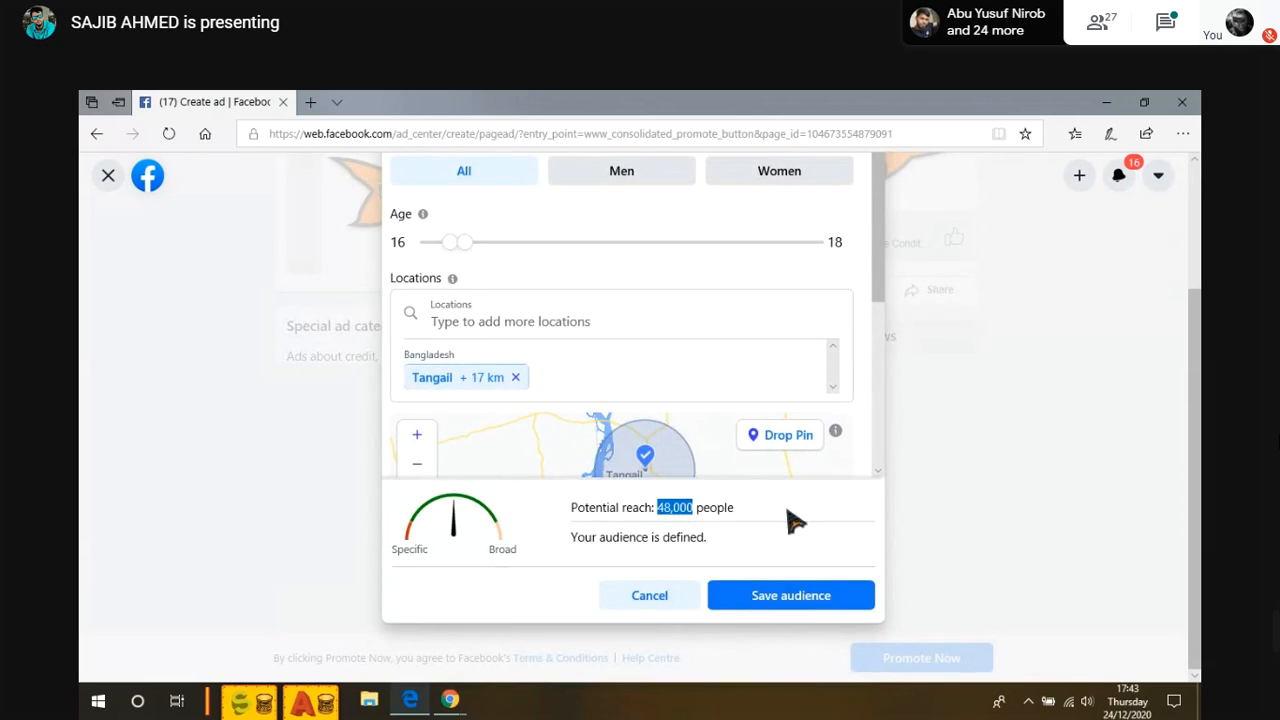
- Save the edited audience and check its details on the ad creation page
left_click(819, 595)
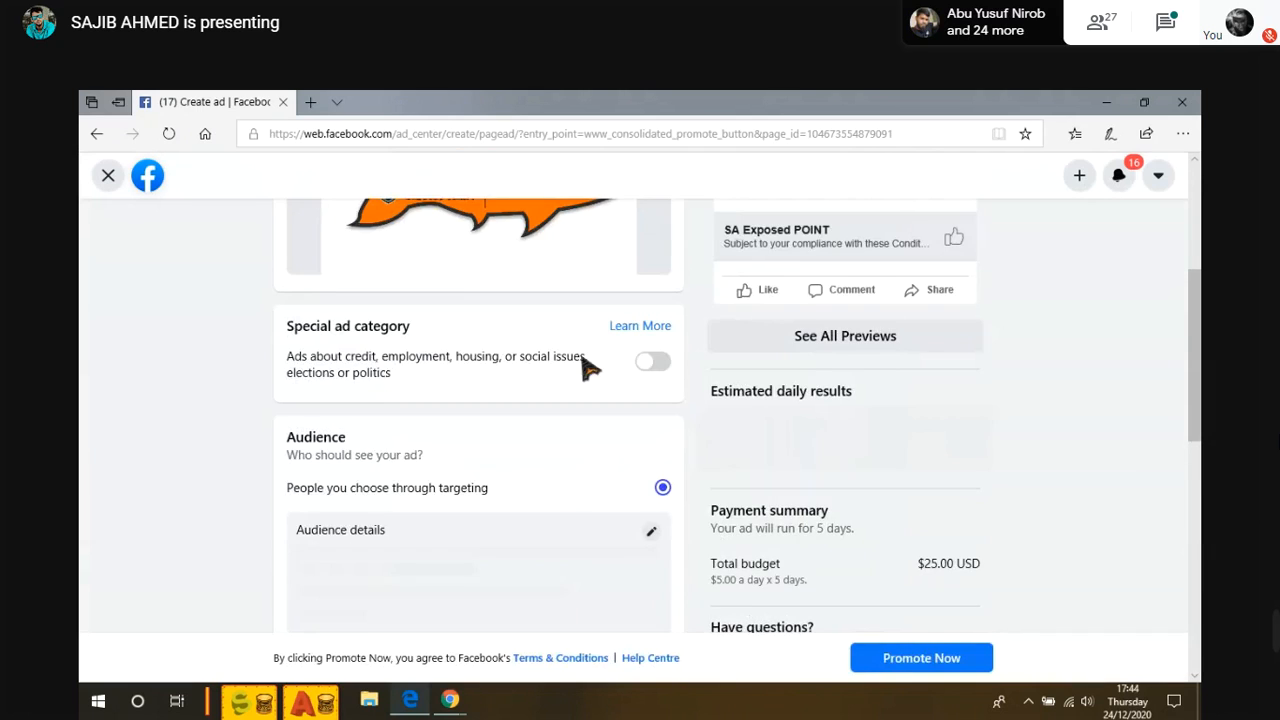
scroll(505, 475, "down", 2)
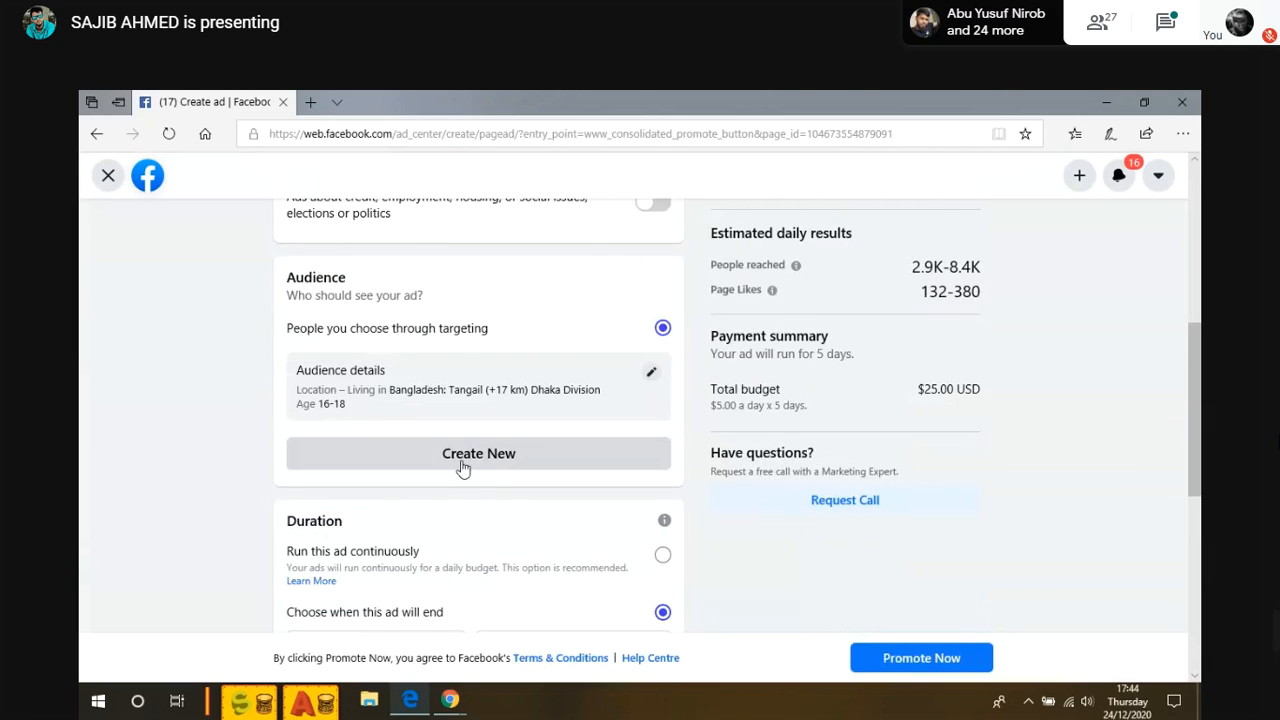
- Extend the ad's duration to 10 days
scroll(463, 466, "down", 1)
scroll(383, 490, "down", 1)
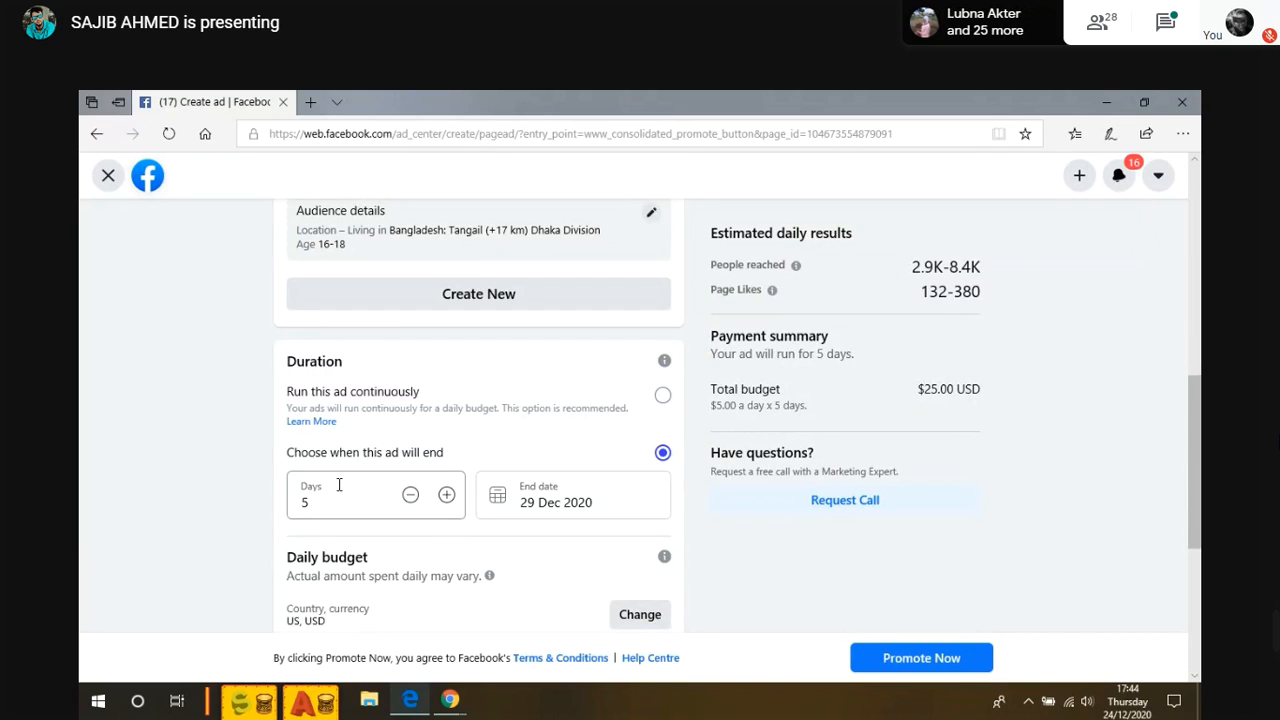
left_click(446, 496)
left_click(446, 496)
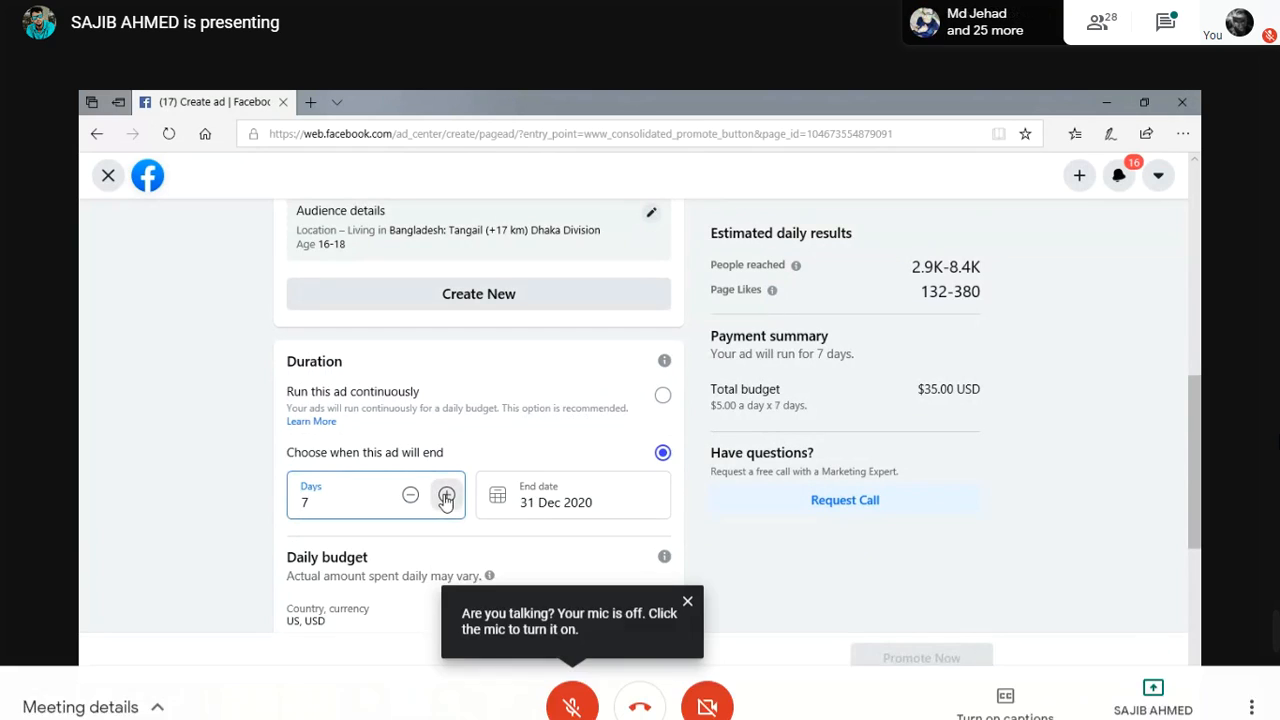
left_click(446, 496)
left_click(446, 496)
left_click(446, 496)
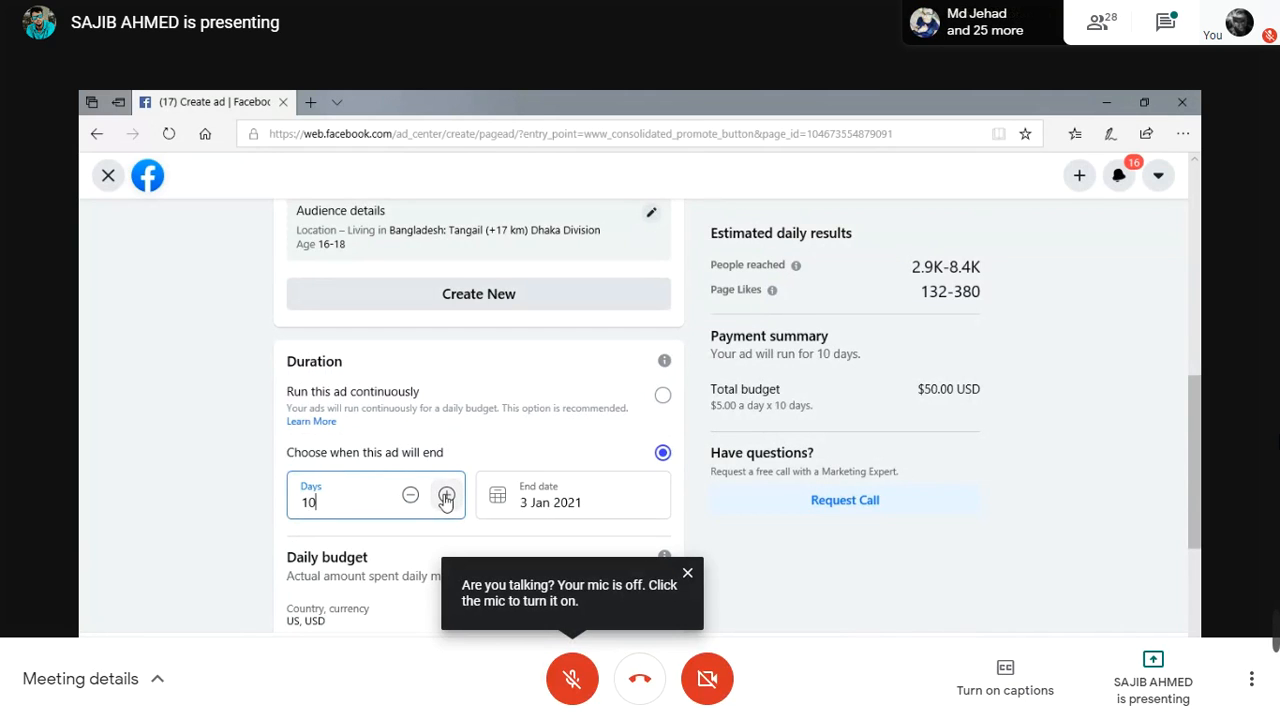
- Examine the ad's number of days together with its end date calendar, dismissing the meeting's microphone notice
double_click(318, 500)
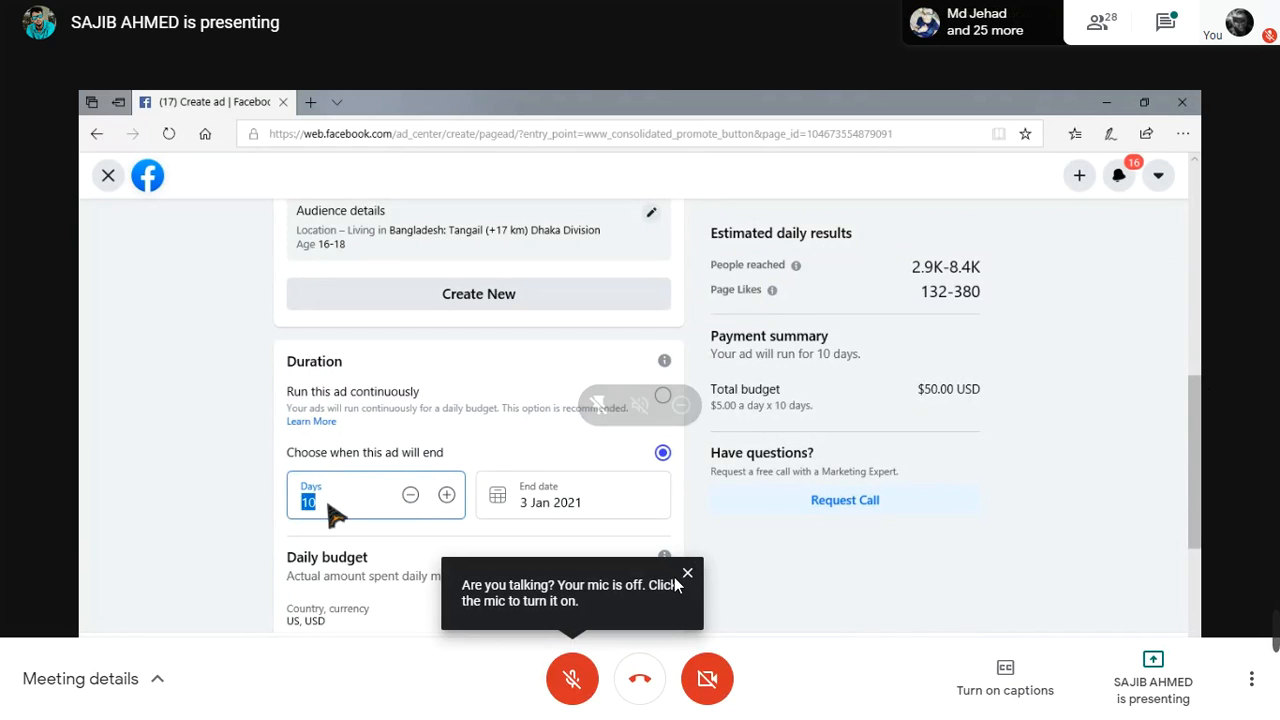
left_click(687, 573)
left_click(594, 505)
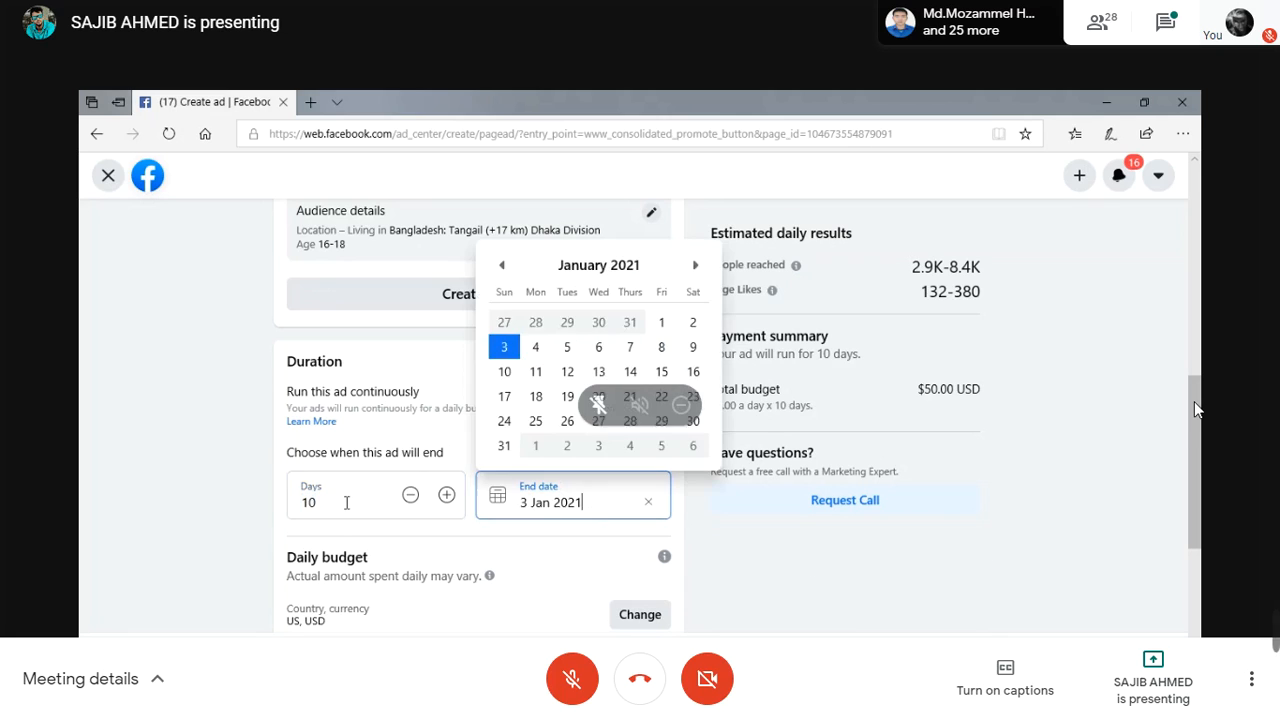
left_click(318, 503)
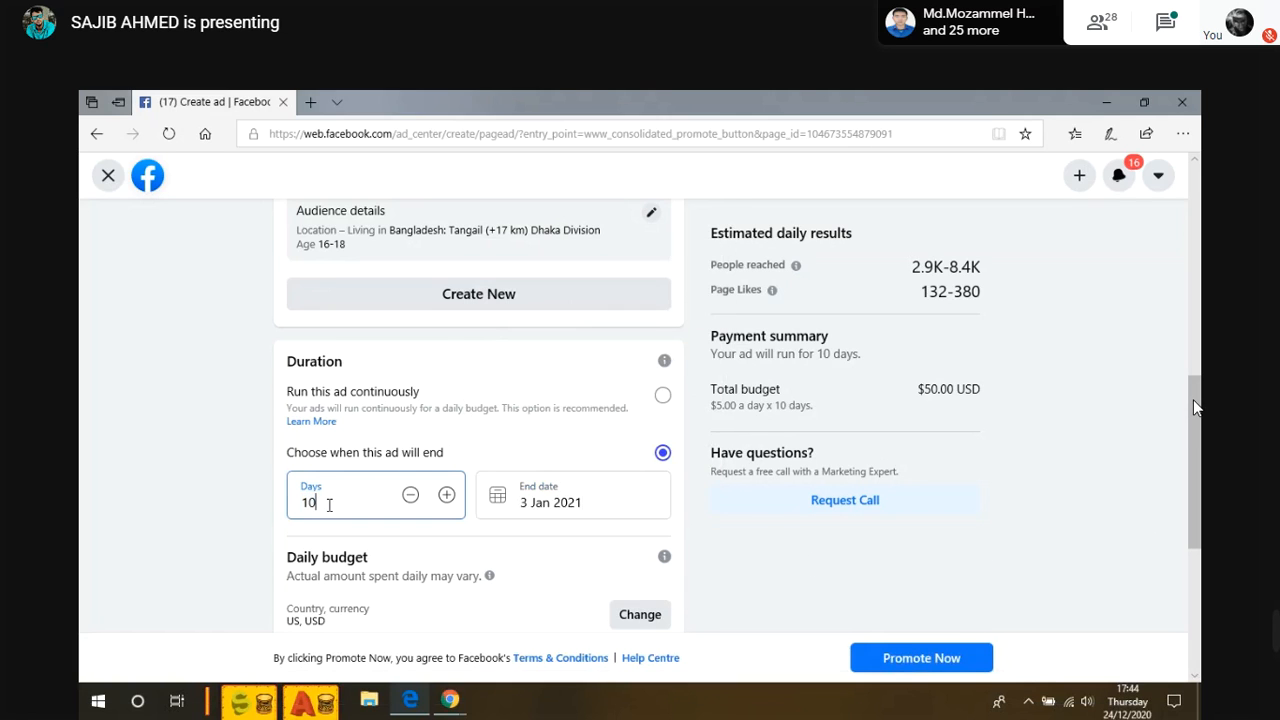
left_click(607, 504)
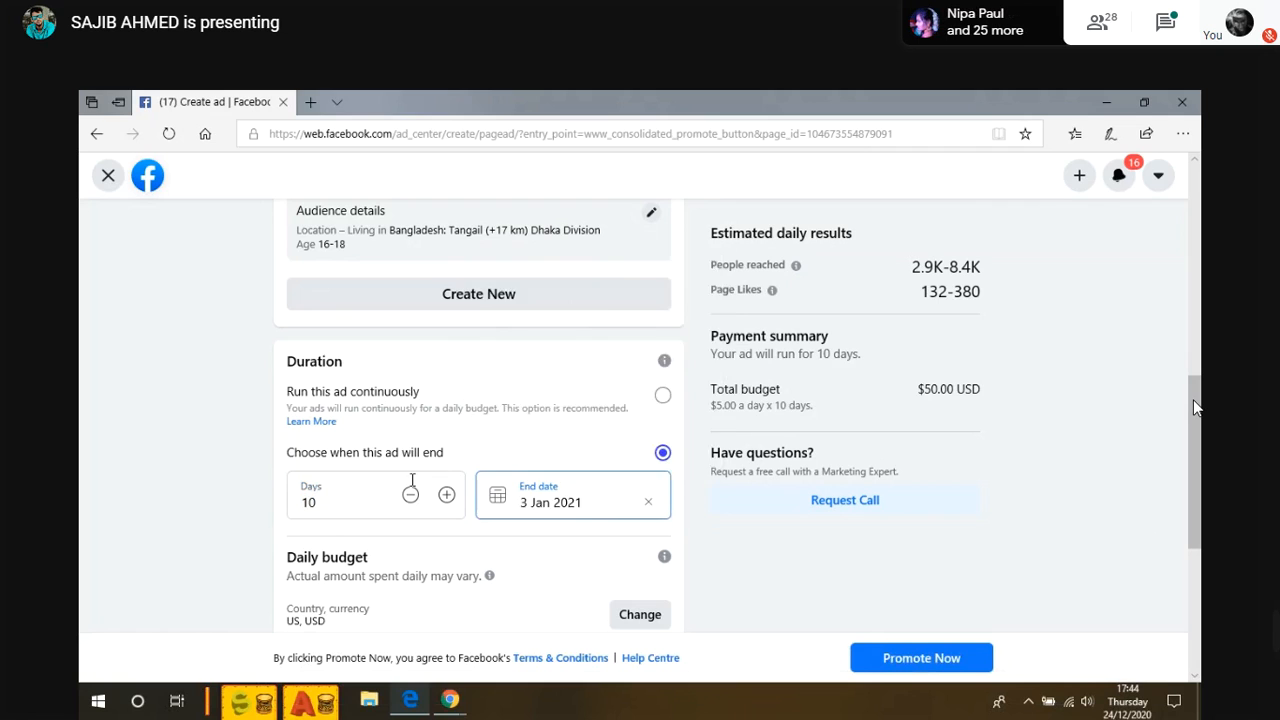
left_click(331, 495)
left_click(567, 496)
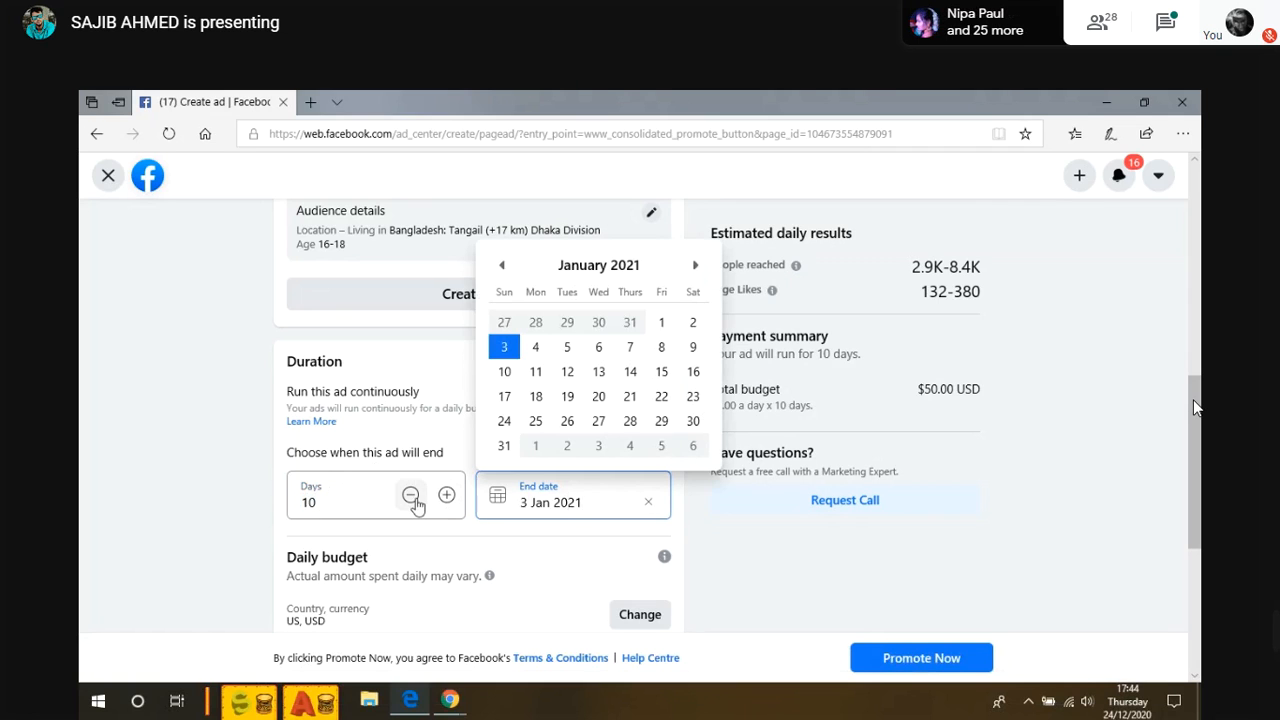
- Shorten the ad's duration to 7 days and check its end date in the calendar
left_click(412, 497)
left_click(412, 497)
left_click(412, 497)
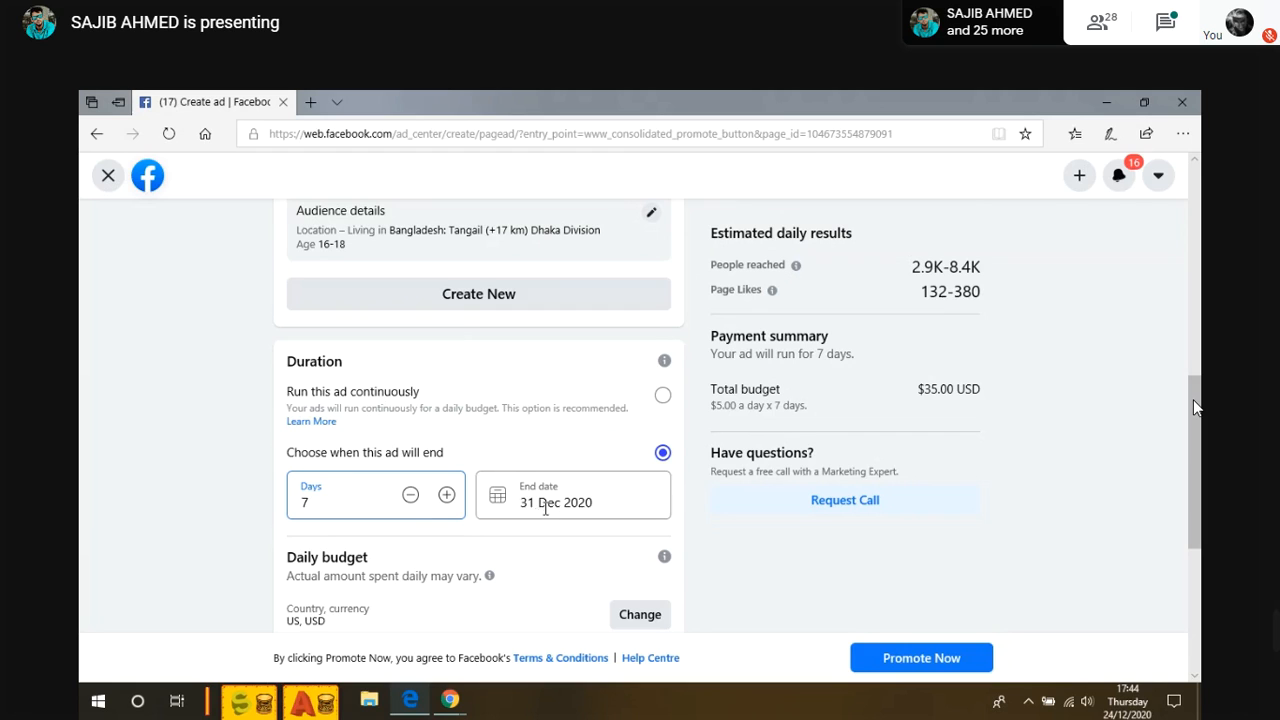
left_click(525, 503)
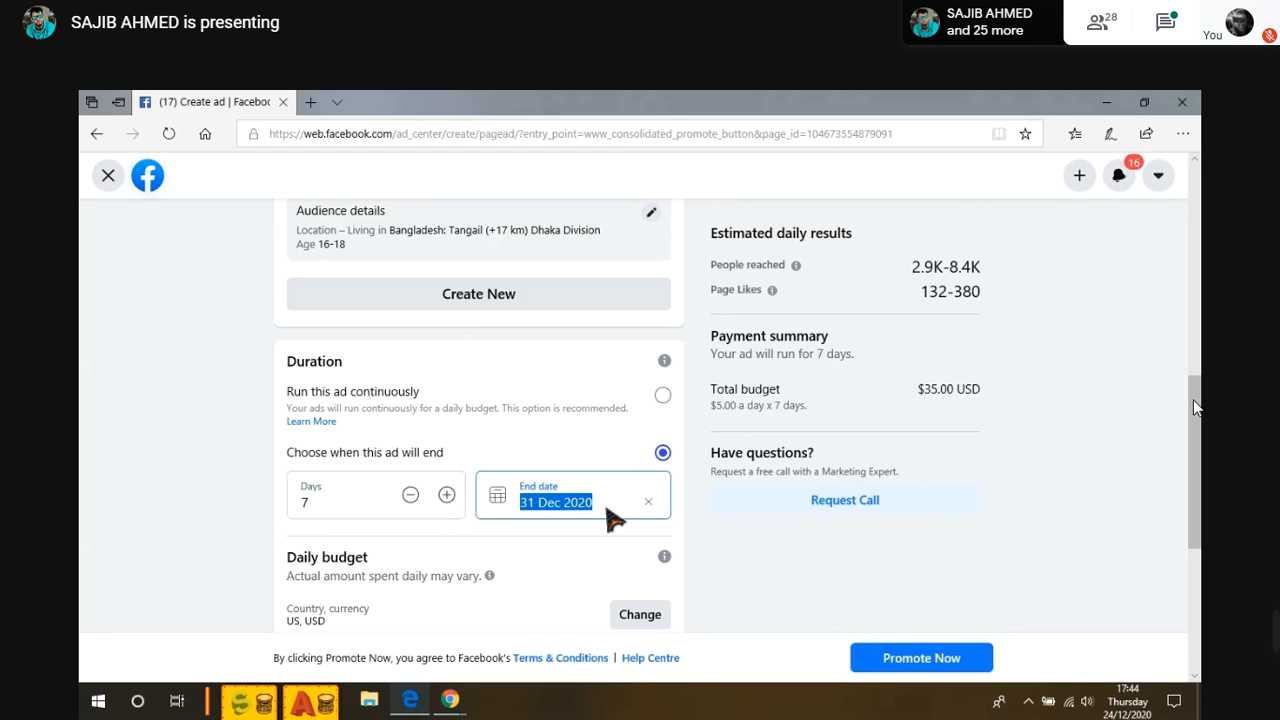
scroll(539, 456, "down", 1)
left_click(608, 428)
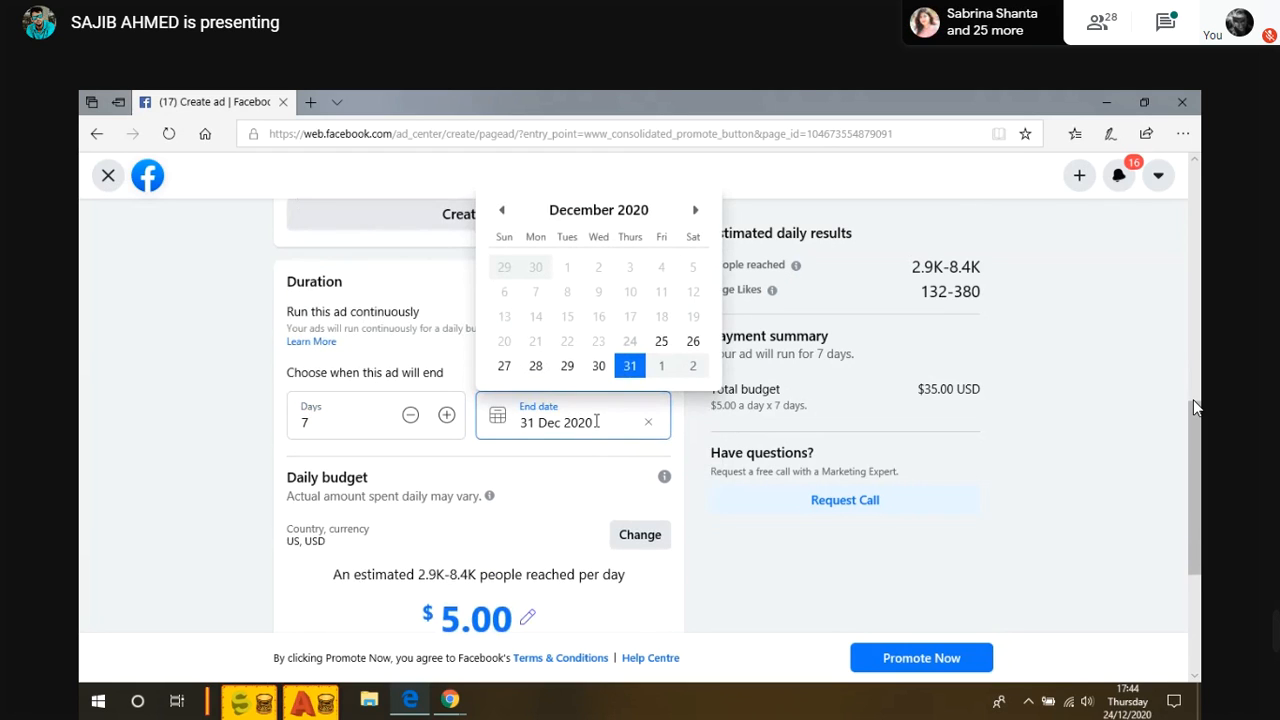
left_click(518, 453)
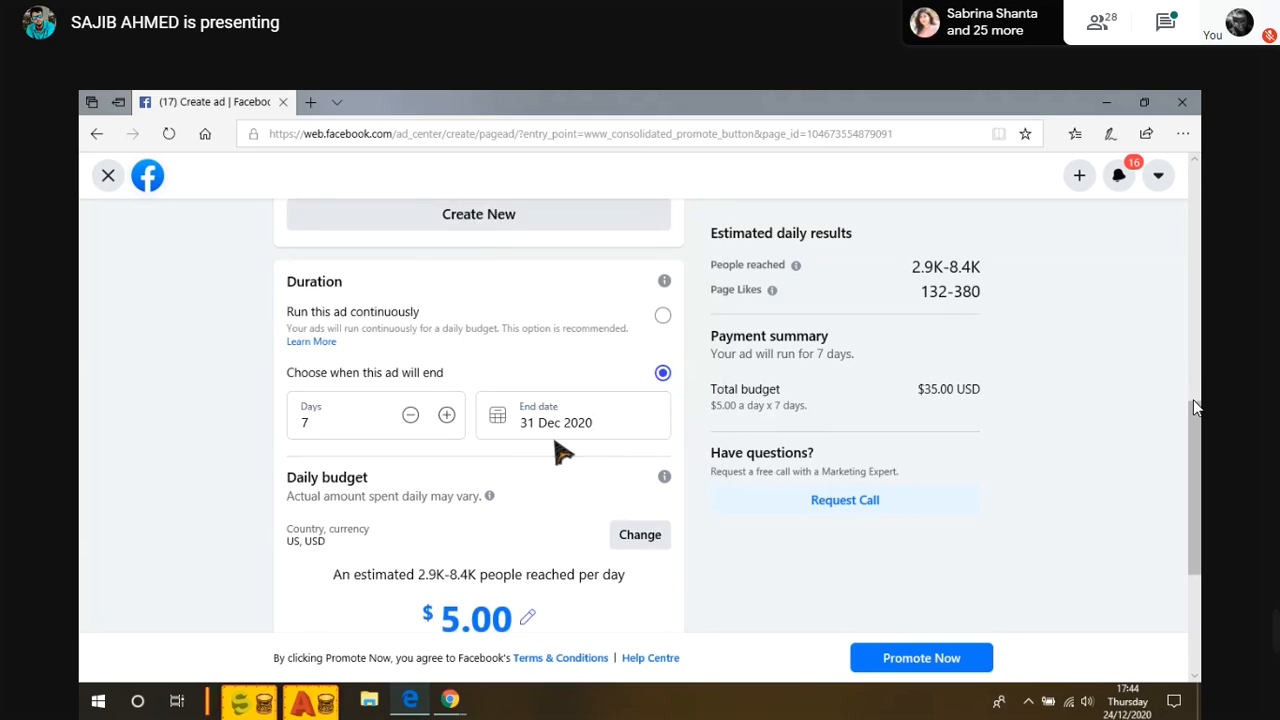
- Look over the daily budget section and highlight the ad's number of days
scroll(563, 420, "down", 2)
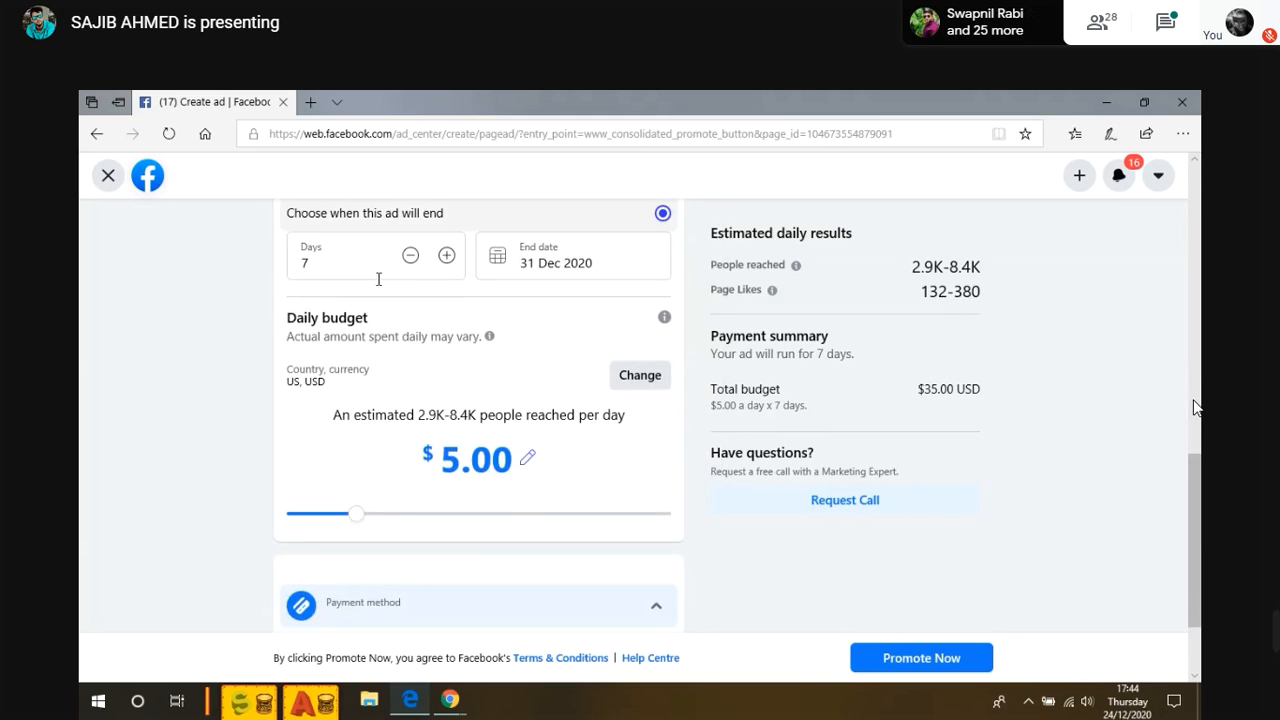
scroll(380, 277, "up", 1)
left_click(331, 343)
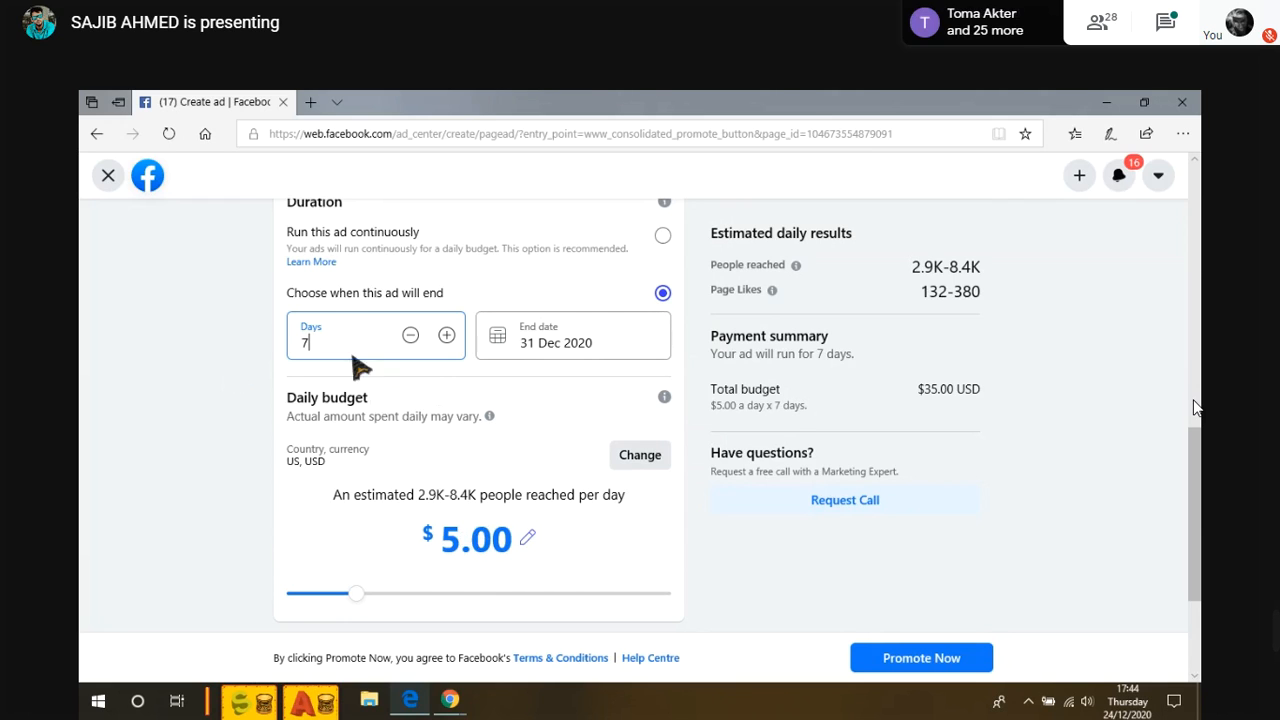
scroll(357, 313, "up", 1)
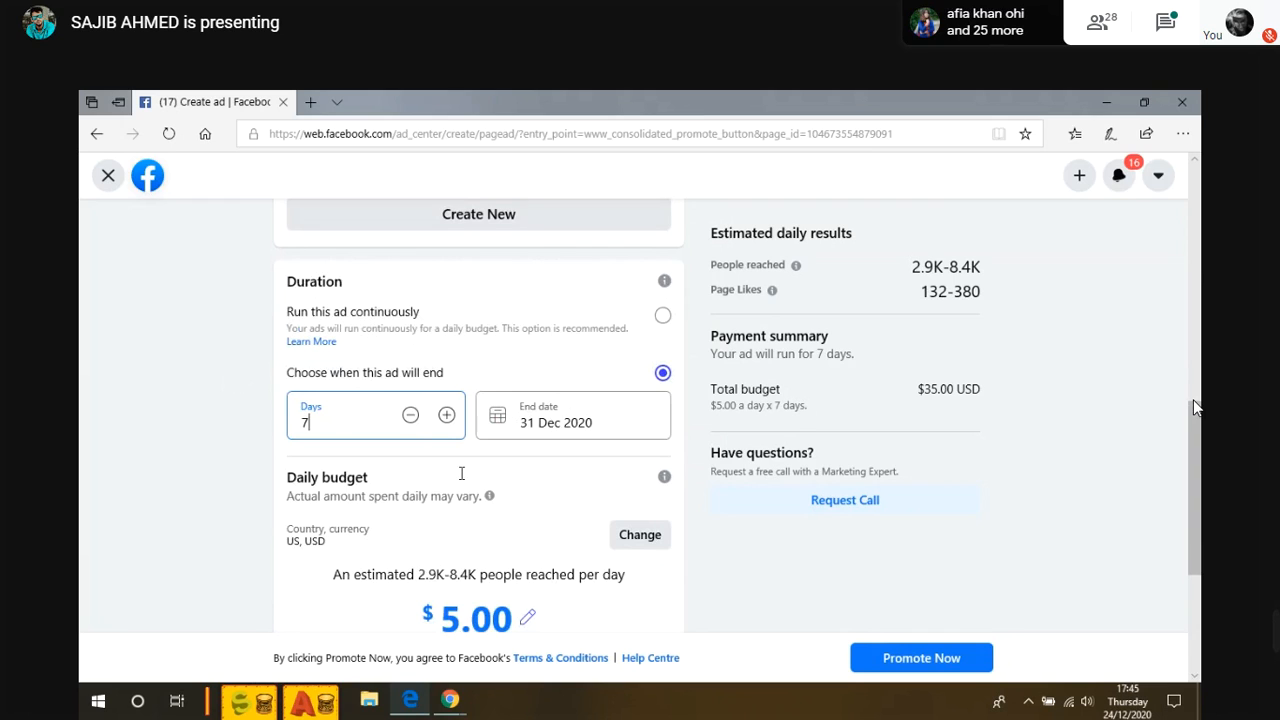
scroll(405, 530, "down", 1)
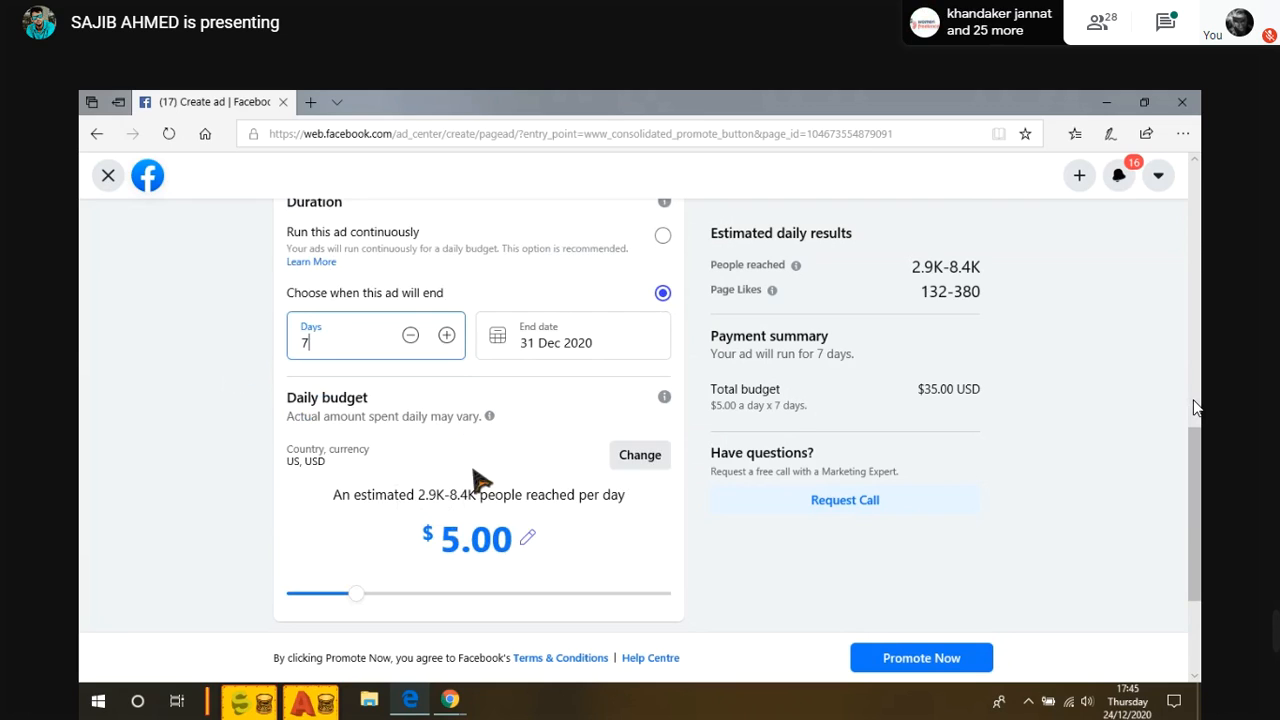
double_click(305, 343)
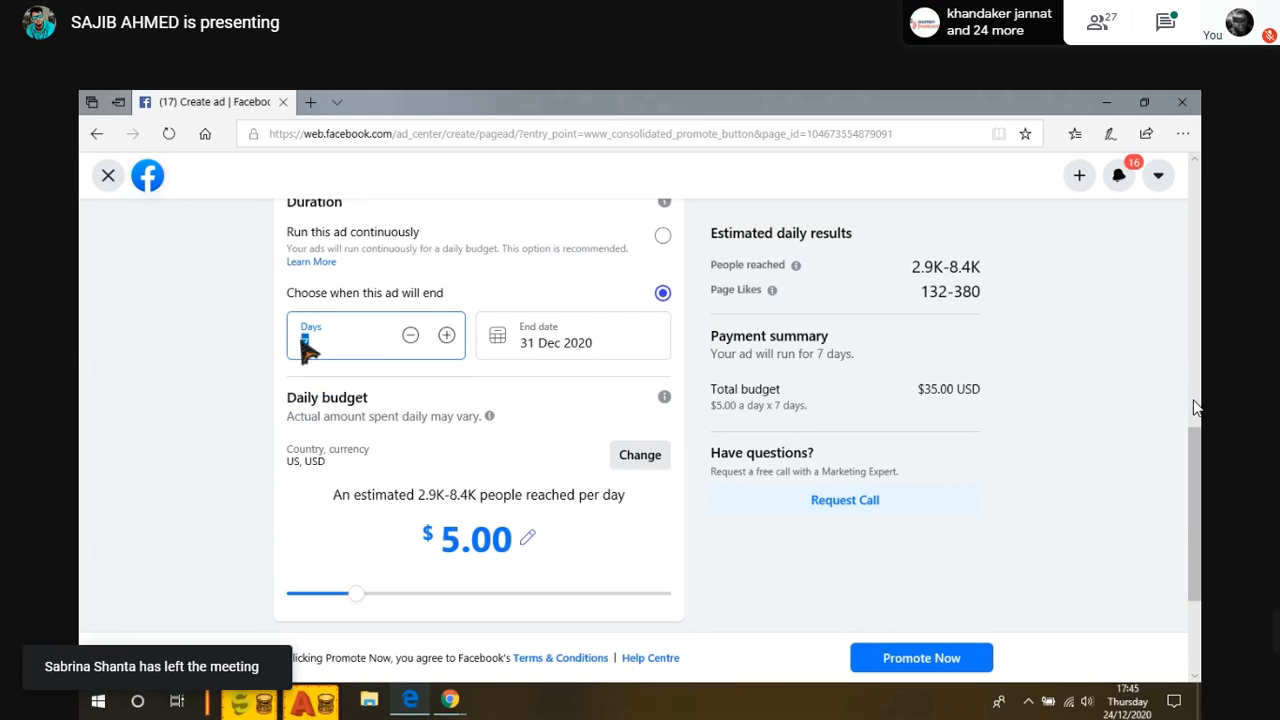
left_click_drag(320, 345, 306, 340)
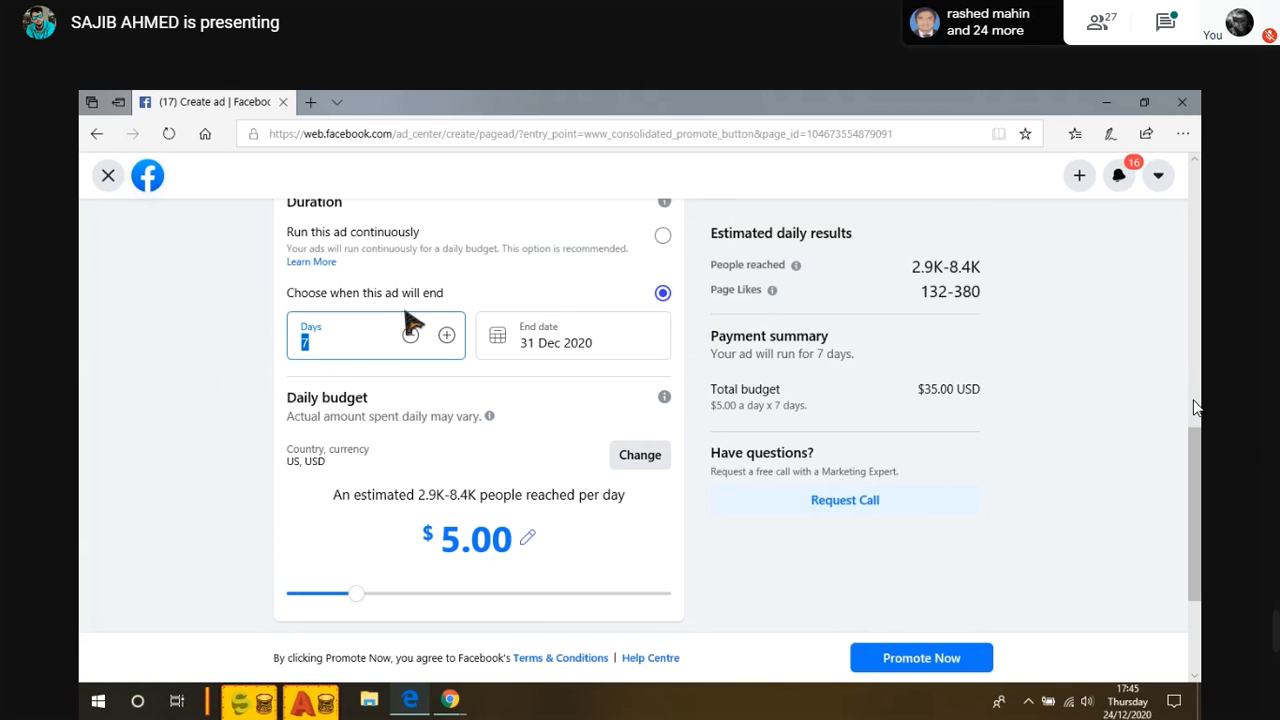
- Switch the ad to running continuously and back to a chosen end date
left_click(462, 272)
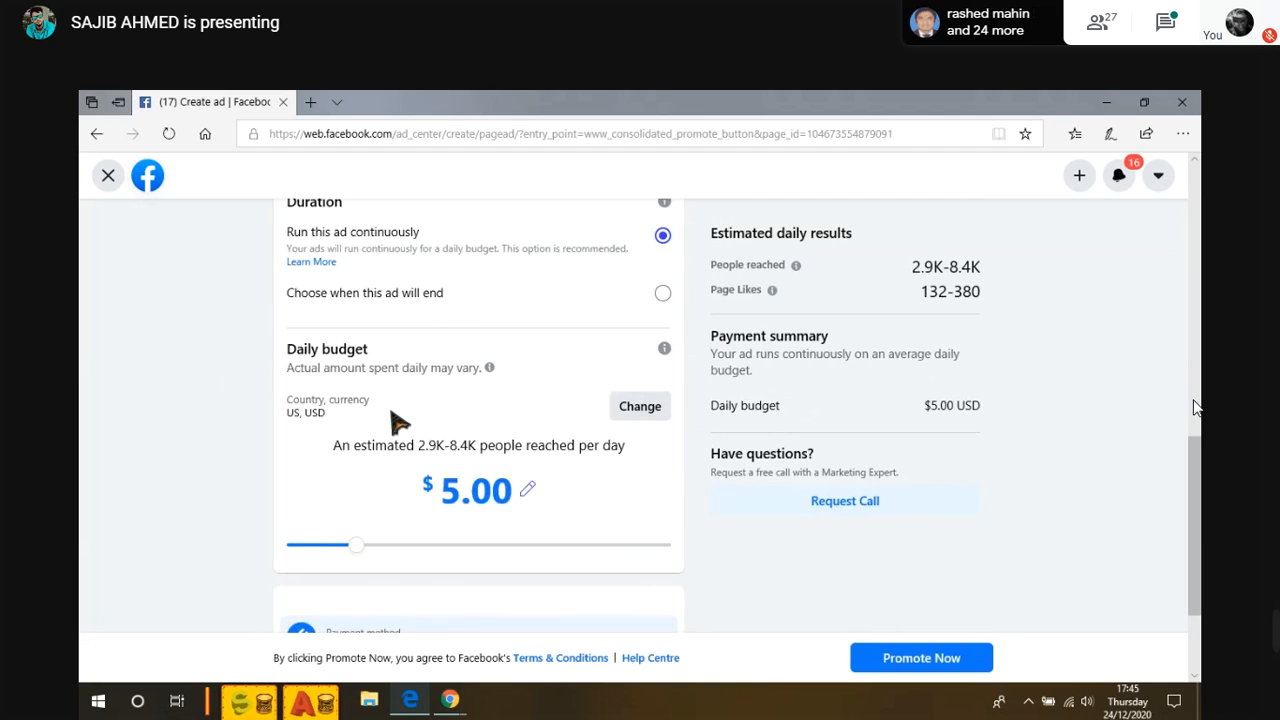
scroll(560, 340, "up", 2)
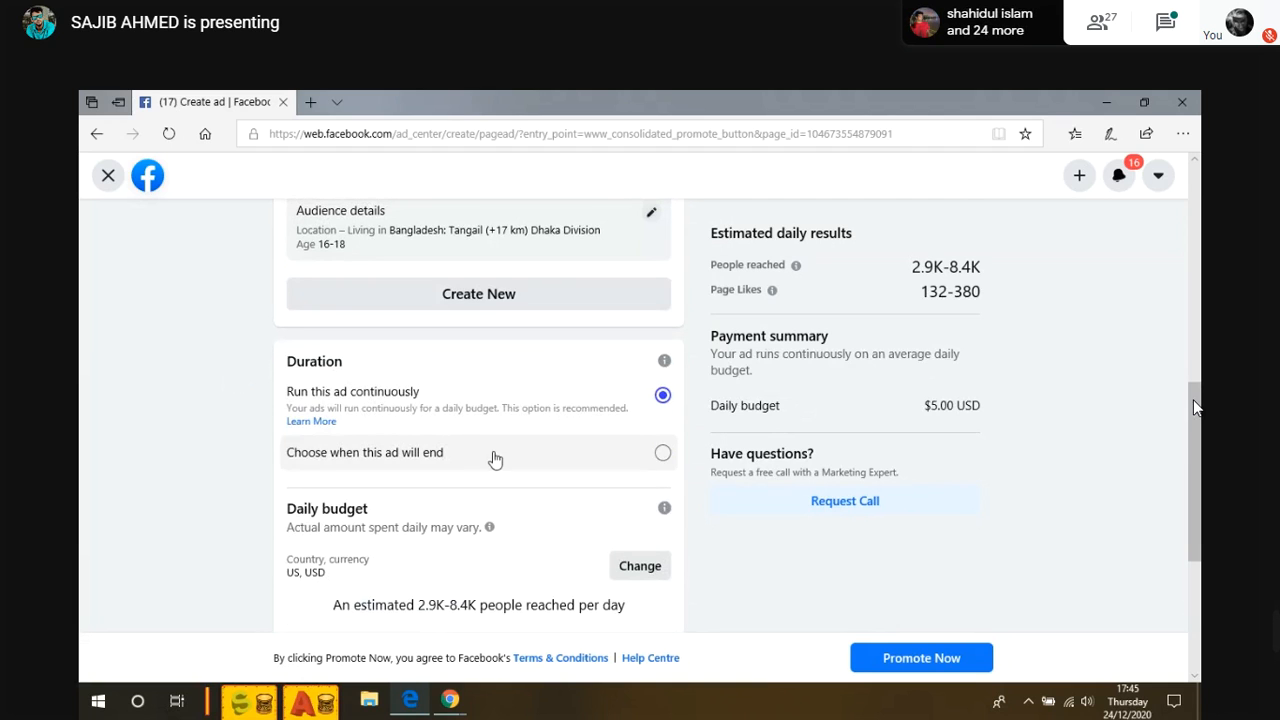
left_click(495, 458)
scroll(489, 462, "down", 1)
scroll(489, 462, "down", 2)
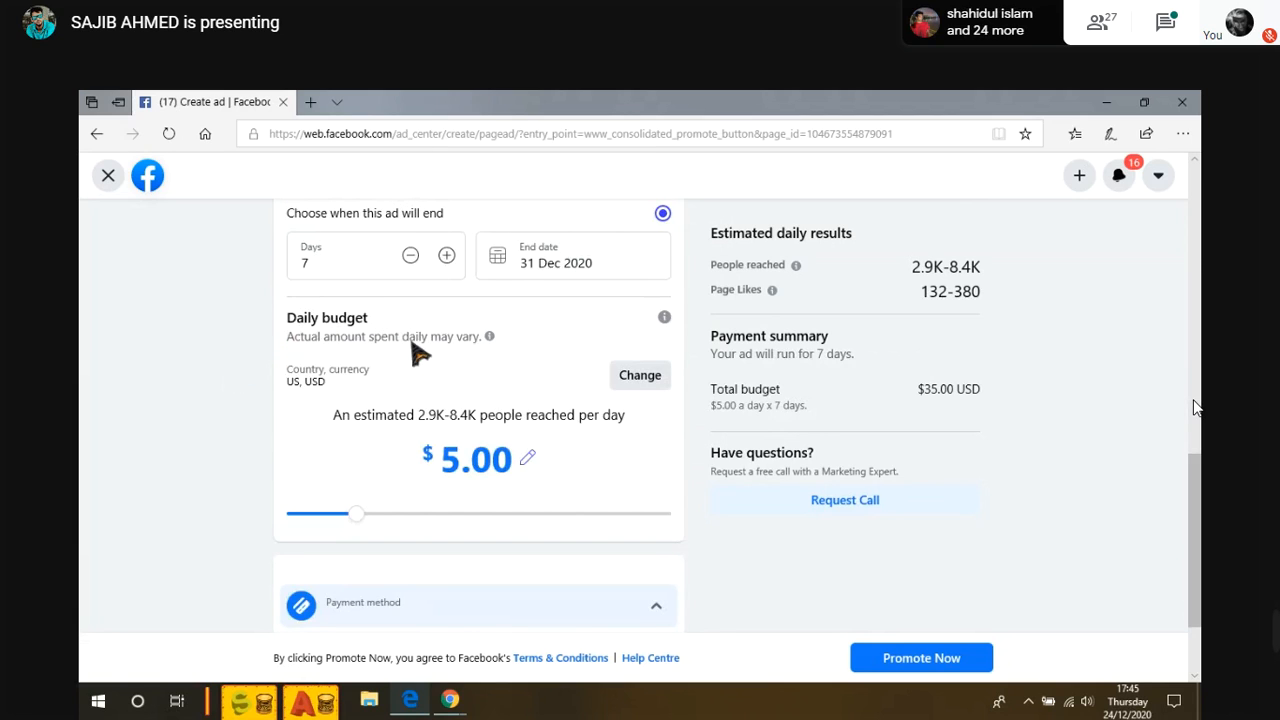
- Open and leave the daily budget amount, and highlight both ends of the estimated daily reach range
left_click(446, 459)
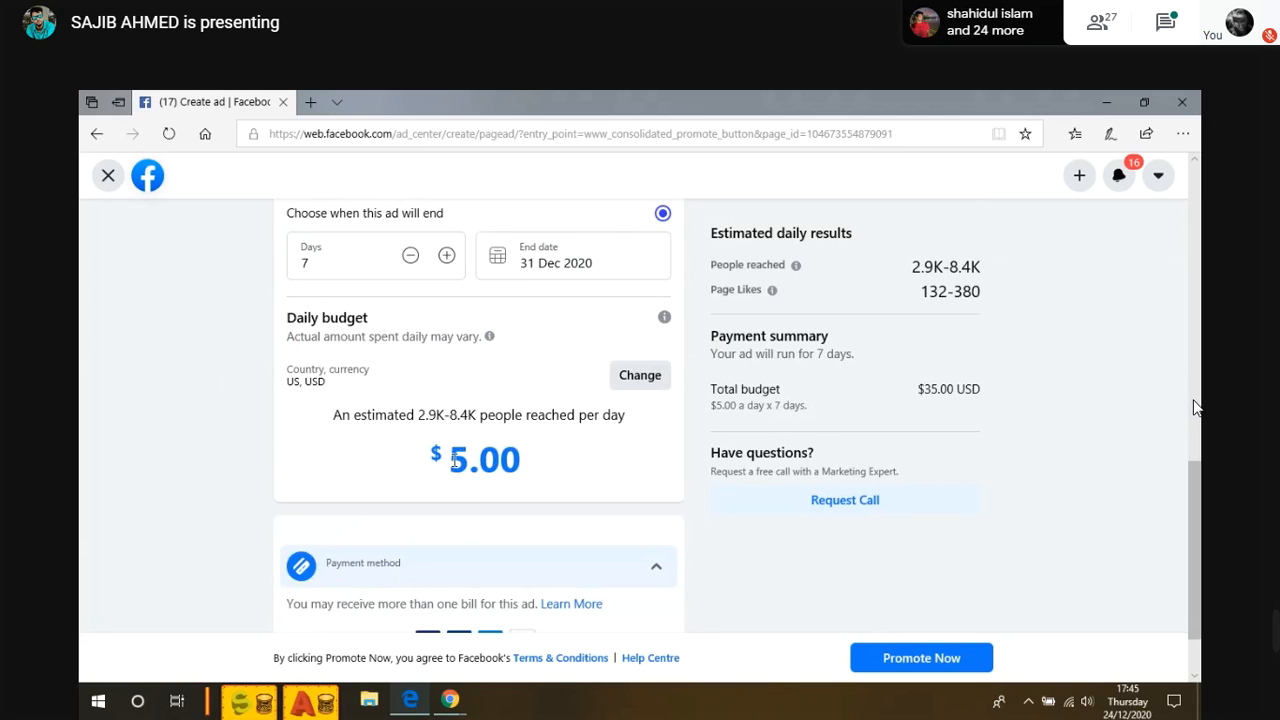
left_click(320, 478)
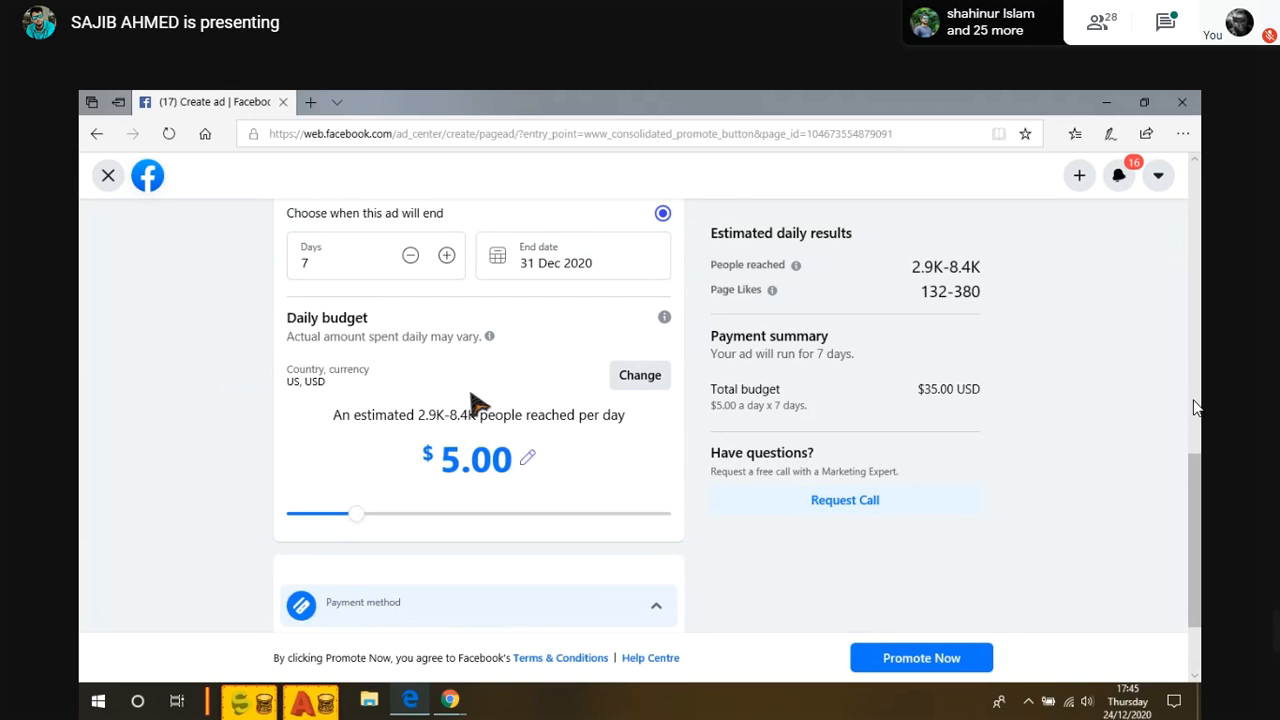
left_click_drag(419, 414, 444, 414)
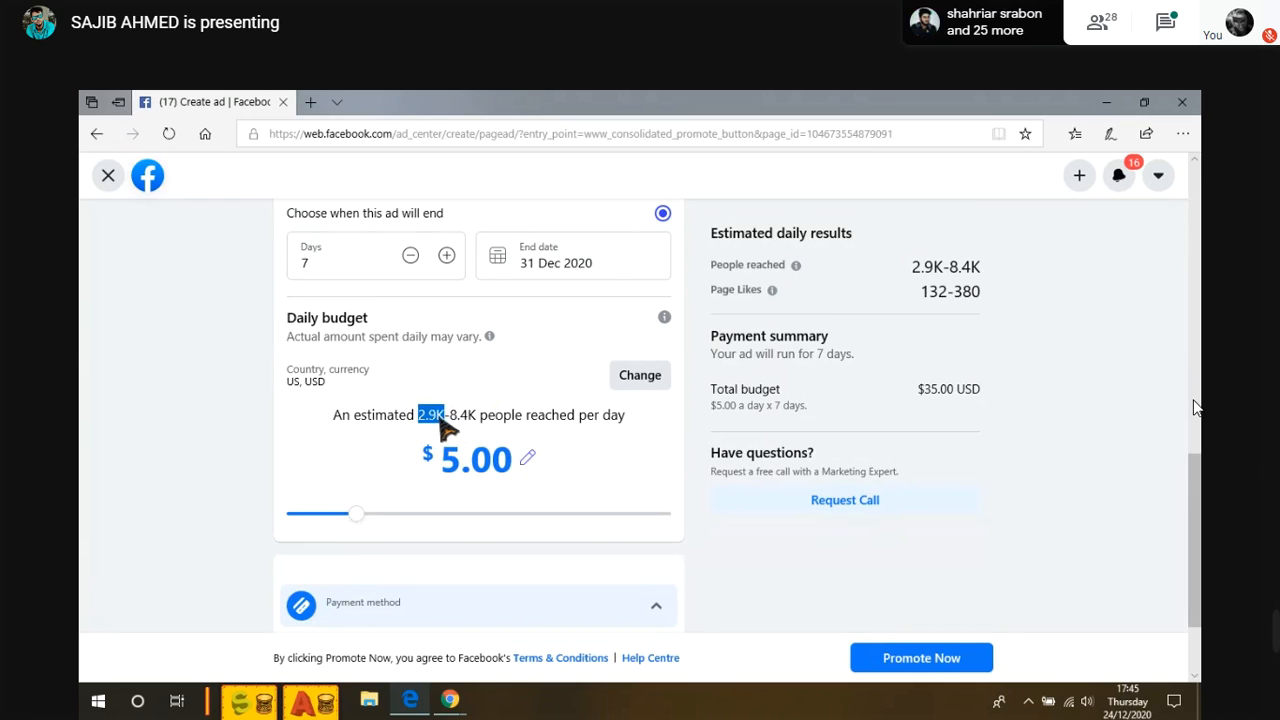
left_click(400, 430)
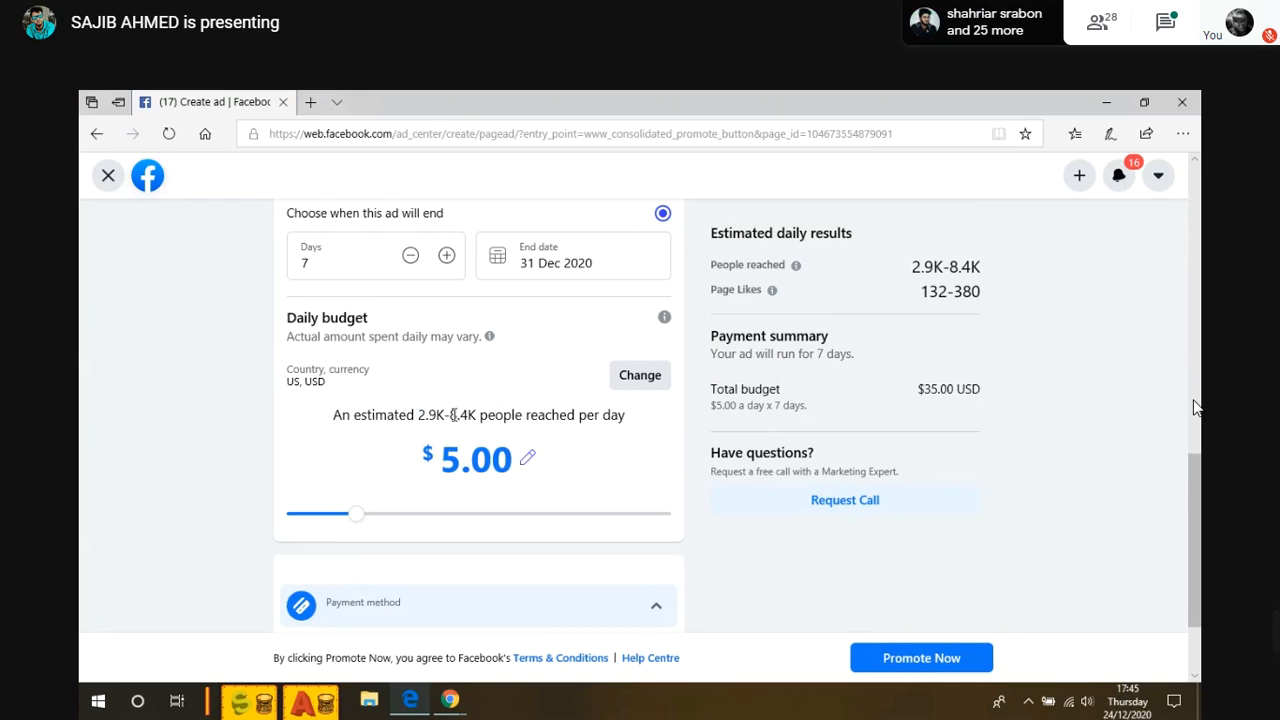
left_click_drag(451, 414, 469, 415)
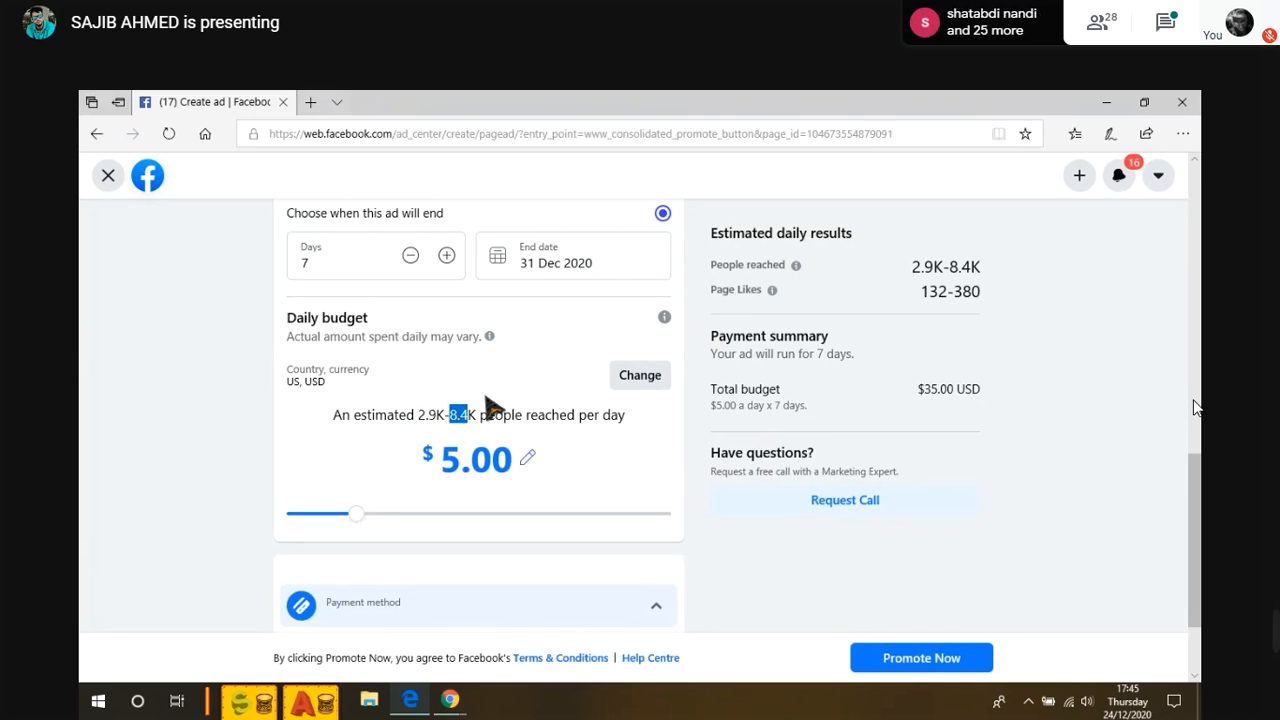
left_click(466, 430)
left_click_drag(419, 413, 469, 414)
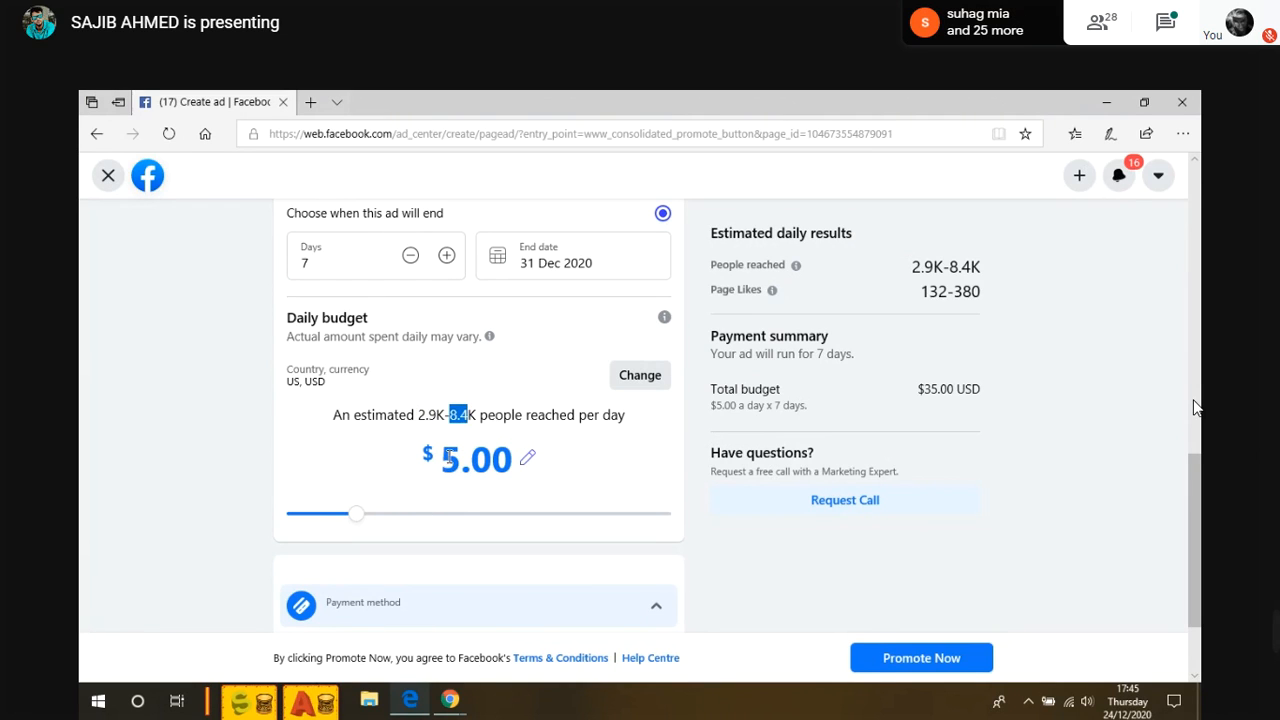
- Set the daily budget to $15.00 and highlight the estimated number of people reached per day
left_click(527, 458)
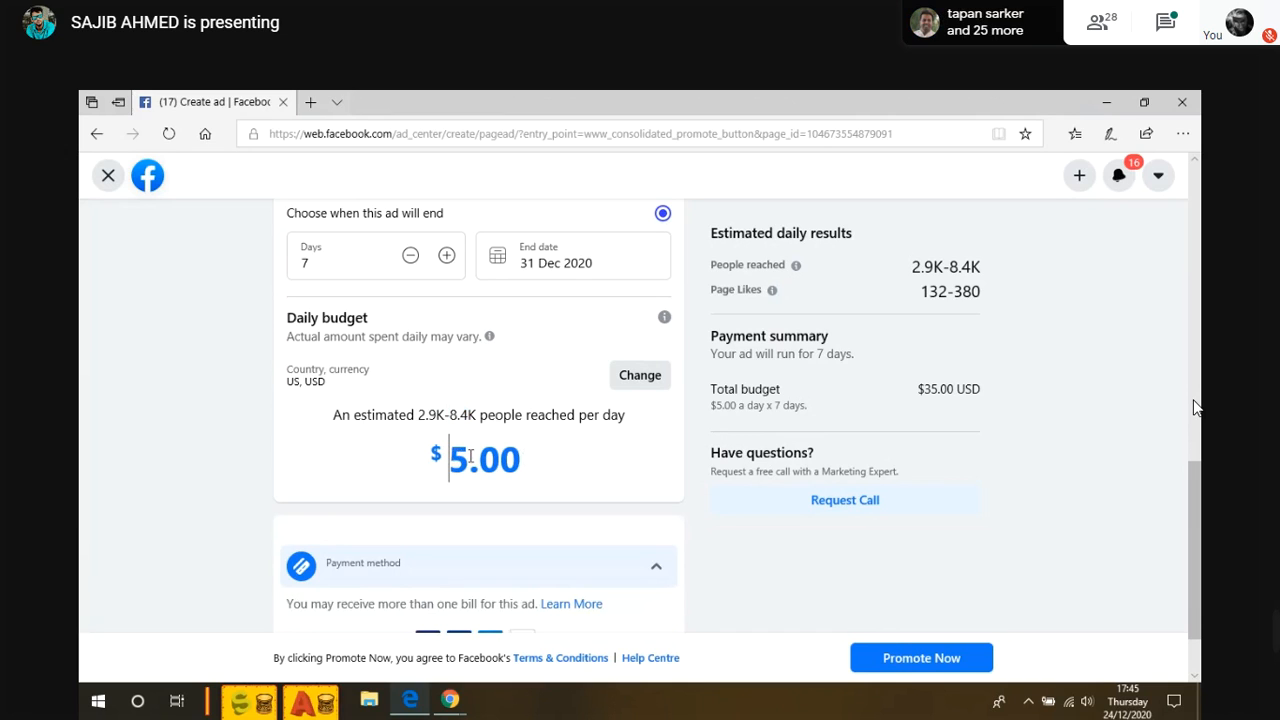
type("1")
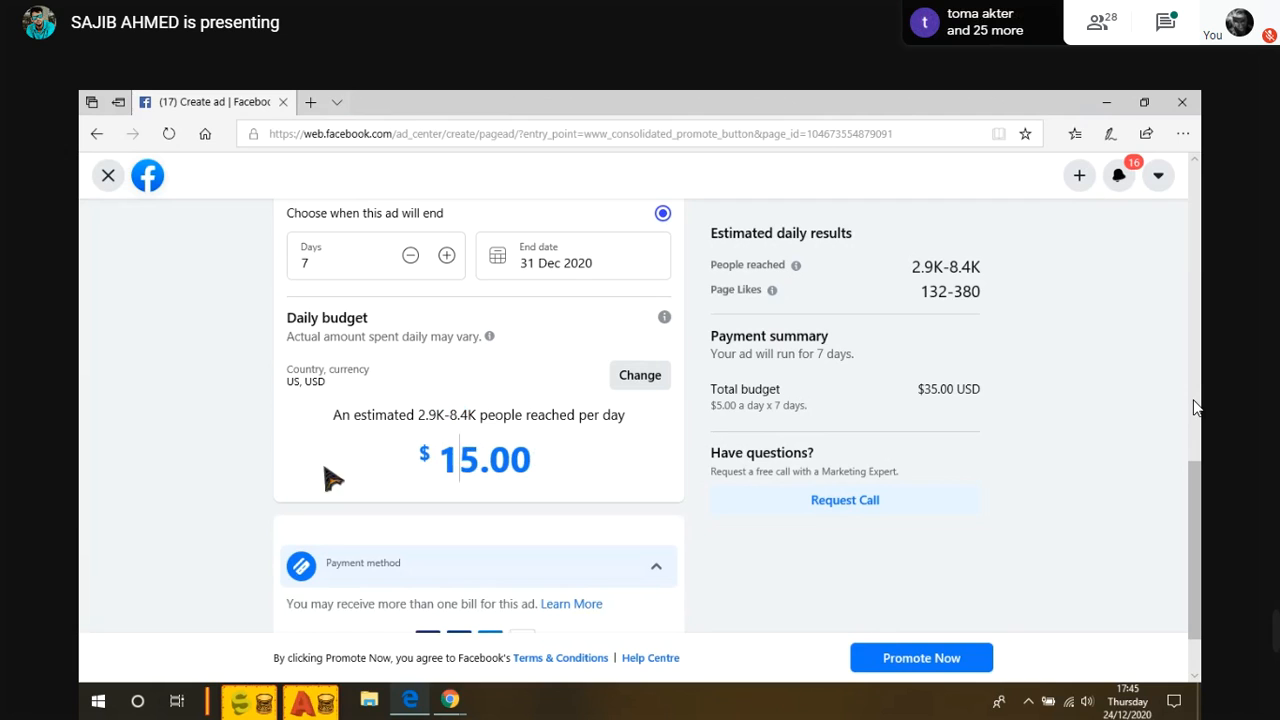
left_click(566, 483)
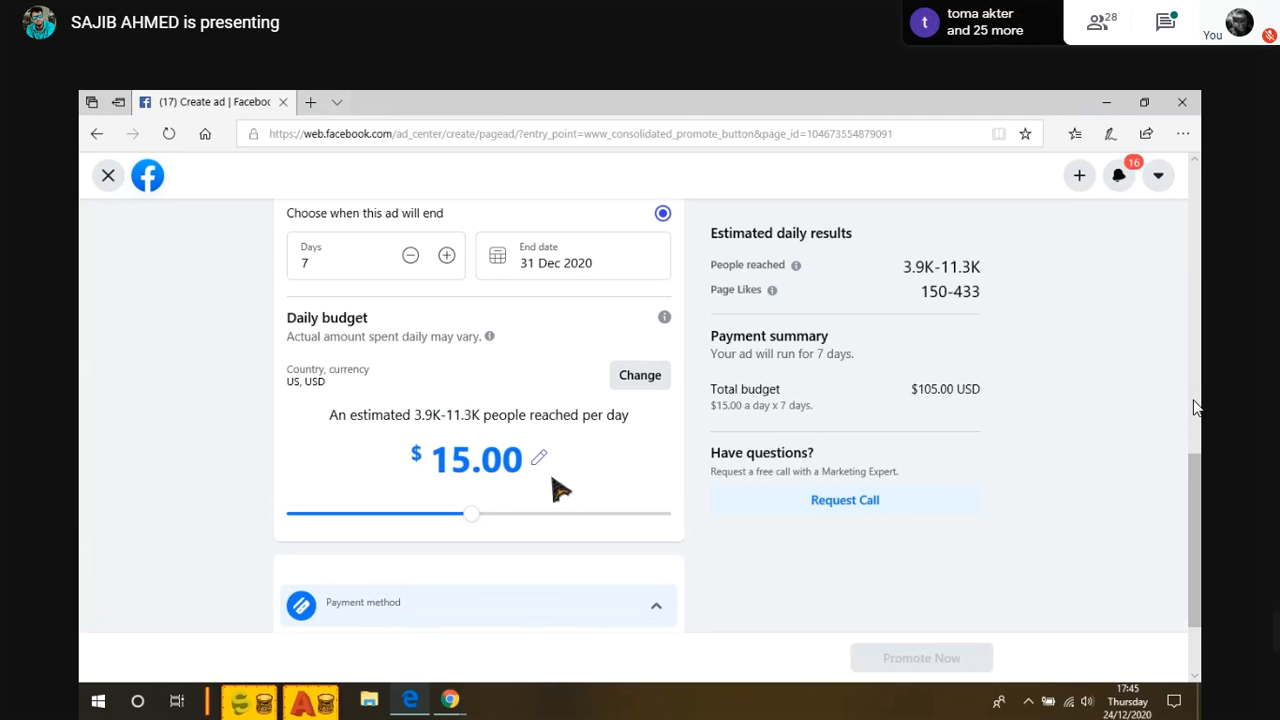
left_click_drag(414, 415, 451, 415)
left_click_drag(447, 414, 480, 414)
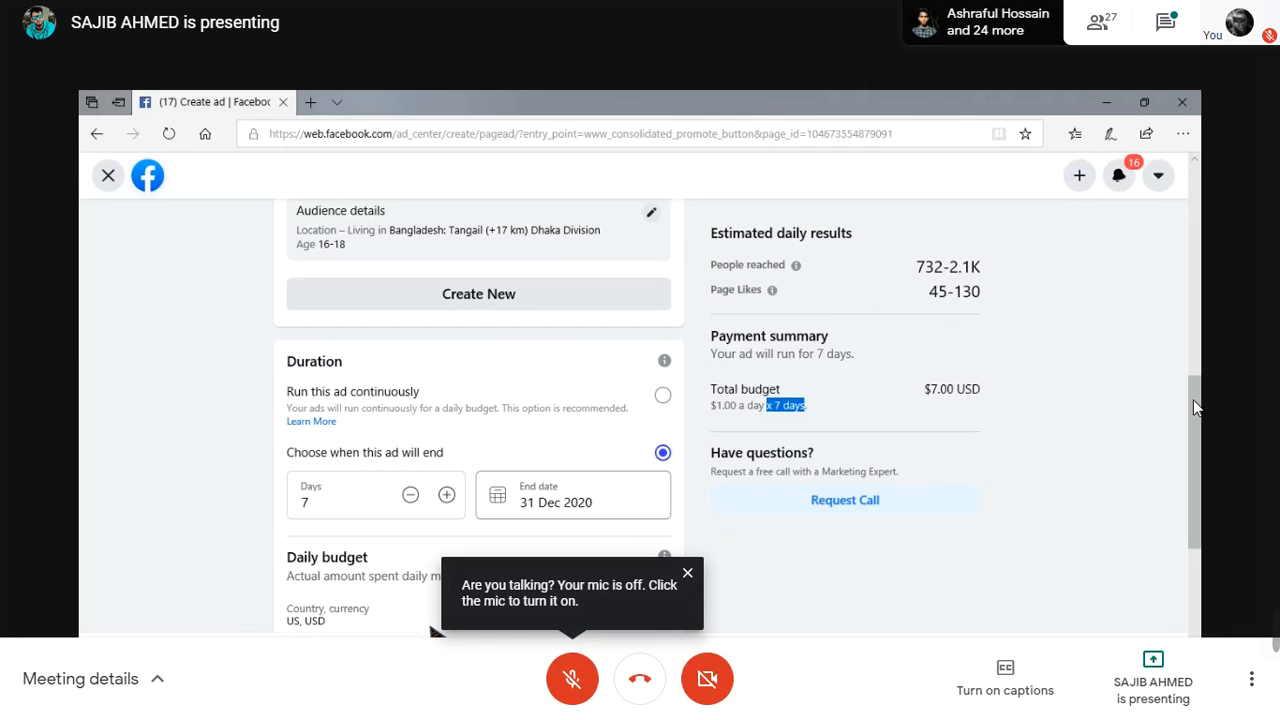
- Dismiss the meeting's microphone notice, and briefly leave and restore the meeting's full-screen view
right_click(1193, 425)
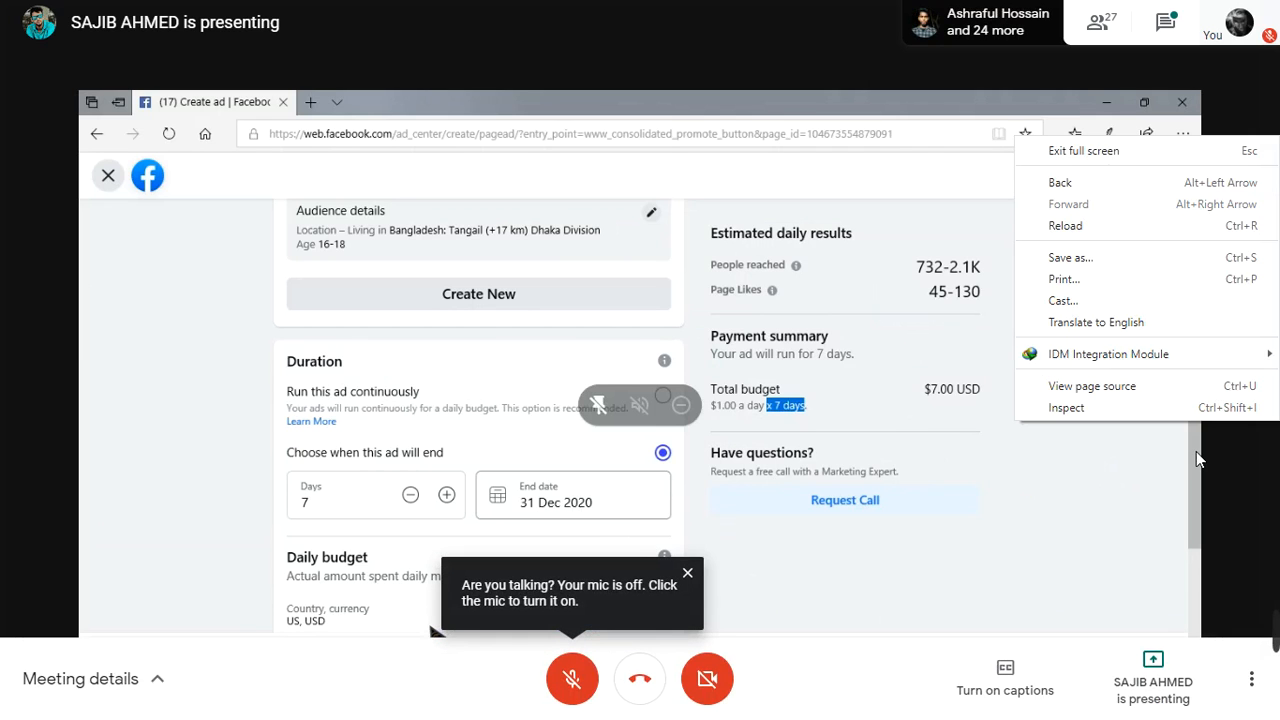
left_click(1200, 459)
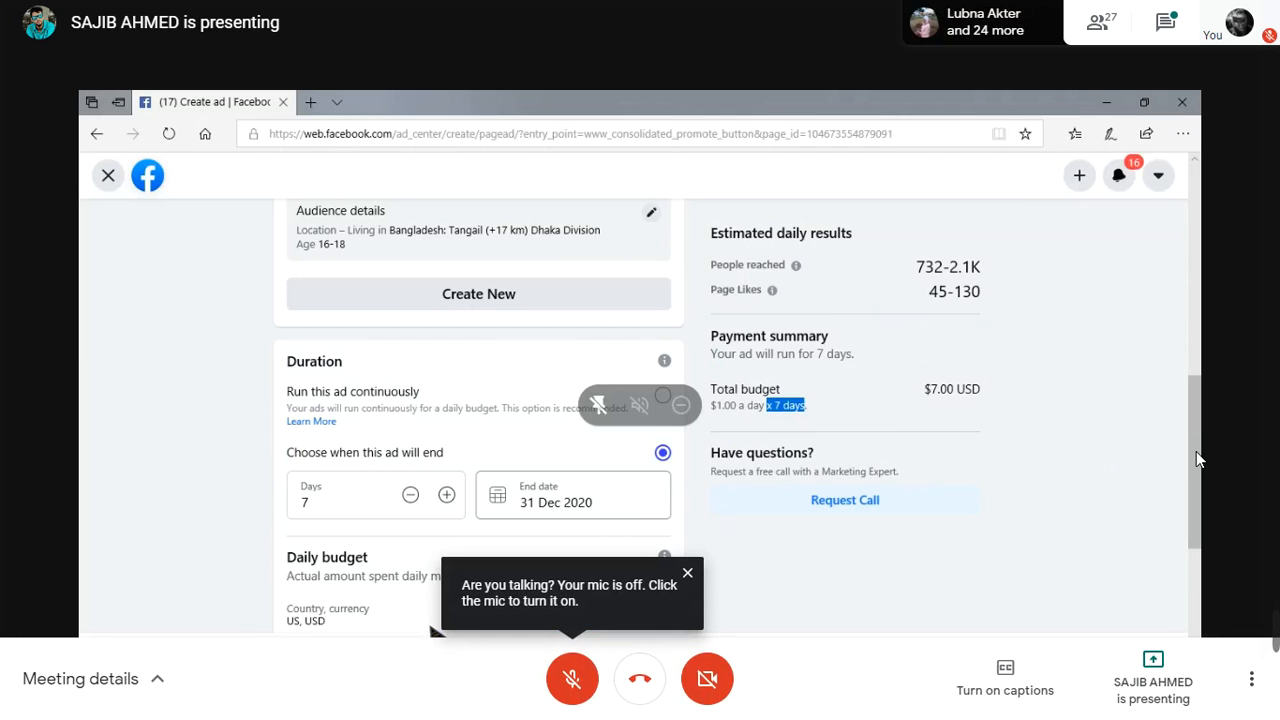
left_click(688, 574)
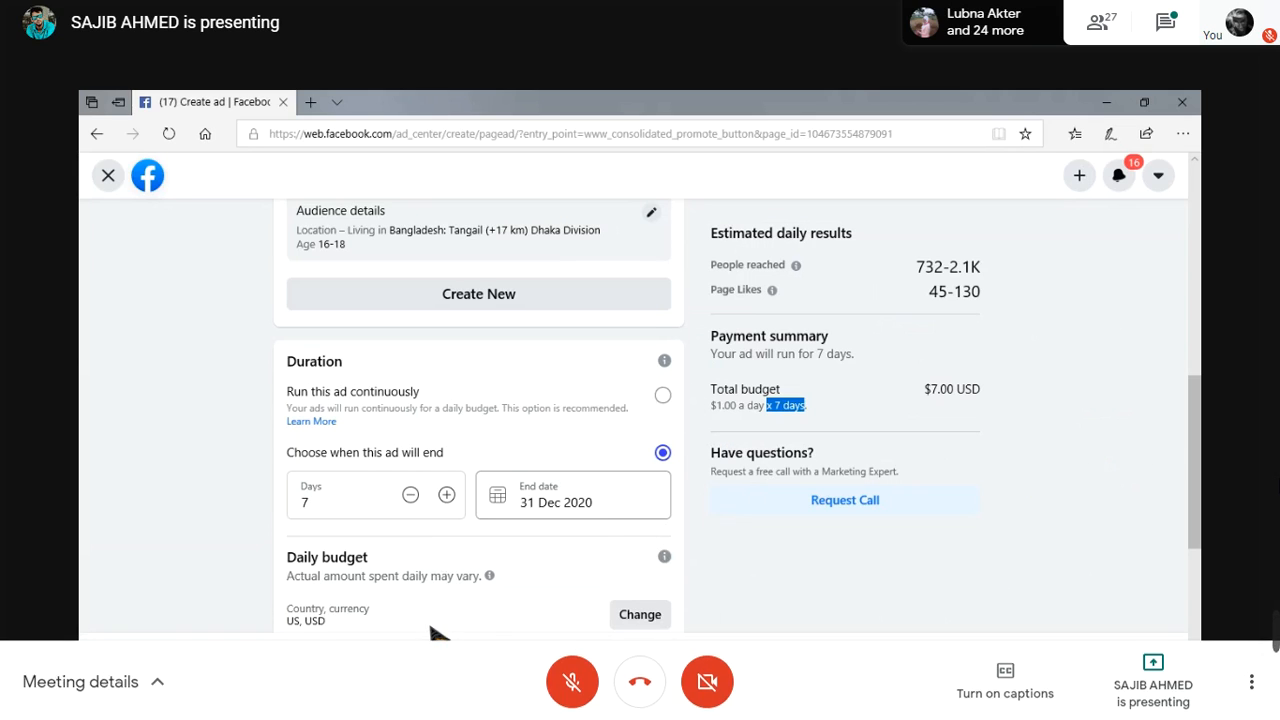
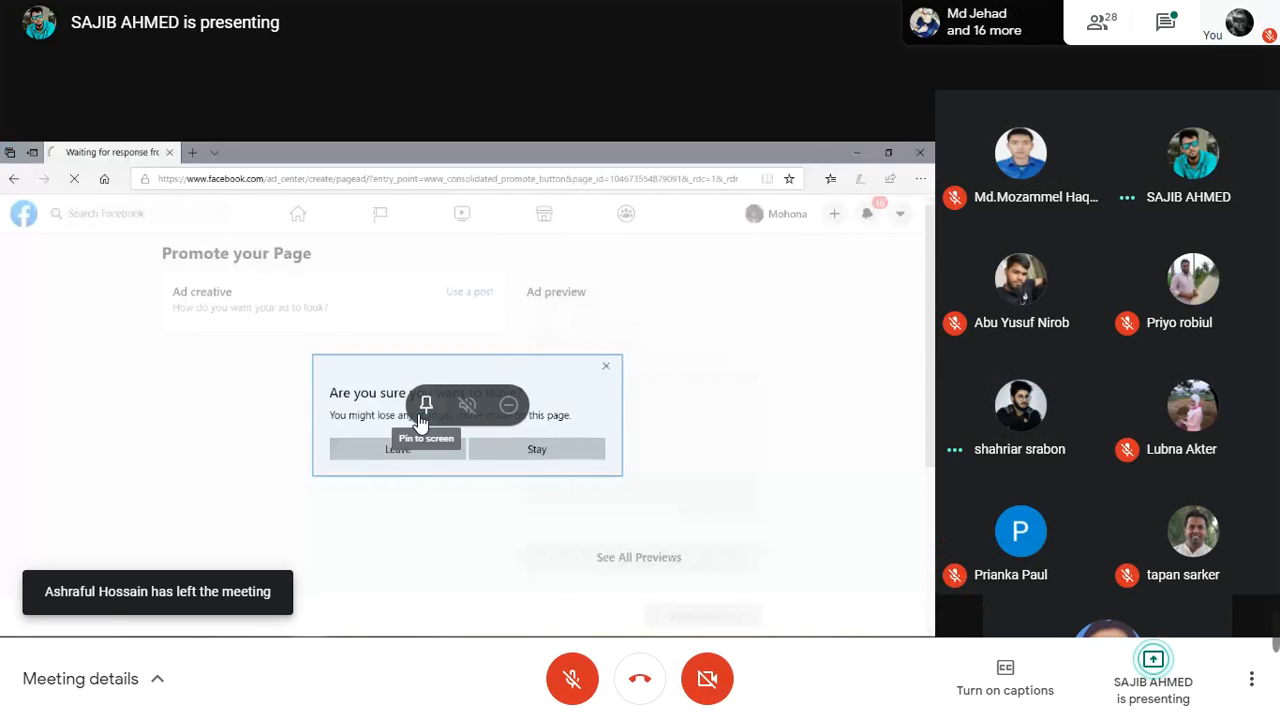
key("F11")
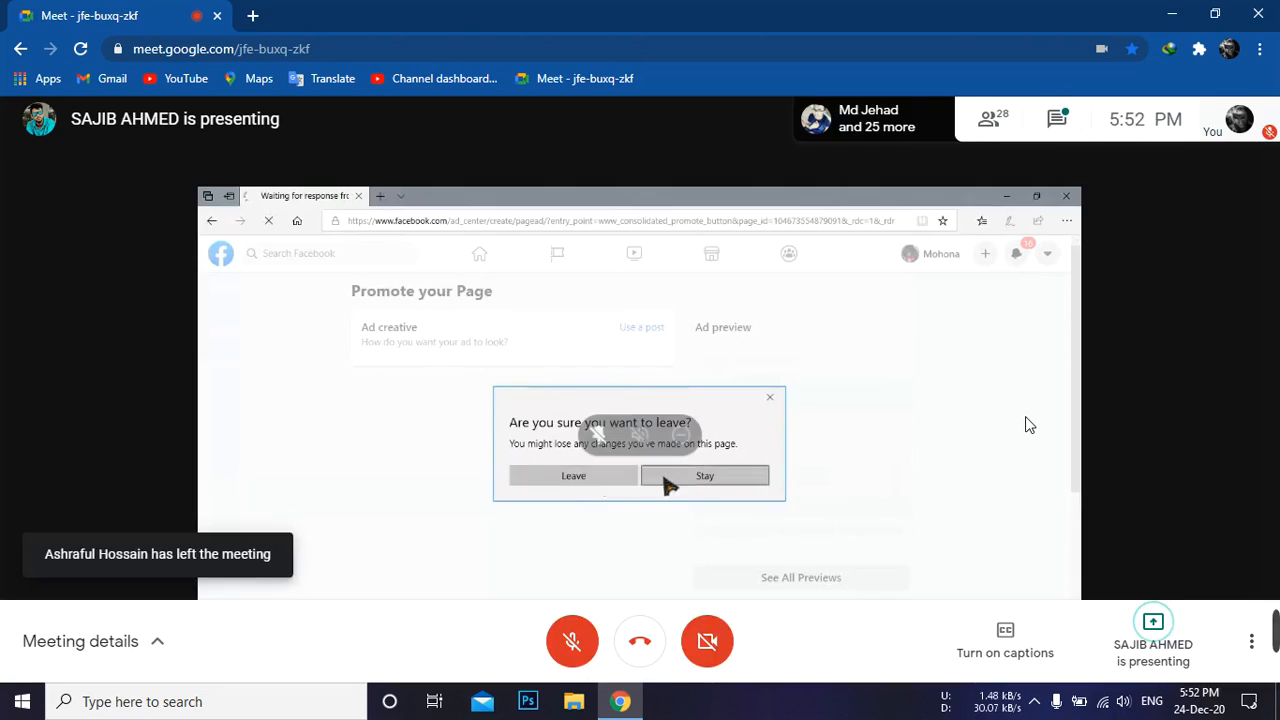
key("F11")
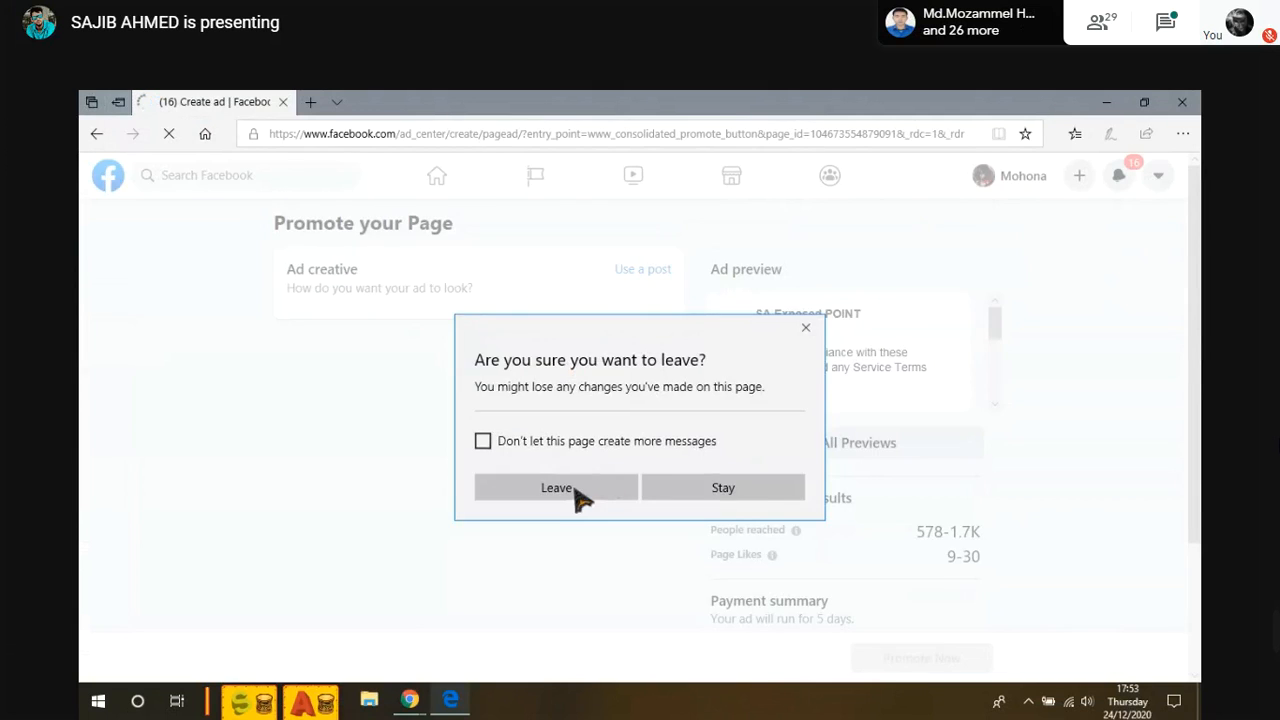
- Confirm leaving the ad creation page so that it reloads
left_click(574, 491)
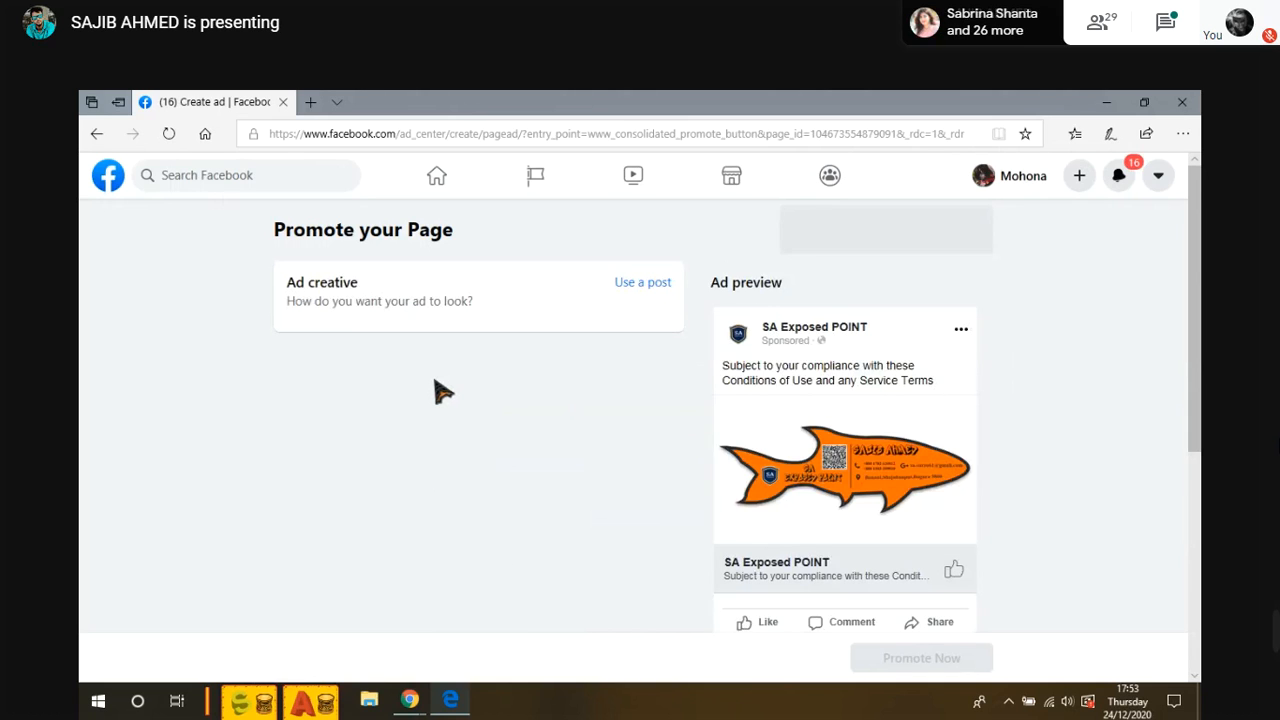
- Set the ad's daily budget to $1.00
scroll(436, 384, "down", 1)
scroll(437, 385, "down", 5)
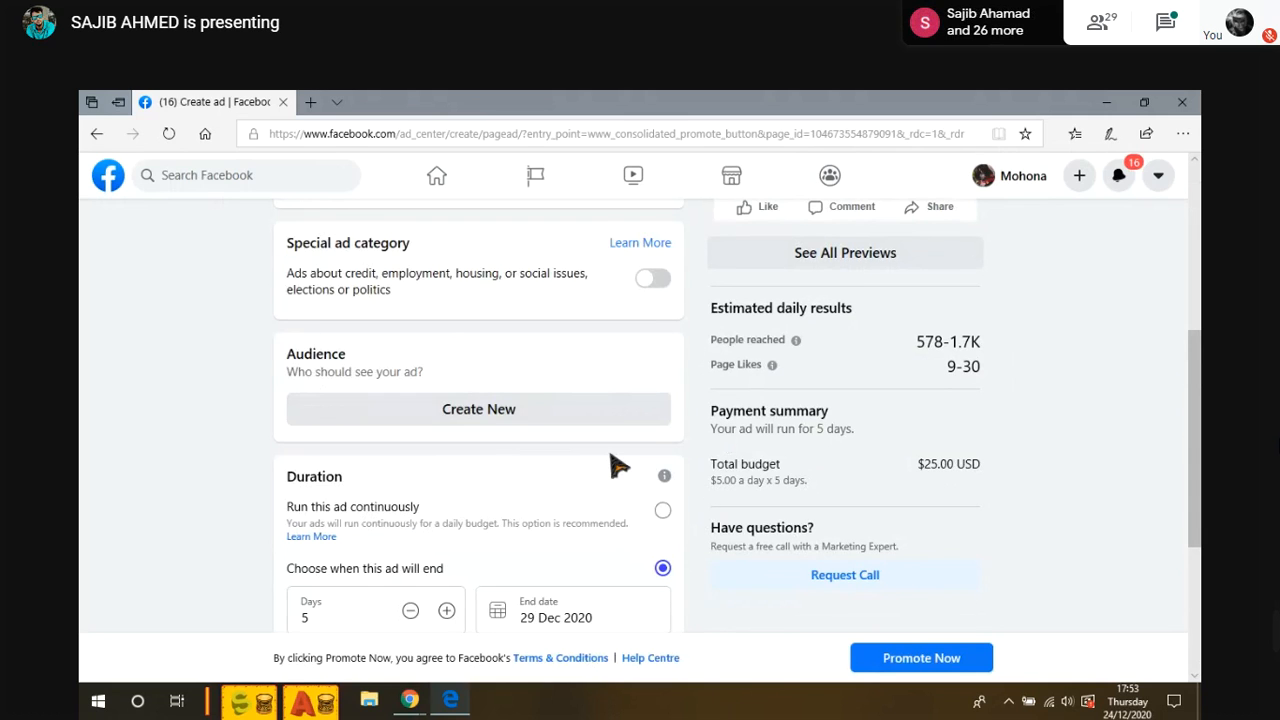
scroll(617, 465, "down", 3)
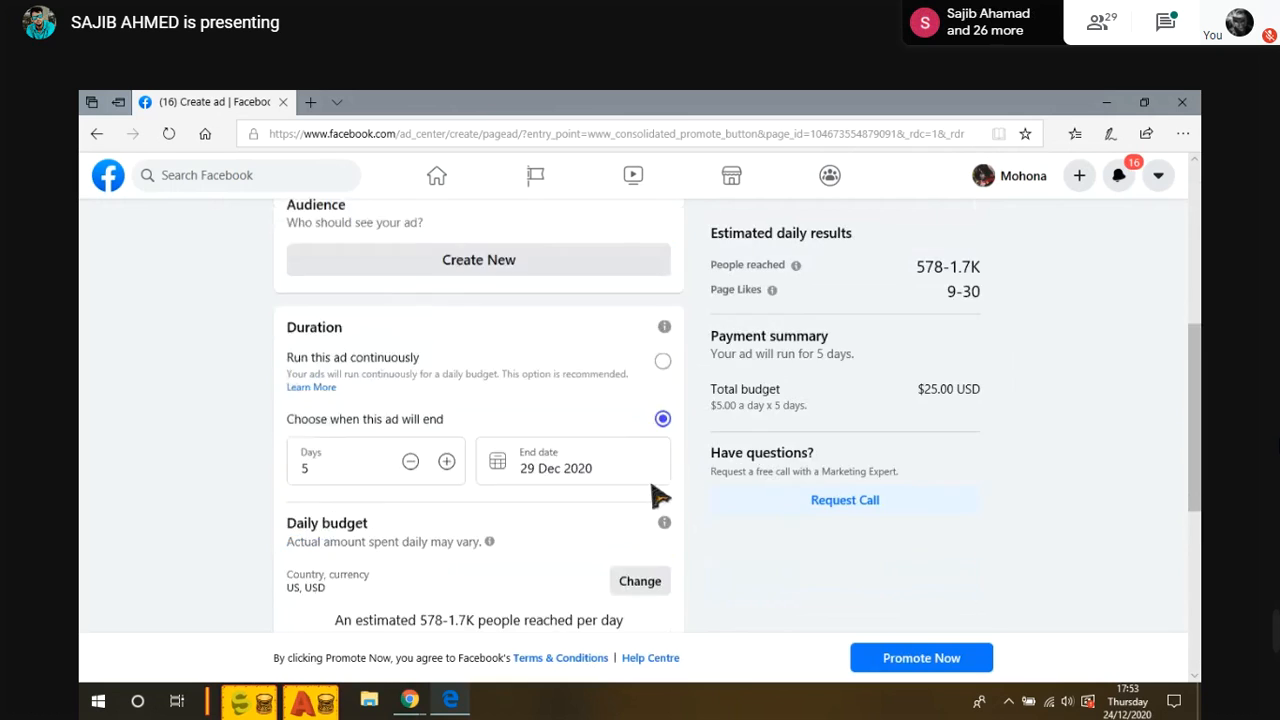
scroll(514, 457, "down", 3)
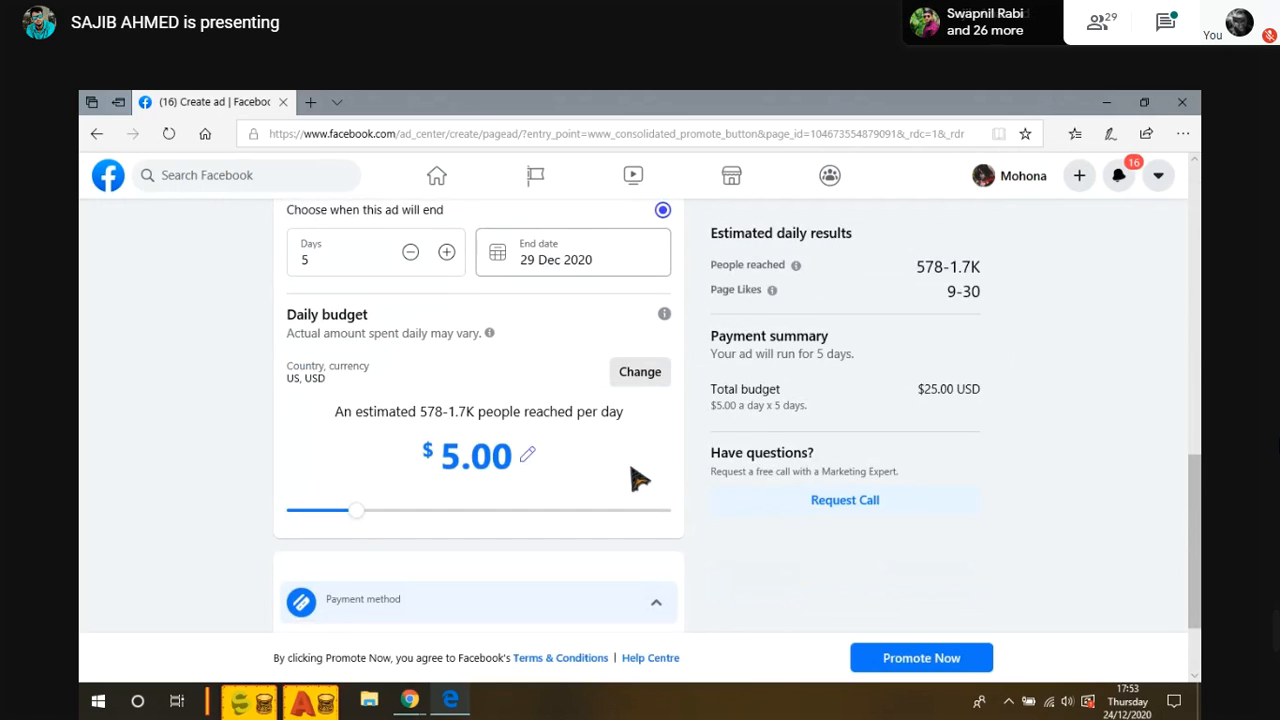
left_click(457, 457)
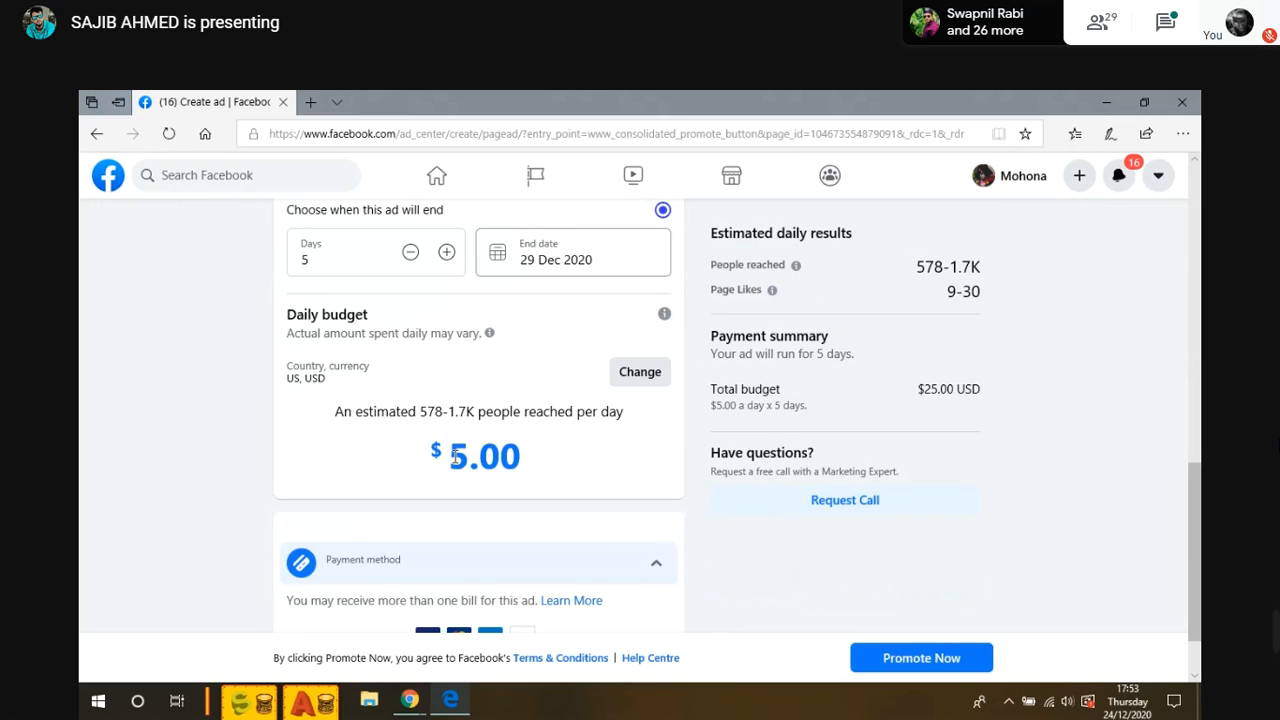
key("BackSpace")
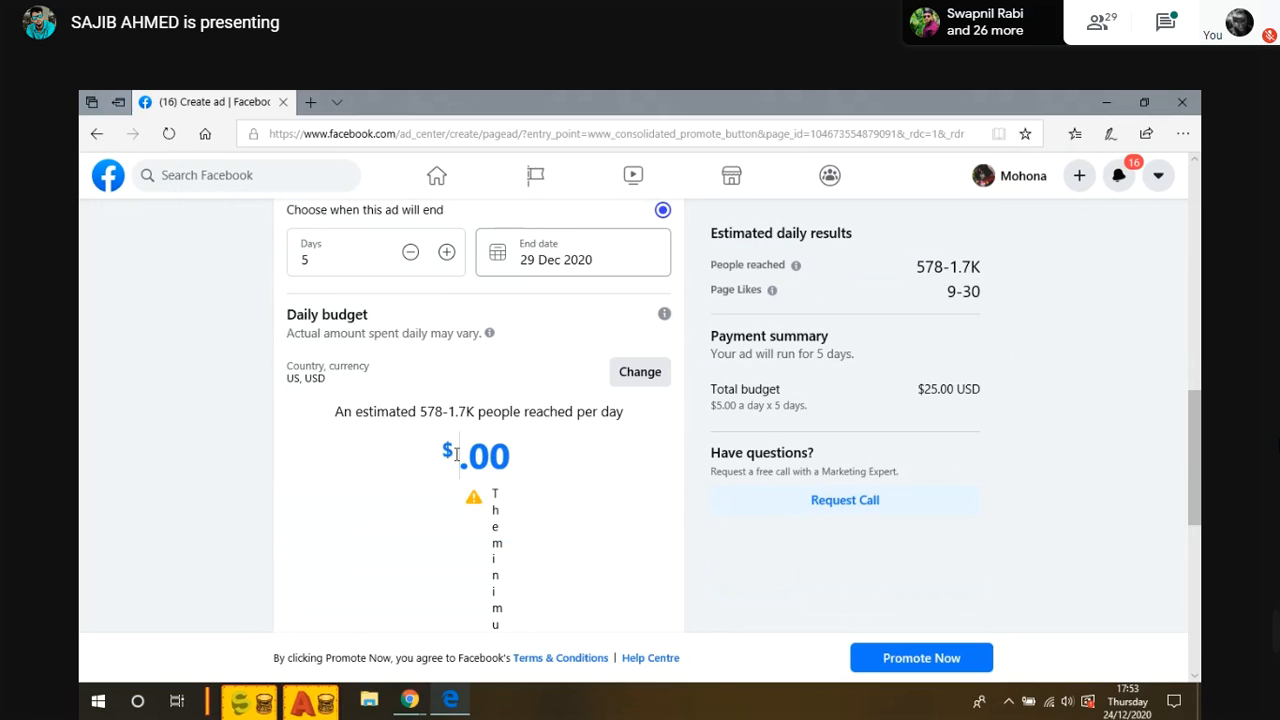
type("1")
scroll(628, 530, "up", 2)
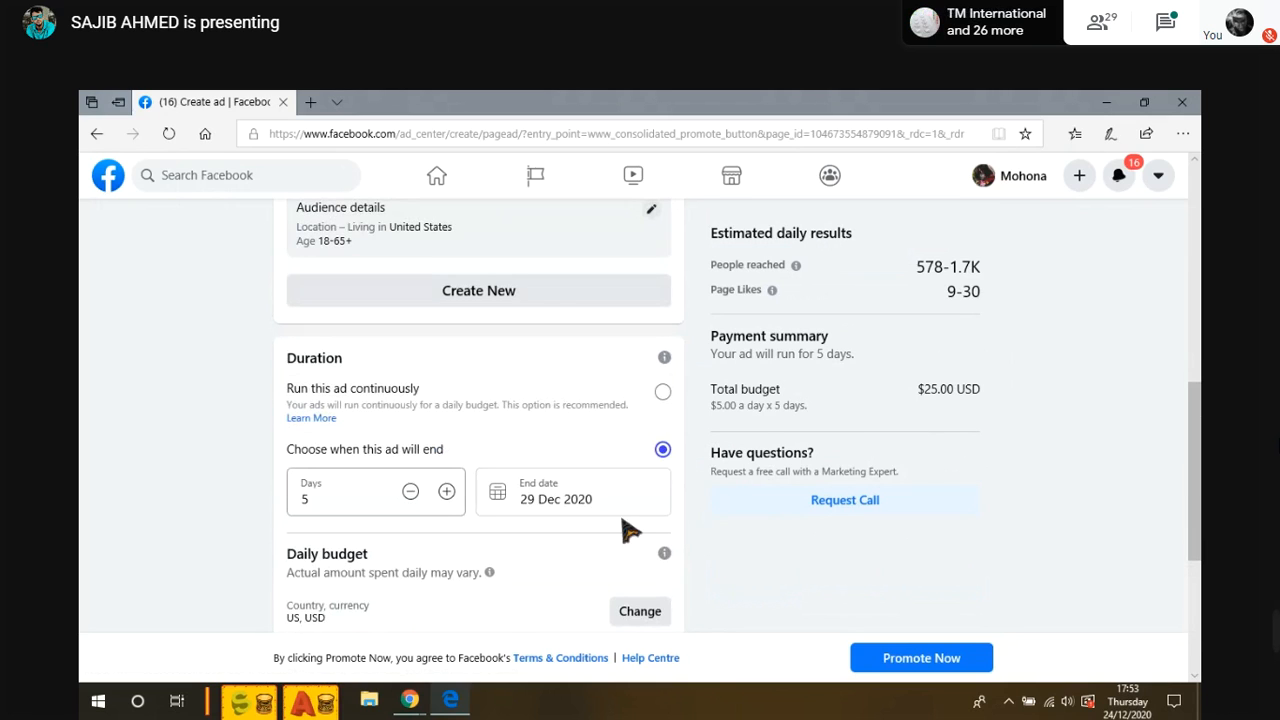
scroll(620, 534, "down", 2)
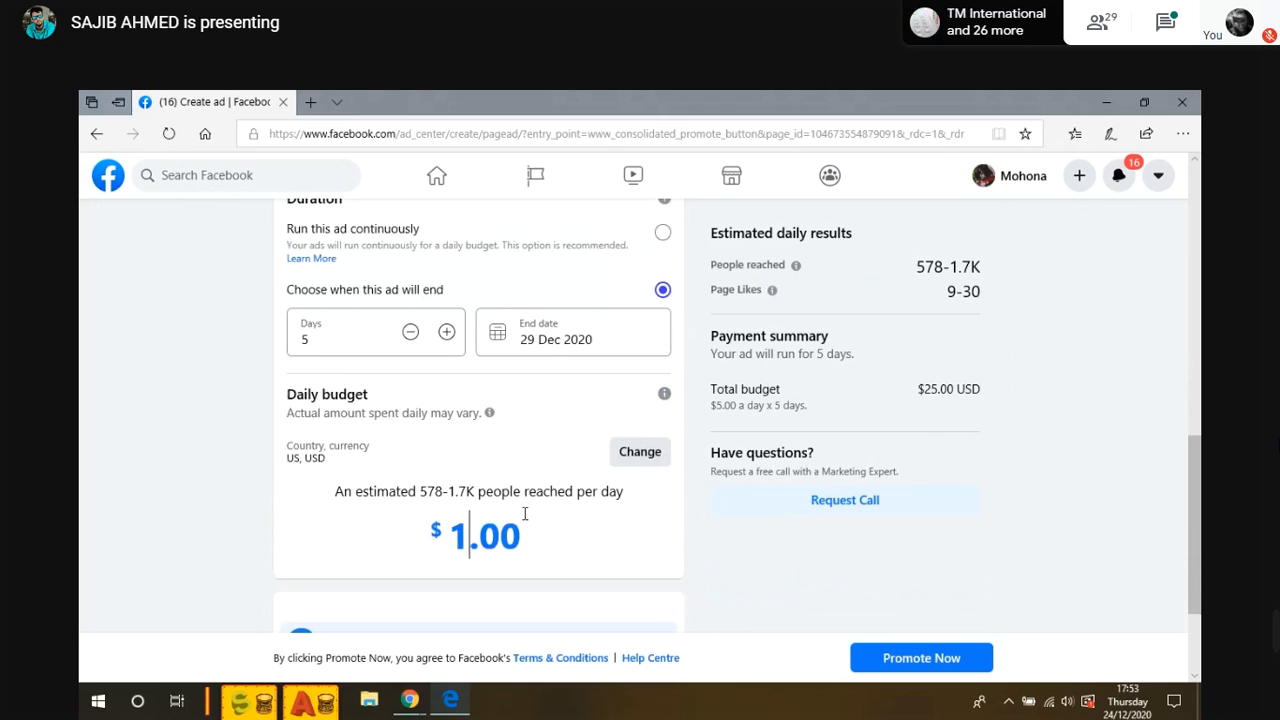
left_click(720, 584)
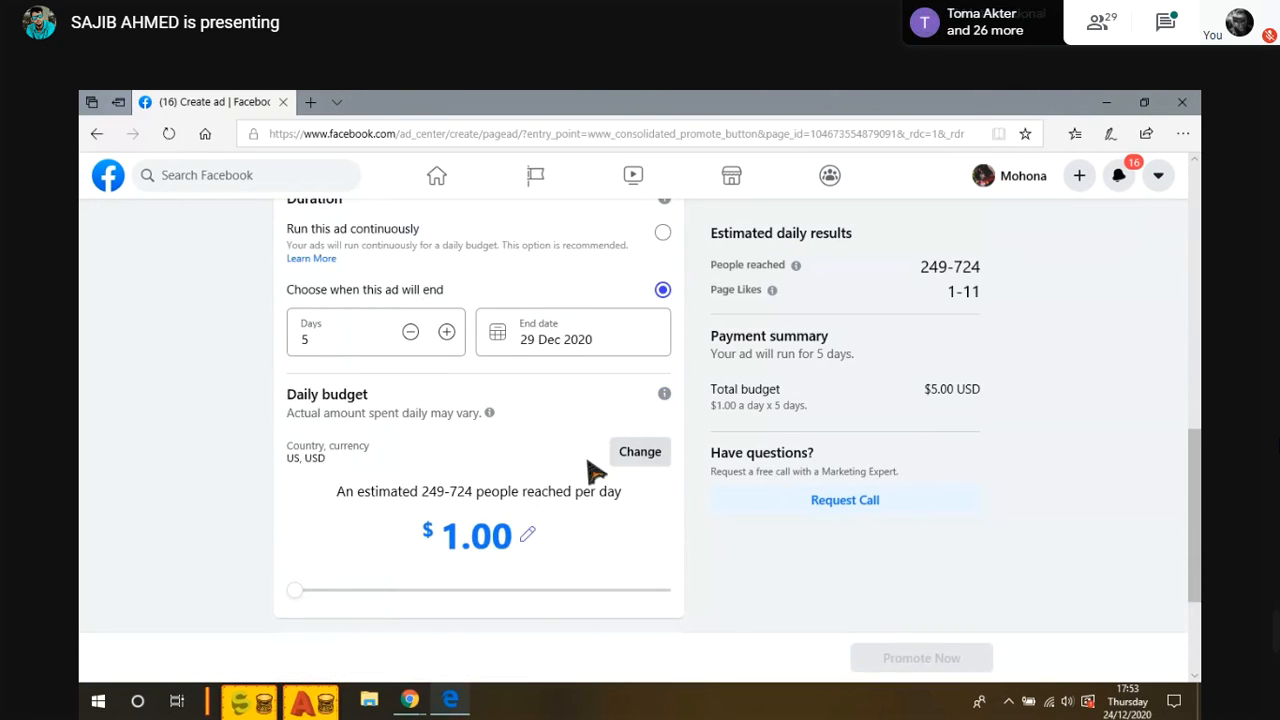
- Start adding a payment method, choose Ad credit to view its code form, and close it without claiming a credit
scroll(585, 472, "down", 2)
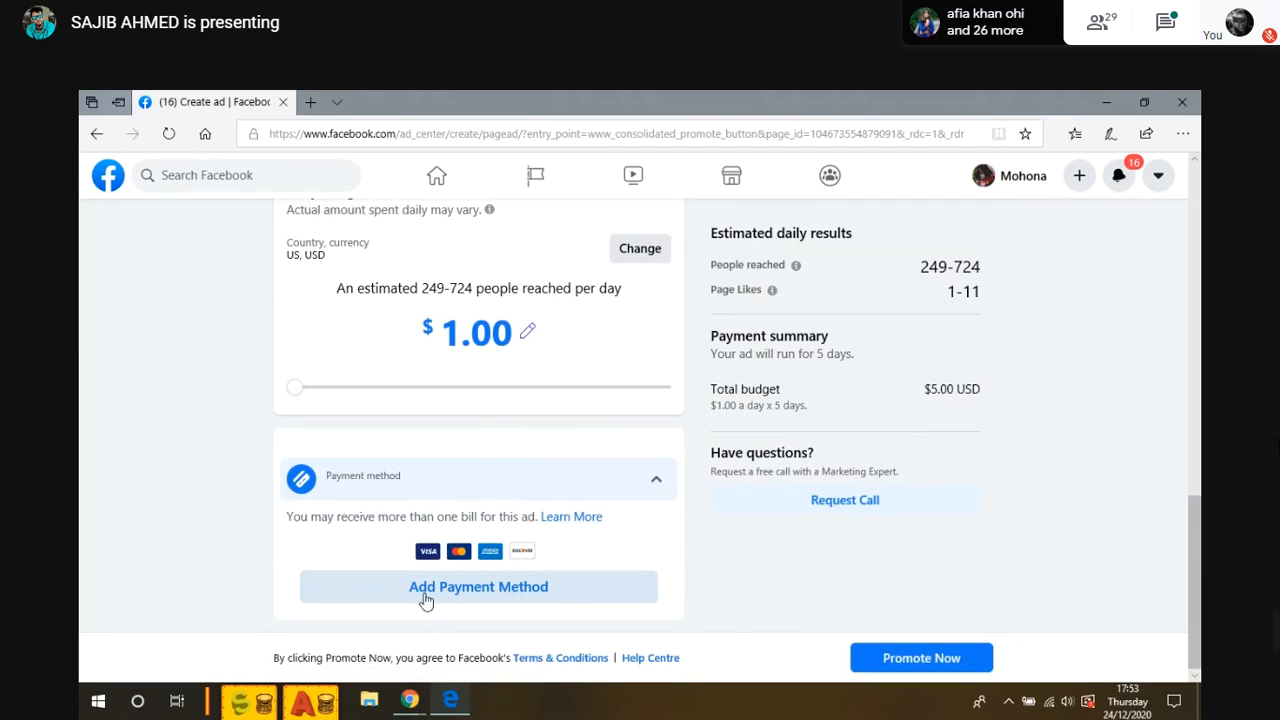
left_click(492, 590)
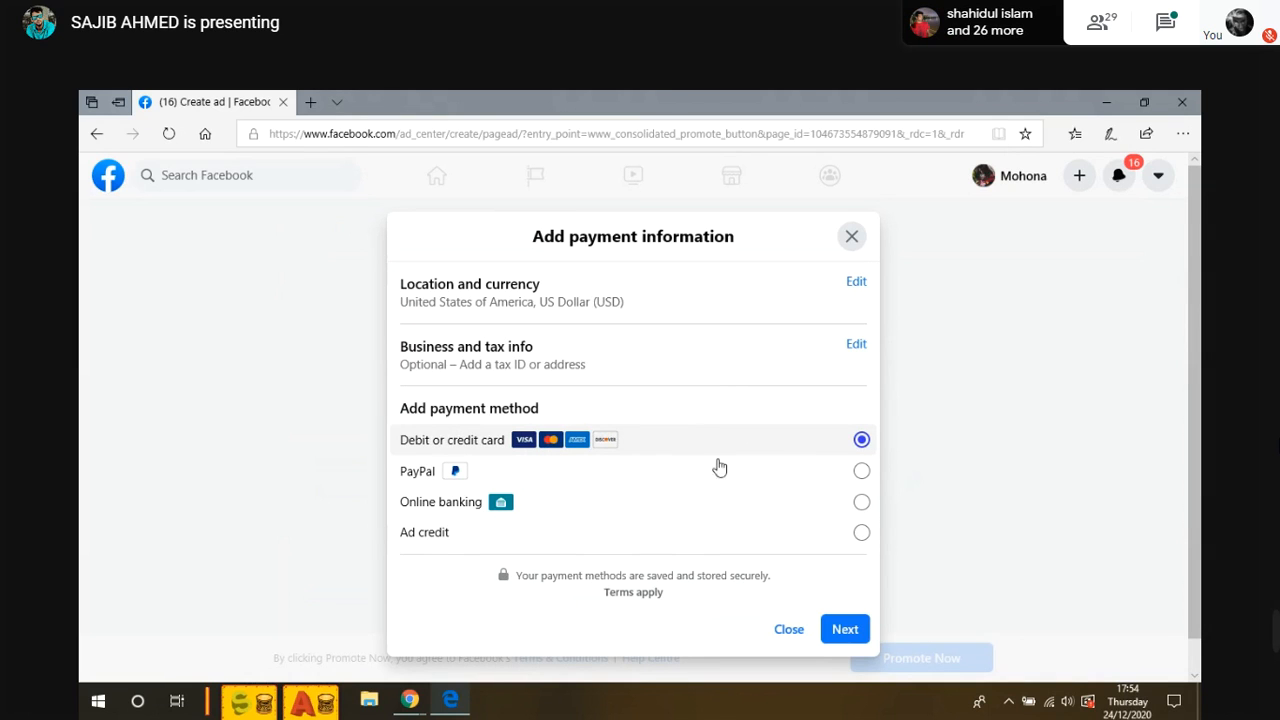
left_click(449, 538)
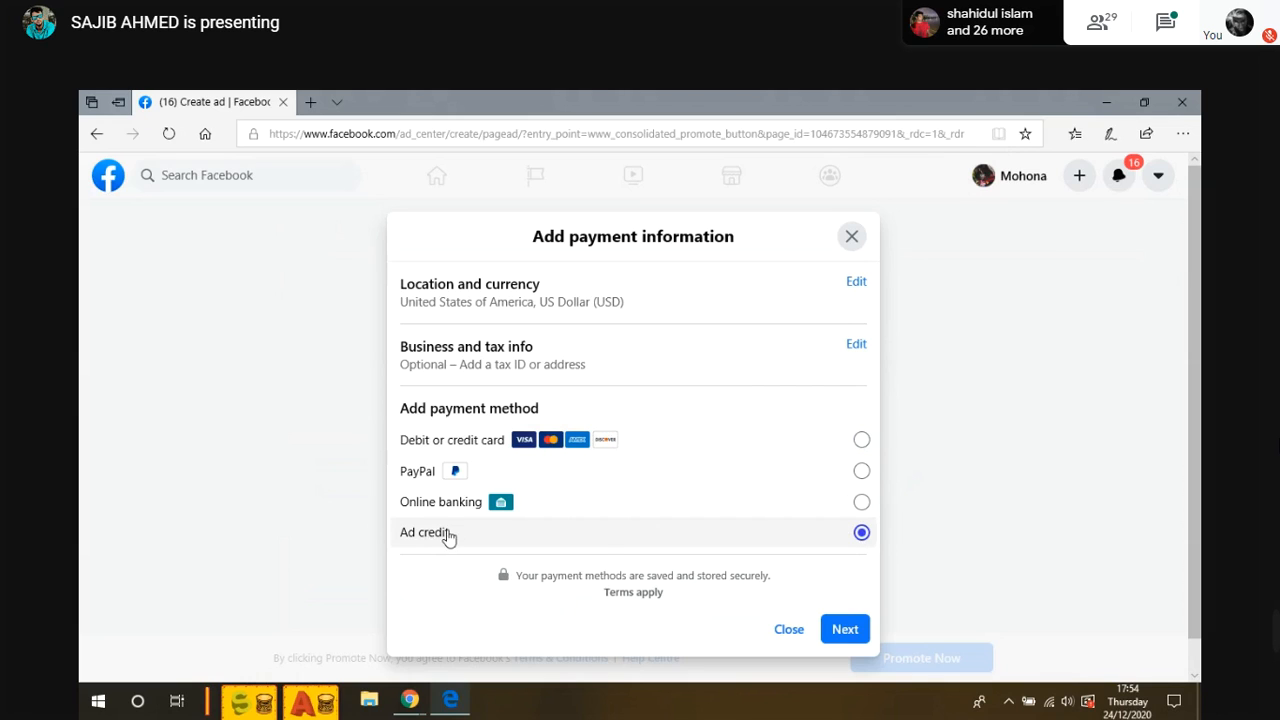
left_click(845, 629)
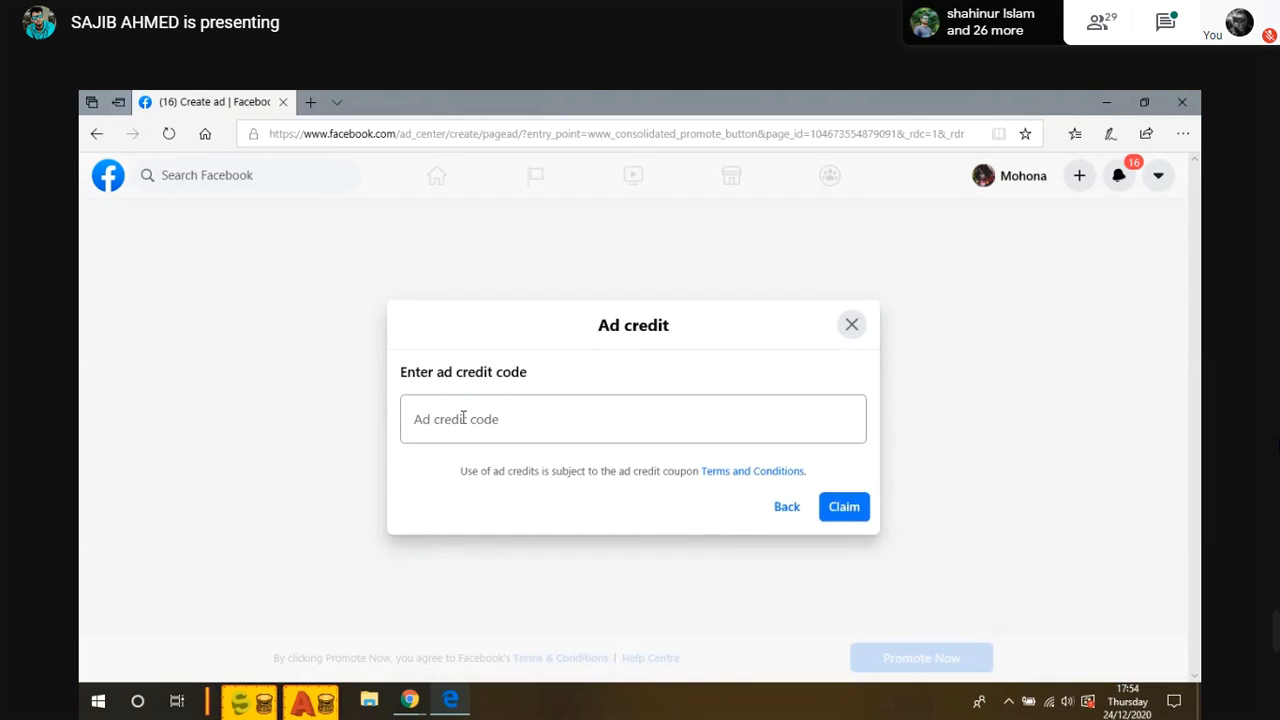
left_click(454, 420)
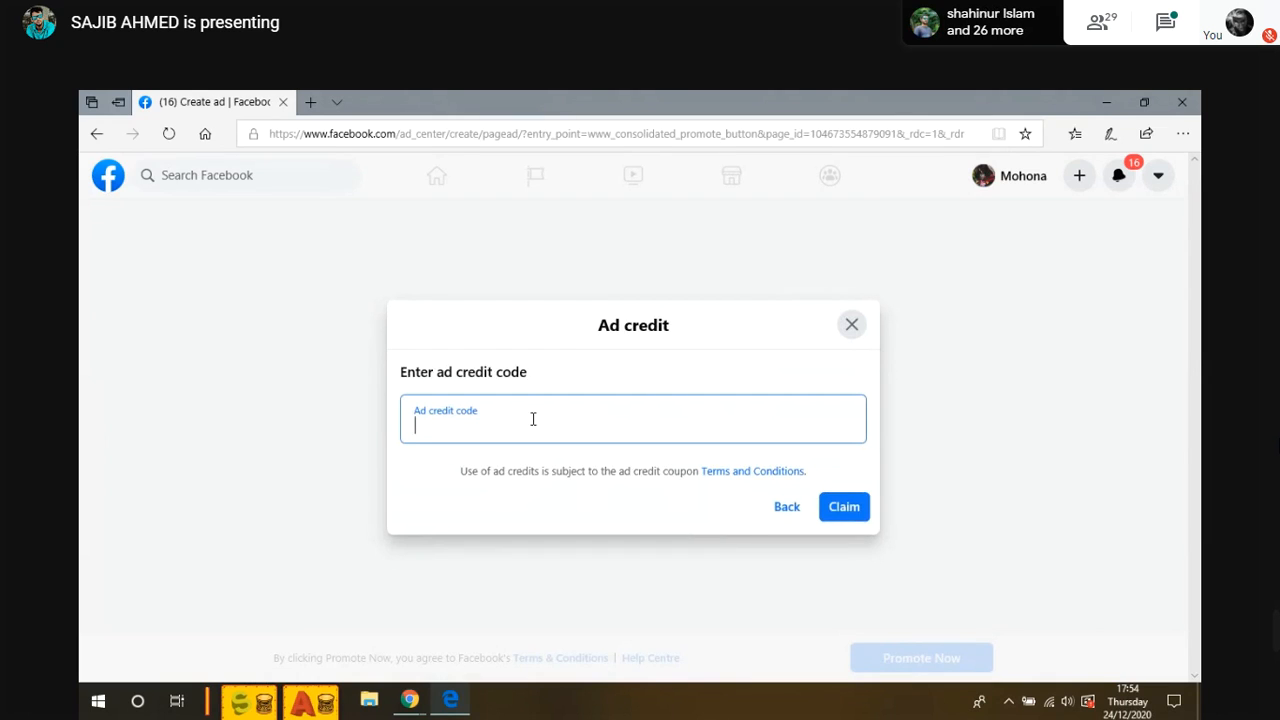
left_click(788, 508)
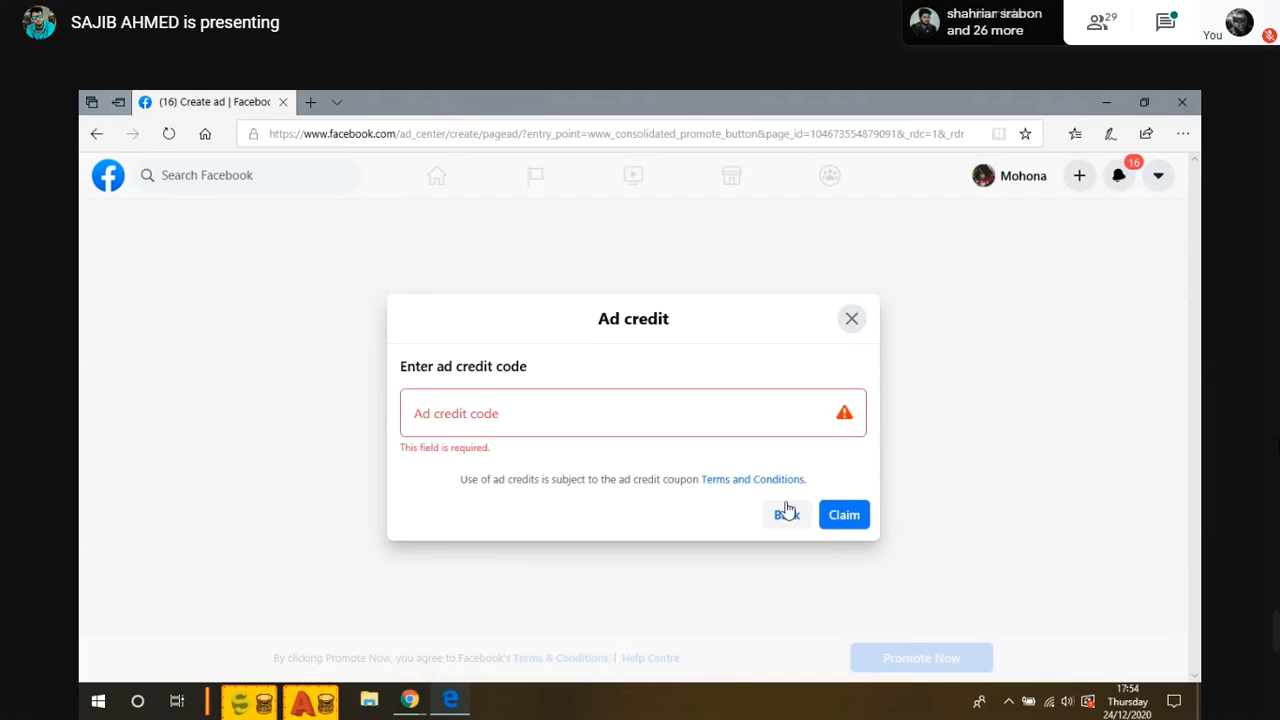
left_click(852, 318)
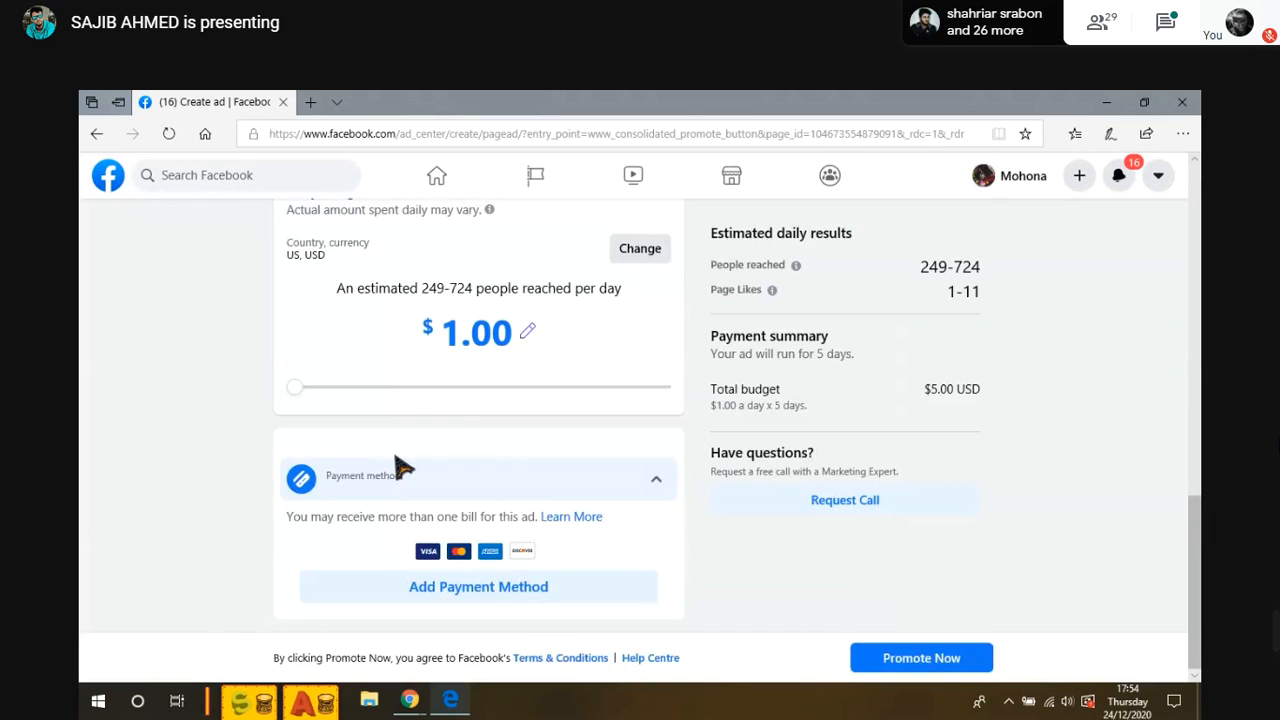
- Proceed with debit or credit card as the payment method and activate the cardholder name field
left_click(530, 583)
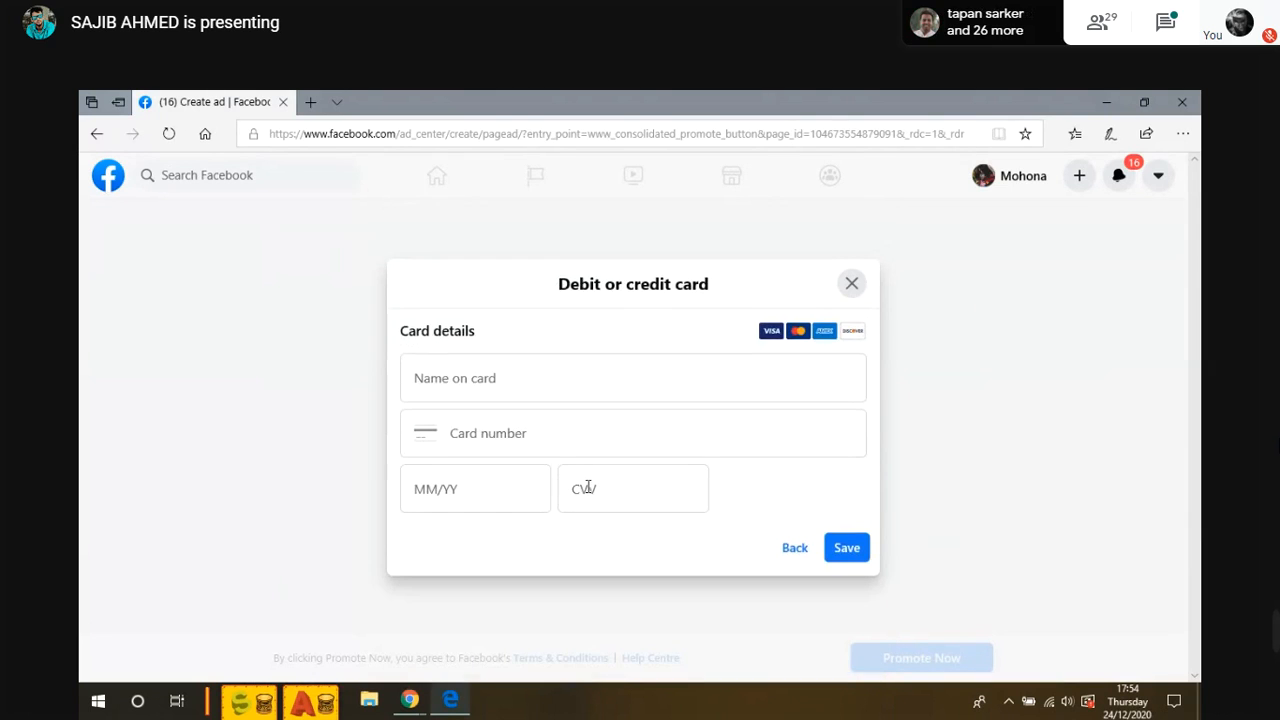
left_click(481, 378)
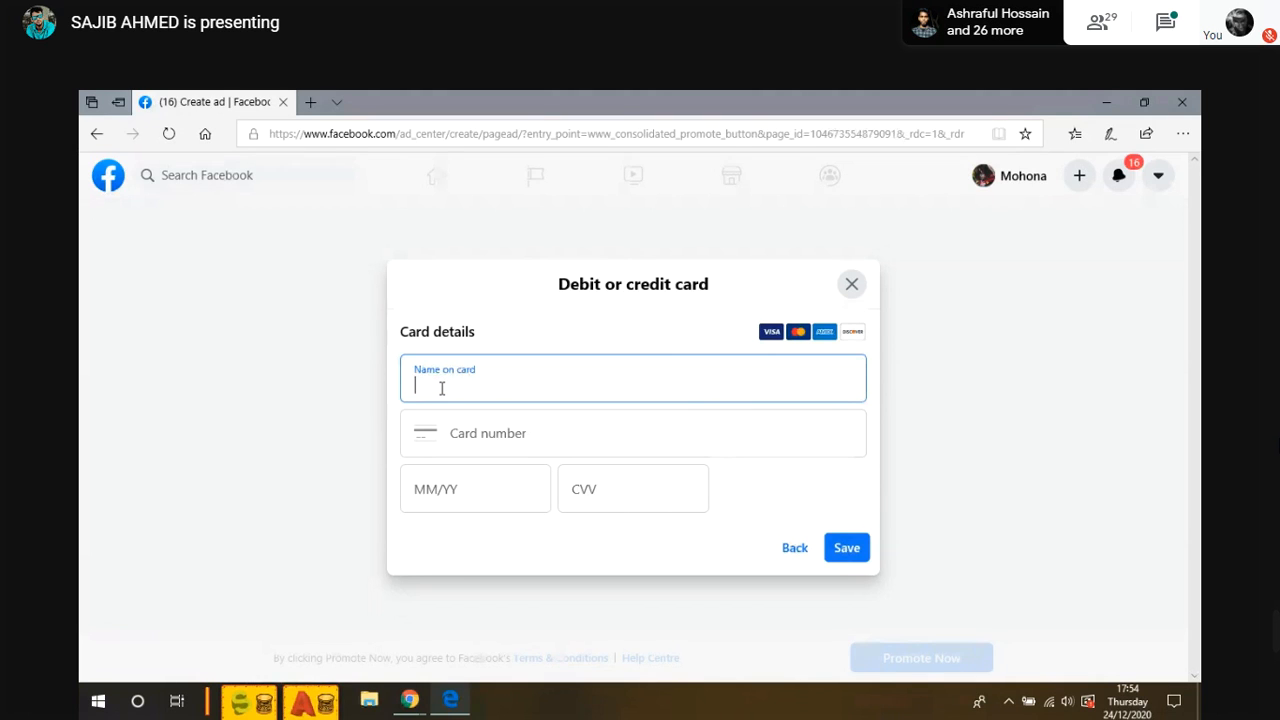
- Switch to Chrome and search Google Images for "master card" in a new tab
left_click(409, 700)
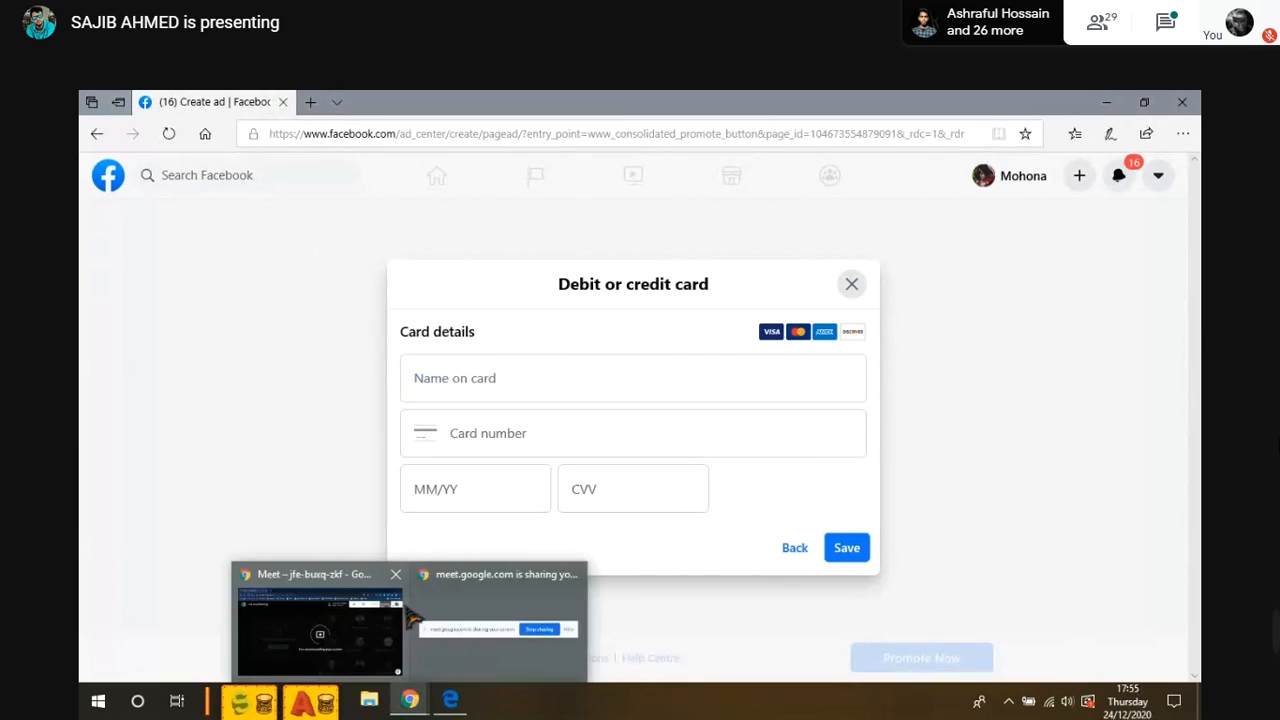
left_click(318, 625)
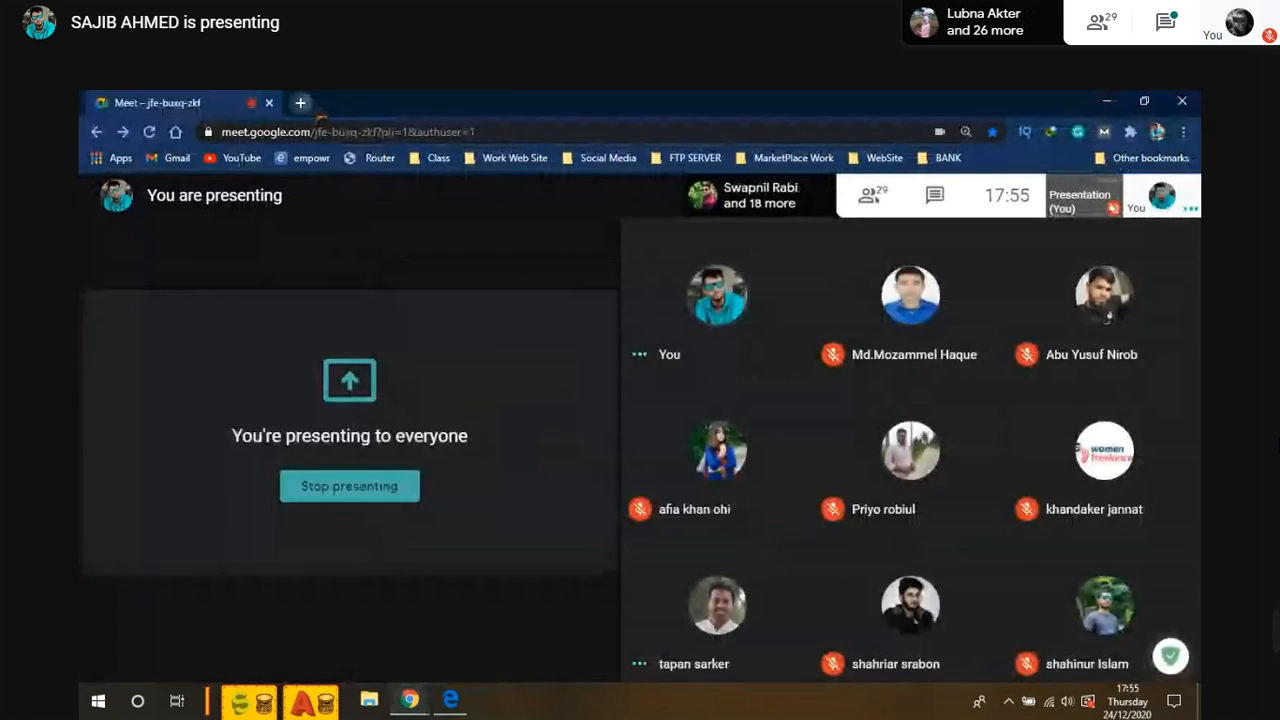
key("ctrl+t")
left_click(370, 134)
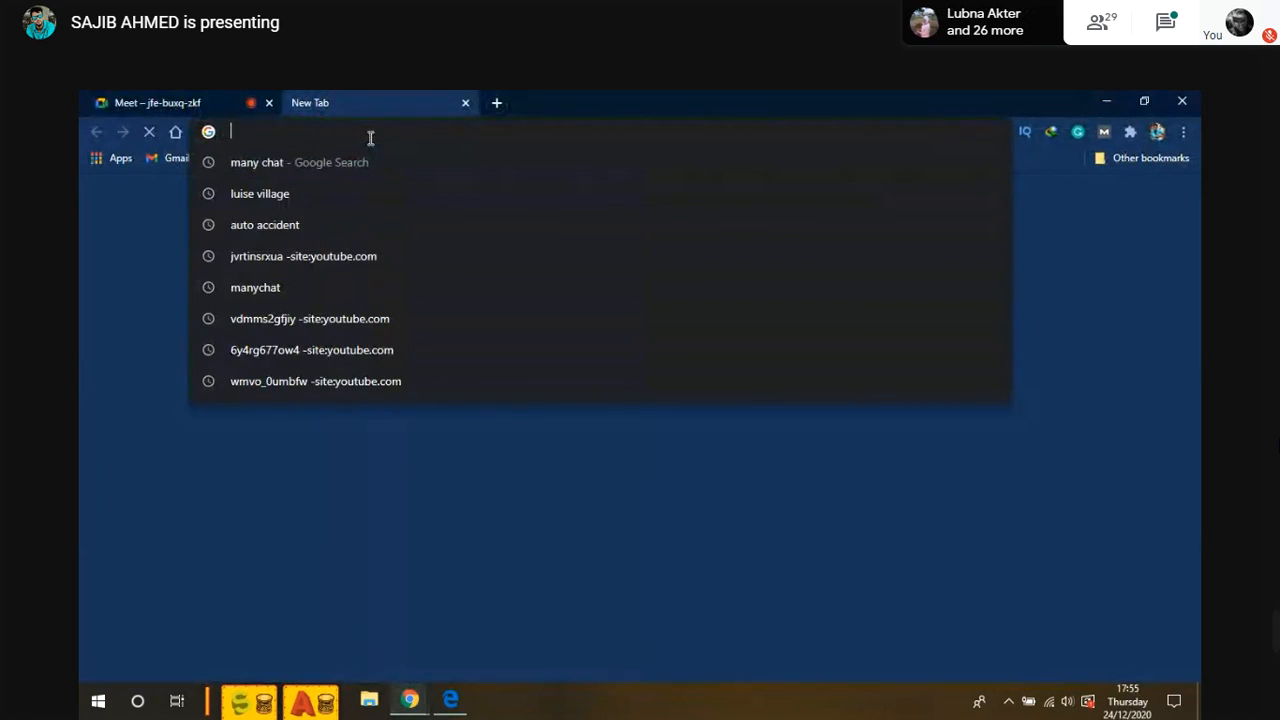
type("m")
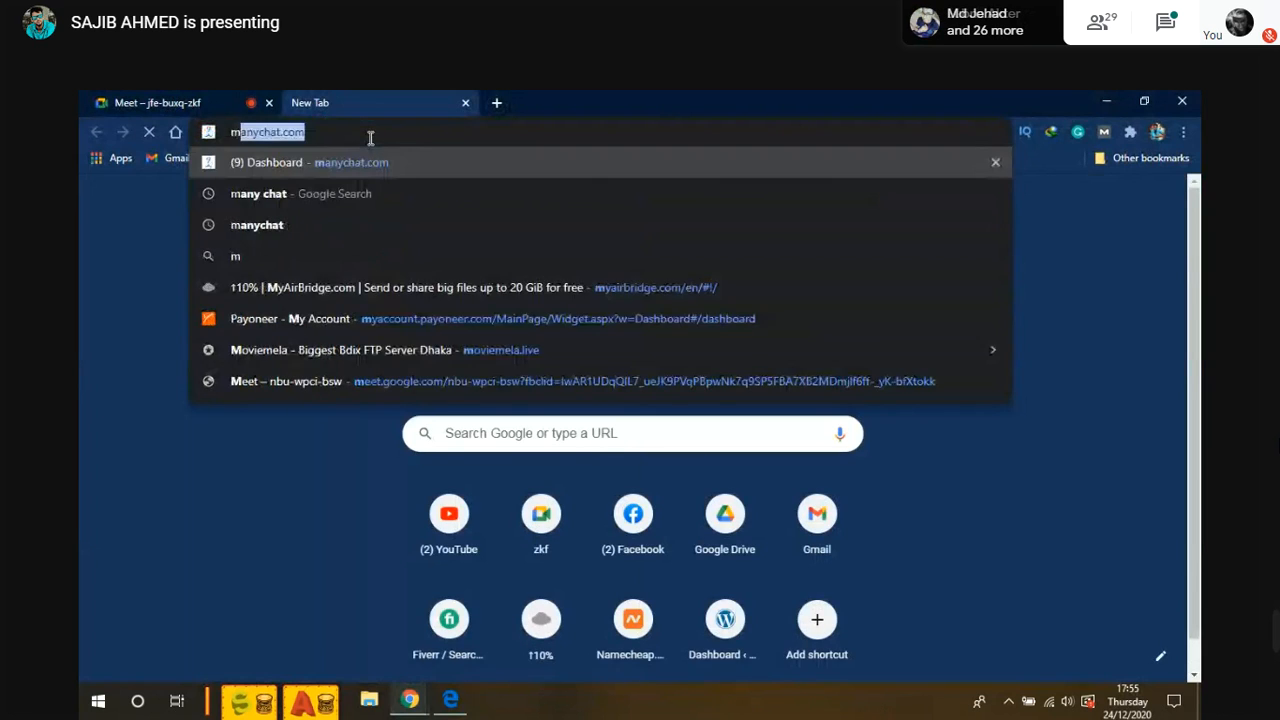
type("aster")
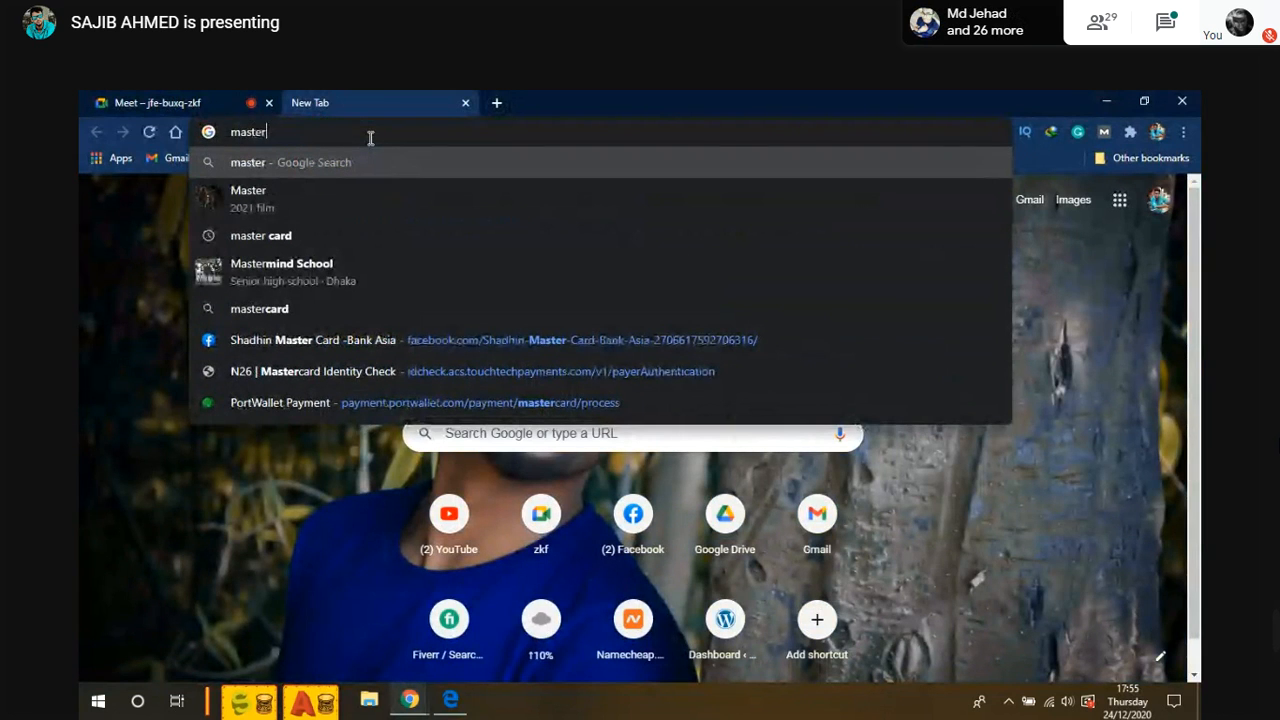
key("Down")
key("Down")
key("Return")
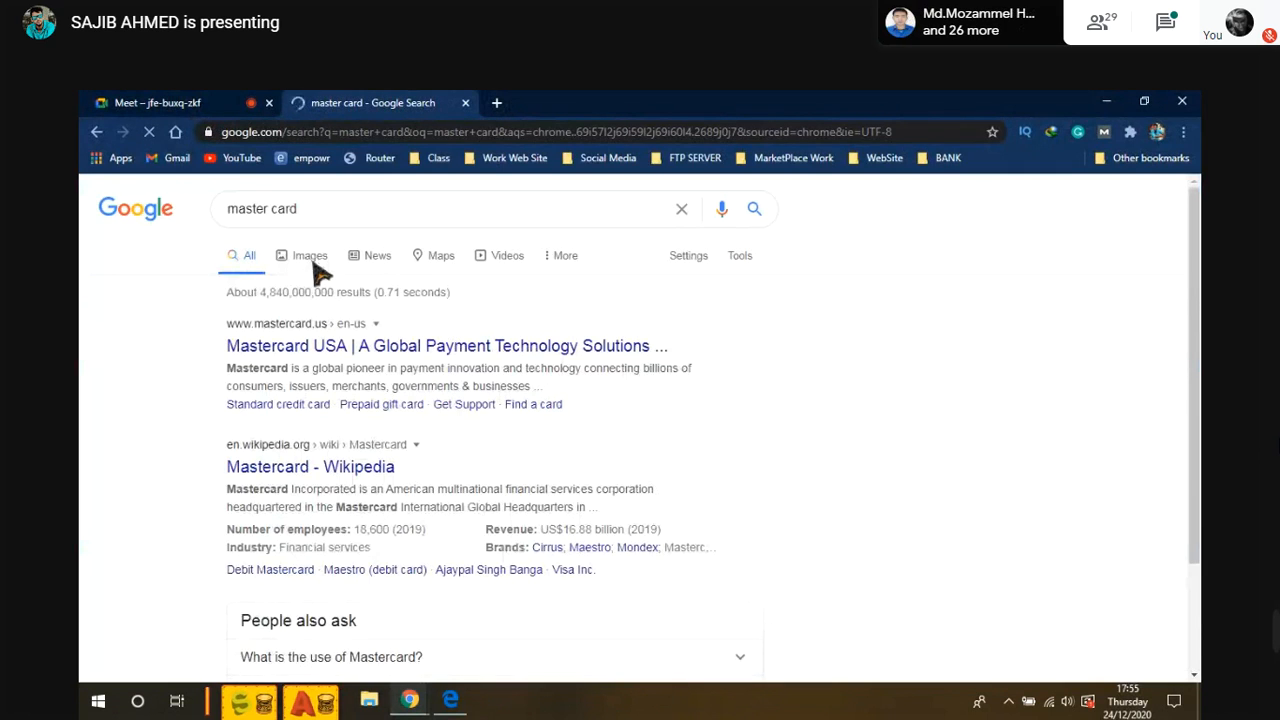
left_click(310, 262)
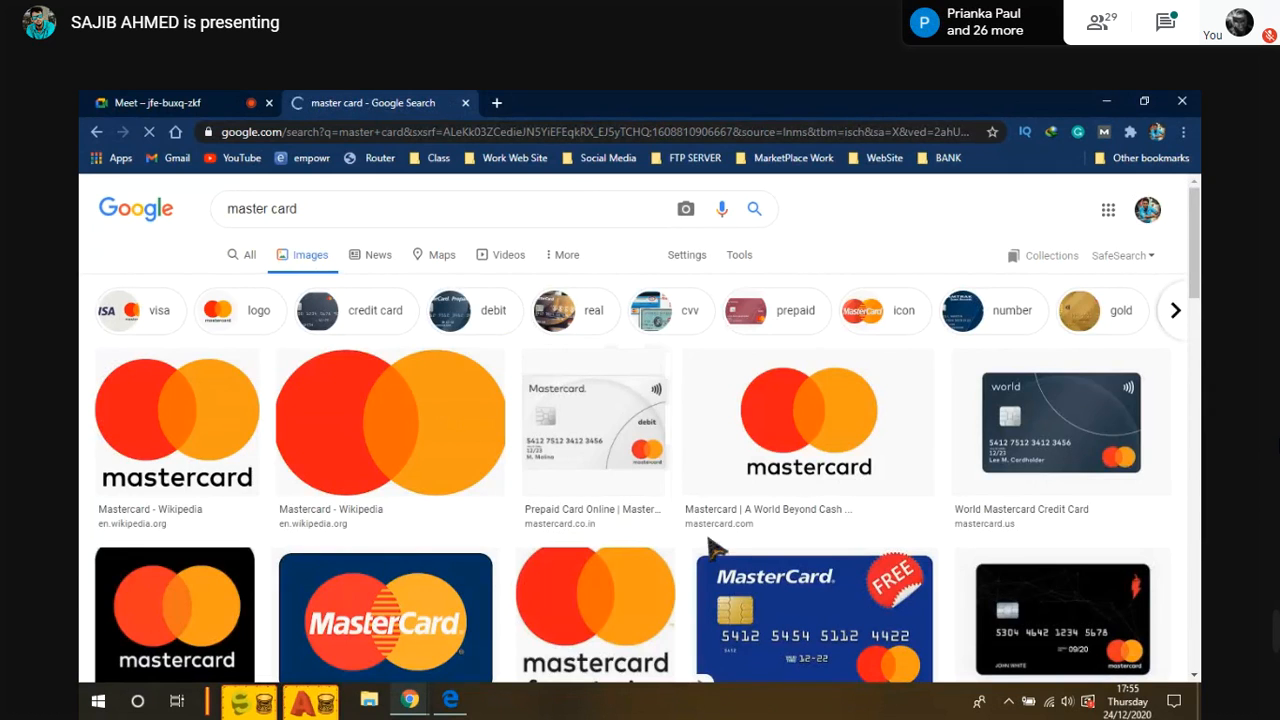
- Preview the white Mastercard debit card, the World Mastercard and the HDFC Bank World MasterCard images
left_click(600, 442)
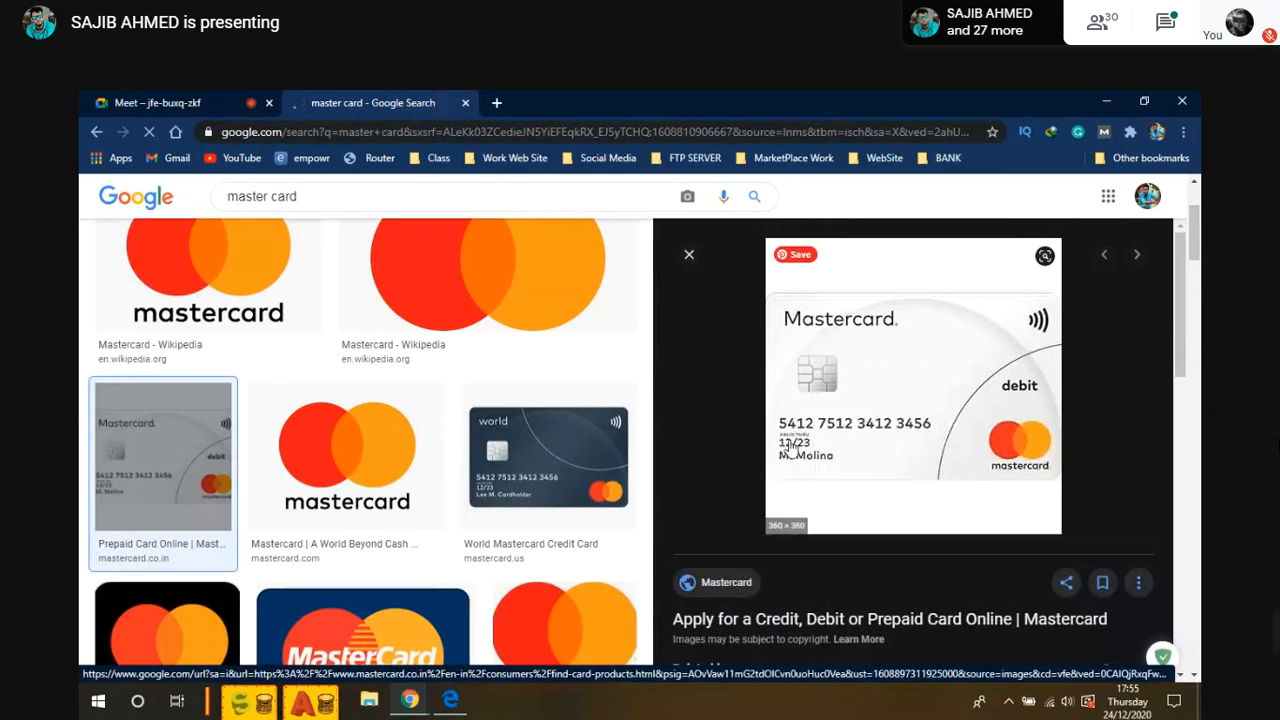
left_click(612, 465)
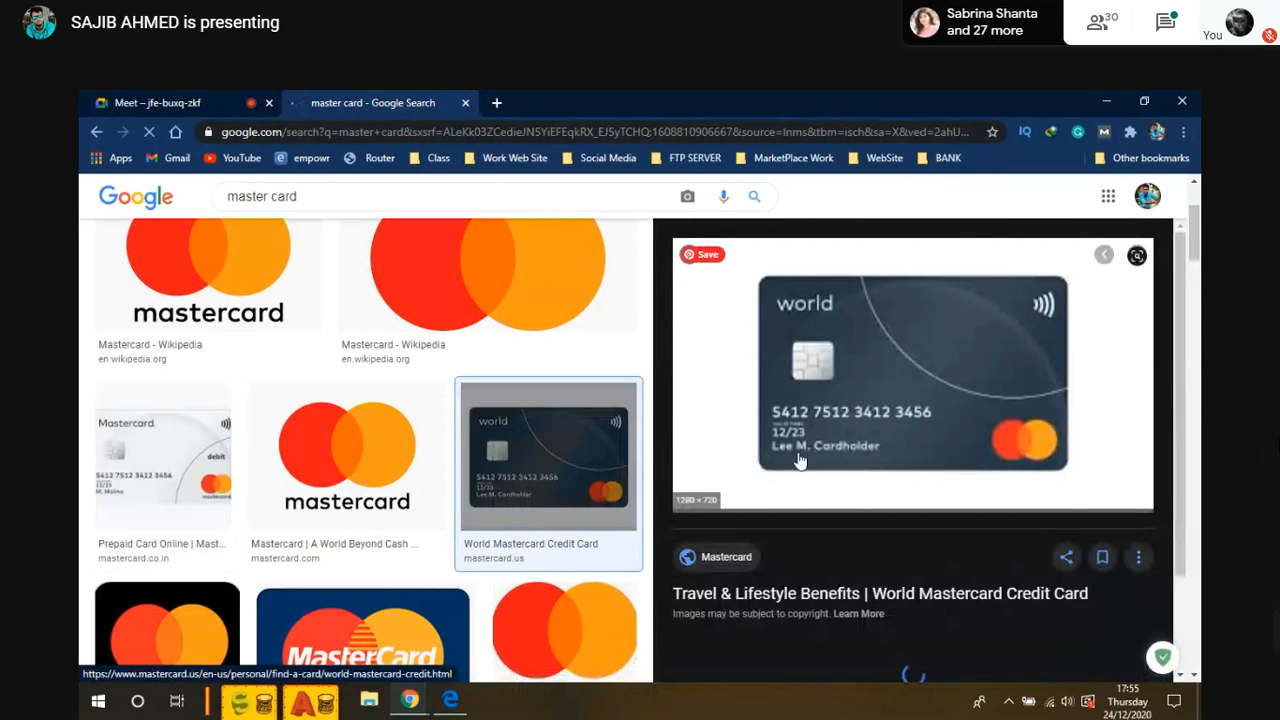
scroll(395, 478, "down", 5)
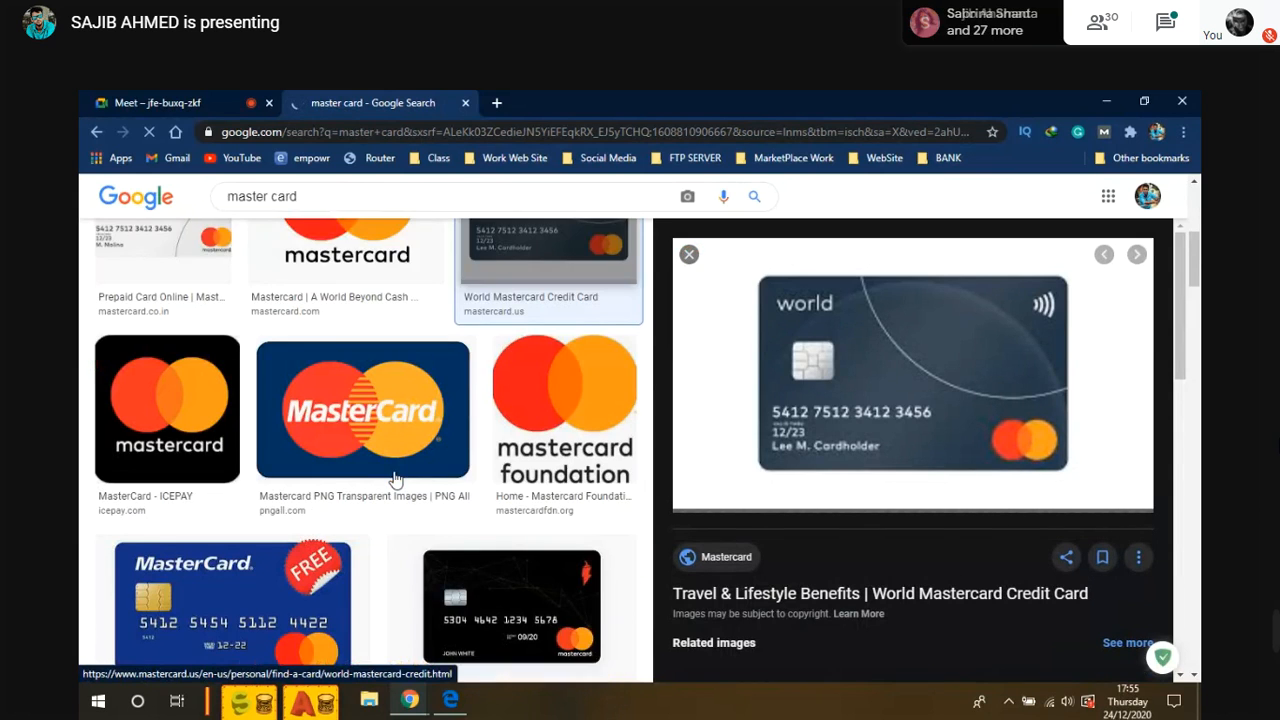
scroll(542, 474, "down", 2)
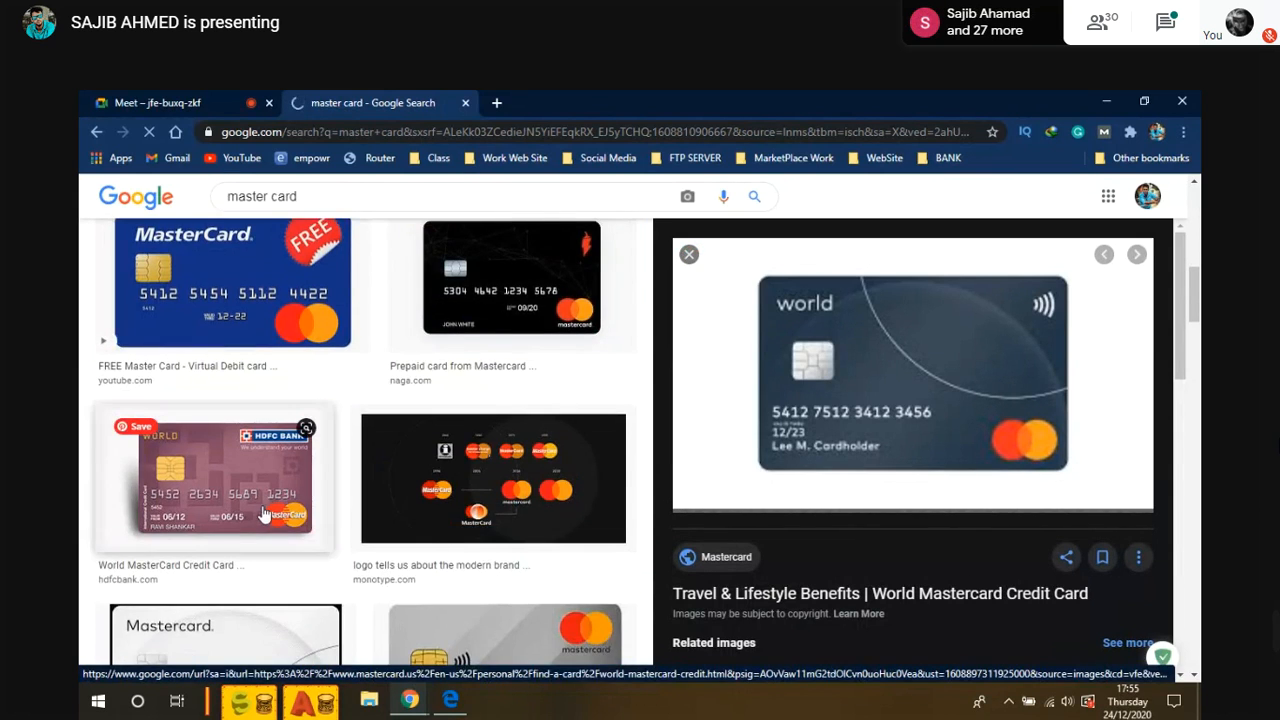
left_click(243, 511)
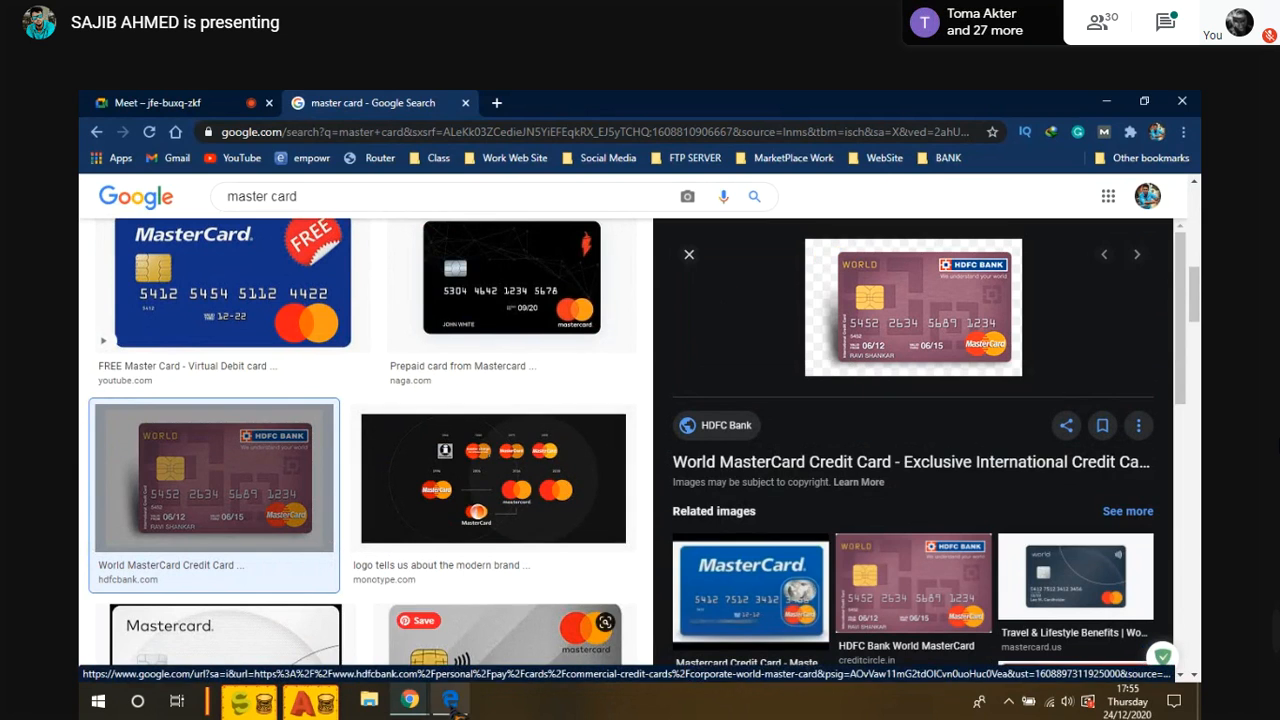
- Show the name field of the Facebook card form in Edge, and return to the HDFC Bank sample card in Chrome
left_click(450, 700)
left_click(437, 384)
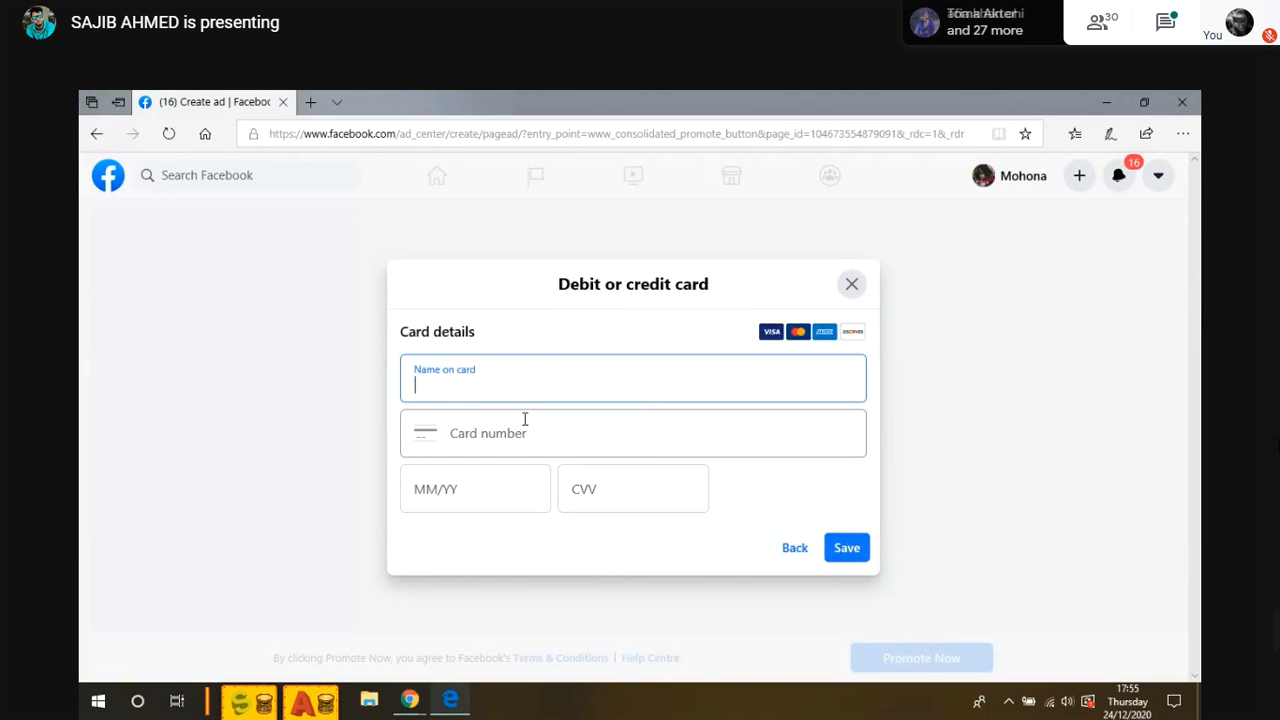
left_click(410, 700)
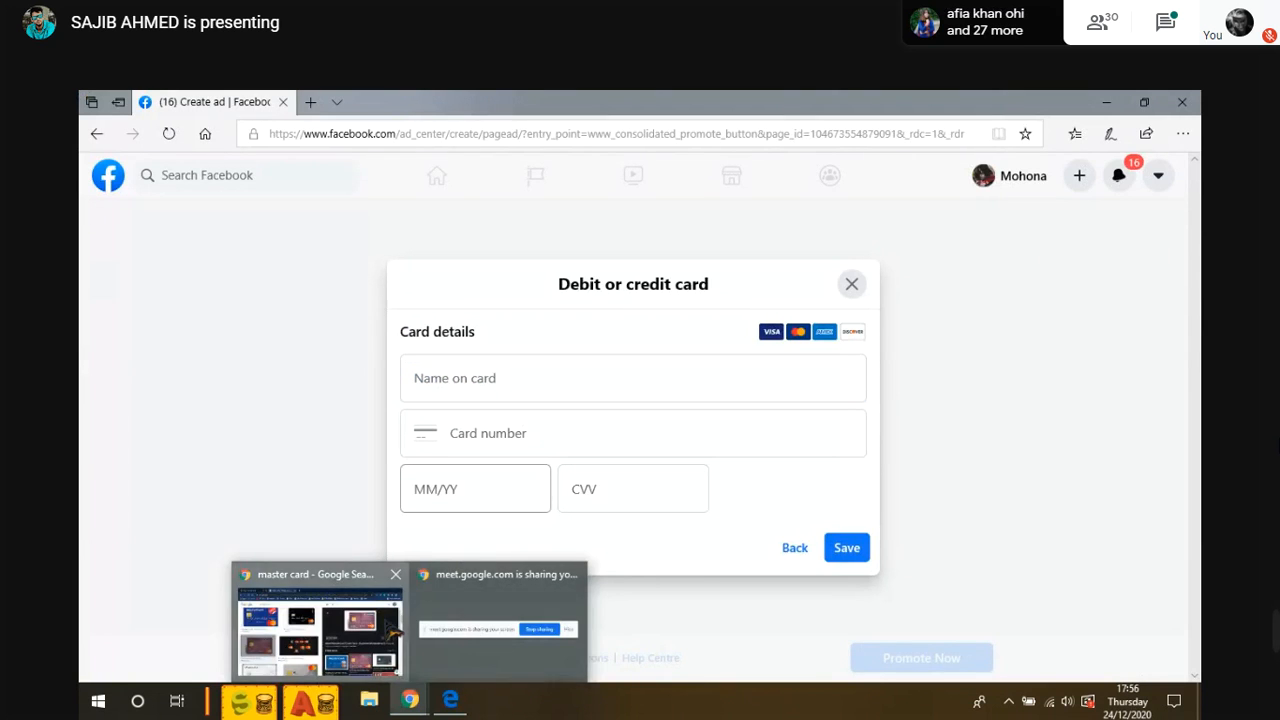
left_click(392, 632)
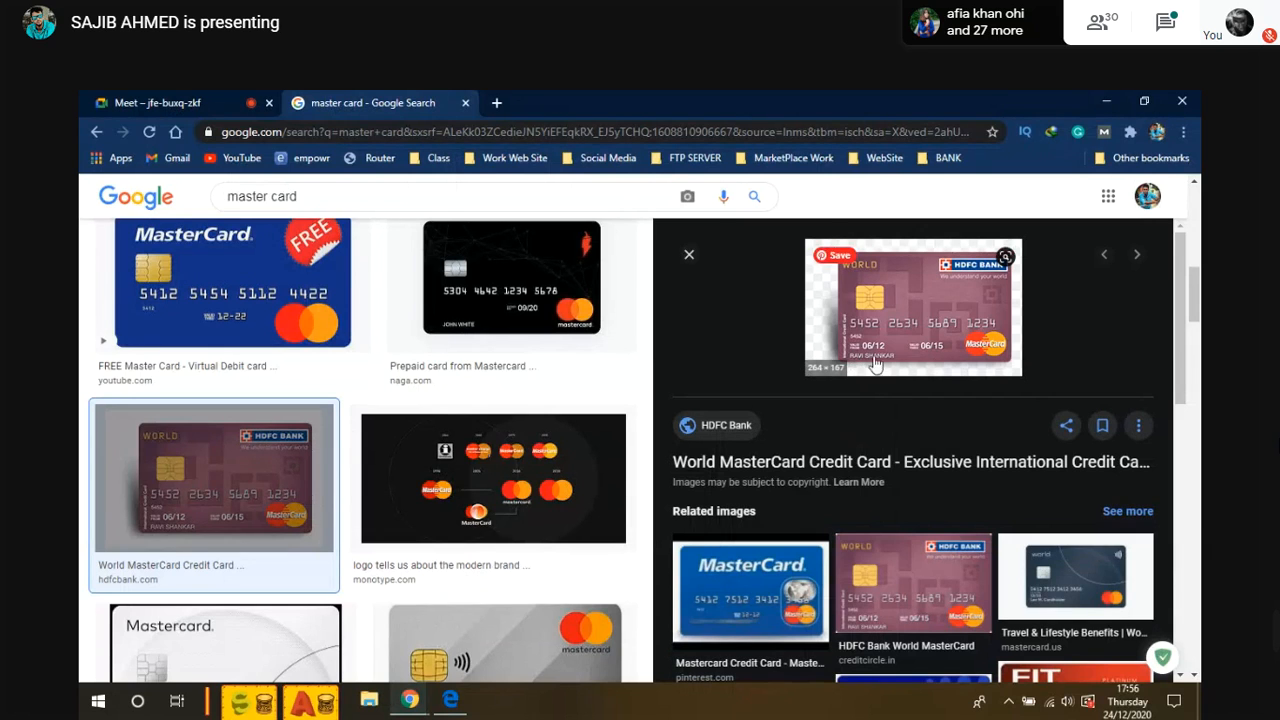
- Show the card number field of the Facebook form in Edge, and compare it with the sample card image in Chrome
key("alt+Tab")
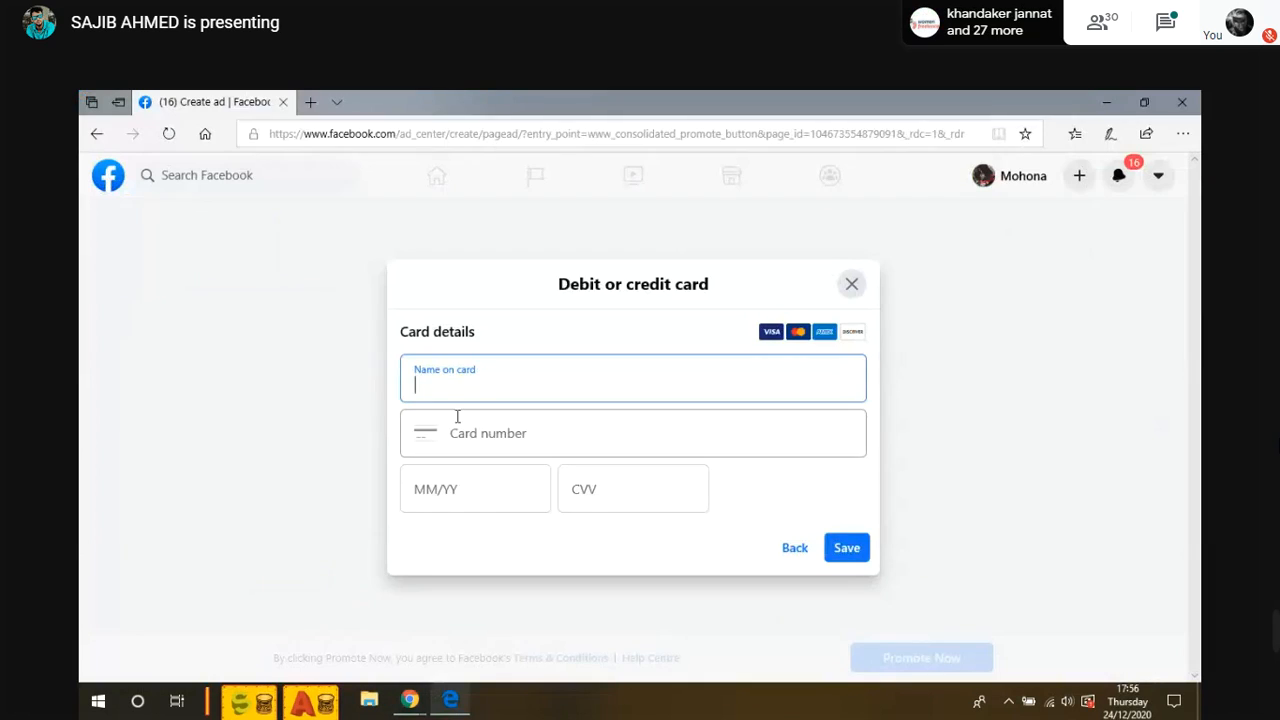
left_click(484, 436)
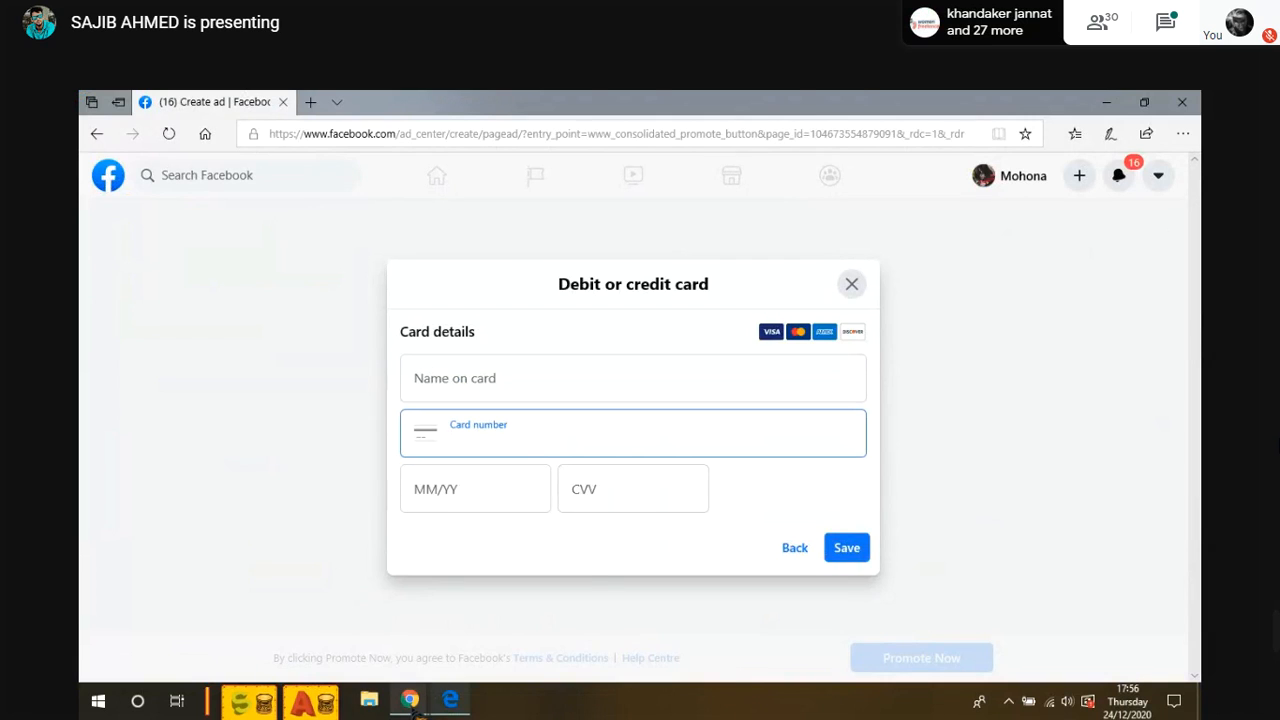
mouse_move(412, 702)
left_click(383, 606)
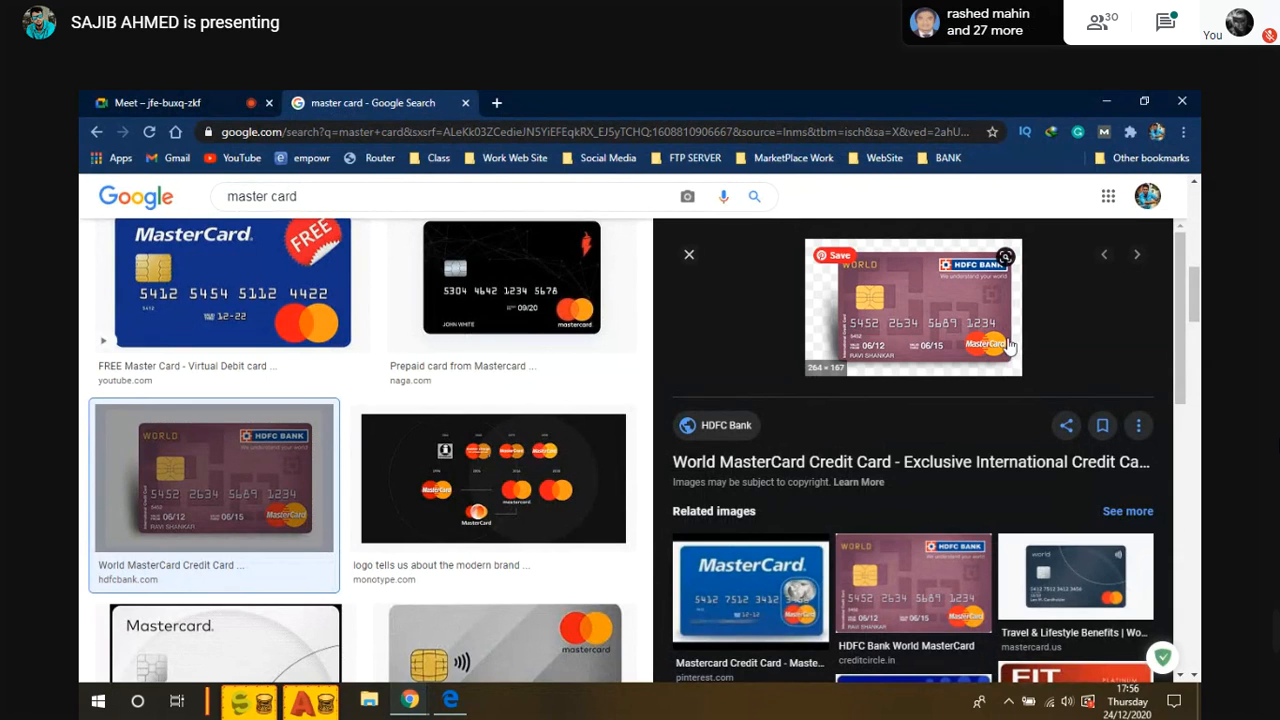
- Show the card number and MM/YY expiry fields of the Facebook card form in Edge, and return to the sample card in Chrome
left_click(450, 700)
left_click(477, 412)
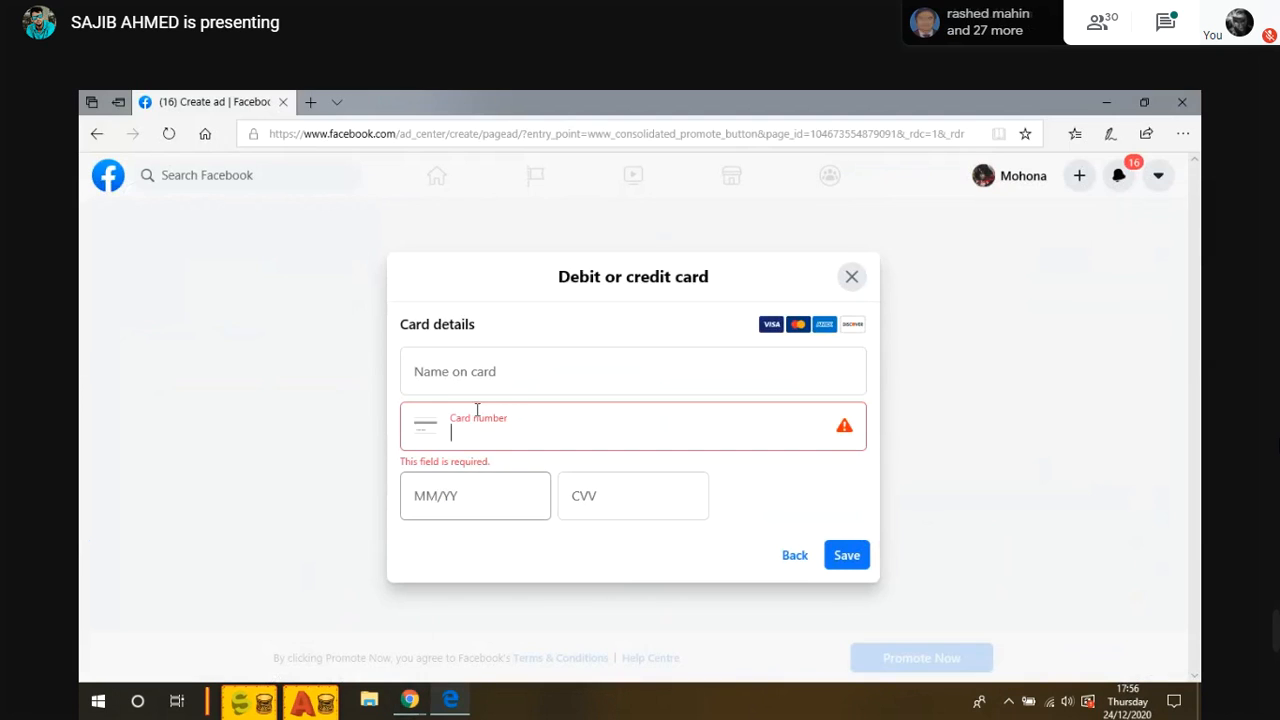
left_click(460, 495)
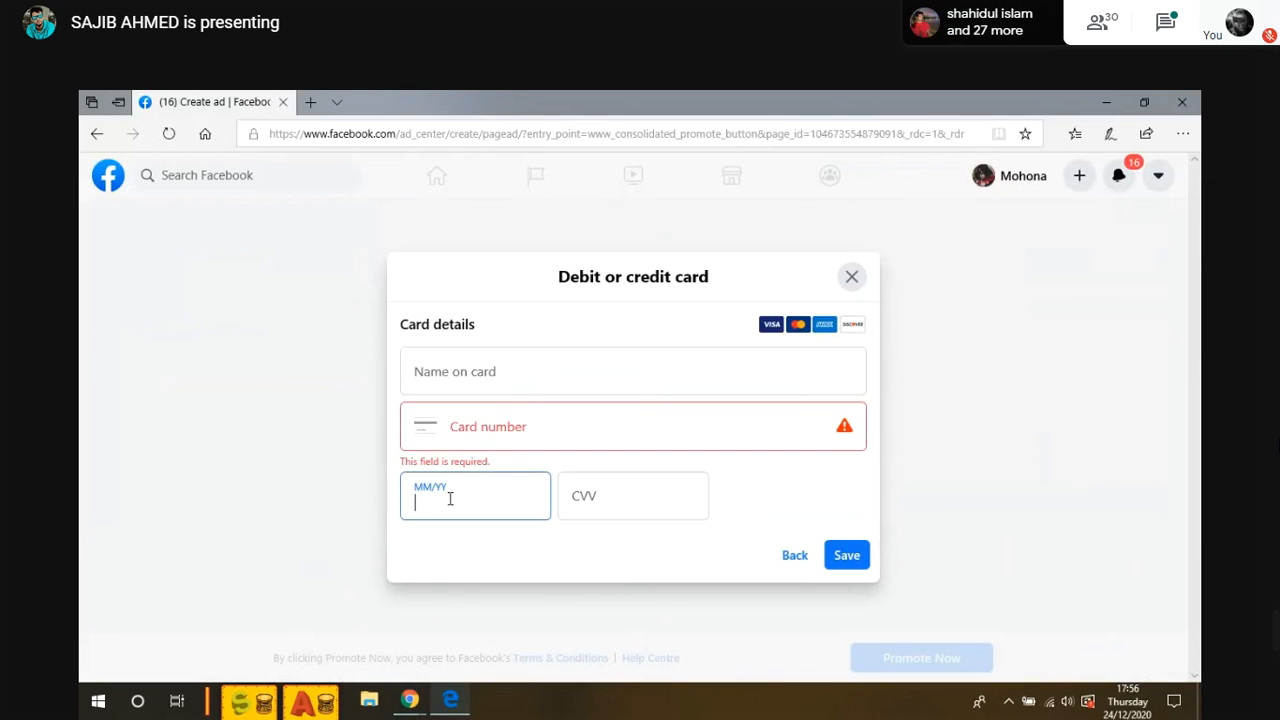
left_click(418, 702)
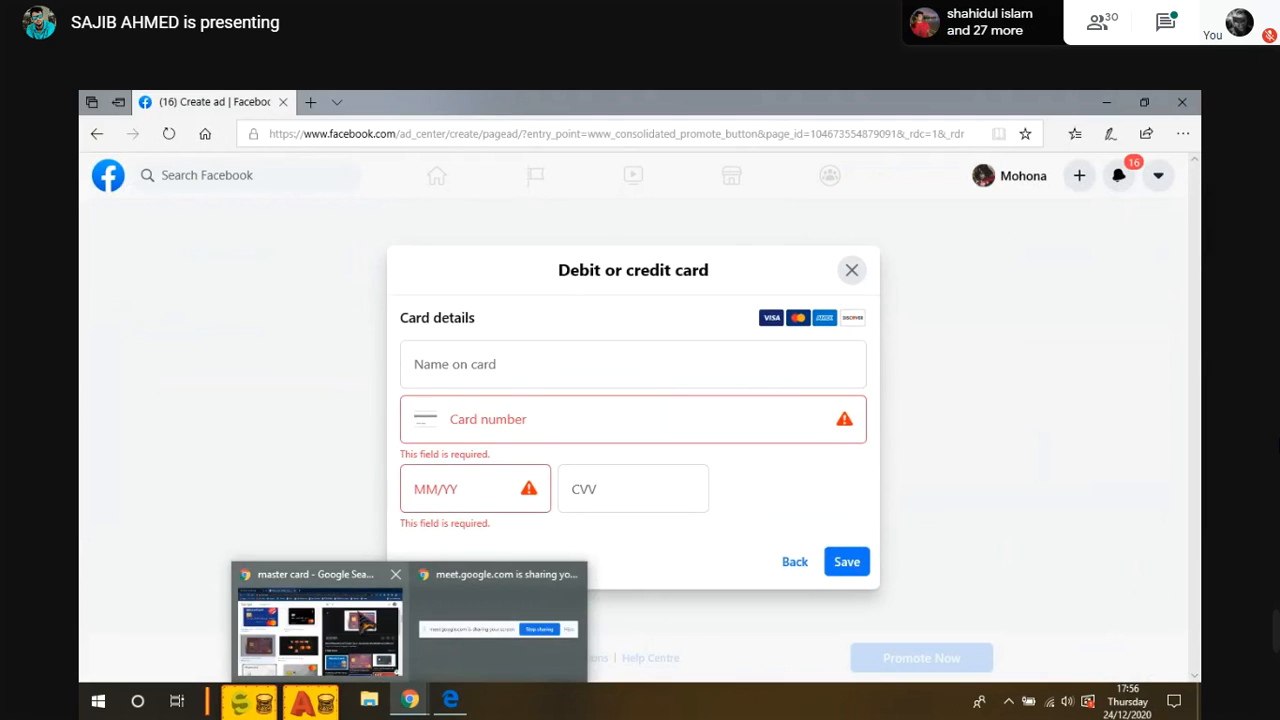
left_click(376, 620)
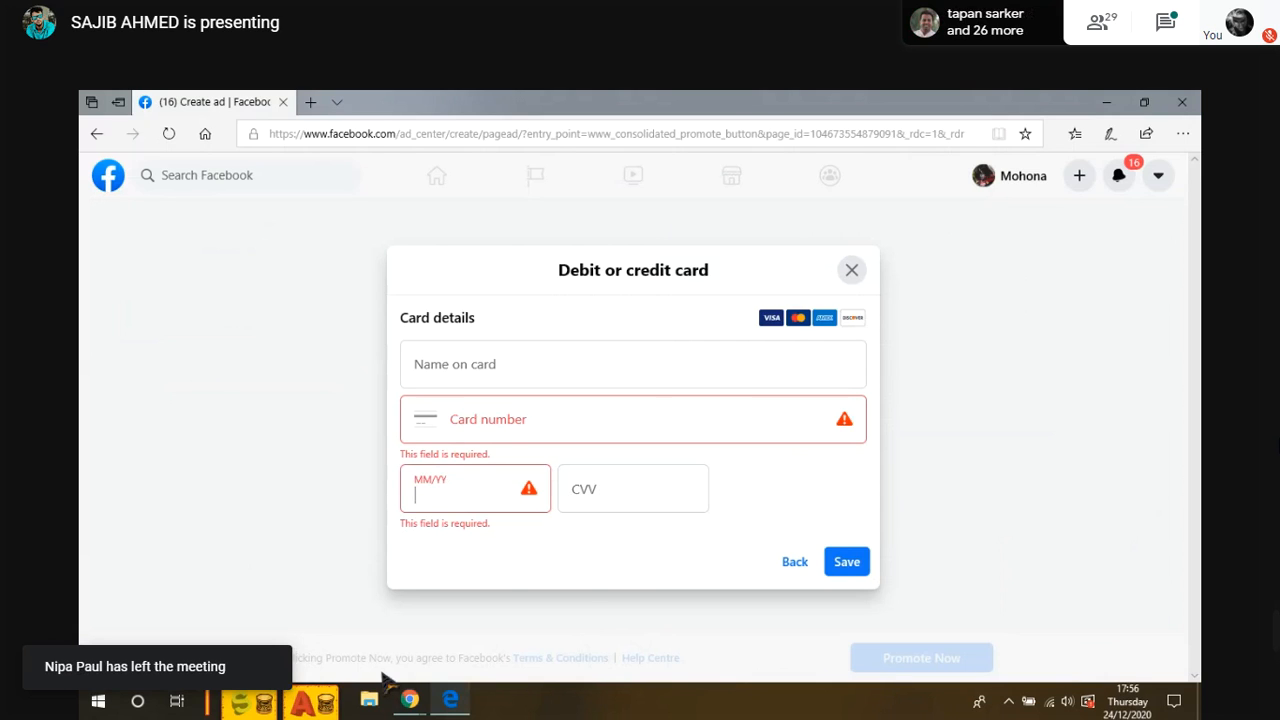
- Switch from the Facebook form in Edge to the Chrome image results and look through the related card images for a CVV example
left_click(410, 700)
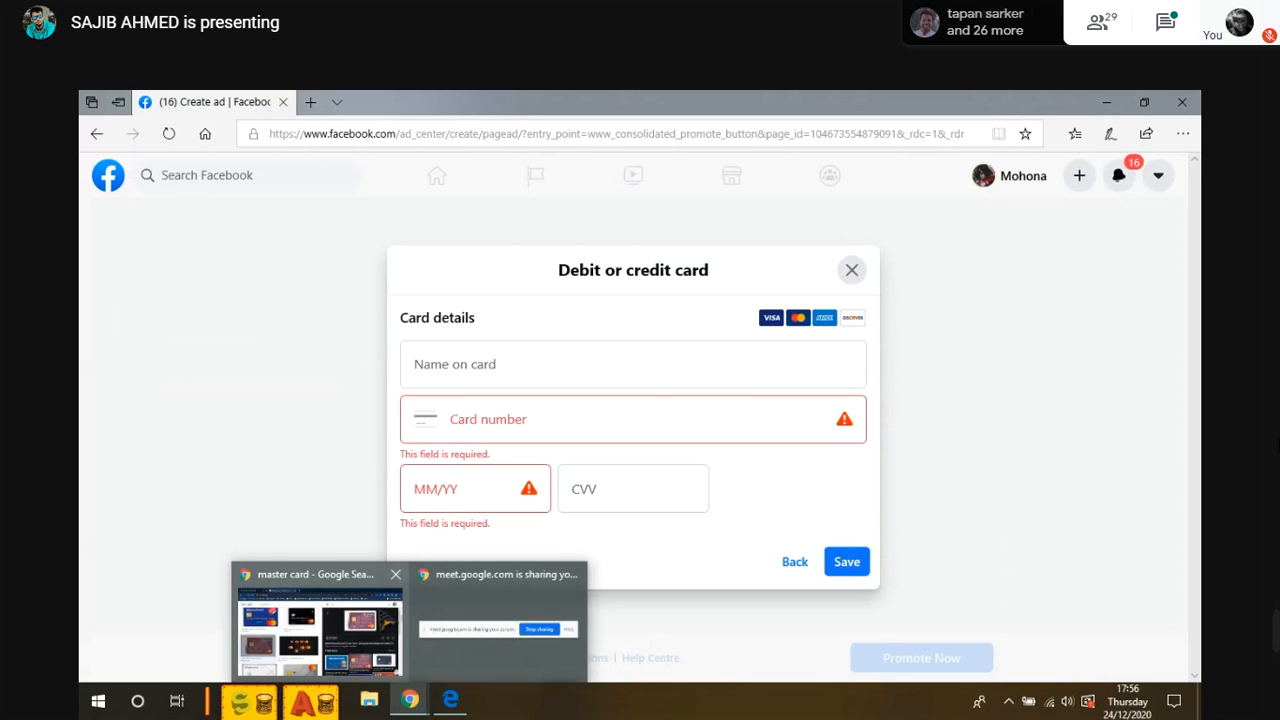
left_click(318, 620)
scroll(955, 348, "down", 3)
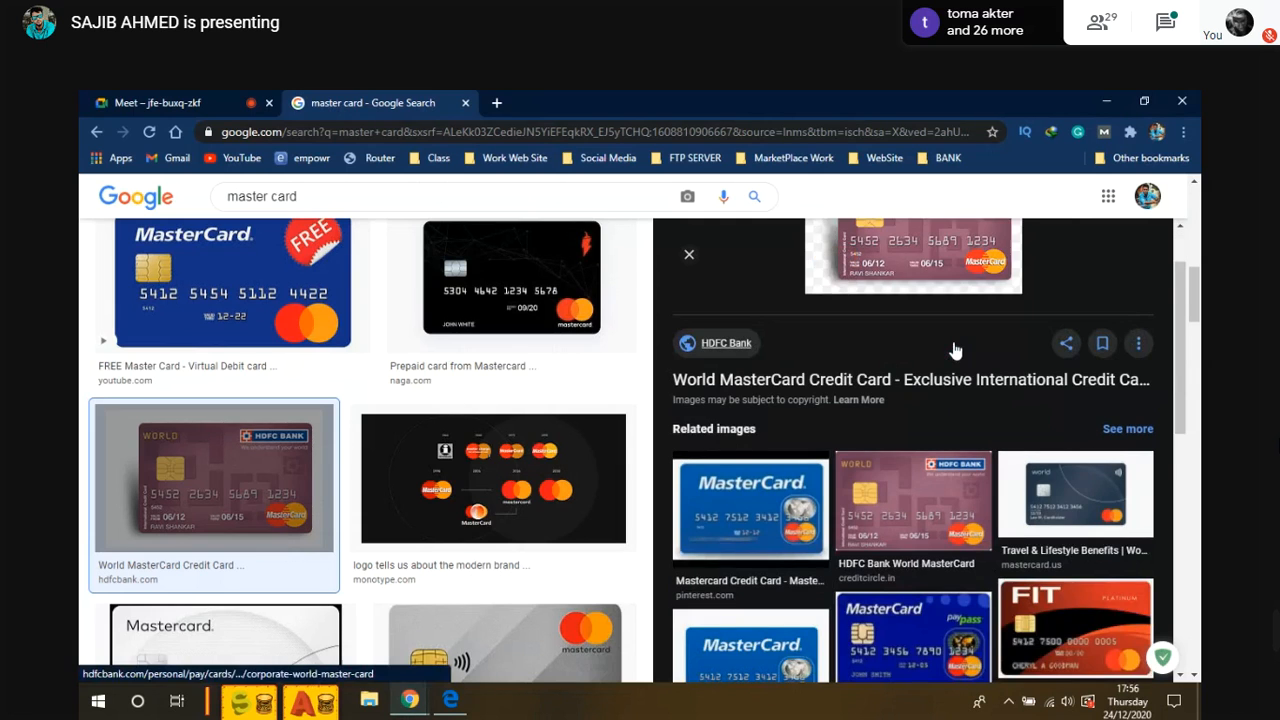
scroll(958, 350, "down", 1)
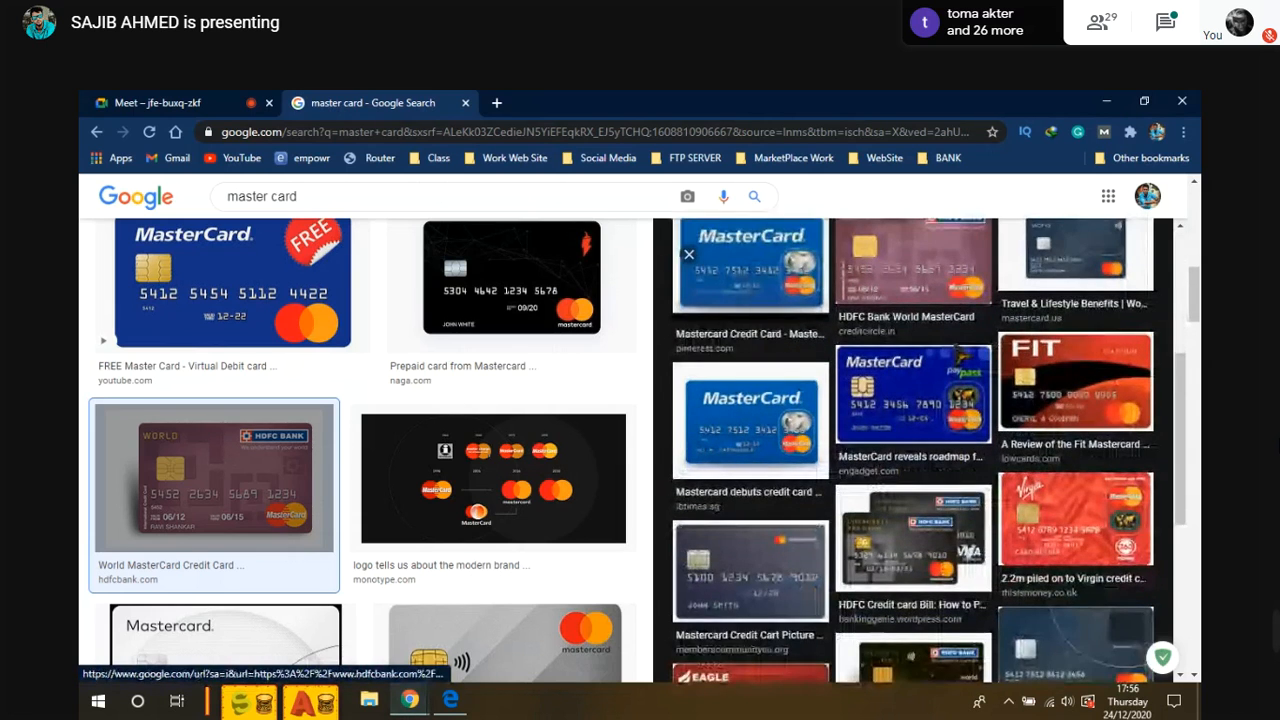
scroll(955, 350, "down", 5)
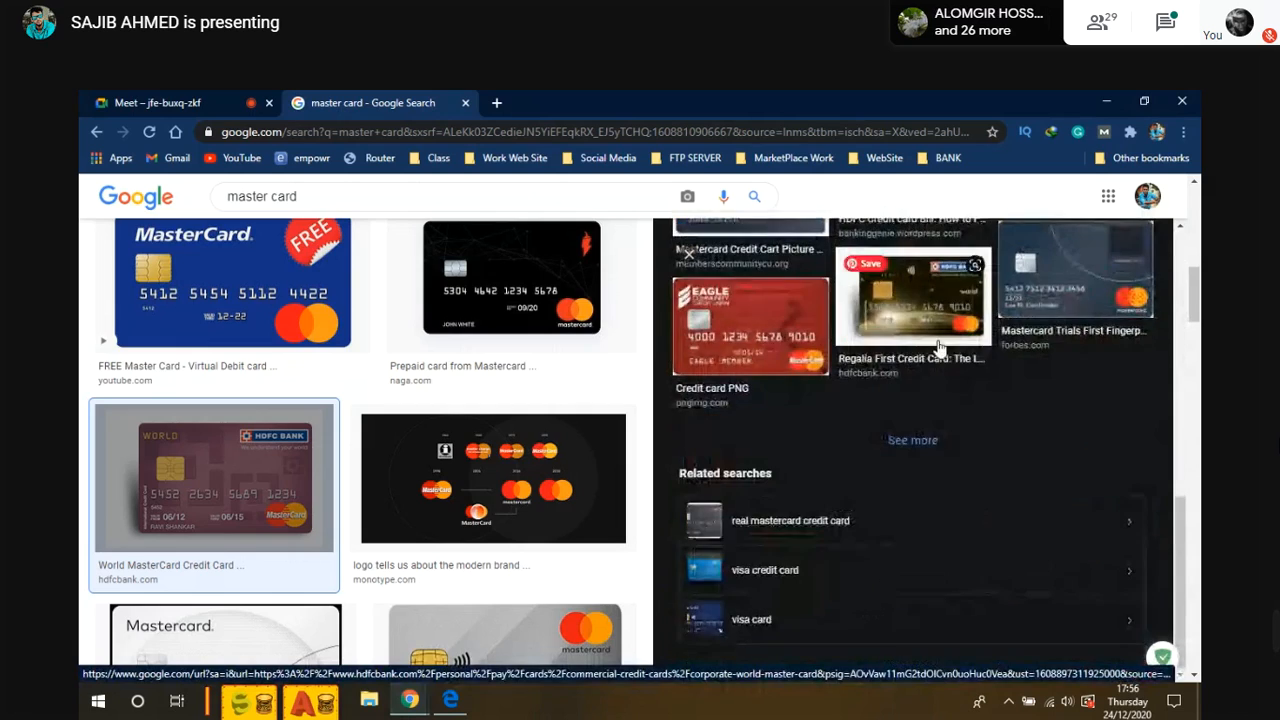
scroll(938, 348, "down", 3)
scroll(900, 345, "up", 2)
scroll(520, 440, "up", 10)
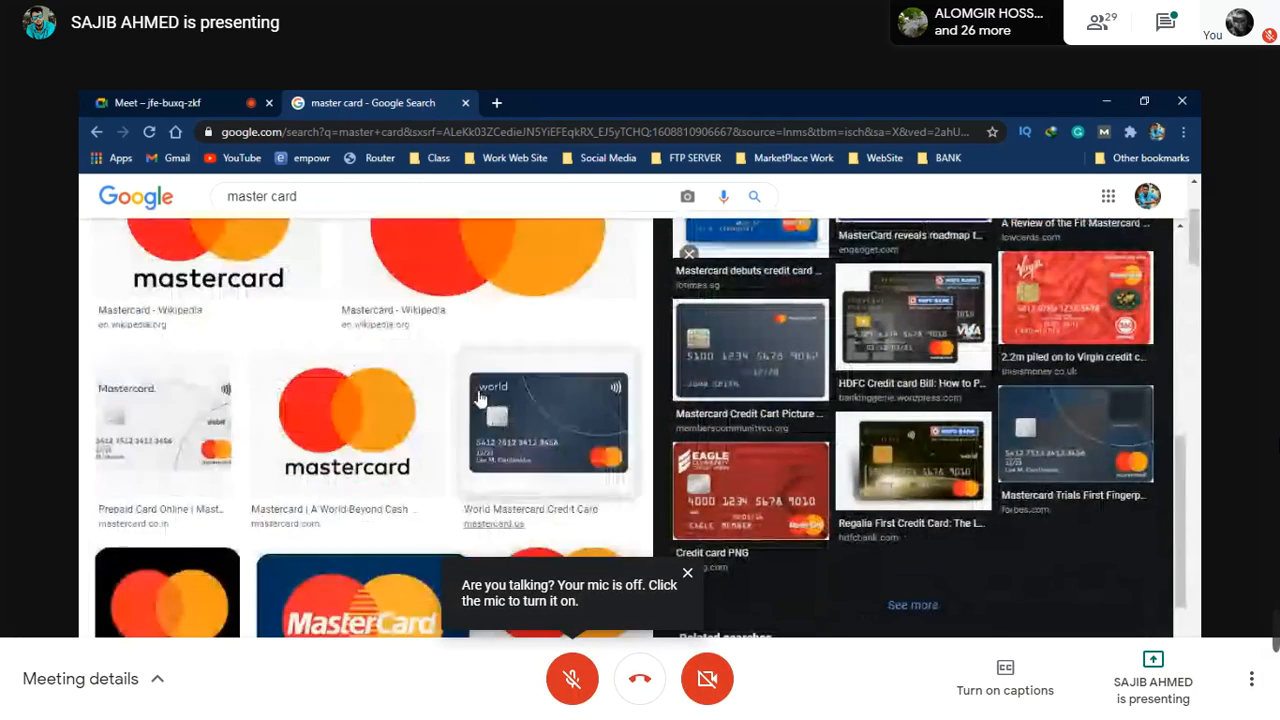
- Search Google Images for "master card pin" and preview the "CVV Code on Mastercard" image
scroll(478, 398, "up", 3)
left_click(324, 204)
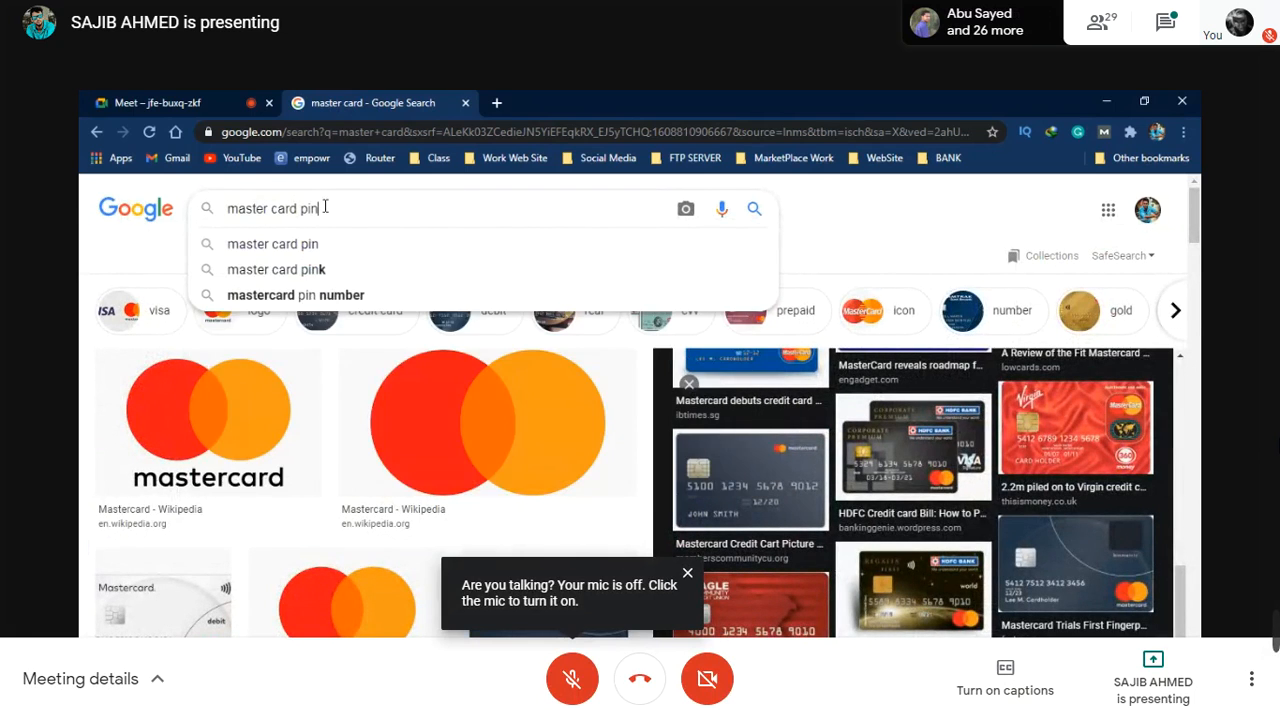
key("Return")
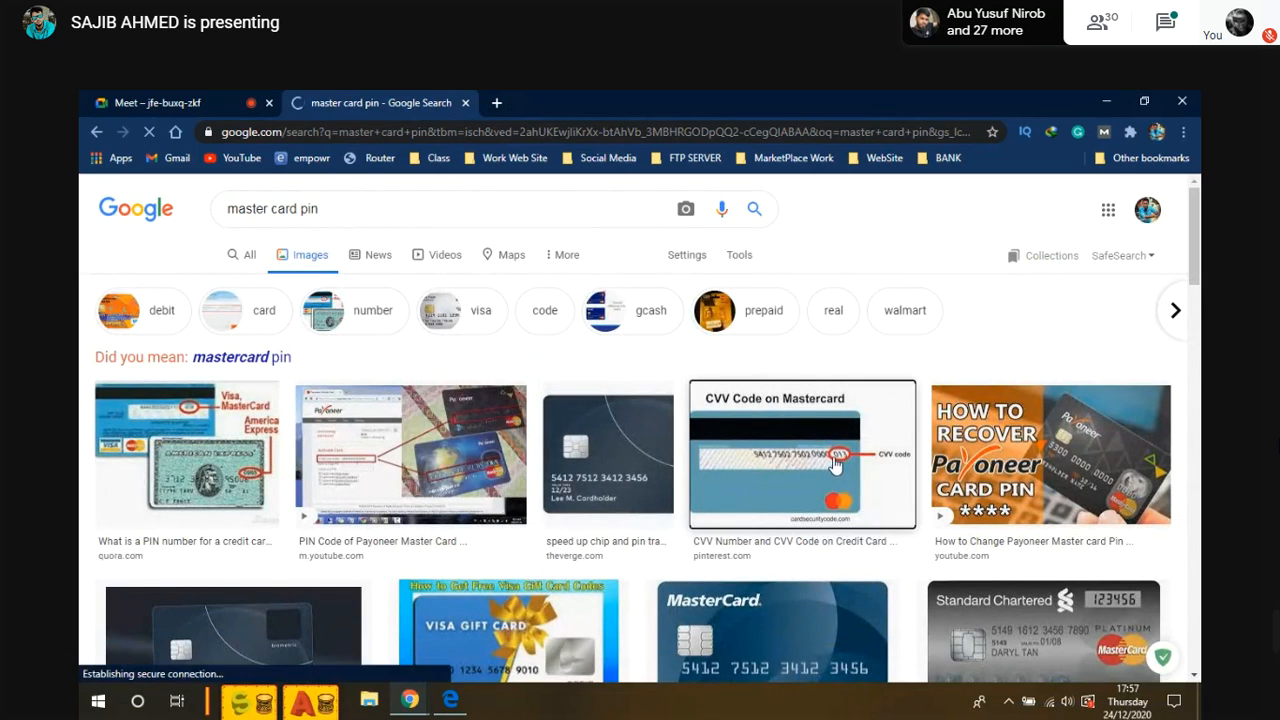
left_click(838, 456)
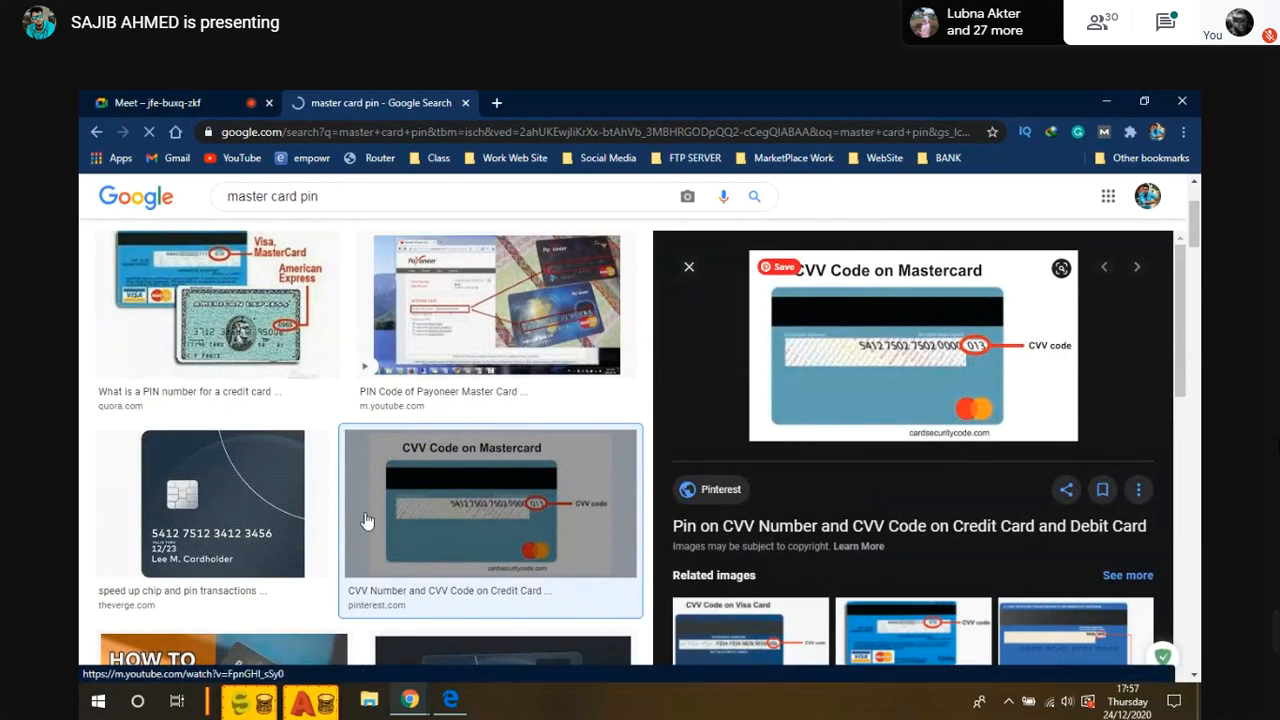
- Show the CVV field of the Facebook card form in Edge, and compare it with the CVV sample image in Chrome
left_click(450, 700)
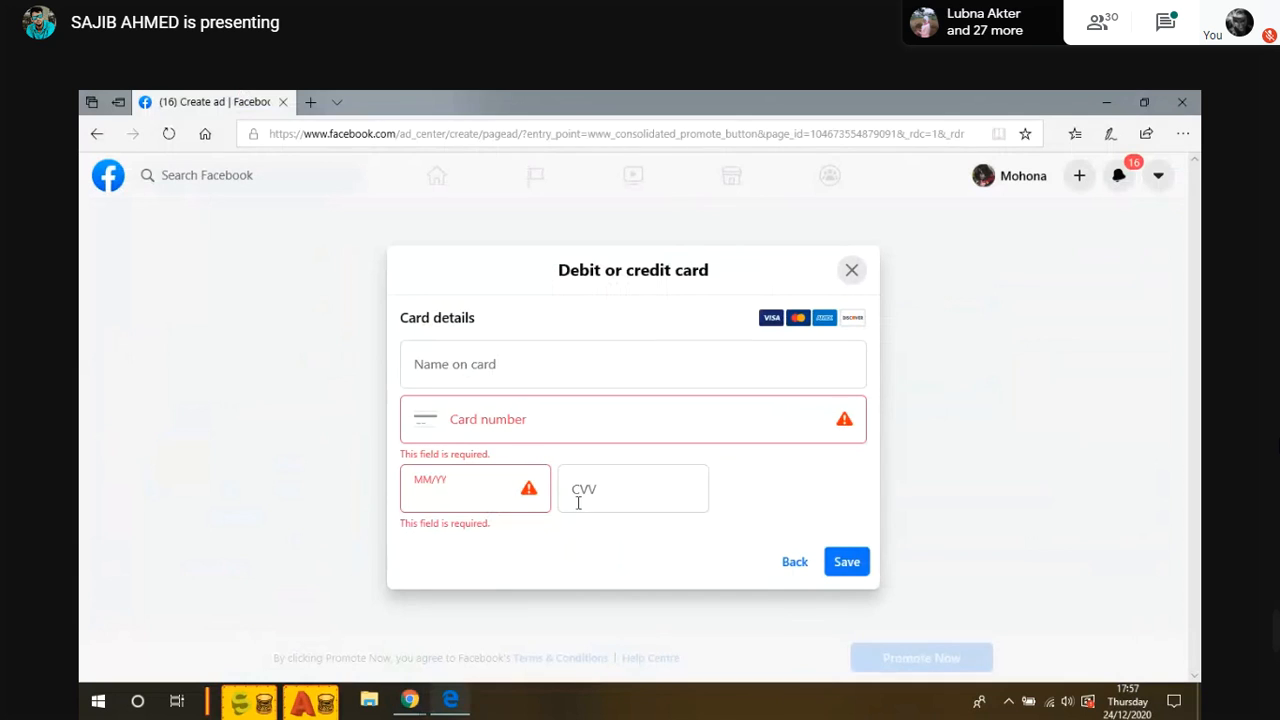
left_click(578, 503)
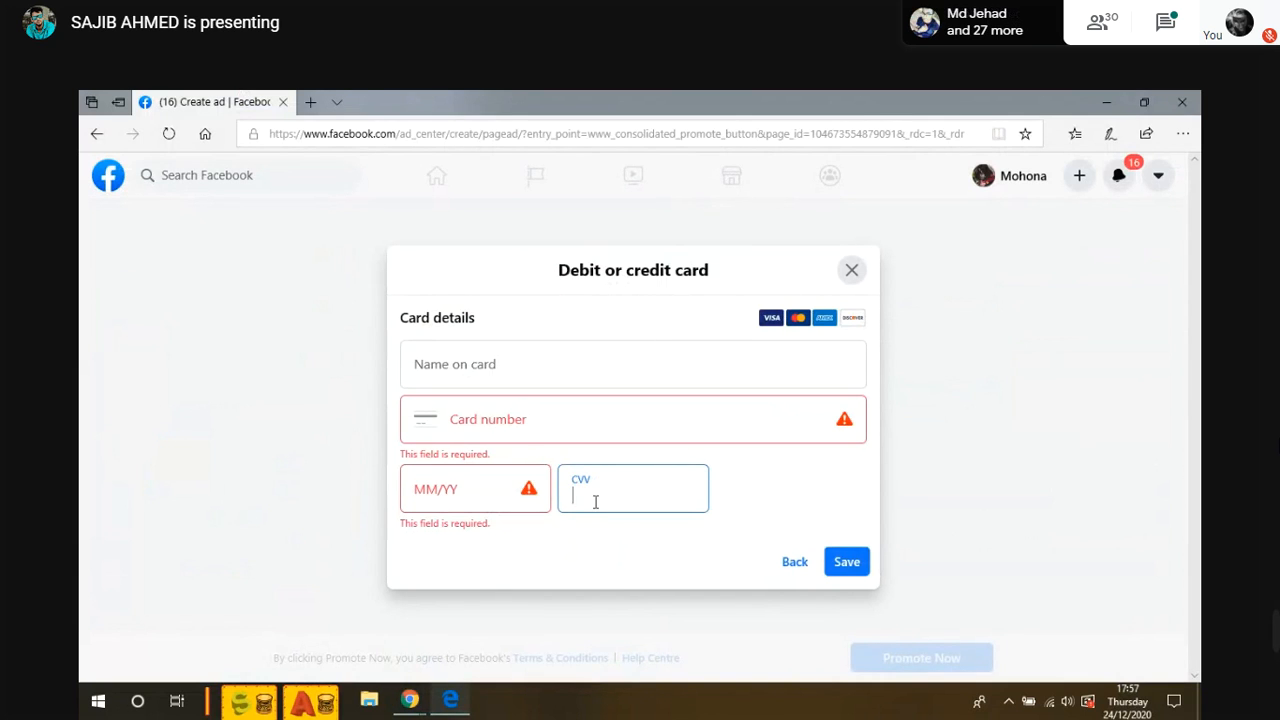
left_click(400, 704)
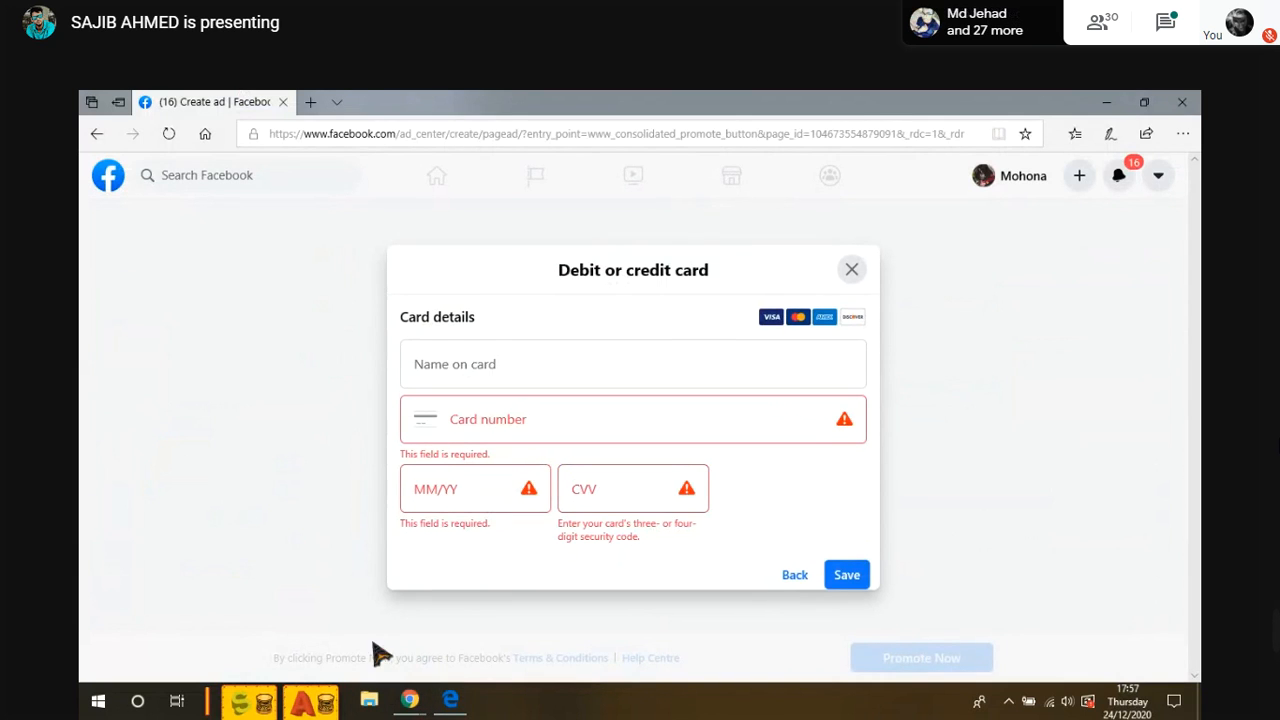
left_click(409, 701)
left_click(370, 615)
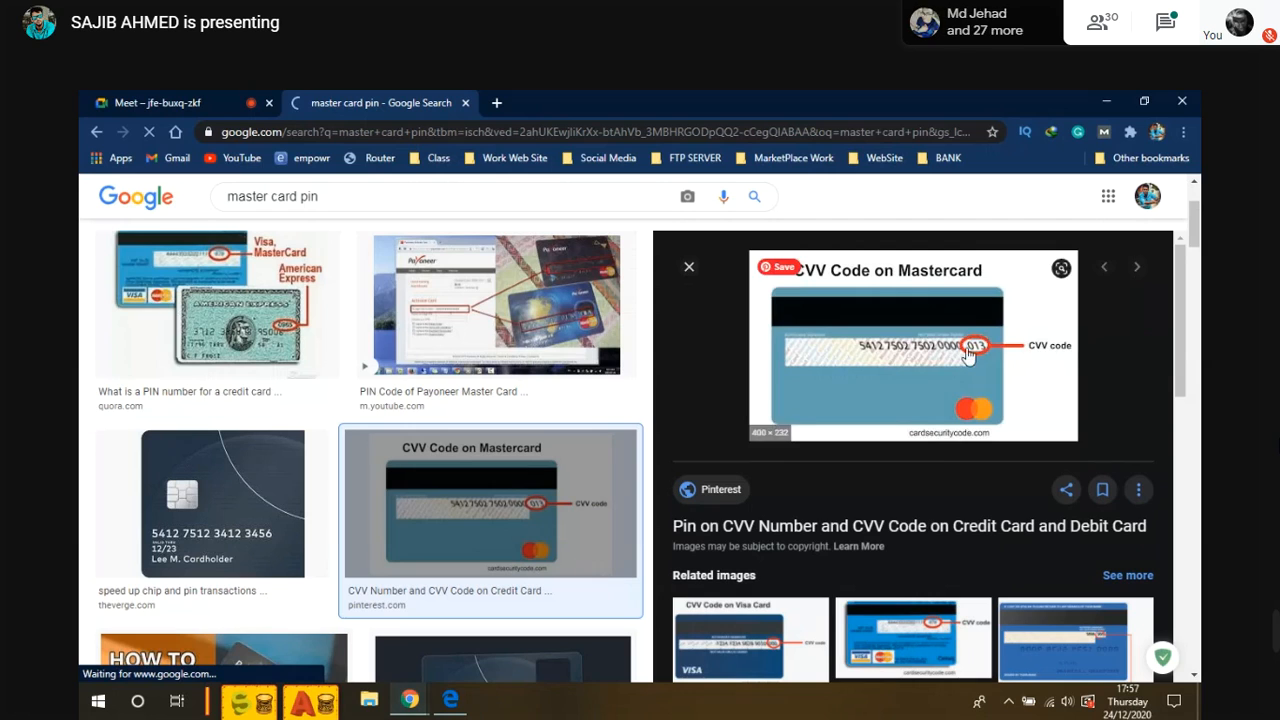
- Go through the name, card number, expiry and CVV fields of the Facebook card form in Edge, and close the form without saving
left_click(450, 700)
left_click(494, 360)
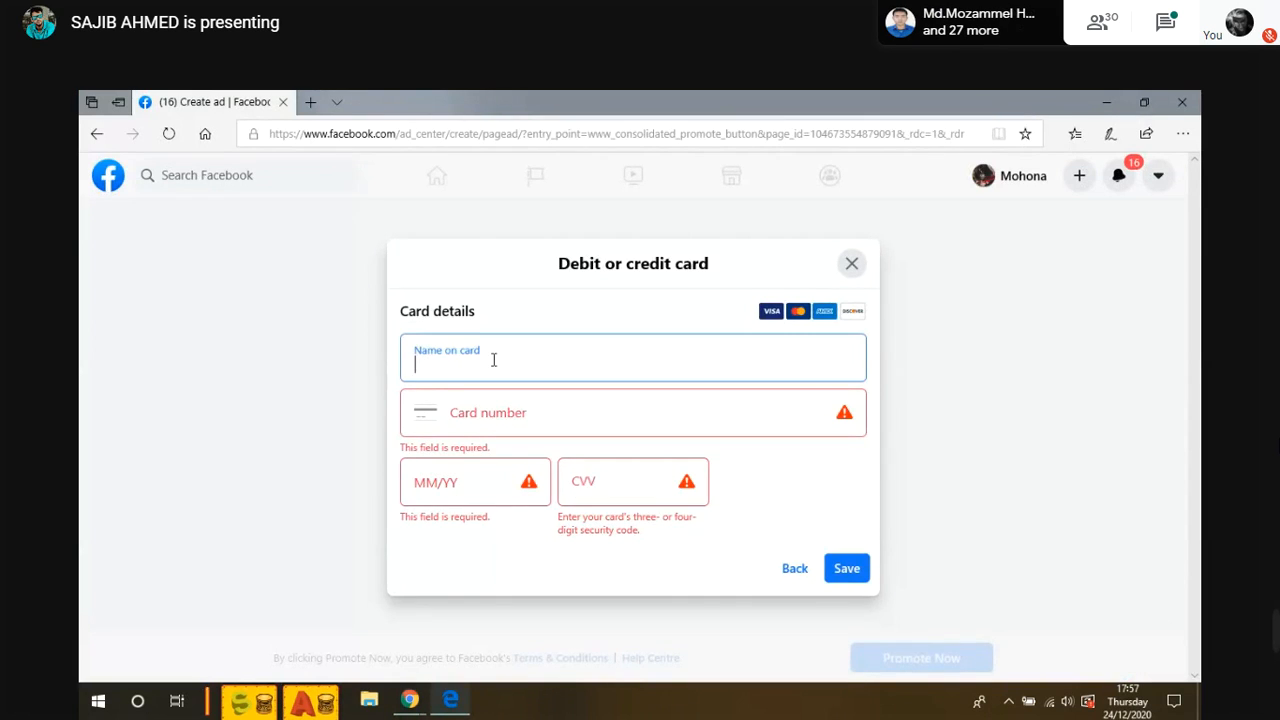
left_click(506, 416)
left_click(419, 489)
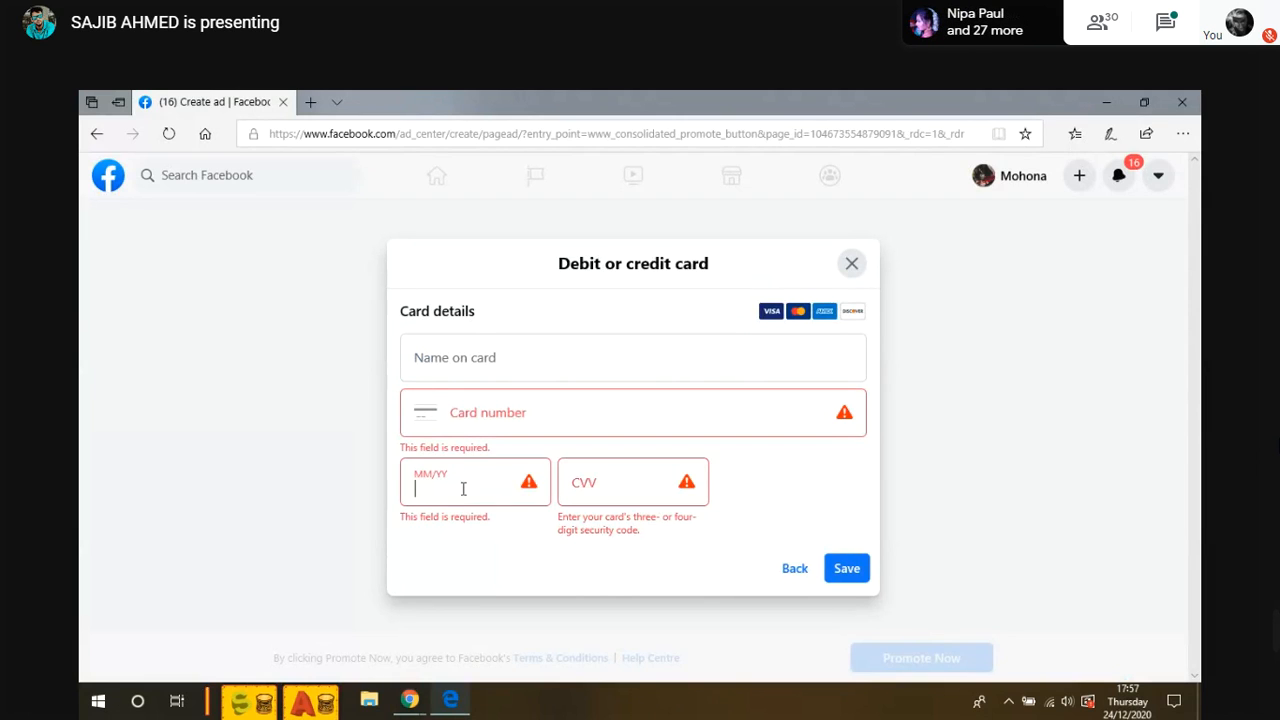
left_click(616, 487)
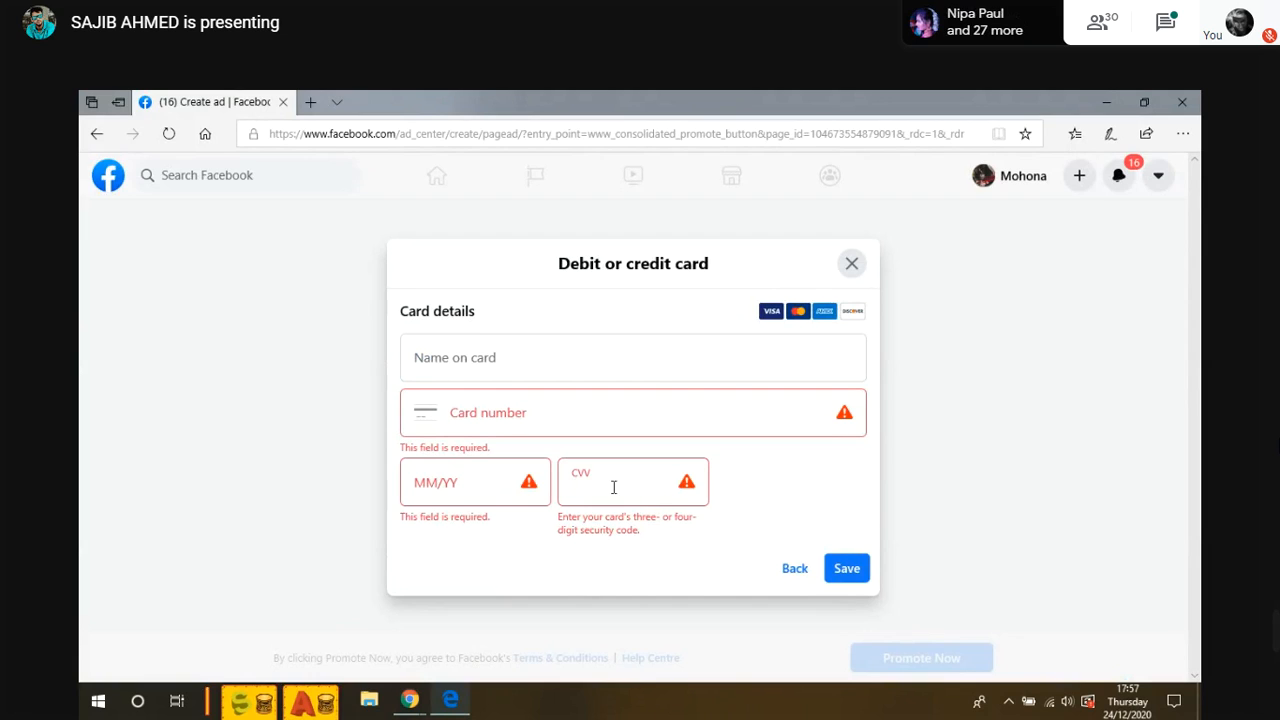
left_click(439, 490)
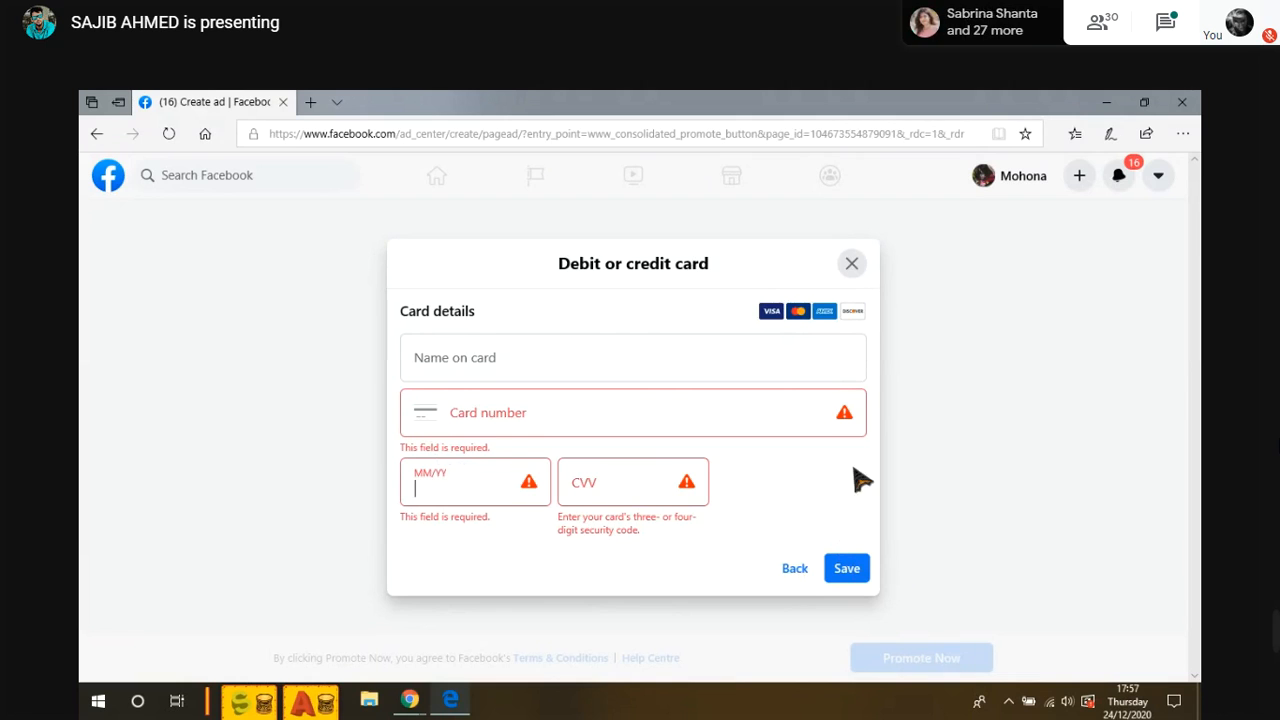
left_click(853, 264)
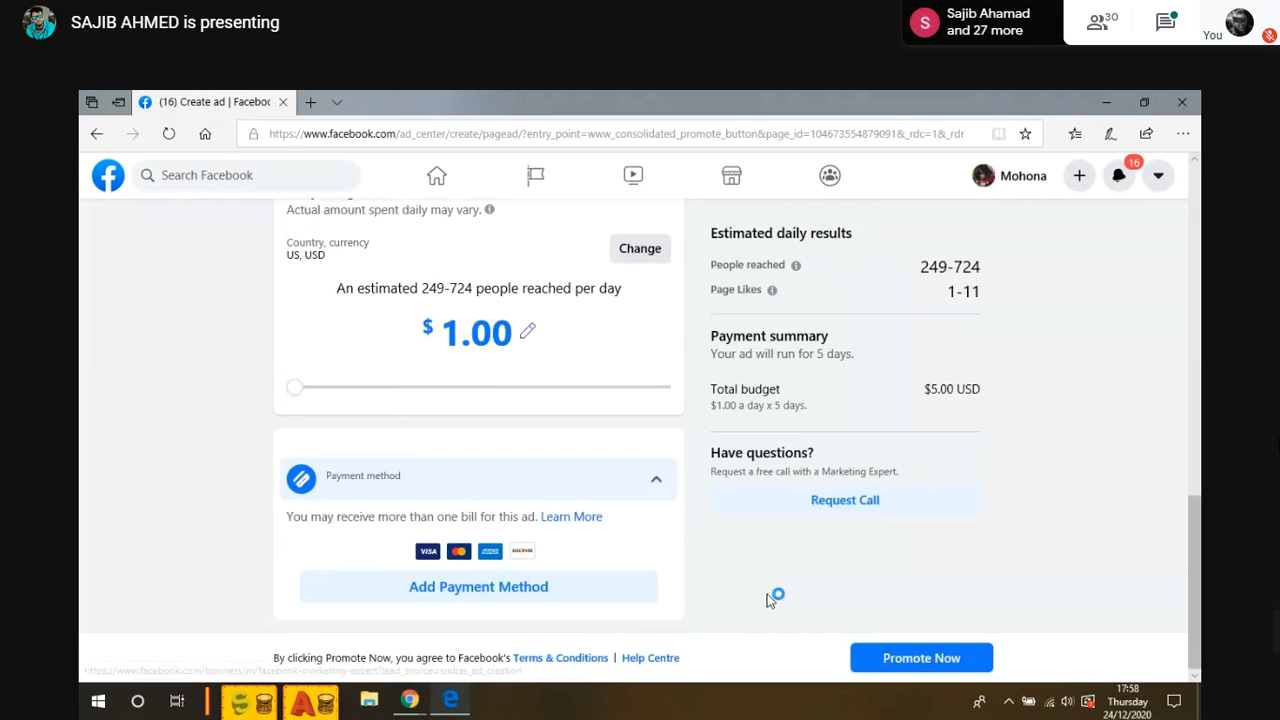
- Review the page ad's creative, preview, audience, duration, daily budget and payment summary
scroll(655, 487, "up", 5)
scroll(655, 482, "up", 6)
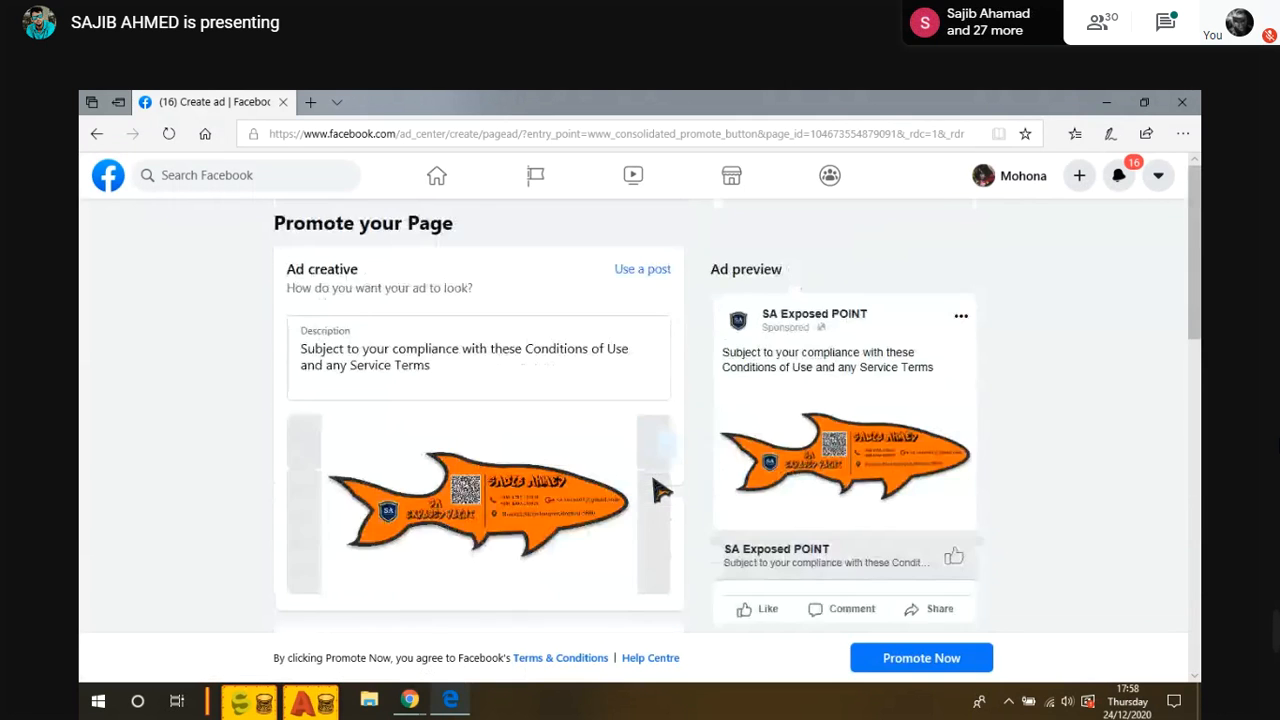
scroll(658, 483, "down", 5)
scroll(662, 488, "down", 5)
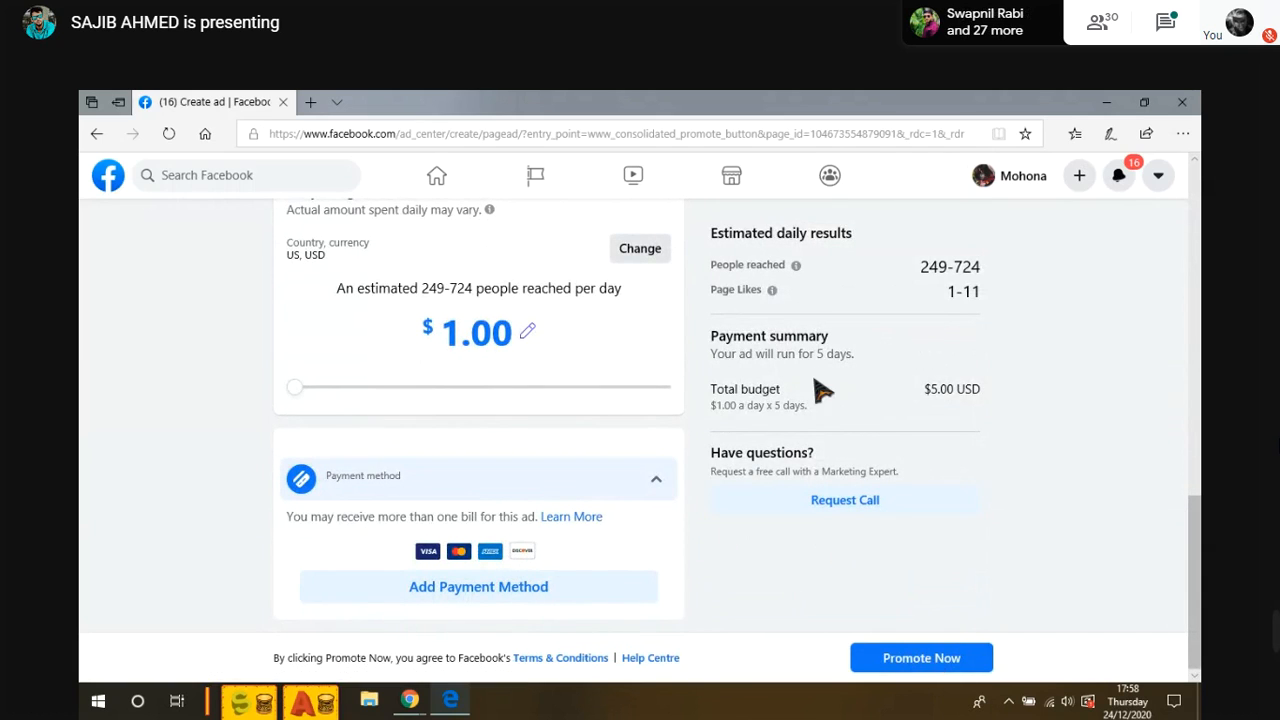
scroll(723, 488, "up", 3)
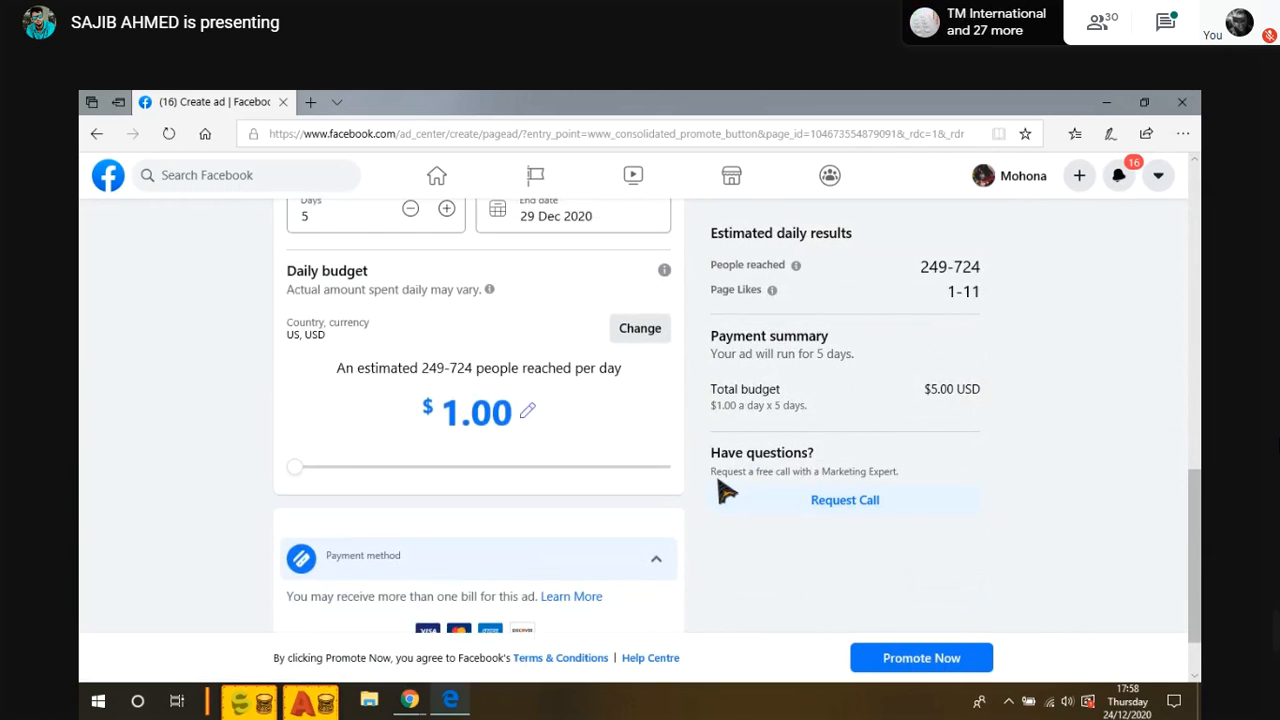
scroll(723, 488, "up", 4)
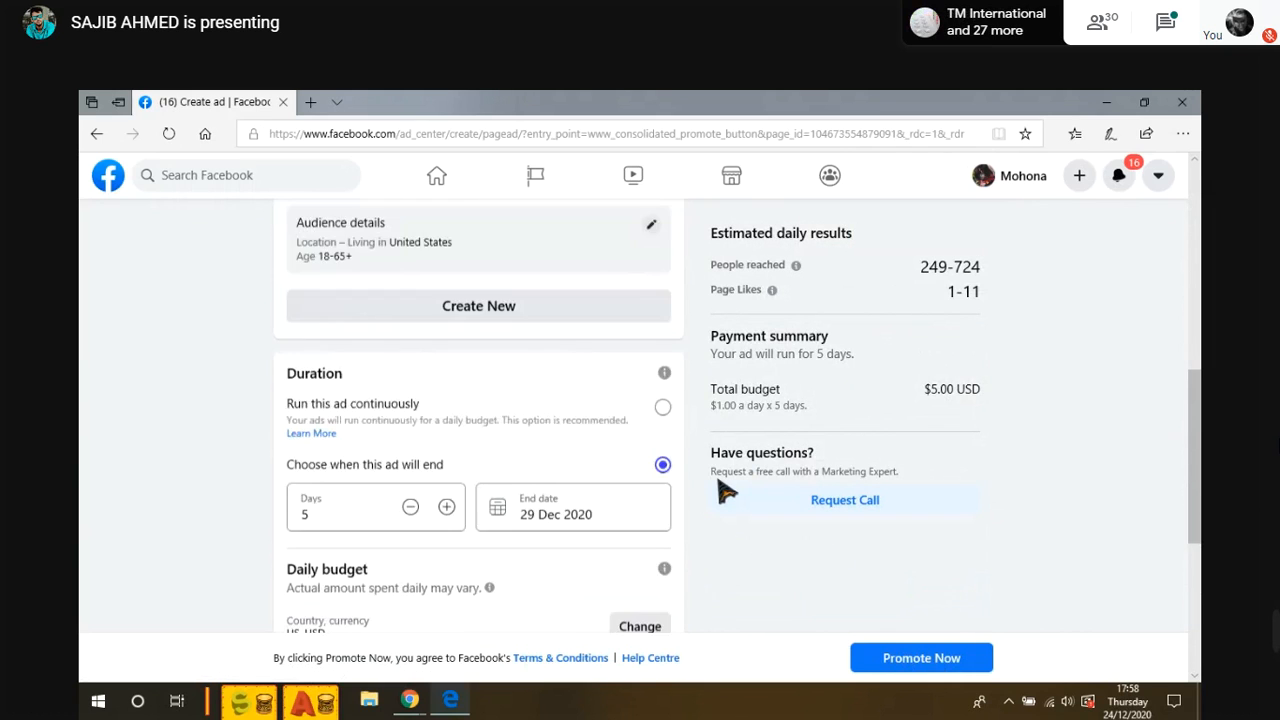
scroll(723, 490, "up", 5)
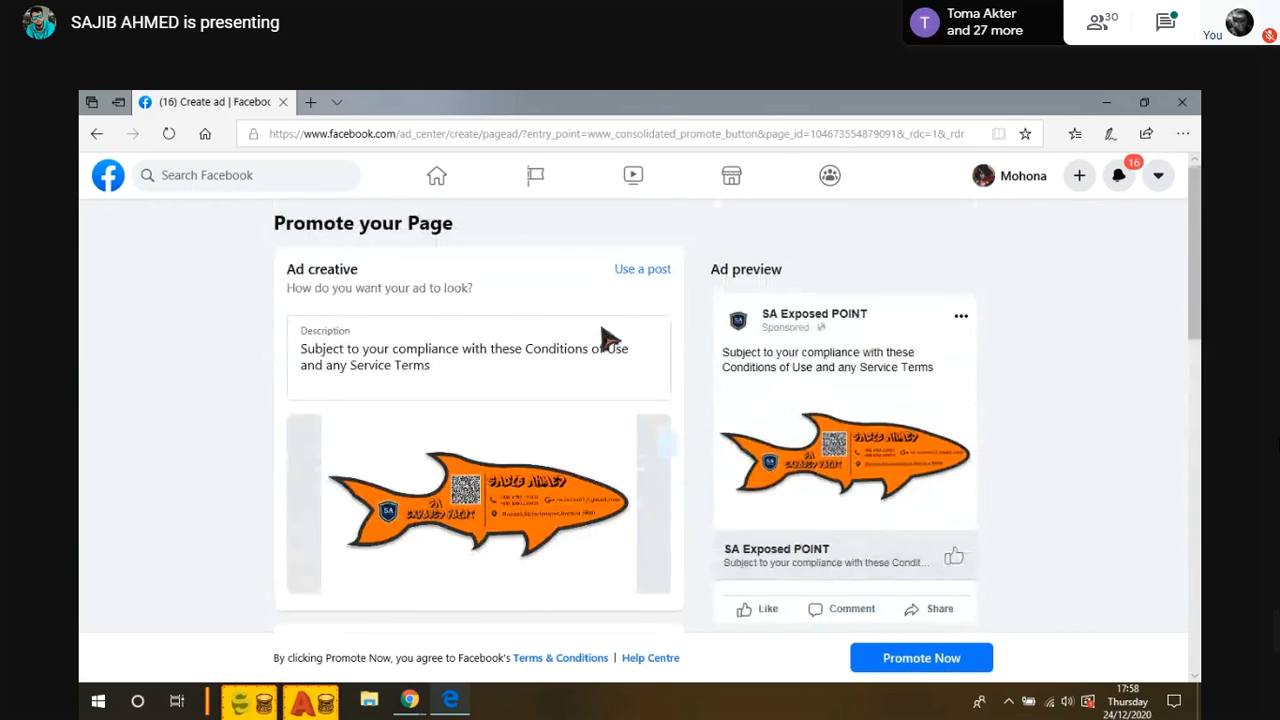
- Switch to Chrome and open the Google Meet call tab
mouse_move(409, 700)
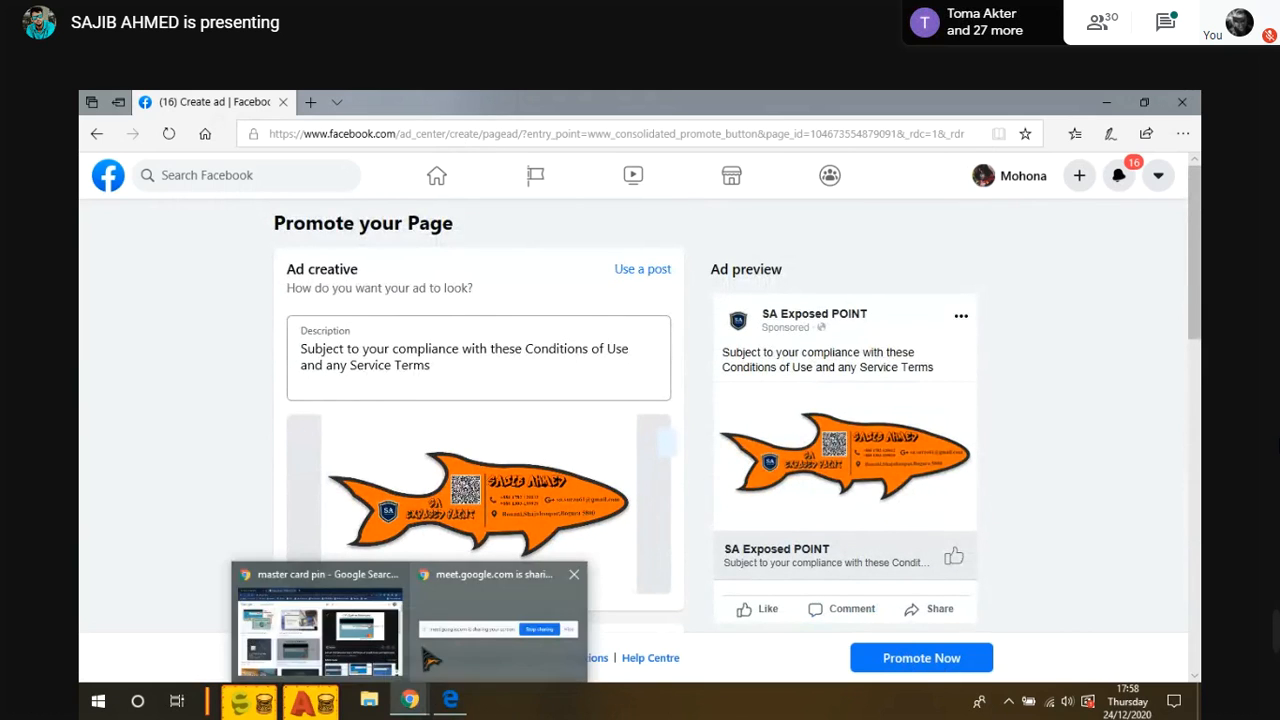
left_click(363, 634)
left_click(160, 103)
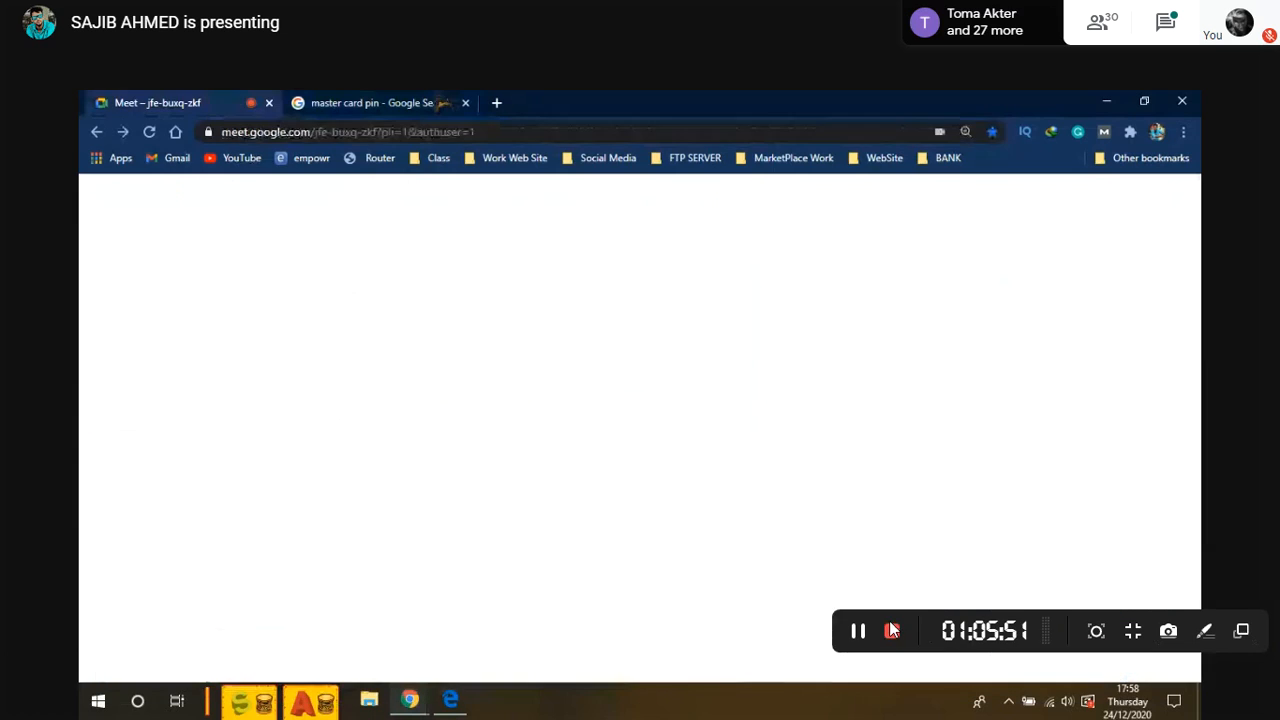